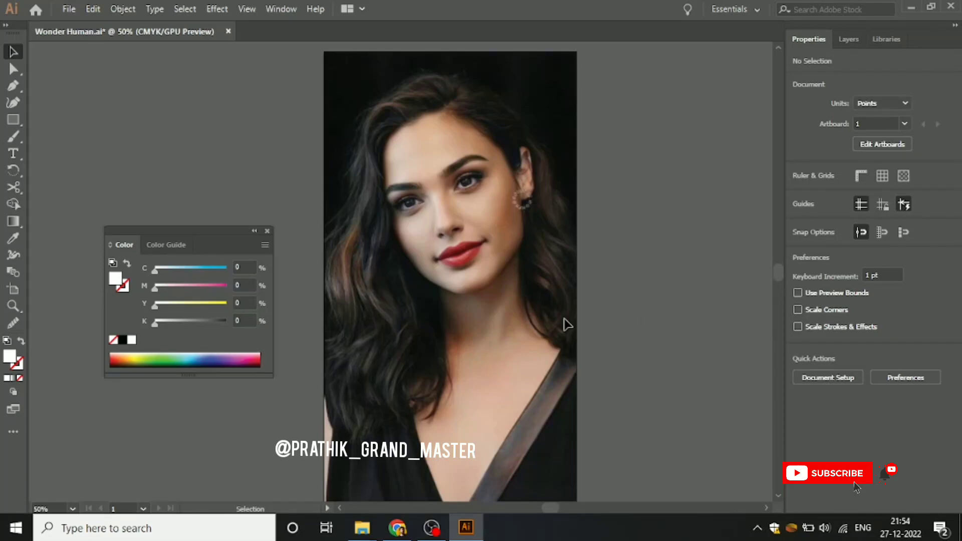
Start an unfilled Pen path with curved anchors along the hair edge near the strap
{"action": "key", "text": "p"}
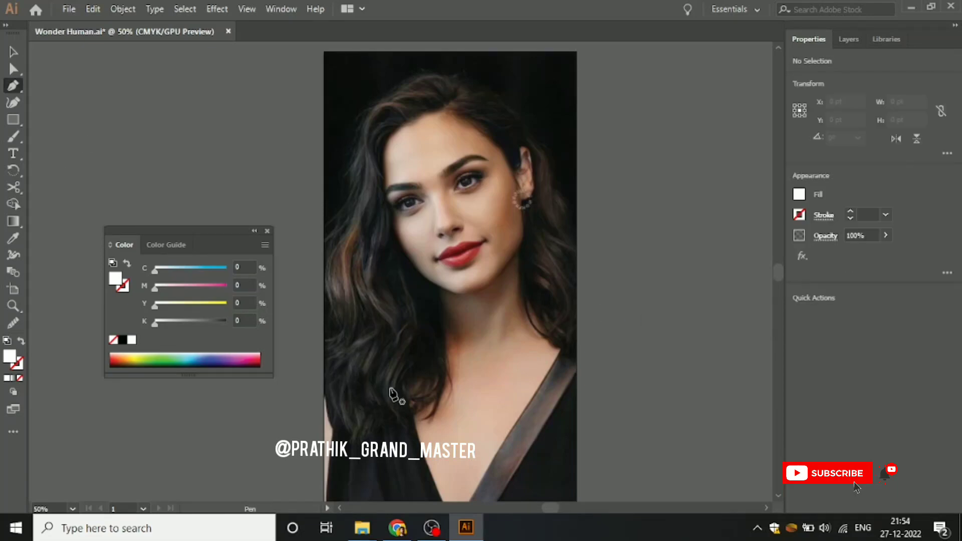
{"action": "scroll", "coordinate": [518, 400], "scroll_direction": "up", "scroll_amount": 5, "text": "alt"}
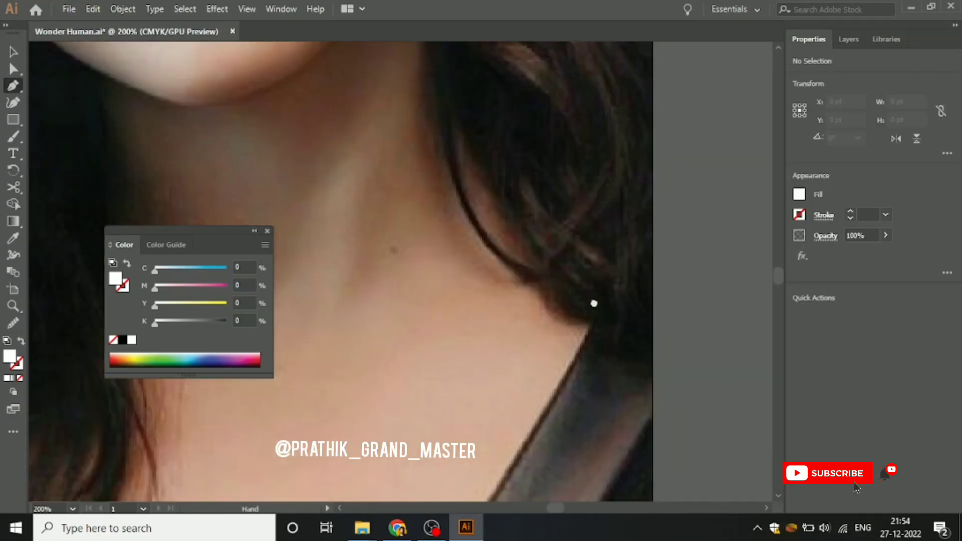
{"action": "scroll", "coordinate": [598, 287], "scroll_direction": "down", "scroll_amount": 2}
{"action": "scroll", "coordinate": [598, 288], "scroll_direction": "up", "scroll_amount": 1, "text": "alt"}
{"action": "left_click_drag", "start_coordinate": [639, 305], "coordinate": [563, 287]}
{"action": "left_click", "coordinate": [562, 285]}
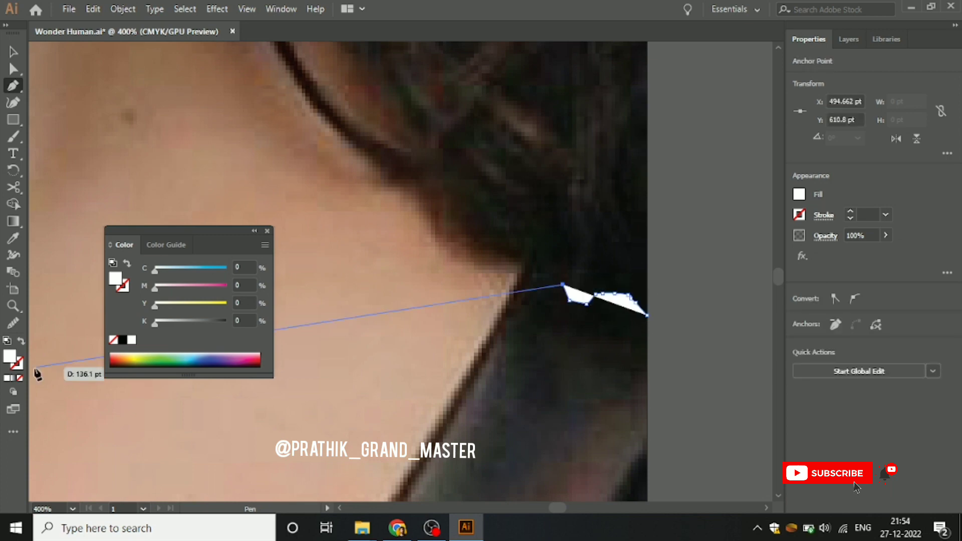
{"action": "left_click", "coordinate": [20, 377]}
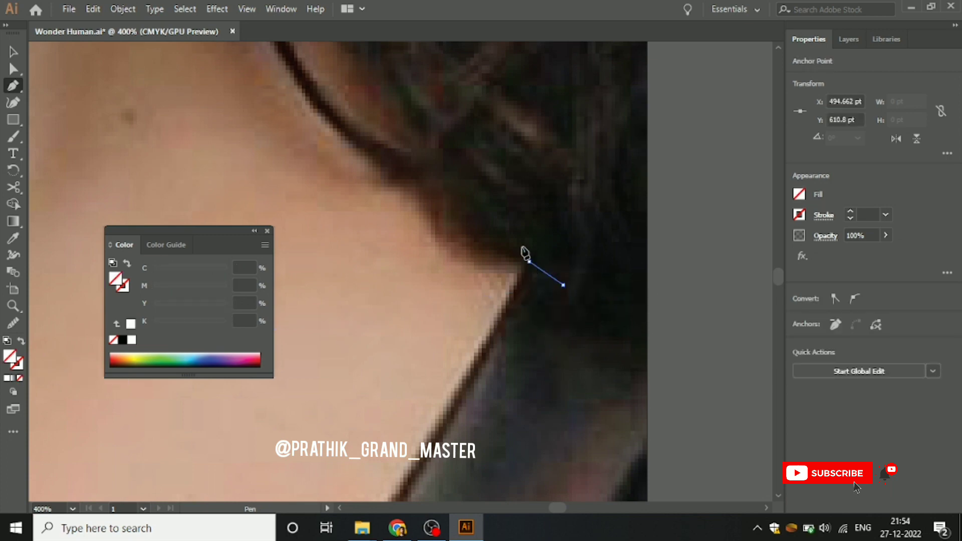
Extend the path up the neck's hair edge with corner anchors toward the jaw
{"action": "key", "text": "ctrl+minus"}
{"action": "key", "text": "ctrl+minus"}
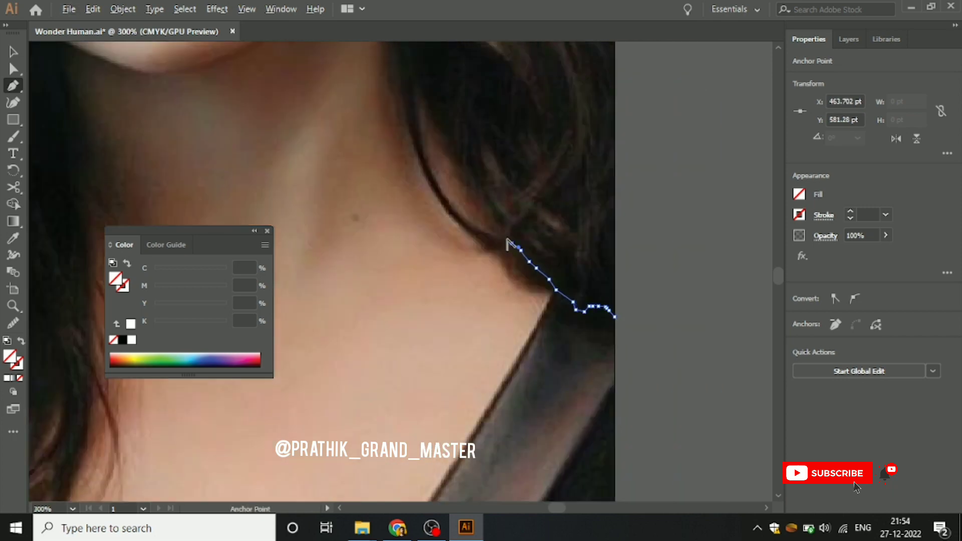
{"action": "left_click_drag", "start_coordinate": [484, 227], "coordinate": [507, 271]}
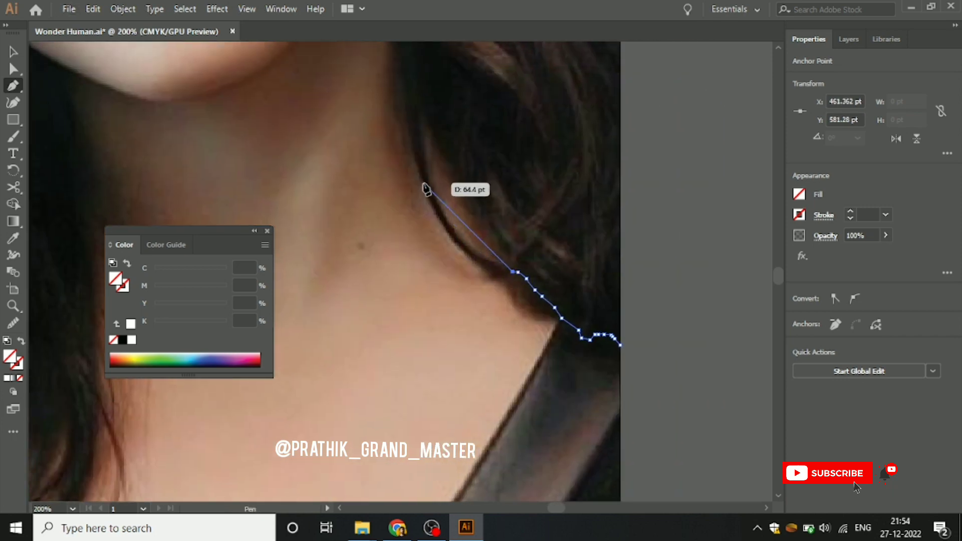
{"action": "left_click_drag", "start_coordinate": [424, 183], "coordinate": [407, 114]}
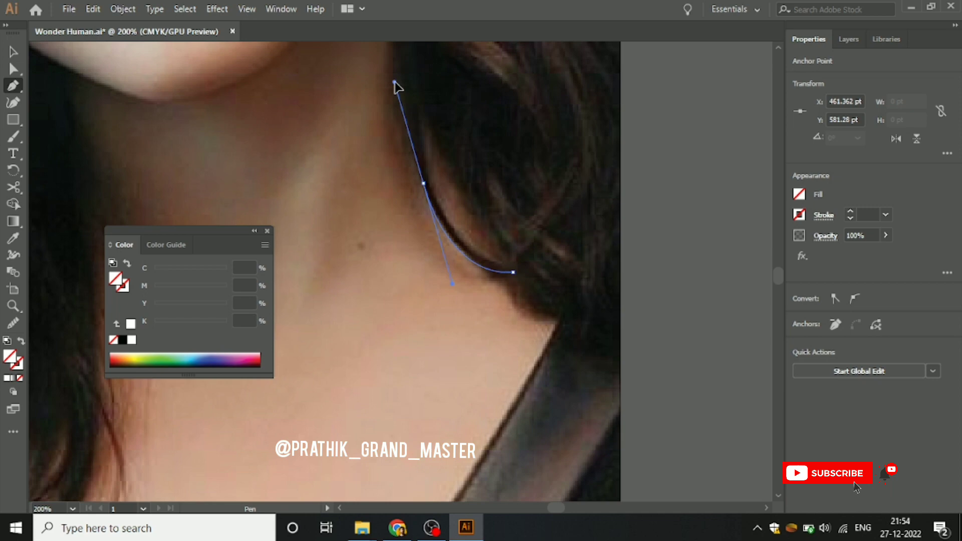
{"action": "left_click", "coordinate": [424, 184]}
{"action": "left_click_drag", "start_coordinate": [427, 183], "coordinate": [438, 386]}
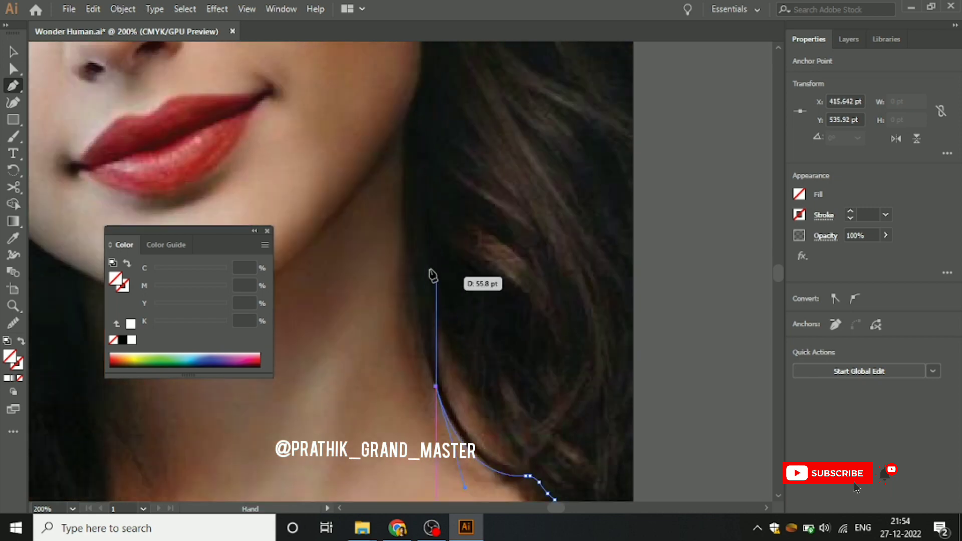
{"action": "left_click_drag", "start_coordinate": [407, 237], "coordinate": [409, 186]}
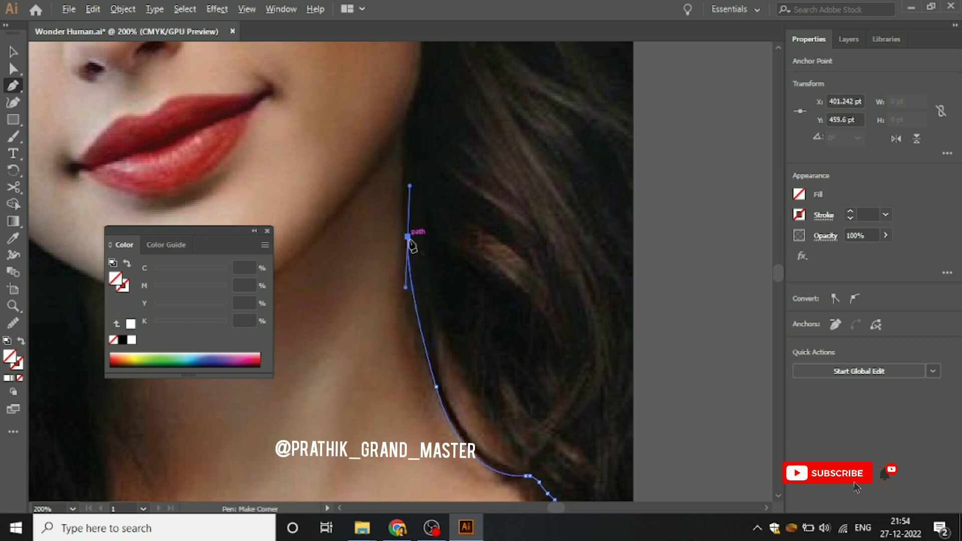
{"action": "left_click", "coordinate": [408, 236]}
{"action": "key", "text": "ctrl+plus"}
Add corner anchors up the jawline to just below the earring
{"action": "scroll", "coordinate": [409, 226], "scroll_direction": "up", "scroll_amount": 5}
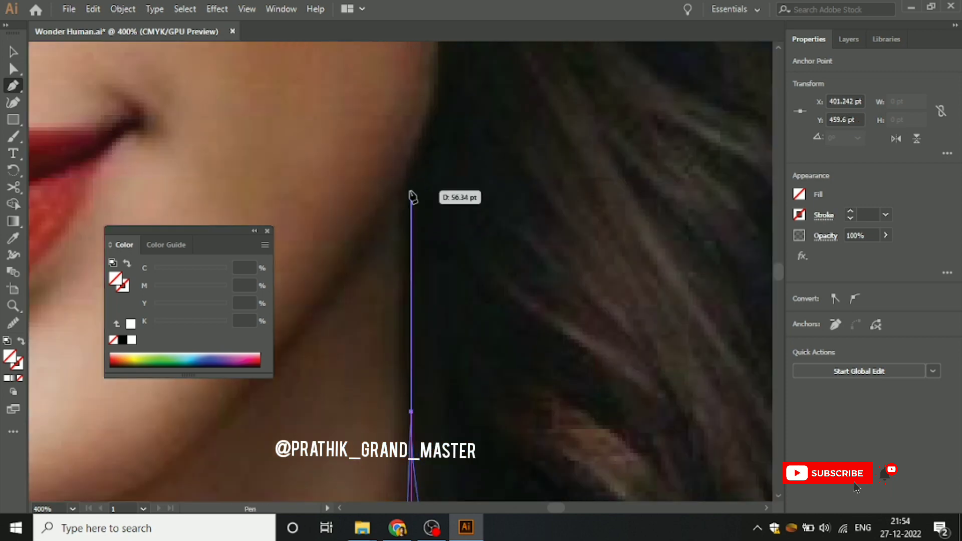
{"action": "left_click_drag", "start_coordinate": [407, 178], "coordinate": [398, 116]}
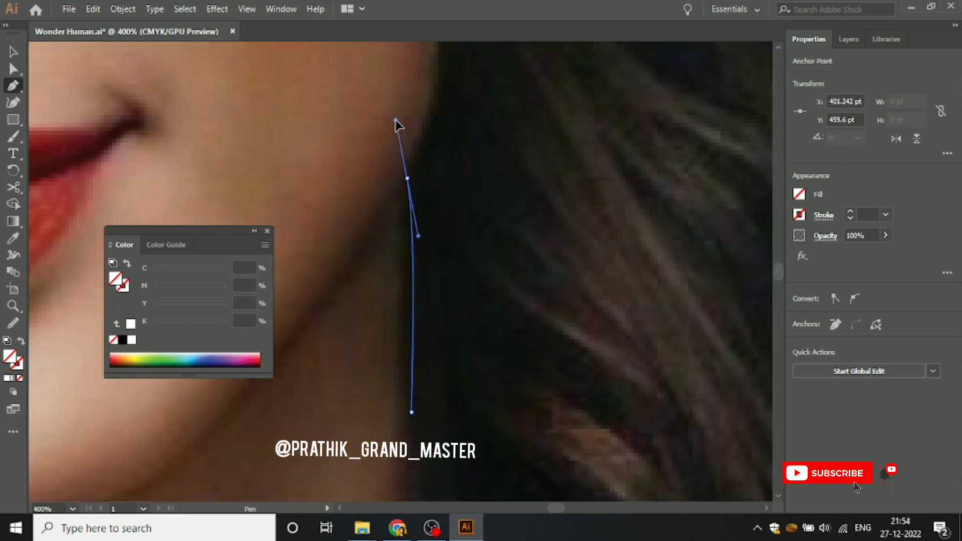
{"action": "left_click", "coordinate": [407, 179]}
{"action": "key", "text": "ctrl+plus"}
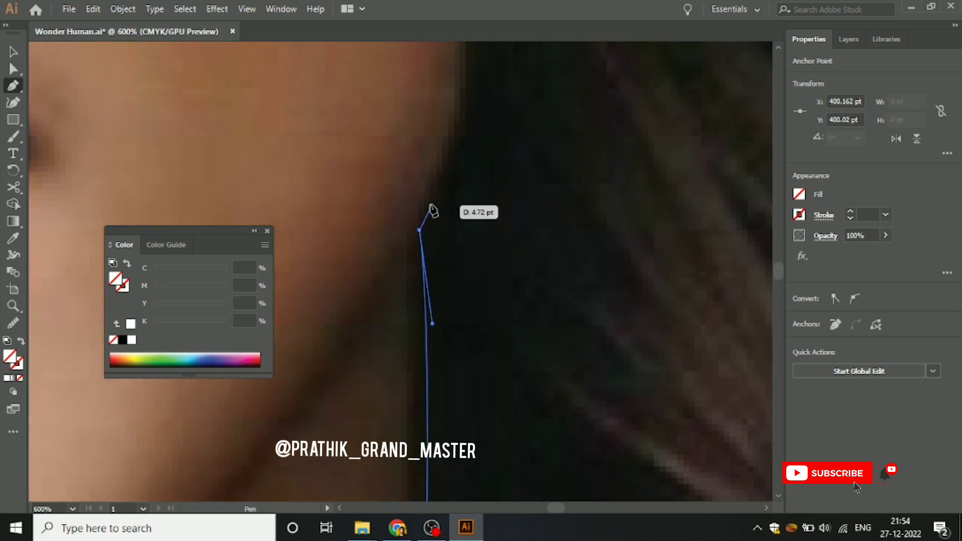
{"action": "left_click", "coordinate": [431, 205]}
{"action": "key", "text": "ctrl+minus"}
{"action": "left_click_drag", "start_coordinate": [468, 180], "coordinate": [475, 340]}
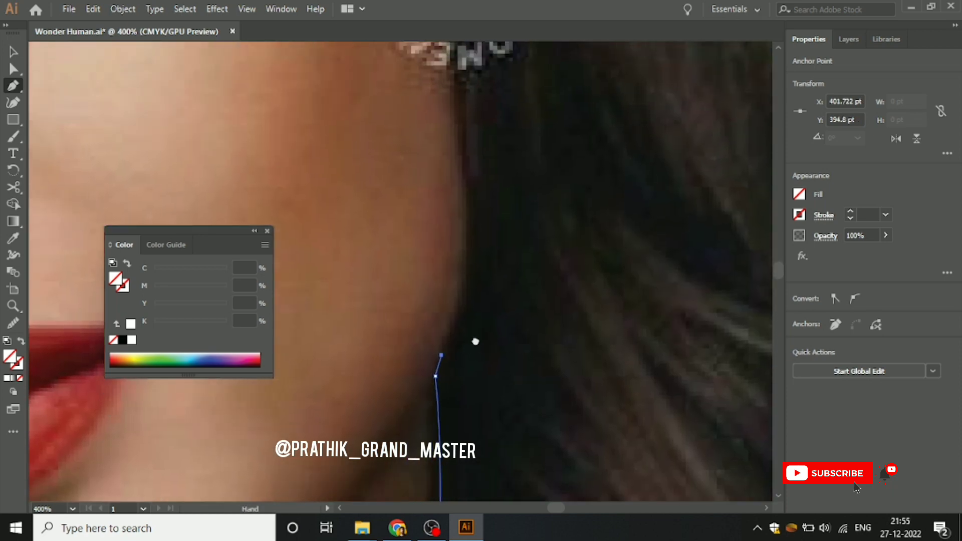
{"action": "left_click_drag", "start_coordinate": [464, 247], "coordinate": [462, 229]}
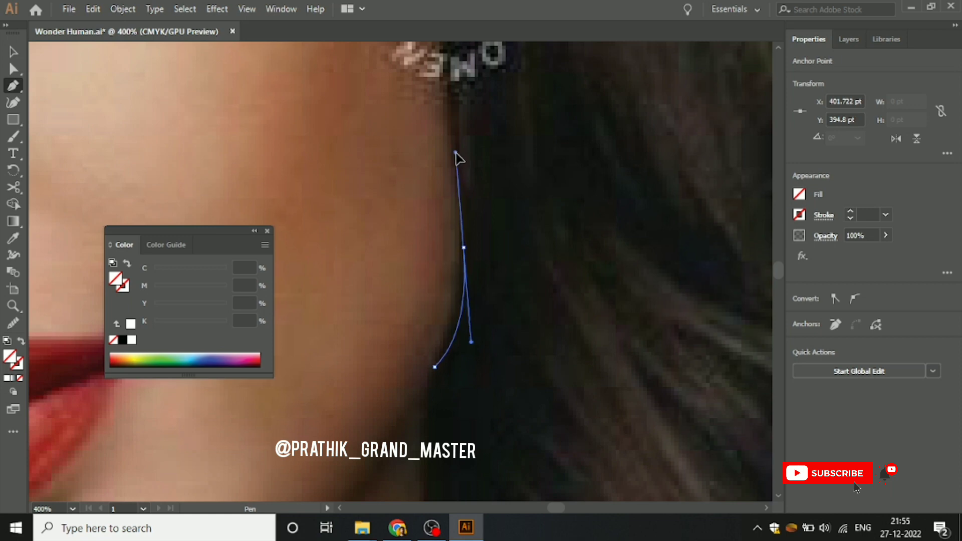
{"action": "left_click", "coordinate": [464, 248]}
Curve the outline around the earring's edge with a corner anchor beside it
{"action": "scroll", "coordinate": [486, 211], "scroll_direction": "up", "scroll_amount": 3}
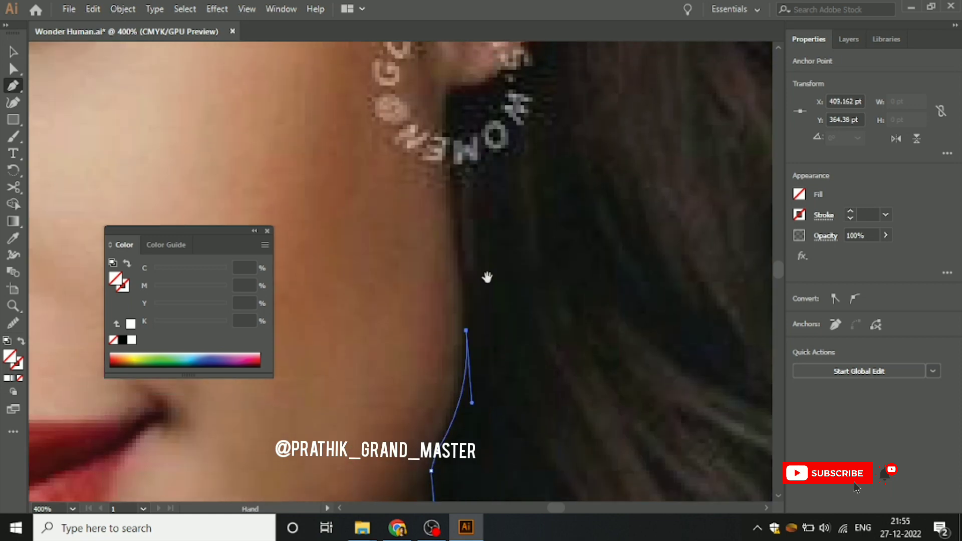
{"action": "left_click", "coordinate": [451, 158]}
{"action": "left_click_drag", "start_coordinate": [445, 127], "coordinate": [481, 145]}
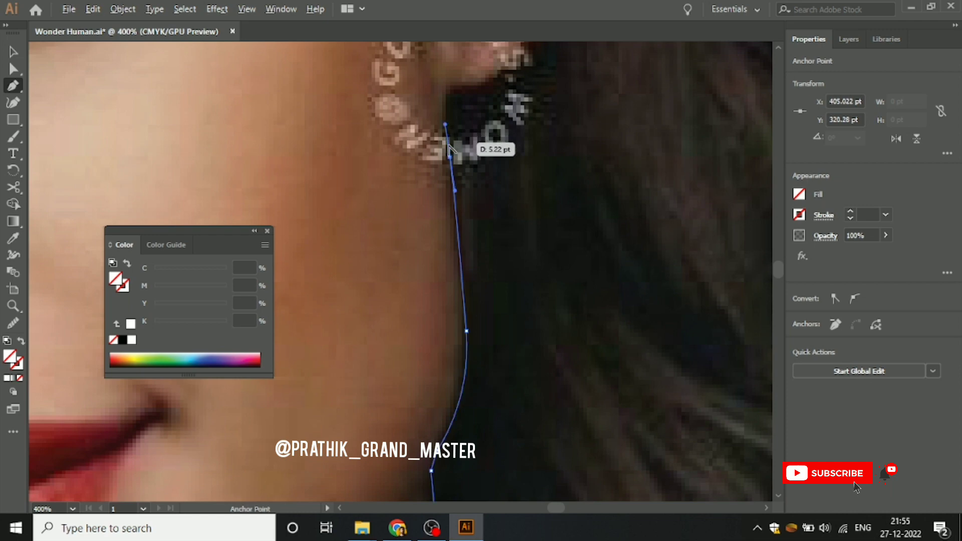
{"action": "scroll", "coordinate": [468, 204], "scroll_direction": "up", "scroll_amount": 3}
{"action": "scroll", "coordinate": [468, 205], "scroll_direction": "up", "scroll_amount": 1}
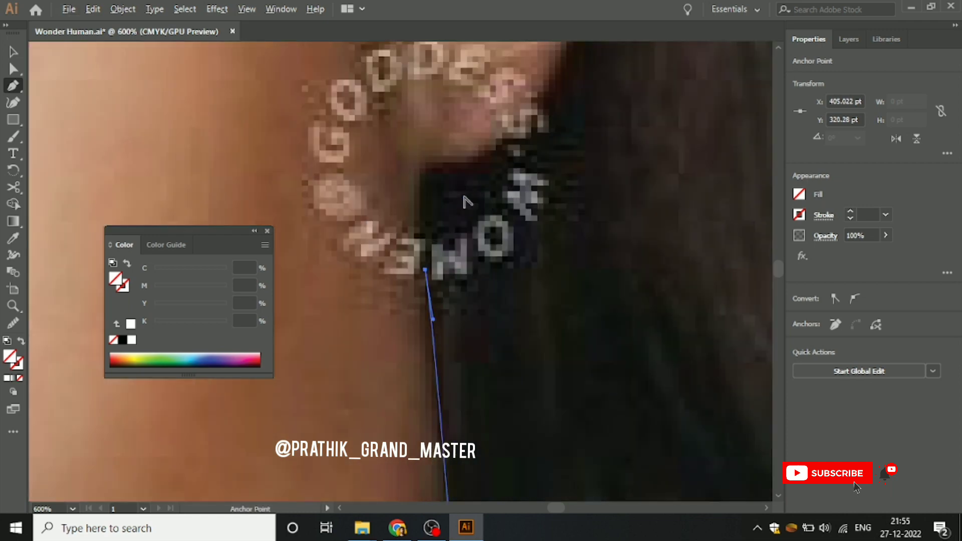
{"action": "left_click_drag", "start_coordinate": [434, 171], "coordinate": [456, 169]}
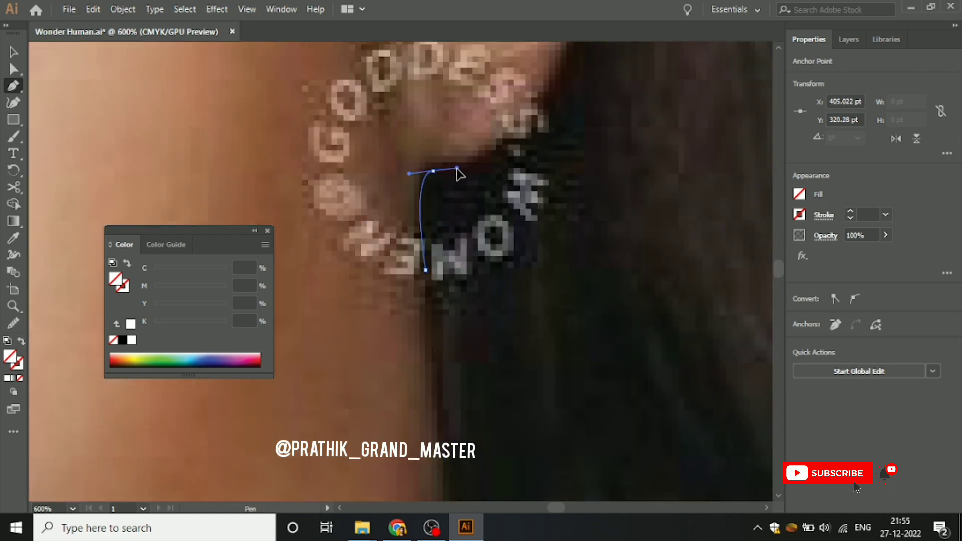
{"action": "left_click", "coordinate": [432, 172]}
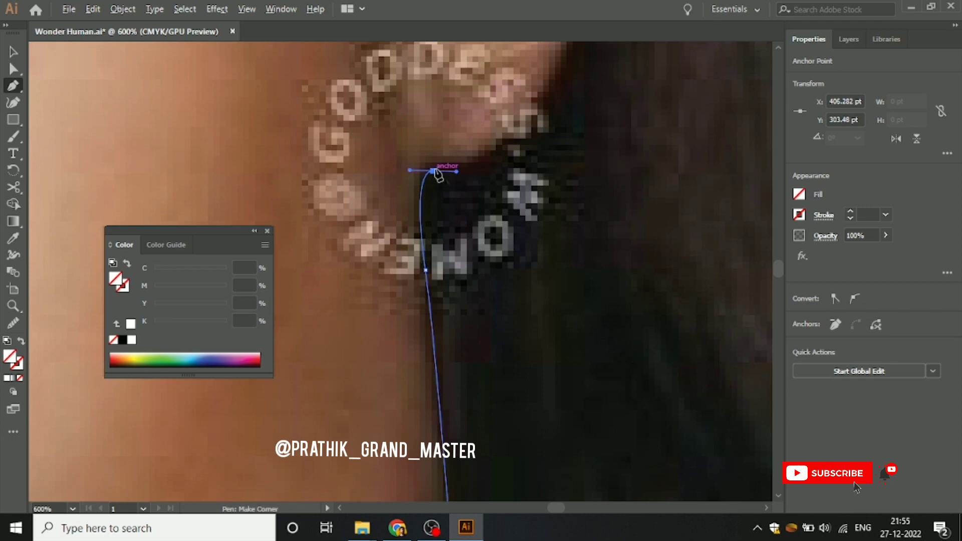
Trace up around the earlobe and along the back of the ear
{"action": "left_click_drag", "start_coordinate": [500, 167], "coordinate": [500, 354]}
{"action": "scroll", "coordinate": [543, 290], "scroll_direction": "down", "scroll_amount": 1}
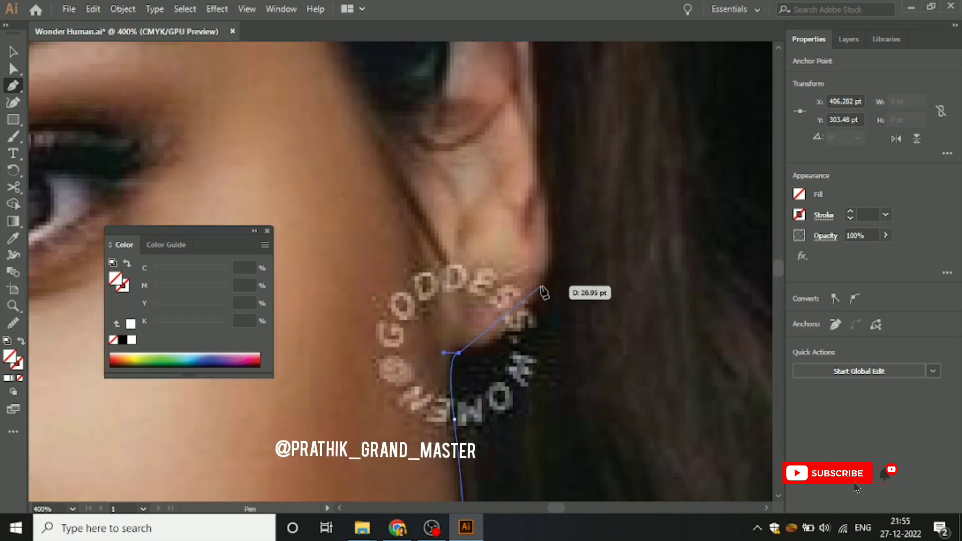
{"action": "mouse_move", "coordinate": [556, 258]}
{"action": "left_mouse_down"}
{"action": "mouse_move", "coordinate": [553, 238]}
{"action": "mouse_move", "coordinate": [577, 185]}
{"action": "left_mouse_up"}
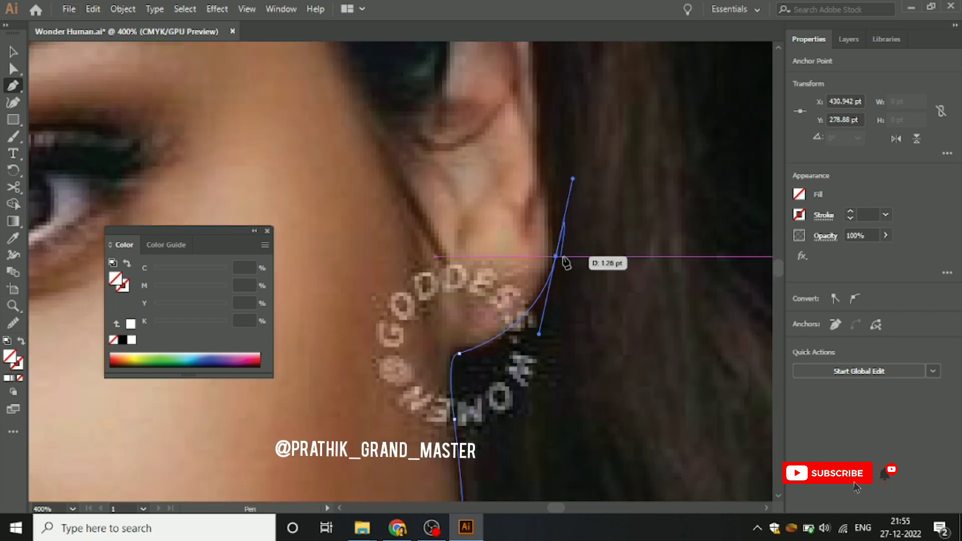
{"action": "mouse_move", "coordinate": [556, 249]}
{"action": "left_mouse_down"}
{"action": "mouse_move", "coordinate": [544, 308]}
{"action": "mouse_move", "coordinate": [534, 233]}
{"action": "left_mouse_up"}
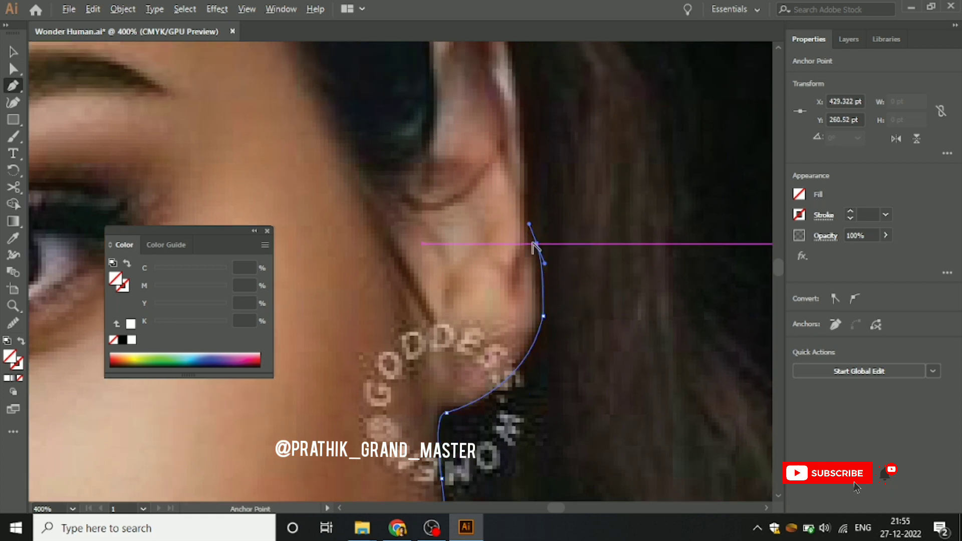
{"action": "left_click_drag", "start_coordinate": [537, 248], "coordinate": [528, 361]}
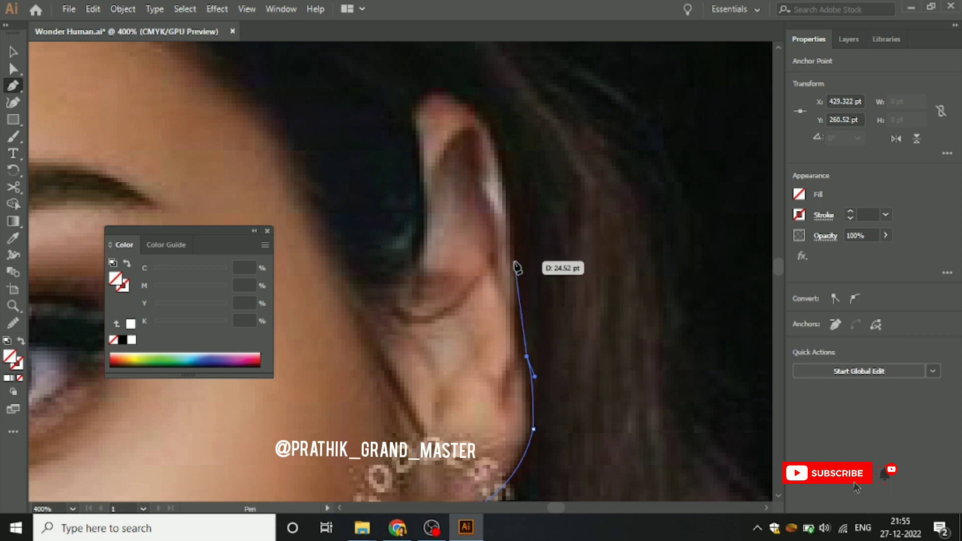
{"action": "left_click_drag", "start_coordinate": [515, 261], "coordinate": [512, 207]}
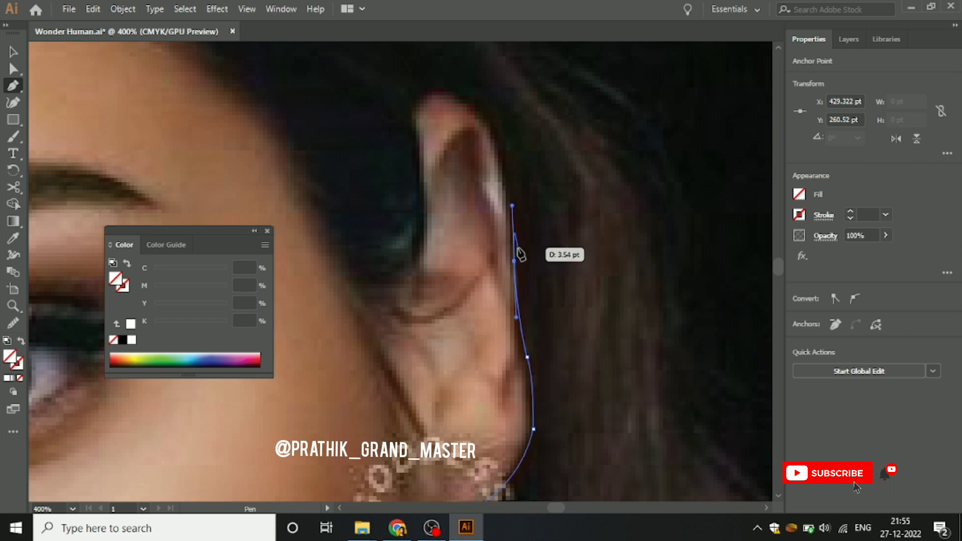
{"action": "left_click", "coordinate": [513, 265]}
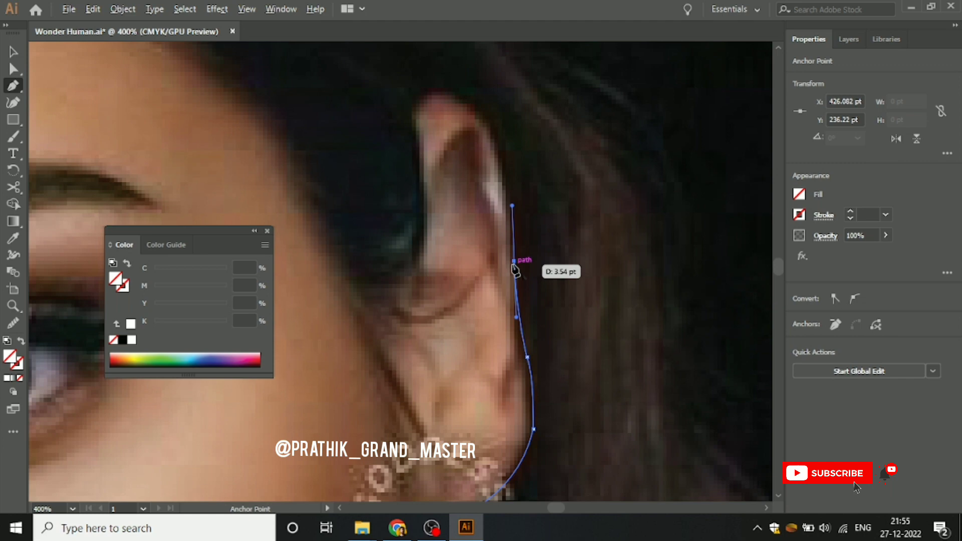
{"action": "scroll", "coordinate": [515, 271], "scroll_direction": "up", "scroll_amount": 2}
{"action": "scroll", "coordinate": [478, 286], "scroll_direction": "up", "scroll_amount": 2}
{"action": "left_click", "coordinate": [503, 289]}
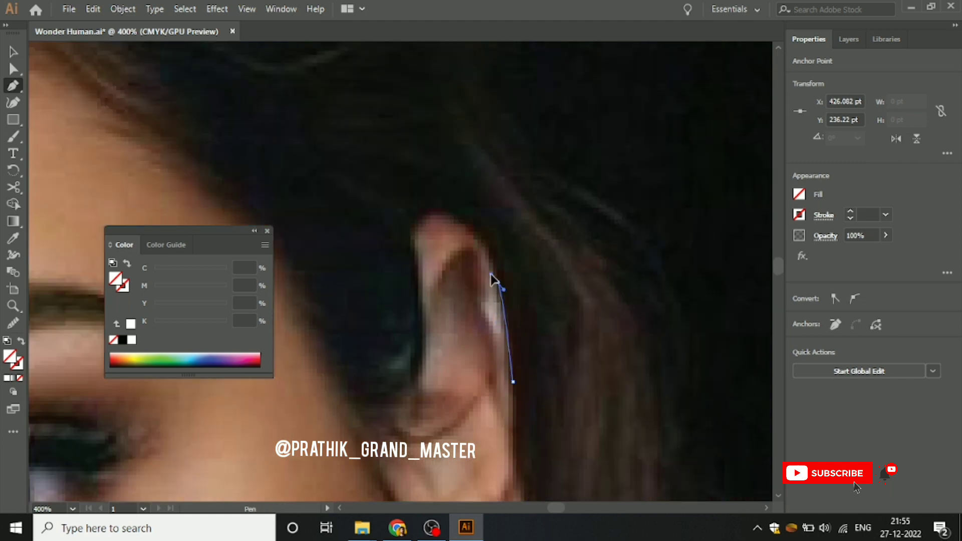
{"action": "left_click", "coordinate": [488, 253]}
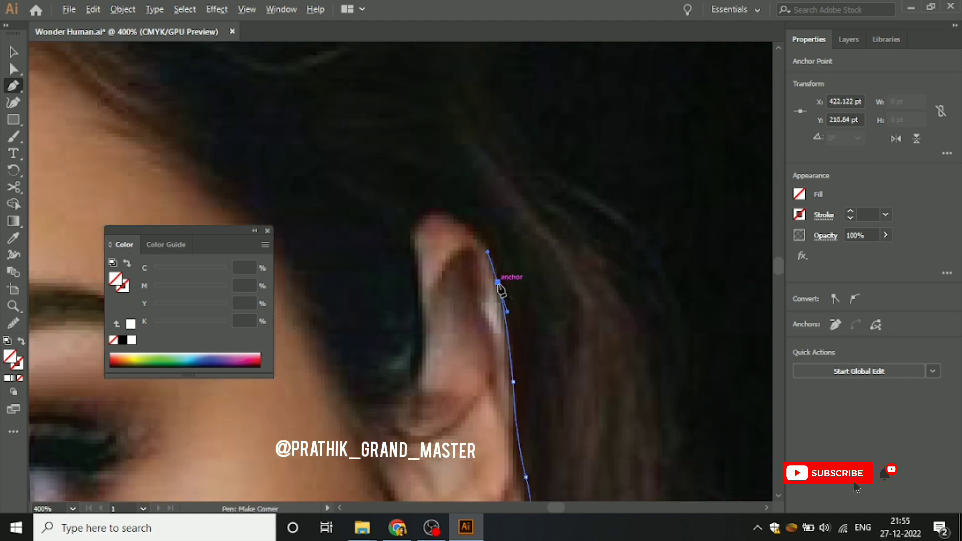
Curve the path over the ear top and down its inner and lower edge
{"action": "mouse_move", "coordinate": [407, 239]}
{"action": "left_mouse_down"}
{"action": "mouse_move", "coordinate": [349, 322]}
{"action": "mouse_move", "coordinate": [340, 320]}
{"action": "left_mouse_up"}
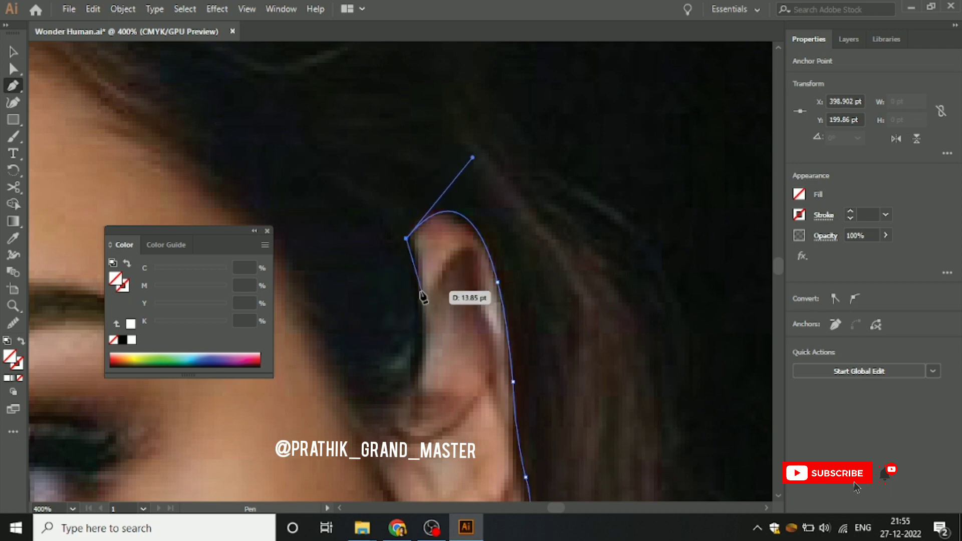
{"action": "left_click", "coordinate": [406, 239]}
{"action": "left_click", "coordinate": [414, 251]}
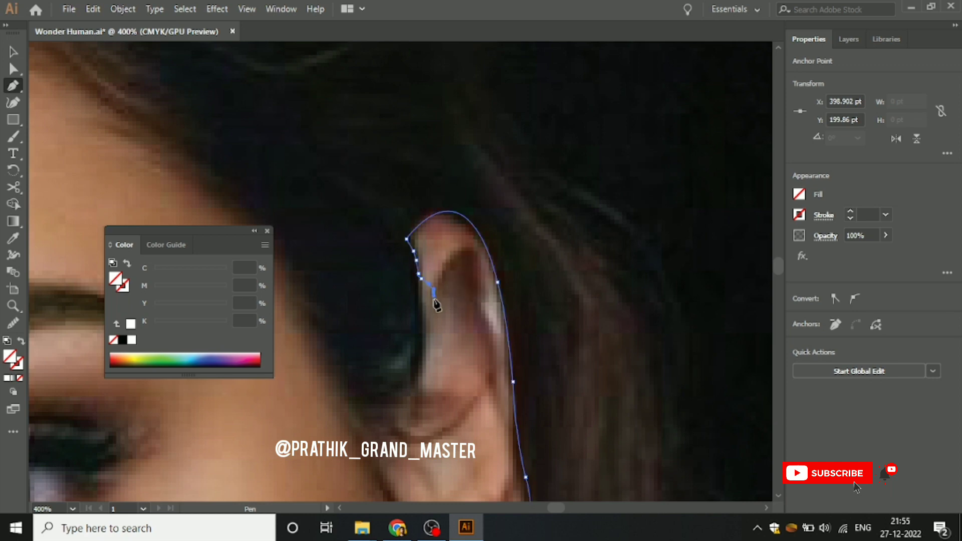
{"action": "left_click_drag", "start_coordinate": [425, 309], "coordinate": [426, 337]}
{"action": "left_click_drag", "start_coordinate": [423, 389], "coordinate": [421, 410]}
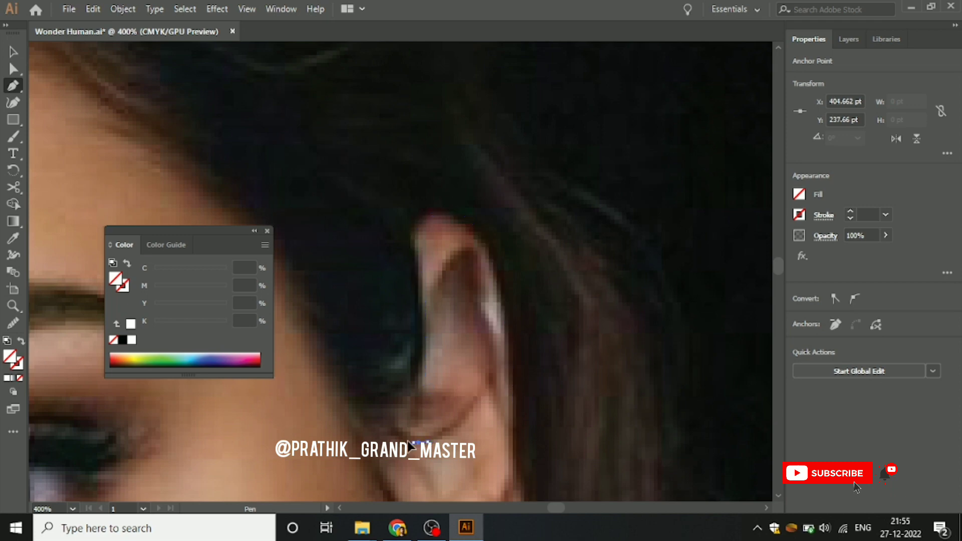
{"action": "left_click_drag", "start_coordinate": [345, 397], "coordinate": [333, 382]}
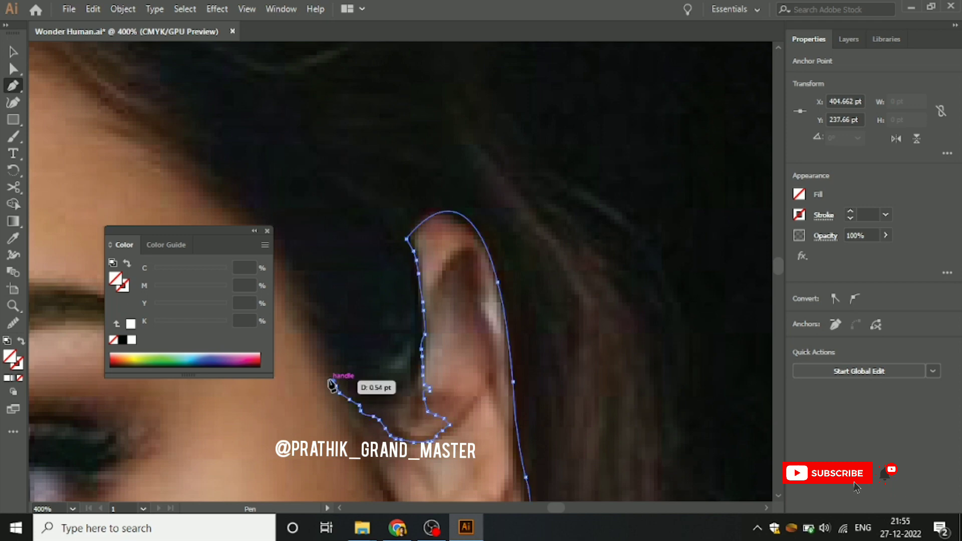
Undo a stray anchor and add anchors up the hair edge past the ear, toggling edges
{"action": "left_click_drag", "start_coordinate": [318, 332], "coordinate": [322, 337]}
{"action": "scroll", "coordinate": [406, 309], "scroll_direction": "left", "scroll_amount": 3}
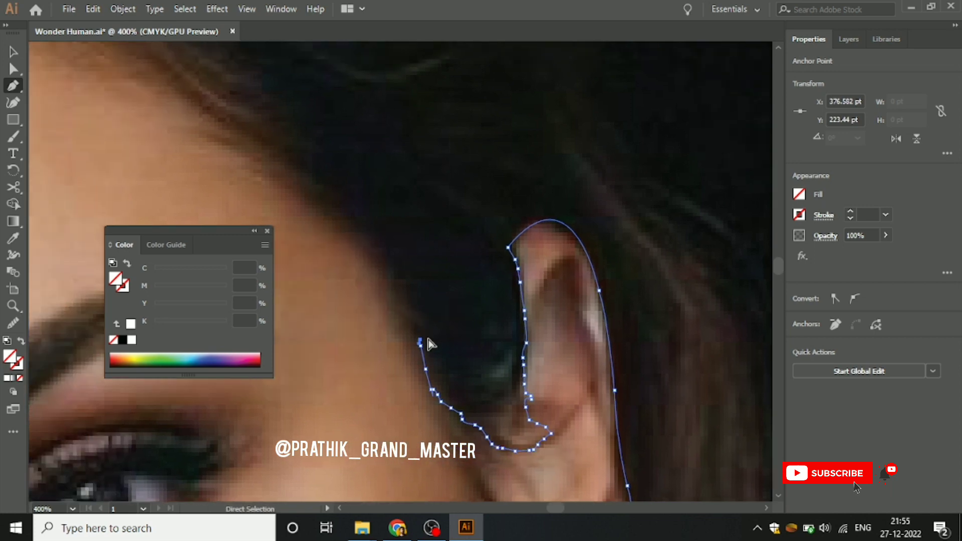
{"action": "key", "text": "ctrl+z"}
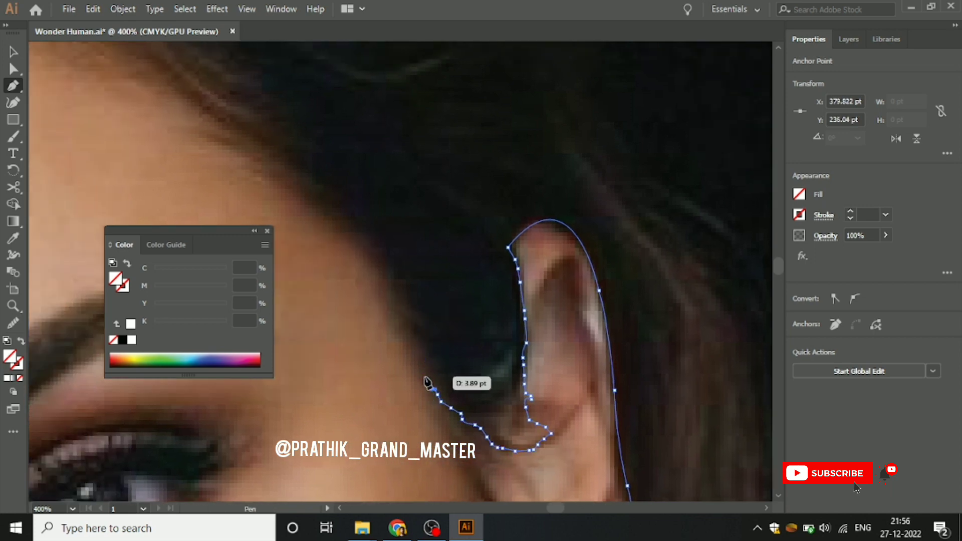
{"action": "key", "text": "ctrl+h"}
{"action": "key", "text": "ctrl+h"}
{"action": "key", "text": "ctrl+h"}
{"action": "key", "text": "ctrl+h"}
{"action": "key", "text": "ctrl+h"}
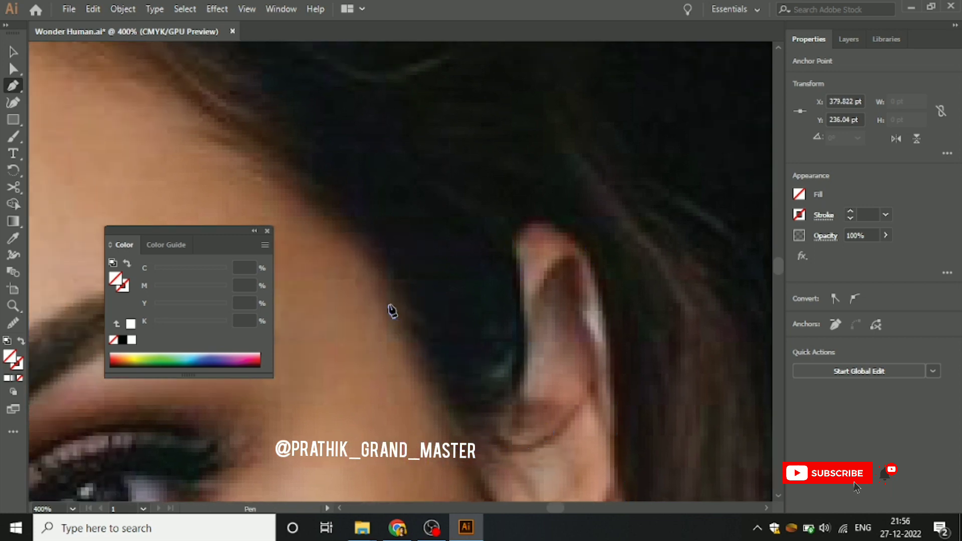
{"action": "key", "text": "ctrl+h"}
{"action": "key", "text": "ctrl+h"}
{"action": "left_click", "coordinate": [382, 268]}
{"action": "key", "text": "ctrl+h"}
{"action": "key", "text": "ctrl+h"}
{"action": "left_click", "coordinate": [371, 251]}
{"action": "mouse_move", "coordinate": [371, 257]}
{"action": "left_mouse_down"}
{"action": "mouse_move", "coordinate": [338, 228]}
{"action": "mouse_move", "coordinate": [464, 347]}
{"action": "left_mouse_up"}
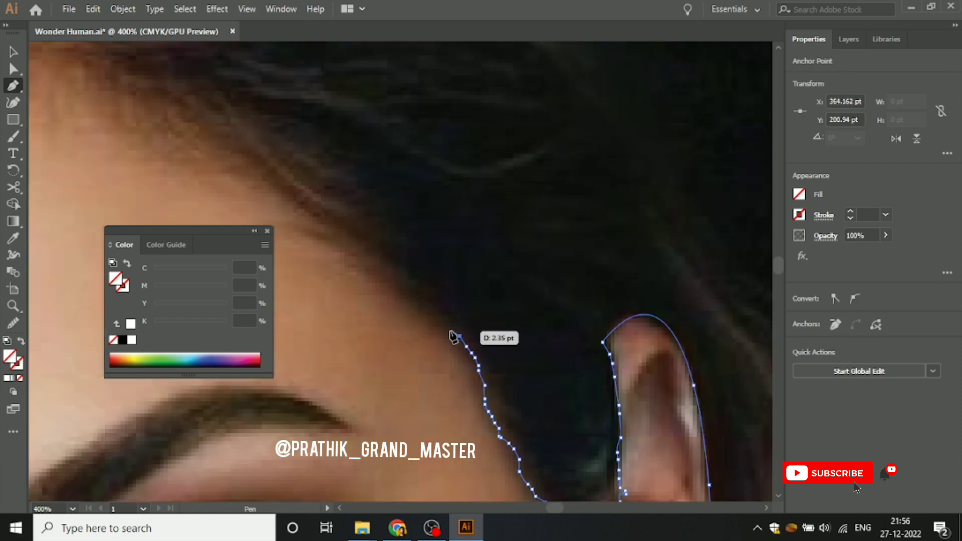
{"action": "key", "text": "ctrl+h"}
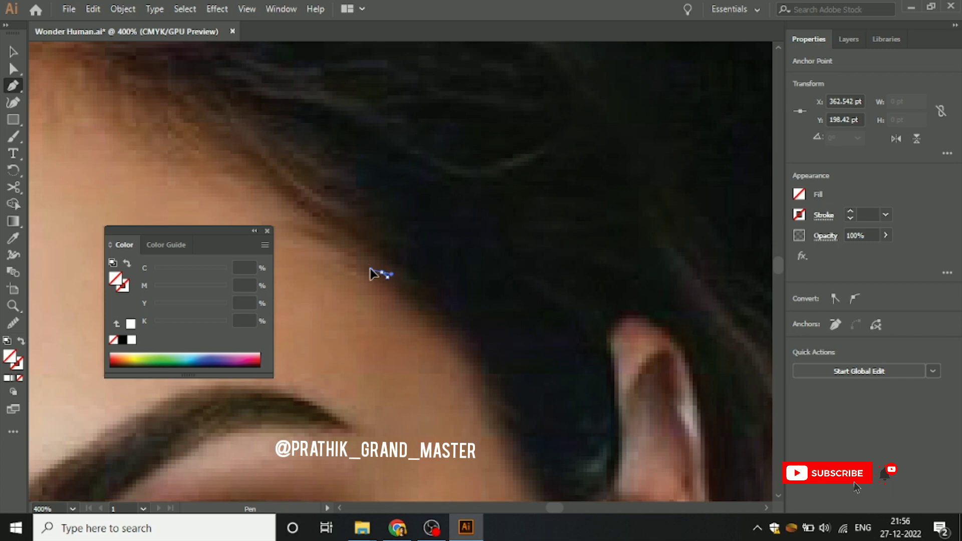
{"action": "key", "text": "ctrl+h"}
Continue anchors along the hairline, undoing the last misplaced point
{"action": "left_click", "coordinate": [369, 267]}
{"action": "left_click_drag", "start_coordinate": [353, 249], "coordinate": [503, 331]}
{"action": "left_click", "coordinate": [506, 331]}
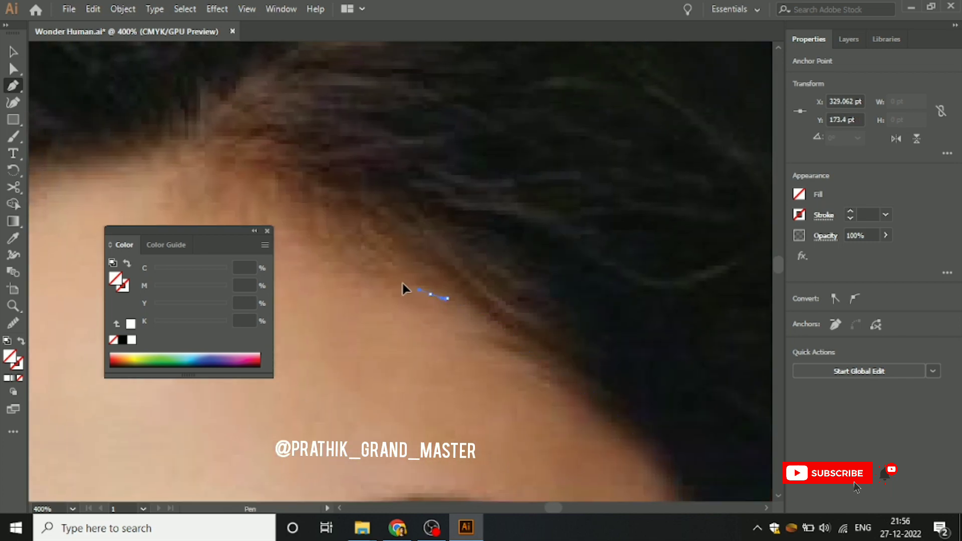
{"action": "left_click_drag", "start_coordinate": [402, 284], "coordinate": [547, 341]}
{"action": "left_click", "coordinate": [494, 311]}
{"action": "key", "text": "ctrl+h"}
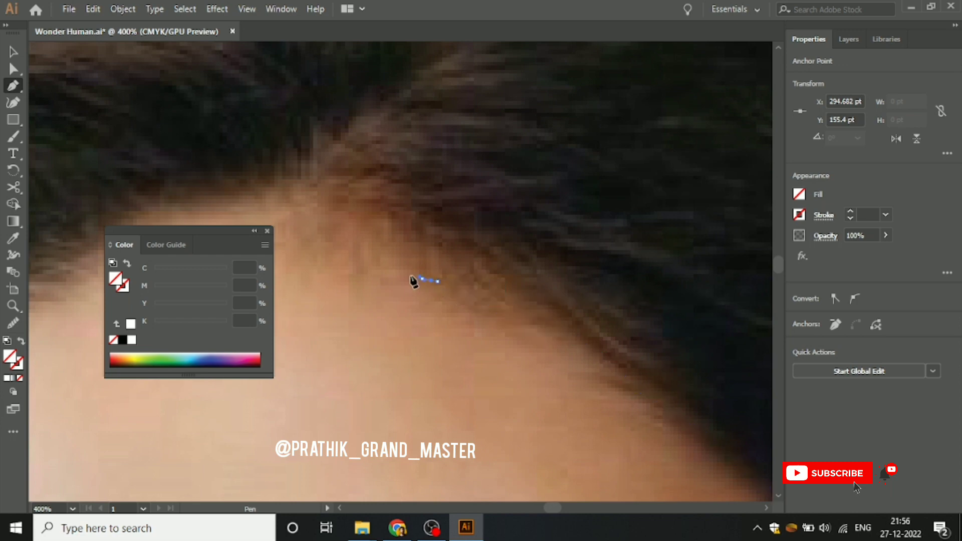
{"action": "left_click", "coordinate": [399, 266]}
{"action": "key", "text": "ctrl+h"}
{"action": "left_click_drag", "start_coordinate": [371, 254], "coordinate": [473, 284]}
{"action": "scroll", "coordinate": [475, 290], "scroll_direction": "down", "scroll_amount": 3}
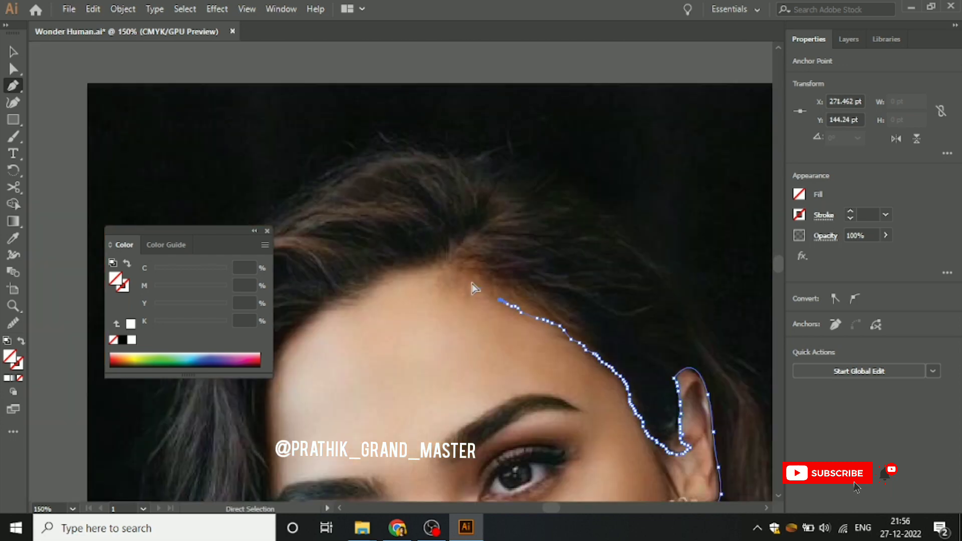
{"action": "key", "text": "ctrl+z"}
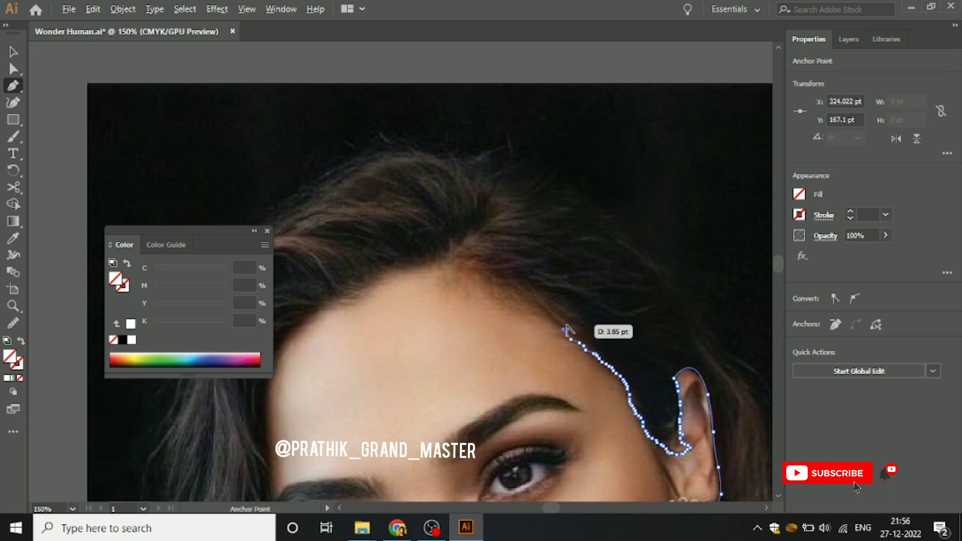
Trace the hairline across the forehead with a series of anchors, redoing a few
{"action": "left_click_drag", "start_coordinate": [569, 331], "coordinate": [551, 211]}
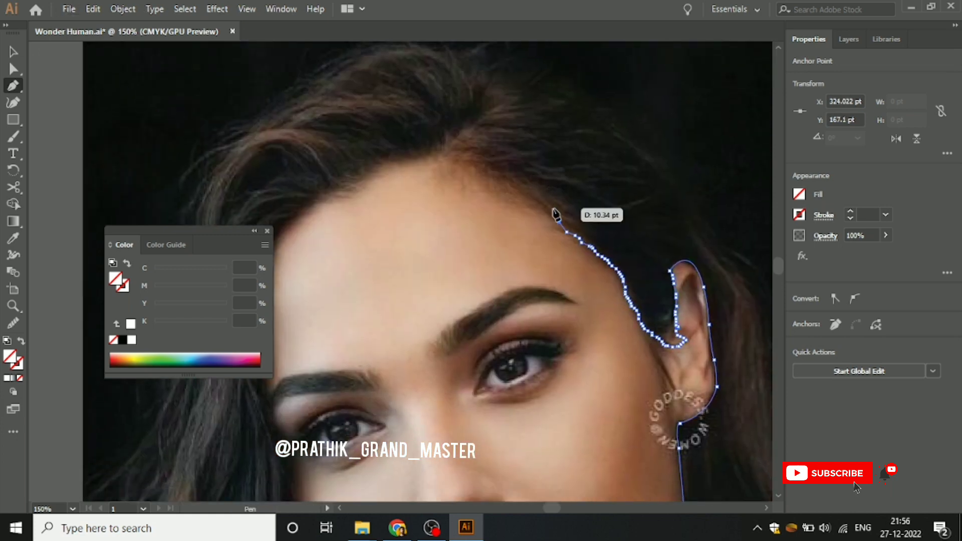
{"action": "left_click", "coordinate": [553, 209]}
{"action": "left_click", "coordinate": [545, 204]}
{"action": "left_click", "coordinate": [524, 192]}
{"action": "left_click", "coordinate": [501, 186]}
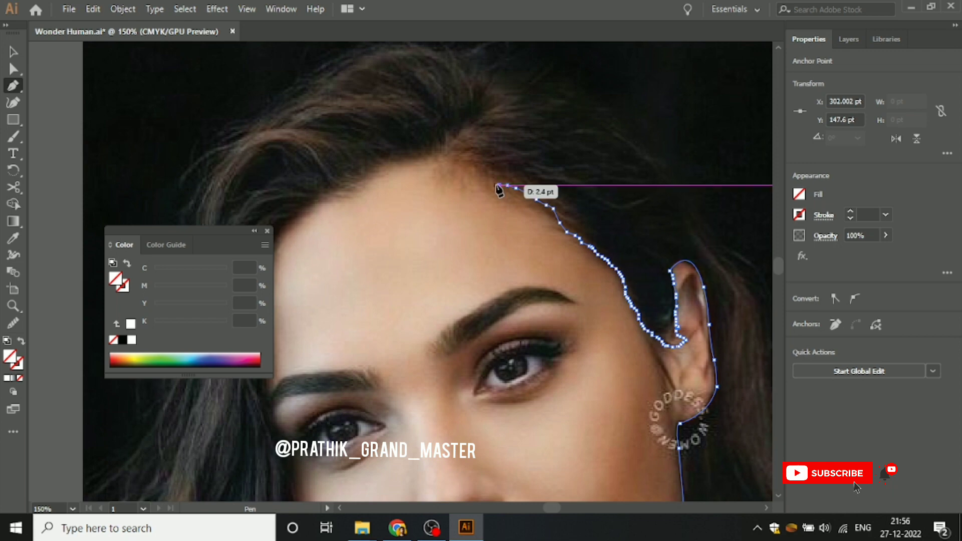
{"action": "left_click", "coordinate": [482, 181]}
{"action": "left_click", "coordinate": [471, 181]}
{"action": "left_click", "coordinate": [460, 181]}
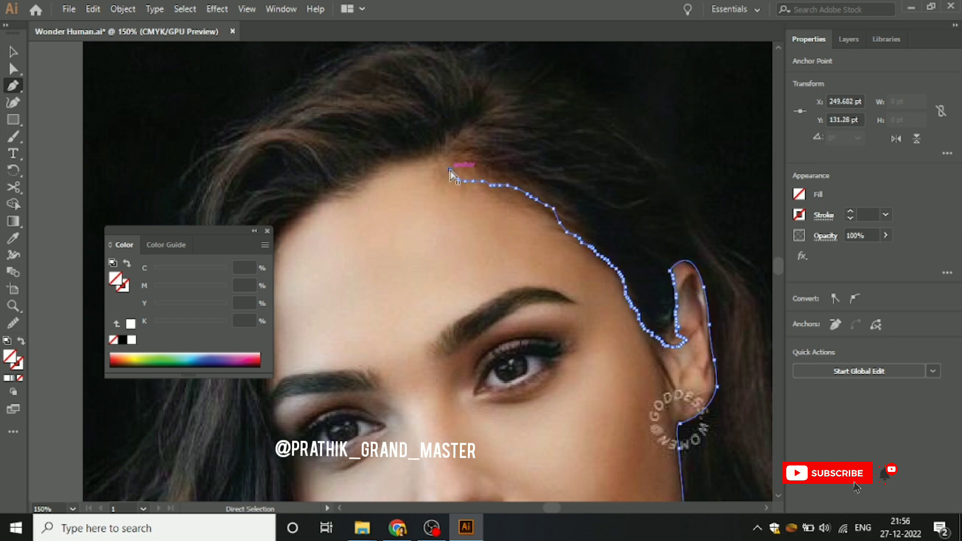
{"action": "key", "text": "ctrl+z"}
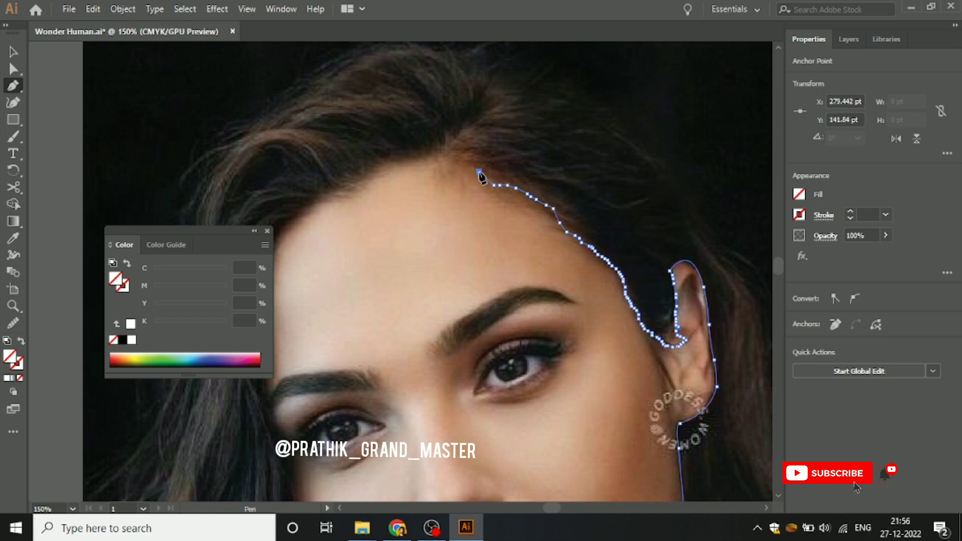
{"action": "left_click", "coordinate": [466, 164]}
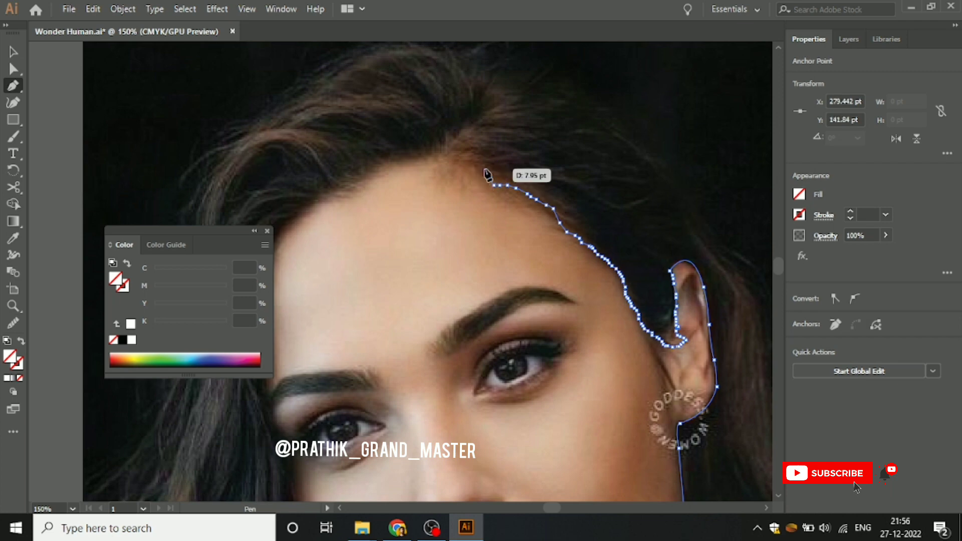
{"action": "left_click", "coordinate": [485, 167]}
{"action": "left_click", "coordinate": [456, 164]}
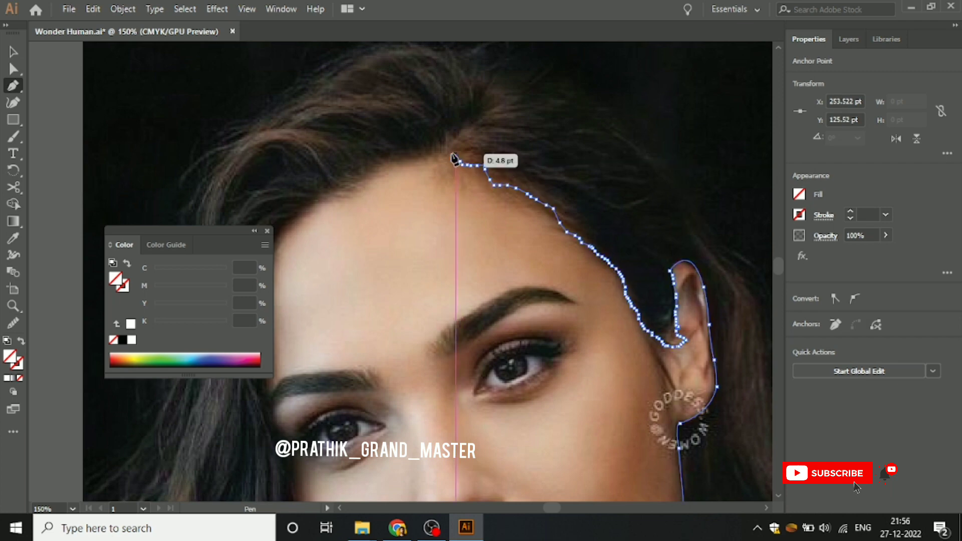
{"action": "left_click", "coordinate": [440, 155]}
Extend the forehead hairline anchors to the left side of the face
{"action": "left_click_drag", "start_coordinate": [421, 155], "coordinate": [516, 136]}
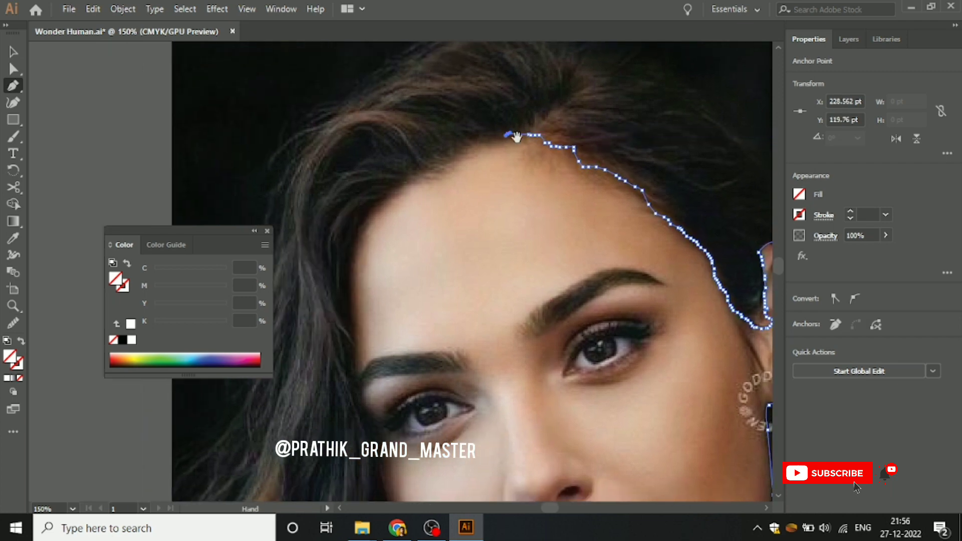
{"action": "key", "text": "ctrl+plus"}
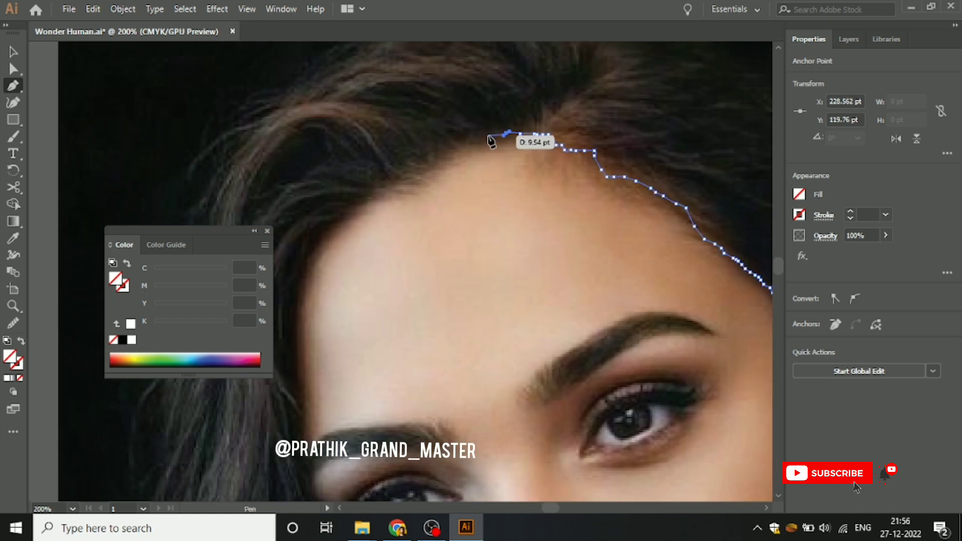
{"action": "left_click", "coordinate": [488, 139]}
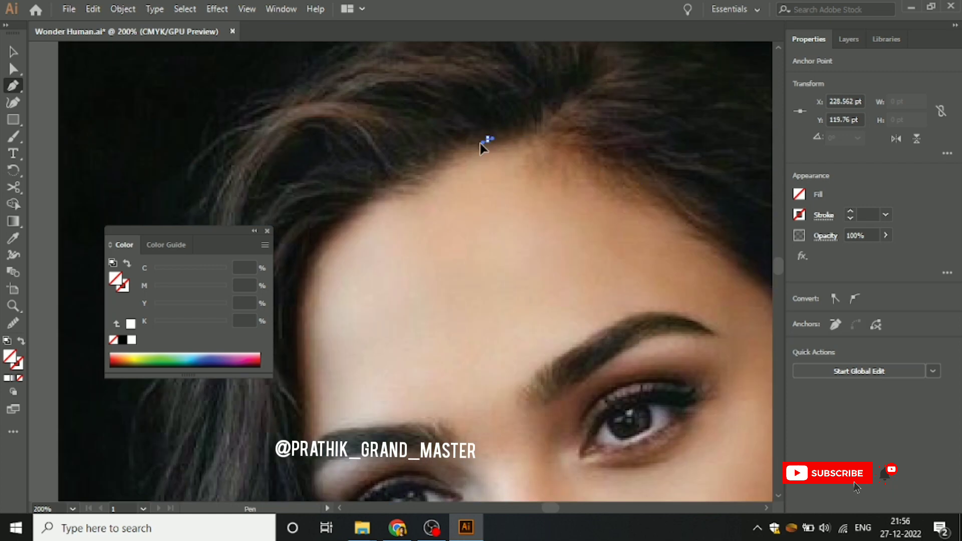
{"action": "left_click", "coordinate": [437, 161]}
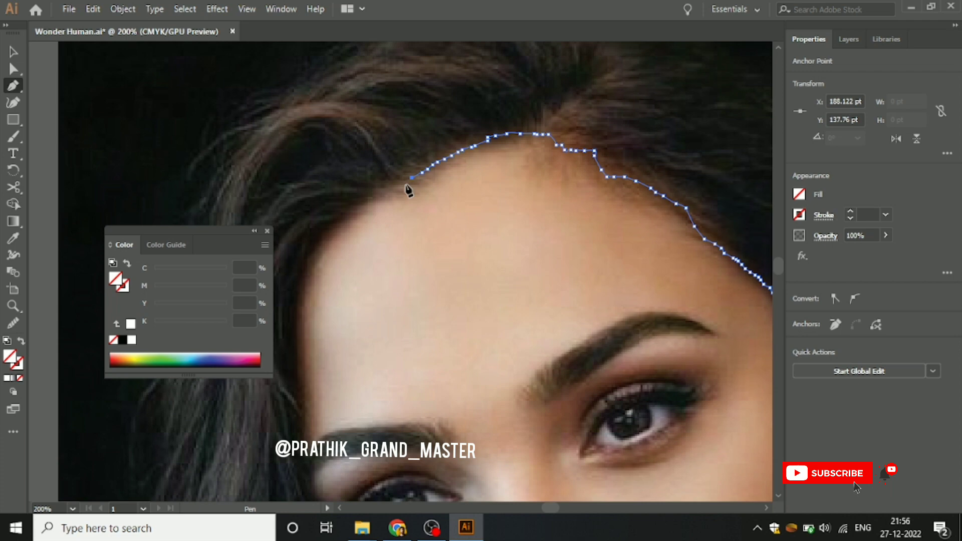
{"action": "left_click", "coordinate": [341, 222]}
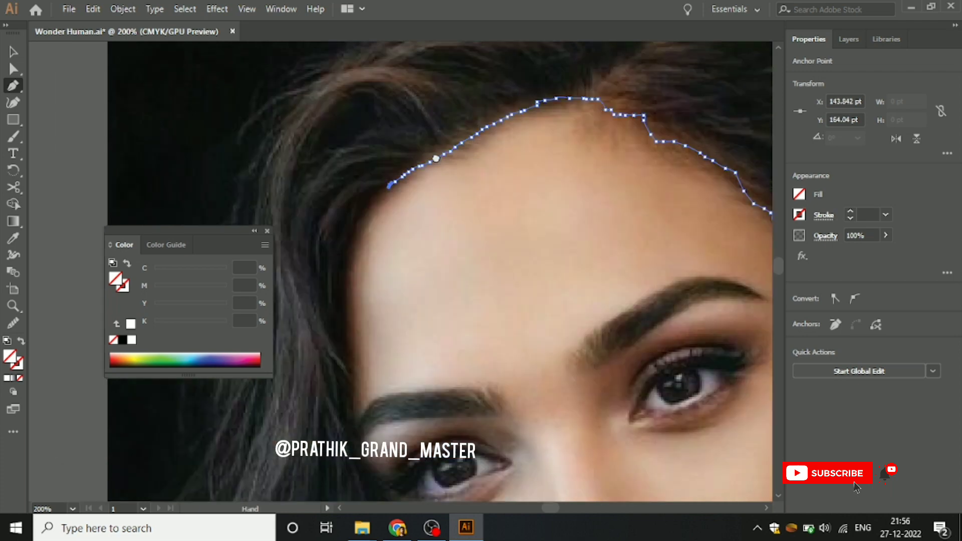
{"action": "left_click_drag", "start_coordinate": [354, 221], "coordinate": [432, 165]}
Place anchors down the face's left edge and beside the temple
{"action": "left_click", "coordinate": [390, 187]}
{"action": "left_click", "coordinate": [385, 194]}
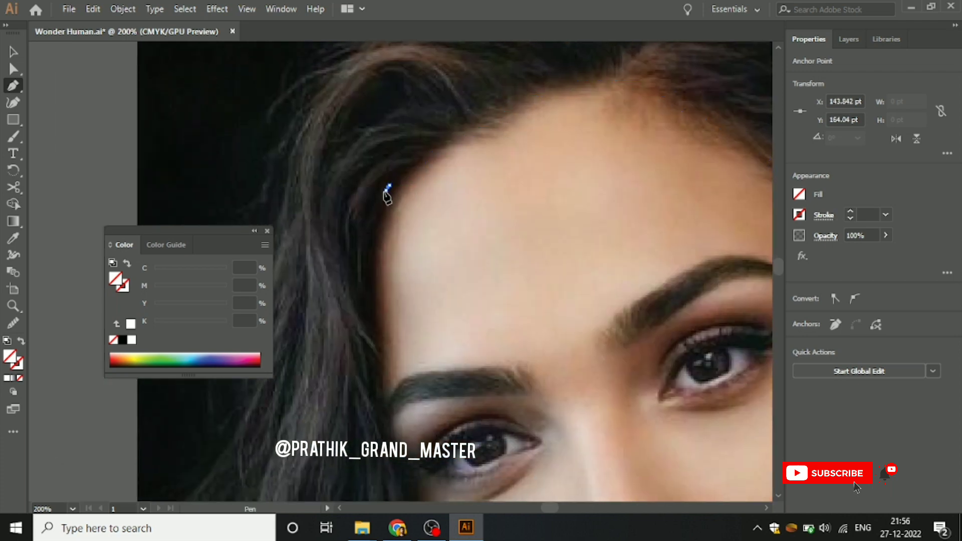
{"action": "left_click", "coordinate": [372, 222]}
{"action": "left_click", "coordinate": [368, 245]}
{"action": "left_click", "coordinate": [368, 262]}
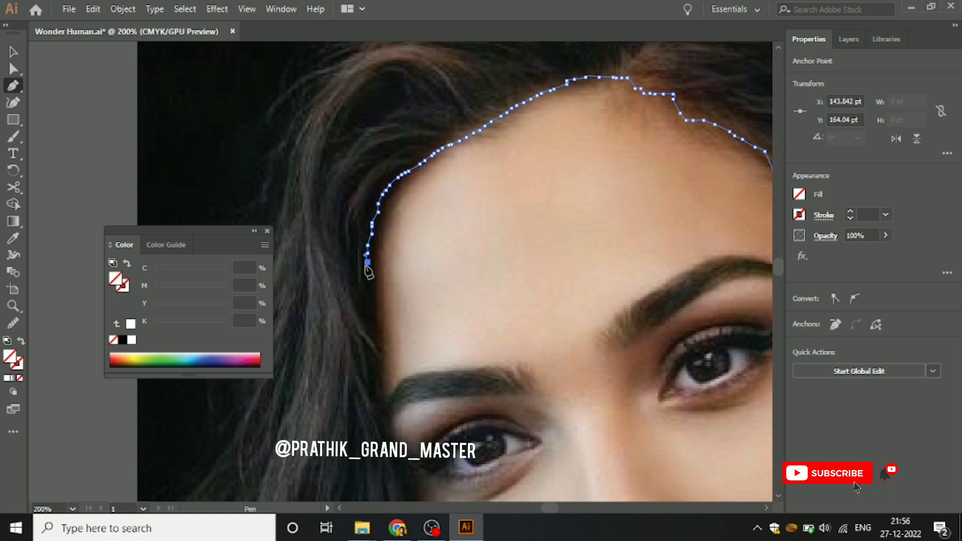
{"action": "left_click", "coordinate": [367, 282]}
{"action": "left_click", "coordinate": [365, 304]}
{"action": "left_click", "coordinate": [363, 322]}
{"action": "left_click", "coordinate": [363, 330]}
{"action": "key", "text": "ctrl+plus"}
{"action": "key", "text": "ctrl+plus"}
{"action": "left_click", "coordinate": [399, 199]}
{"action": "left_click", "coordinate": [406, 221]}
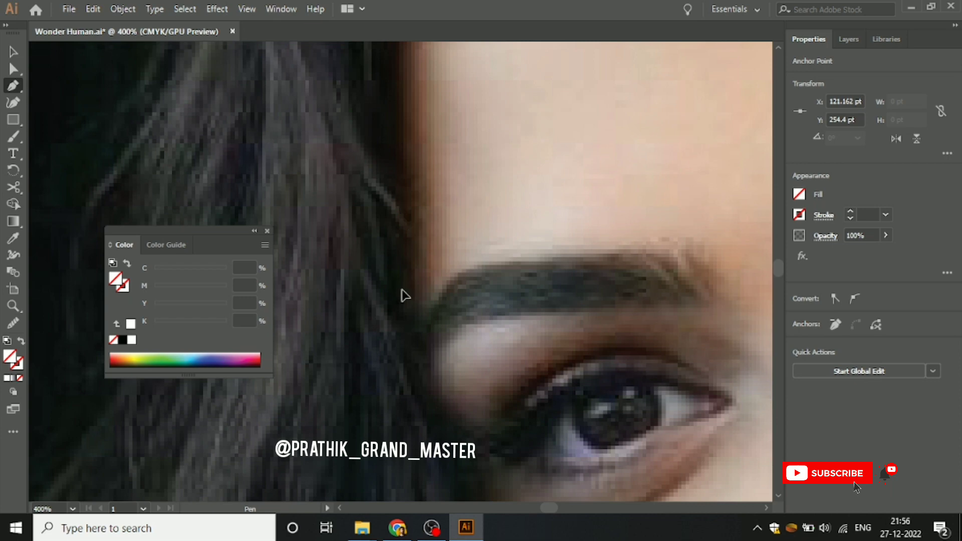
Add anchors beside the eye and down the cheek edge
{"action": "key", "text": "ctrl+minus"}
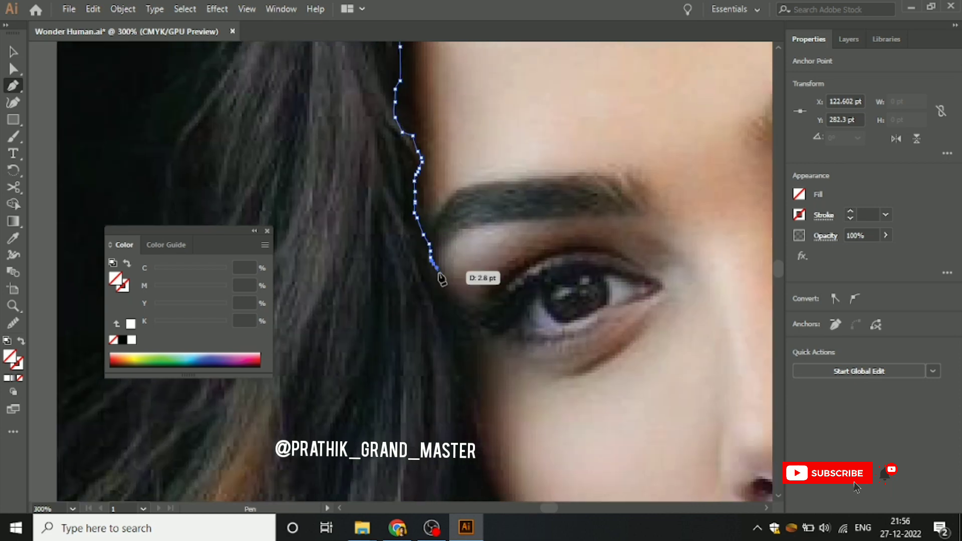
{"action": "left_click", "coordinate": [455, 329]}
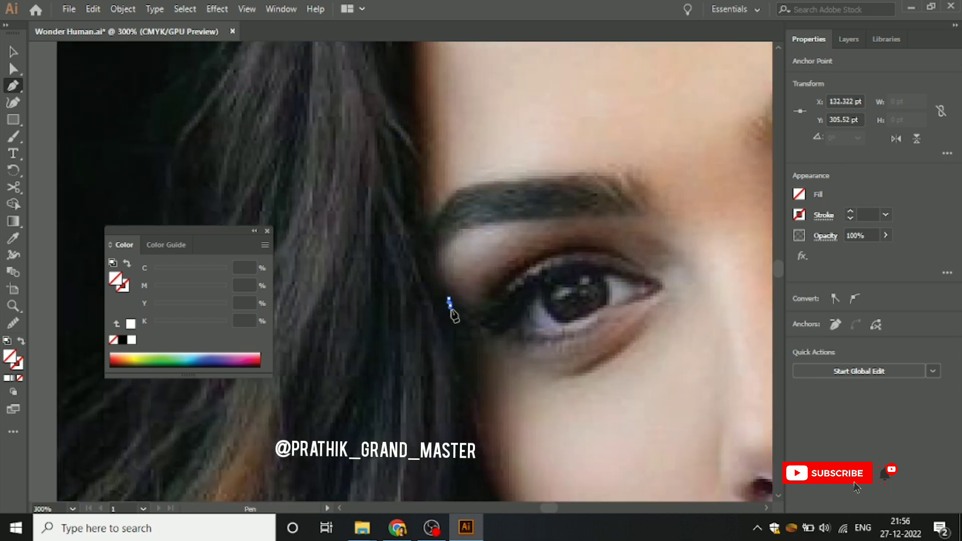
{"action": "left_click", "coordinate": [462, 359]}
{"action": "scroll", "coordinate": [462, 163], "scroll_direction": "down", "scroll_amount": 5}
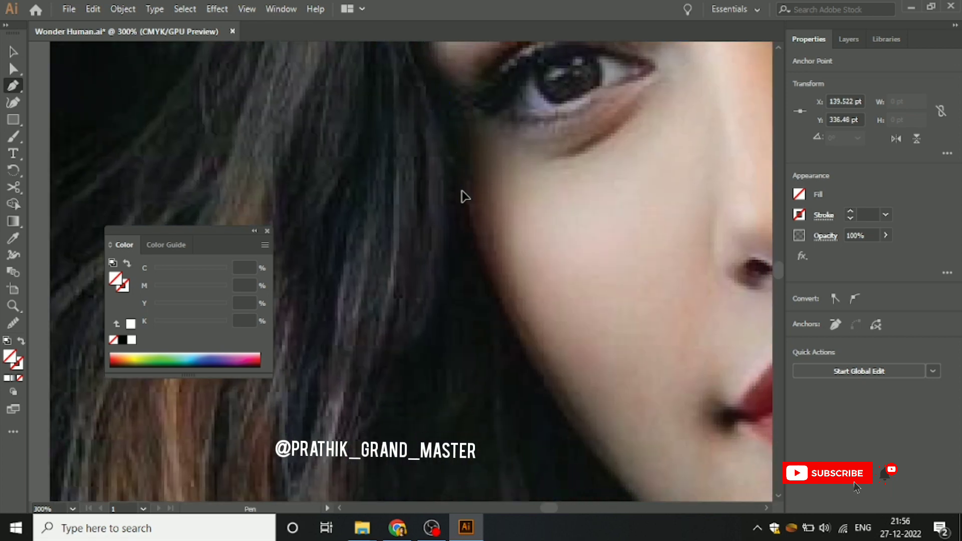
{"action": "scroll", "coordinate": [466, 200], "scroll_direction": "down", "scroll_amount": 2}
{"action": "scroll", "coordinate": [426, 180], "scroll_direction": "up", "scroll_amount": 2}
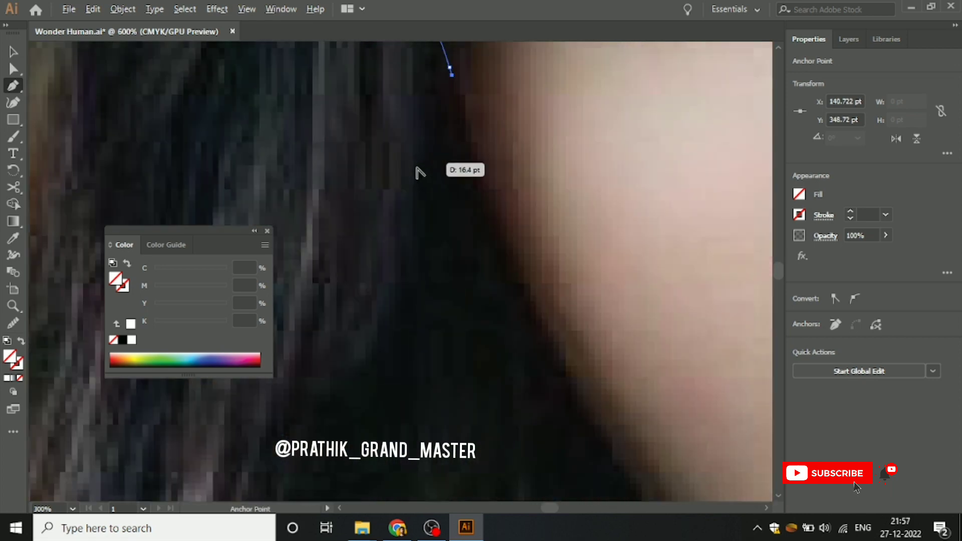
{"action": "left_click", "coordinate": [460, 151]}
{"action": "scroll", "coordinate": [459, 159], "scroll_direction": "down", "scroll_amount": 3}
{"action": "scroll", "coordinate": [537, 339], "scroll_direction": "down", "scroll_amount": 2}
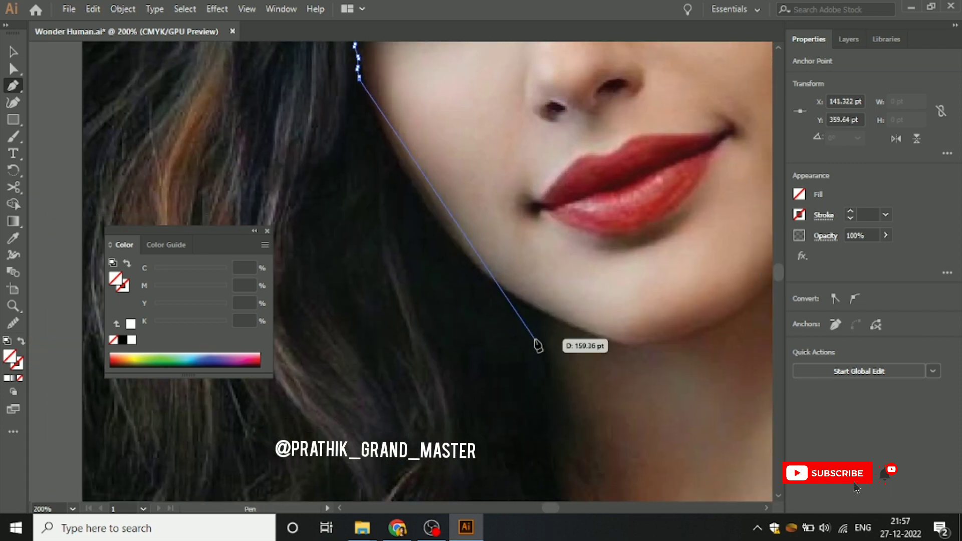
{"action": "scroll", "coordinate": [533, 315], "scroll_direction": "up", "scroll_amount": 1}
{"action": "scroll", "coordinate": [581, 310], "scroll_direction": "down", "scroll_amount": 1}
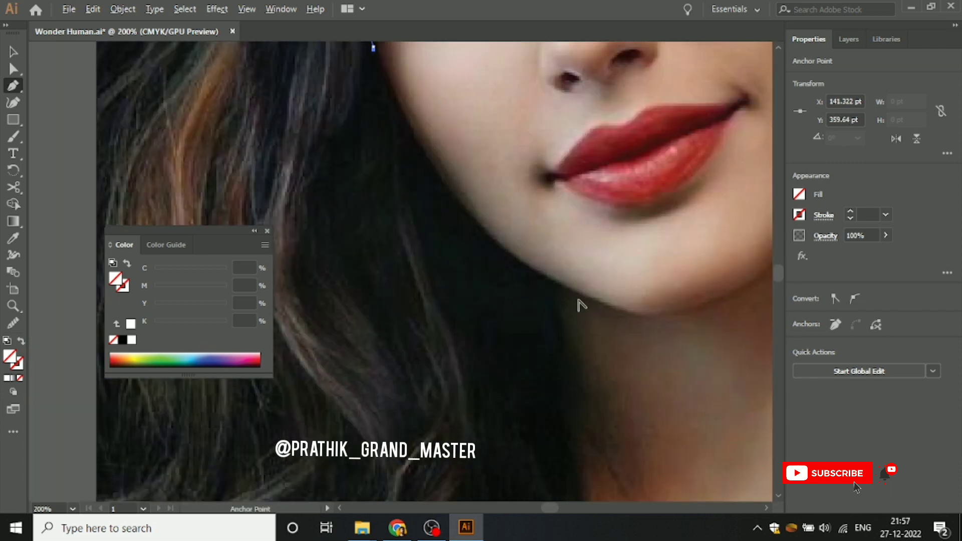
Place a curved corner anchor at the chin, then anchors down the jawline
{"action": "left_click_drag", "start_coordinate": [546, 276], "coordinate": [661, 344]}
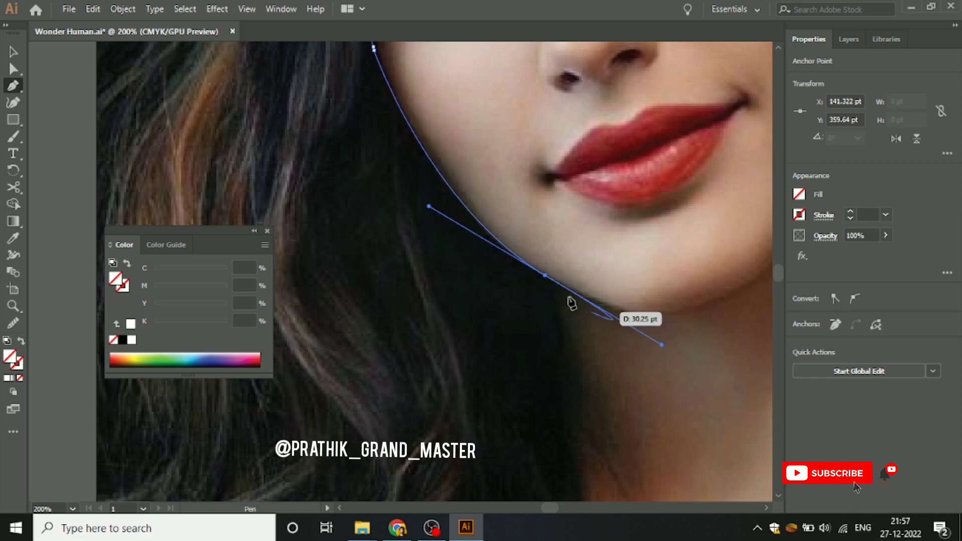
{"action": "left_click", "coordinate": [547, 276]}
{"action": "scroll", "coordinate": [513, 204], "scroll_direction": "down", "scroll_amount": 1}
{"action": "scroll", "coordinate": [515, 201], "scroll_direction": "down", "scroll_amount": 1}
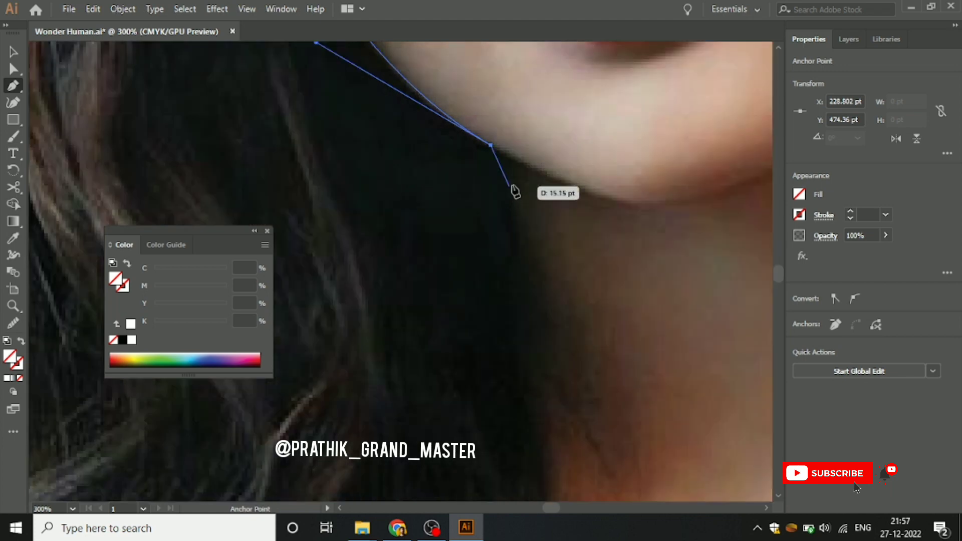
{"action": "scroll", "coordinate": [519, 240], "scroll_direction": "up", "scroll_amount": 1}
{"action": "scroll", "coordinate": [513, 187], "scroll_direction": "down", "scroll_amount": 1}
{"action": "scroll", "coordinate": [530, 247], "scroll_direction": "up", "scroll_amount": 2}
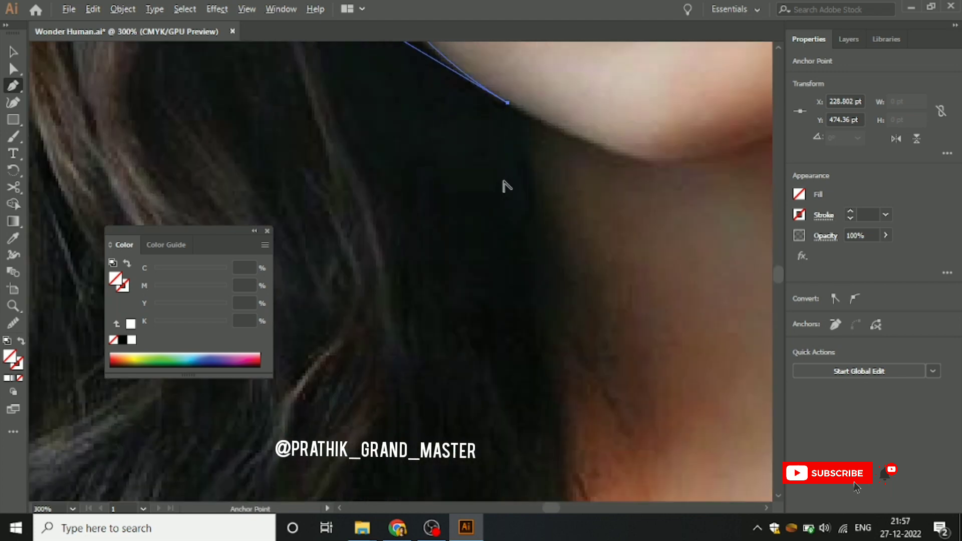
{"action": "scroll", "coordinate": [521, 120], "scroll_direction": "up", "scroll_amount": 1}
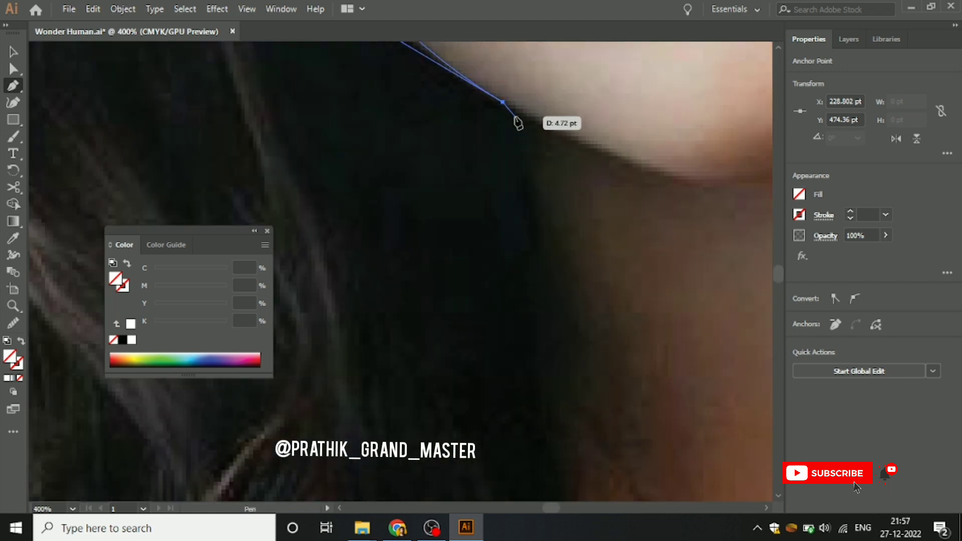
{"action": "left_click", "coordinate": [516, 121]}
{"action": "left_click", "coordinate": [525, 149]}
{"action": "left_click", "coordinate": [527, 162]}
{"action": "scroll", "coordinate": [528, 164], "scroll_direction": "down", "scroll_amount": 4}
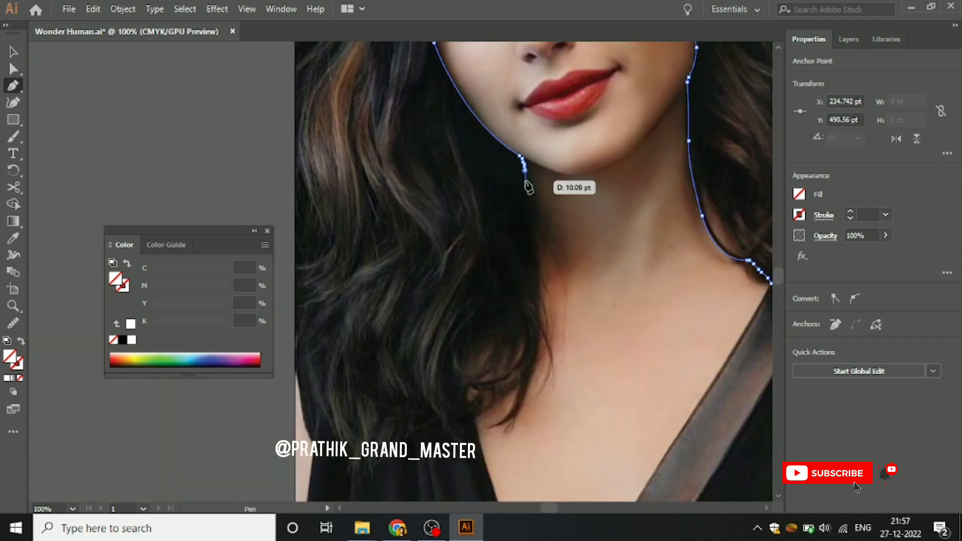
Place Pen anchors from the jawline path's bottom down the neck edge
{"action": "scroll", "coordinate": [527, 186], "scroll_direction": "up", "scroll_amount": 1}
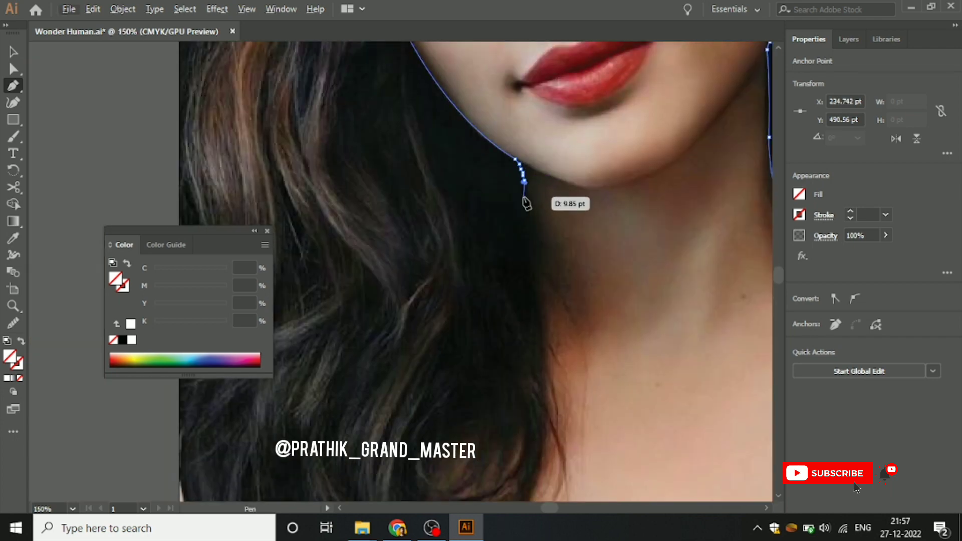
{"action": "left_click", "coordinate": [522, 193]}
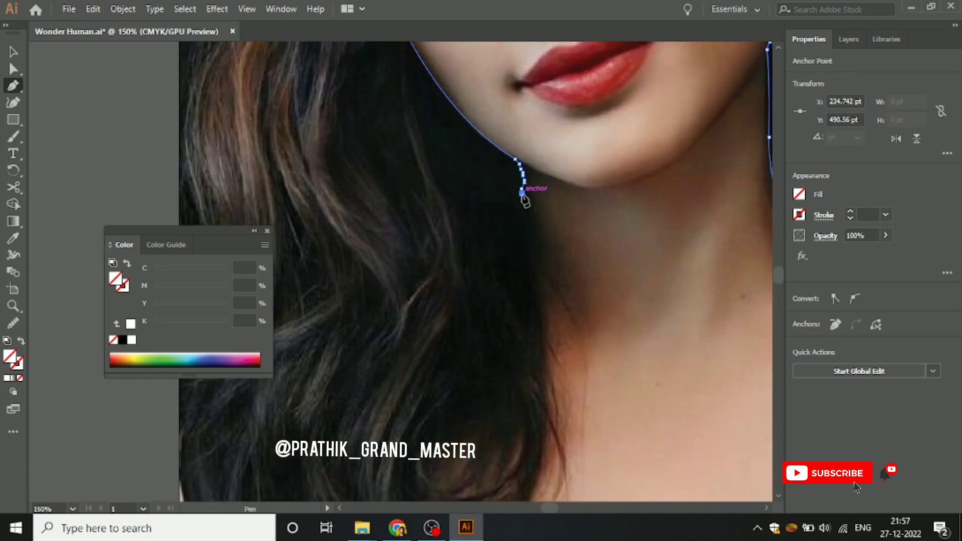
{"action": "left_click", "coordinate": [529, 219]}
{"action": "left_click", "coordinate": [537, 234]}
{"action": "left_click", "coordinate": [542, 255]}
{"action": "left_click", "coordinate": [548, 276]}
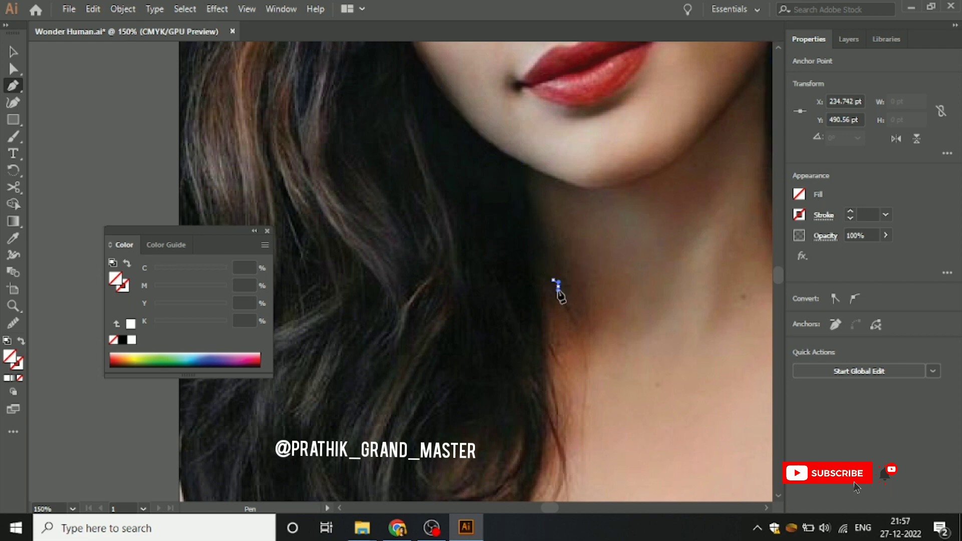
{"action": "left_click", "coordinate": [557, 291]}
Trace back up the strand's other side, then extend the outline down the neck
{"action": "left_click", "coordinate": [552, 282]}
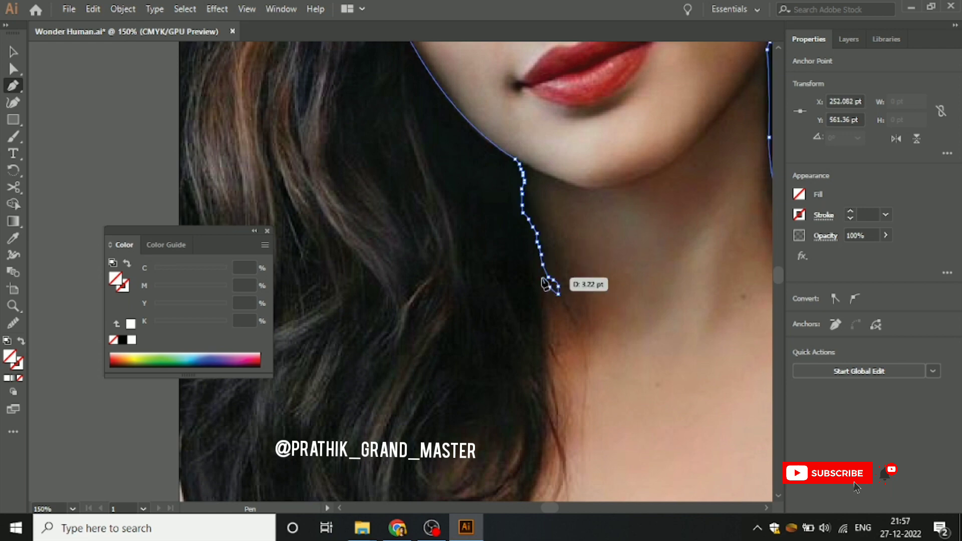
{"action": "left_click", "coordinate": [537, 256]}
{"action": "left_click", "coordinate": [532, 271]}
{"action": "left_click", "coordinate": [537, 290]}
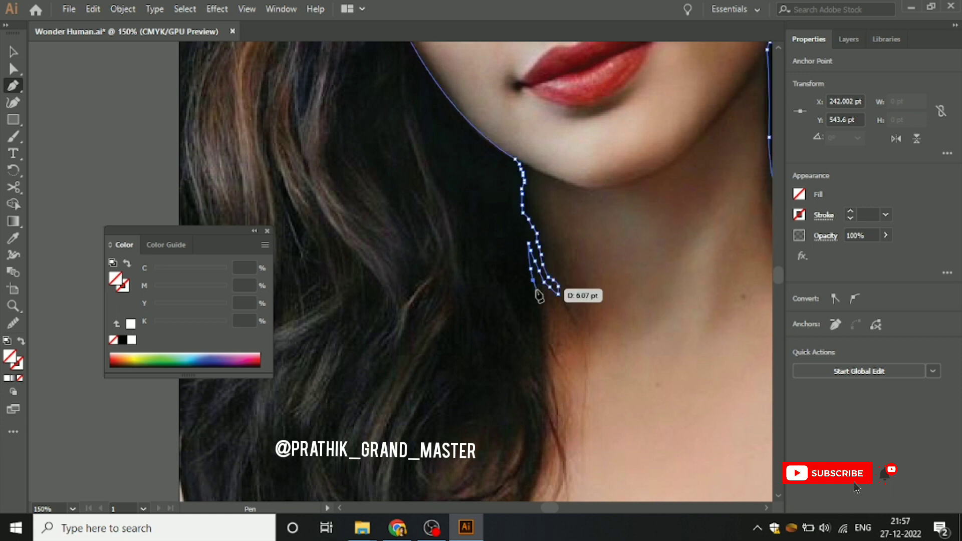
{"action": "left_click", "coordinate": [545, 312]}
{"action": "left_click", "coordinate": [547, 333]}
Continue the hair outline further down the lower neck edge
{"action": "left_click_drag", "start_coordinate": [550, 354], "coordinate": [530, 205]}
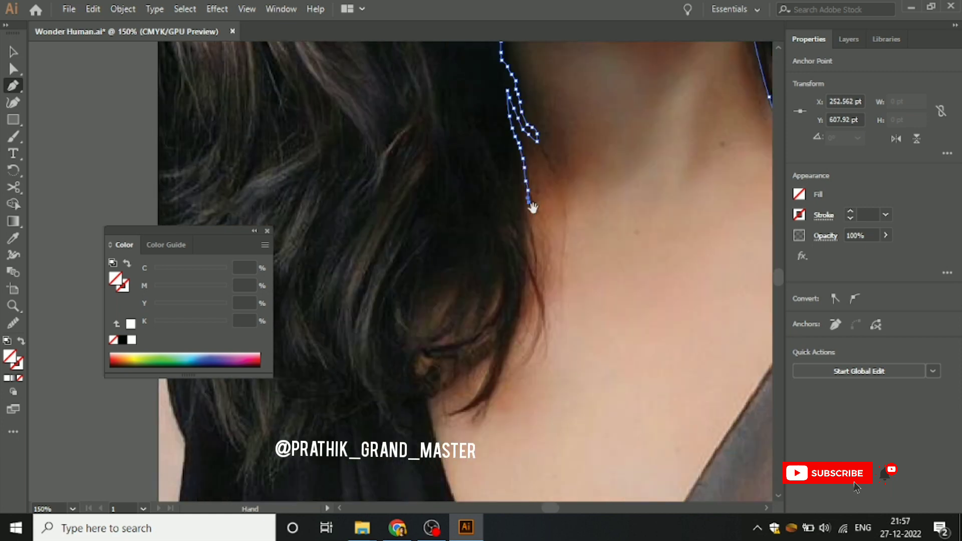
{"action": "left_click", "coordinate": [530, 214]}
{"action": "left_click", "coordinate": [531, 225]}
{"action": "left_click", "coordinate": [537, 250]}
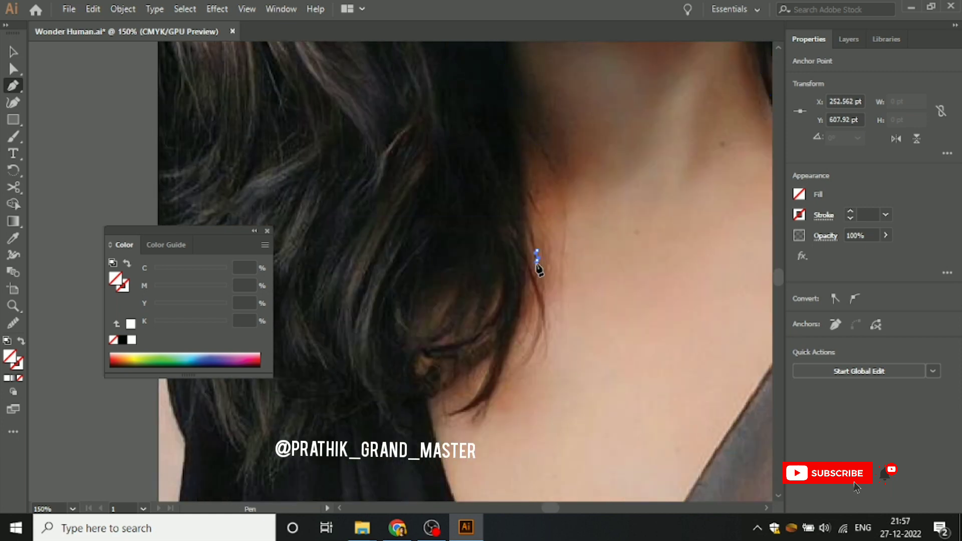
{"action": "left_click", "coordinate": [537, 267]}
{"action": "left_click", "coordinate": [538, 274]}
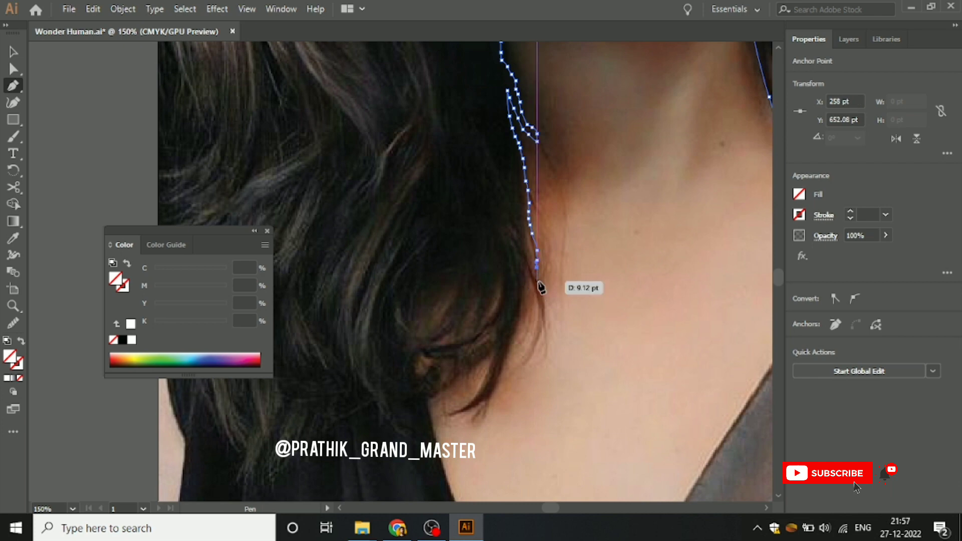
{"action": "left_click", "coordinate": [545, 325]}
Add anchors lower along the neck, ending at the hair strand's tip
{"action": "scroll", "coordinate": [545, 335], "scroll_direction": "up", "scroll_amount": 2}
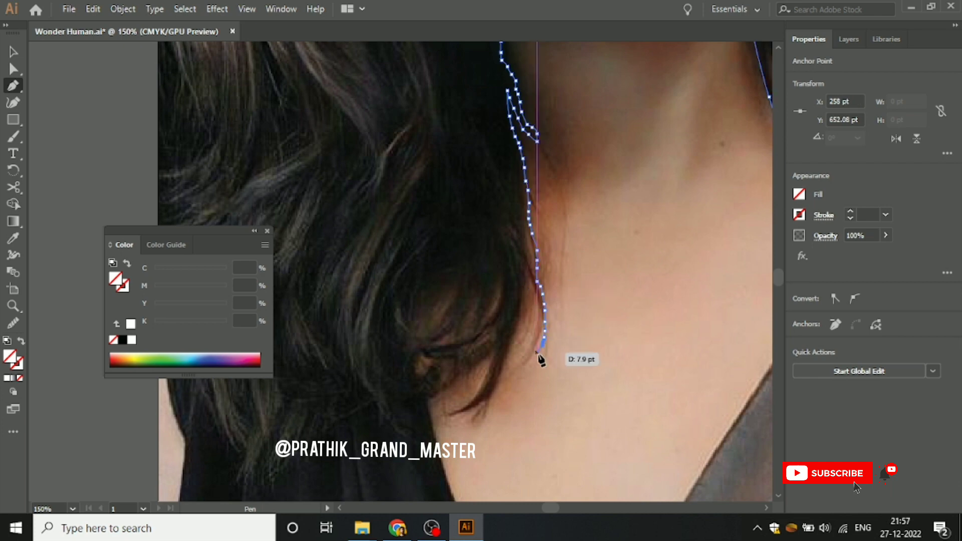
{"action": "left_click", "coordinate": [533, 373]}
{"action": "scroll", "coordinate": [537, 349], "scroll_direction": "up", "scroll_amount": 1}
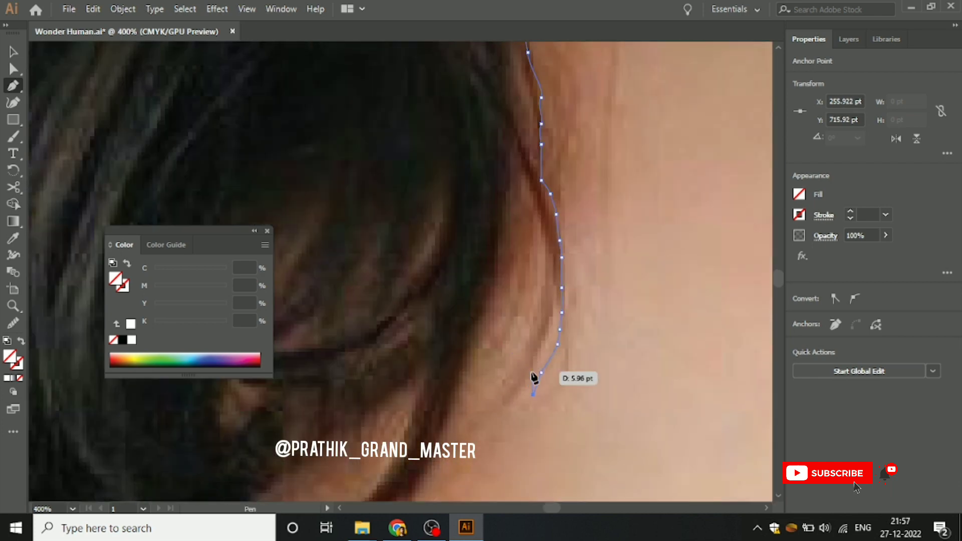
{"action": "left_click", "coordinate": [536, 355]}
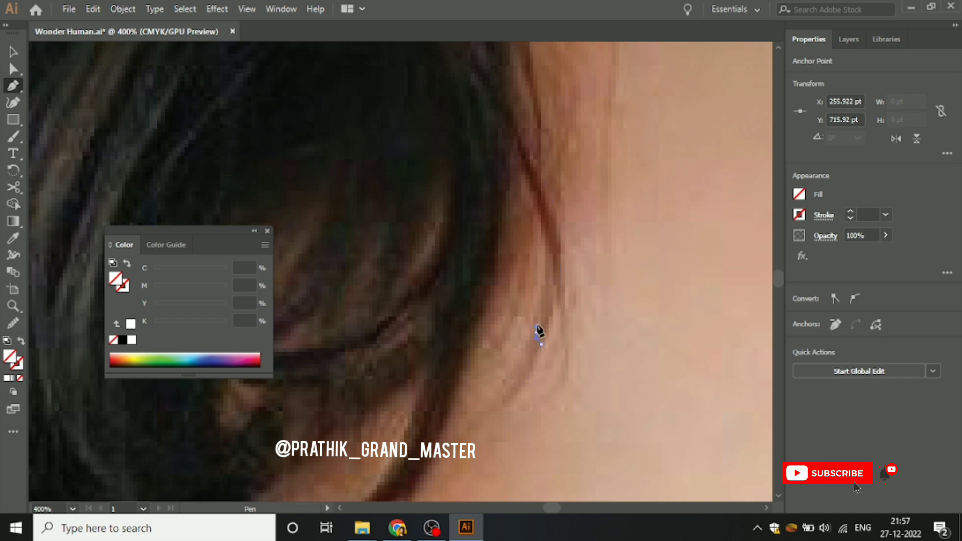
{"action": "left_click", "coordinate": [551, 331]}
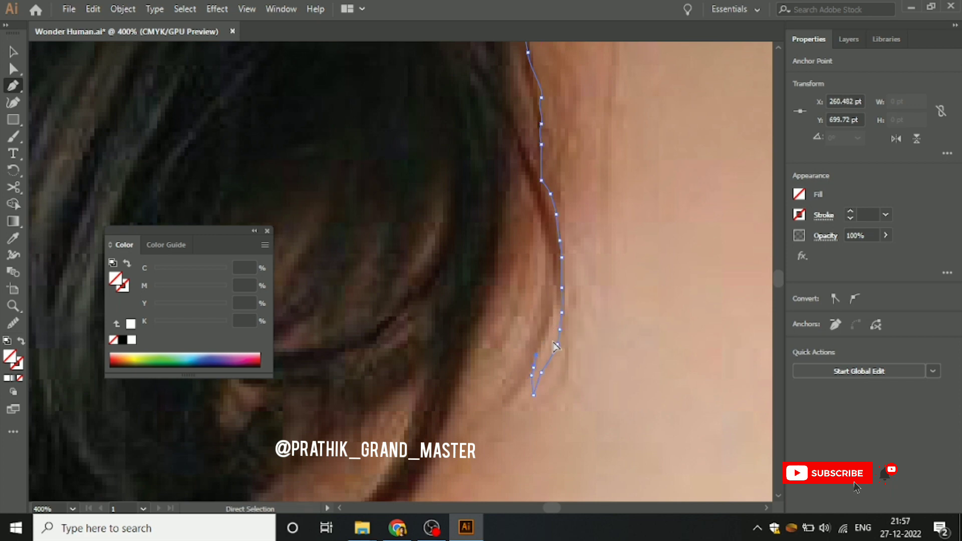
Trace the outline up the inner edge of the hair strand
{"action": "left_click", "coordinate": [549, 326]}
{"action": "left_click", "coordinate": [553, 296]}
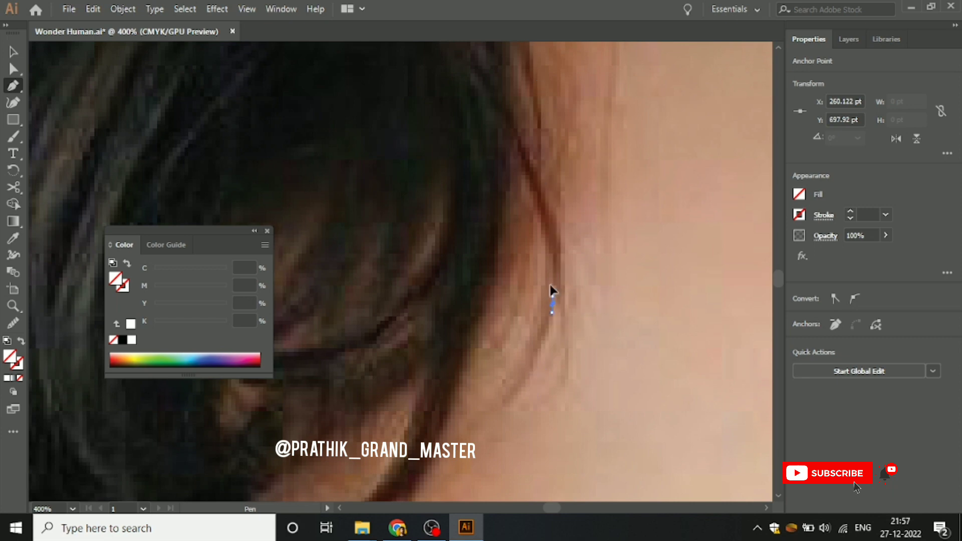
{"action": "left_click", "coordinate": [550, 274]}
{"action": "left_click", "coordinate": [546, 254]}
{"action": "left_click", "coordinate": [544, 236]}
Outline the strand's peak and down its left edge
{"action": "left_click", "coordinate": [521, 189]}
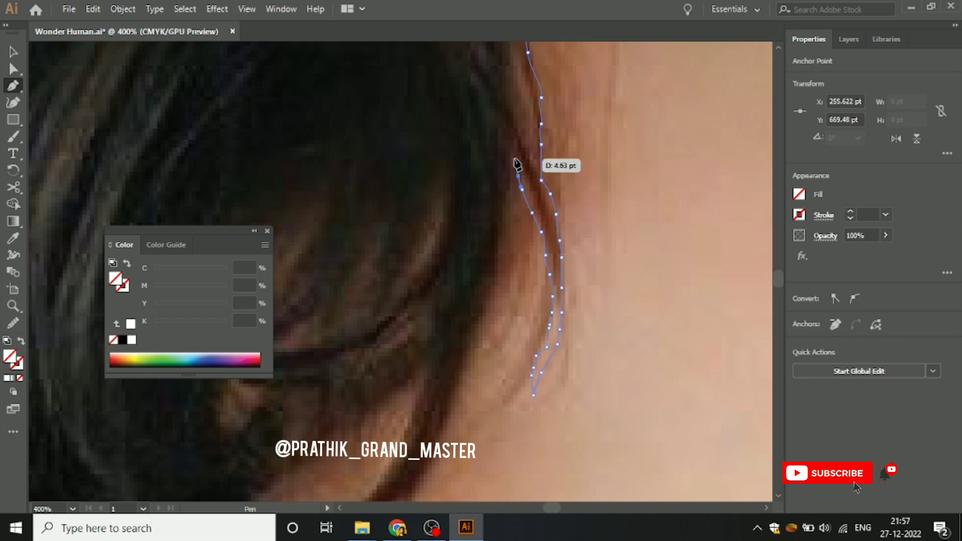
{"action": "left_click", "coordinate": [514, 158]}
{"action": "left_click", "coordinate": [502, 179]}
{"action": "left_click", "coordinate": [502, 208]}
{"action": "left_click", "coordinate": [498, 241]}
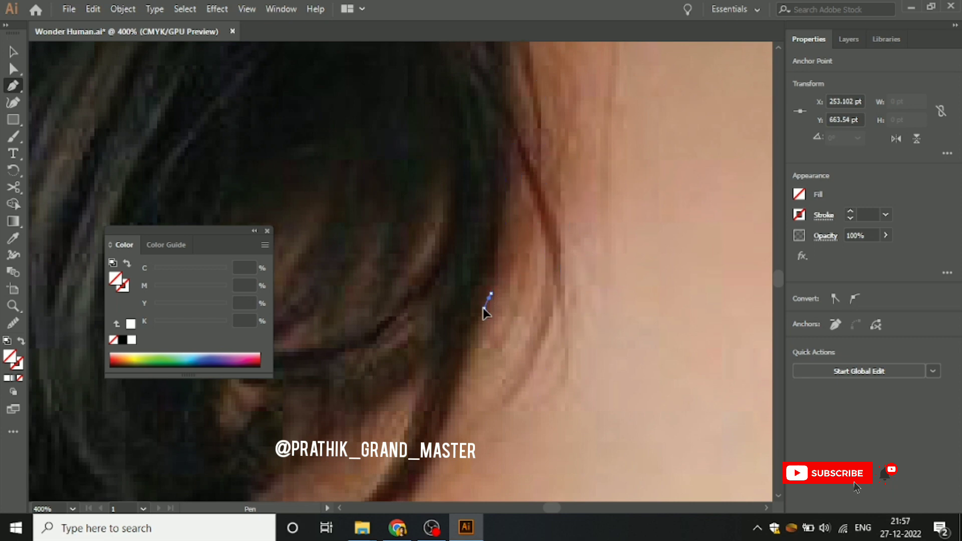
{"action": "scroll", "coordinate": [486, 301], "scroll_direction": "down", "scroll_amount": 1}
{"action": "scroll", "coordinate": [504, 263], "scroll_direction": "left", "scroll_amount": 2}
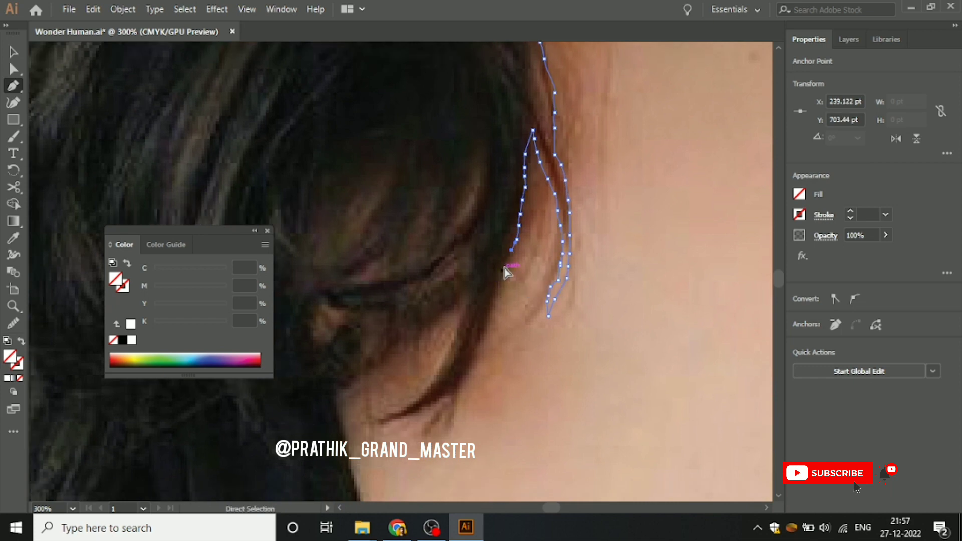
Trace the hair edge down toward the lower curl, then resume the path with a curve
{"action": "left_click", "coordinate": [508, 261]}
{"action": "left_click", "coordinate": [498, 287]}
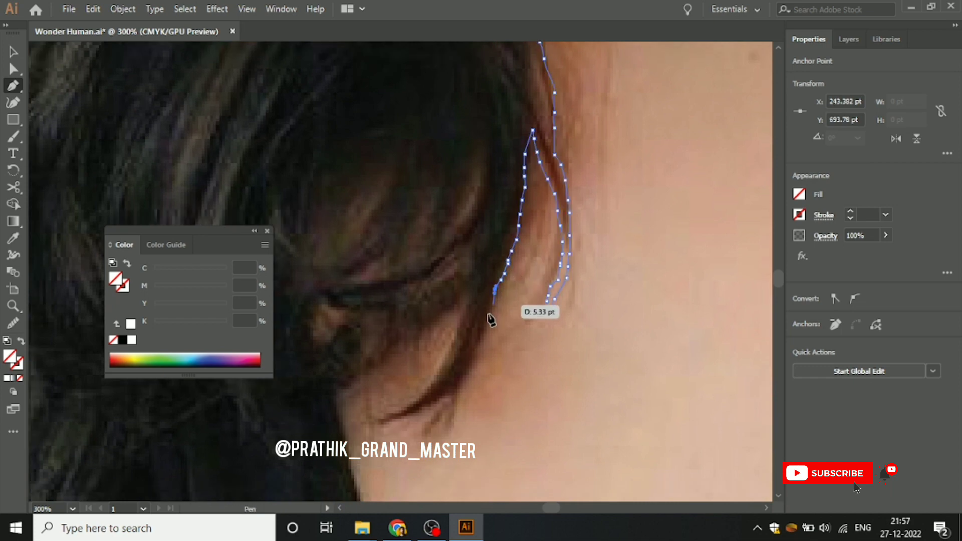
{"action": "mouse_move", "coordinate": [491, 320]}
{"action": "left_mouse_down"}
{"action": "mouse_move", "coordinate": [451, 414]}
{"action": "mouse_move", "coordinate": [408, 411]}
{"action": "left_mouse_up"}
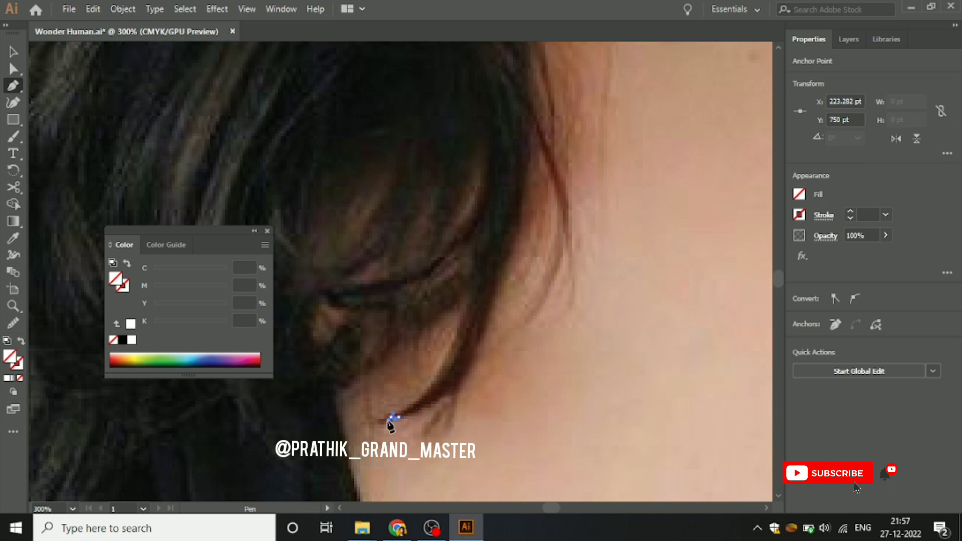
{"action": "left_click", "coordinate": [427, 388], "text": "ctrl"}
{"action": "left_click", "coordinate": [459, 315]}
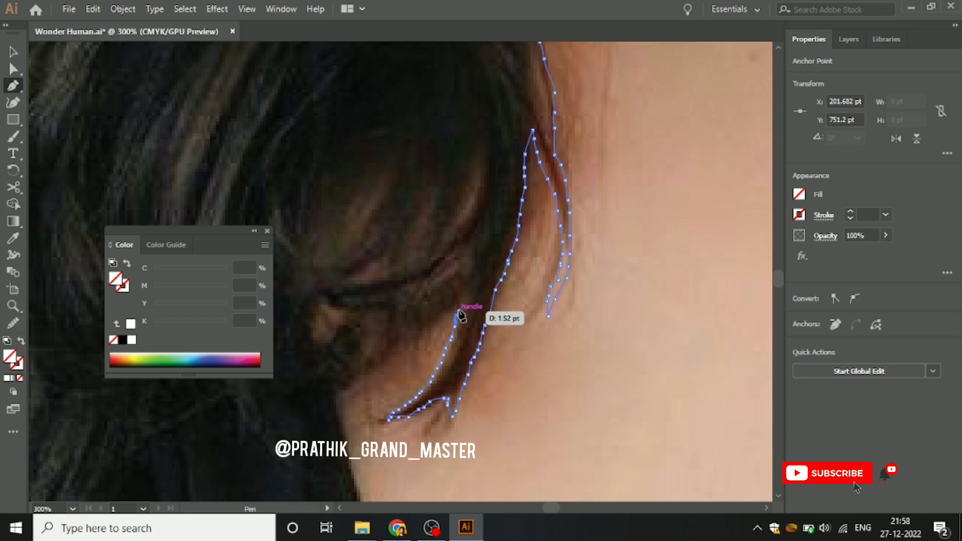
{"action": "left_click_drag", "start_coordinate": [459, 313], "coordinate": [449, 317]}
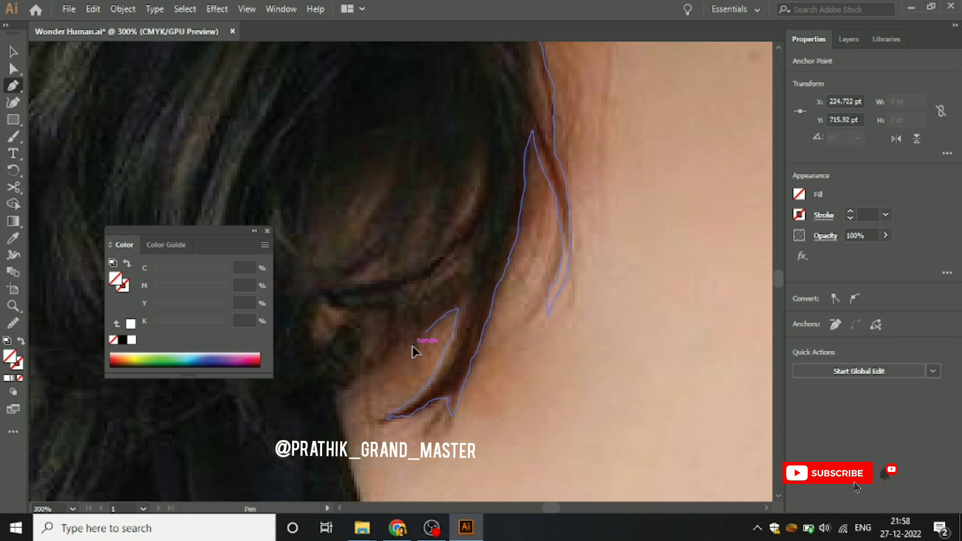
Outline the small hair tuft below the ear with Pen anchors
{"action": "scroll", "coordinate": [412, 346], "scroll_direction": "down", "scroll_amount": 1}
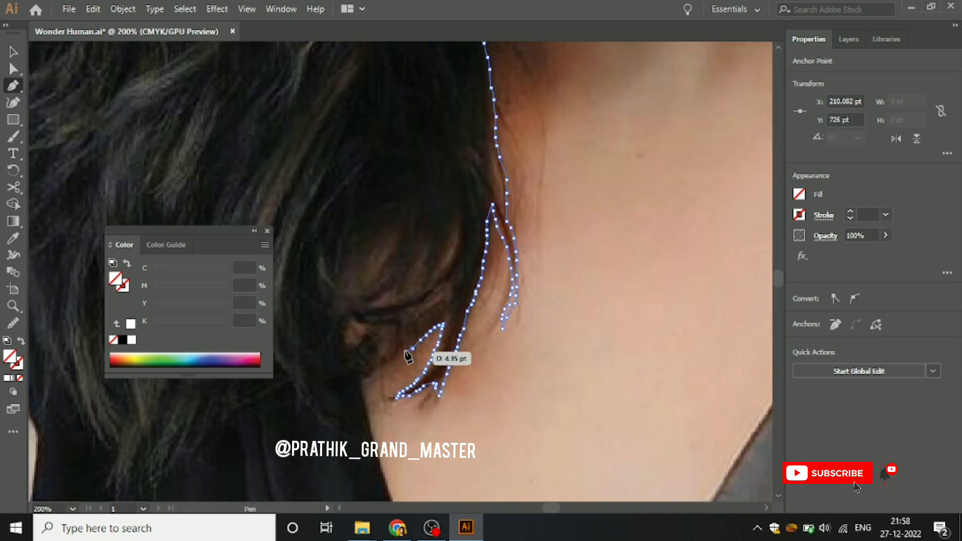
{"action": "scroll", "coordinate": [406, 356], "scroll_direction": "up", "scroll_amount": 1}
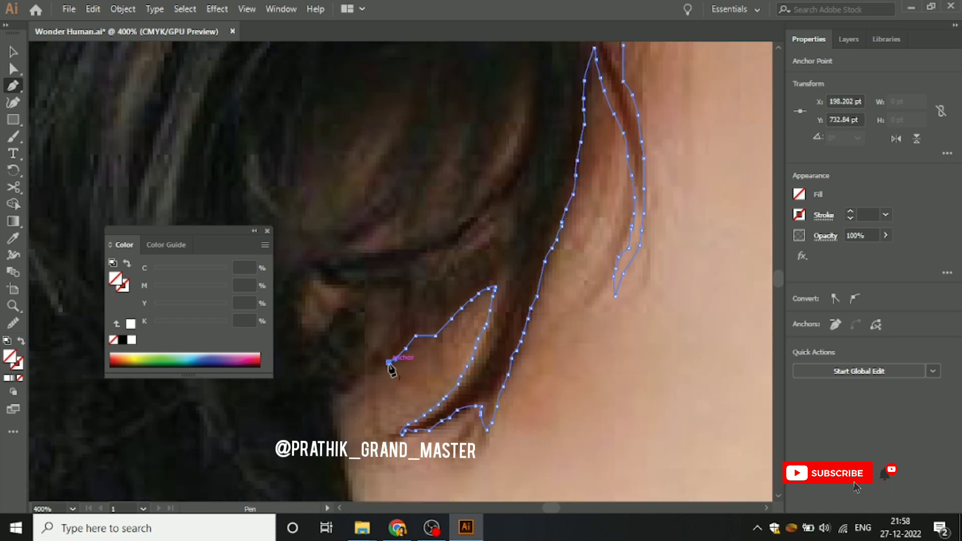
{"action": "scroll", "coordinate": [405, 363], "scroll_direction": "up", "scroll_amount": 1}
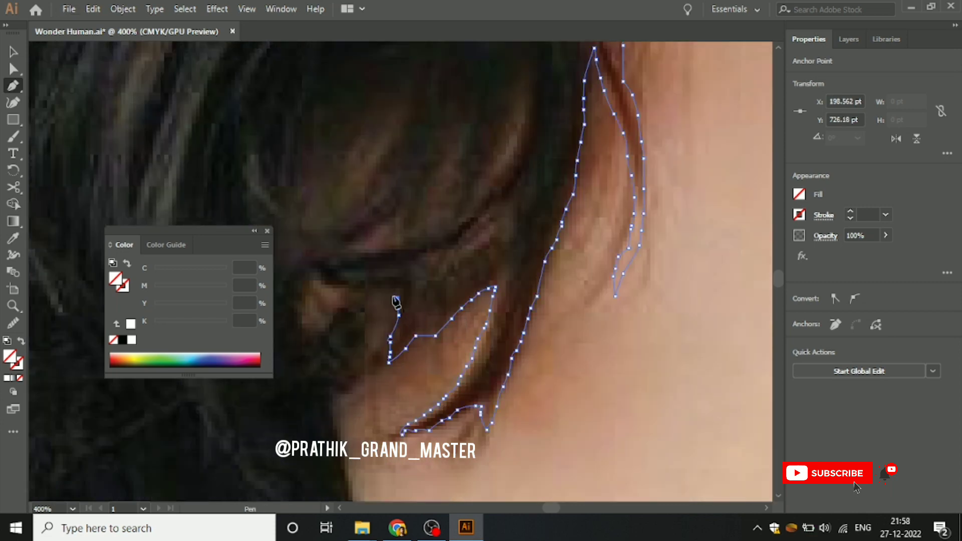
{"action": "left_click", "coordinate": [377, 296]}
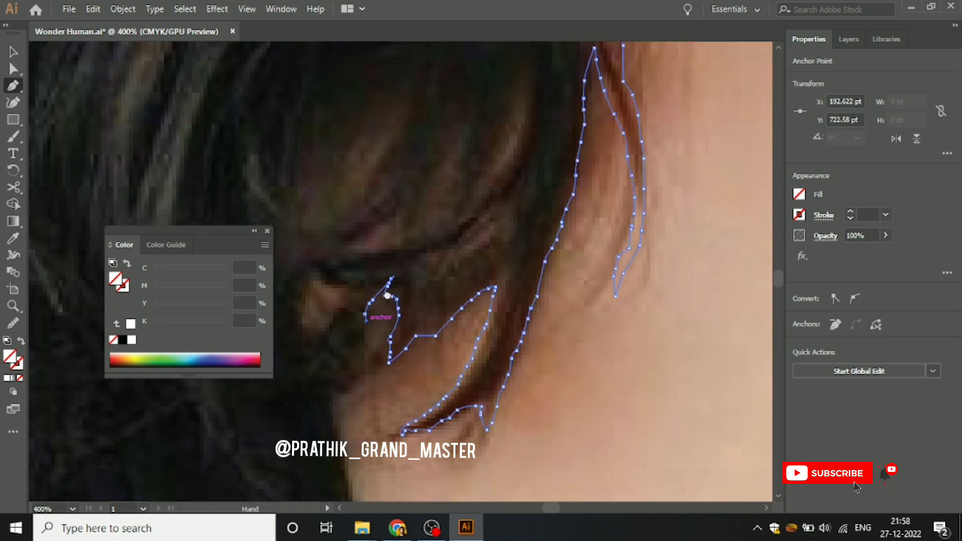
{"action": "left_click_drag", "start_coordinate": [386, 283], "coordinate": [429, 242]}
{"action": "left_click", "coordinate": [427, 255]}
{"action": "left_click", "coordinate": [419, 276]}
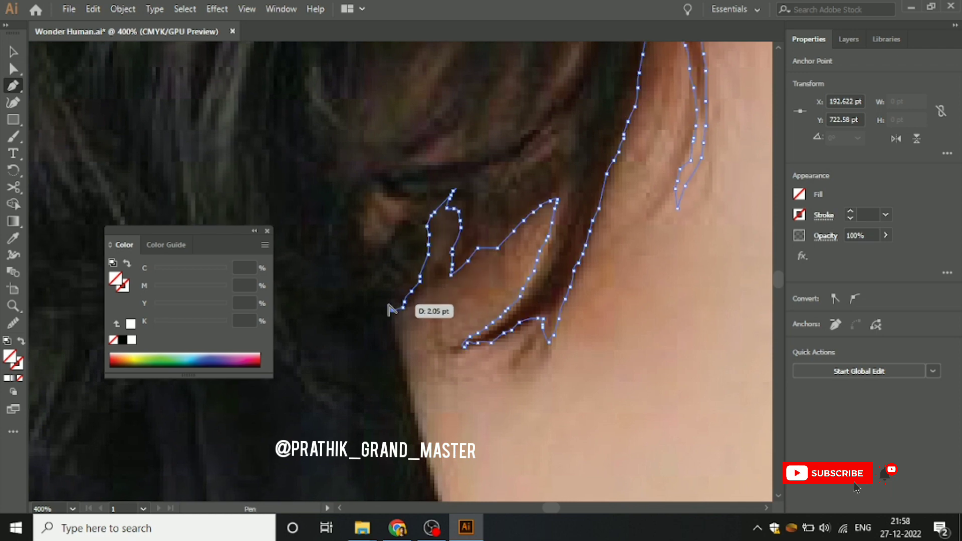
{"action": "scroll", "coordinate": [396, 307], "scroll_direction": "down", "scroll_amount": 1}
{"action": "scroll", "coordinate": [404, 301], "scroll_direction": "down", "scroll_amount": 1}
Start a new outline where the hair meets the top, tracing down-left
{"action": "left_click", "coordinate": [430, 273]}
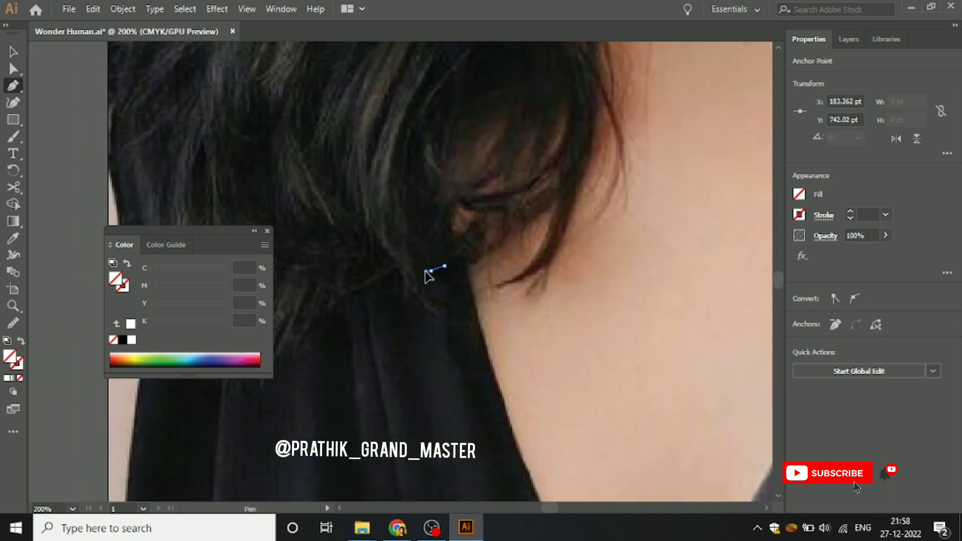
{"action": "key", "text": "ctrl+z"}
{"action": "left_click", "coordinate": [412, 292]}
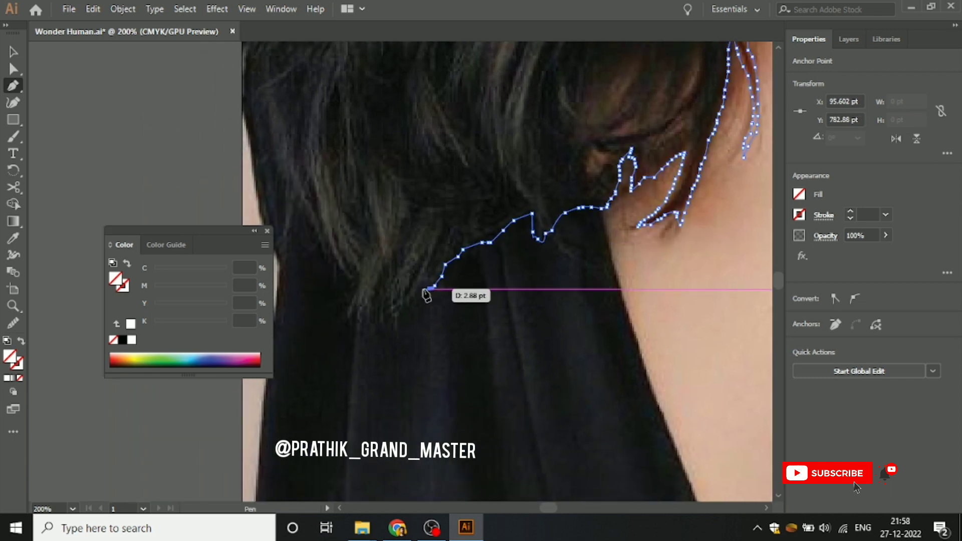
{"action": "left_click", "coordinate": [423, 291]}
{"action": "left_click", "coordinate": [408, 303]}
{"action": "left_click", "coordinate": [401, 311]}
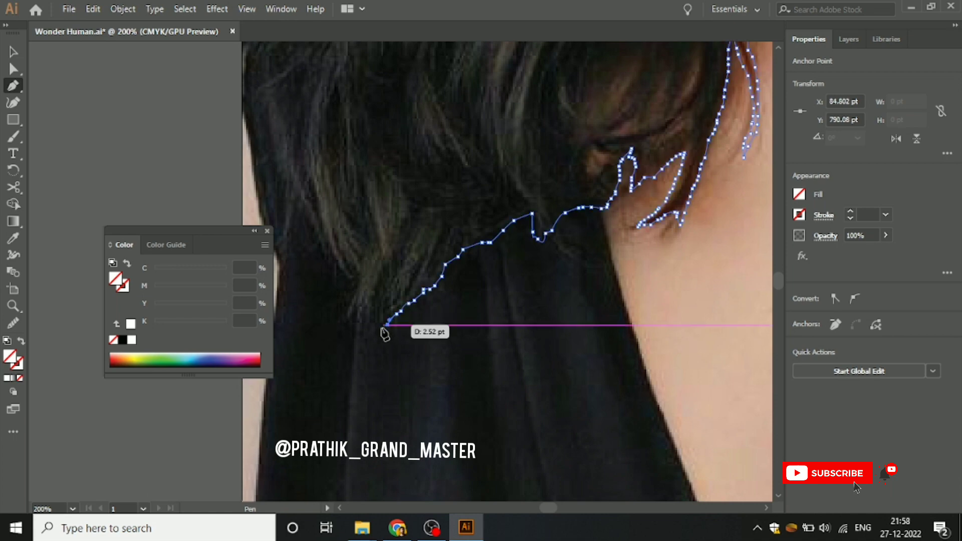
Outline the hairline leftward, then turn up the hair's left side
{"action": "left_click", "coordinate": [384, 325]}
{"action": "left_click", "coordinate": [374, 327]}
{"action": "left_click", "coordinate": [350, 334]}
{"action": "left_click", "coordinate": [360, 316]}
{"action": "left_click", "coordinate": [355, 282]}
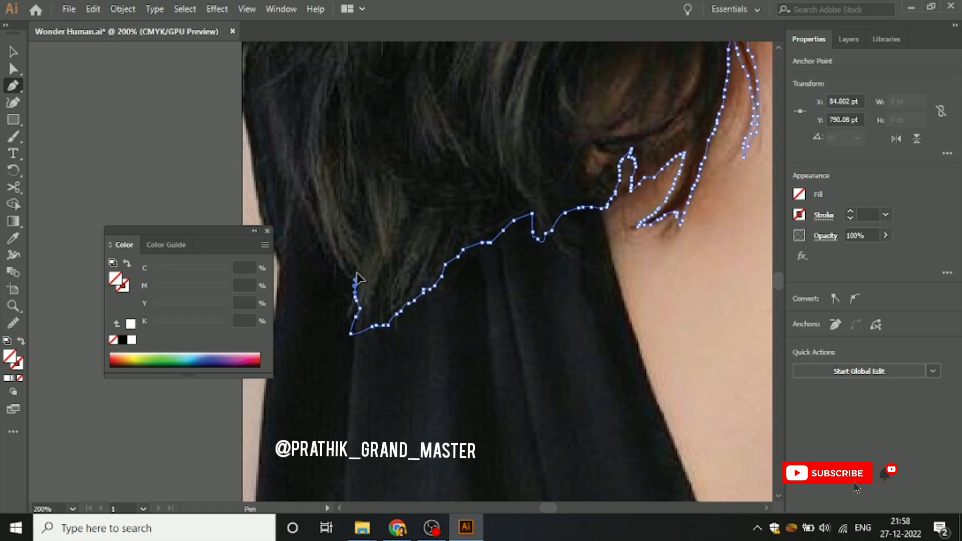
{"action": "left_click_drag", "start_coordinate": [332, 258], "coordinate": [418, 279]}
{"action": "left_click", "coordinate": [424, 282]}
{"action": "left_click", "coordinate": [409, 263]}
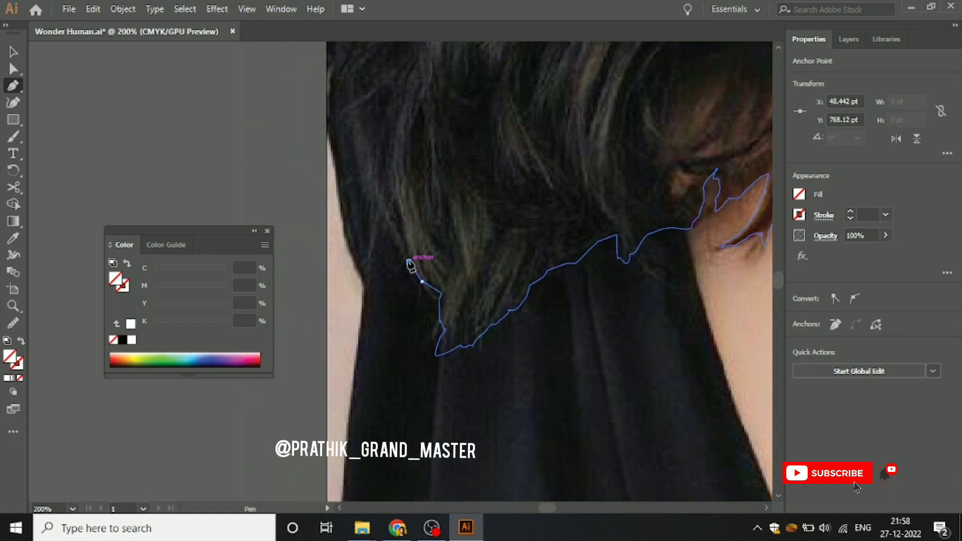
Continue the outline up the left edge of the hair toward the upper left
{"action": "left_click_drag", "start_coordinate": [398, 226], "coordinate": [448, 377]}
{"action": "left_click", "coordinate": [441, 375]}
{"action": "left_click", "coordinate": [424, 368]}
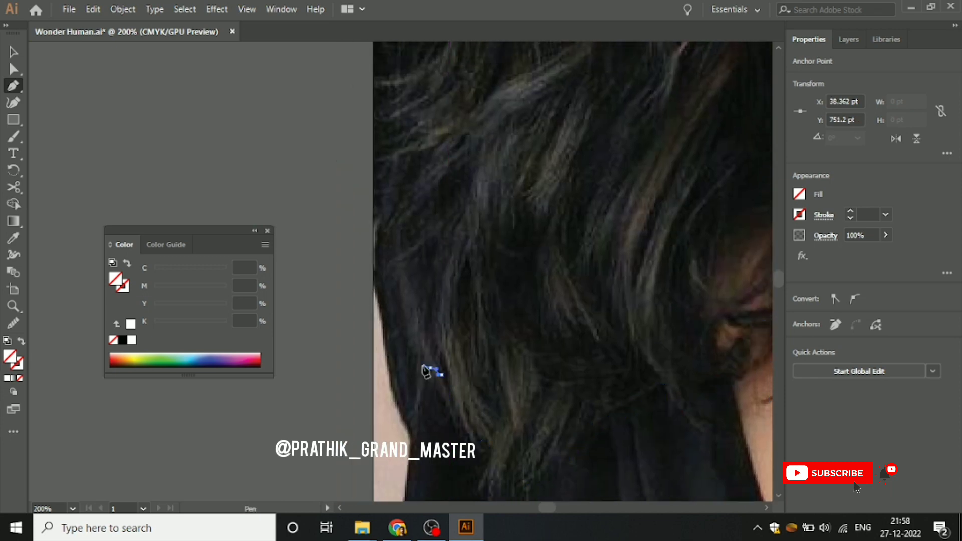
{"action": "left_click", "coordinate": [417, 331]}
{"action": "left_click", "coordinate": [415, 308]}
{"action": "left_click", "coordinate": [415, 274]}
{"action": "left_click", "coordinate": [418, 260]}
{"action": "left_click", "coordinate": [406, 245]}
{"action": "left_click", "coordinate": [391, 221]}
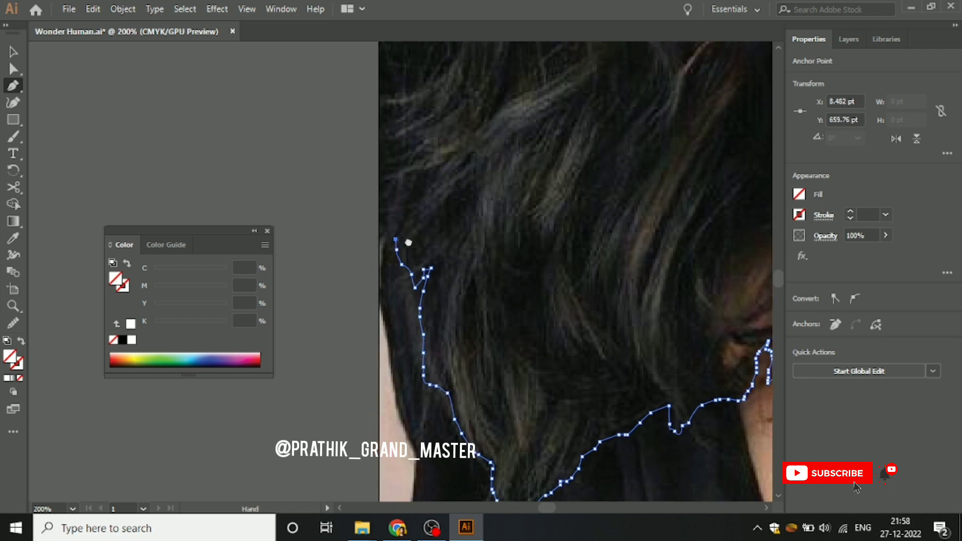
Trace around a strand tip on the left hair edge and keep climbing
{"action": "left_click_drag", "start_coordinate": [399, 193], "coordinate": [417, 300]}
{"action": "left_click", "coordinate": [424, 284]}
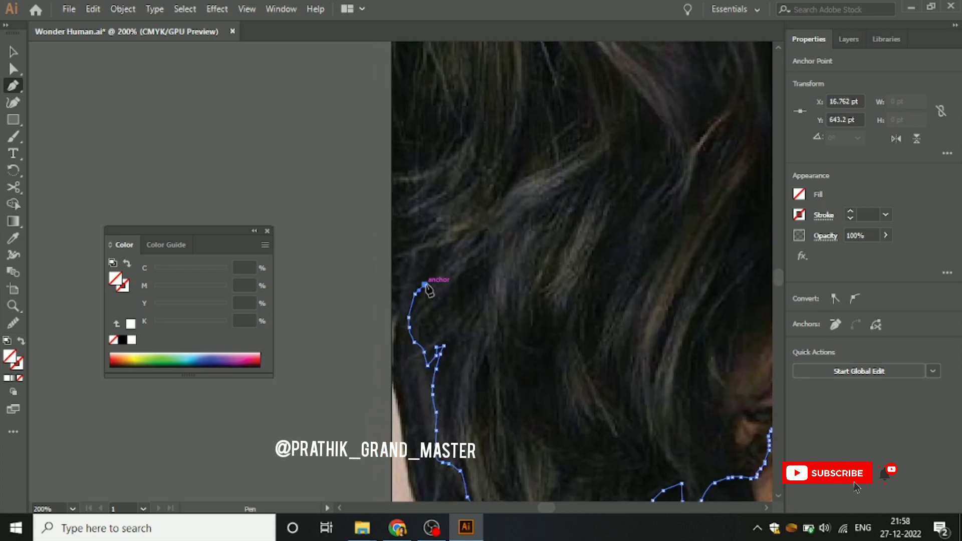
{"action": "left_click", "coordinate": [431, 273]}
{"action": "left_click", "coordinate": [438, 253]}
{"action": "left_click", "coordinate": [430, 255]}
{"action": "left_click", "coordinate": [421, 260]}
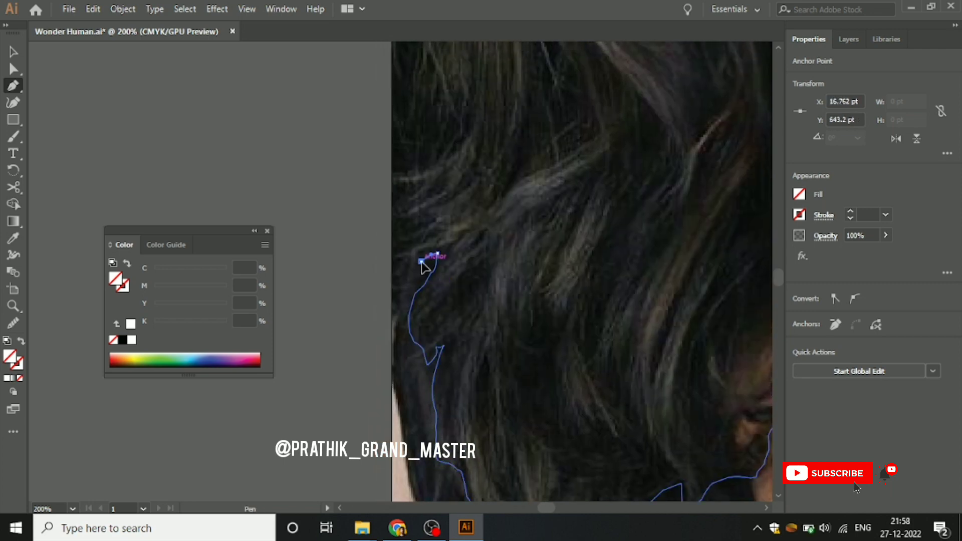
{"action": "left_click", "coordinate": [423, 251]}
{"action": "left_click", "coordinate": [426, 241]}
{"action": "left_click", "coordinate": [427, 233]}
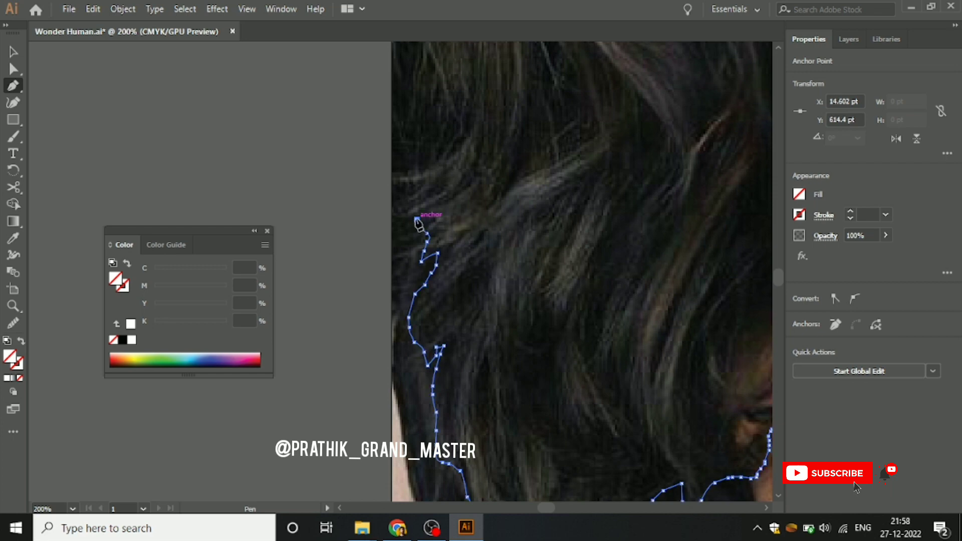
Extend the hair outline higher, following the edge up and to the right
{"action": "left_click", "coordinate": [412, 217], "text": "ctrl"}
{"action": "left_click", "coordinate": [408, 205]}
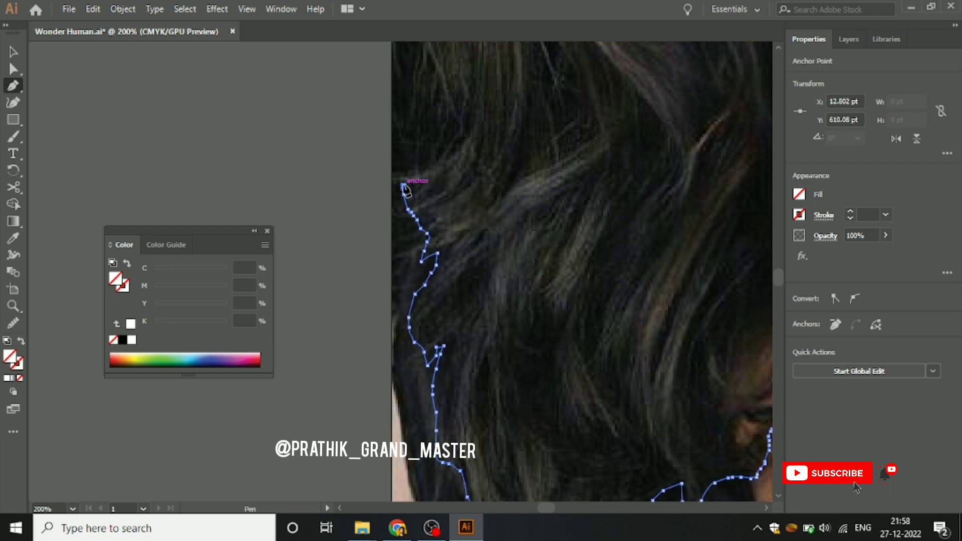
{"action": "left_click", "coordinate": [415, 155]}
{"action": "left_click_drag", "start_coordinate": [415, 155], "coordinate": [430, 245]}
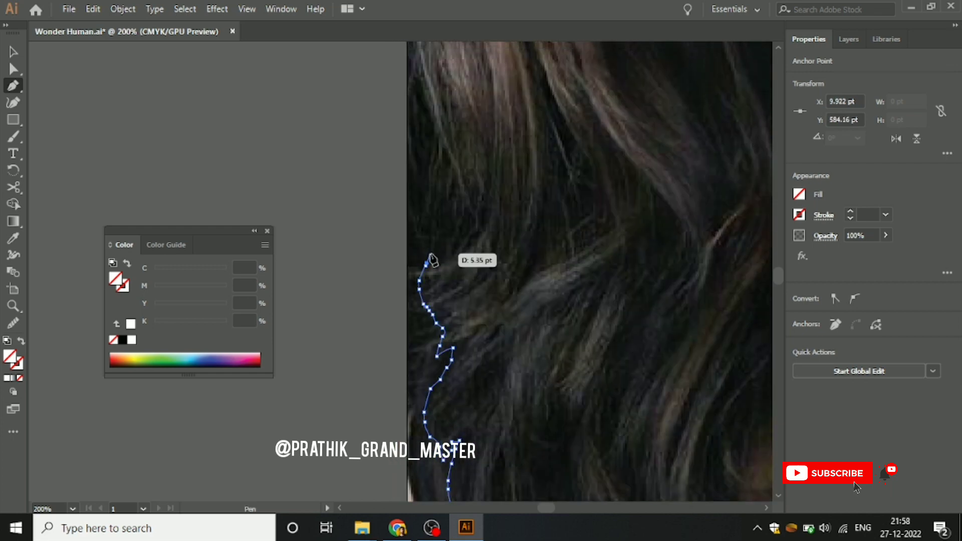
{"action": "left_click", "coordinate": [437, 251]}
{"action": "left_click", "coordinate": [445, 248]}
{"action": "left_click", "coordinate": [454, 244]}
{"action": "left_click", "coordinate": [455, 218]}
{"action": "left_click", "coordinate": [456, 198]}
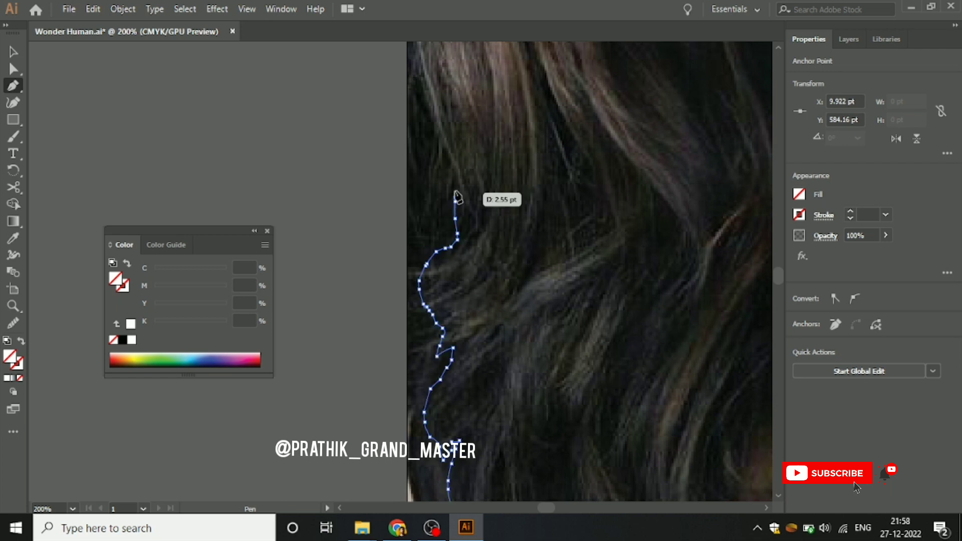
{"action": "left_click", "coordinate": [443, 170]}
Add closely spaced anchors along the outer strands further up the hair
{"action": "left_click_drag", "start_coordinate": [444, 157], "coordinate": [446, 263]}
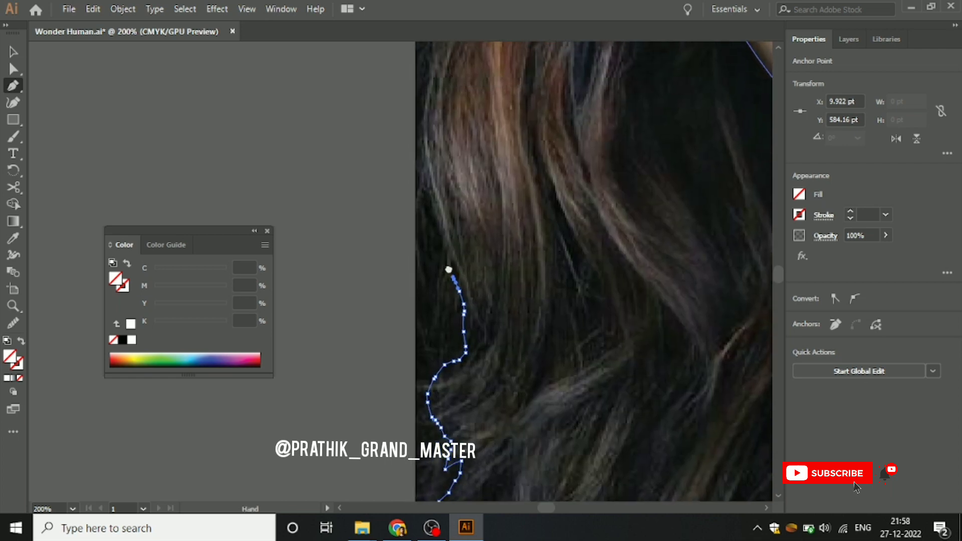
{"action": "left_click", "coordinate": [442, 256]}
{"action": "left_click", "coordinate": [442, 248]}
{"action": "left_click", "coordinate": [441, 241]}
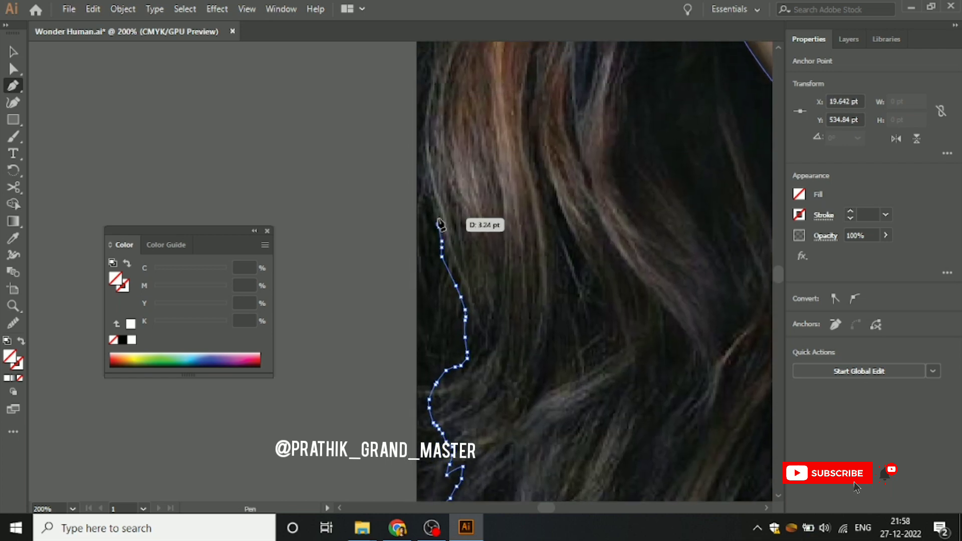
{"action": "left_click", "coordinate": [452, 270]}
{"action": "left_click", "coordinate": [447, 260]}
{"action": "left_click", "coordinate": [437, 236]}
{"action": "left_click", "coordinate": [429, 212]}
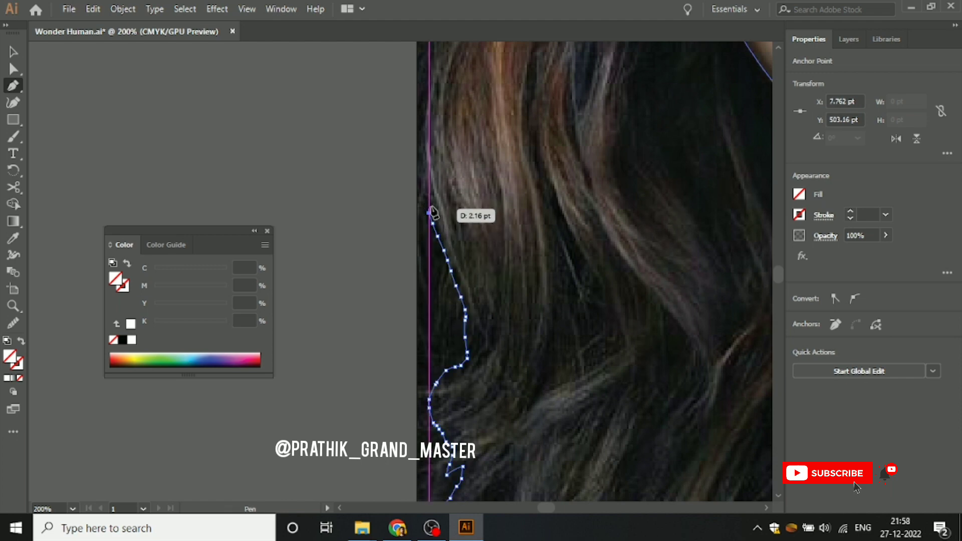
{"action": "left_click", "coordinate": [429, 186]}
Continue tracing the wavy outer hair edge upward toward the head
{"action": "left_click_drag", "start_coordinate": [430, 187], "coordinate": [436, 315]}
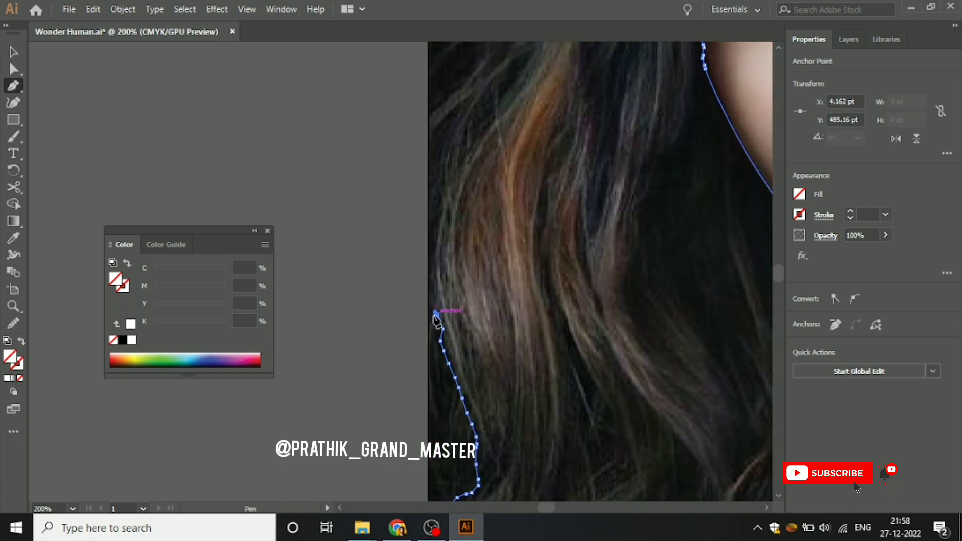
{"action": "left_click", "coordinate": [435, 301]}
{"action": "left_click", "coordinate": [436, 283]}
{"action": "left_click", "coordinate": [436, 266]}
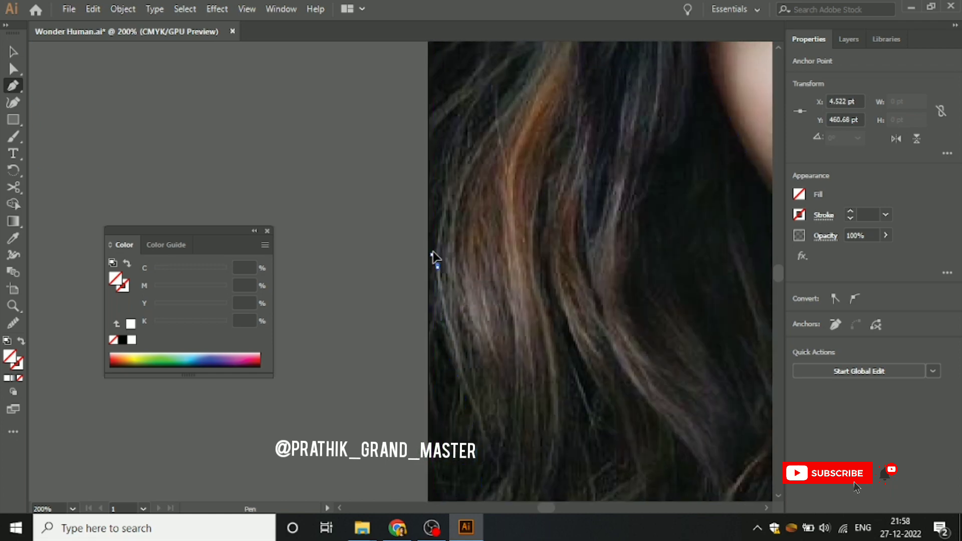
{"action": "left_click", "coordinate": [436, 221]}
Trace up a loose strand beside the face to its tip and back down
{"action": "left_click_drag", "start_coordinate": [439, 195], "coordinate": [446, 285]}
{"action": "left_click", "coordinate": [446, 292]}
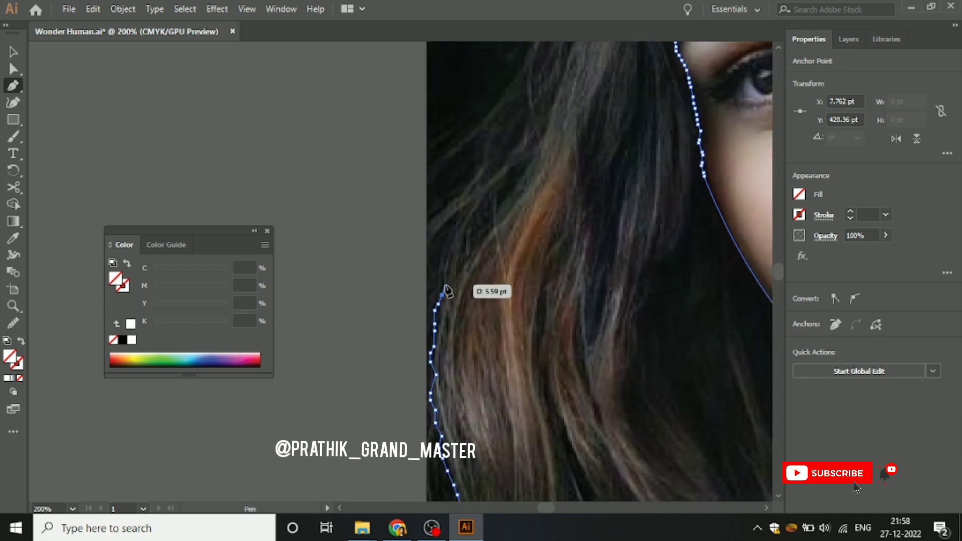
{"action": "left_click", "coordinate": [478, 238], "text": "ctrl"}
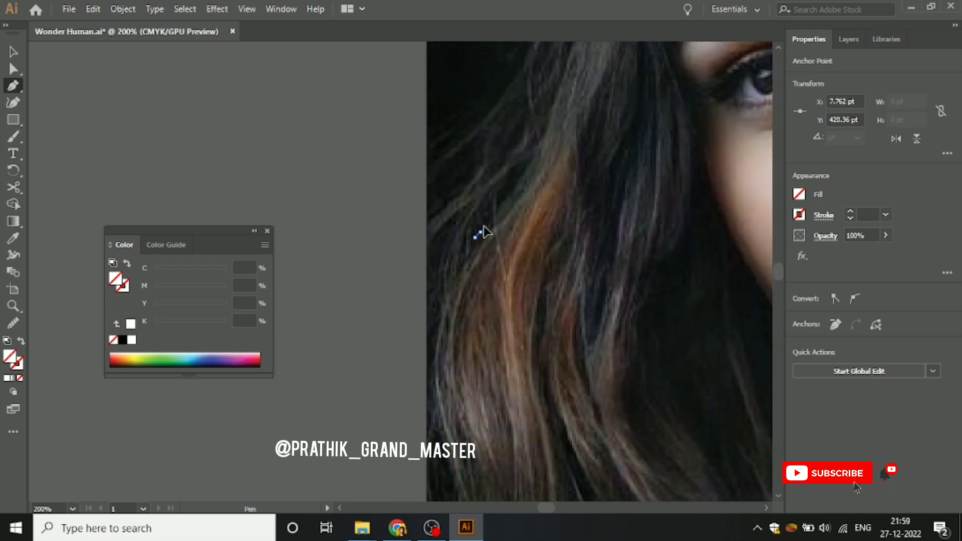
{"action": "left_click", "coordinate": [525, 153]}
{"action": "left_click", "coordinate": [506, 186]}
{"action": "left_click", "coordinate": [492, 216]}
{"action": "left_click", "coordinate": [468, 234]}
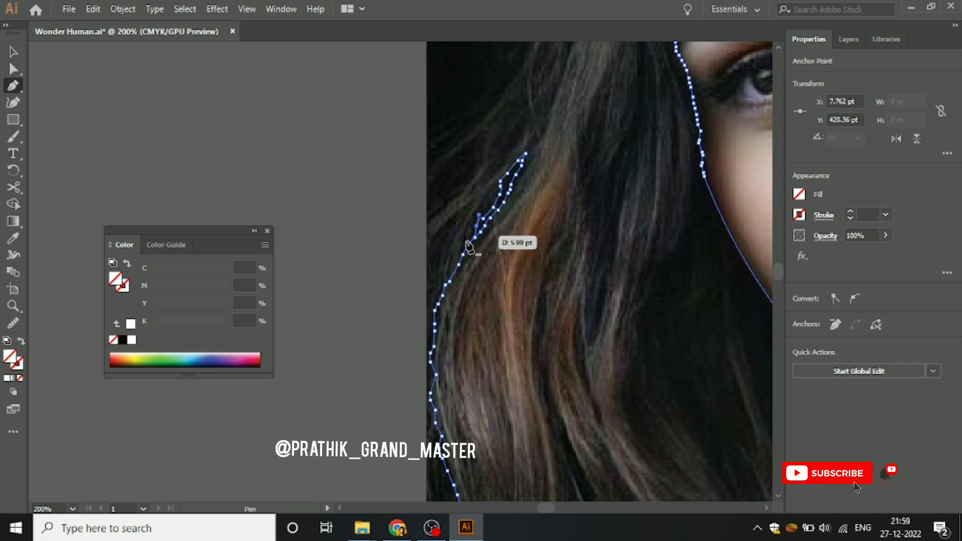
{"action": "left_click", "coordinate": [450, 251]}
Add anchors back up the strand and higher along the hair edge
{"action": "left_click", "coordinate": [462, 234]}
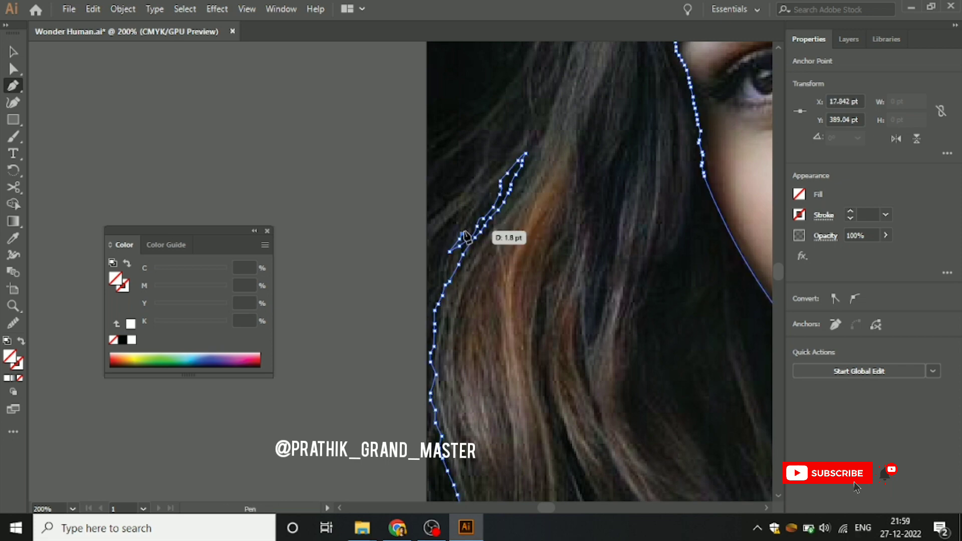
{"action": "left_click", "coordinate": [464, 230]}
{"action": "left_click", "coordinate": [431, 221]}
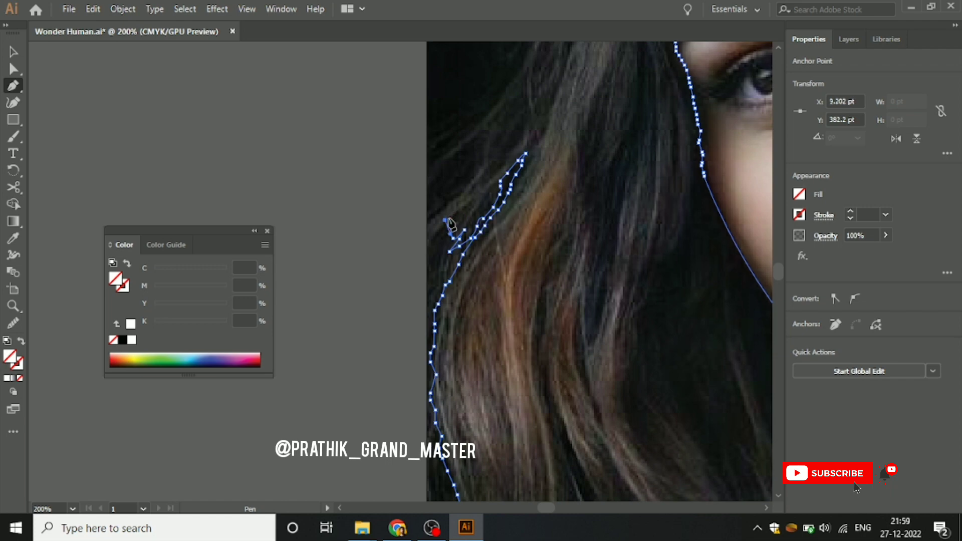
{"action": "key", "text": "z"}
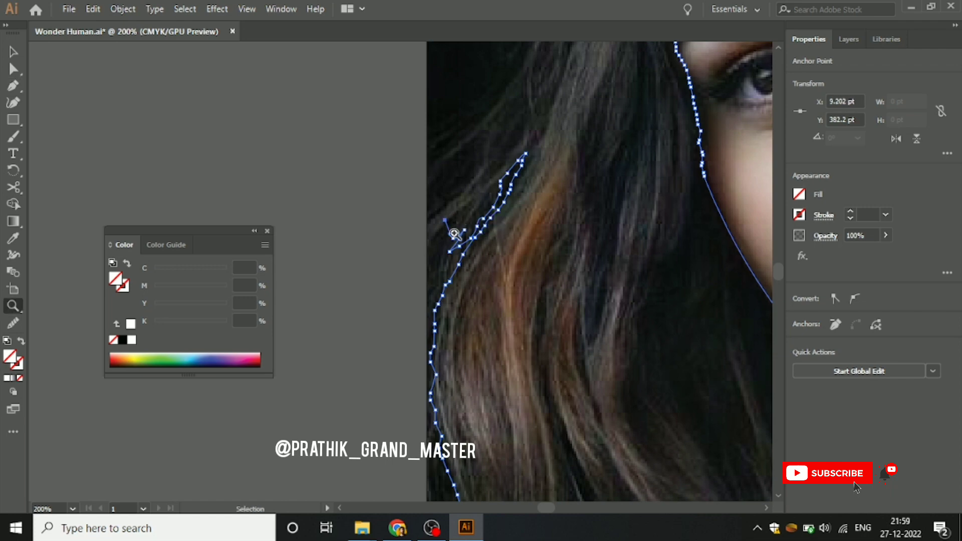
{"action": "key", "text": "p"}
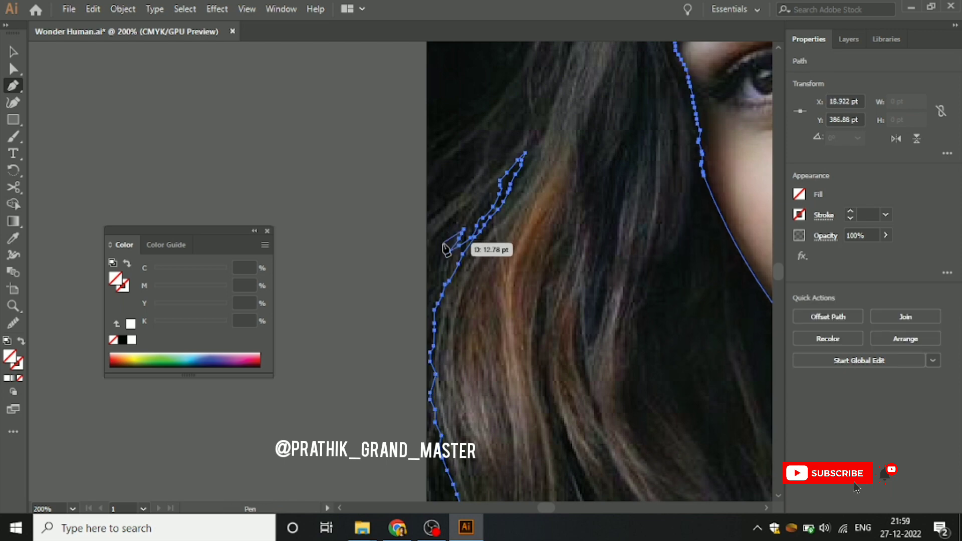
{"action": "left_click", "coordinate": [443, 232]}
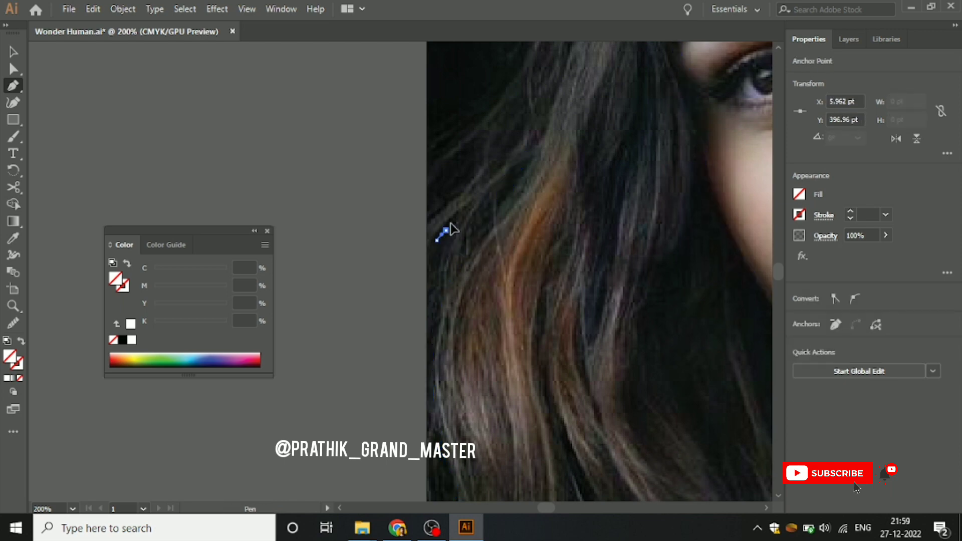
{"action": "left_click", "coordinate": [450, 200]}
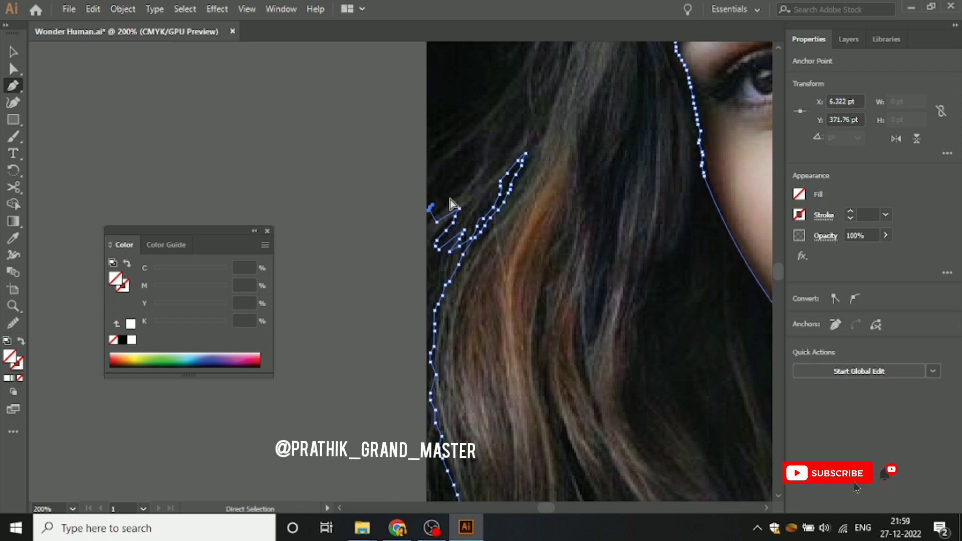
{"action": "mouse_move", "coordinate": [443, 215]}
{"action": "left_mouse_down"}
{"action": "mouse_move", "coordinate": [457, 203]}
{"action": "mouse_move", "coordinate": [474, 247]}
{"action": "left_mouse_up"}
Add Pen anchors up the left outer hair edge to the top of a strand
{"action": "left_click", "coordinate": [485, 248]}
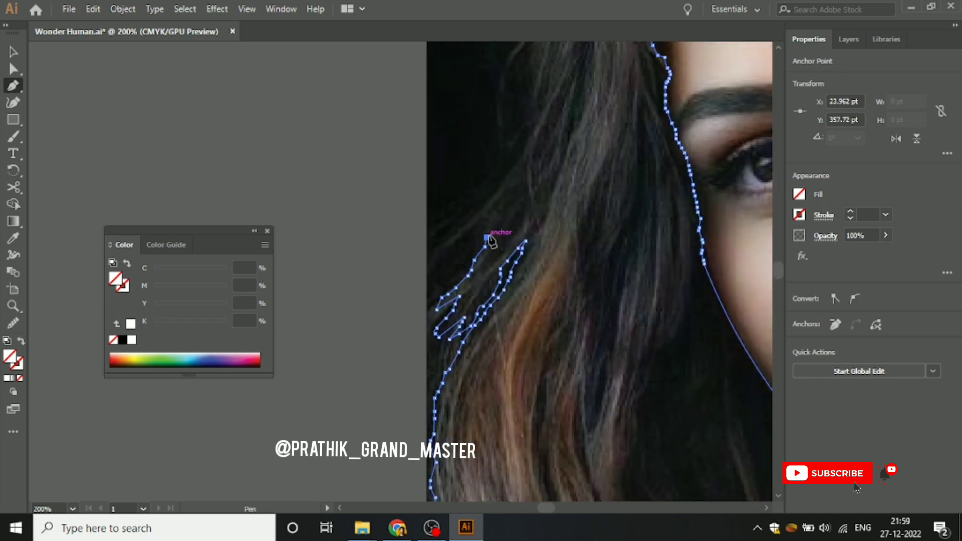
{"action": "left_click", "coordinate": [493, 230]}
{"action": "left_click", "coordinate": [491, 212]}
{"action": "left_click_drag", "start_coordinate": [496, 211], "coordinate": [489, 333]}
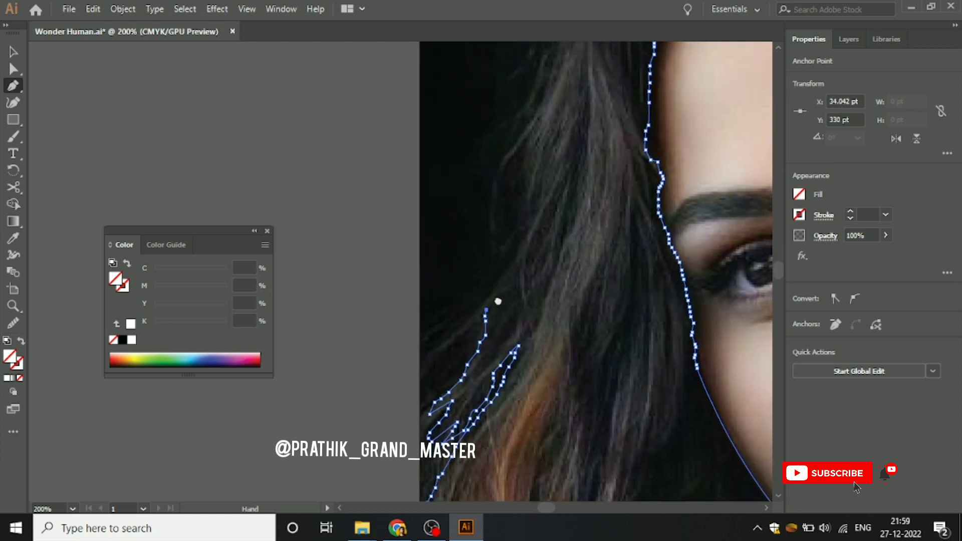
{"action": "left_click", "coordinate": [496, 297]}
{"action": "left_click", "coordinate": [513, 261]}
{"action": "left_click", "coordinate": [514, 241]}
{"action": "left_click", "coordinate": [518, 219]}
{"action": "left_click", "coordinate": [519, 182]}
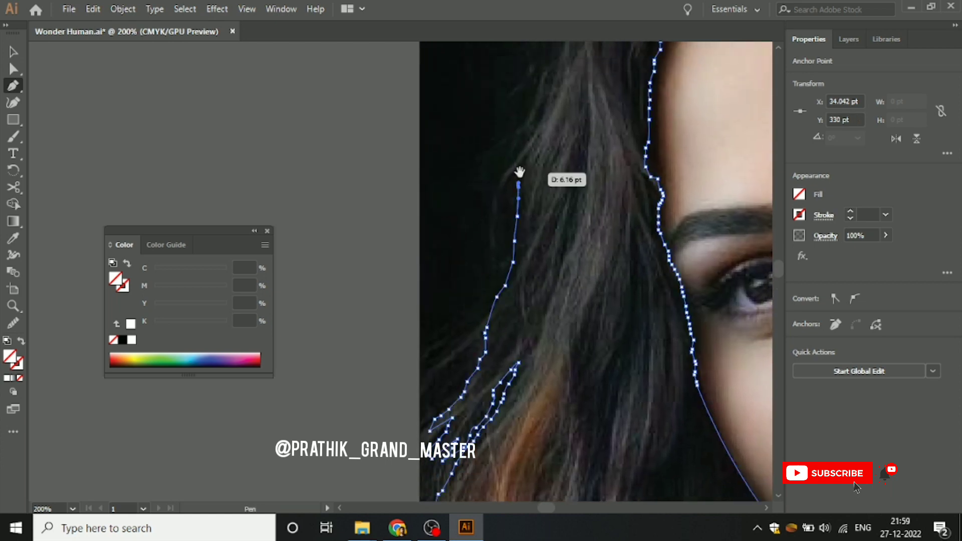
{"action": "left_click_drag", "start_coordinate": [518, 175], "coordinate": [513, 303]}
{"action": "left_click", "coordinate": [513, 299]}
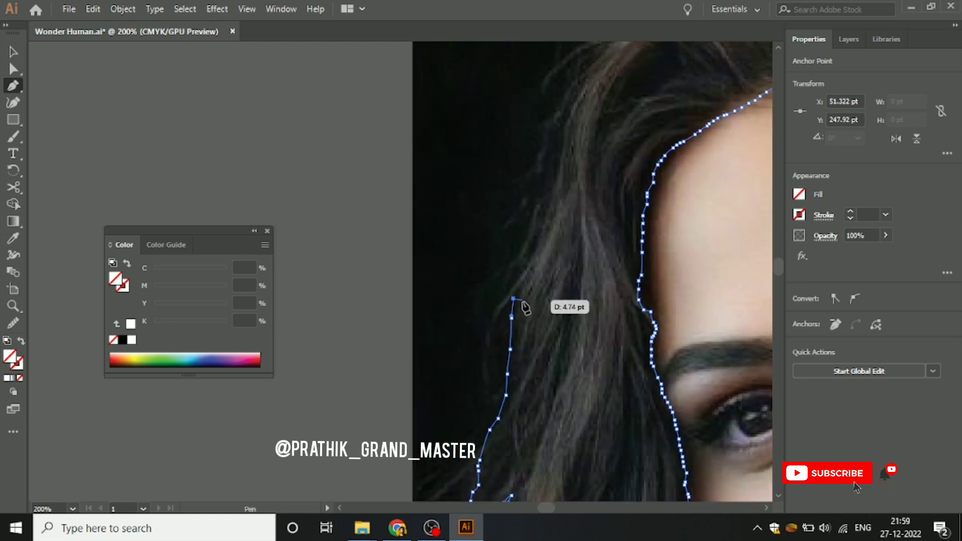
Undo the misplaced anchors and retrace the strand with closely spaced anchors
{"action": "key", "text": "ctrl+z"}
{"action": "key", "text": "ctrl+z"}
{"action": "key", "text": "ctrl+z"}
{"action": "key", "text": "ctrl+z"}
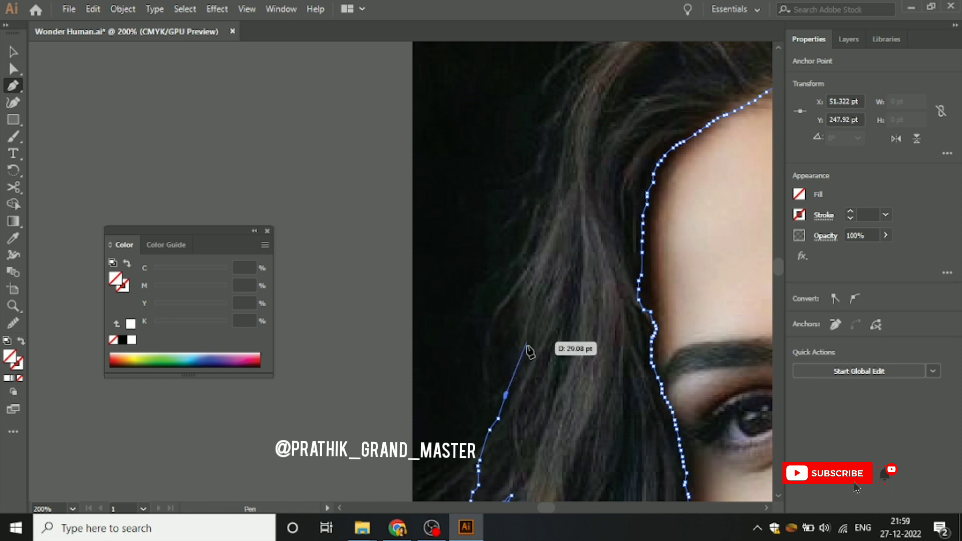
{"action": "left_click", "coordinate": [521, 341]}
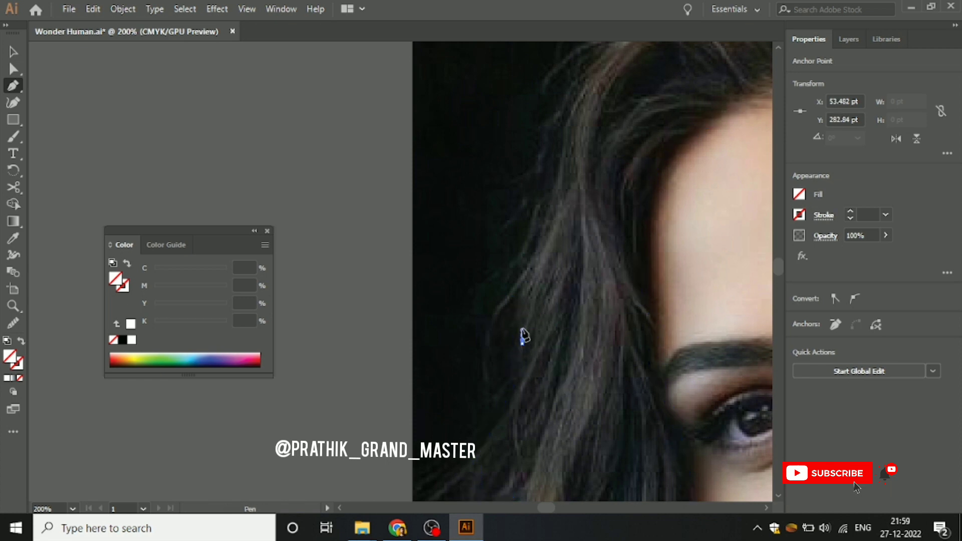
{"action": "left_click", "coordinate": [524, 320]}
{"action": "left_click", "coordinate": [525, 300]}
{"action": "left_click", "coordinate": [521, 293]}
{"action": "left_click", "coordinate": [517, 302]}
{"action": "left_click", "coordinate": [489, 333]}
{"action": "left_click", "coordinate": [489, 346]}
{"action": "left_click", "coordinate": [492, 322]}
Extend the hair outline past a wisp to the top hair edge with a curved anchor
{"action": "left_click", "coordinate": [526, 273]}
{"action": "left_click", "coordinate": [527, 256]}
{"action": "left_click", "coordinate": [530, 245]}
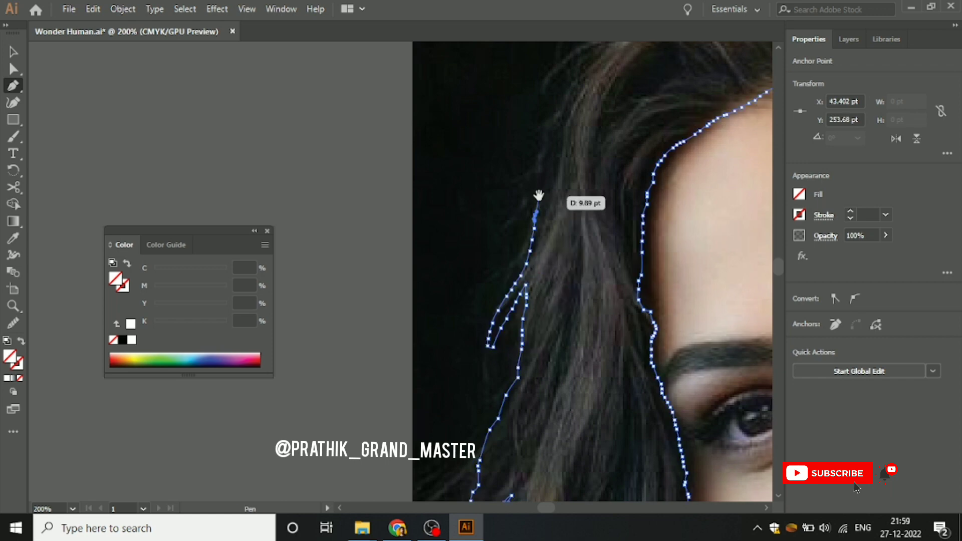
{"action": "left_click_drag", "start_coordinate": [538, 195], "coordinate": [488, 409]}
{"action": "left_click", "coordinate": [505, 314]}
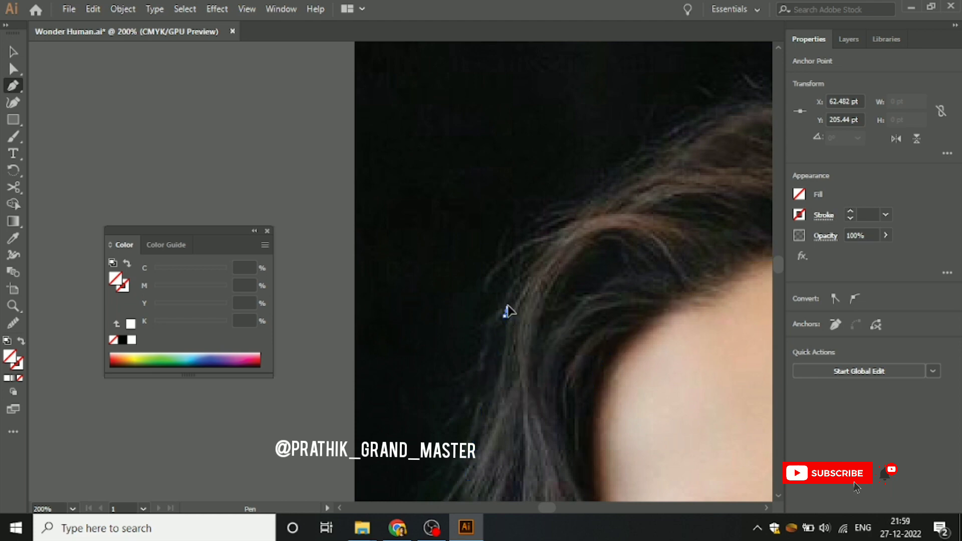
{"action": "left_click", "coordinate": [519, 267]}
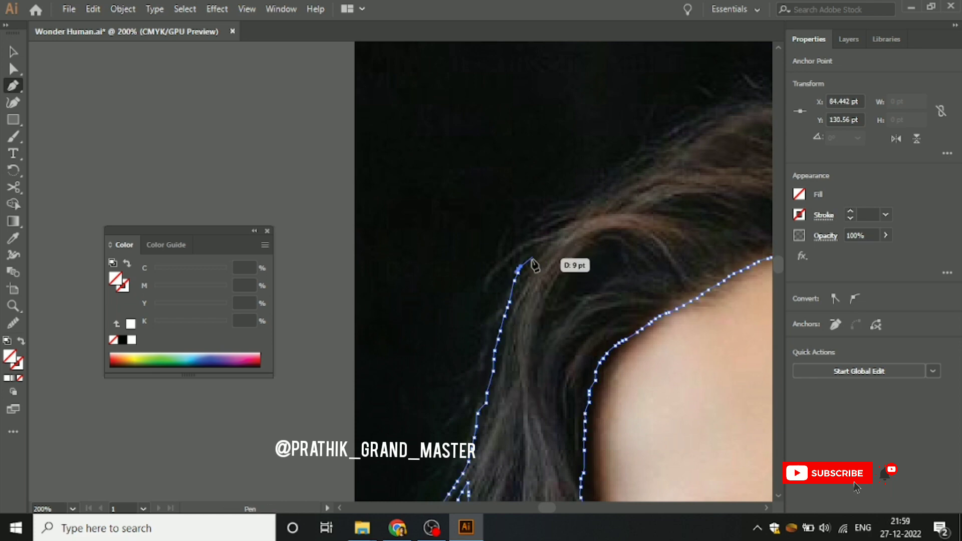
{"action": "left_click", "coordinate": [550, 236]}
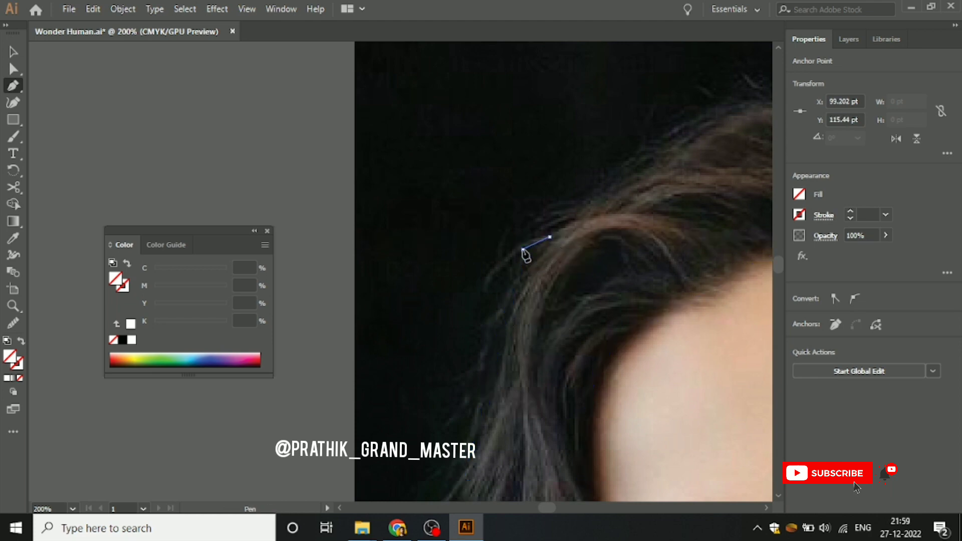
{"action": "left_click", "coordinate": [493, 273]}
{"action": "left_click", "coordinate": [541, 225]}
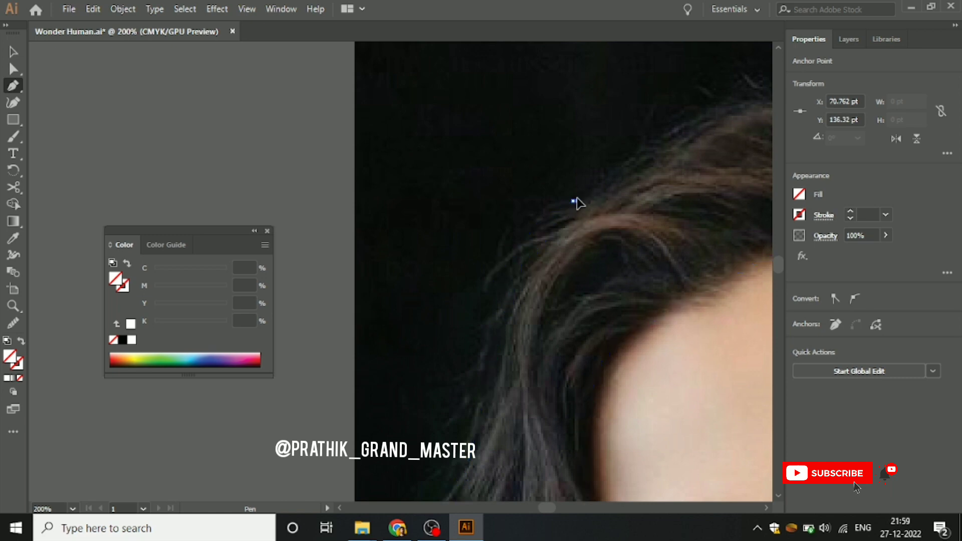
{"action": "mouse_move", "coordinate": [589, 187]}
{"action": "left_mouse_down"}
{"action": "mouse_move", "coordinate": [603, 179]}
{"action": "mouse_move", "coordinate": [350, 275]}
{"action": "mouse_move", "coordinate": [353, 261]}
{"action": "mouse_move", "coordinate": [375, 262]}
{"action": "mouse_move", "coordinate": [421, 223]}
{"action": "mouse_move", "coordinate": [465, 214]}
{"action": "left_mouse_up"}
Place curved anchors along the hairline across the top of the head
{"action": "left_click", "coordinate": [479, 206]}
{"action": "left_click", "coordinate": [496, 202]}
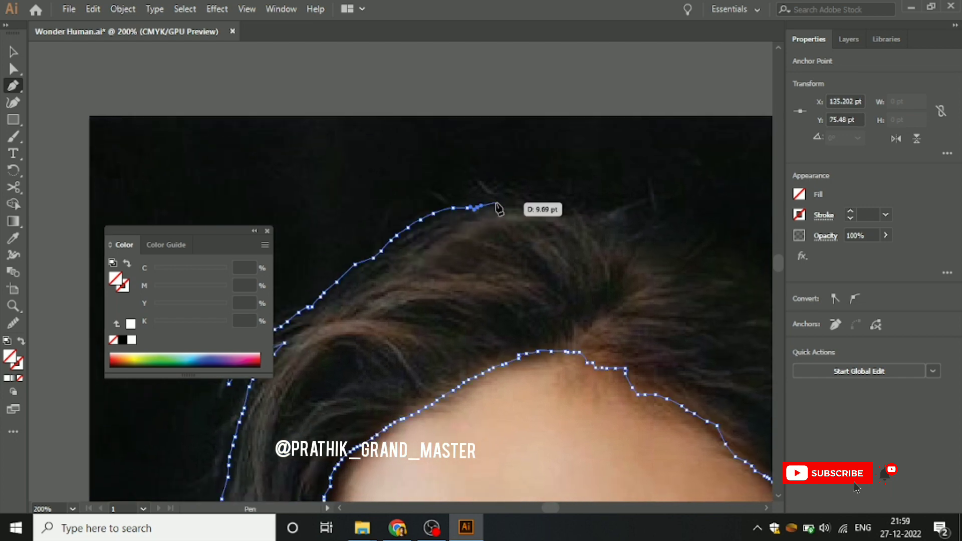
{"action": "left_click", "coordinate": [536, 203]}
{"action": "left_click", "coordinate": [565, 201]}
{"action": "mouse_move", "coordinate": [576, 206]}
{"action": "left_mouse_down"}
{"action": "mouse_move", "coordinate": [600, 215]}
{"action": "mouse_move", "coordinate": [490, 175]}
{"action": "left_mouse_up"}
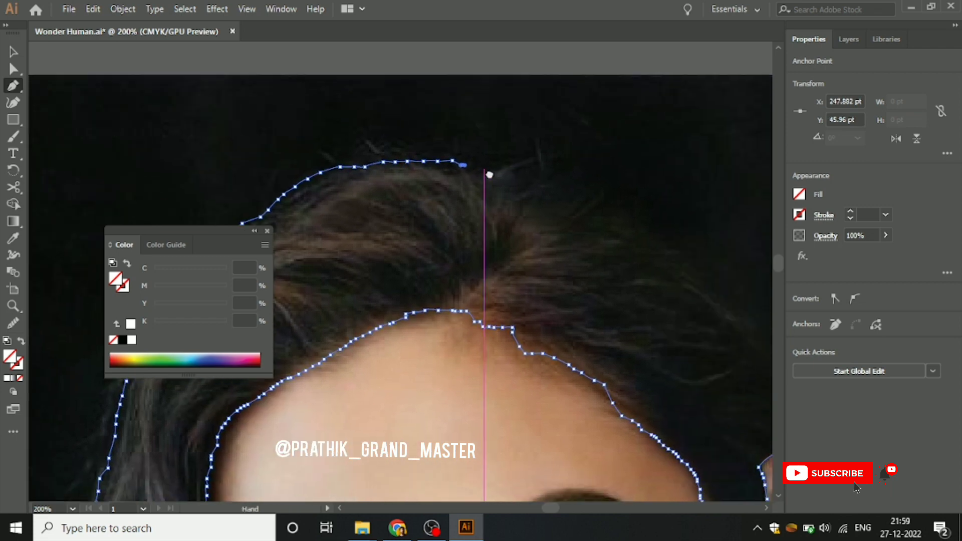
{"action": "left_click", "coordinate": [480, 169]}
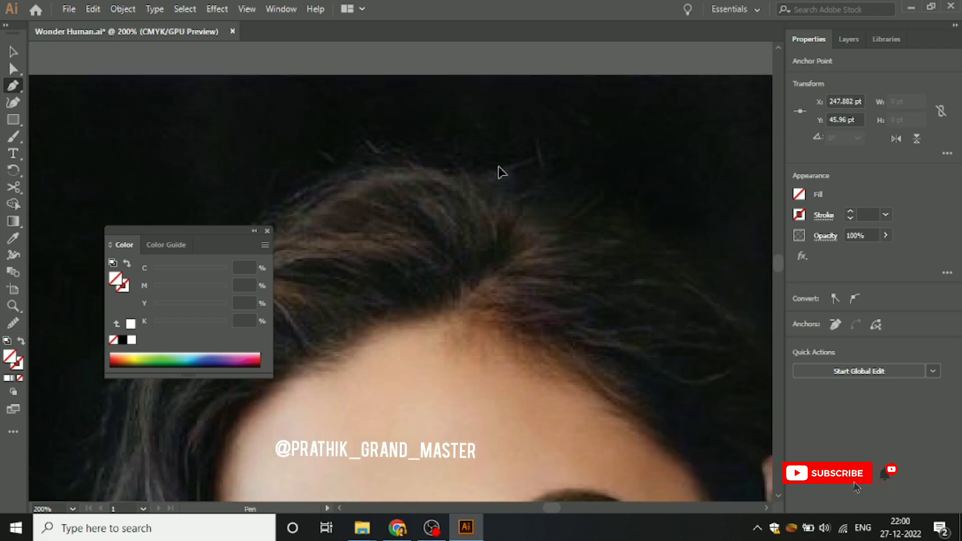
{"action": "left_click", "coordinate": [516, 160]}
{"action": "left_click", "coordinate": [527, 160]}
{"action": "mouse_move", "coordinate": [551, 161]}
{"action": "left_mouse_down"}
{"action": "mouse_move", "coordinate": [555, 181]}
{"action": "mouse_move", "coordinate": [606, 194]}
{"action": "left_mouse_up"}
{"action": "left_click", "coordinate": [618, 208], "text": "ctrl"}
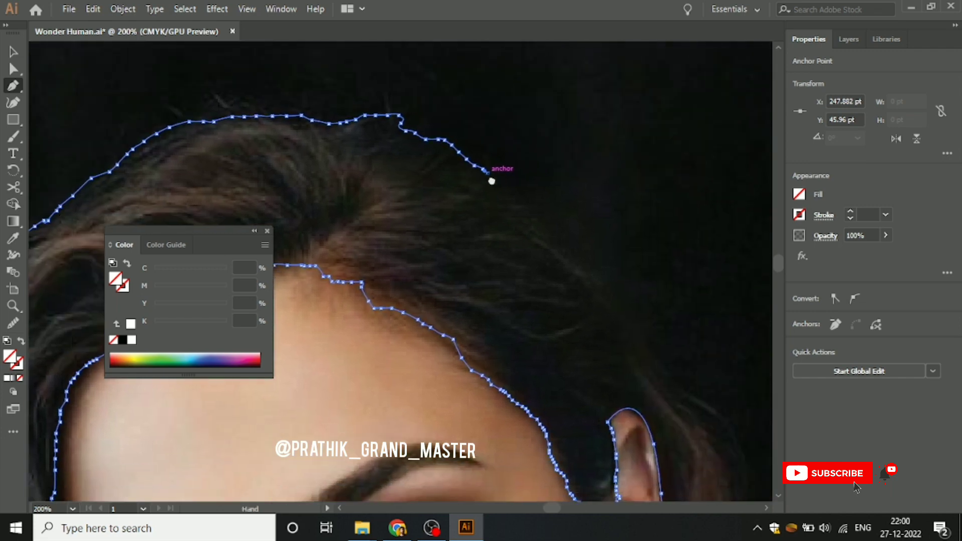
Trace the hair outline around the crown and down the right side
{"action": "left_click", "coordinate": [514, 195]}
{"action": "left_click", "coordinate": [526, 209]}
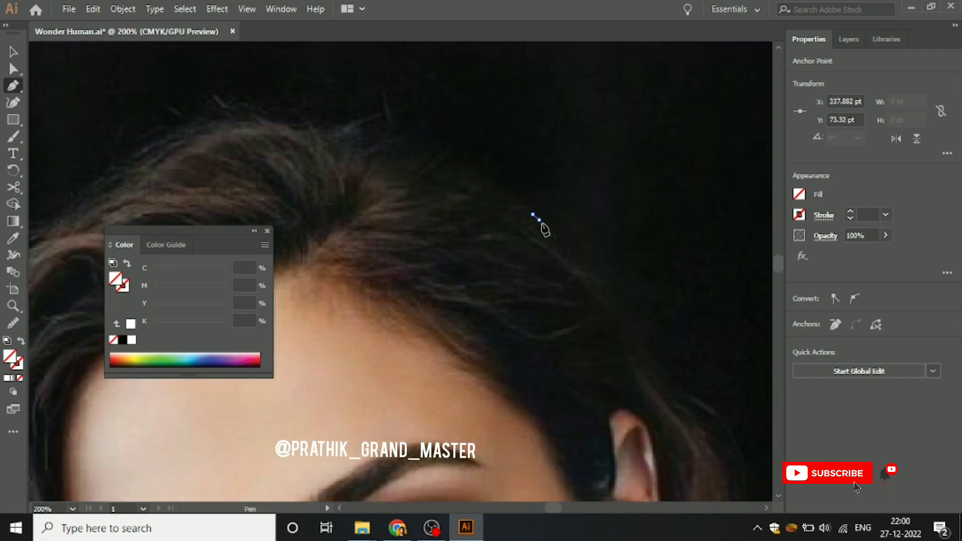
{"action": "left_click", "coordinate": [549, 233]}
{"action": "left_click_drag", "start_coordinate": [580, 257], "coordinate": [520, 198]}
{"action": "left_click", "coordinate": [503, 189]}
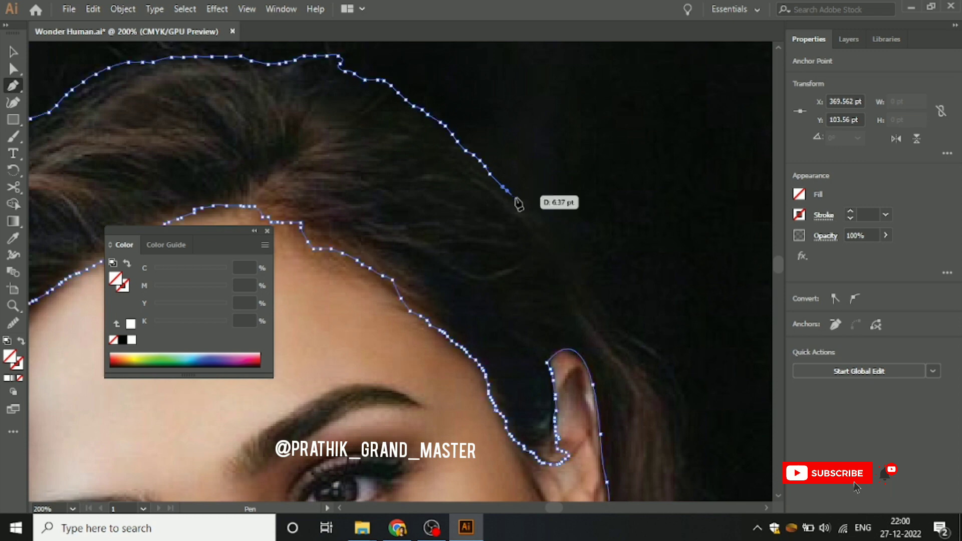
{"action": "left_click", "coordinate": [530, 209]}
{"action": "left_click", "coordinate": [540, 219]}
{"action": "left_click", "coordinate": [560, 248]}
{"action": "left_click", "coordinate": [578, 282]}
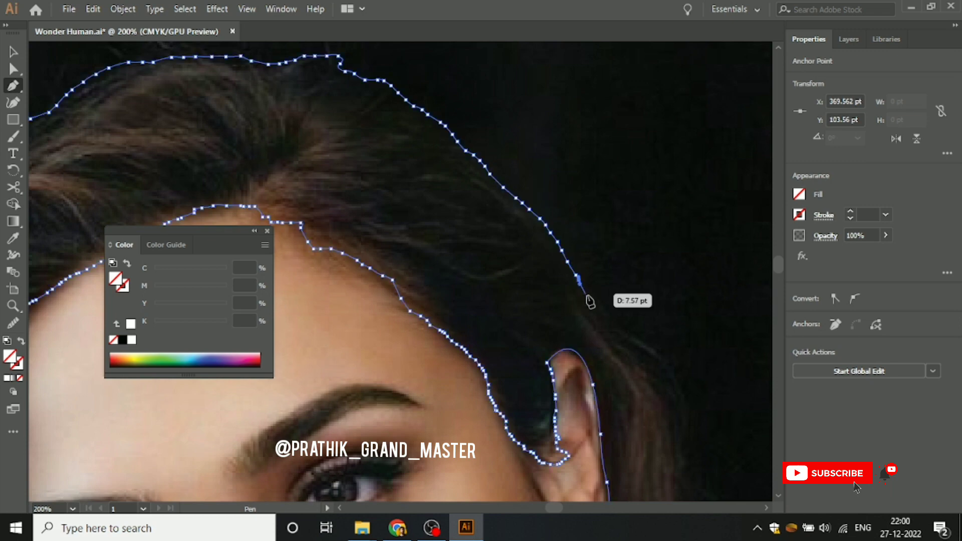
{"action": "left_click", "coordinate": [594, 301]}
{"action": "left_click_drag", "start_coordinate": [600, 308], "coordinate": [528, 201]}
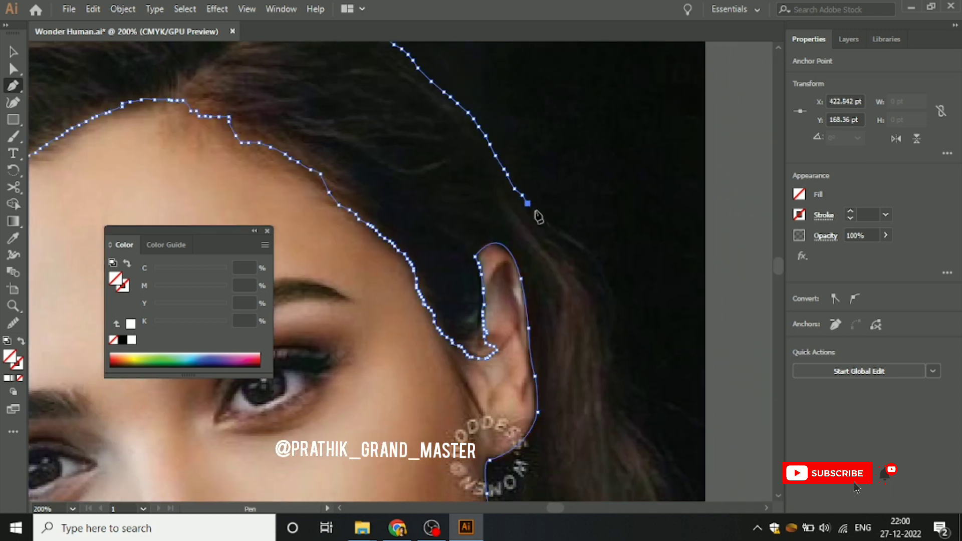
Continue the outline down the hair edge beside the ear
{"action": "left_click", "coordinate": [540, 216]}
{"action": "left_click", "coordinate": [560, 235]}
{"action": "left_click", "coordinate": [580, 252]}
{"action": "left_click", "coordinate": [596, 272]}
{"action": "left_click", "coordinate": [605, 290]}
{"action": "left_click", "coordinate": [608, 300]}
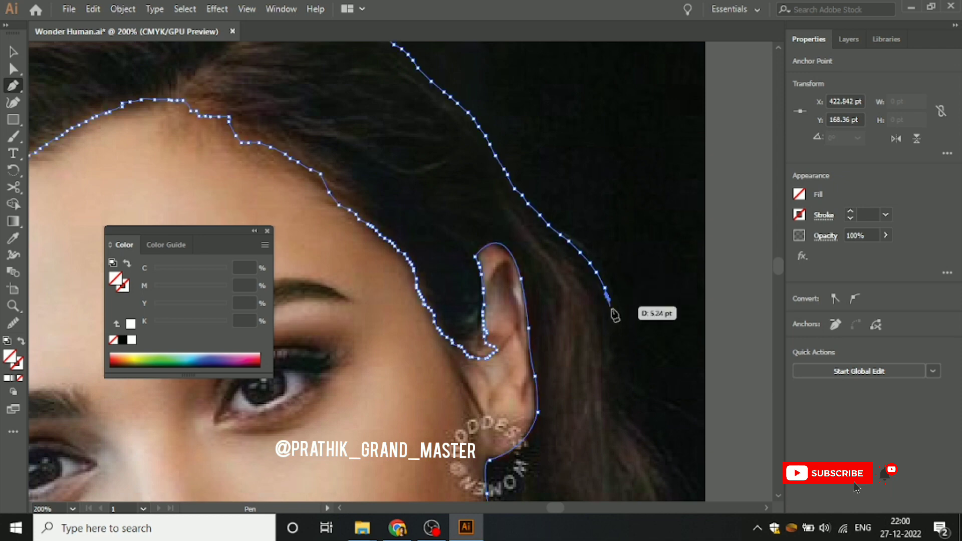
{"action": "left_click", "coordinate": [617, 320]}
{"action": "left_click", "coordinate": [623, 341]}
{"action": "left_click_drag", "start_coordinate": [627, 358], "coordinate": [595, 303]}
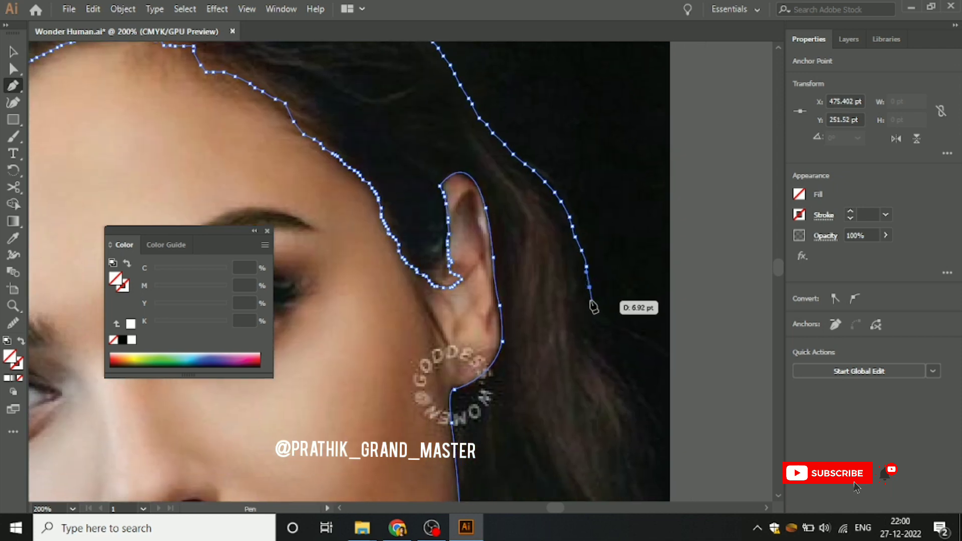
Trace the remaining right hair edge down toward the shoulder
{"action": "left_click", "coordinate": [593, 306]}
{"action": "left_click", "coordinate": [597, 333]}
{"action": "left_click_drag", "start_coordinate": [604, 337], "coordinate": [579, 261]}
{"action": "left_click", "coordinate": [584, 275]}
{"action": "left_click", "coordinate": [607, 294]}
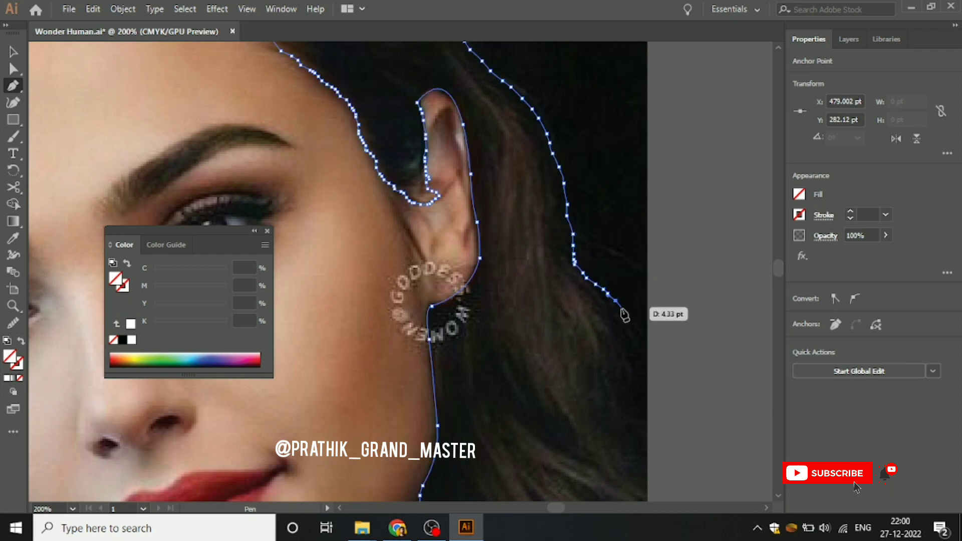
{"action": "left_click", "coordinate": [623, 313]}
{"action": "left_click", "coordinate": [629, 330]}
{"action": "left_click", "coordinate": [646, 345]}
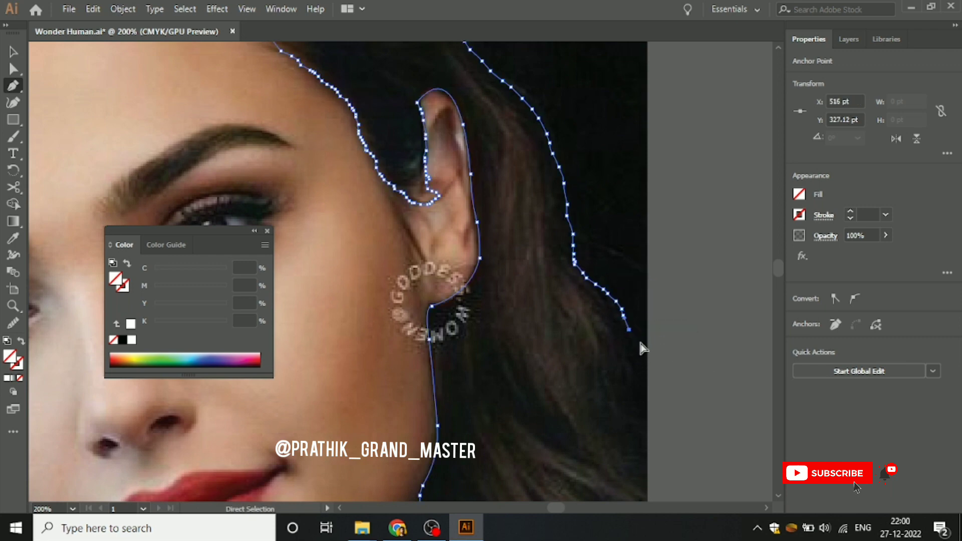
{"action": "mouse_move", "coordinate": [643, 353]}
{"action": "left_mouse_down"}
{"action": "mouse_move", "coordinate": [647, 361]}
{"action": "mouse_move", "coordinate": [632, 241]}
{"action": "mouse_move", "coordinate": [636, 256]}
{"action": "left_mouse_up"}
Close the hair path on its starting anchor and zoom out to the whole portrait
{"action": "scroll", "coordinate": [626, 276], "scroll_direction": "down", "scroll_amount": 5}
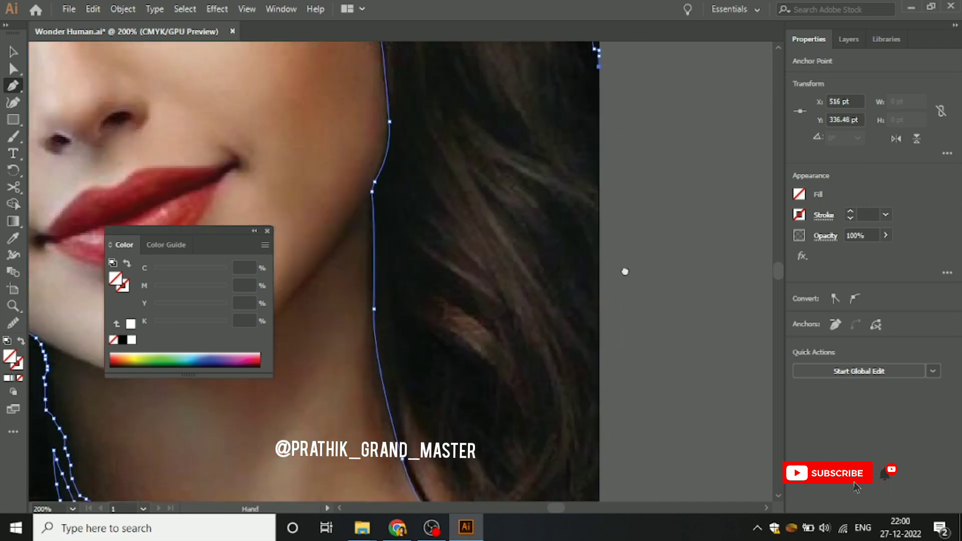
{"action": "scroll", "coordinate": [618, 286], "scroll_direction": "down", "scroll_amount": 3}
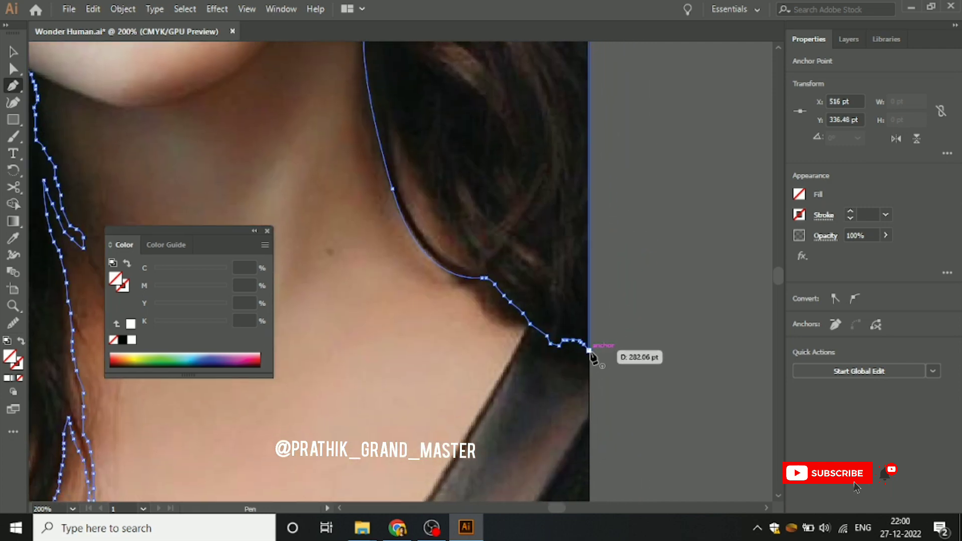
{"action": "left_click", "coordinate": [590, 351]}
{"action": "key", "text": "ctrl+minus"}
{"action": "key", "text": "ctrl+minus"}
{"action": "key", "text": "ctrl+minus"}
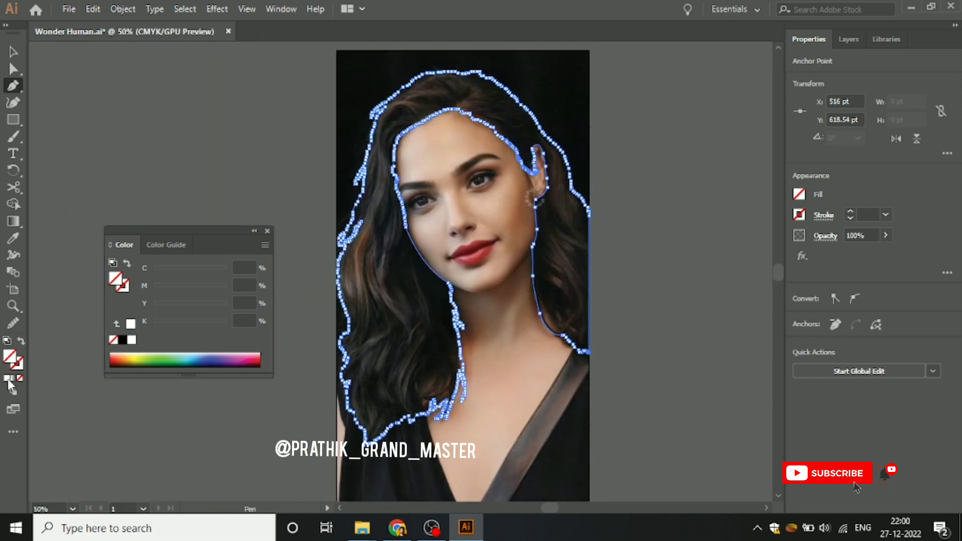
Fill the closed hair shape with black 000000 and deselect it
{"action": "left_click", "coordinate": [9, 380]}
{"action": "double_click", "coordinate": [9, 357]}
{"action": "left_click", "coordinate": [457, 350]}
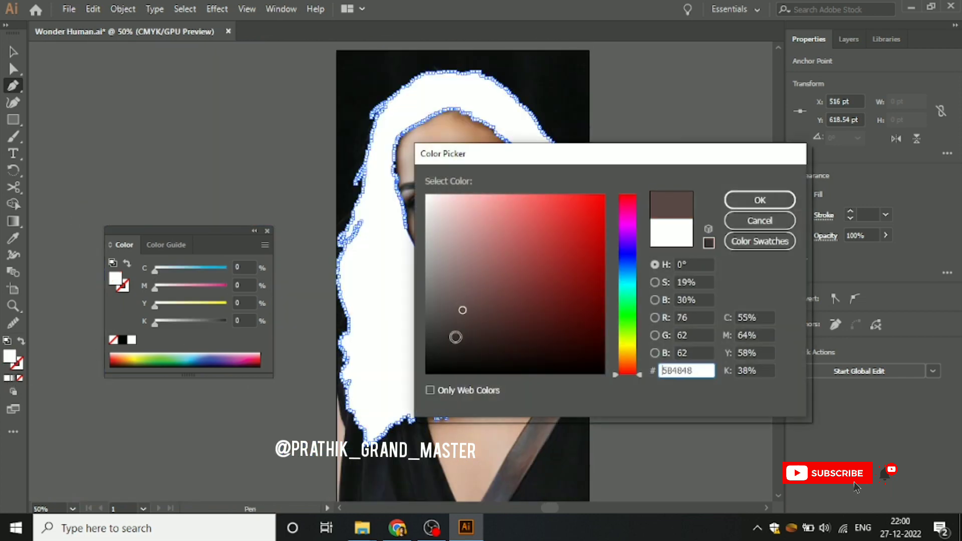
{"action": "left_click", "coordinate": [427, 373]}
{"action": "left_click", "coordinate": [751, 209]}
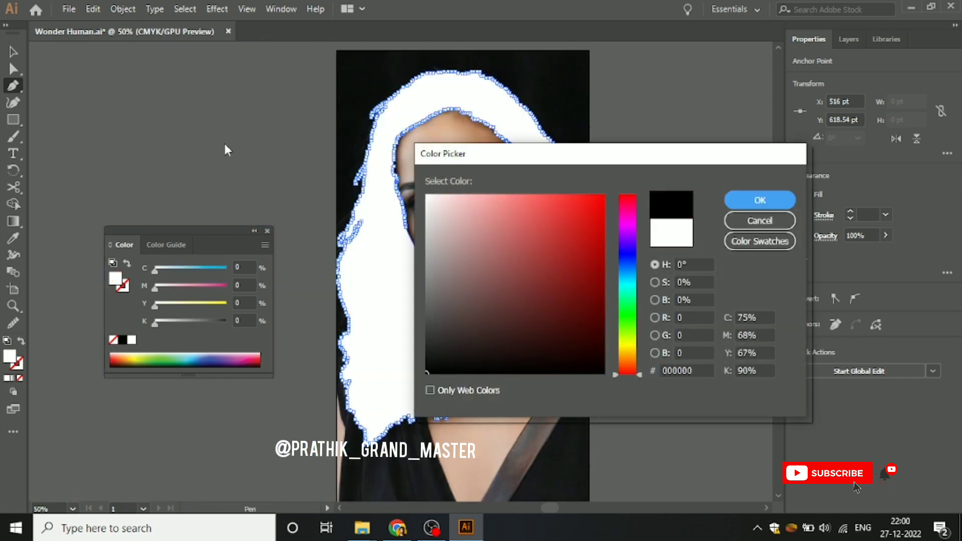
{"action": "key", "text": "Return"}
{"action": "key", "text": "v"}
{"action": "left_click", "coordinate": [130, 107]}
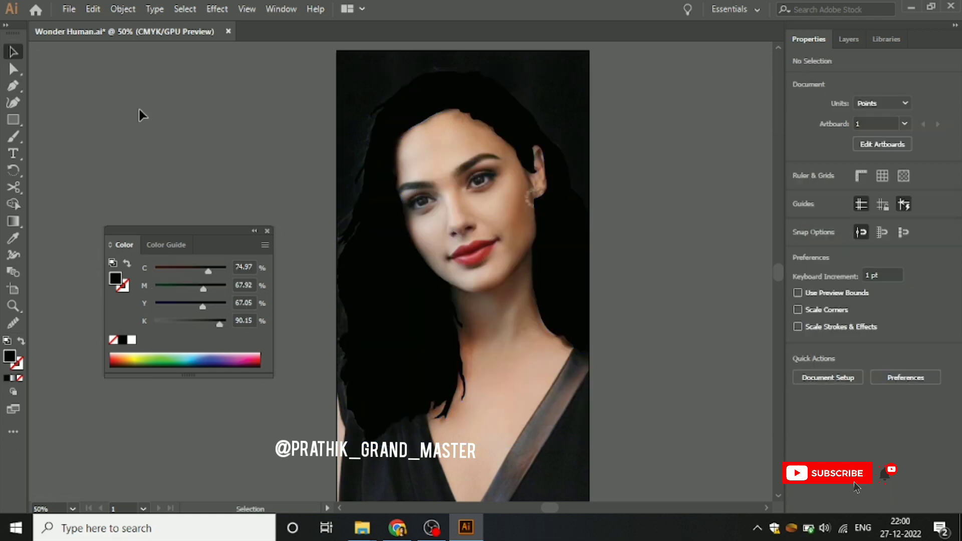
{"action": "left_click_drag", "start_coordinate": [496, 372], "coordinate": [524, 285]}
Trace the diagonal strap with Pen anchors from its bottom up to its top corner
{"action": "scroll", "coordinate": [515, 315], "scroll_direction": "up", "scroll_amount": 1}
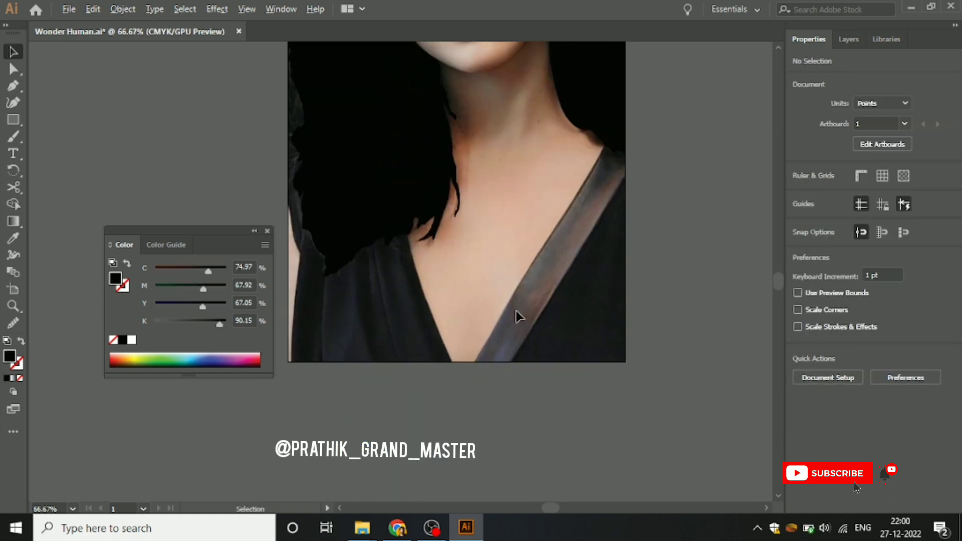
{"action": "scroll", "coordinate": [516, 316], "scroll_direction": "up", "scroll_amount": 1}
{"action": "left_click", "coordinate": [13, 86]}
{"action": "scroll", "coordinate": [521, 407], "scroll_direction": "up", "scroll_amount": 1}
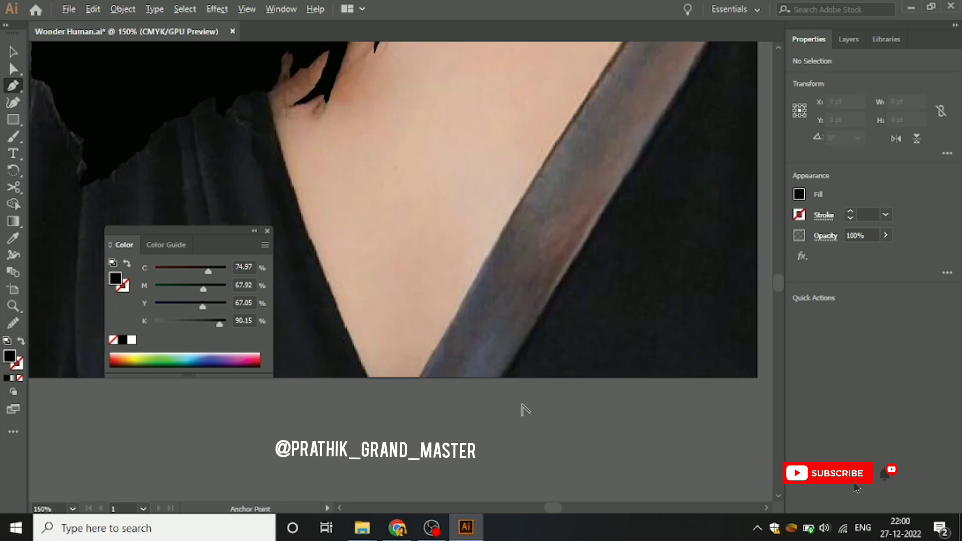
{"action": "left_click", "coordinate": [503, 377]}
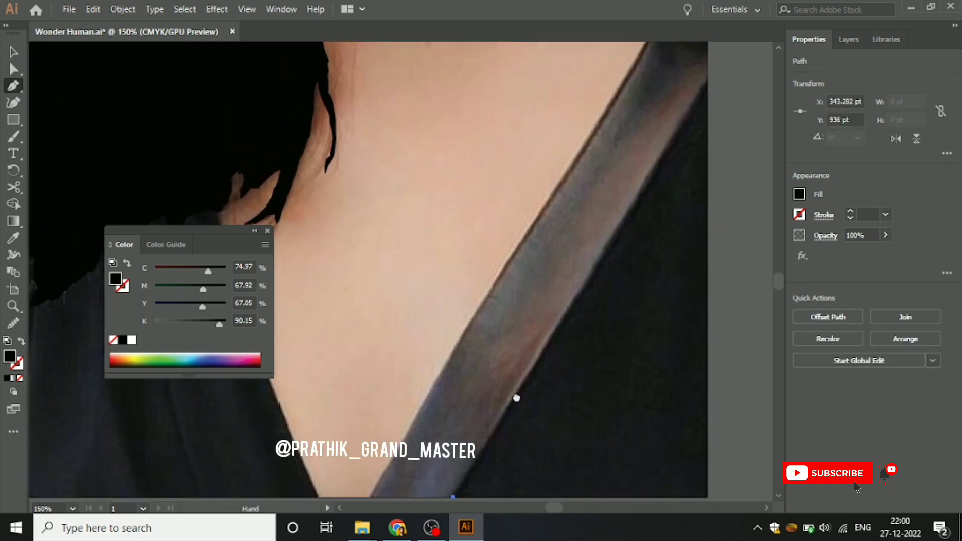
{"action": "left_click_drag", "start_coordinate": [551, 328], "coordinate": [516, 397]}
{"action": "left_click", "coordinate": [533, 369]}
{"action": "left_click_drag", "start_coordinate": [573, 307], "coordinate": [516, 423]}
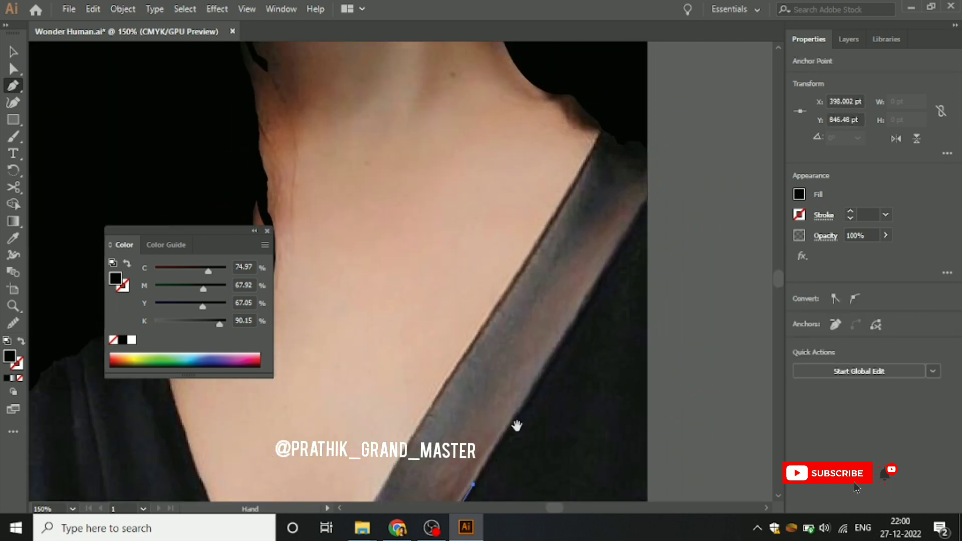
{"action": "left_click", "coordinate": [559, 346]}
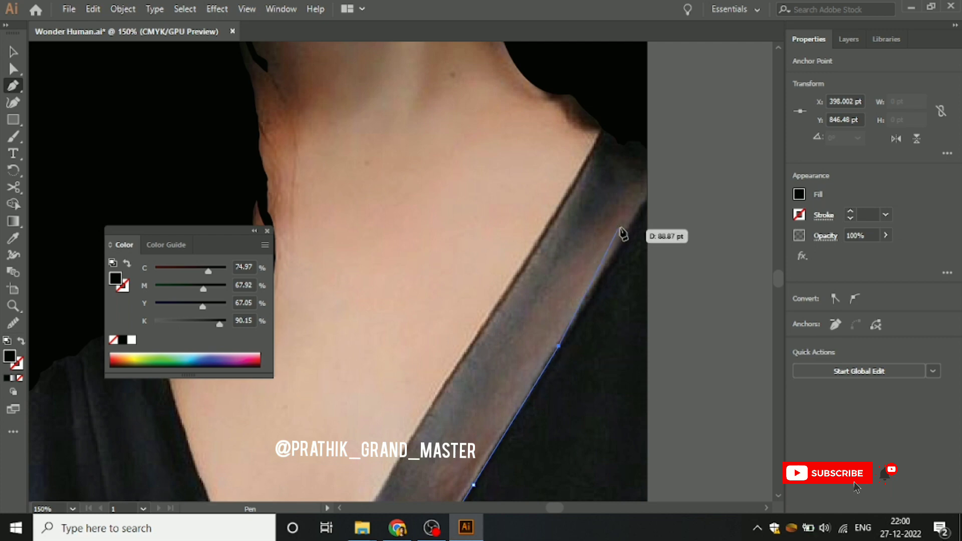
{"action": "left_click", "coordinate": [647, 196]}
{"action": "scroll", "coordinate": [648, 198], "scroll_direction": "up", "scroll_amount": 2, "text": "alt"}
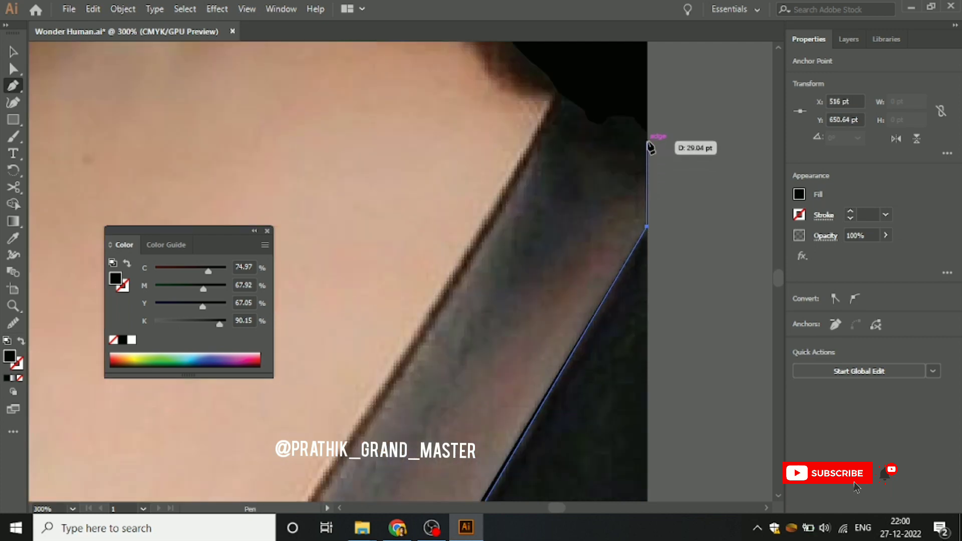
{"action": "left_click", "coordinate": [646, 112]}
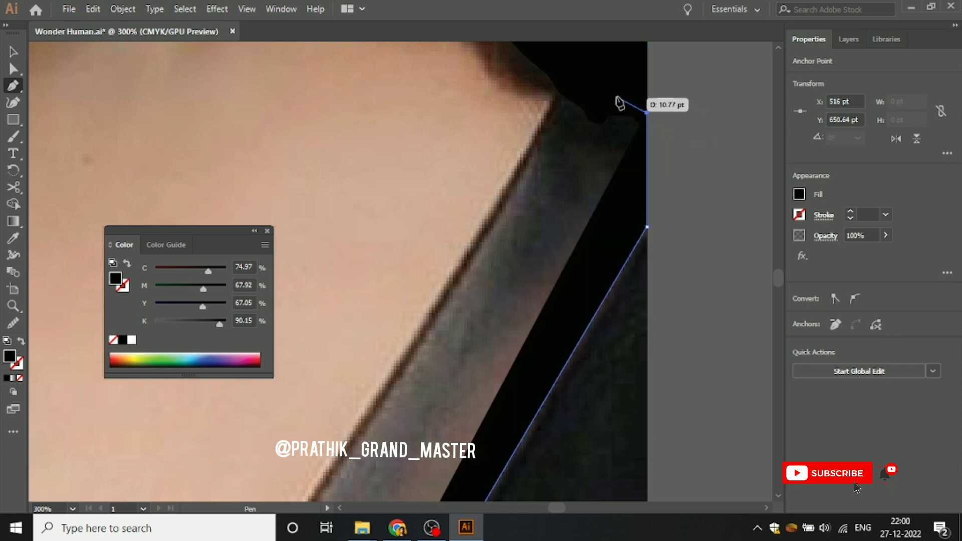
{"action": "left_click", "coordinate": [565, 73]}
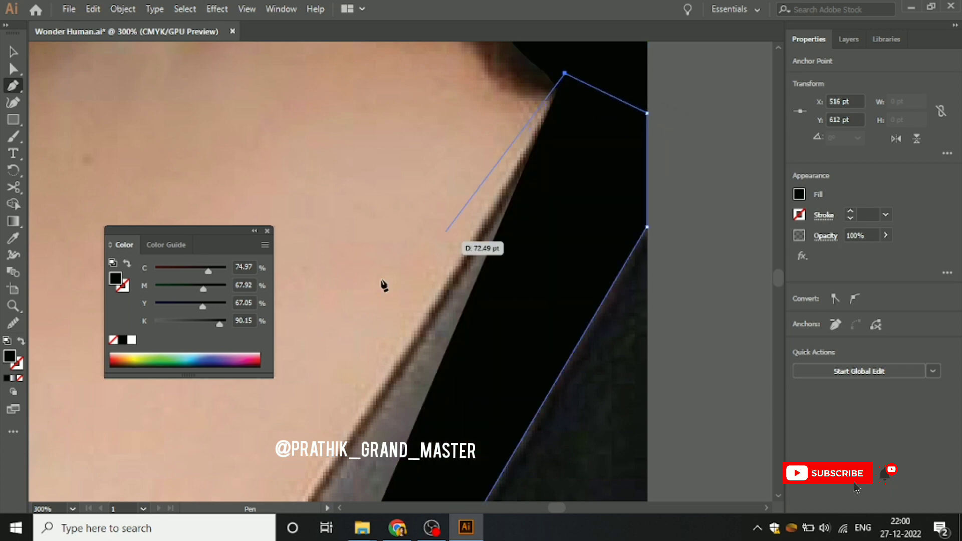
Finish the no-fill strap outline, then fill it with the photo's grey via Eyedropper
{"action": "left_click", "coordinate": [19, 379]}
{"action": "mouse_move", "coordinate": [418, 337]}
{"action": "left_mouse_down"}
{"action": "mouse_move", "coordinate": [404, 360]}
{"action": "mouse_move", "coordinate": [411, 345]}
{"action": "left_mouse_up"}
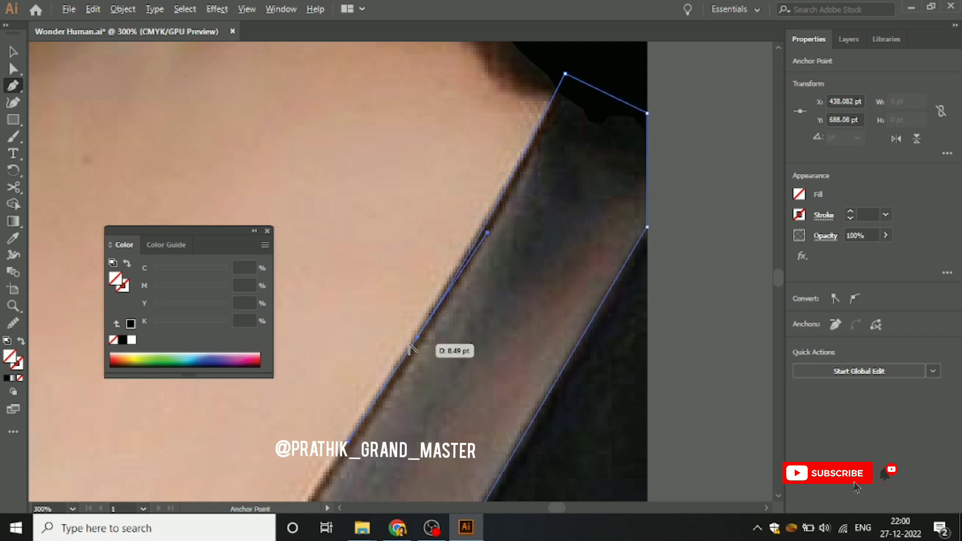
{"action": "left_click_drag", "start_coordinate": [431, 394], "coordinate": [551, 195]}
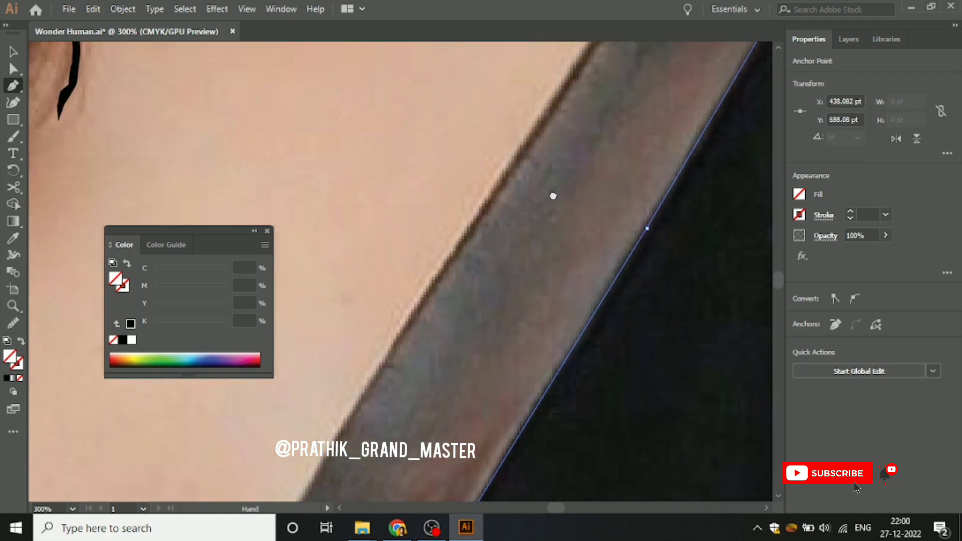
{"action": "key", "text": "ctrl+minus"}
{"action": "key", "text": "ctrl+minus"}
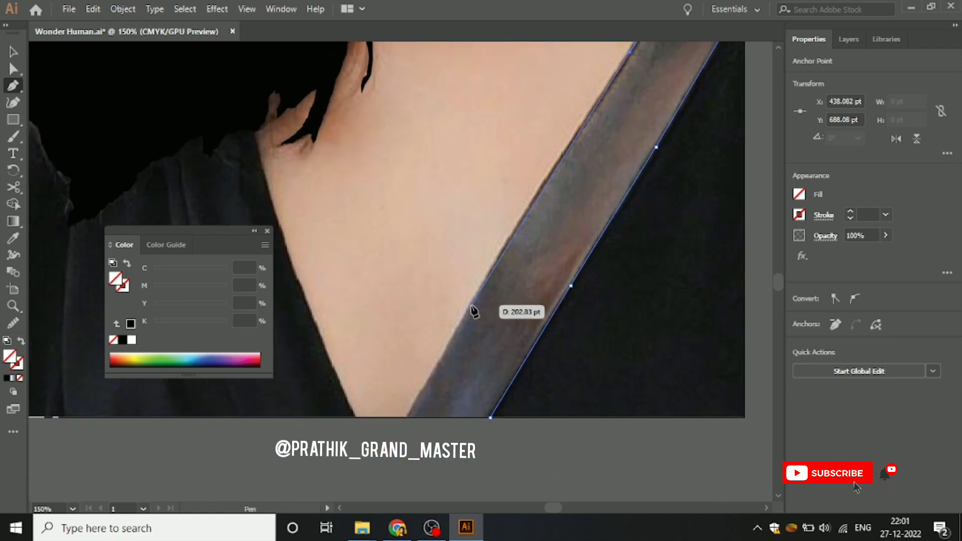
{"action": "left_click_drag", "start_coordinate": [470, 304], "coordinate": [456, 349]}
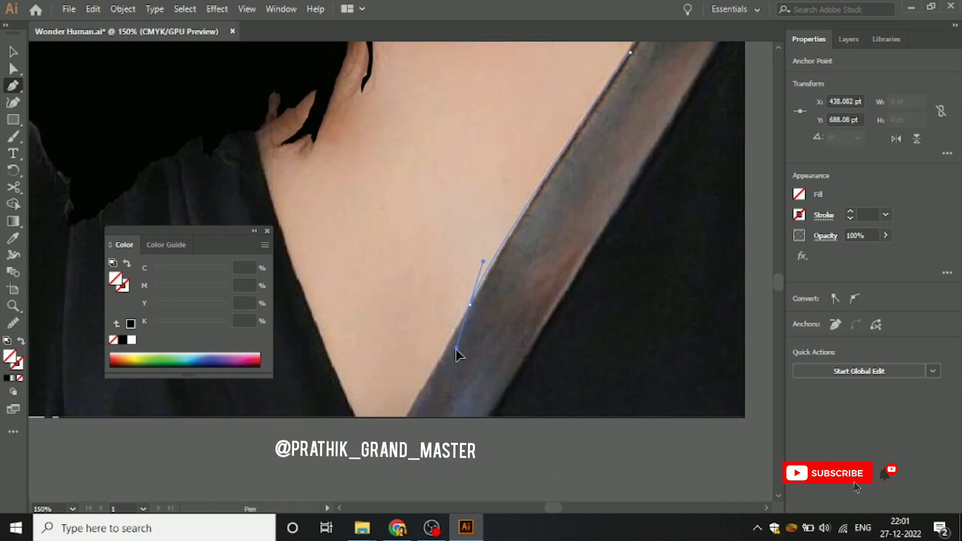
{"action": "left_click", "coordinate": [434, 377]}
{"action": "left_click", "coordinate": [470, 304]}
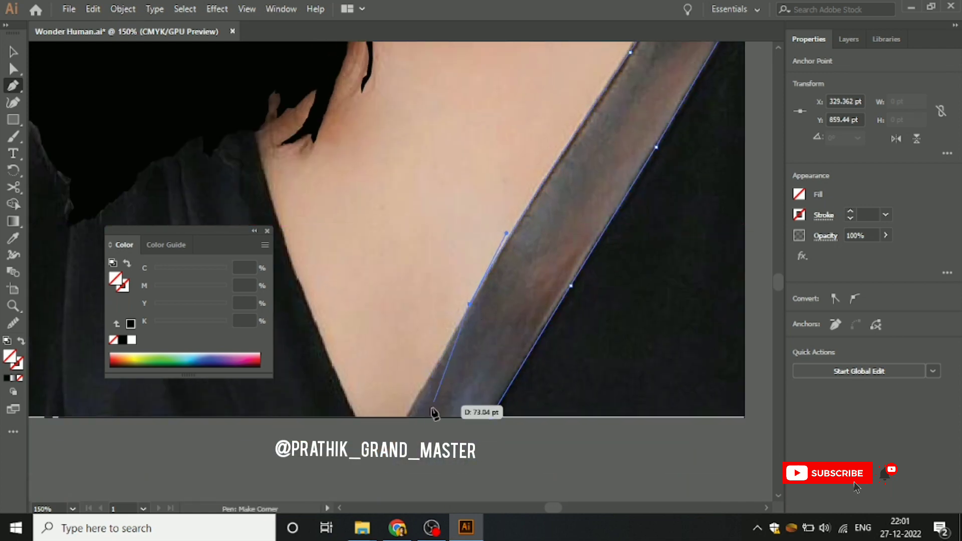
{"action": "left_click", "coordinate": [405, 417]}
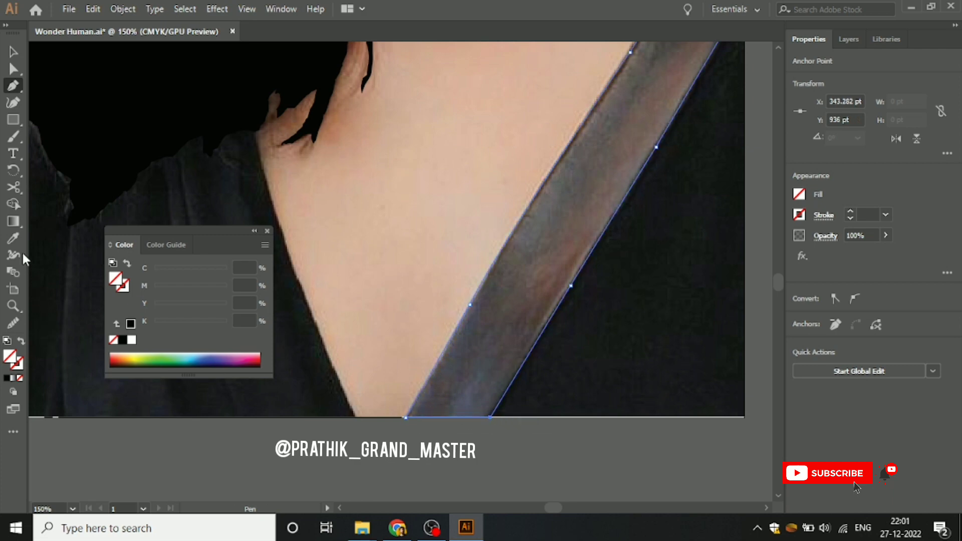
{"action": "left_click", "coordinate": [14, 238]}
{"action": "left_click", "coordinate": [505, 284]}
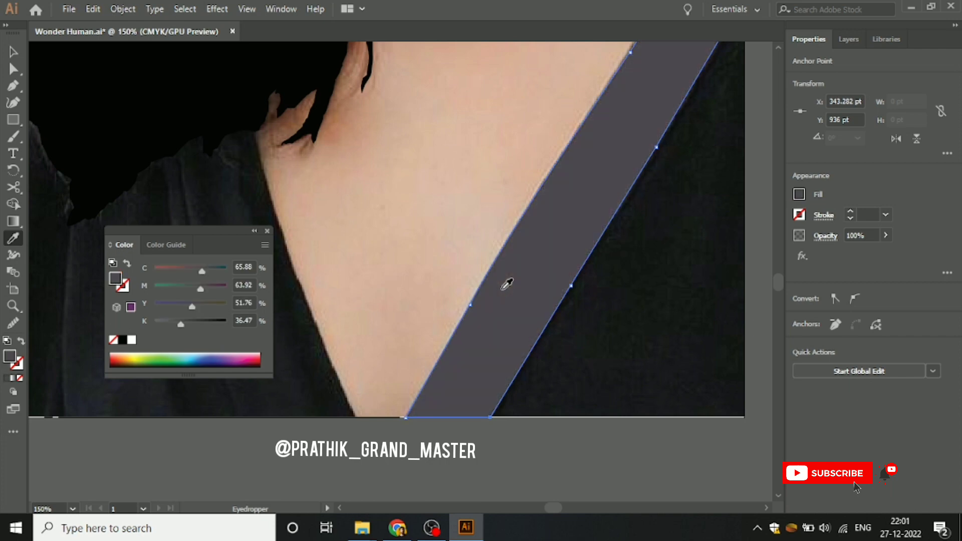
Start a new path beside the strap, running to the artboard's bottom-right and up its right edge
{"action": "key", "text": "v"}
{"action": "left_click", "coordinate": [466, 461]}
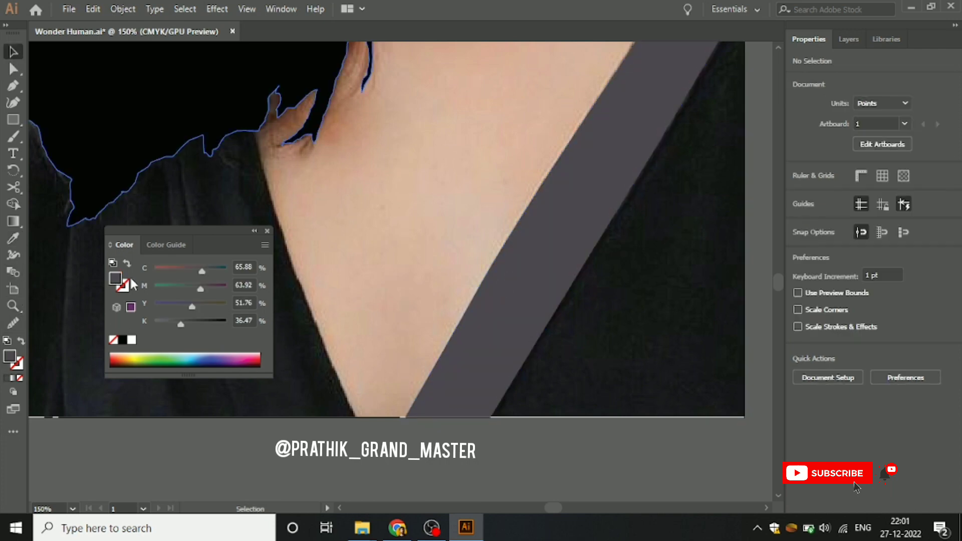
{"action": "left_click", "coordinate": [479, 417]}
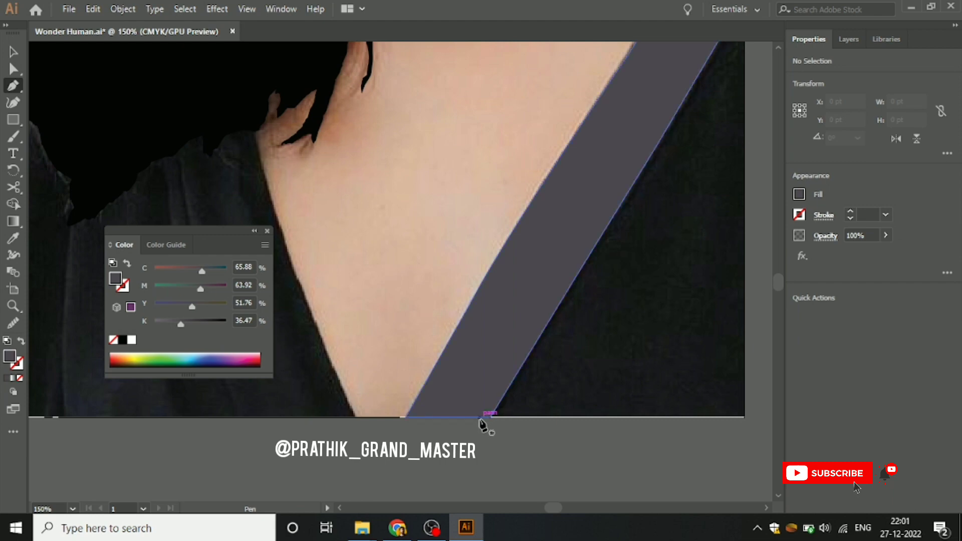
{"action": "left_click", "coordinate": [745, 420]}
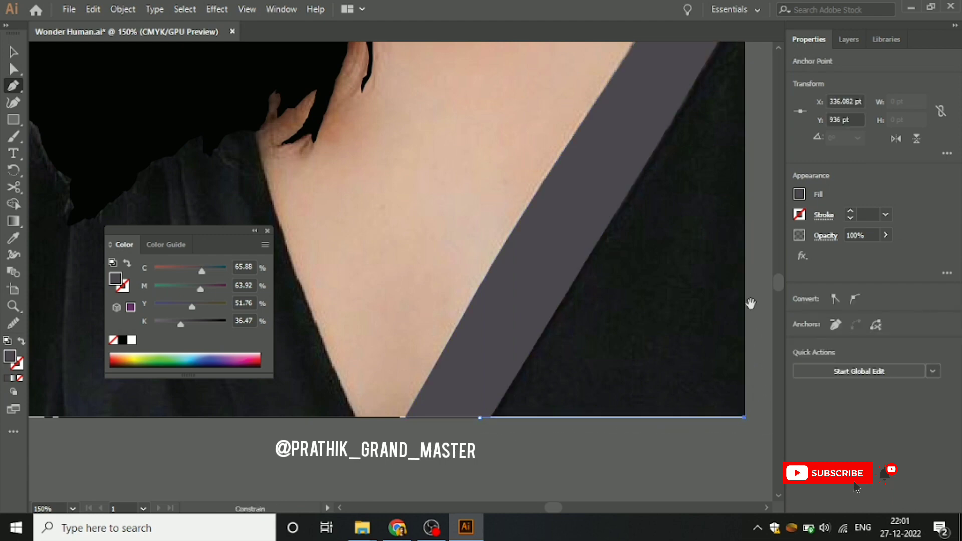
{"action": "scroll", "coordinate": [745, 420], "scroll_direction": "up", "scroll_amount": 5}
{"action": "scroll", "coordinate": [745, 419], "scroll_direction": "right", "scroll_amount": 2}
{"action": "left_click", "coordinate": [653, 208]}
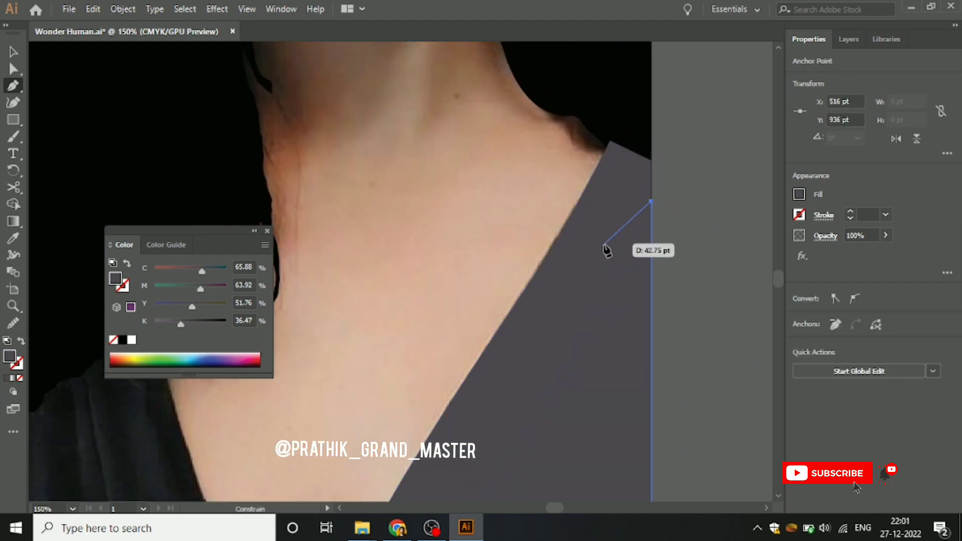
{"action": "left_click_drag", "start_coordinate": [608, 251], "coordinate": [648, 161]}
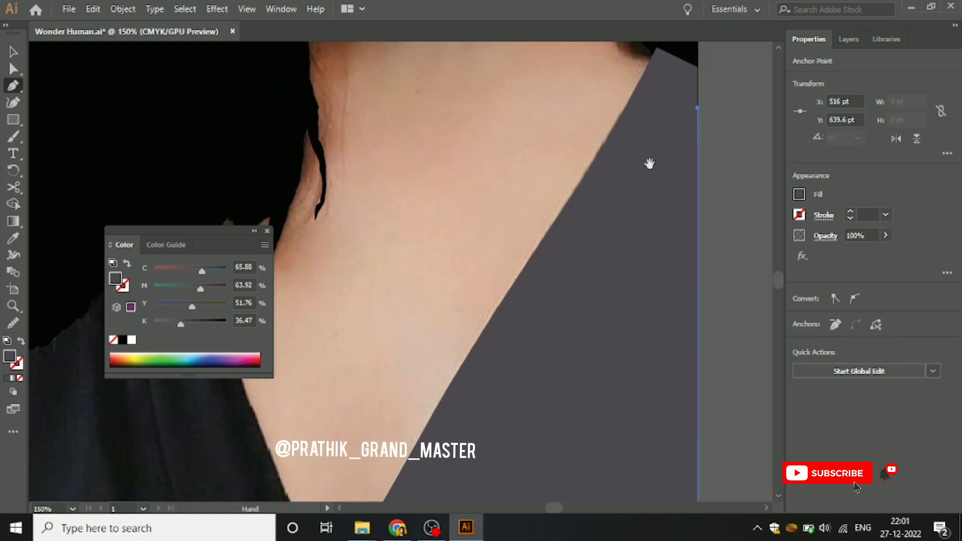
Close the no-fill clothing shape along the strap edge and eyedropper the dark clothing colour
{"action": "left_click", "coordinate": [20, 379]}
{"action": "left_click", "coordinate": [502, 408]}
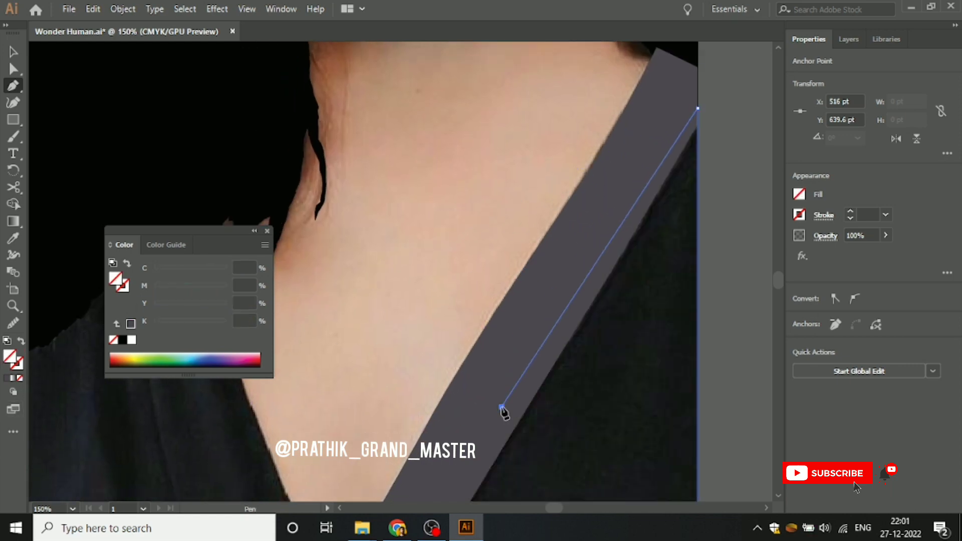
{"action": "left_click_drag", "start_coordinate": [502, 408], "coordinate": [550, 241]}
{"action": "left_click", "coordinate": [482, 382]}
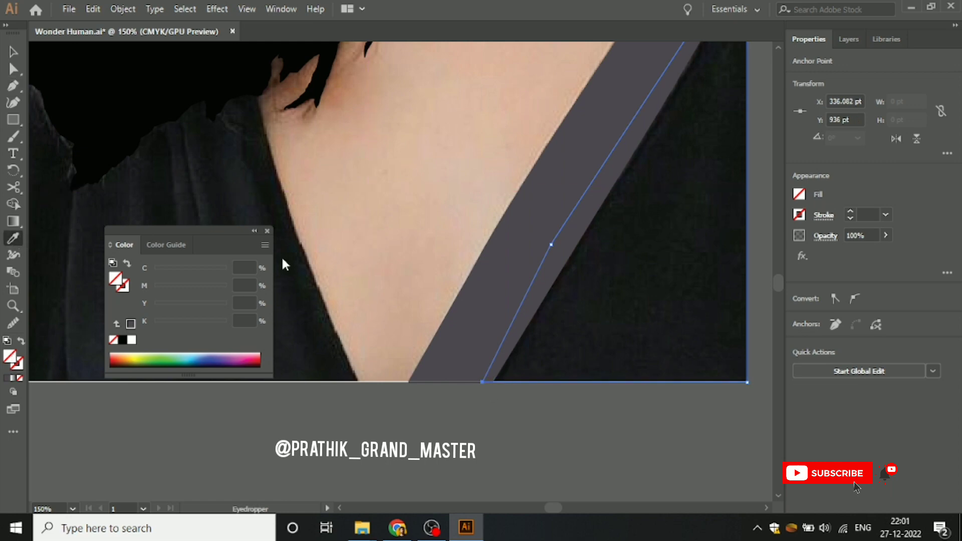
{"action": "left_click", "coordinate": [614, 281]}
Select the grey strap shape with the Selection tool, then deselect it
{"action": "left_click", "coordinate": [14, 52]}
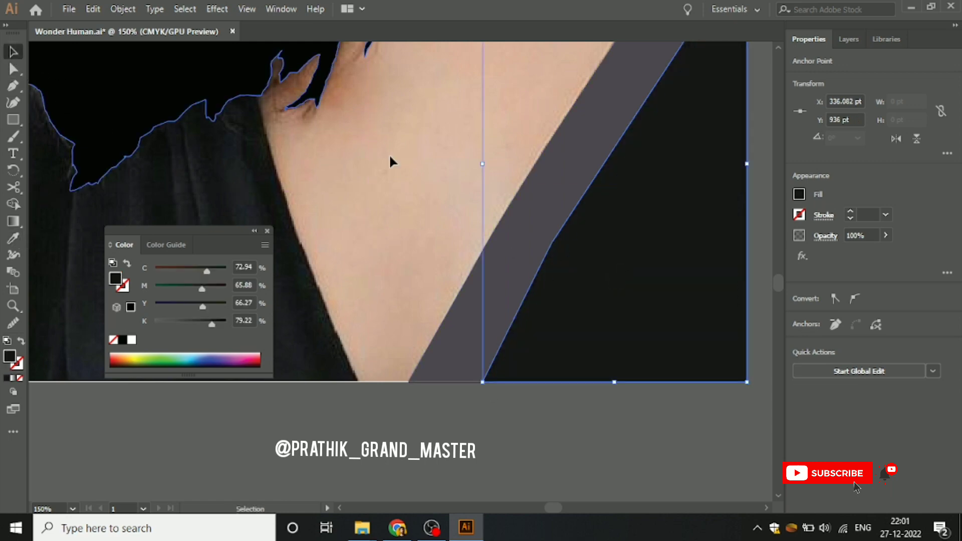
{"action": "left_click", "coordinate": [536, 219]}
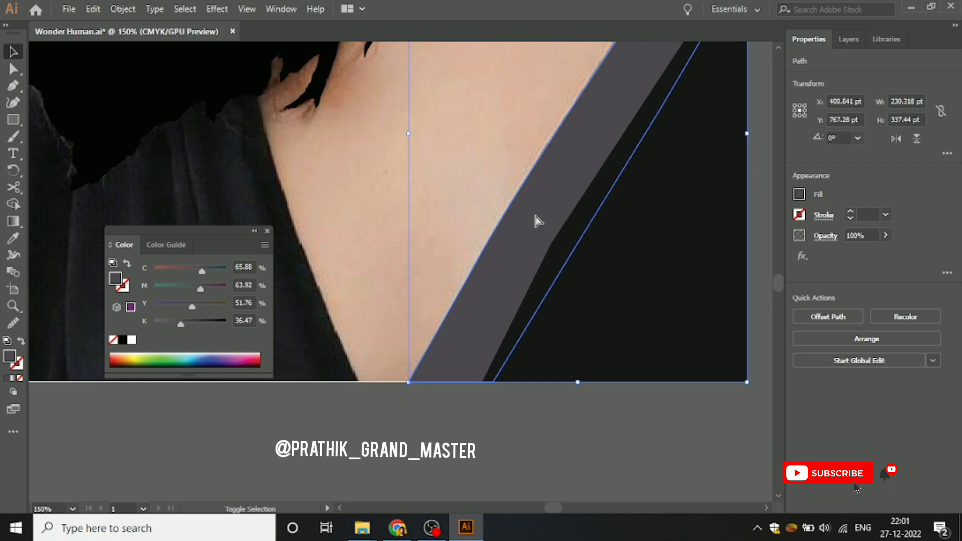
{"action": "left_click", "coordinate": [539, 413]}
{"action": "key", "text": "ctrl+minus"}
{"action": "key", "text": "ctrl+minus"}
{"action": "key", "text": "ctrl+minus"}
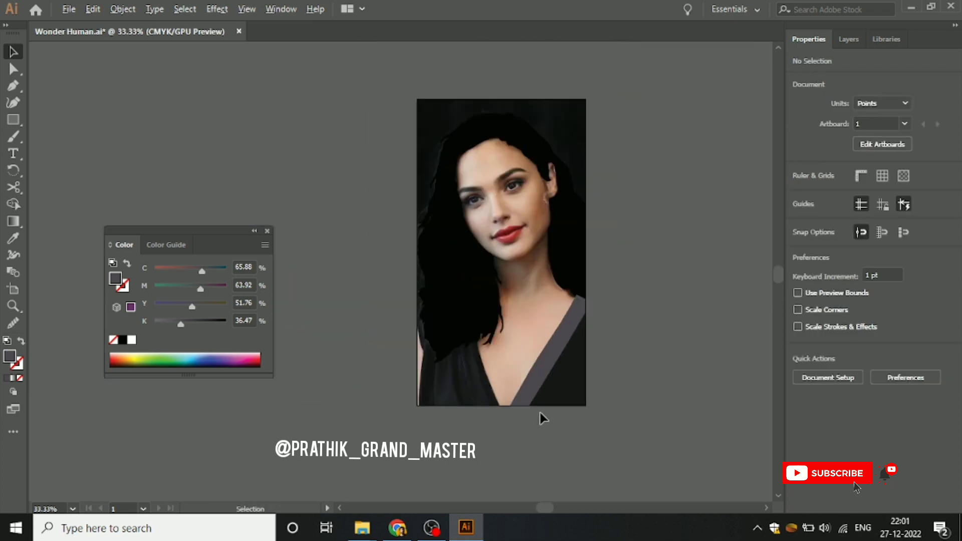
{"action": "scroll", "coordinate": [561, 393], "scroll_direction": "up", "scroll_amount": 3}
{"action": "left_click", "coordinate": [599, 97]}
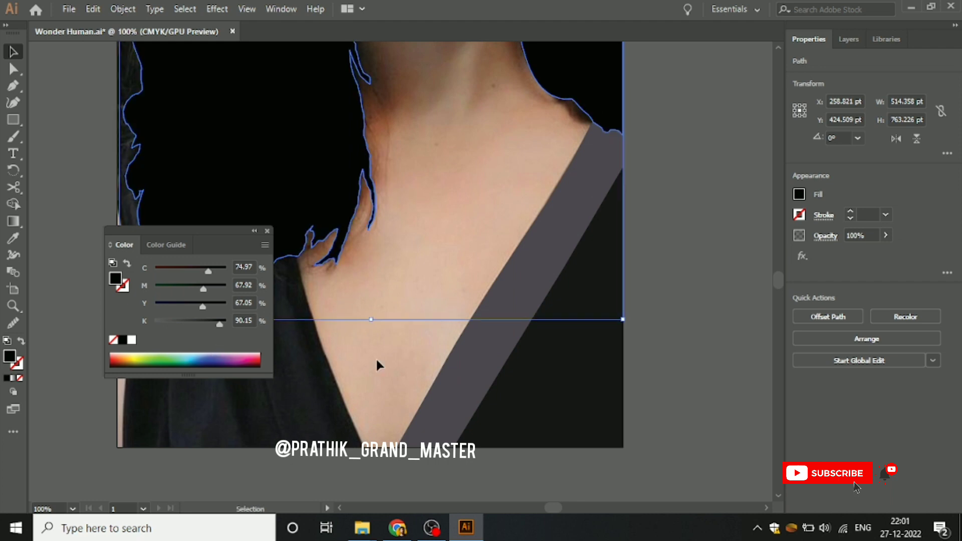
{"action": "left_click", "coordinate": [679, 354]}
{"action": "scroll", "coordinate": [674, 305], "scroll_direction": "down", "scroll_amount": 3}
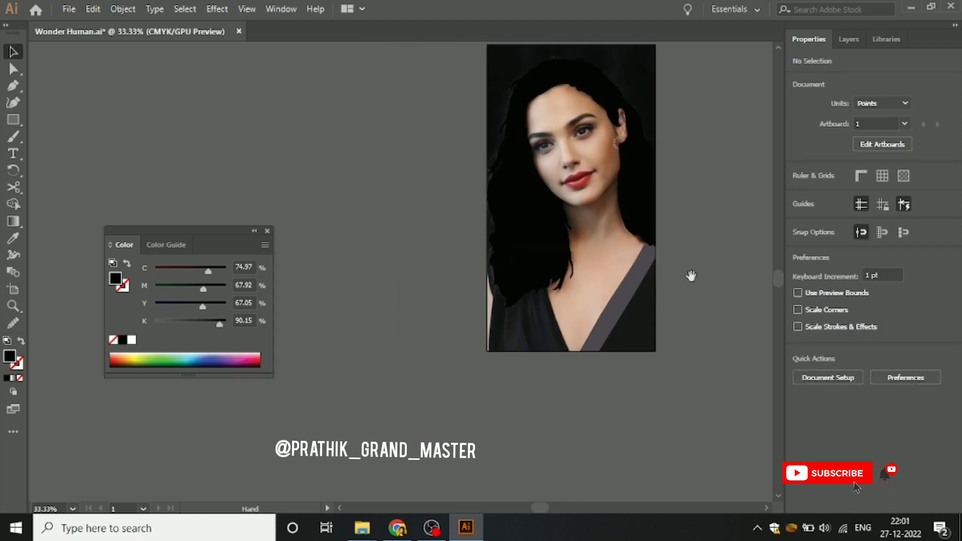
{"action": "scroll", "coordinate": [627, 298], "scroll_direction": "up", "scroll_amount": 3}
{"action": "scroll", "coordinate": [747, 212], "scroll_direction": "right", "scroll_amount": 2}
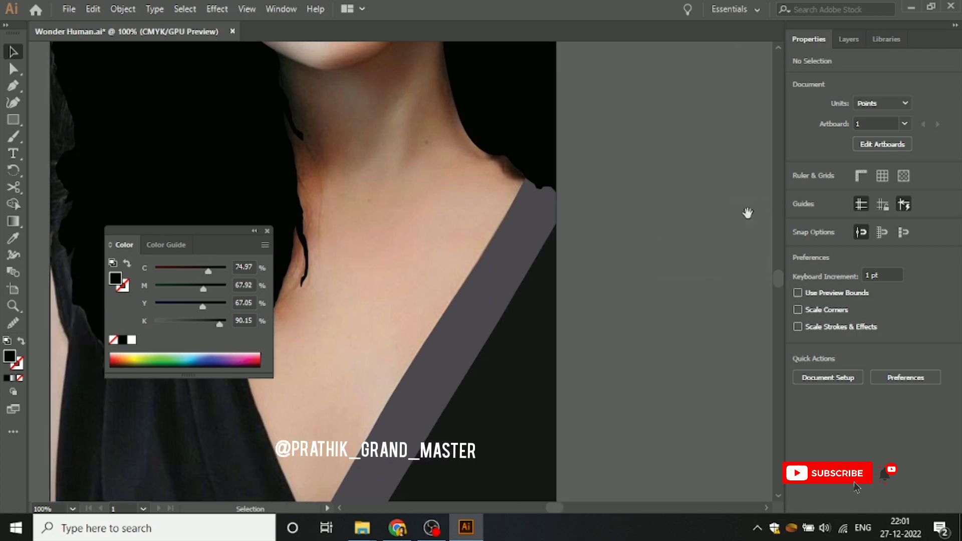
{"action": "scroll", "coordinate": [623, 279], "scroll_direction": "left", "scroll_amount": 2}
{"action": "left_click_drag", "start_coordinate": [439, 277], "coordinate": [558, 304]}
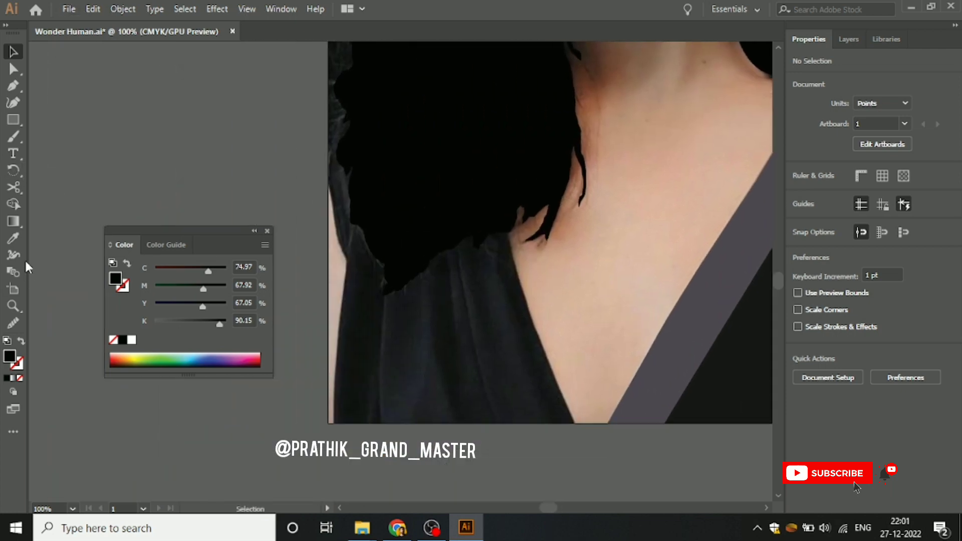
Start a Pen path with no fill at the neckline's bottom left, curving up the neck edge
{"action": "key", "text": "p"}
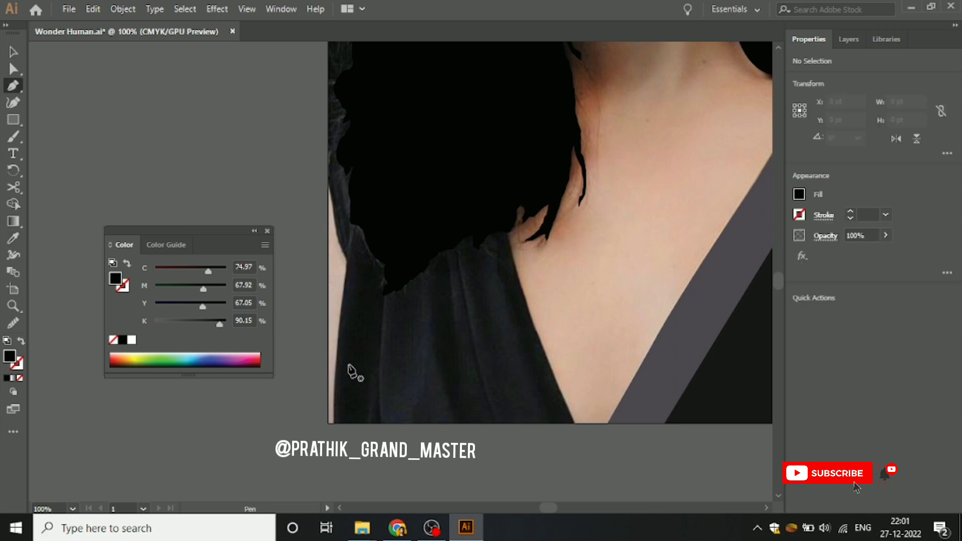
{"action": "scroll", "coordinate": [570, 432], "scroll_direction": "up", "scroll_amount": 3}
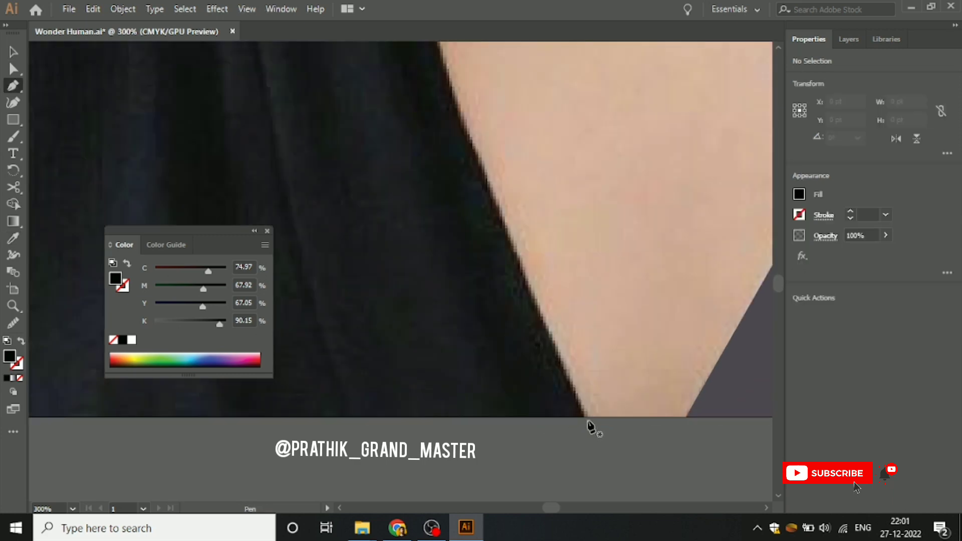
{"action": "left_click", "coordinate": [586, 417]}
{"action": "scroll", "coordinate": [584, 416], "scroll_direction": "down", "scroll_amount": 1}
{"action": "scroll", "coordinate": [578, 307], "scroll_direction": "down", "scroll_amount": 1}
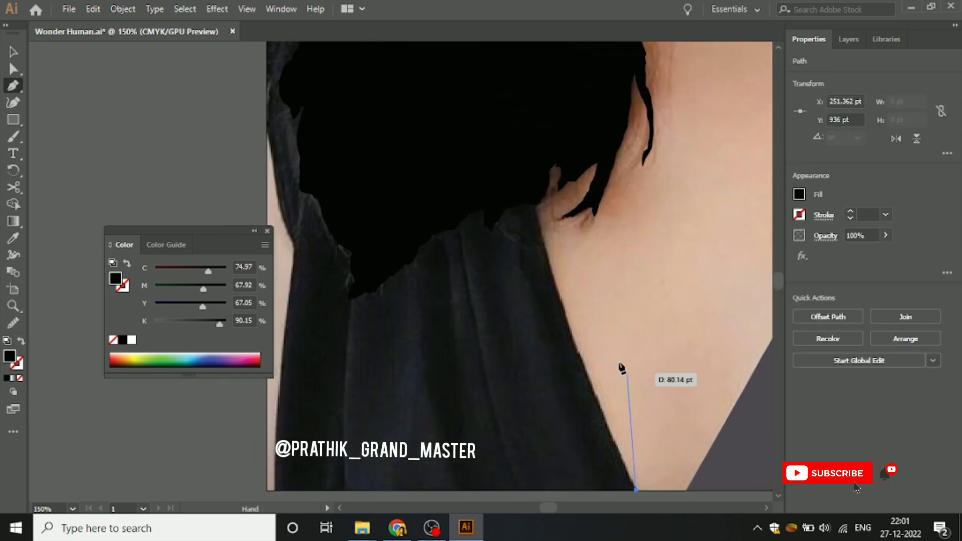
{"action": "scroll", "coordinate": [610, 349], "scroll_direction": "down", "scroll_amount": 2}
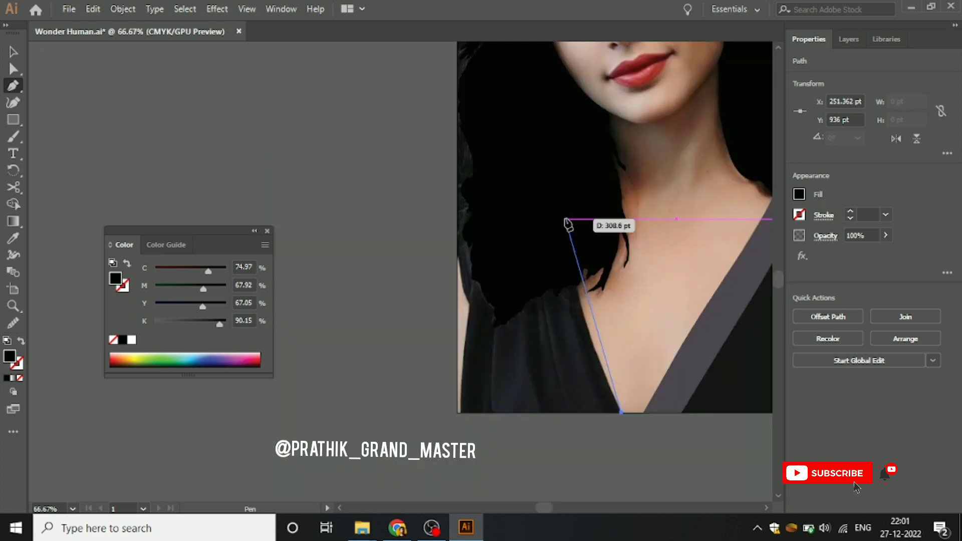
{"action": "left_click_drag", "start_coordinate": [566, 219], "coordinate": [561, 149]}
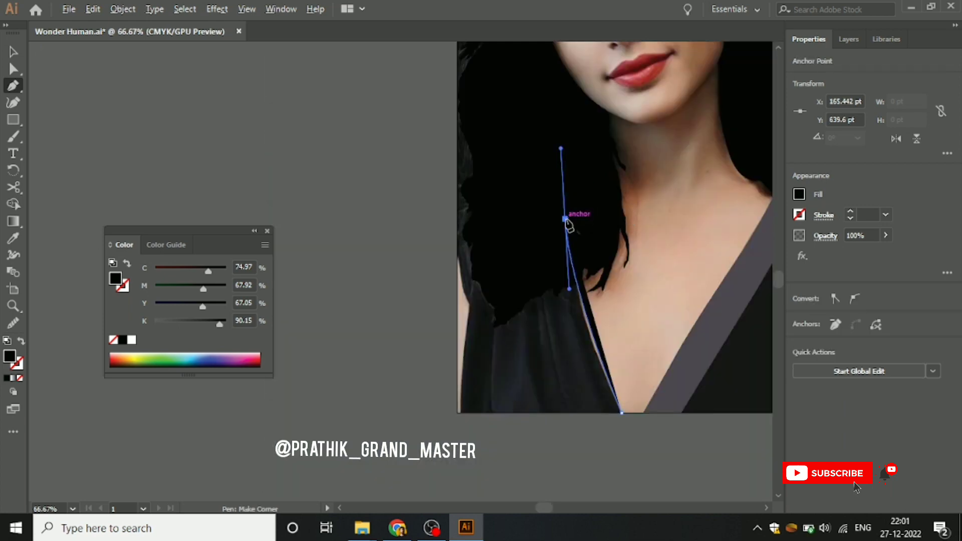
{"action": "scroll", "coordinate": [584, 266], "scroll_direction": "up", "scroll_amount": 1}
{"action": "scroll", "coordinate": [581, 260], "scroll_direction": "up", "scroll_amount": 1}
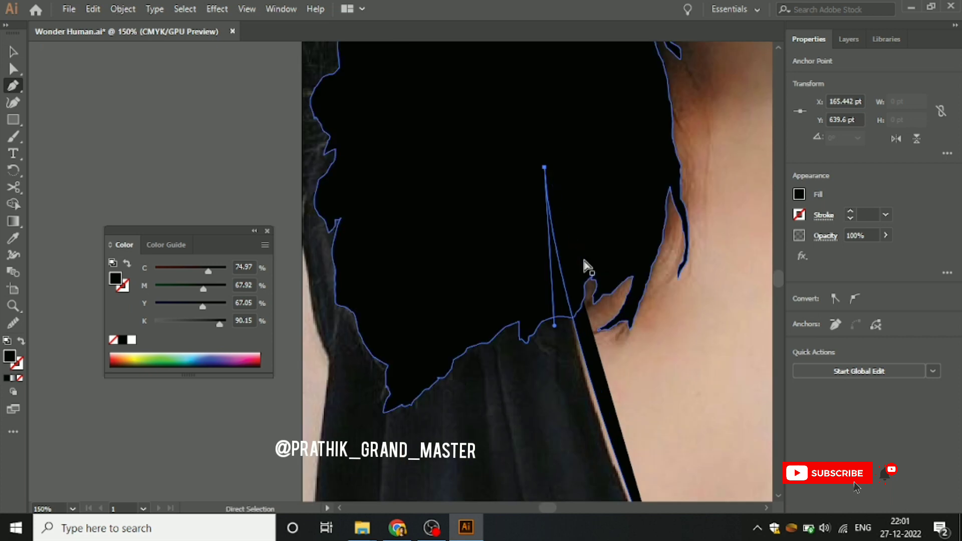
{"action": "left_click", "coordinate": [20, 378]}
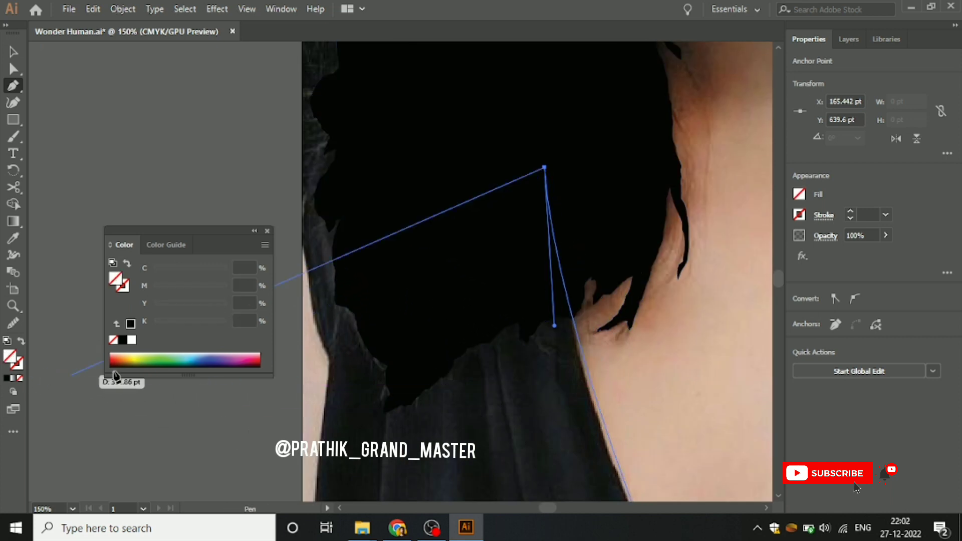
Continue the outline leftward under the hair to the artboard's left edge
{"action": "mouse_move", "coordinate": [369, 311]}
{"action": "left_mouse_down"}
{"action": "mouse_move", "coordinate": [427, 216]}
{"action": "mouse_move", "coordinate": [441, 366]}
{"action": "left_mouse_up"}
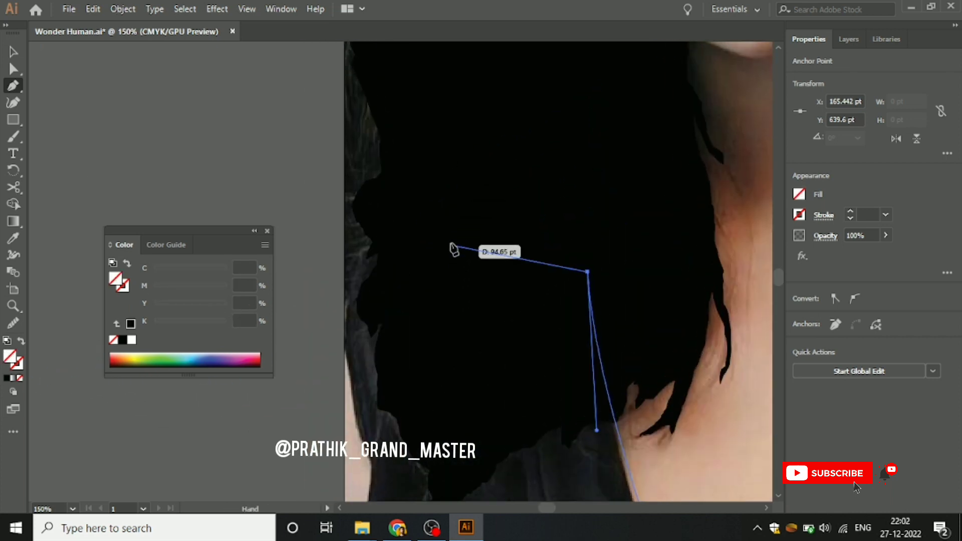
{"action": "left_click", "coordinate": [451, 243]}
{"action": "left_click", "coordinate": [430, 240]}
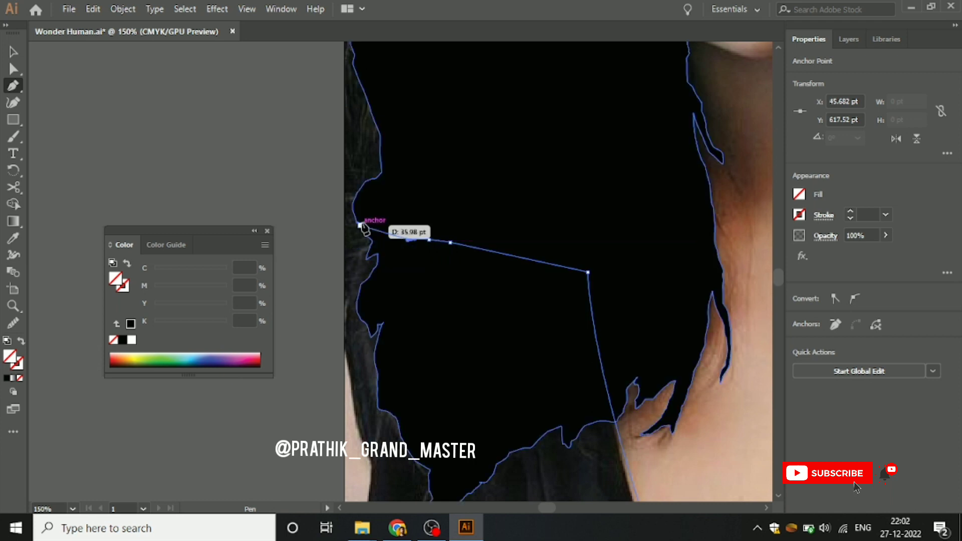
{"action": "left_click", "coordinate": [362, 211]}
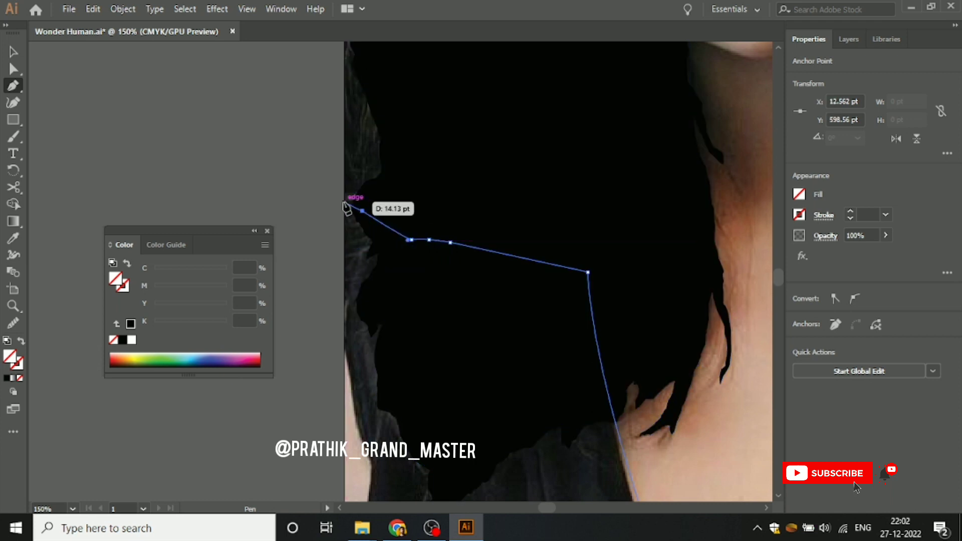
{"action": "left_click", "coordinate": [344, 202]}
Run the outline down the left edge and shoulder to the artboard's bottom edge
{"action": "left_click_drag", "start_coordinate": [351, 211], "coordinate": [398, 154]}
{"action": "left_click", "coordinate": [392, 295]}
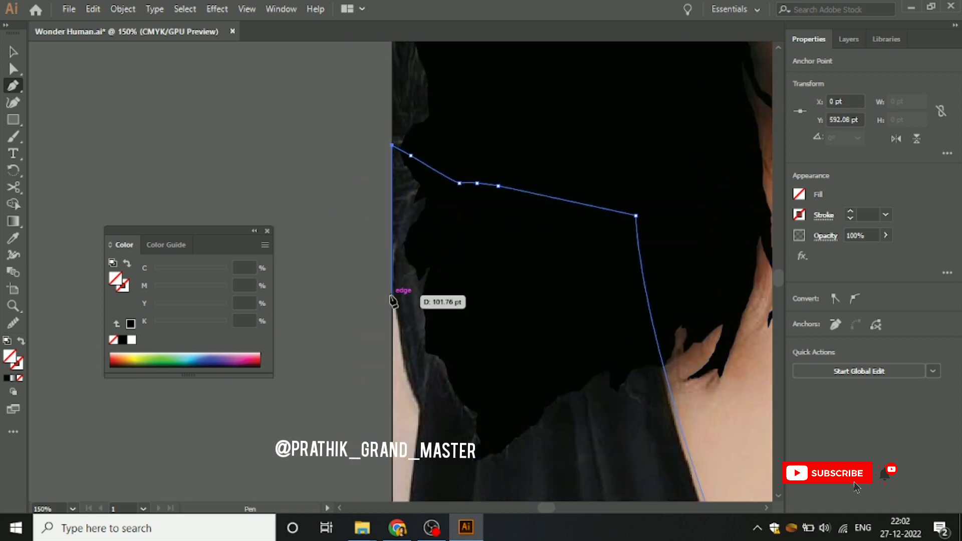
{"action": "key", "text": "ctrl+plus"}
{"action": "scroll", "coordinate": [458, 251], "scroll_direction": "down", "scroll_amount": 3}
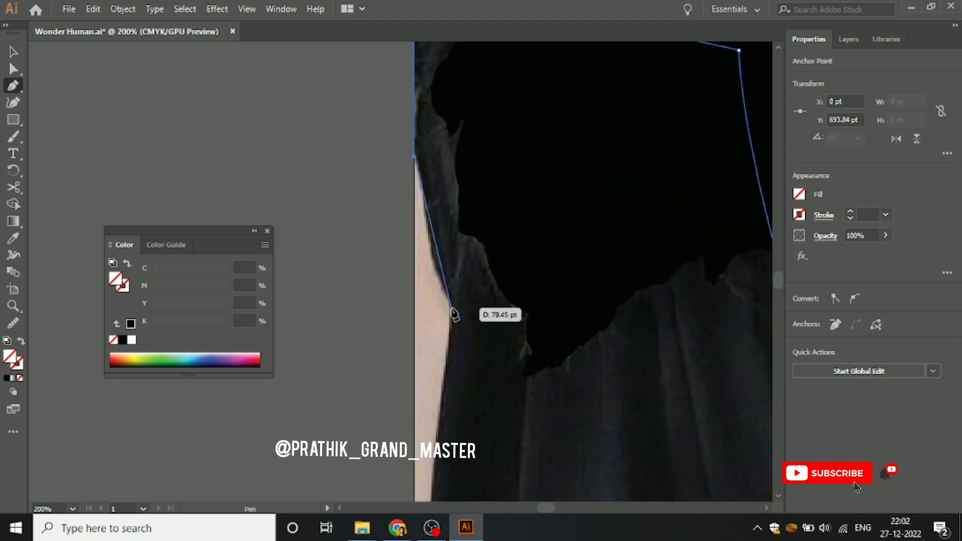
{"action": "left_click_drag", "start_coordinate": [452, 307], "coordinate": [461, 309]}
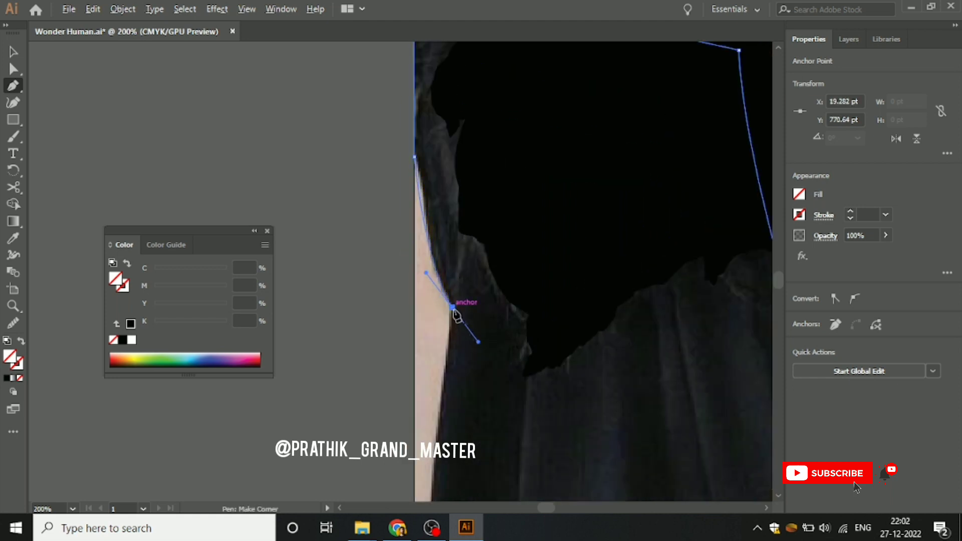
{"action": "left_click_drag", "start_coordinate": [480, 394], "coordinate": [480, 216]}
{"action": "key", "text": "ctrl+minus"}
{"action": "left_click_drag", "start_coordinate": [465, 257], "coordinate": [460, 368]}
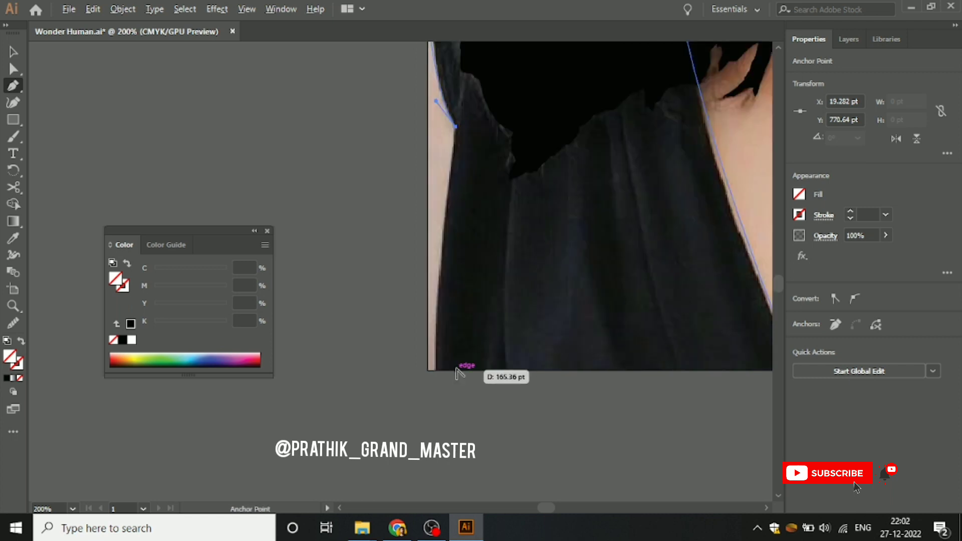
{"action": "left_click", "coordinate": [435, 370]}
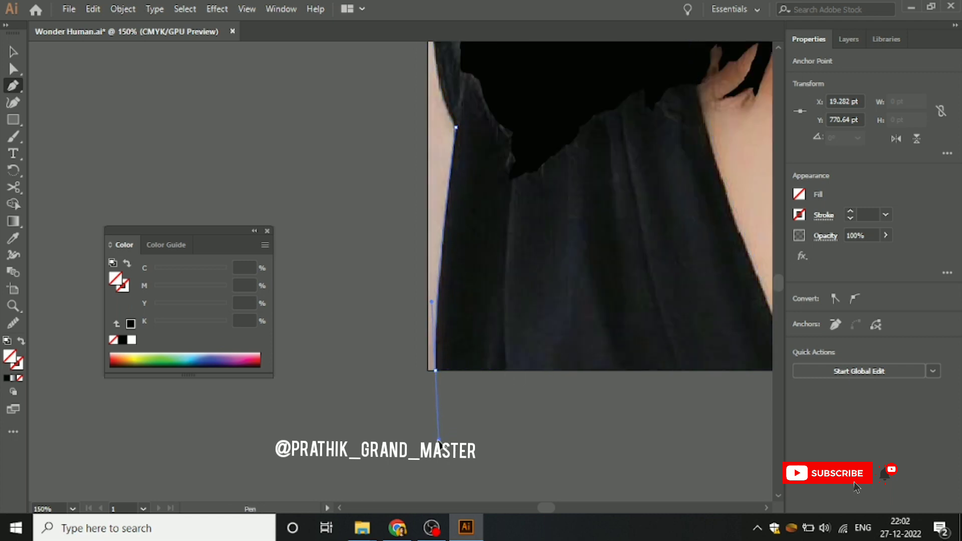
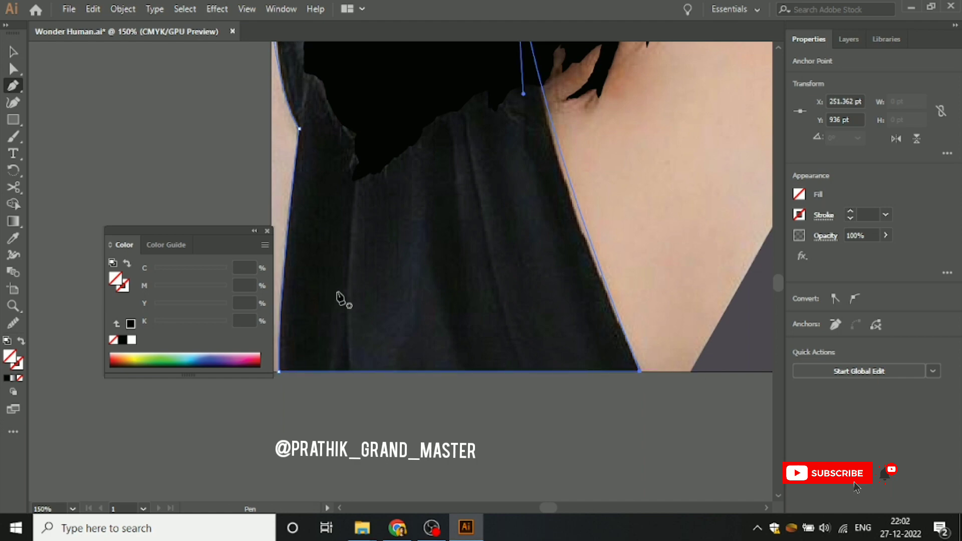
Draw a curved two-point fold line from the top of the dark shirt to its bottom edge
{"action": "left_click", "coordinate": [14, 52]}
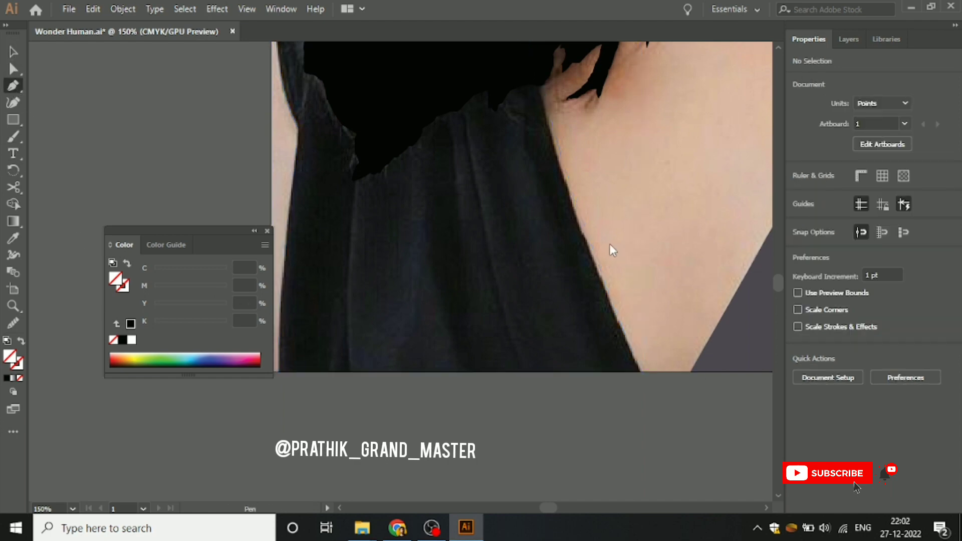
{"action": "scroll", "coordinate": [612, 249], "scroll_direction": "up", "scroll_amount": 5}
{"action": "left_click", "coordinate": [449, 169]}
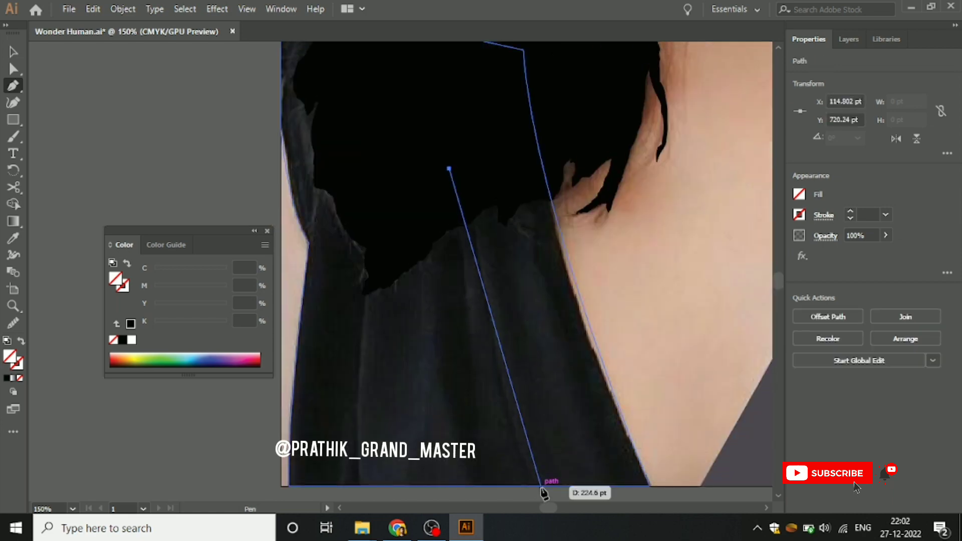
{"action": "left_click_drag", "start_coordinate": [541, 484], "coordinate": [593, 523]}
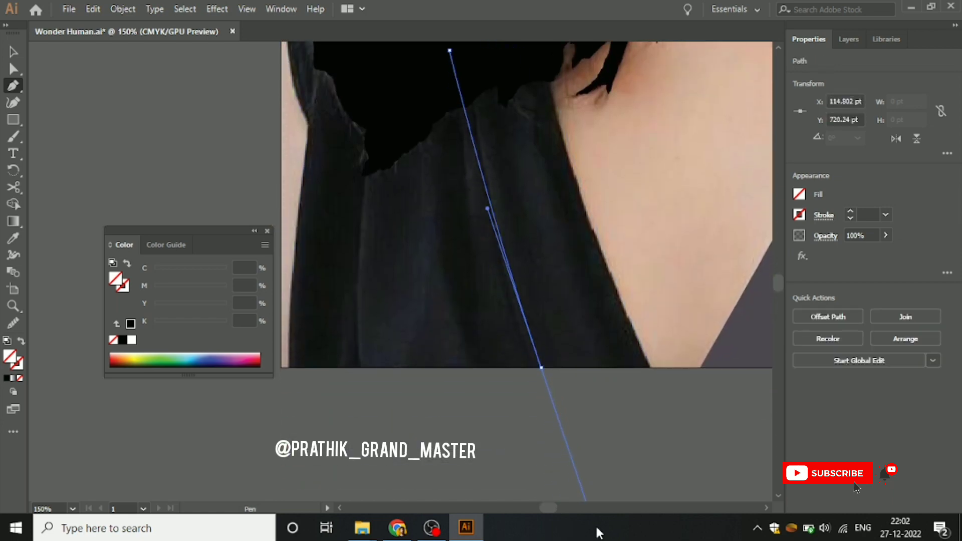
{"action": "key", "text": "ctrl+z"}
{"action": "left_click_drag", "start_coordinate": [549, 368], "coordinate": [617, 472]}
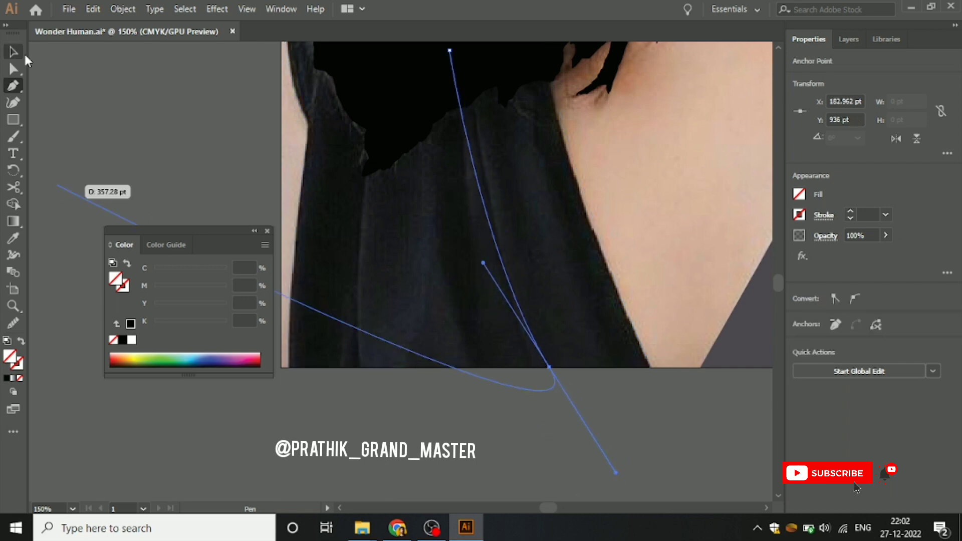
{"action": "left_click", "coordinate": [14, 50]}
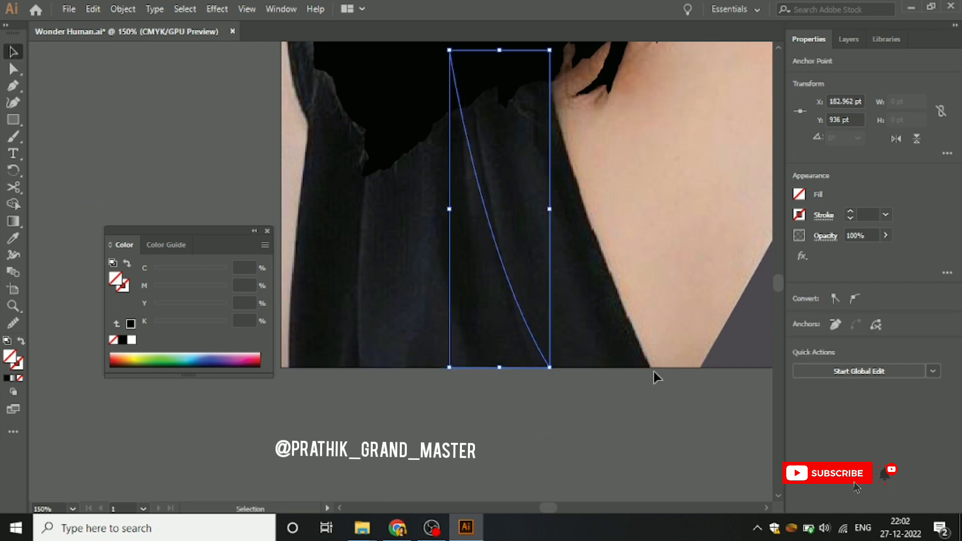
Give the fold curve a 3 pt dark grey #282828 stroke with tapered Width Profile 1
{"action": "left_click", "coordinate": [800, 215]}
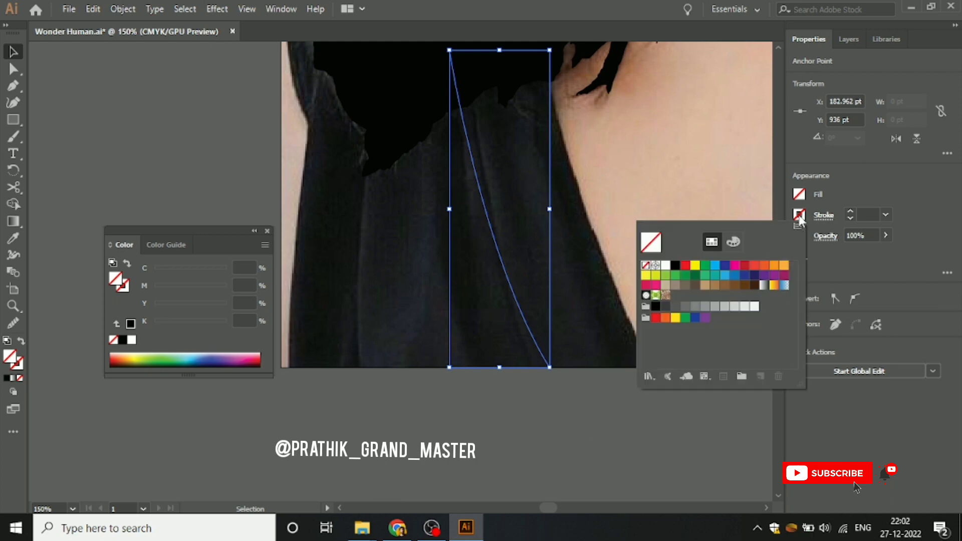
{"action": "left_click", "coordinate": [676, 266]}
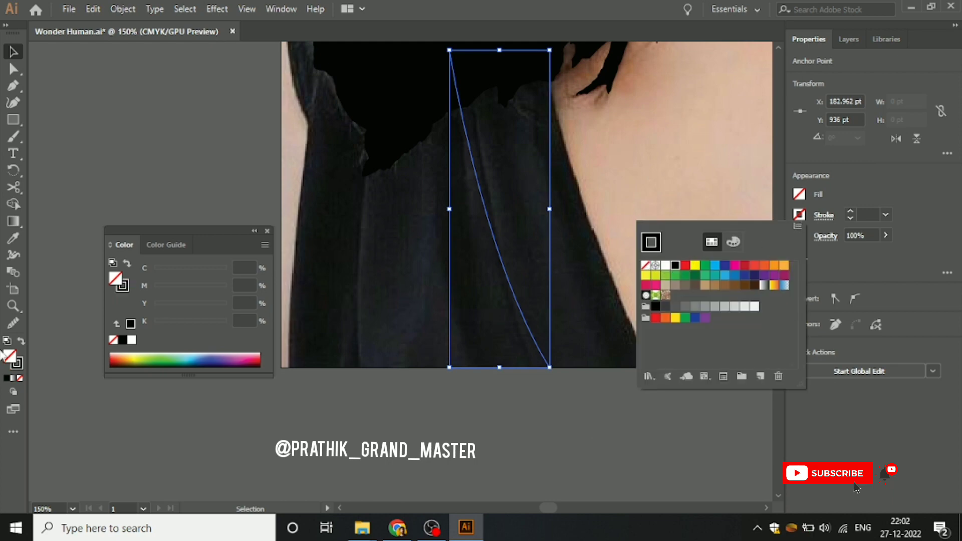
{"action": "double_click", "coordinate": [17, 364]}
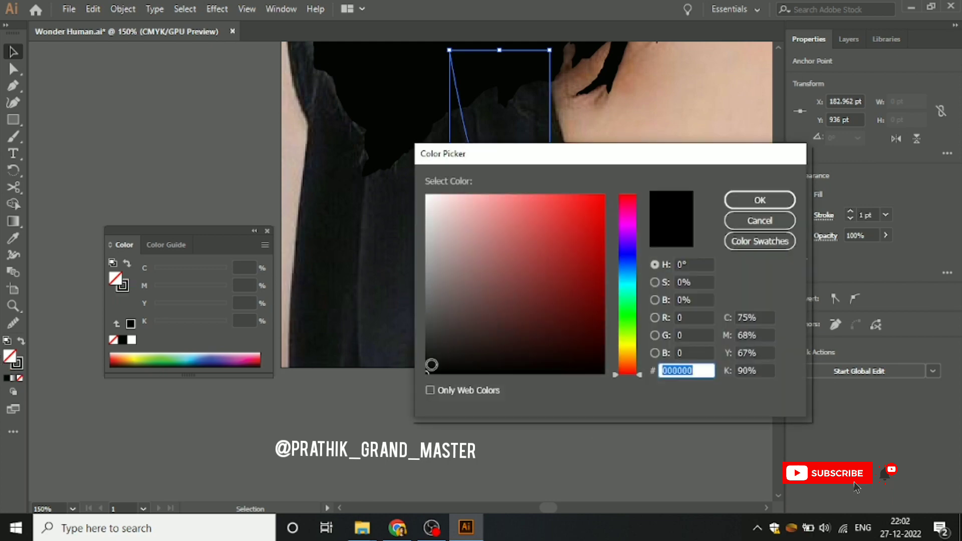
{"action": "left_click_drag", "start_coordinate": [432, 365], "coordinate": [417, 345]}
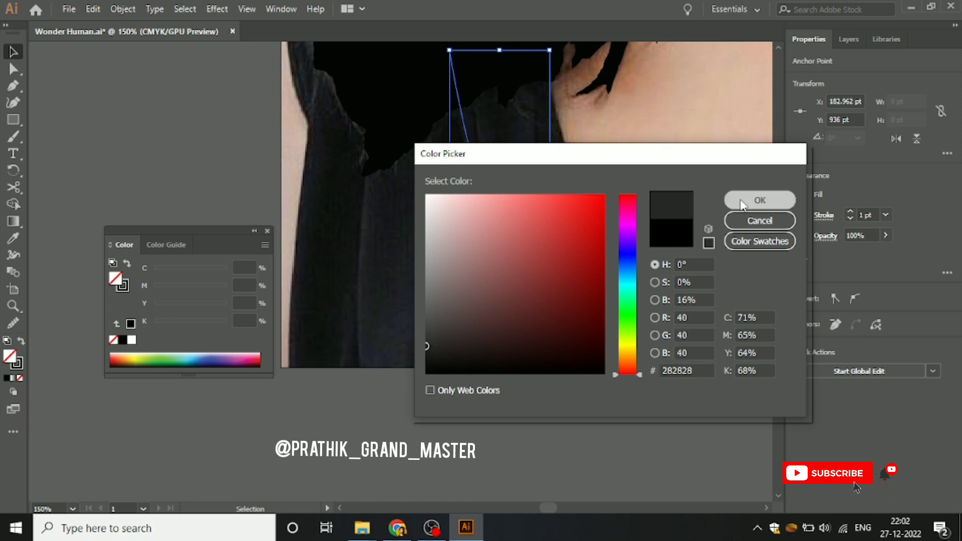
{"action": "left_click", "coordinate": [760, 199]}
{"action": "left_click", "coordinate": [849, 212]}
{"action": "left_click", "coordinate": [849, 212]}
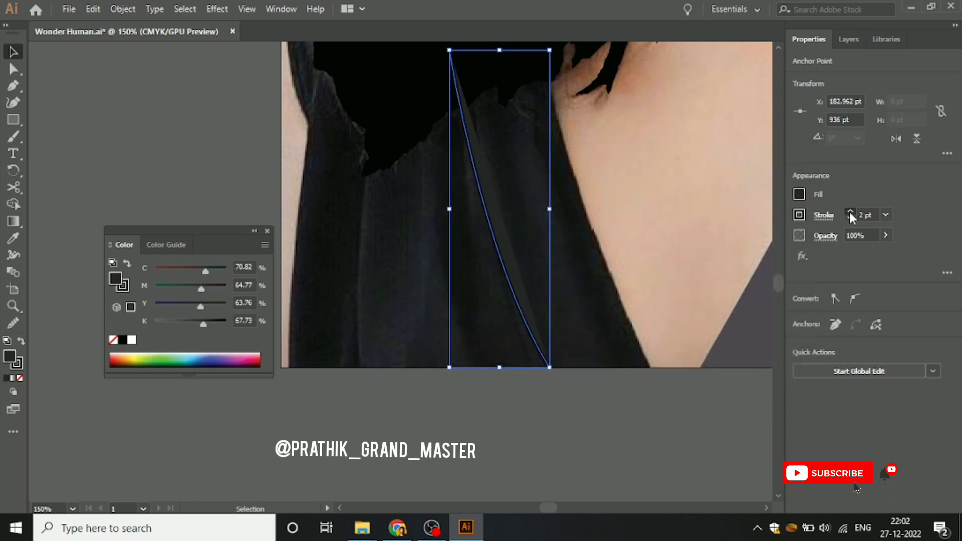
{"action": "left_click", "coordinate": [823, 215]}
{"action": "left_click", "coordinate": [788, 435]}
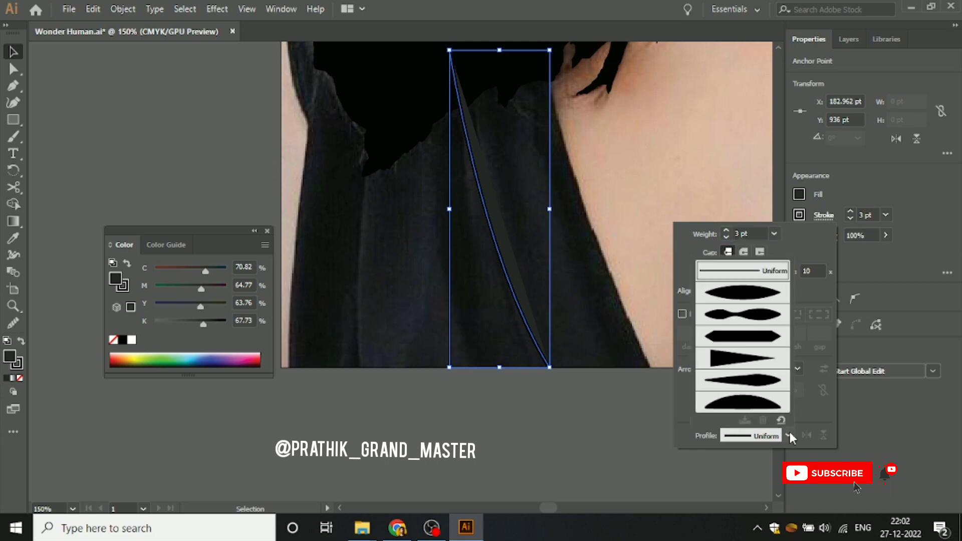
{"action": "left_click", "coordinate": [732, 293]}
{"action": "key", "text": "Escape"}
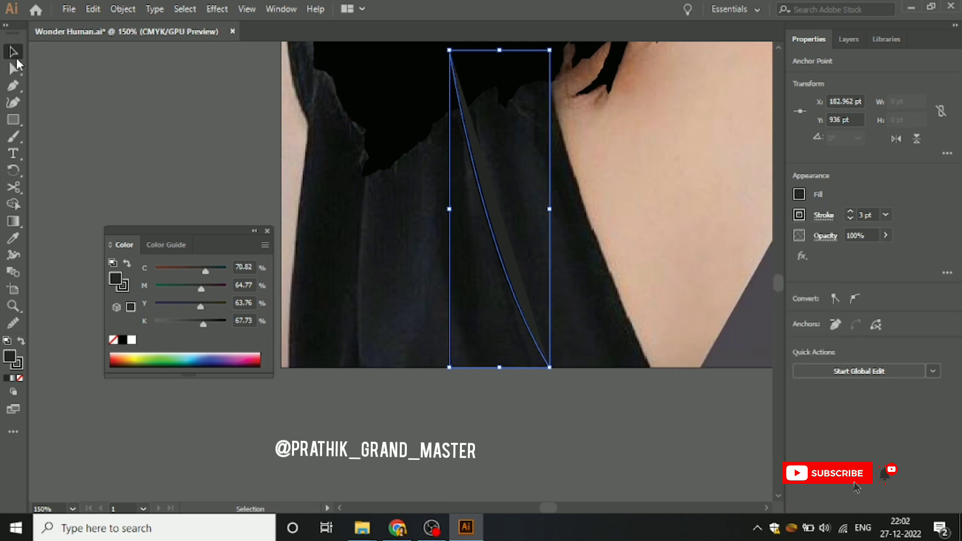
Fill the dark top shape with a near-black colour sampled with the Eyedropper
{"action": "left_click", "coordinate": [125, 89]}
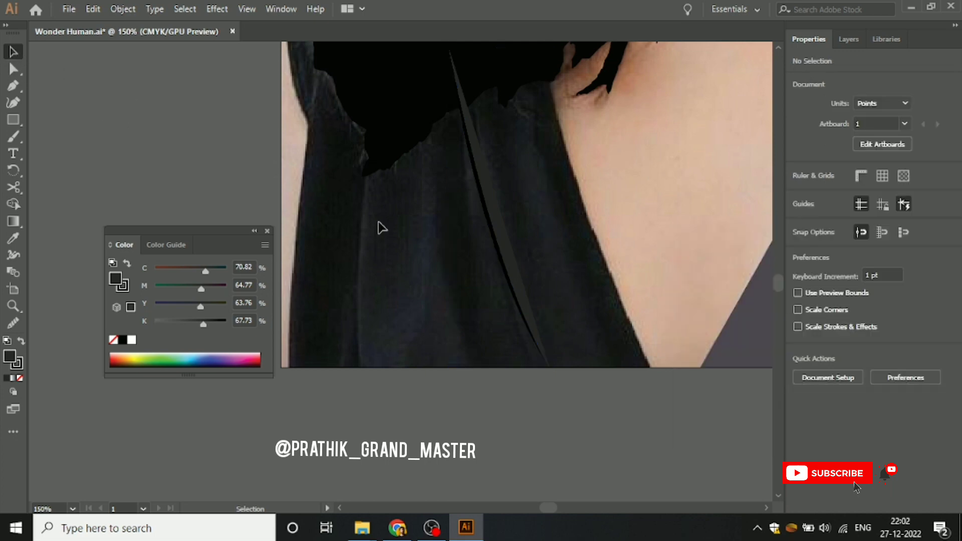
{"action": "left_click", "coordinate": [415, 368]}
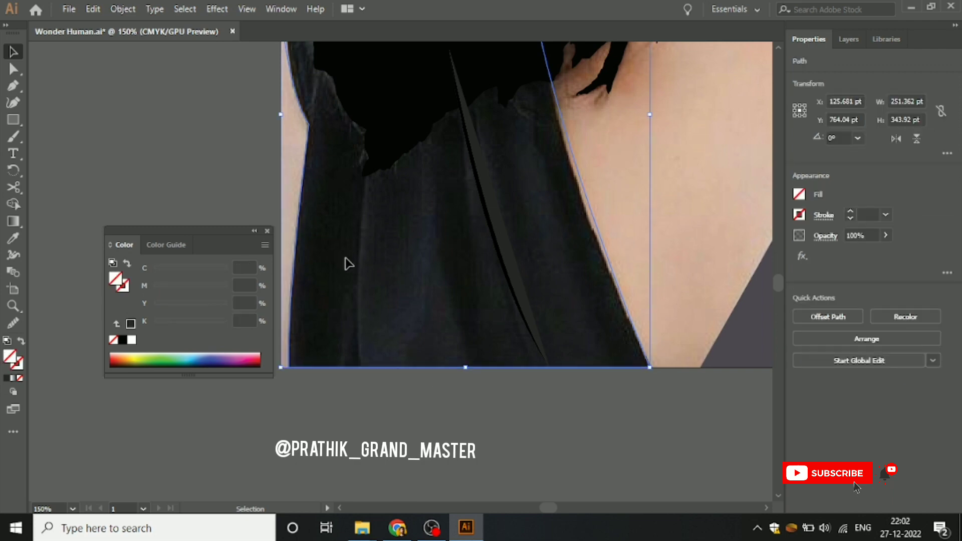
{"action": "left_click", "coordinate": [13, 238]}
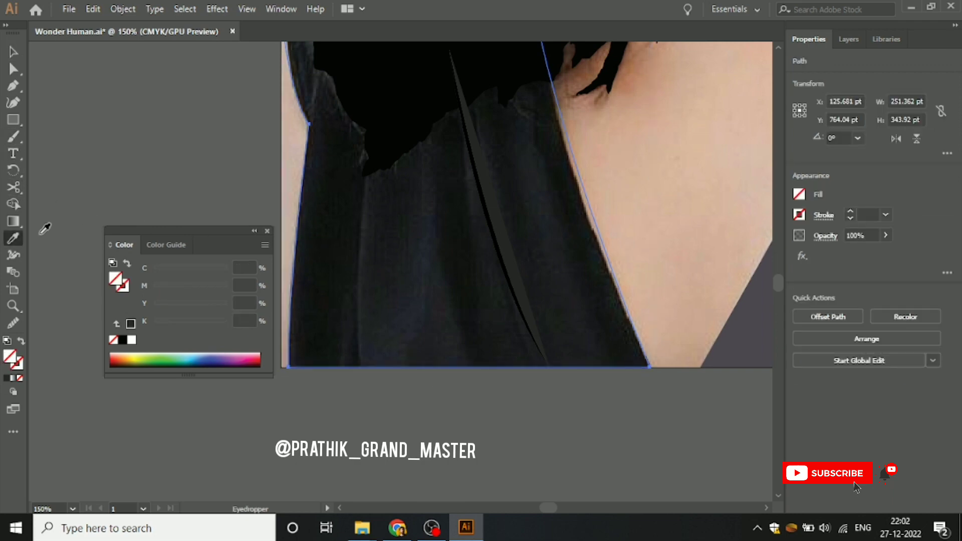
{"action": "scroll", "coordinate": [651, 296], "scroll_direction": "right", "scroll_amount": 5}
{"action": "left_click", "coordinate": [637, 292]}
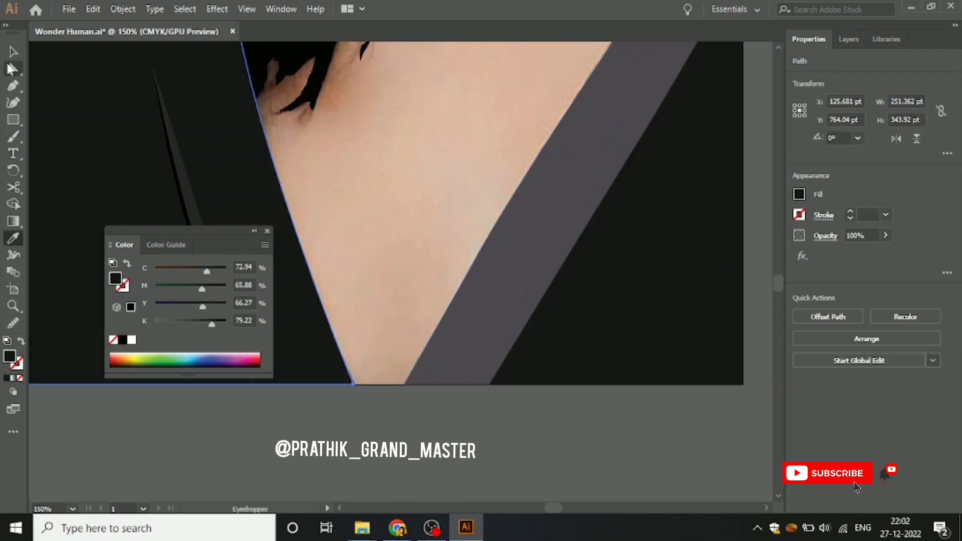
{"action": "left_click", "coordinate": [14, 52]}
{"action": "left_click", "coordinate": [368, 482]}
{"action": "key", "text": "ctrl+minus"}
{"action": "key", "text": "ctrl+minus"}
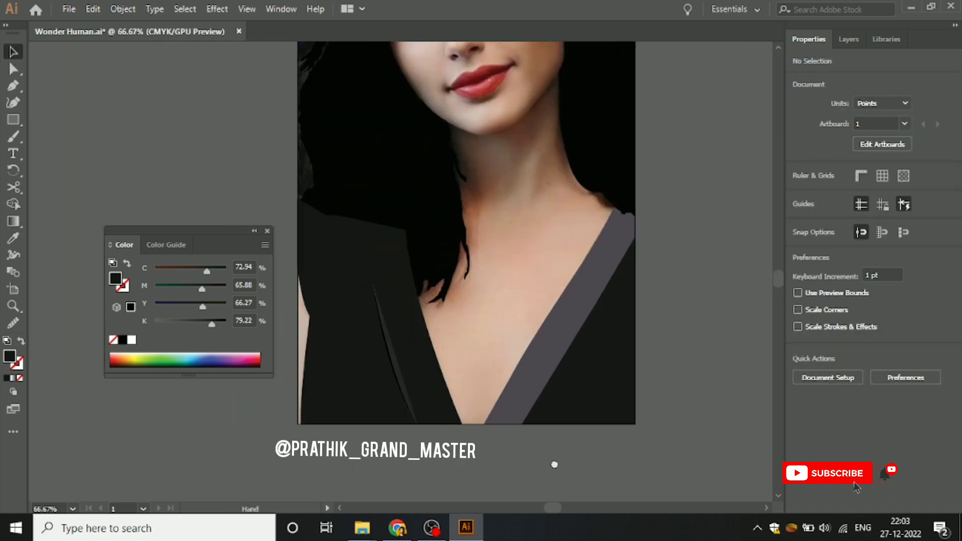
Set the fold curve's fill to None
{"action": "scroll", "coordinate": [554, 461], "scroll_direction": "left", "scroll_amount": 3}
{"action": "left_click", "coordinate": [483, 374]}
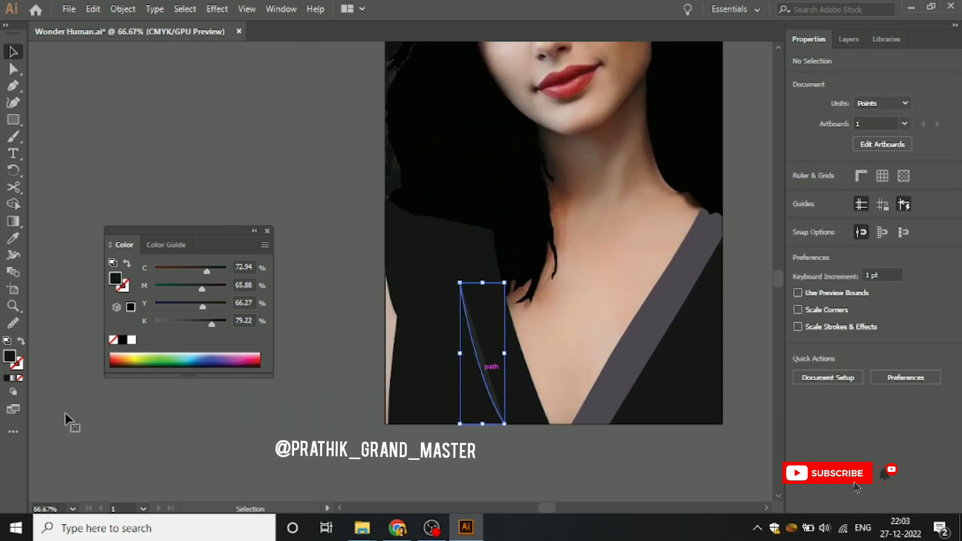
{"action": "left_click", "coordinate": [19, 378]}
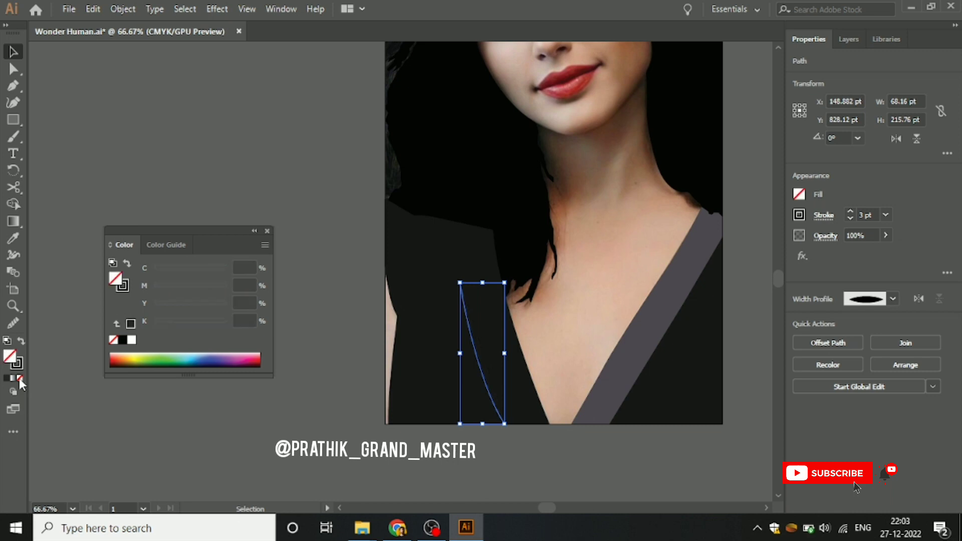
{"action": "key", "text": "ctrl+shift+a"}
{"action": "scroll", "coordinate": [483, 379], "scroll_direction": "up", "scroll_amount": 1, "text": "alt"}
{"action": "left_click", "coordinate": [482, 370]}
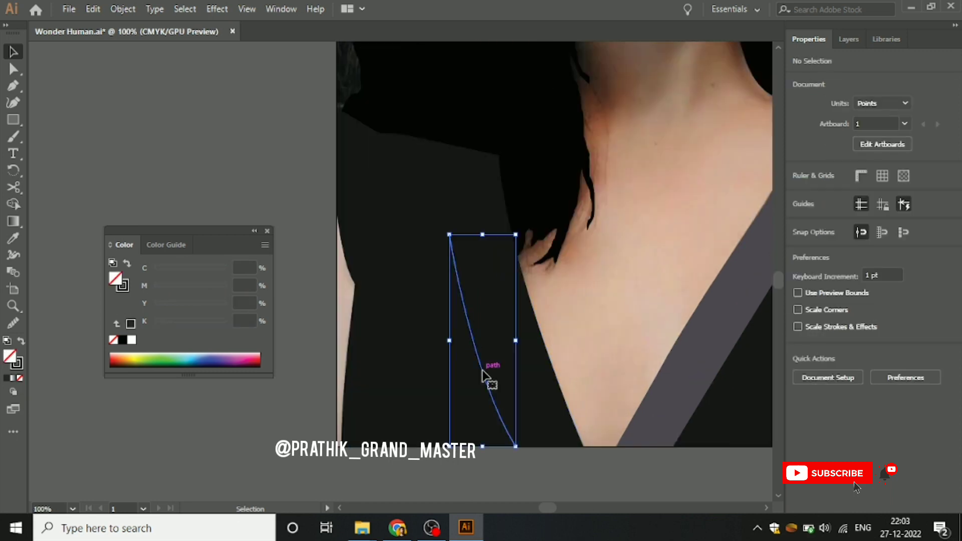
{"action": "key", "text": "ctrl+shift+a"}
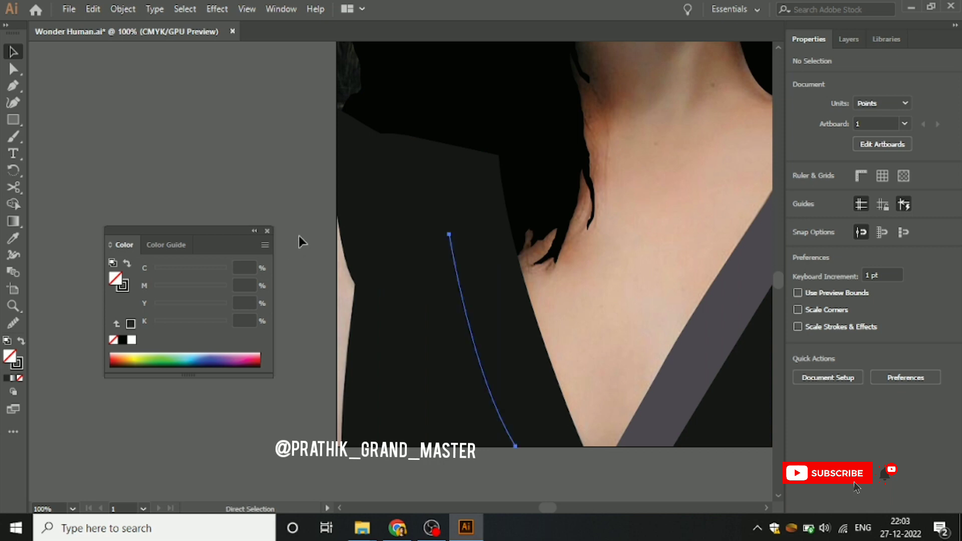
Alt-drag two copies of the fold curve beside it and shorten each copy
{"action": "left_click_drag", "start_coordinate": [475, 328], "coordinate": [450, 376]}
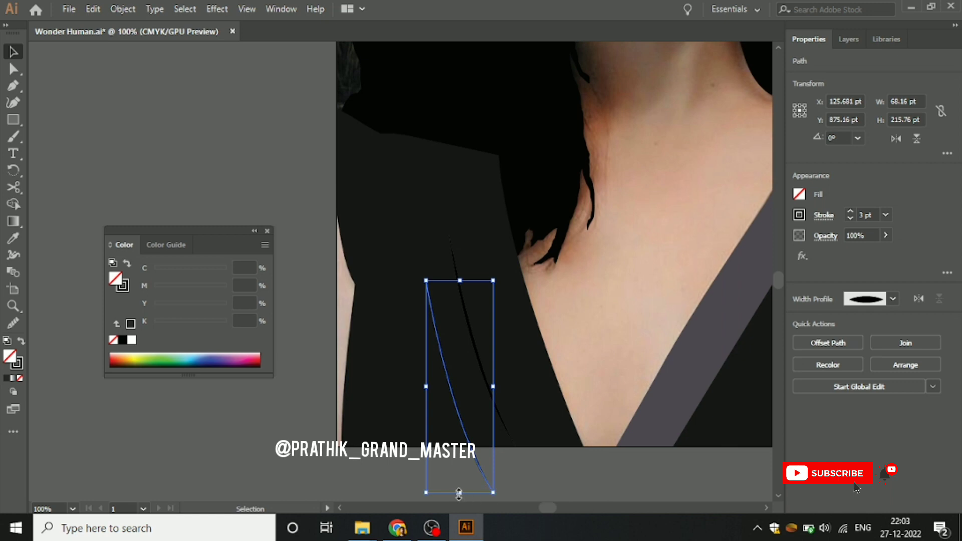
{"action": "left_click_drag", "start_coordinate": [459, 493], "coordinate": [461, 445]}
{"action": "left_click", "coordinate": [511, 474]}
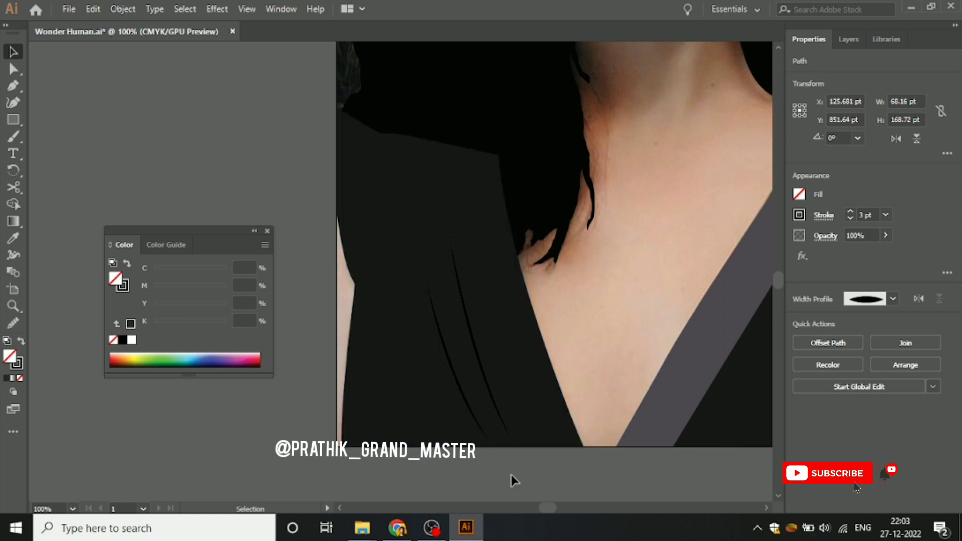
{"action": "left_click_drag", "start_coordinate": [456, 379], "coordinate": [429, 418]}
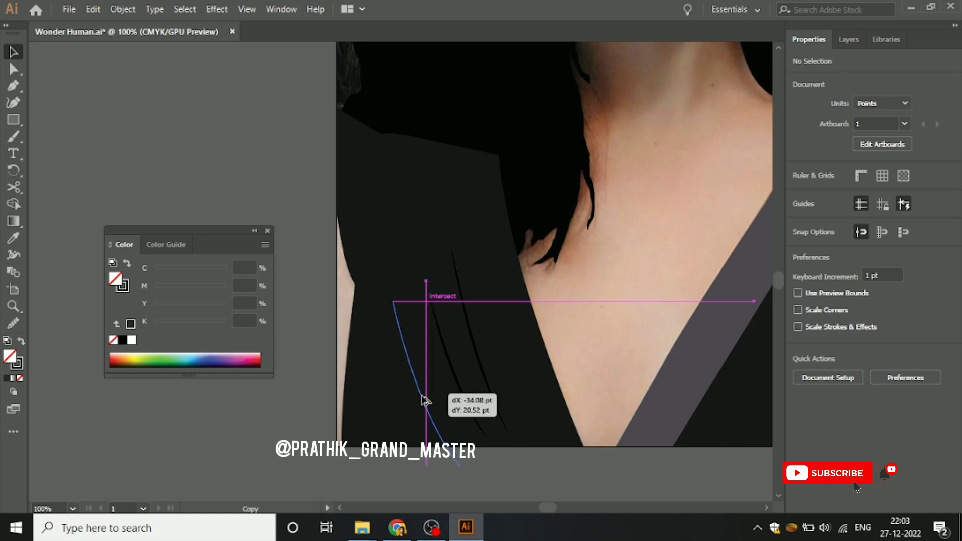
{"action": "left_click", "coordinate": [458, 485]}
{"action": "left_click_drag", "start_coordinate": [432, 485], "coordinate": [432, 443]}
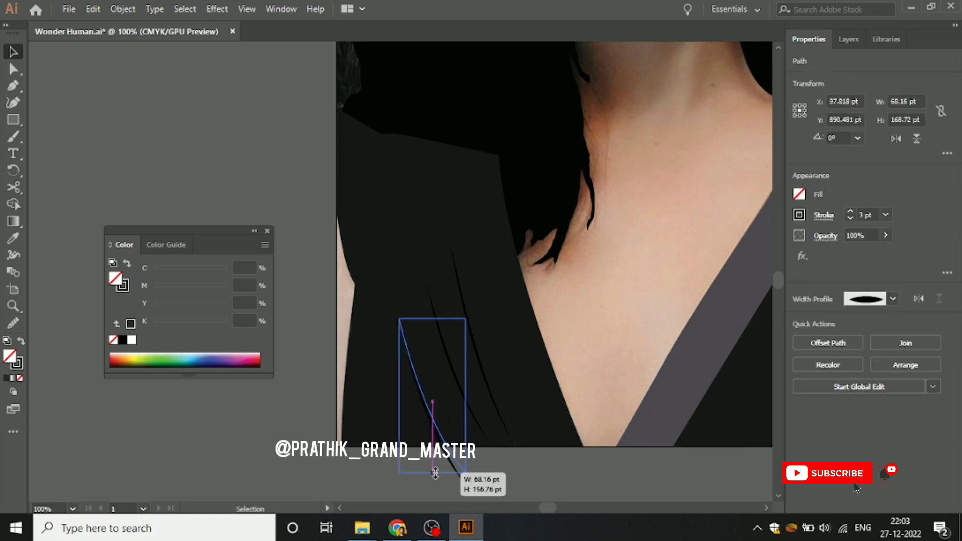
{"action": "left_click", "coordinate": [500, 493]}
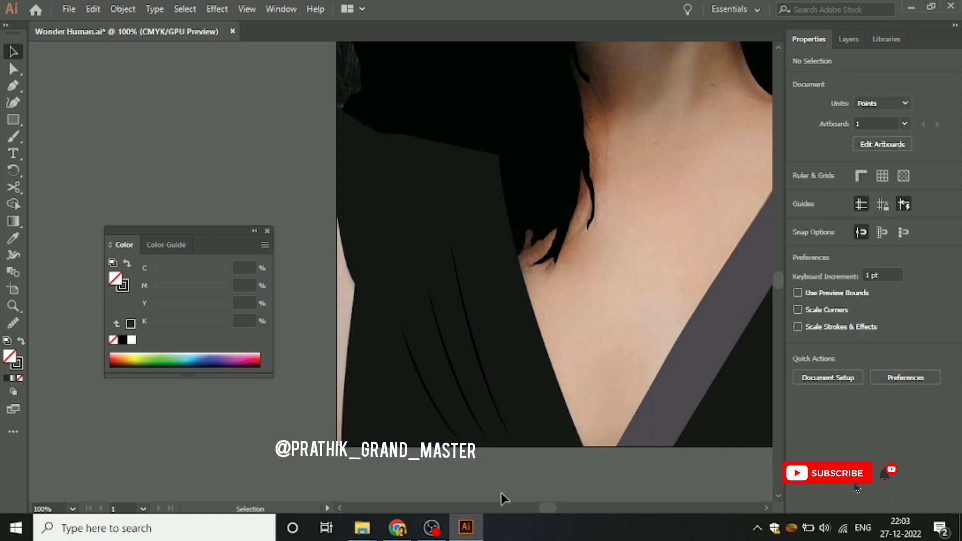
Start a Pen path along the skin strip's edge, with a sharp corner at its point
{"action": "left_click", "coordinate": [13, 86]}
{"action": "scroll", "coordinate": [380, 159], "scroll_direction": "up", "scroll_amount": 2}
{"action": "scroll", "coordinate": [418, 177], "scroll_direction": "up", "scroll_amount": 1}
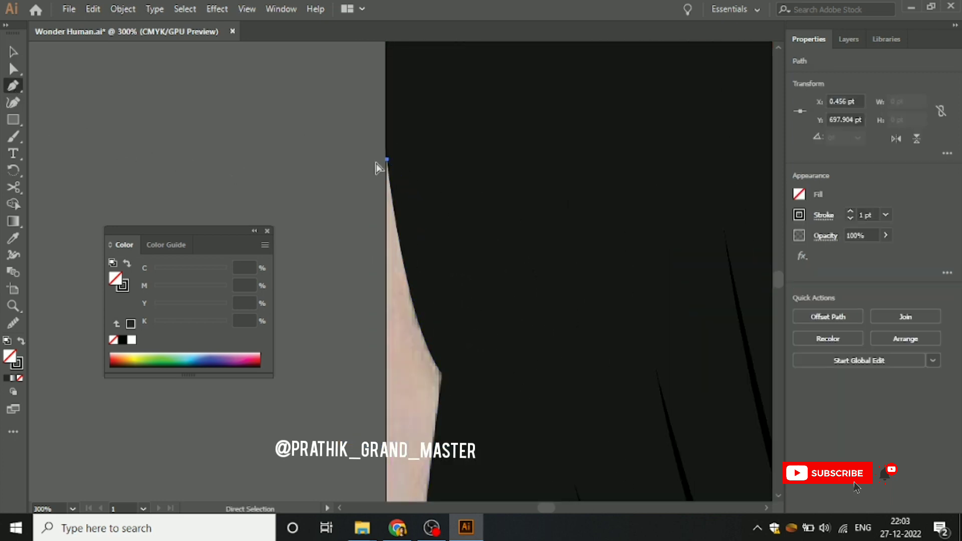
{"action": "scroll", "coordinate": [385, 165], "scroll_direction": "up", "scroll_amount": 2}
{"action": "scroll", "coordinate": [373, 169], "scroll_direction": "up", "scroll_amount": 2}
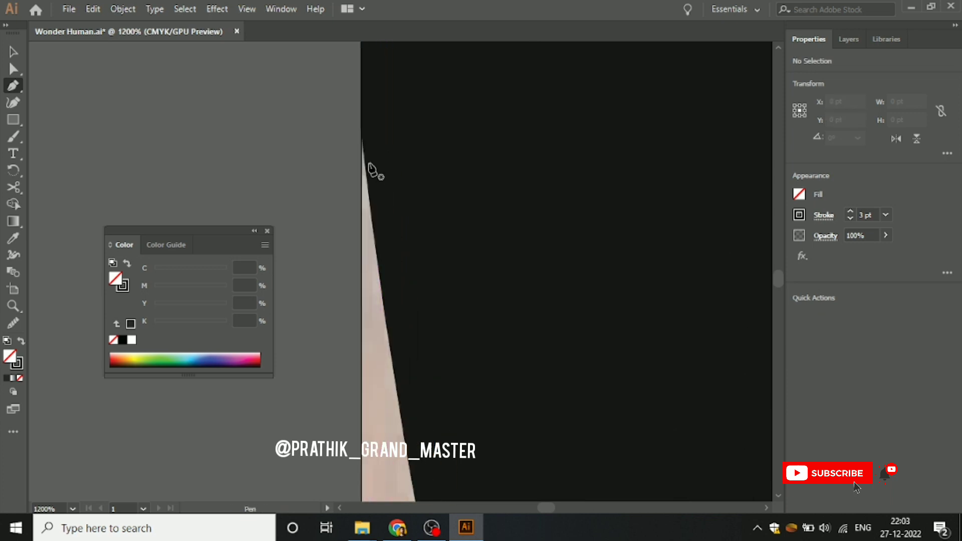
{"action": "left_click", "coordinate": [363, 135]}
{"action": "scroll", "coordinate": [381, 150], "scroll_direction": "down", "scroll_amount": 1}
{"action": "scroll", "coordinate": [409, 206], "scroll_direction": "down", "scroll_amount": 1}
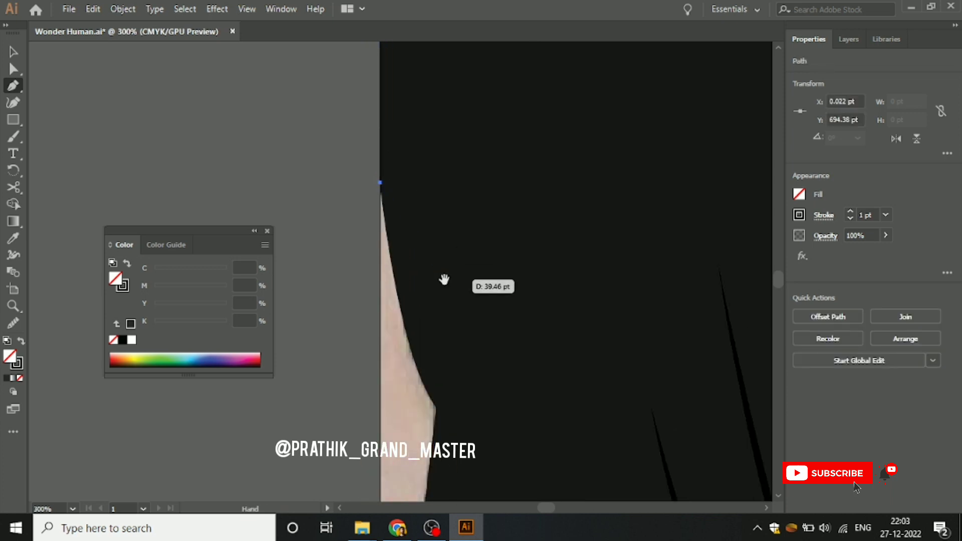
{"action": "scroll", "coordinate": [441, 280], "scroll_direction": "down", "scroll_amount": 2}
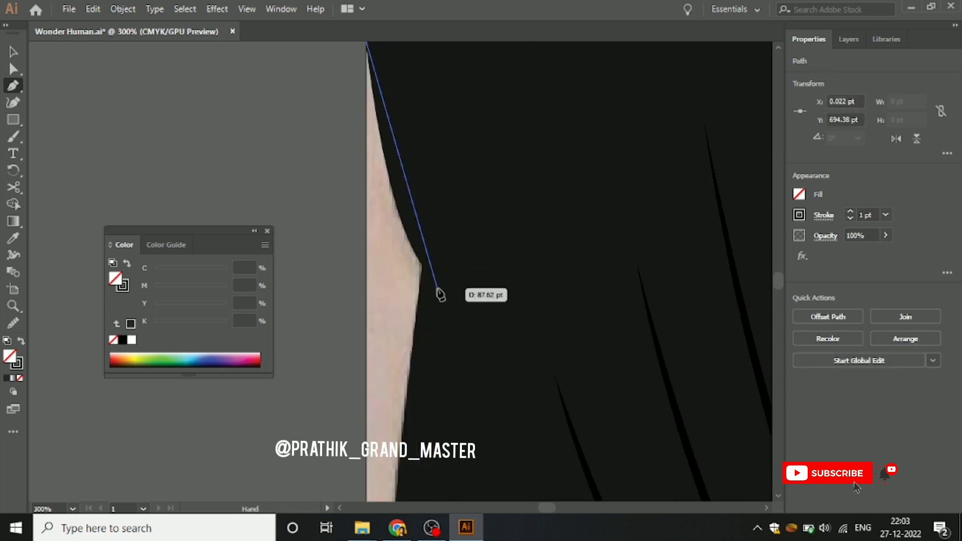
{"action": "left_click_drag", "start_coordinate": [422, 264], "coordinate": [466, 329]}
{"action": "left_click", "coordinate": [424, 266], "text": "alt"}
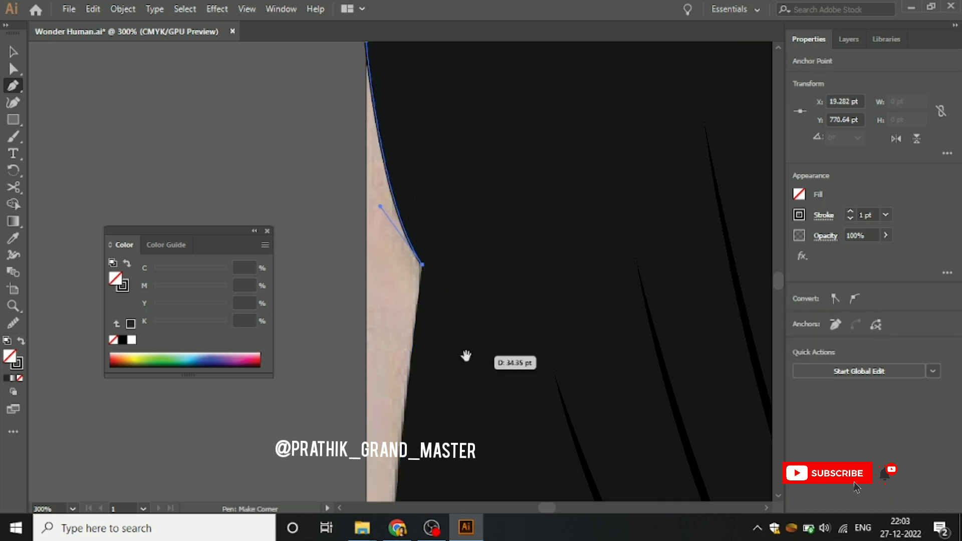
Curve the skin-strip outline down to the artboard's bottom edge and close the path
{"action": "scroll", "coordinate": [468, 339], "scroll_direction": "down", "scroll_amount": 4}
{"action": "scroll", "coordinate": [470, 323], "scroll_direction": "down", "scroll_amount": 3}
{"action": "scroll", "coordinate": [443, 369], "scroll_direction": "down", "scroll_amount": 2}
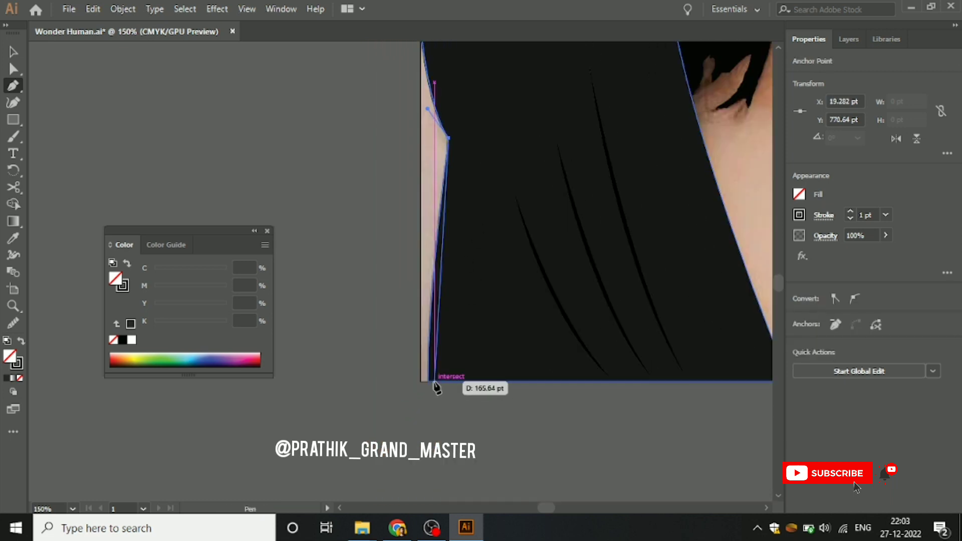
{"action": "left_click", "coordinate": [434, 381]}
{"action": "left_click_drag", "start_coordinate": [434, 381], "coordinate": [430, 390]}
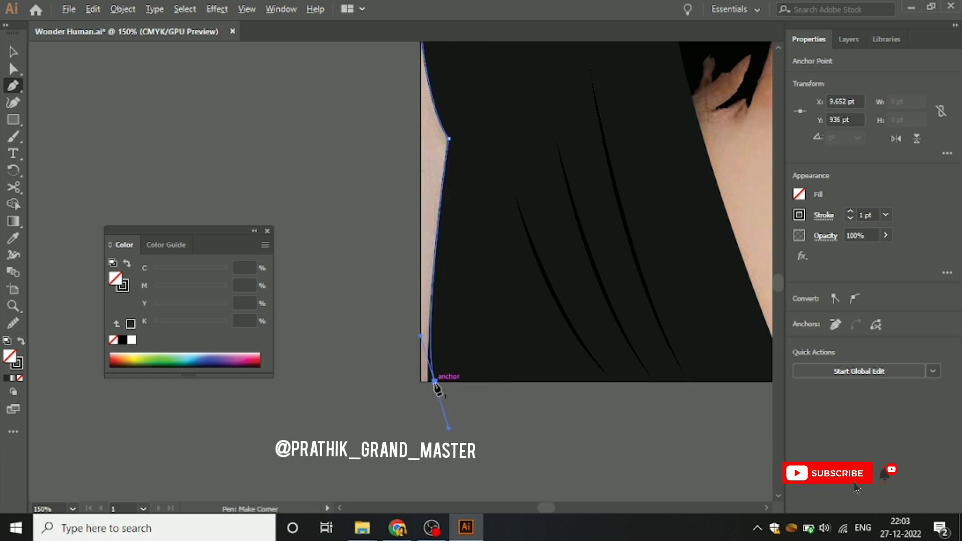
{"action": "left_click_drag", "start_coordinate": [431, 391], "coordinate": [455, 337]}
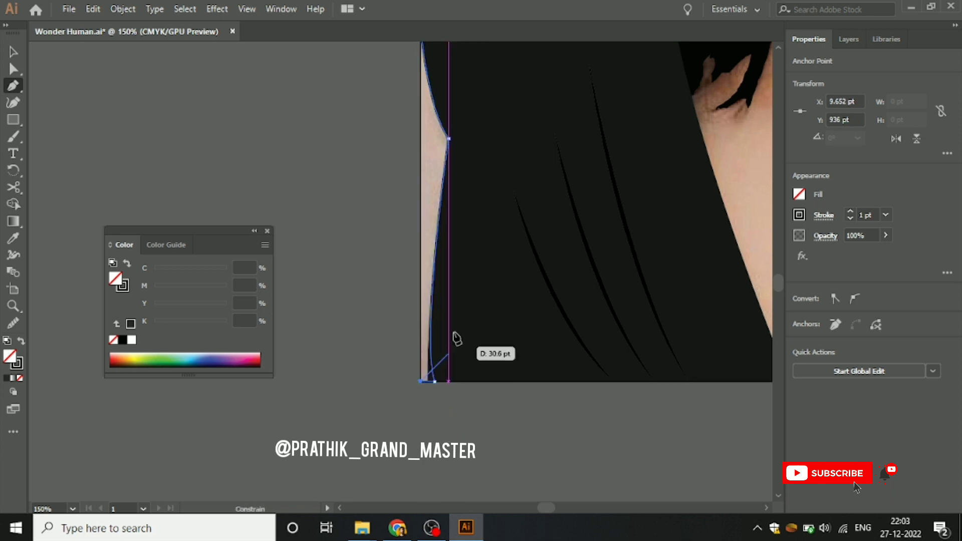
{"action": "left_click_drag", "start_coordinate": [469, 243], "coordinate": [473, 441]}
{"action": "left_click", "coordinate": [425, 225]}
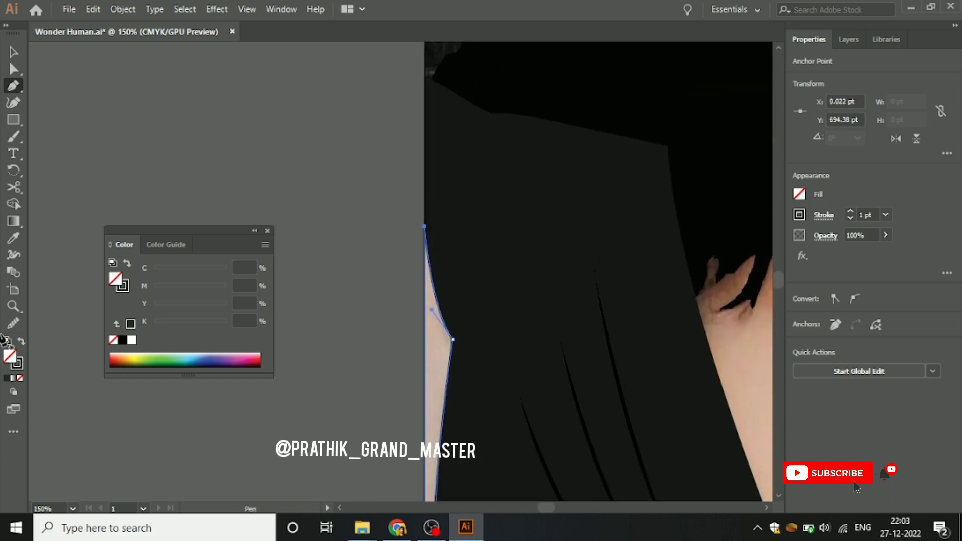
Fill the new strip shape with skin colour sampled from the photo, then select the black hair
{"action": "left_click", "coordinate": [15, 242]}
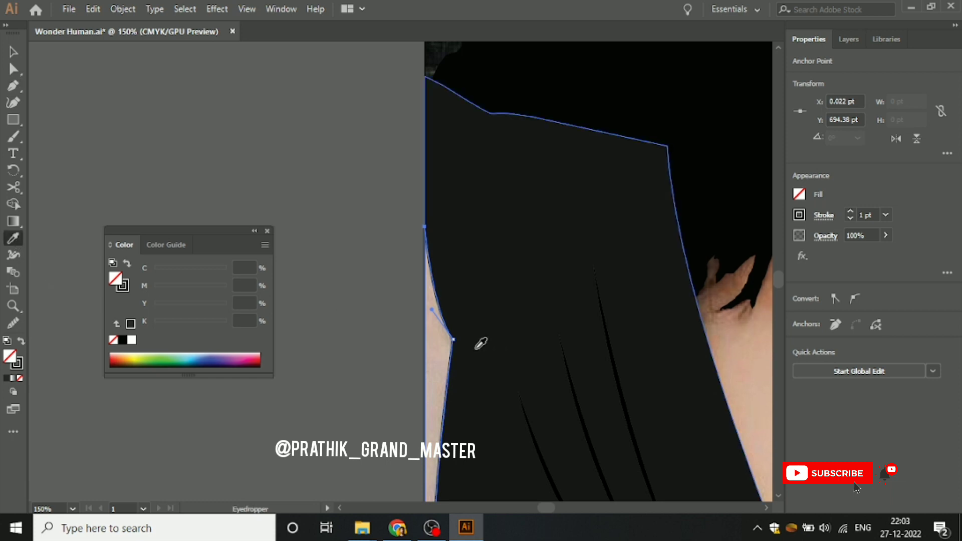
{"action": "left_click", "coordinate": [442, 348]}
{"action": "left_click", "coordinate": [8, 59]}
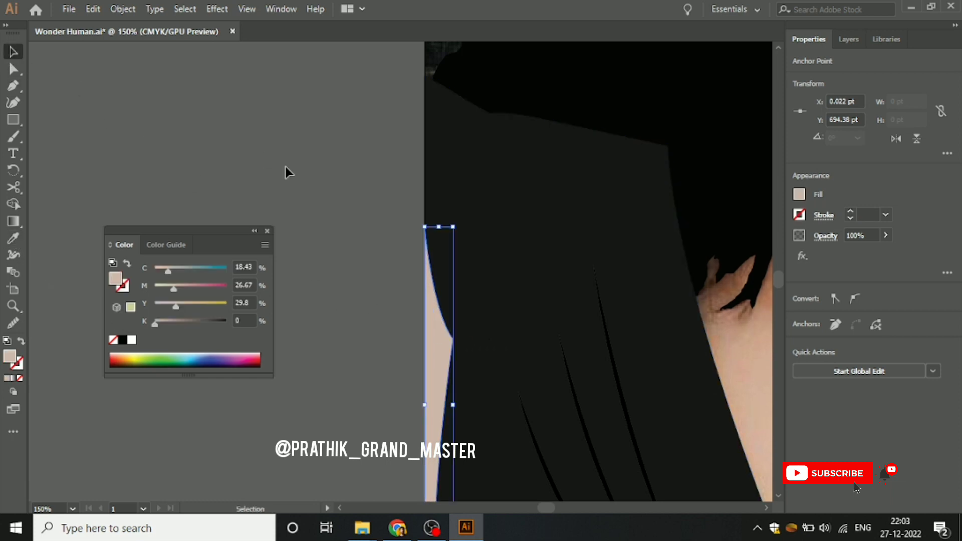
{"action": "left_click", "coordinate": [286, 166]}
{"action": "key", "text": "ctrl+minus"}
{"action": "key", "text": "ctrl+minus"}
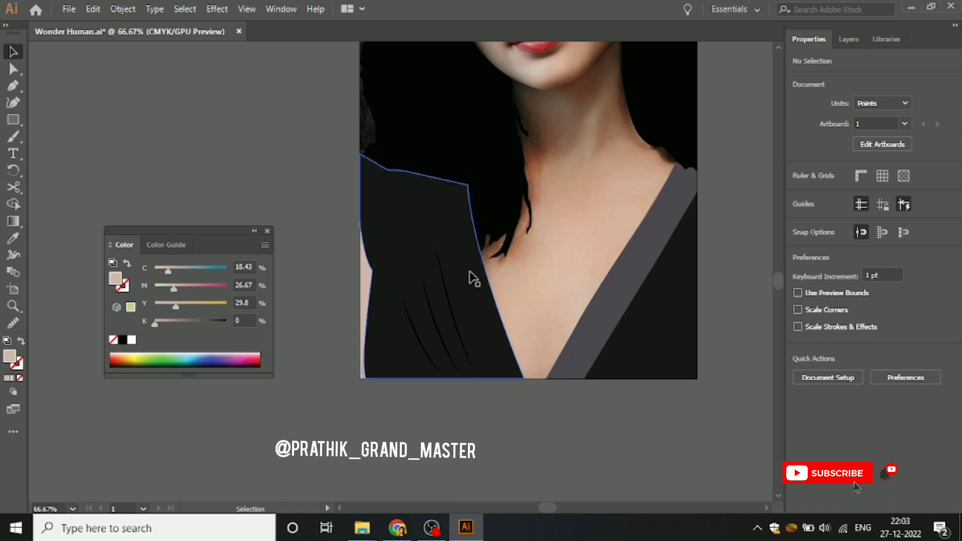
{"action": "left_click", "coordinate": [496, 195]}
Bring the black hair in front of the clothing and save the file
{"action": "key", "text": "ctrl+shift+bracketright"}
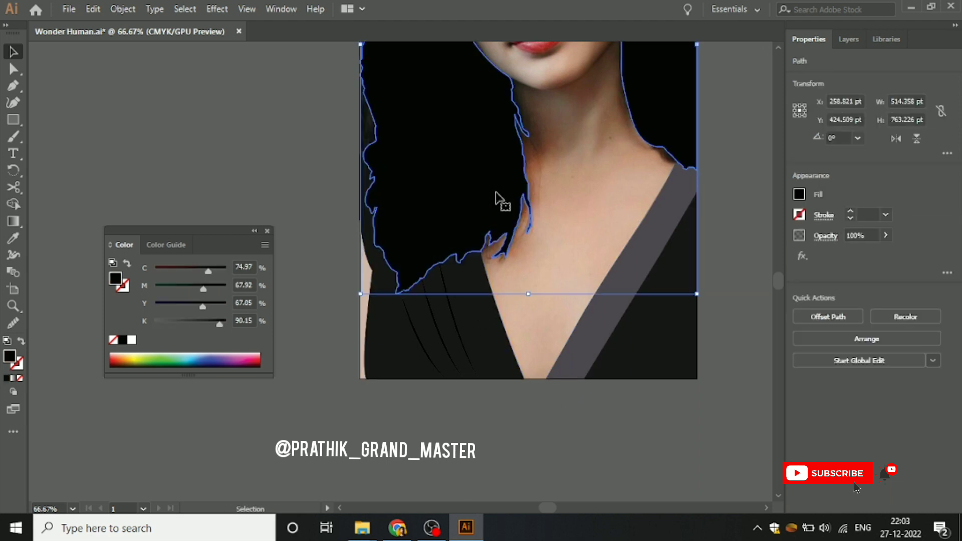
{"action": "left_click", "coordinate": [301, 175]}
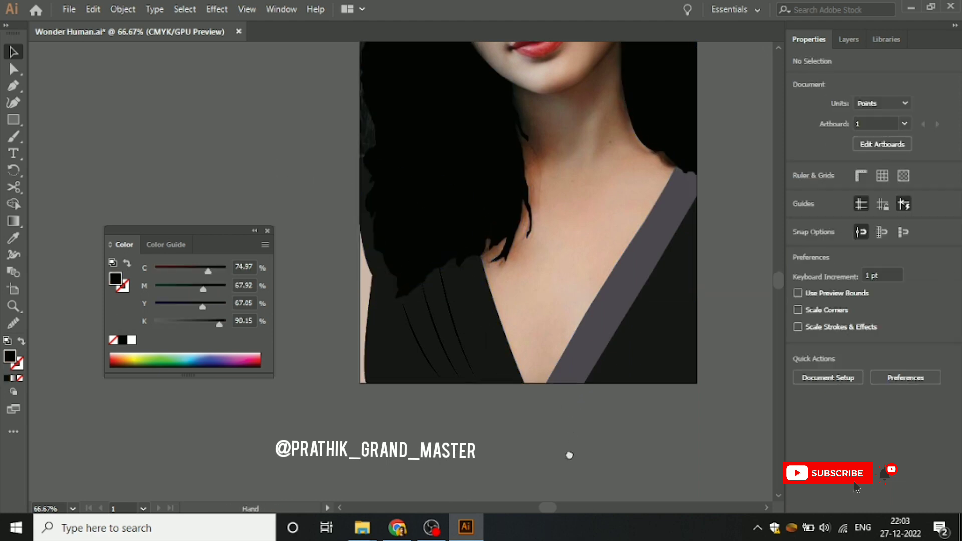
{"action": "left_click_drag", "start_coordinate": [570, 453], "coordinate": [560, 516]}
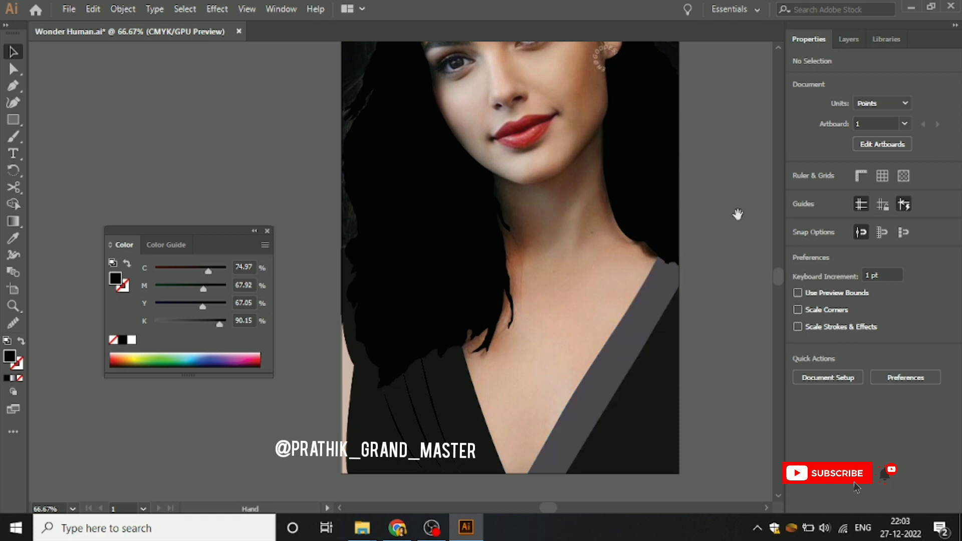
{"action": "left_click_drag", "start_coordinate": [737, 215], "coordinate": [739, 323]}
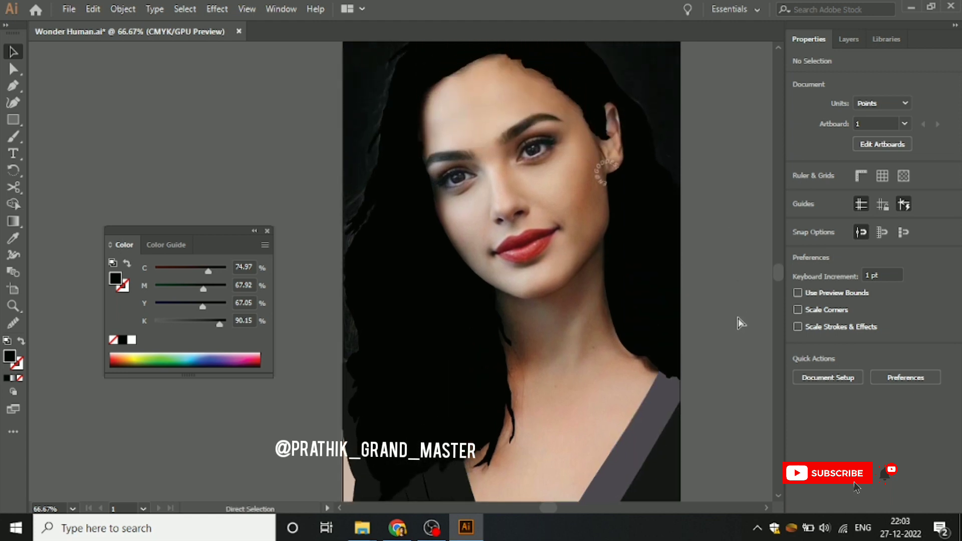
{"action": "key", "text": "ctrl+s"}
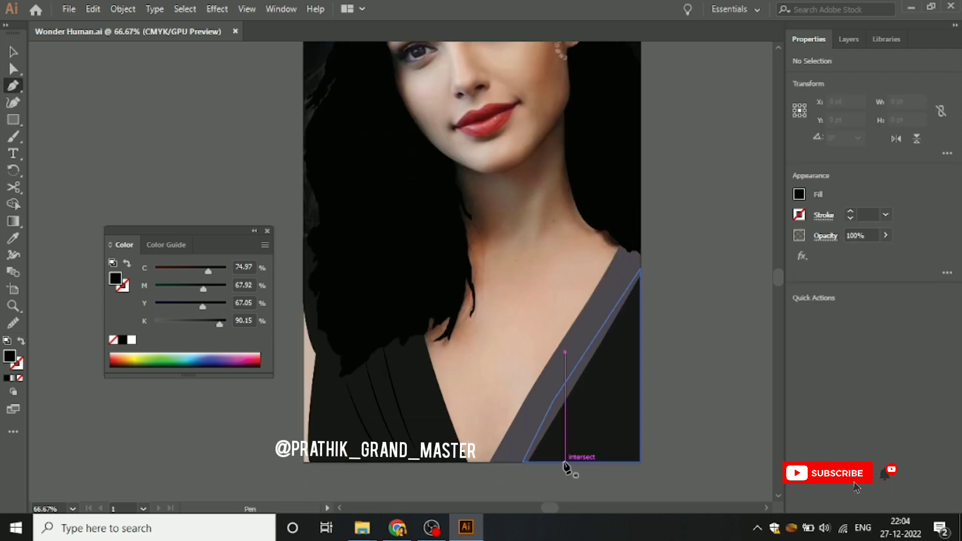
Start an outline from the bottom edge, up the strap's right edge and neck to the ear
{"action": "left_click", "coordinate": [564, 462]}
{"action": "left_click", "coordinate": [616, 383]}
{"action": "left_click", "coordinate": [628, 307]}
{"action": "left_click", "coordinate": [634, 251]}
{"action": "left_click", "coordinate": [635, 195]}
{"action": "left_click_drag", "start_coordinate": [634, 197], "coordinate": [637, 214]}
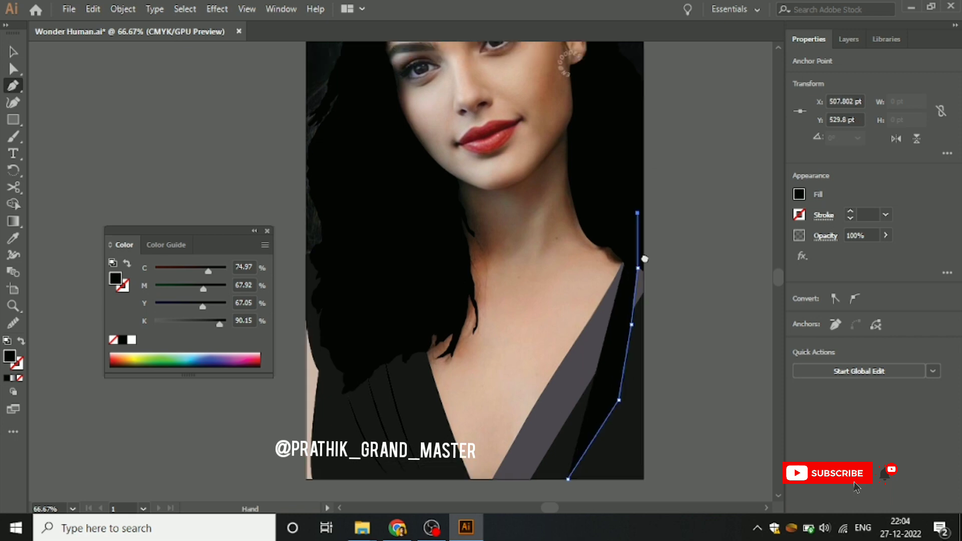
{"action": "scroll", "coordinate": [645, 259], "scroll_direction": "up", "scroll_amount": 5}
{"action": "left_click", "coordinate": [666, 274]}
{"action": "left_click", "coordinate": [665, 251]}
{"action": "scroll", "coordinate": [665, 250], "scroll_direction": "up", "scroll_amount": 3}
{"action": "left_click", "coordinate": [653, 205]}
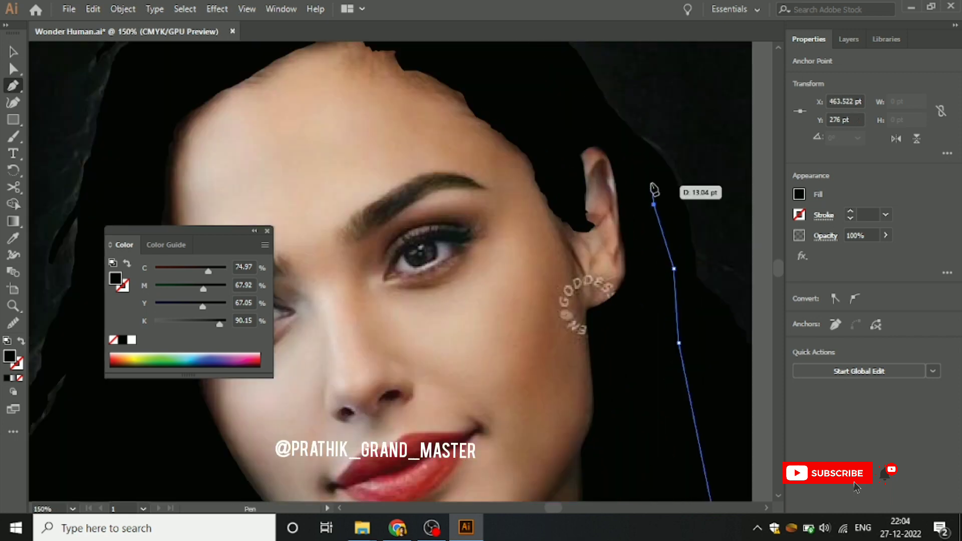
Continue the outline over the top of the head and down its left side, with Fill set to None
{"action": "left_click", "coordinate": [632, 163]}
{"action": "left_click", "coordinate": [606, 138]}
{"action": "left_click", "coordinate": [556, 104]}
{"action": "scroll", "coordinate": [596, 175], "scroll_direction": "up", "scroll_amount": 5}
{"action": "scroll", "coordinate": [596, 175], "scroll_direction": "left", "scroll_amount": 5}
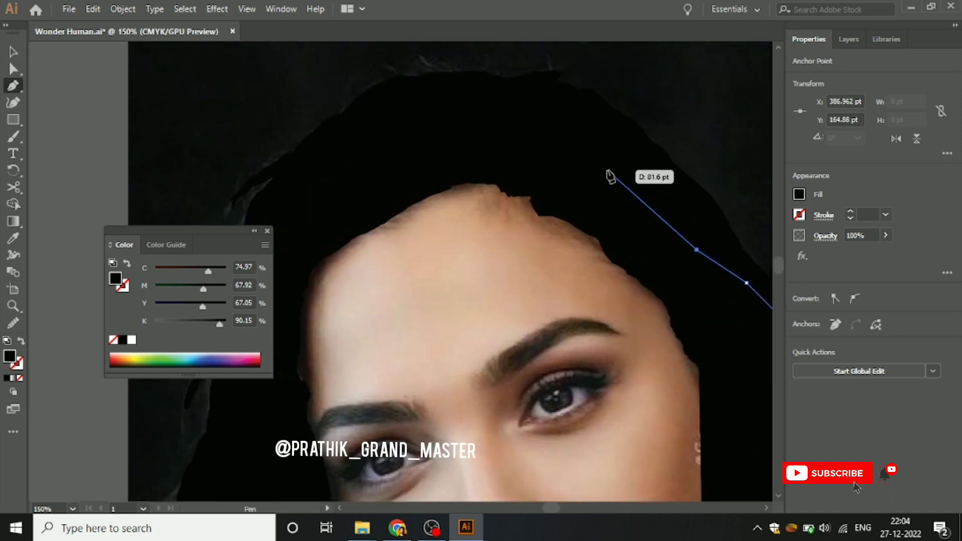
{"action": "left_click", "coordinate": [611, 177]}
{"action": "scroll", "coordinate": [611, 177], "scroll_direction": "left", "scroll_amount": 5}
{"action": "left_click", "coordinate": [627, 115]}
{"action": "left_click", "coordinate": [502, 135]}
{"action": "left_click", "coordinate": [435, 205]}
{"action": "left_click", "coordinate": [391, 270]}
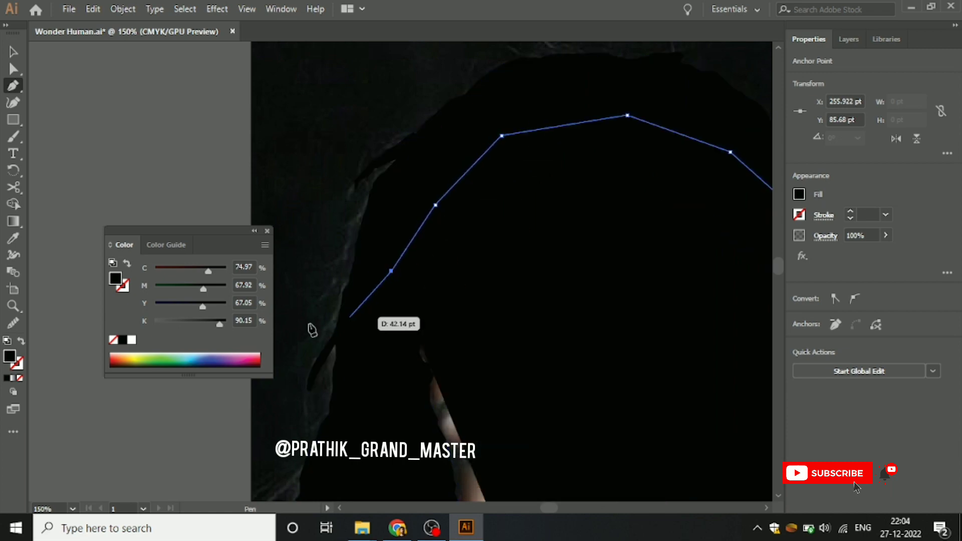
{"action": "left_click", "coordinate": [20, 378]}
{"action": "scroll", "coordinate": [419, 240], "scroll_direction": "down", "scroll_amount": 1}
Extend the outline down the left hair and shirt edges to the bottom and close it
{"action": "scroll", "coordinate": [419, 241], "scroll_direction": "down", "scroll_amount": 5}
{"action": "scroll", "coordinate": [419, 241], "scroll_direction": "left", "scroll_amount": 1}
{"action": "left_click", "coordinate": [423, 244]}
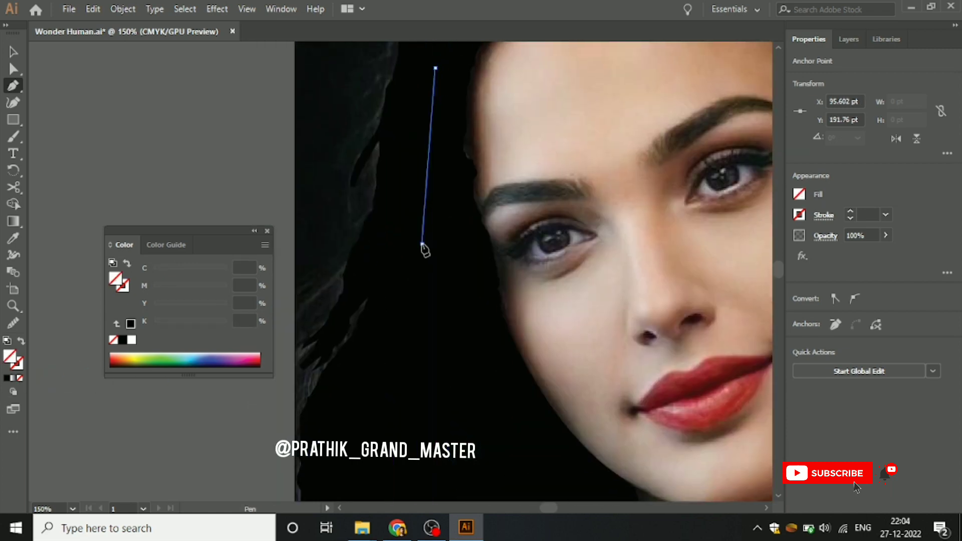
{"action": "left_click", "coordinate": [428, 305]}
{"action": "scroll", "coordinate": [448, 399], "scroll_direction": "down", "scroll_amount": 5}
{"action": "left_click", "coordinate": [446, 283]}
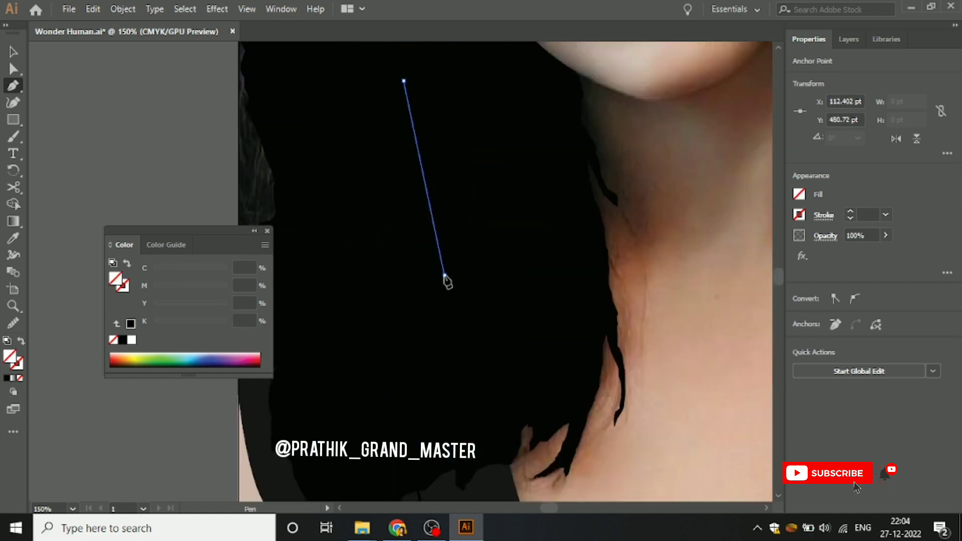
{"action": "left_click_drag", "start_coordinate": [446, 284], "coordinate": [413, 196]}
{"action": "scroll", "coordinate": [409, 211], "scroll_direction": "down", "scroll_amount": 5}
{"action": "left_click", "coordinate": [383, 119]}
{"action": "left_click", "coordinate": [420, 247]}
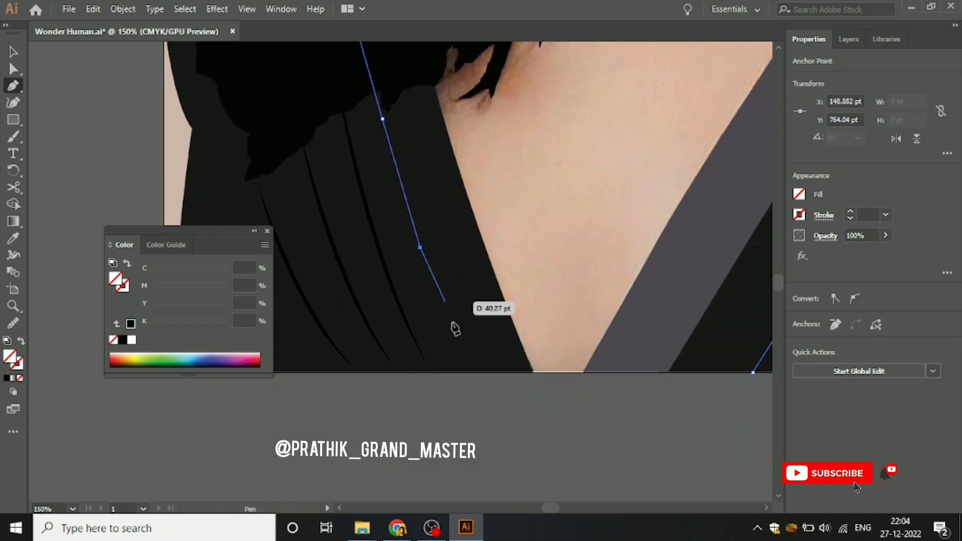
{"action": "left_click", "coordinate": [455, 334]}
{"action": "left_click", "coordinate": [478, 372]}
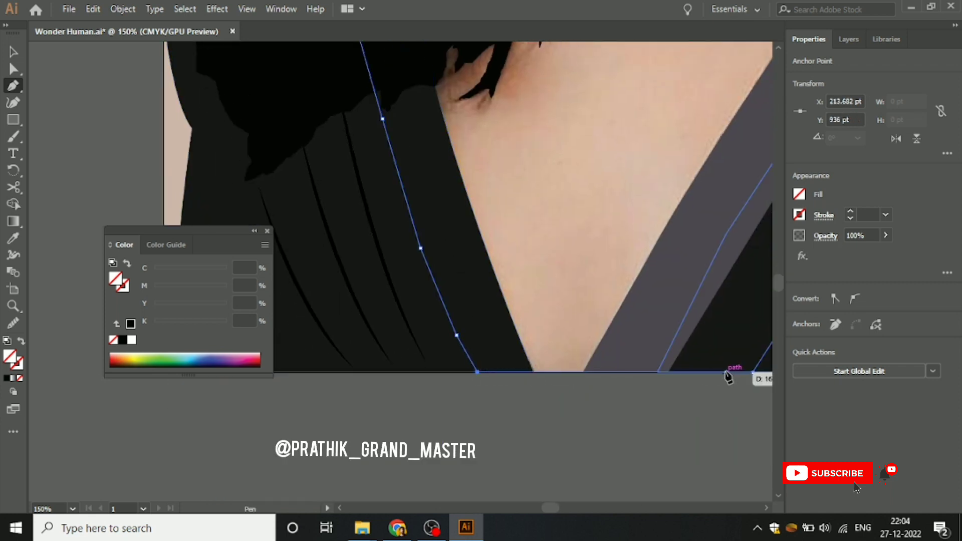
{"action": "left_click", "coordinate": [752, 372]}
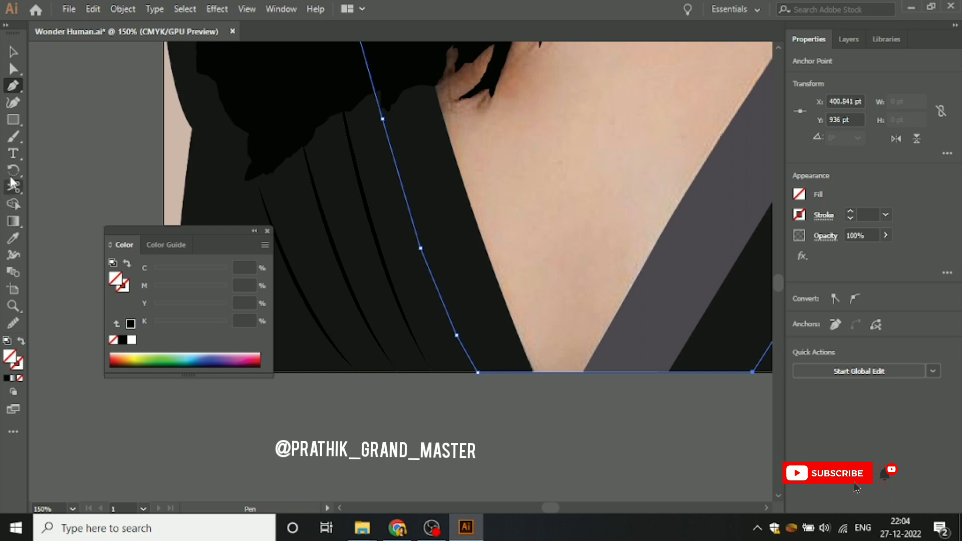
Fill the head-and-neck outline with sampled skin colour and stack it just above the photo
{"action": "left_click", "coordinate": [188, 159]}
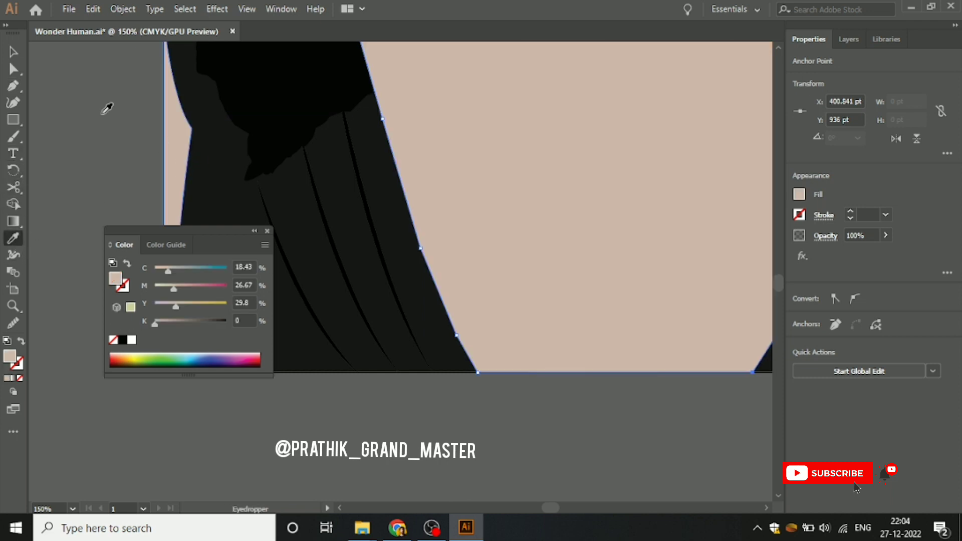
{"action": "left_click", "coordinate": [13, 52]}
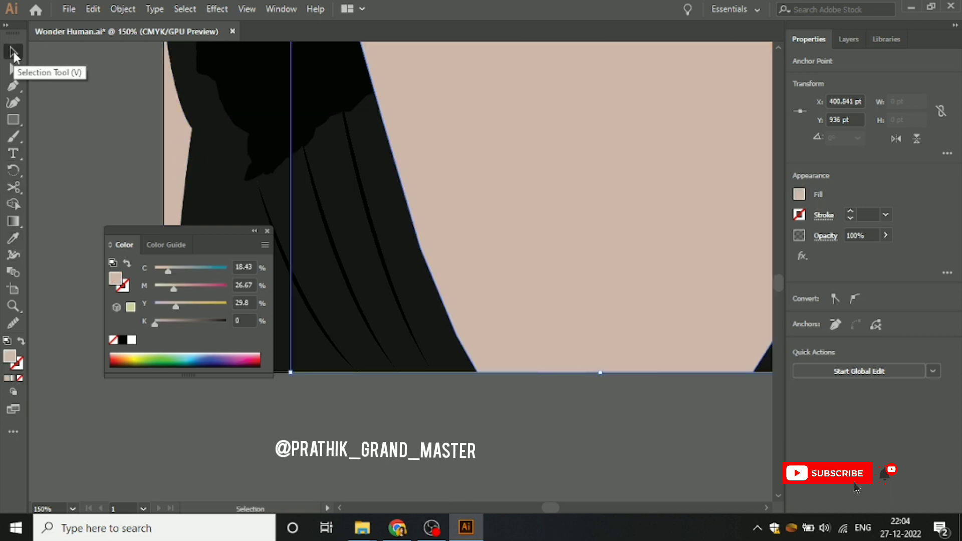
{"action": "key", "text": "ctrl+shift+bracketleft"}
{"action": "key", "text": "ctrl+bracketright"}
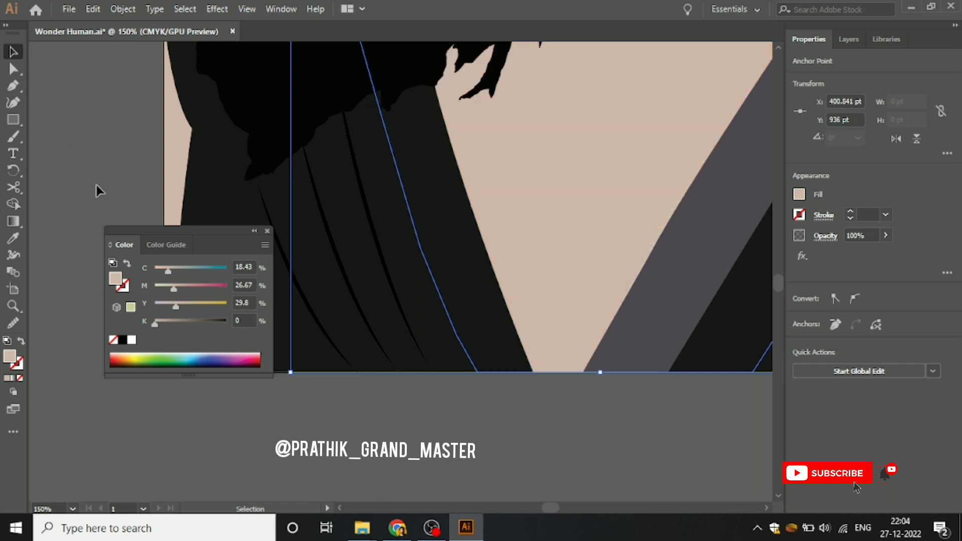
{"action": "left_click", "coordinate": [566, 403]}
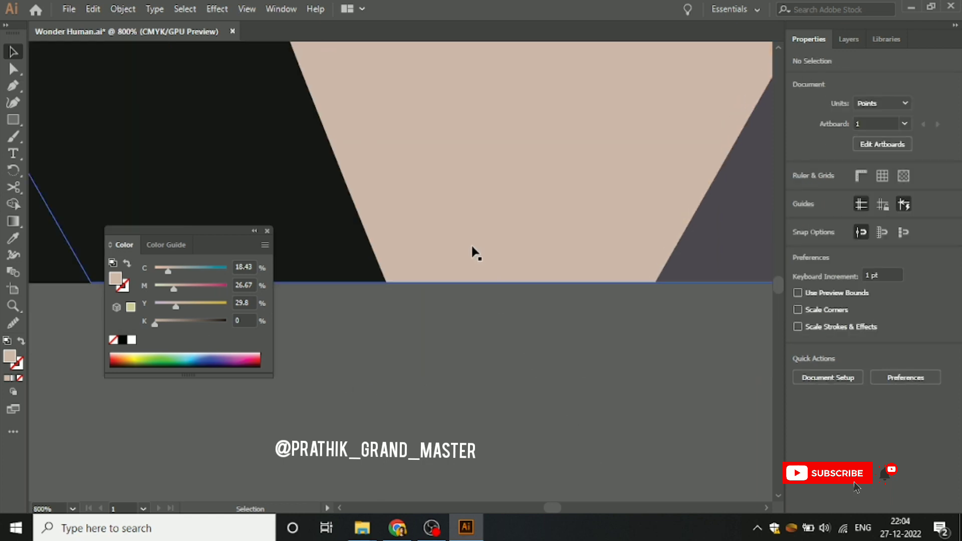
Inspect the shapes' bottom edge up close, then zoom back out to the whole figure
{"action": "scroll", "coordinate": [472, 251], "scroll_direction": "up", "scroll_amount": 4}
{"action": "left_click_drag", "start_coordinate": [455, 370], "coordinate": [598, 348]}
{"action": "scroll", "coordinate": [598, 347], "scroll_direction": "down", "scroll_amount": 2}
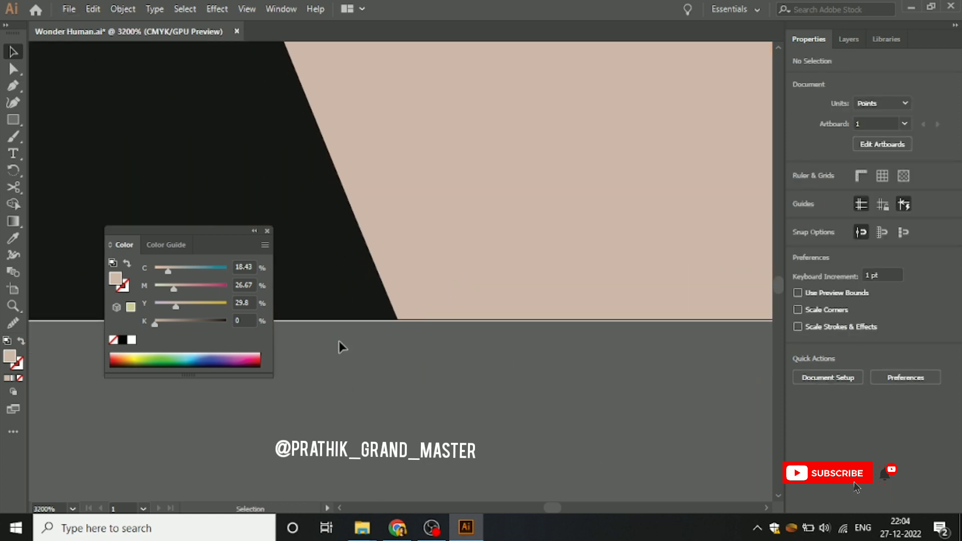
{"action": "scroll", "coordinate": [340, 344], "scroll_direction": "down", "scroll_amount": 2}
{"action": "scroll", "coordinate": [382, 354], "scroll_direction": "down", "scroll_amount": 2}
{"action": "scroll", "coordinate": [461, 414], "scroll_direction": "down", "scroll_amount": 2}
{"action": "scroll", "coordinate": [471, 416], "scroll_direction": "down", "scroll_amount": 2}
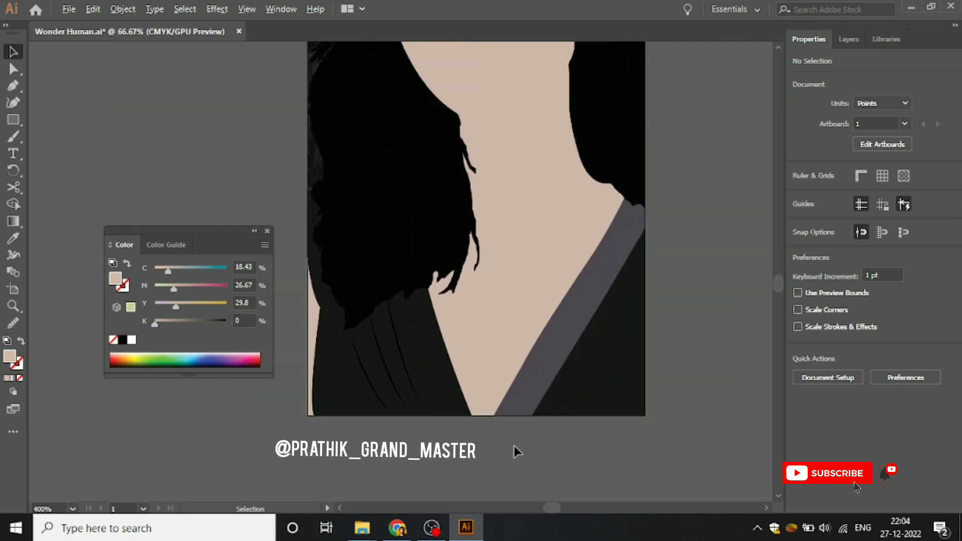
{"action": "scroll", "coordinate": [516, 449], "scroll_direction": "down", "scroll_amount": 2}
Lower the face-and-neck skin shape's opacity to 44%, deselect it, and save
{"action": "left_click", "coordinate": [564, 301]}
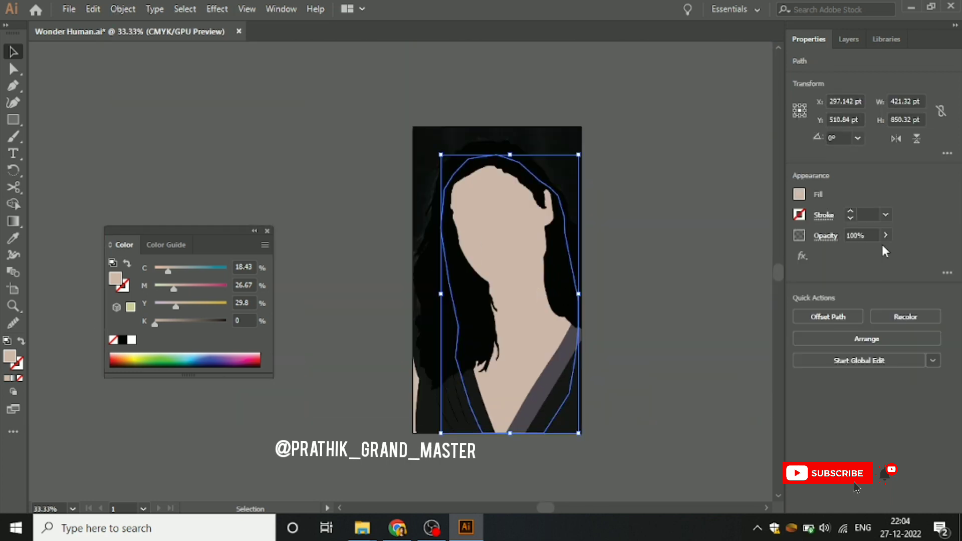
{"action": "left_click", "coordinate": [885, 235]}
{"action": "left_click_drag", "start_coordinate": [885, 252], "coordinate": [873, 253]}
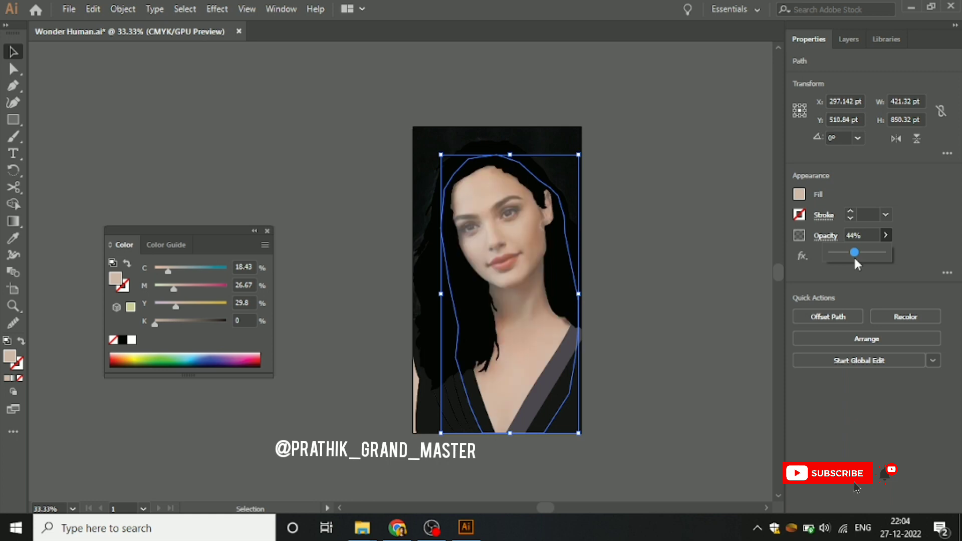
{"action": "key", "text": "ctrl+shift+a"}
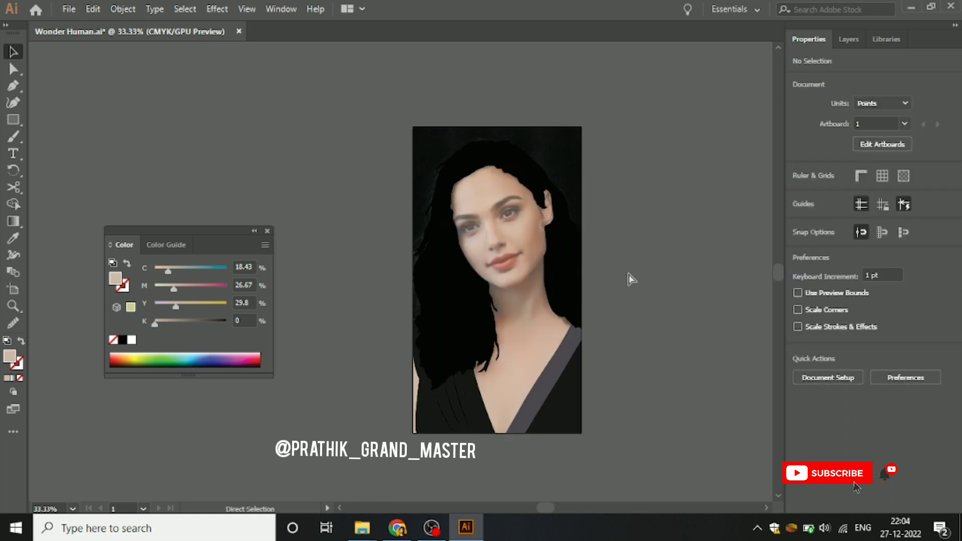
{"action": "key", "text": "ctrl+s"}
Switch to the Pen tool and zoom in on the ear, discarding a stray path
{"action": "left_click", "coordinate": [13, 89]}
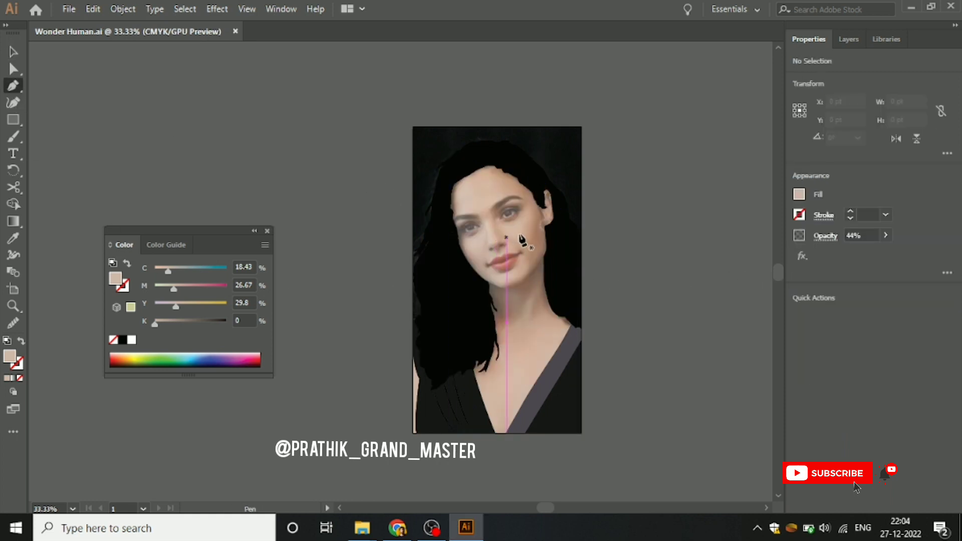
{"action": "scroll", "coordinate": [562, 214], "scroll_direction": "up", "scroll_amount": 5}
{"action": "scroll", "coordinate": [562, 220], "scroll_direction": "up", "scroll_amount": 1}
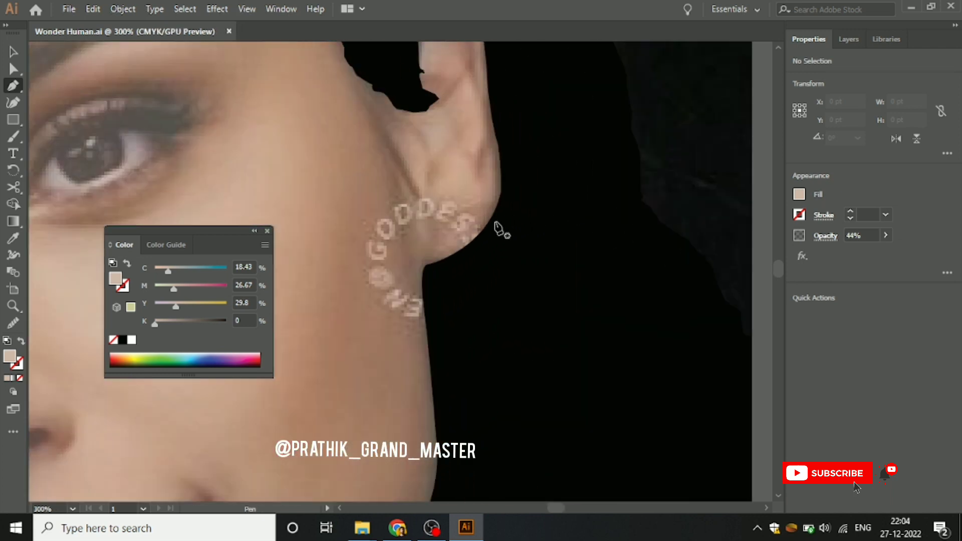
{"action": "left_click", "coordinate": [552, 380]}
{"action": "key", "text": "ctrl+shift+a"}
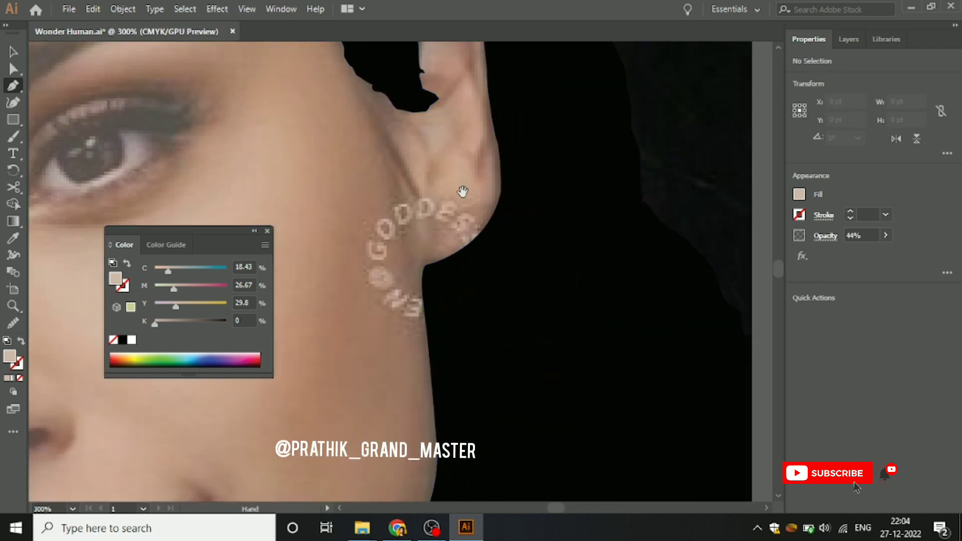
{"action": "scroll", "coordinate": [463, 191], "scroll_direction": "up", "scroll_amount": 3}
{"action": "scroll", "coordinate": [453, 196], "scroll_direction": "up", "scroll_amount": 3}
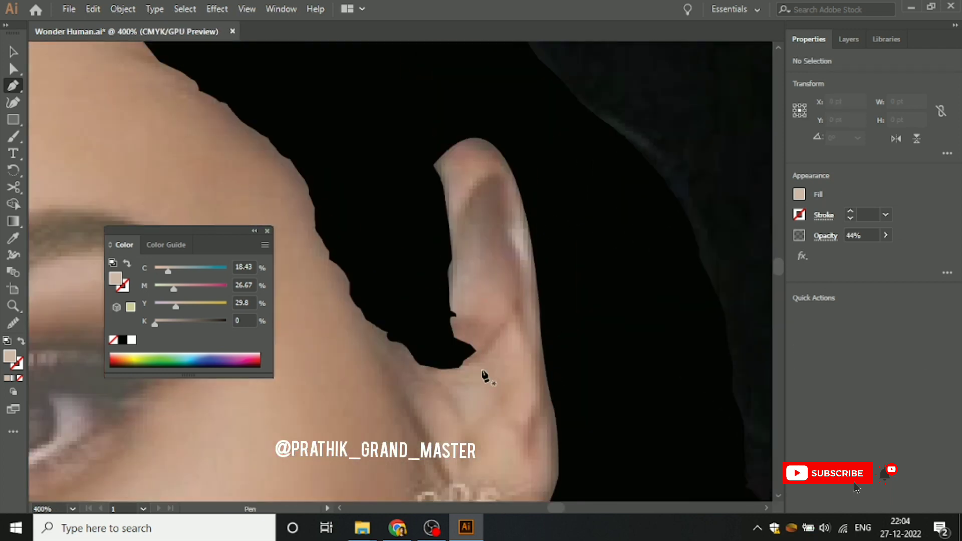
{"action": "left_click", "coordinate": [436, 531]}
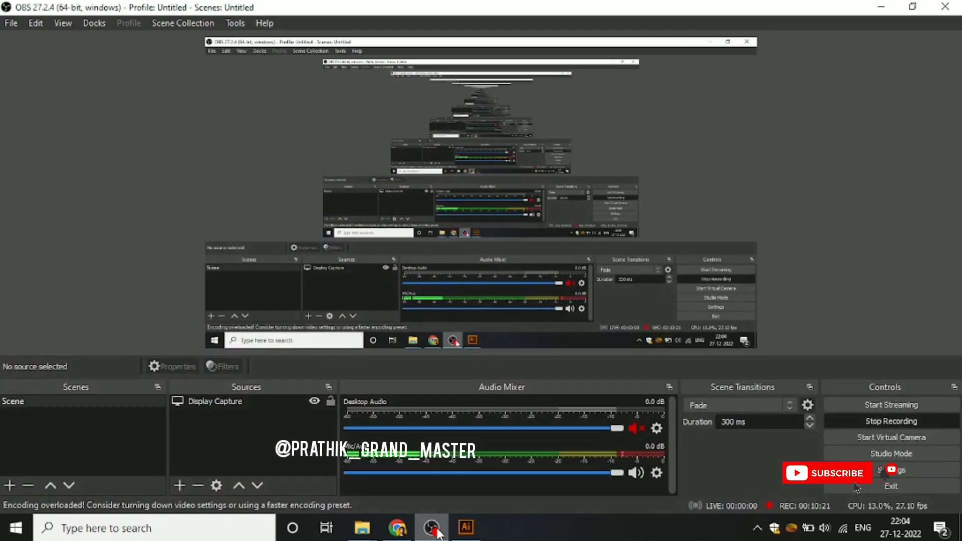
{"action": "left_click", "coordinate": [436, 531]}
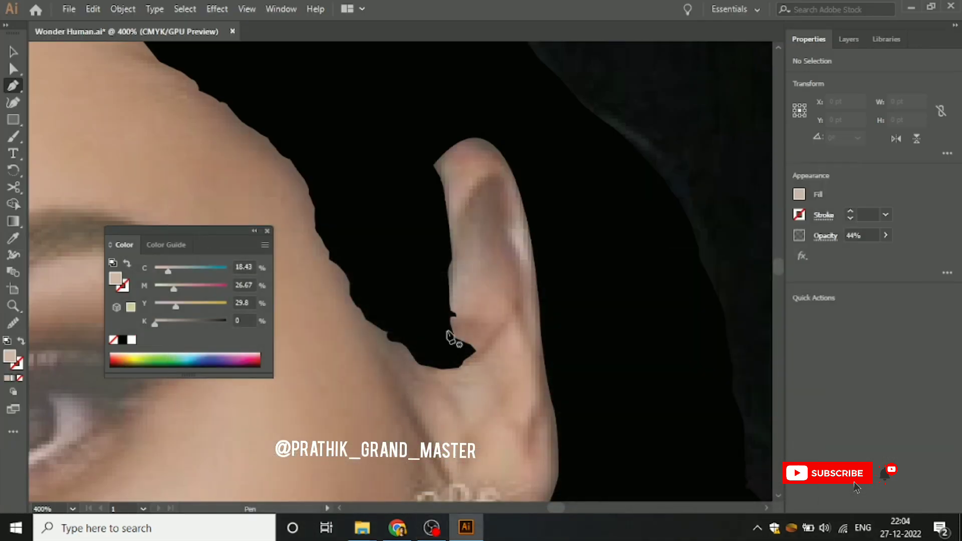
Start the ear path over the top and down the inner rim, with fill set to None
{"action": "left_click", "coordinate": [440, 276]}
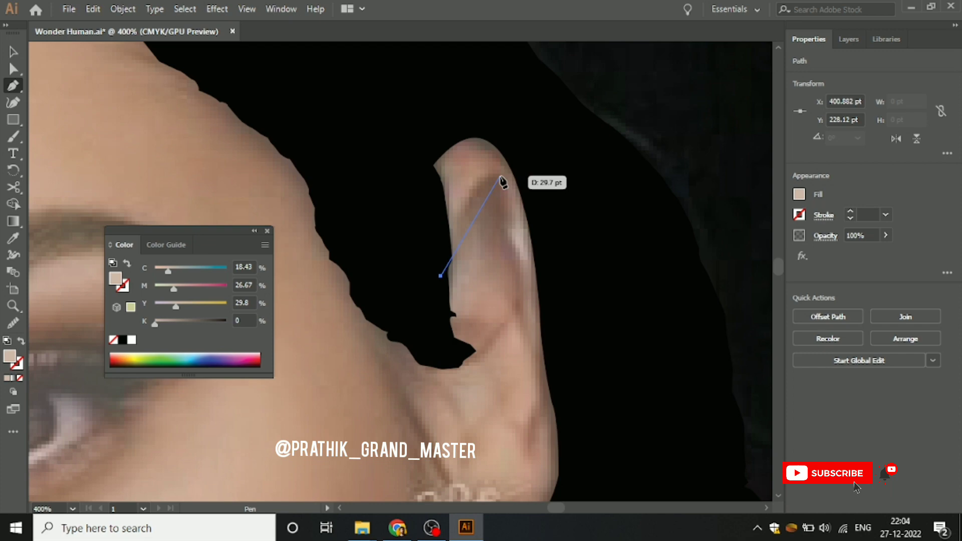
{"action": "left_click_drag", "start_coordinate": [500, 175], "coordinate": [540, 190]}
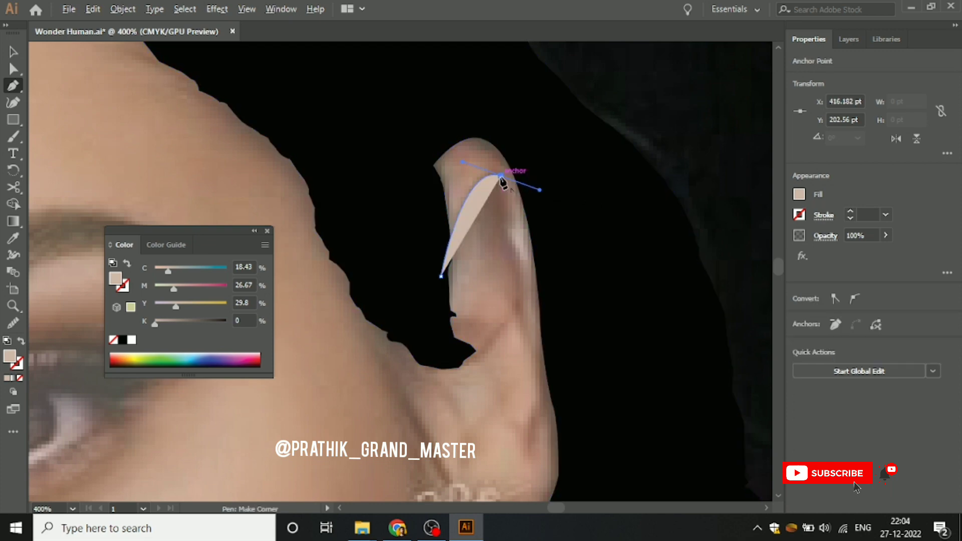
{"action": "left_click", "coordinate": [507, 232], "text": "ctrl"}
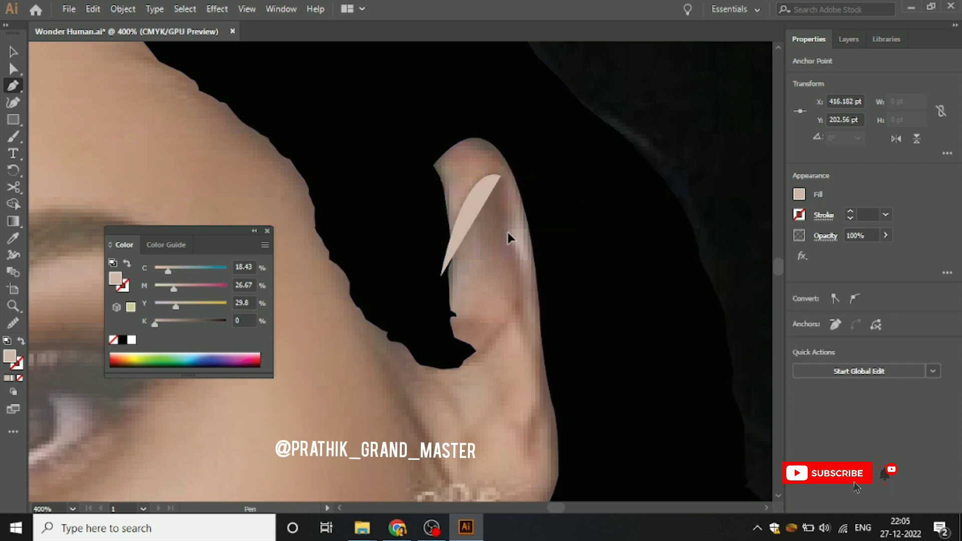
{"action": "left_click_drag", "start_coordinate": [500, 260], "coordinate": [501, 260]}
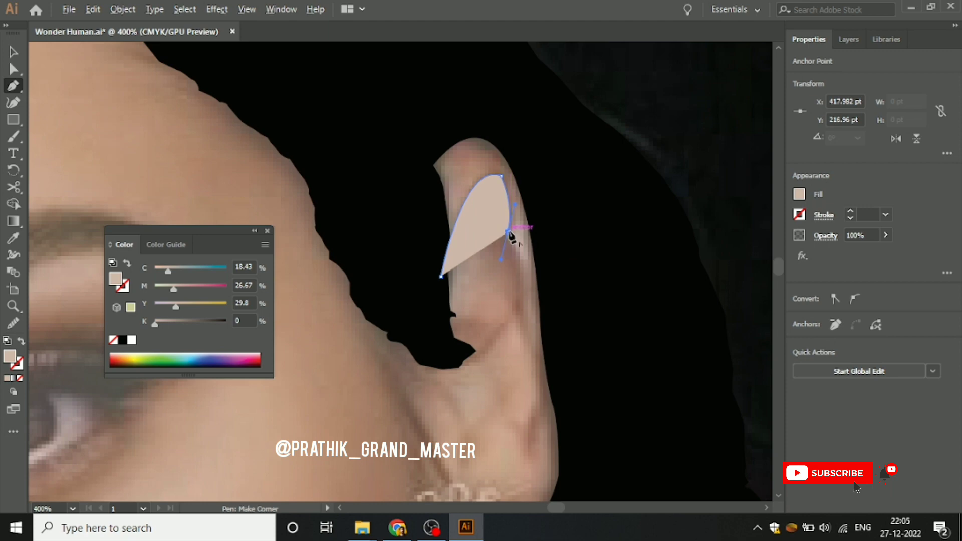
{"action": "left_click", "coordinate": [20, 377]}
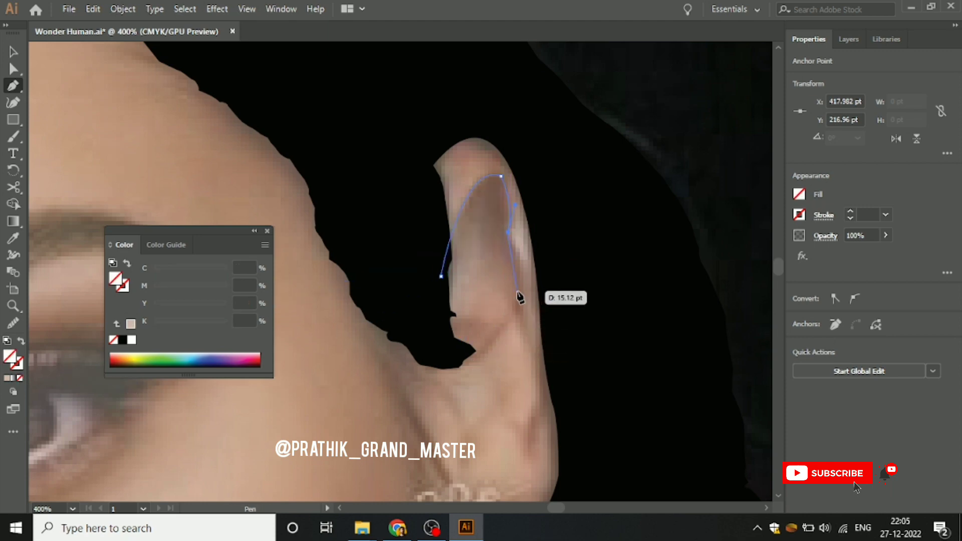
{"action": "left_click_drag", "start_coordinate": [522, 295], "coordinate": [523, 318]}
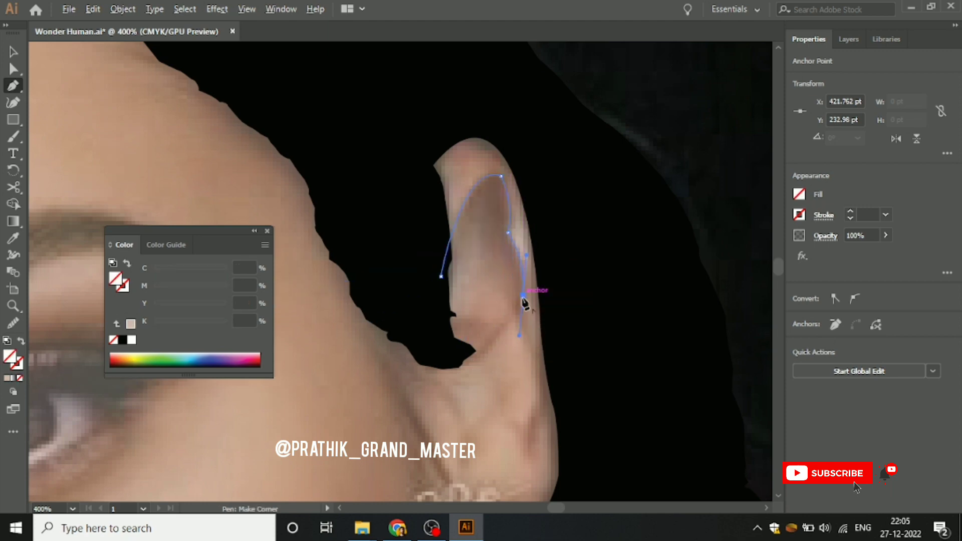
Continue the ear path around the earlobe and back up the inner curve
{"action": "left_click_drag", "start_coordinate": [539, 353], "coordinate": [522, 255]}
{"action": "mouse_move", "coordinate": [534, 298]}
{"action": "left_mouse_down"}
{"action": "mouse_move", "coordinate": [569, 343]}
{"action": "mouse_move", "coordinate": [564, 357]}
{"action": "mouse_move", "coordinate": [586, 239]}
{"action": "left_mouse_up"}
{"action": "left_click", "coordinate": [534, 297]}
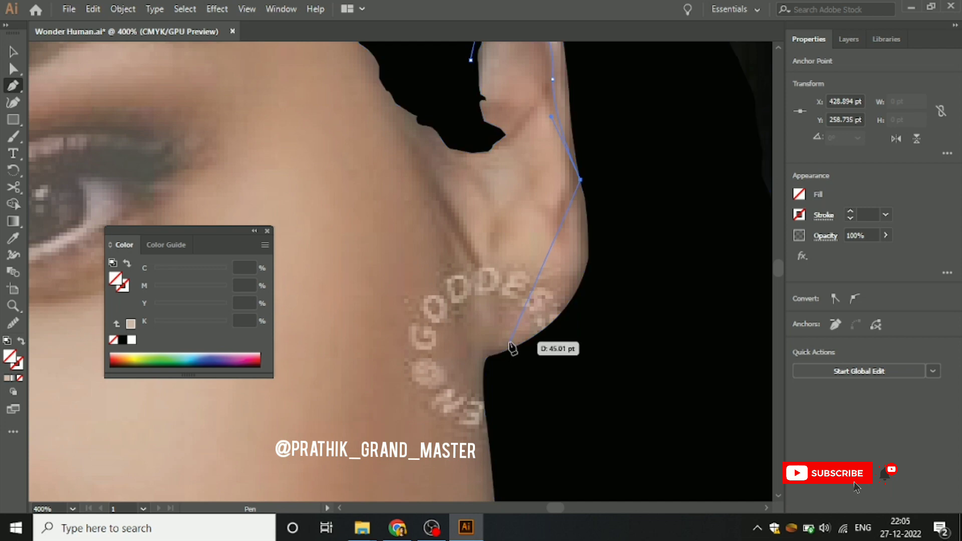
{"action": "mouse_move", "coordinate": [501, 344]}
{"action": "left_mouse_down"}
{"action": "mouse_move", "coordinate": [405, 355]}
{"action": "mouse_move", "coordinate": [396, 379]}
{"action": "left_mouse_up"}
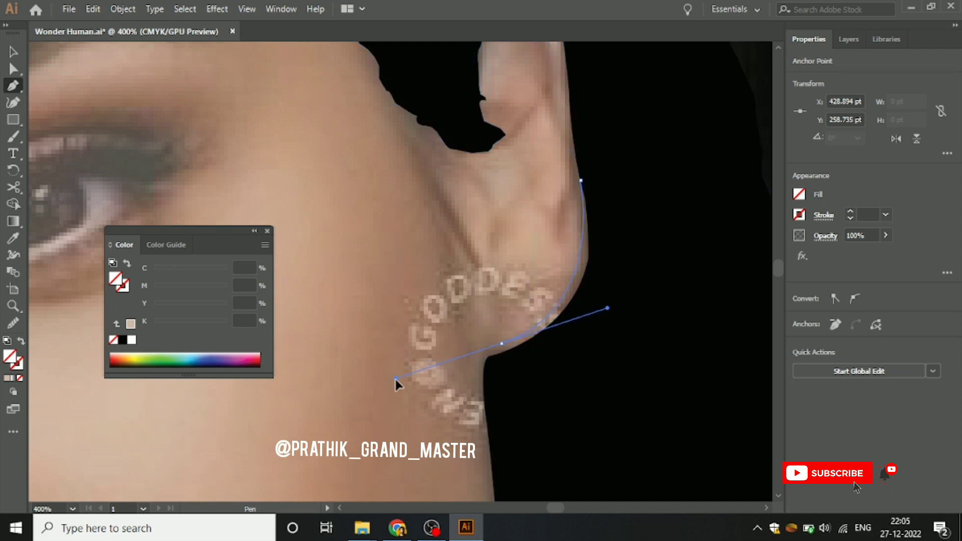
{"action": "left_click", "coordinate": [501, 344]}
{"action": "left_click_drag", "start_coordinate": [504, 219], "coordinate": [519, 201]}
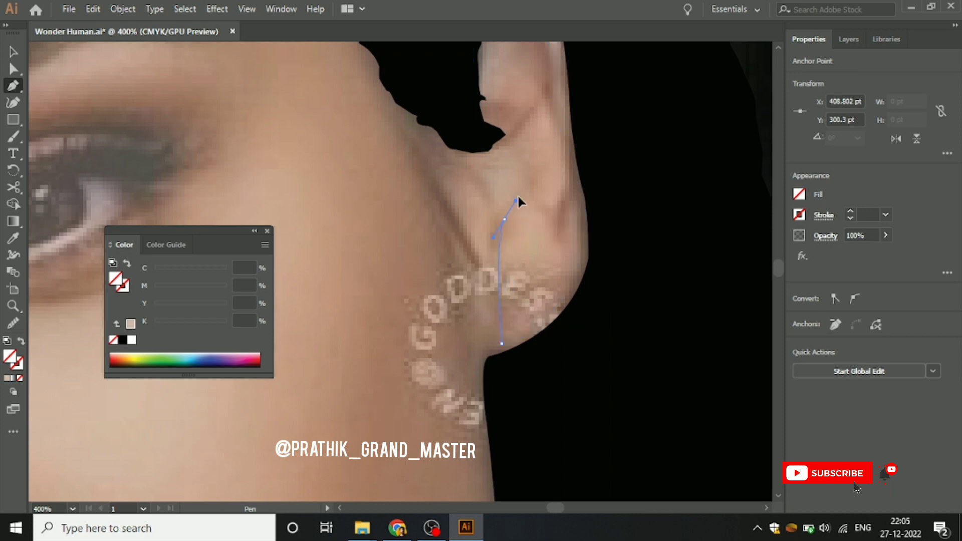
{"action": "left_click_drag", "start_coordinate": [541, 133], "coordinate": [541, 122]}
{"action": "mouse_move", "coordinate": [524, 232]}
{"action": "left_mouse_down"}
{"action": "mouse_move", "coordinate": [516, 239]}
{"action": "mouse_move", "coordinate": [506, 226]}
{"action": "left_mouse_up"}
{"action": "left_click", "coordinate": [504, 219]}
Trace the ear hollow and inner fold, then give the path a 1 pt stroke
{"action": "left_click_drag", "start_coordinate": [537, 179], "coordinate": [555, 175]}
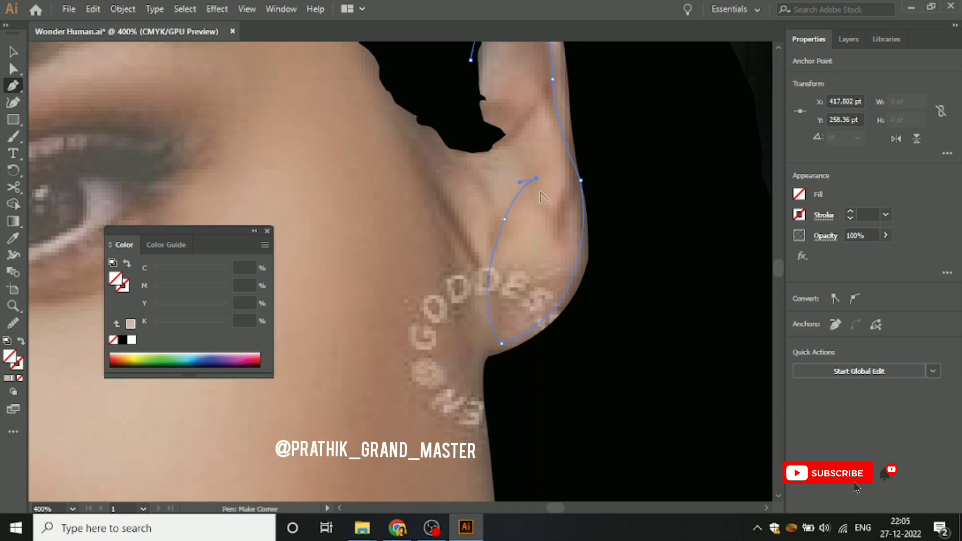
{"action": "mouse_move", "coordinate": [553, 232]}
{"action": "left_mouse_down"}
{"action": "mouse_move", "coordinate": [570, 245]}
{"action": "mouse_move", "coordinate": [561, 167]}
{"action": "left_mouse_up"}
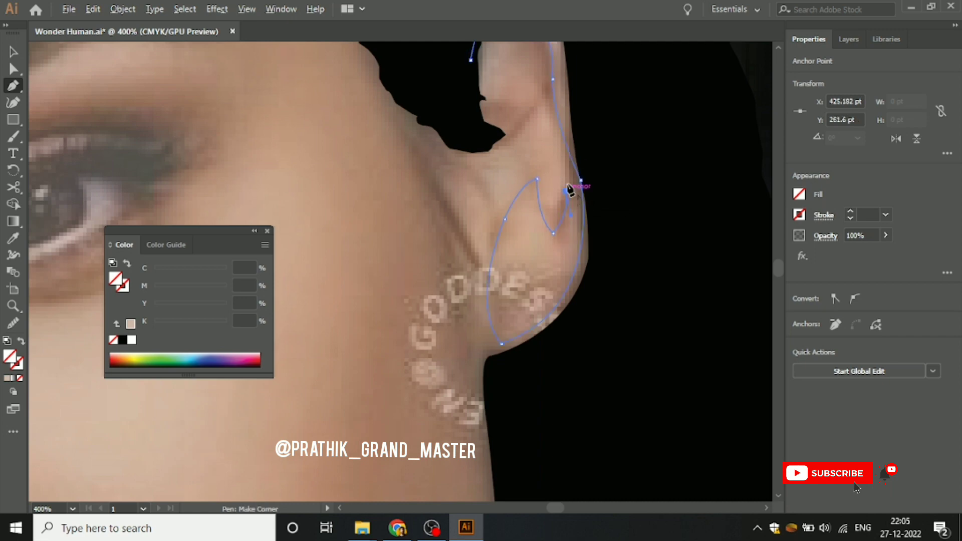
{"action": "scroll", "coordinate": [569, 191], "scroll_direction": "up", "scroll_amount": 3}
{"action": "mouse_move", "coordinate": [533, 261]}
{"action": "left_mouse_down"}
{"action": "mouse_move", "coordinate": [486, 288]}
{"action": "mouse_move", "coordinate": [257, 161]}
{"action": "mouse_move", "coordinate": [16, 62]}
{"action": "left_mouse_up"}
{"action": "left_click", "coordinate": [524, 251]}
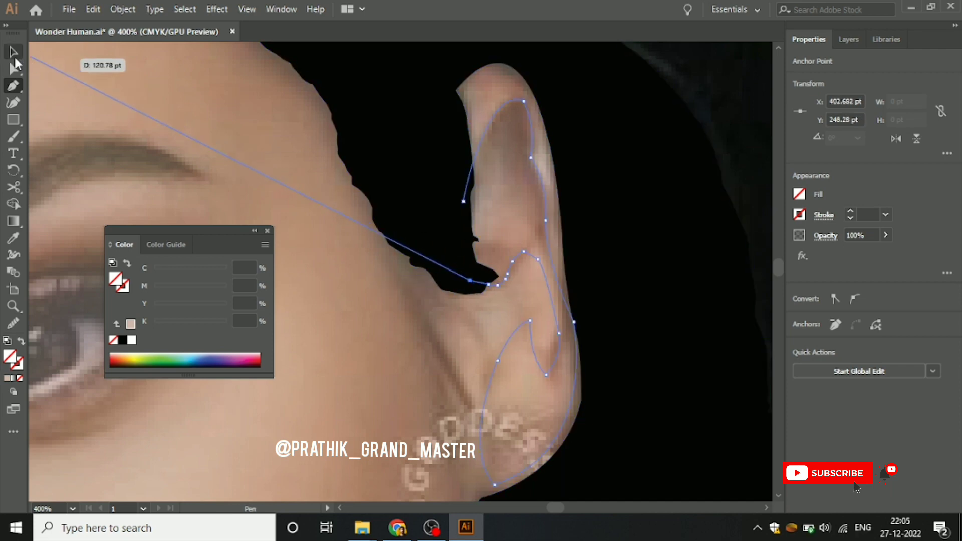
{"action": "left_click", "coordinate": [13, 51]}
{"action": "left_click", "coordinate": [849, 211]}
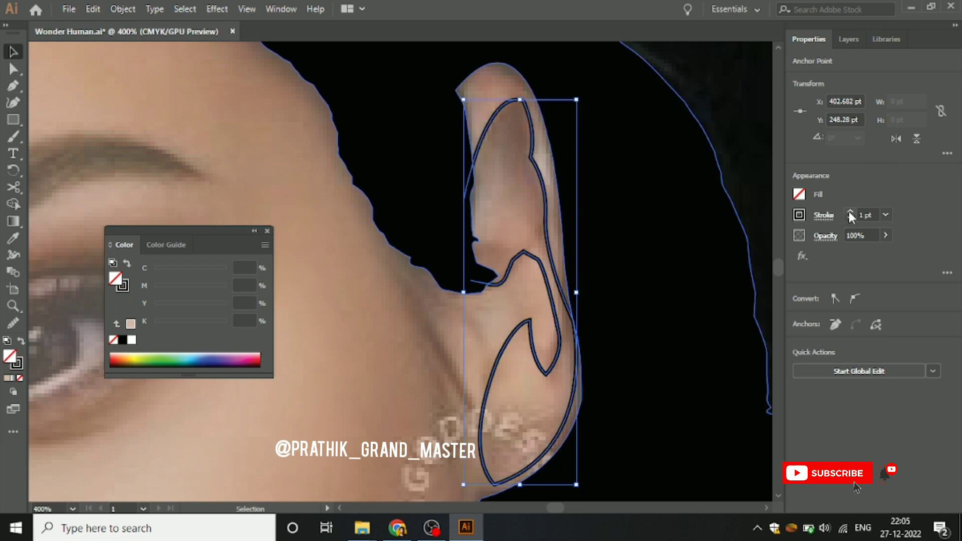
Keep the ear outline at 1 pt and give it a tapered width profile
{"action": "left_click", "coordinate": [850, 212]}
{"action": "left_click", "coordinate": [850, 219]}
{"action": "left_click", "coordinate": [788, 435]}
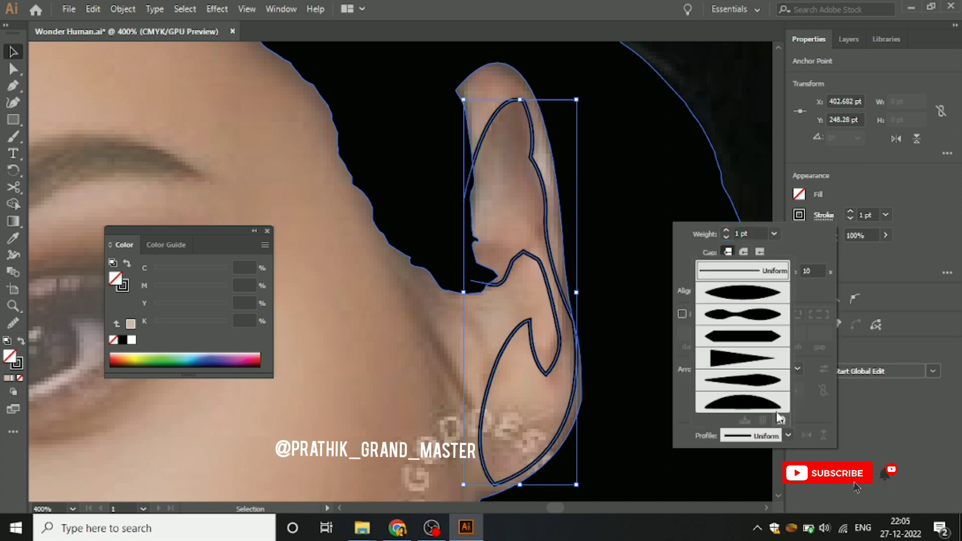
{"action": "left_click", "coordinate": [751, 296]}
{"action": "left_click", "coordinate": [922, 239]}
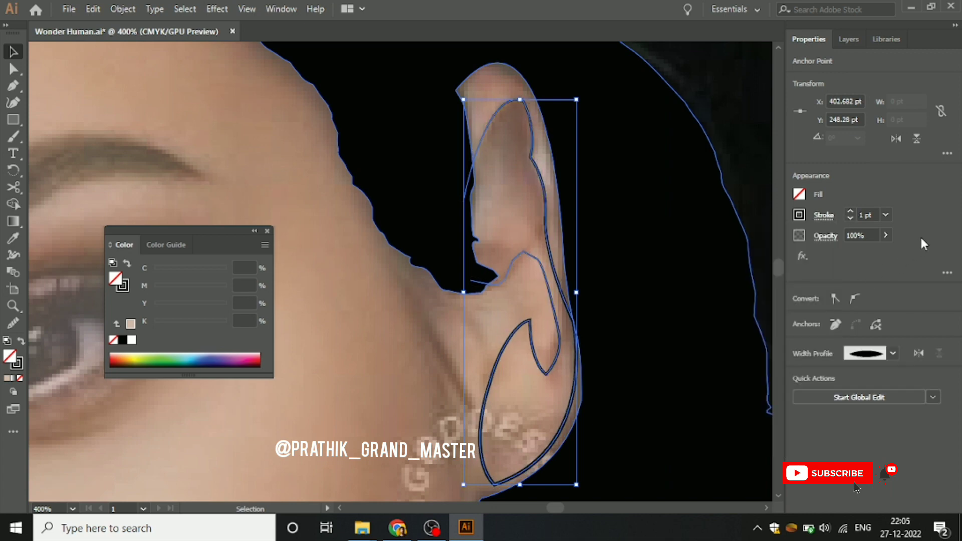
Zoom out to check the whole face, then zoom back in on the ear
{"action": "left_click", "coordinate": [82, 71]}
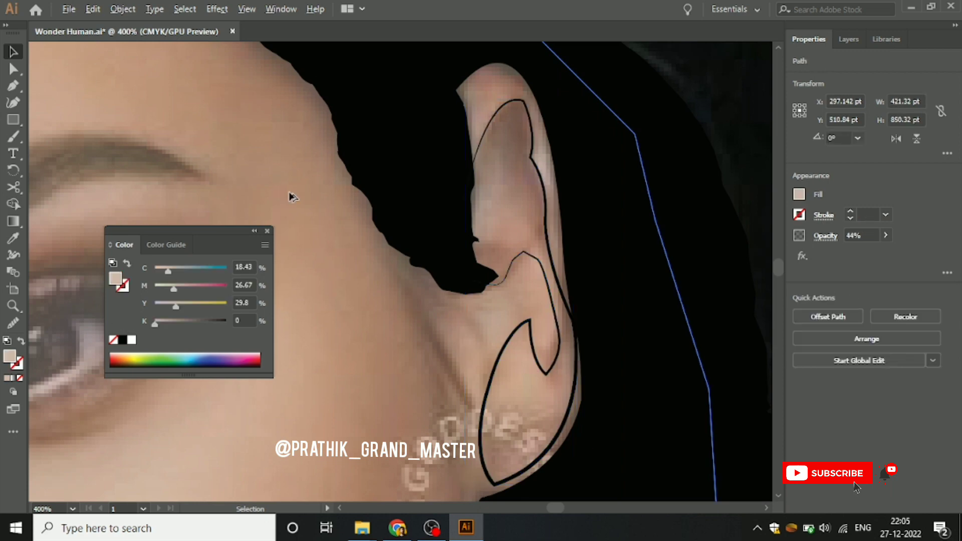
{"action": "key", "text": "ctrl+minus"}
{"action": "key", "text": "ctrl+minus"}
{"action": "key", "text": "ctrl+minus"}
{"action": "left_click", "coordinate": [559, 174]}
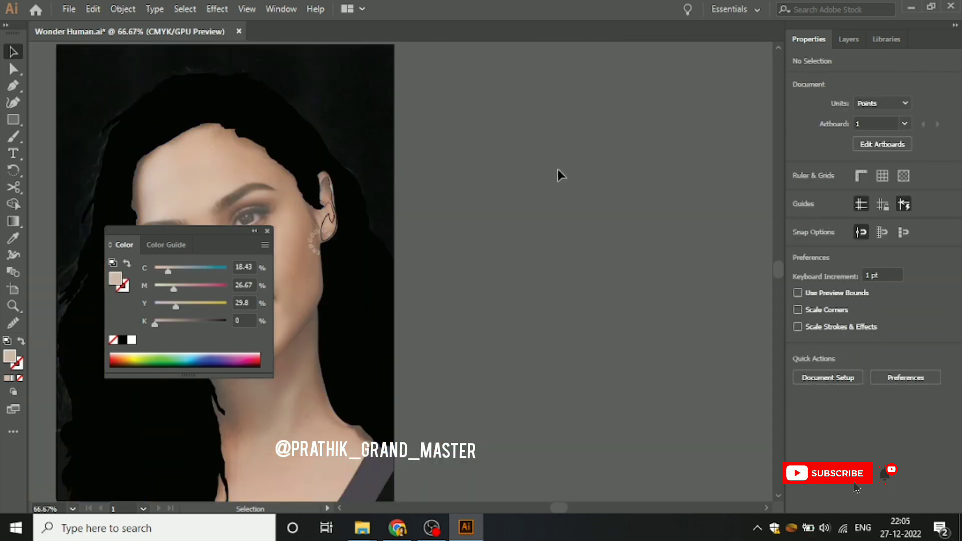
{"action": "key", "text": "ctrl+plus"}
{"action": "scroll", "coordinate": [474, 205], "scroll_direction": "up", "scroll_amount": 2}
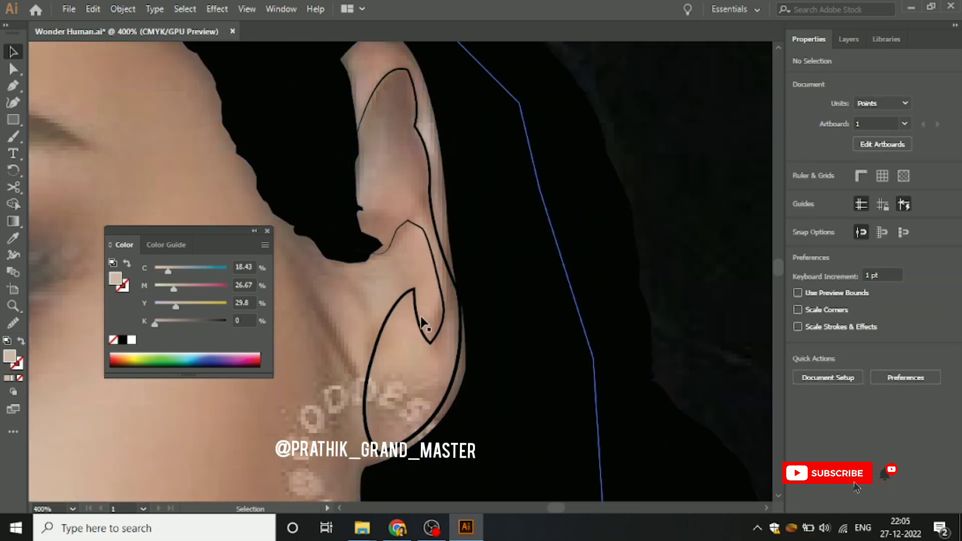
Thicken the ear outline to 2 pt and deselect it
{"action": "left_click", "coordinate": [425, 323]}
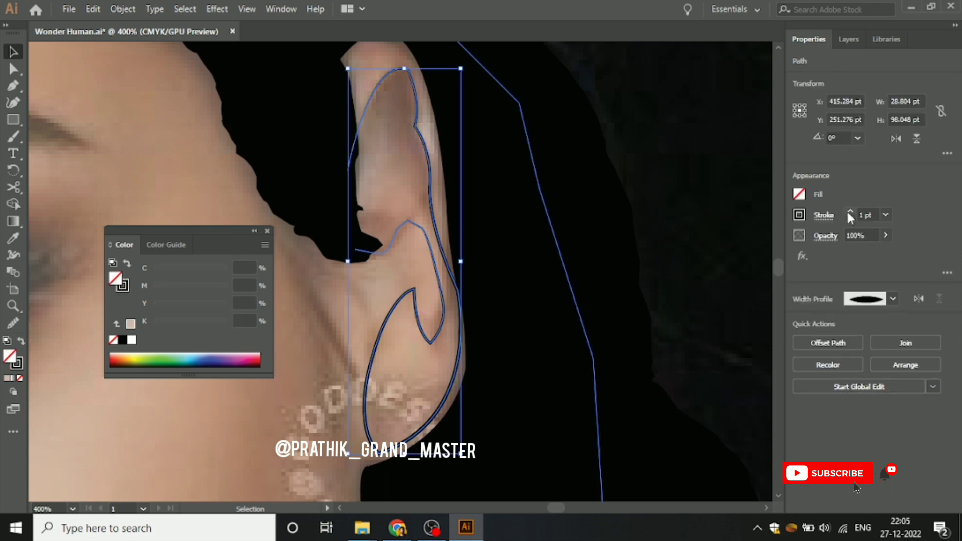
{"action": "left_click", "coordinate": [850, 211]}
{"action": "scroll", "coordinate": [523, 217], "scroll_direction": "down", "scroll_amount": 4}
{"action": "left_click", "coordinate": [652, 236]}
{"action": "scroll", "coordinate": [511, 213], "scroll_direction": "up", "scroll_amount": 4}
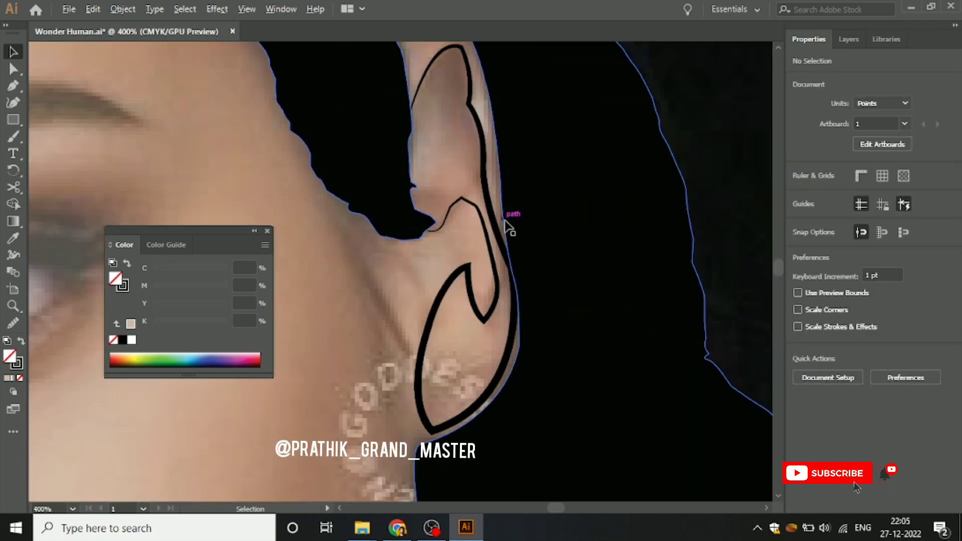
Draw a small closed curved shape in the ear notch
{"action": "left_click", "coordinate": [14, 87]}
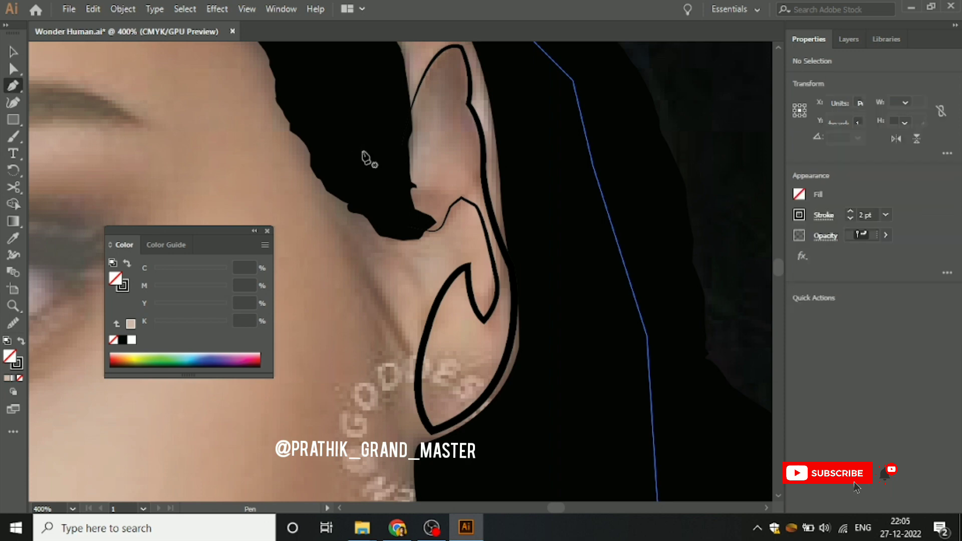
{"action": "key", "text": "ctrl+z"}
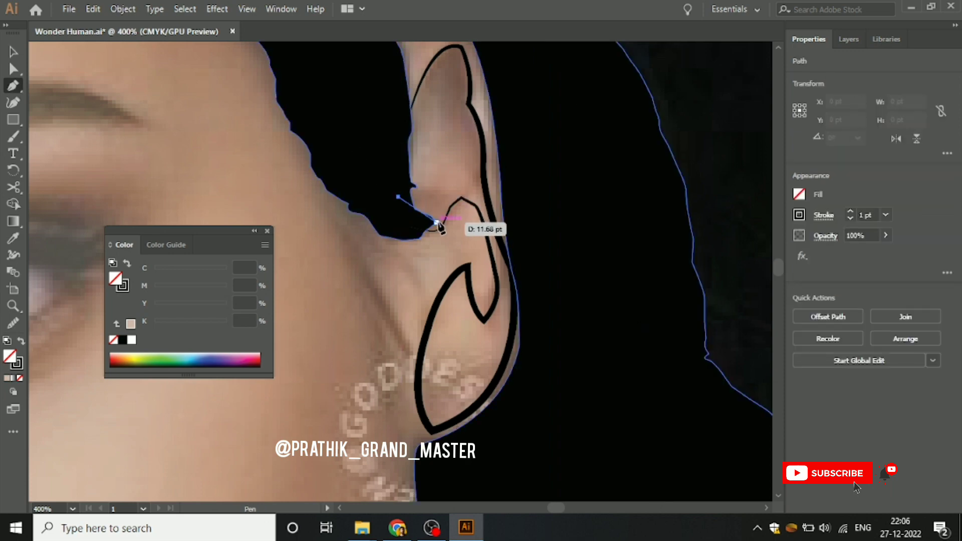
{"action": "left_click_drag", "start_coordinate": [454, 208], "coordinate": [399, 218]}
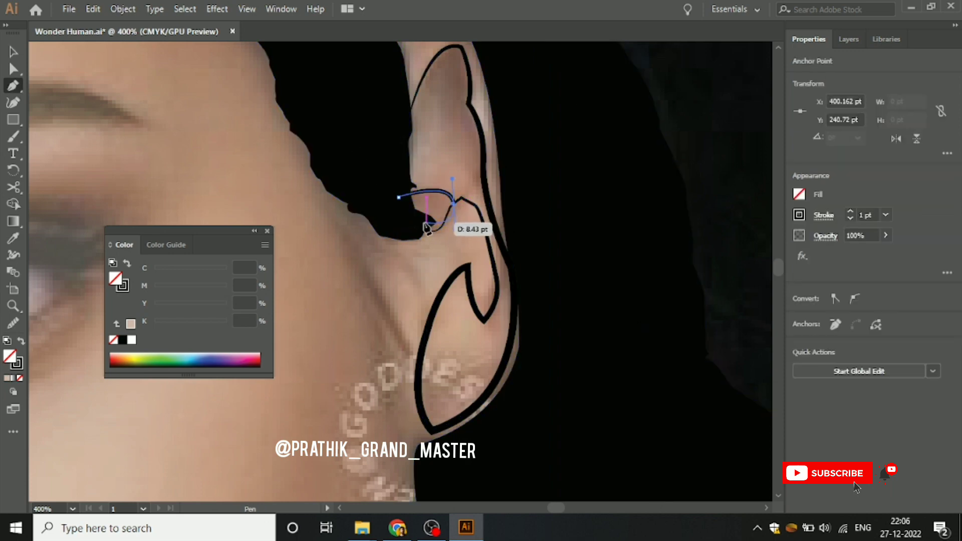
{"action": "left_click", "coordinate": [398, 211]}
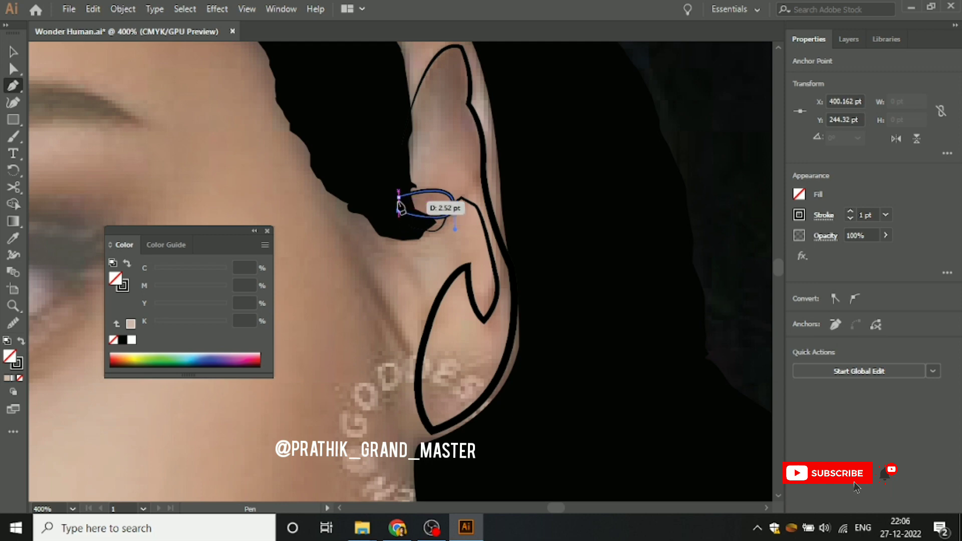
Fill the notch shape with black 000000 and remove its outline
{"action": "left_click", "coordinate": [18, 47]}
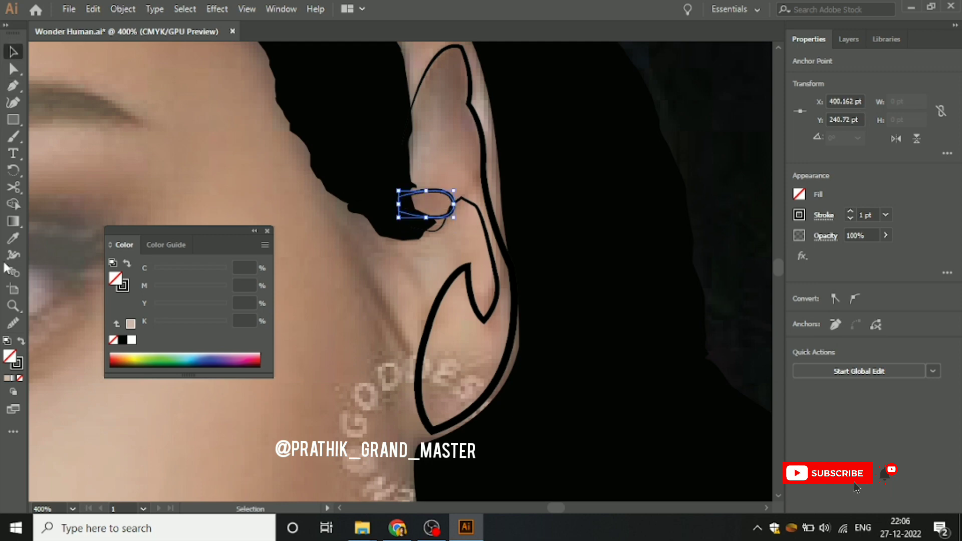
{"action": "left_click", "coordinate": [8, 377]}
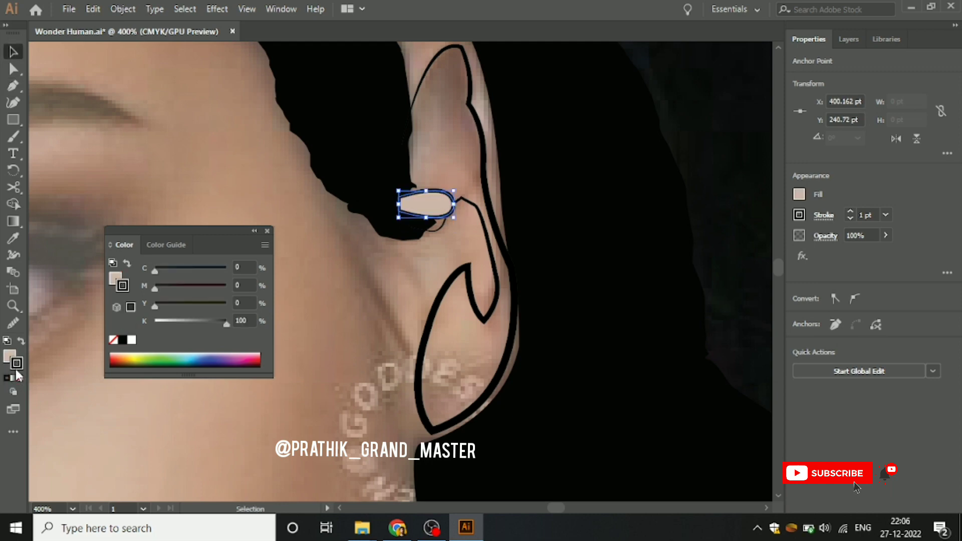
{"action": "left_click", "coordinate": [20, 378]}
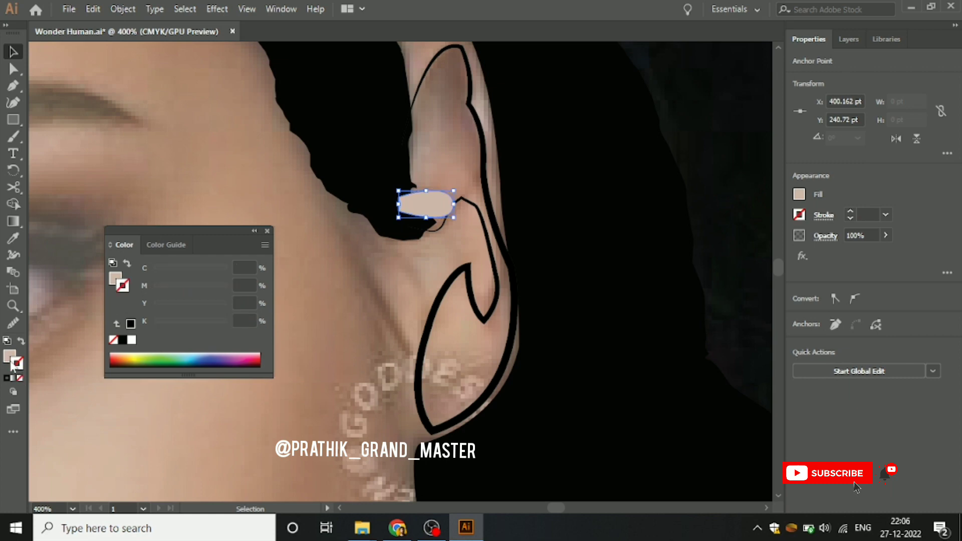
{"action": "double_click", "coordinate": [9, 355]}
{"action": "type", "text": "000000"}
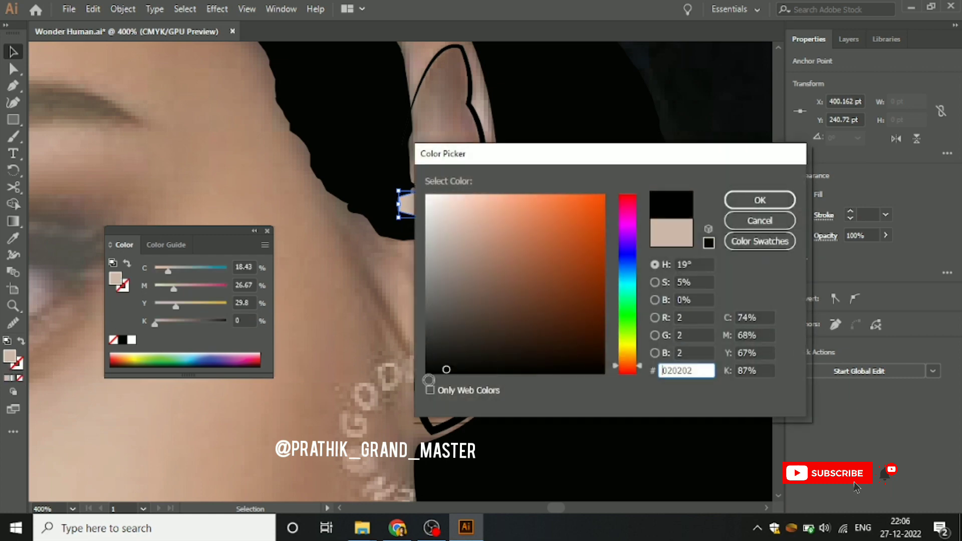
{"action": "left_click", "coordinate": [760, 200]}
{"action": "key", "text": "ctrl+0"}
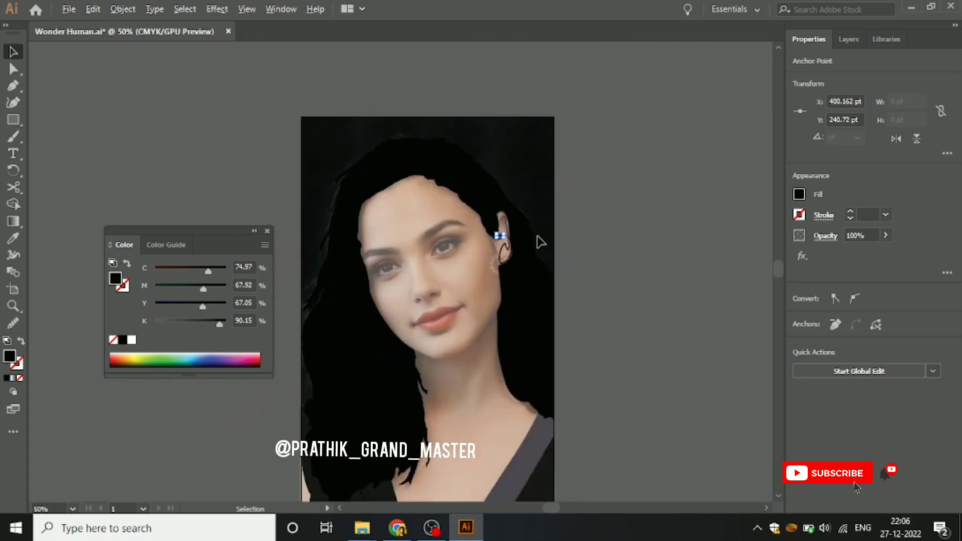
Zoom in on the left eyebrow and trace its top edge to the lower-left corner
{"action": "left_click", "coordinate": [595, 248]}
{"action": "key", "text": "ctrl+equal"}
{"action": "key", "text": "ctrl+equal"}
{"action": "key", "text": "ctrl+equal"}
{"action": "key", "text": "ctrl+equal"}
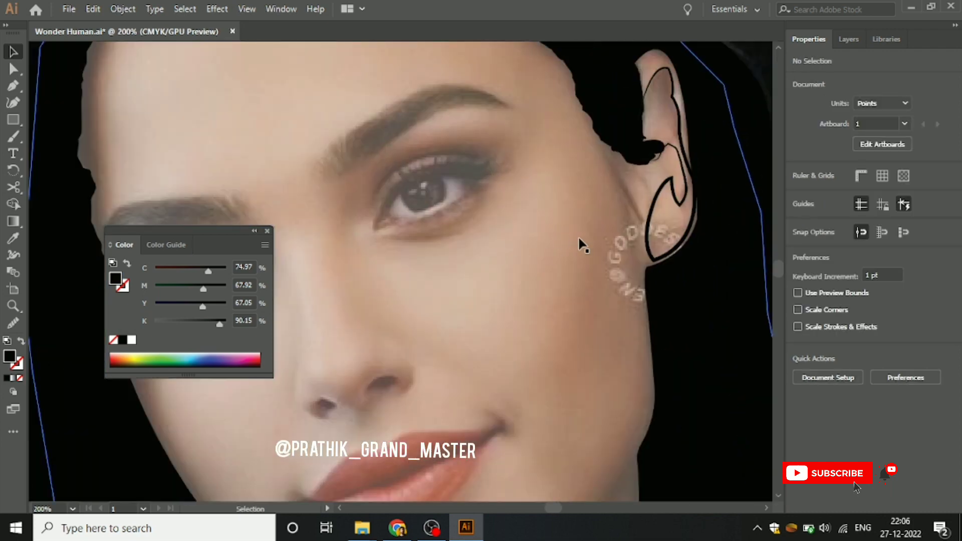
{"action": "left_click", "coordinate": [14, 86]}
{"action": "left_click_drag", "start_coordinate": [356, 233], "coordinate": [616, 138]}
{"action": "key", "text": "ctrl+equal"}
{"action": "key", "text": "ctrl+equal"}
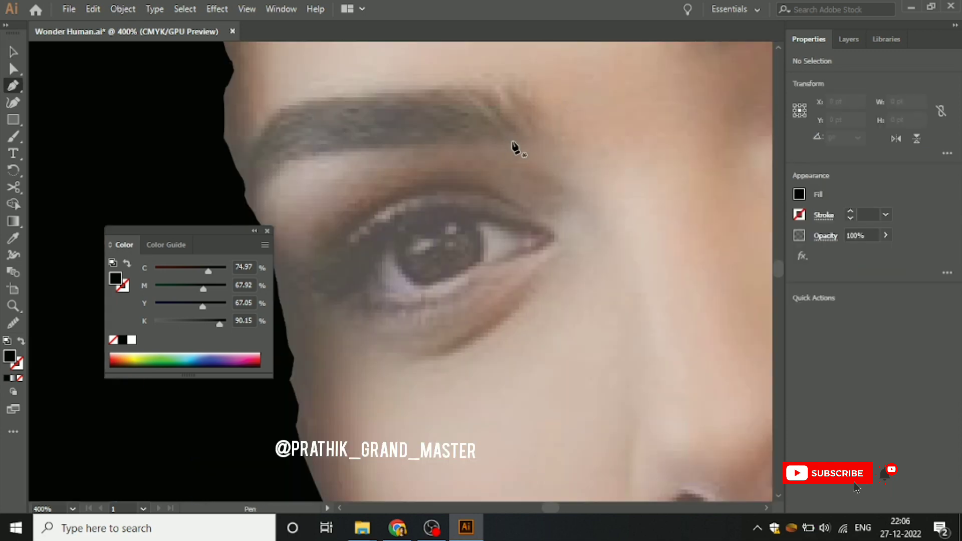
{"action": "left_click", "coordinate": [513, 143]}
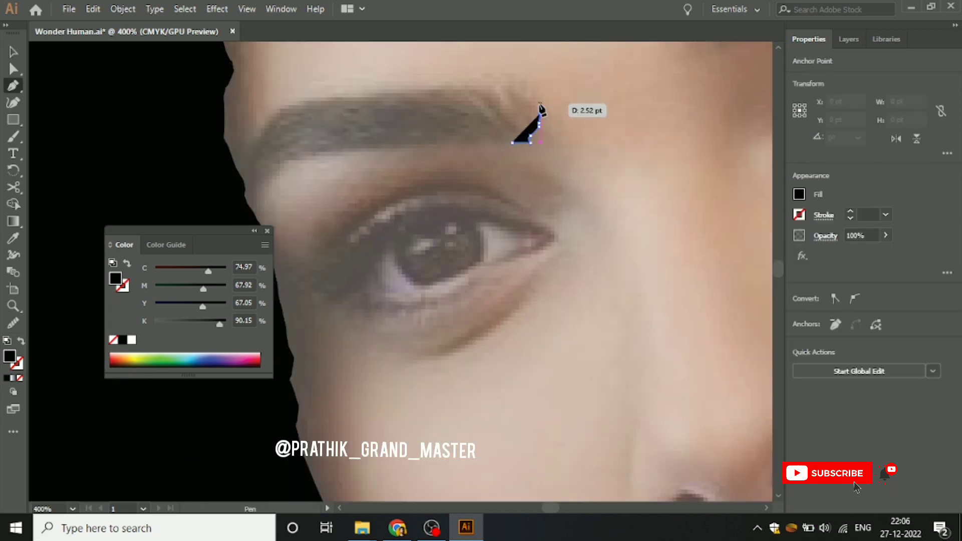
{"action": "left_click_drag", "start_coordinate": [532, 96], "coordinate": [526, 97]}
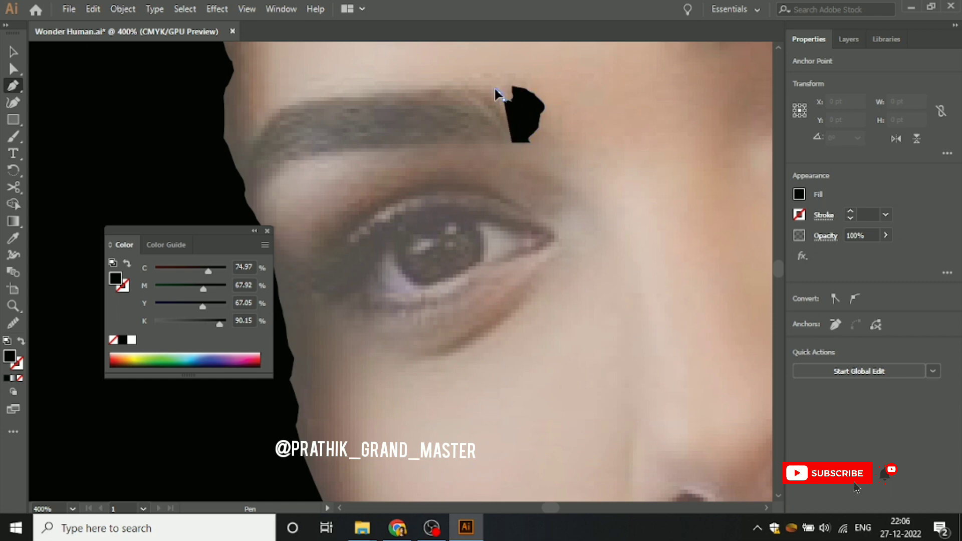
{"action": "left_click", "coordinate": [506, 88]}
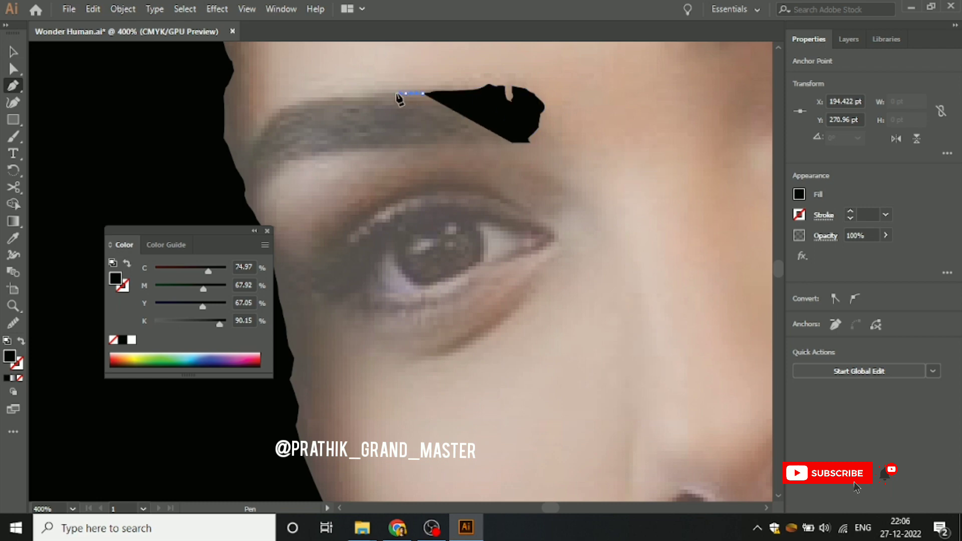
{"action": "left_click", "coordinate": [372, 95]}
{"action": "left_click_drag", "start_coordinate": [274, 111], "coordinate": [261, 133]}
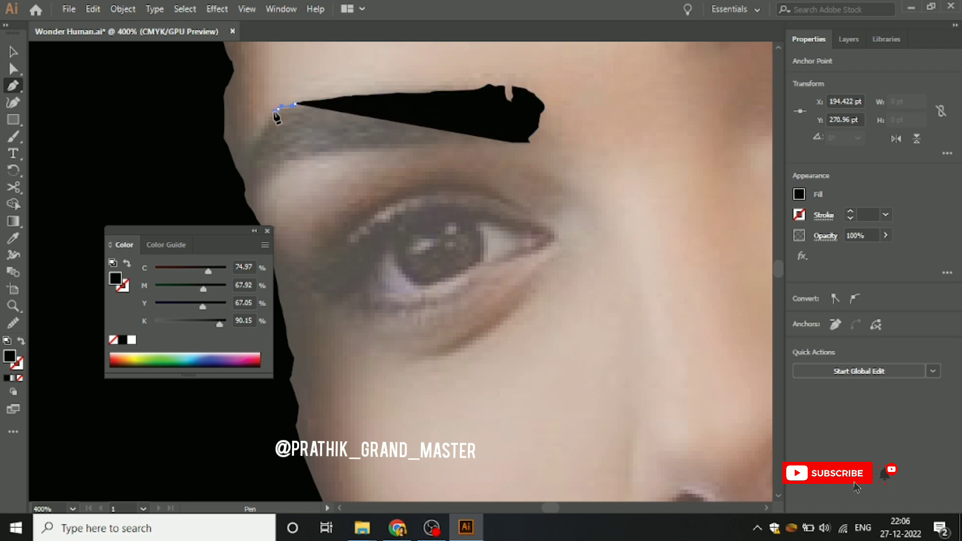
{"action": "left_click", "coordinate": [231, 182]}
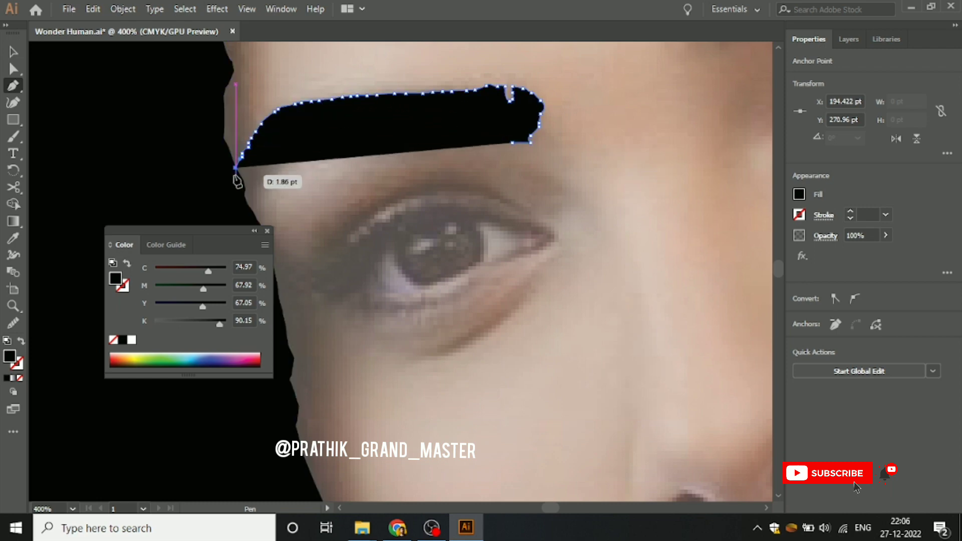
{"action": "left_click", "coordinate": [235, 192]}
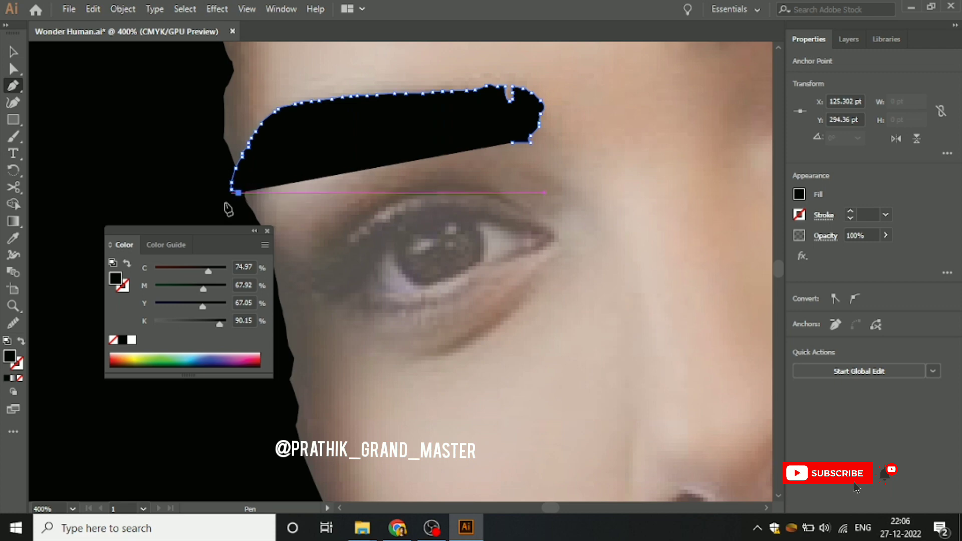
With fill off, trace the eyebrow's underside back to the start and fill it black
{"action": "left_click", "coordinate": [19, 379]}
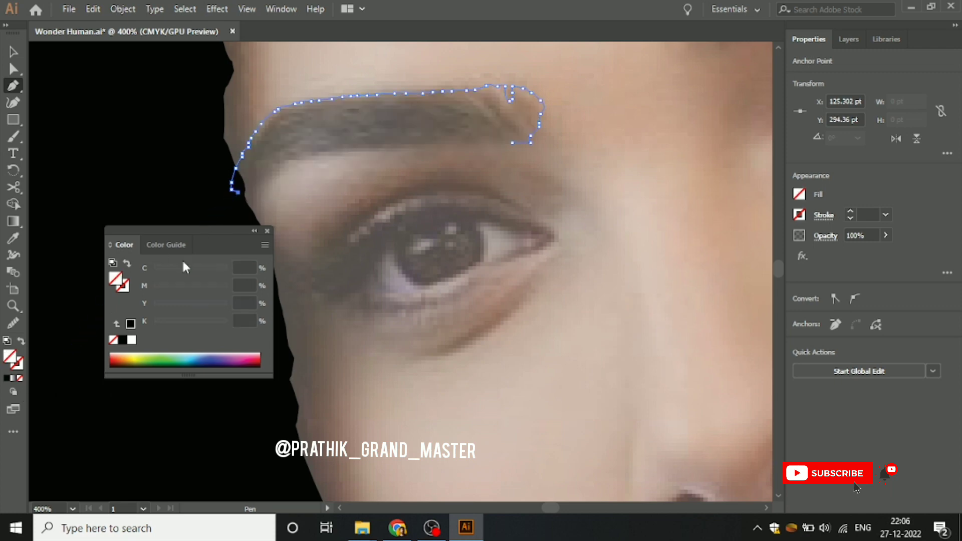
{"action": "left_click", "coordinate": [247, 204]}
{"action": "left_click", "coordinate": [262, 195]}
{"action": "left_click", "coordinate": [276, 174]}
{"action": "left_click", "coordinate": [287, 164]}
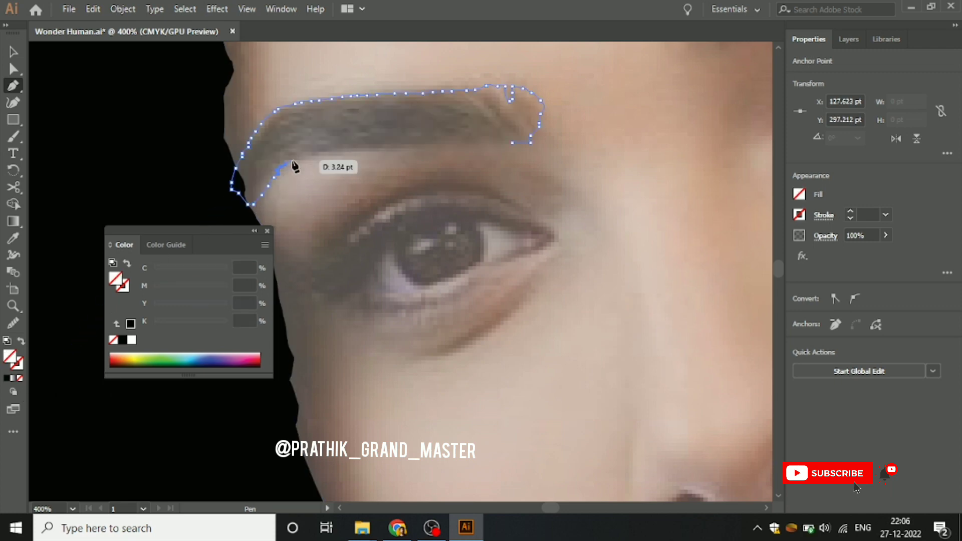
{"action": "left_click", "coordinate": [354, 151]}
{"action": "left_click", "coordinate": [407, 145]}
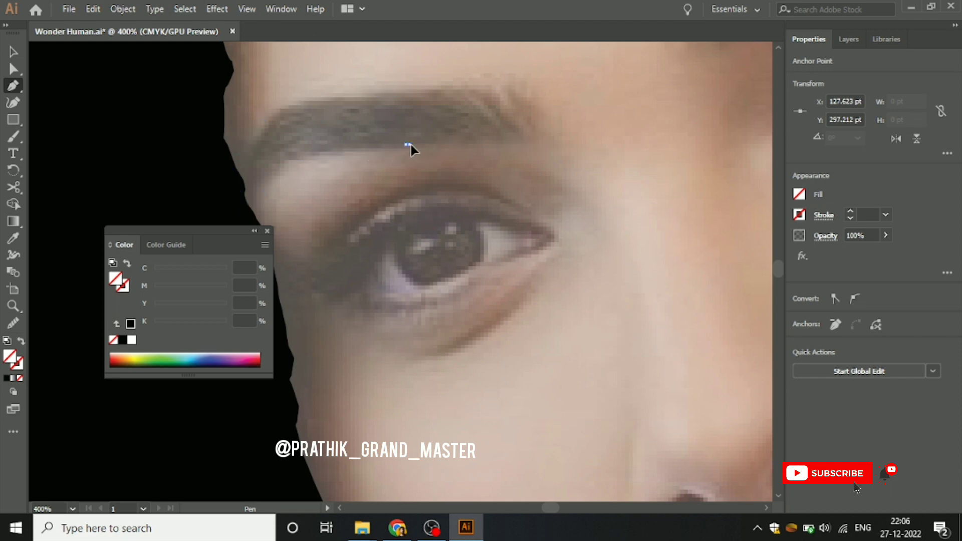
{"action": "left_click", "coordinate": [467, 144]}
{"action": "left_click", "coordinate": [504, 142]}
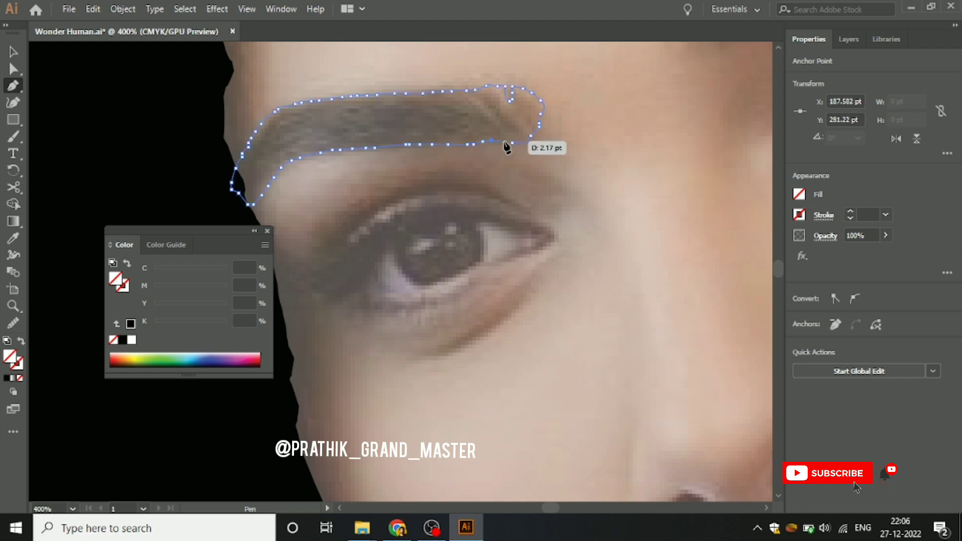
{"action": "left_click", "coordinate": [513, 143]}
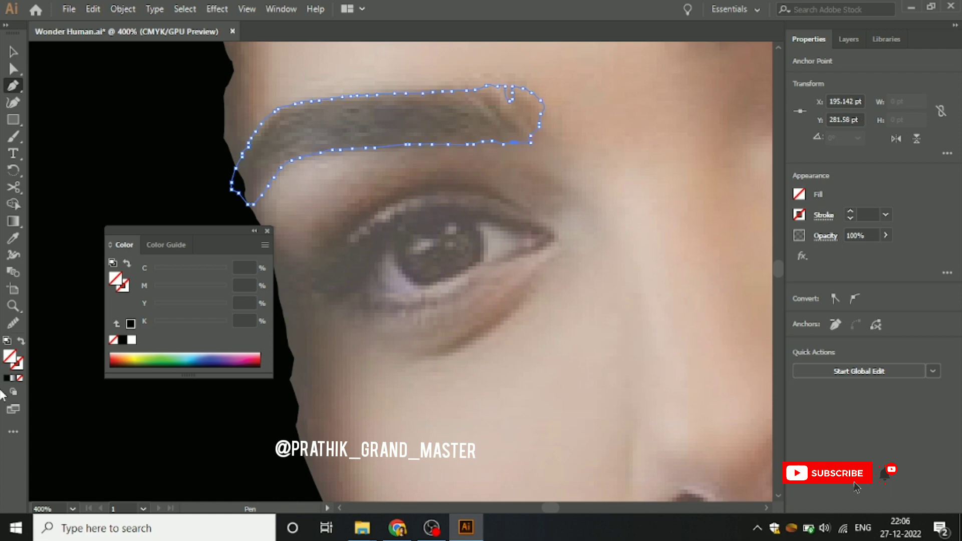
{"action": "left_click", "coordinate": [7, 379]}
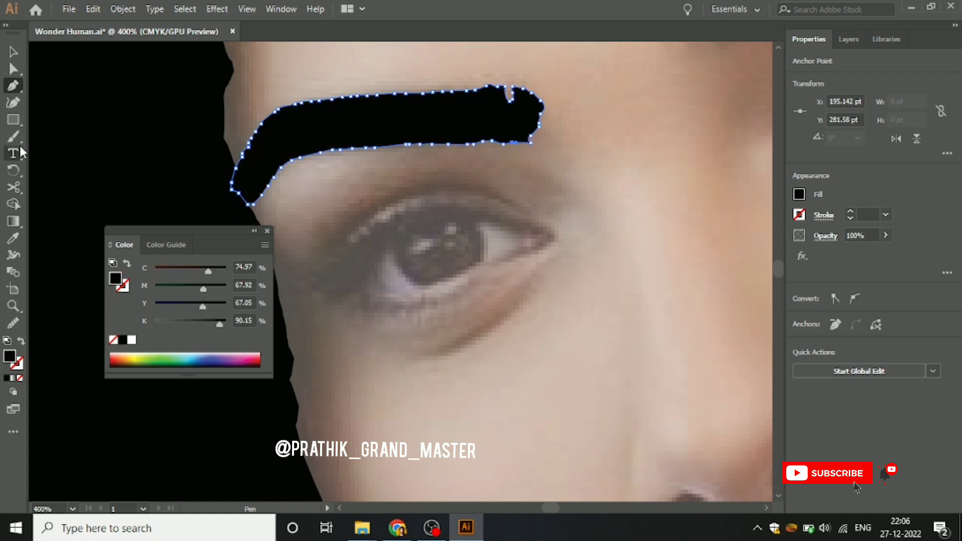
Bring the right eyebrow into view and trace from its inner end up along the brow
{"action": "left_click", "coordinate": [11, 56]}
{"action": "left_click_drag", "start_coordinate": [477, 200], "coordinate": [65, 310]}
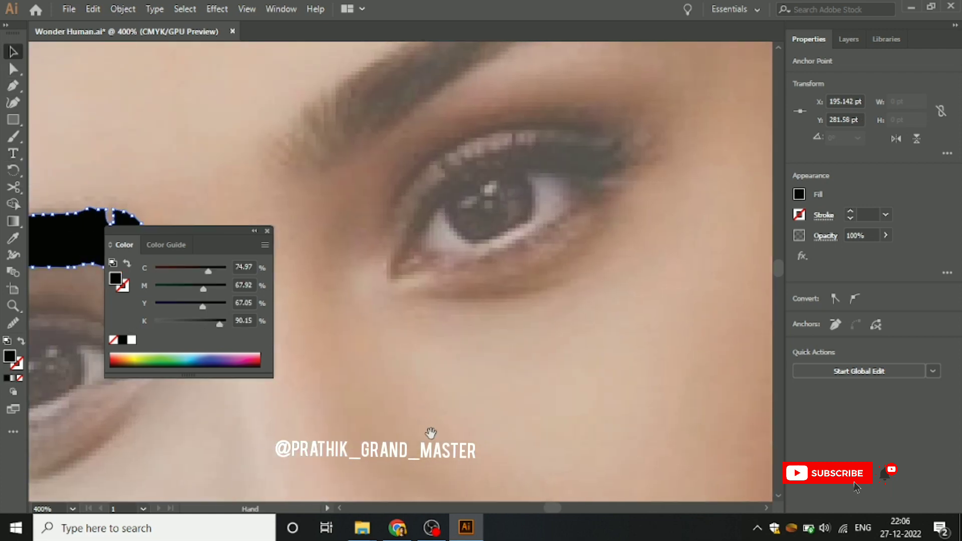
{"action": "left_click_drag", "start_coordinate": [331, 295], "coordinate": [440, 450]}
{"action": "left_click", "coordinate": [13, 86]}
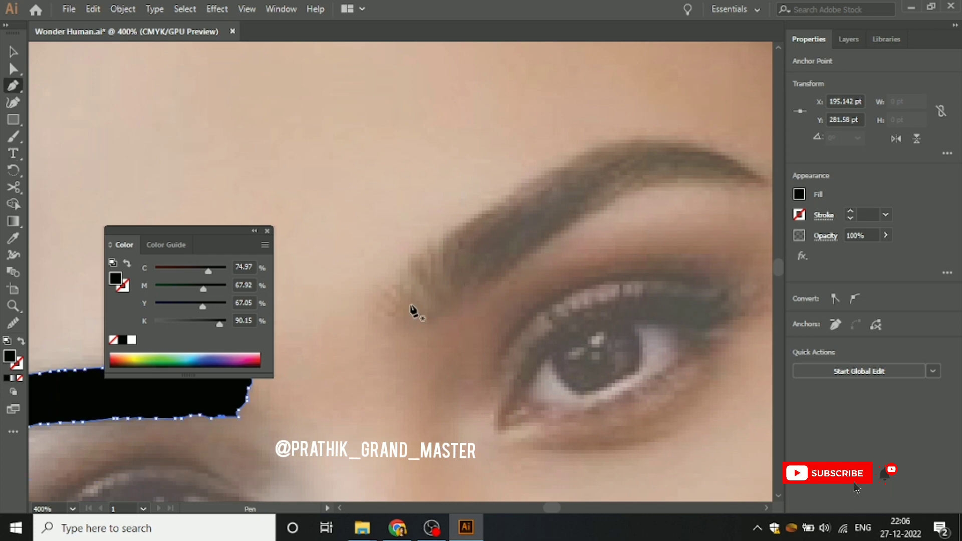
{"action": "left_click", "coordinate": [401, 315]}
{"action": "left_click", "coordinate": [397, 295]}
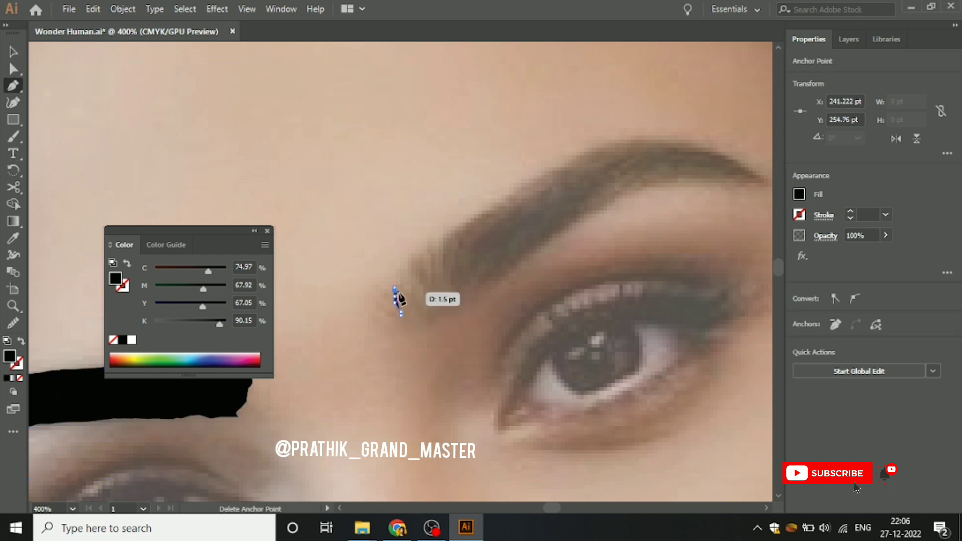
{"action": "left_click", "coordinate": [404, 286]}
{"action": "left_click", "coordinate": [410, 266]}
{"action": "left_click", "coordinate": [432, 241]}
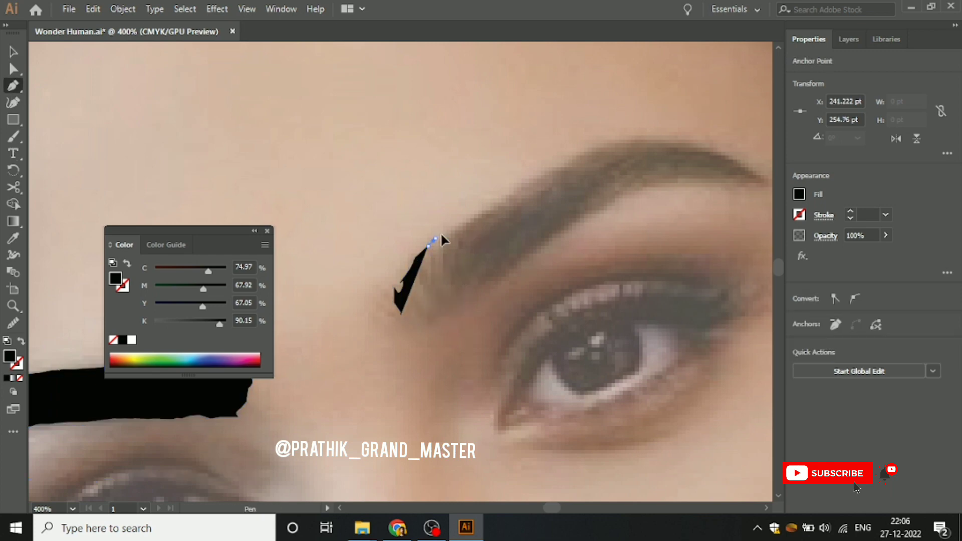
{"action": "left_click", "coordinate": [454, 223]}
{"action": "left_click_drag", "start_coordinate": [515, 194], "coordinate": [472, 210]}
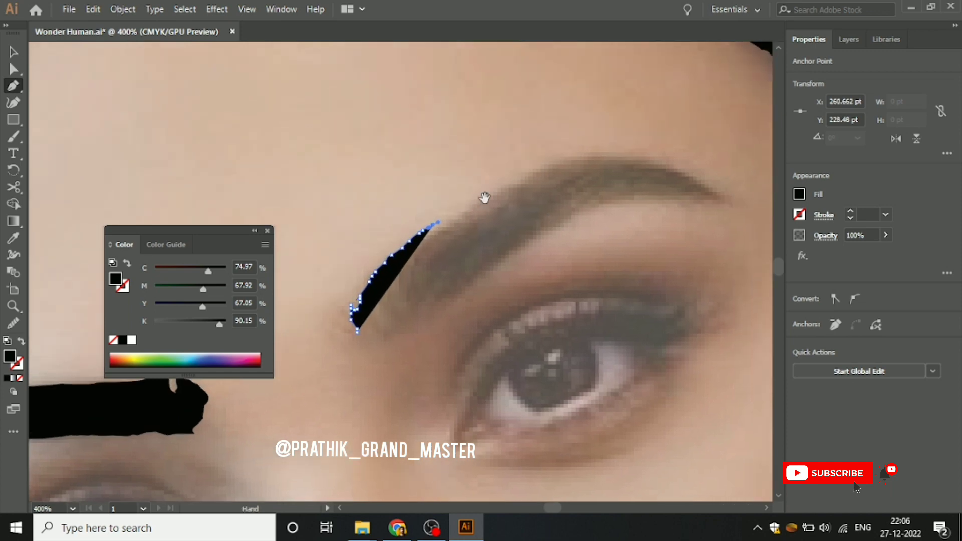
{"action": "left_click", "coordinate": [461, 215]}
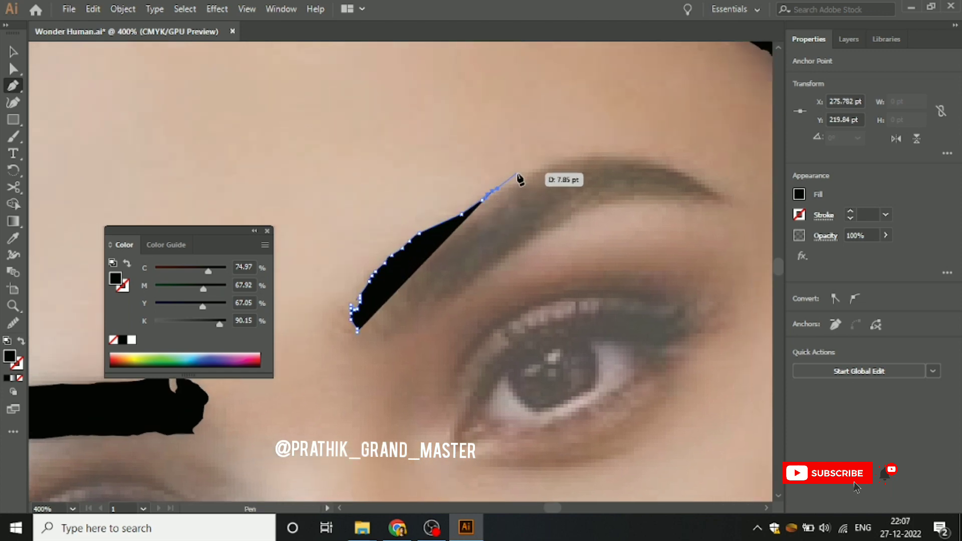
{"action": "key", "text": "ctrl+z"}
With fill off, trace the brow's top edge to the tail and start the lower edge
{"action": "left_click_drag", "start_coordinate": [617, 155], "coordinate": [644, 161]}
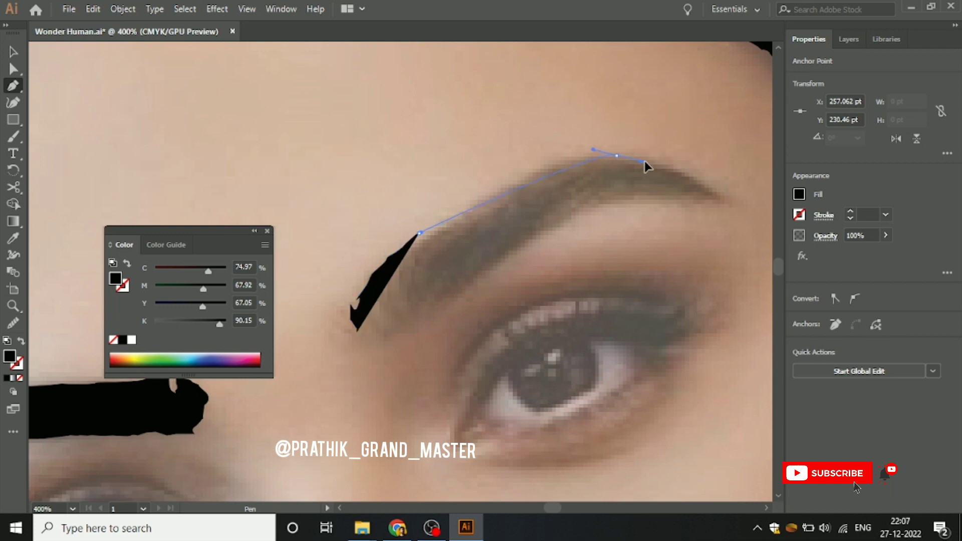
{"action": "left_click", "coordinate": [617, 156]}
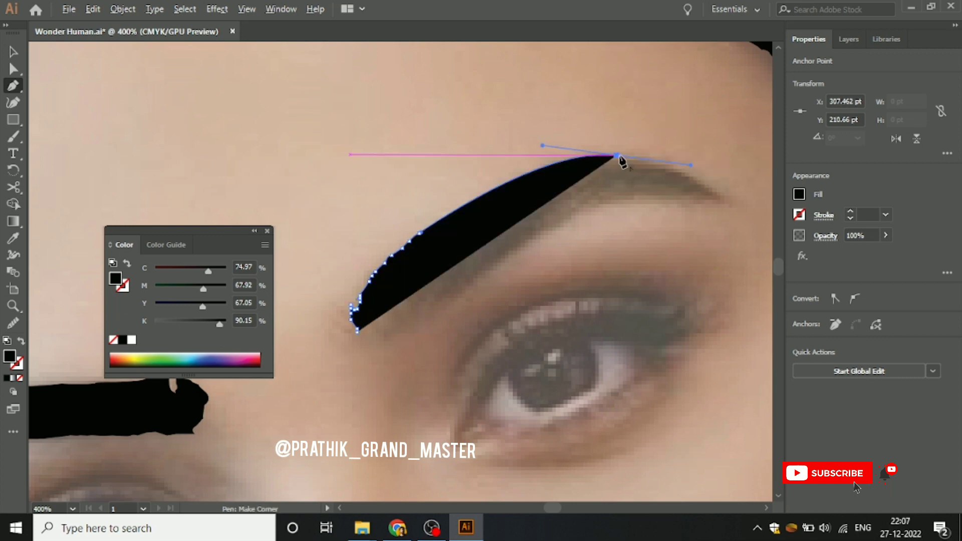
{"action": "left_click", "coordinate": [20, 378]}
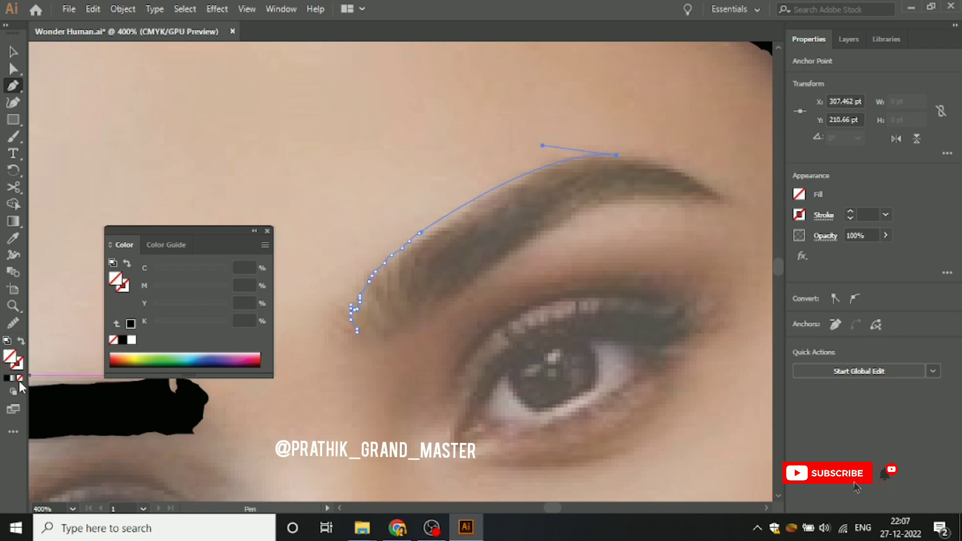
{"action": "left_click_drag", "start_coordinate": [726, 198], "coordinate": [741, 211]}
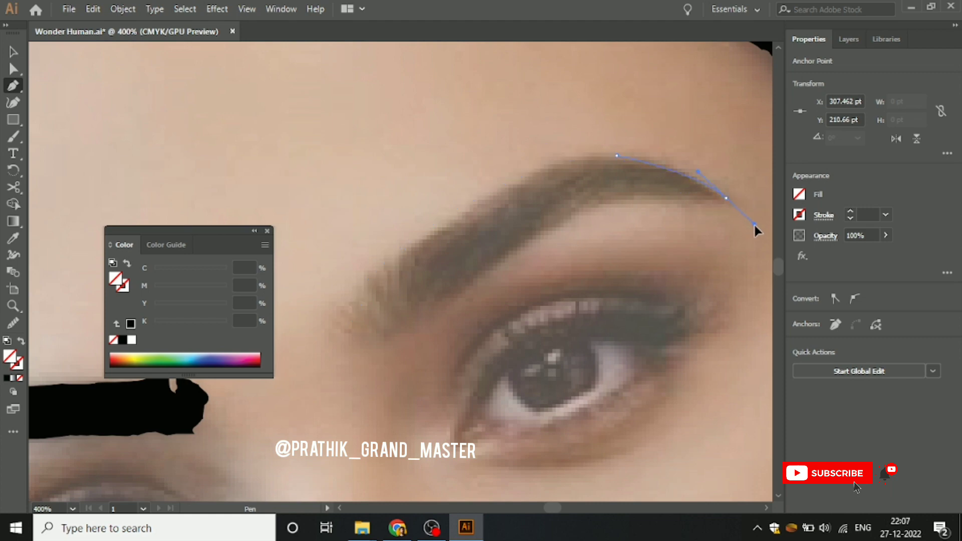
{"action": "left_click", "coordinate": [726, 197]}
{"action": "mouse_move", "coordinate": [558, 229]}
{"action": "left_mouse_down"}
{"action": "mouse_move", "coordinate": [536, 255]}
{"action": "mouse_move", "coordinate": [551, 245]}
{"action": "left_mouse_up"}
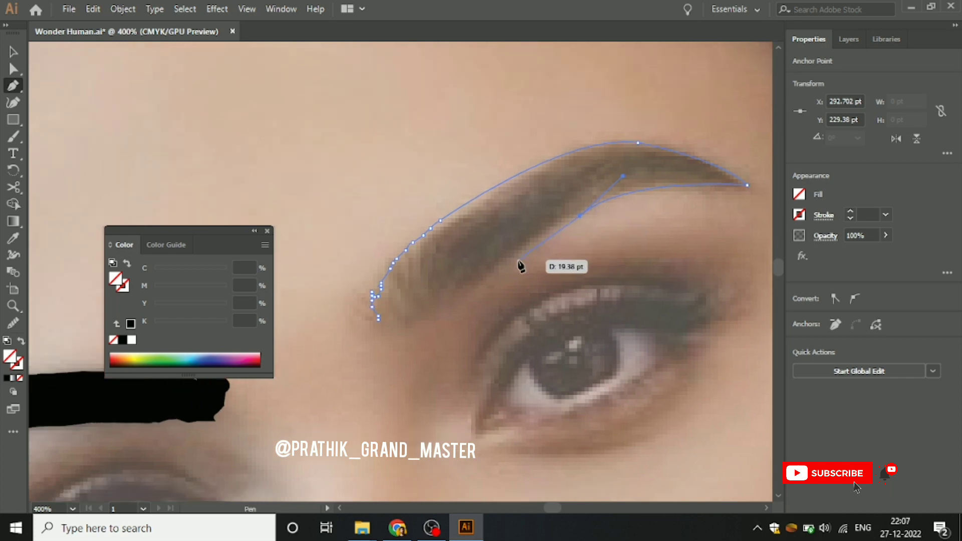
Finish the brow's lower edge, close it at the inner end, and fill it black
{"action": "left_click_drag", "start_coordinate": [481, 288], "coordinate": [501, 256]}
{"action": "left_click", "coordinate": [482, 263]}
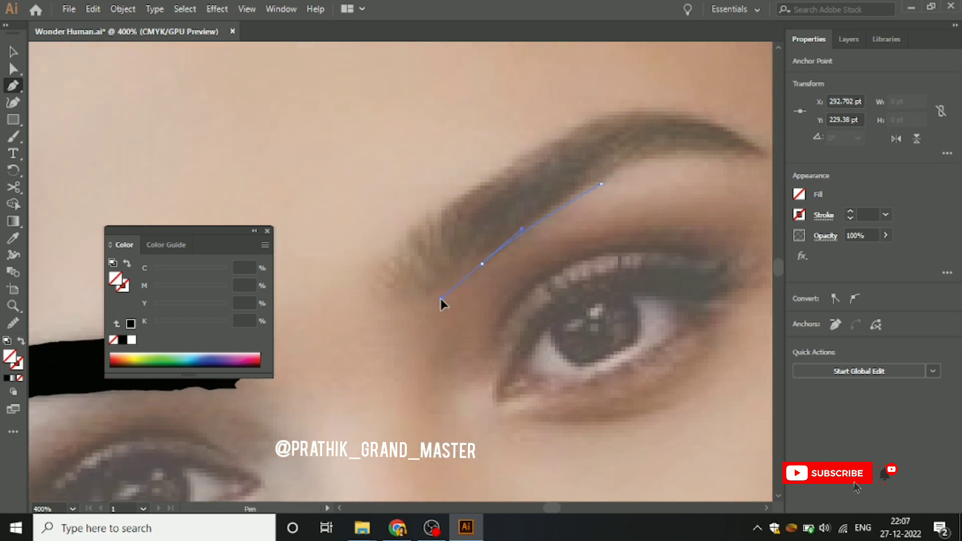
{"action": "left_click_drag", "start_coordinate": [440, 298], "coordinate": [461, 285]}
{"action": "left_click", "coordinate": [472, 264]}
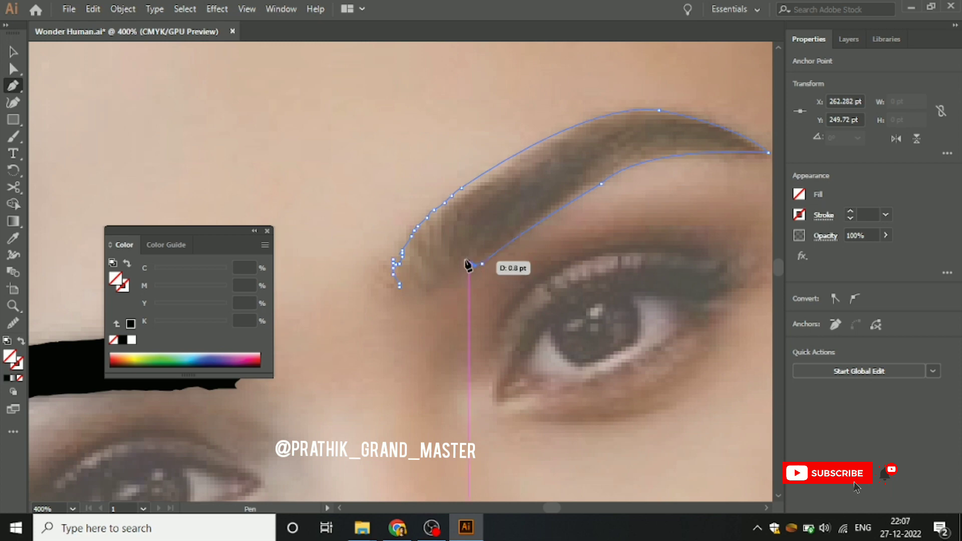
{"action": "left_click", "coordinate": [451, 268]}
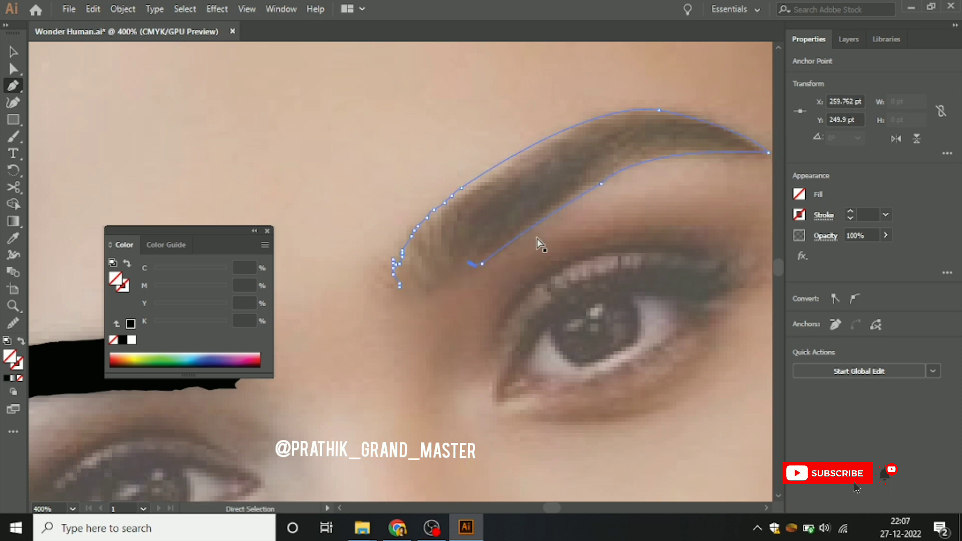
{"action": "mouse_move", "coordinate": [538, 242]}
{"action": "left_mouse_down"}
{"action": "mouse_move", "coordinate": [637, 162]}
{"action": "mouse_move", "coordinate": [447, 302]}
{"action": "left_mouse_up"}
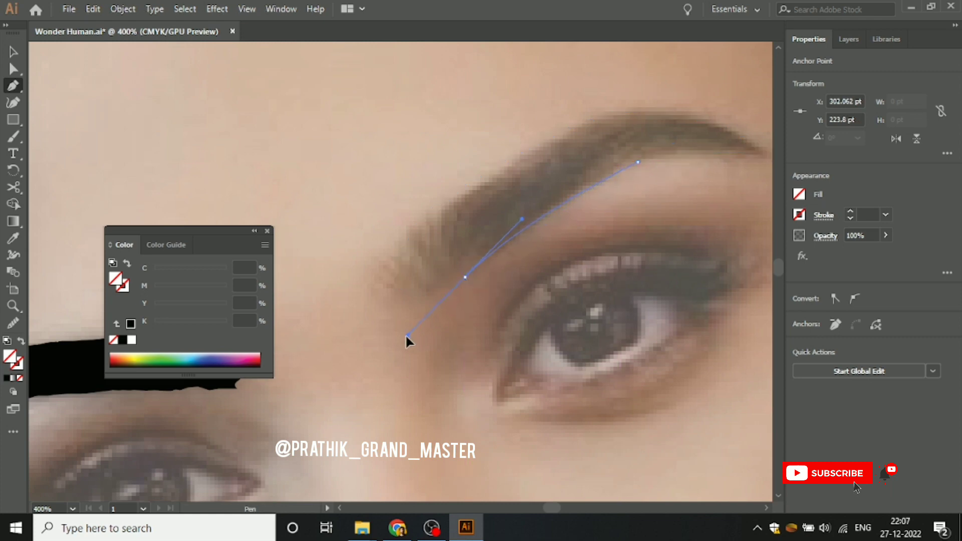
{"action": "left_click_drag", "start_coordinate": [386, 357], "coordinate": [465, 278]}
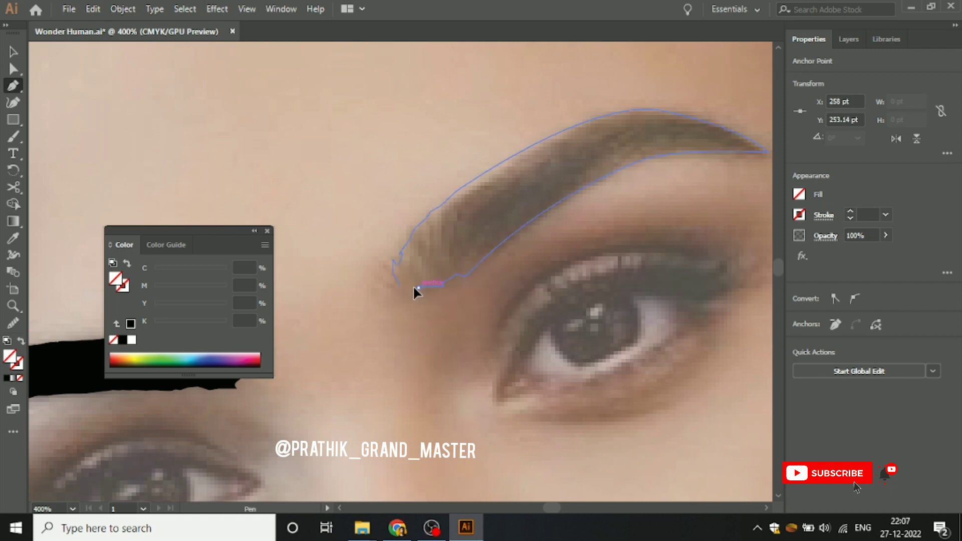
{"action": "mouse_move", "coordinate": [400, 287]}
{"action": "left_mouse_down"}
{"action": "mouse_move", "coordinate": [399, 295]}
{"action": "mouse_move", "coordinate": [400, 284]}
{"action": "left_mouse_up"}
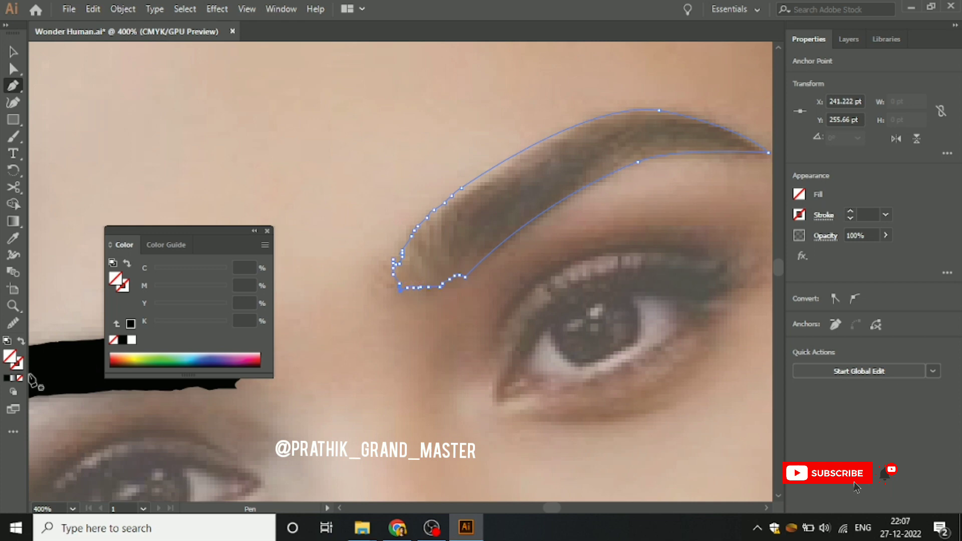
{"action": "left_click", "coordinate": [8, 379]}
{"action": "left_click", "coordinate": [13, 52]}
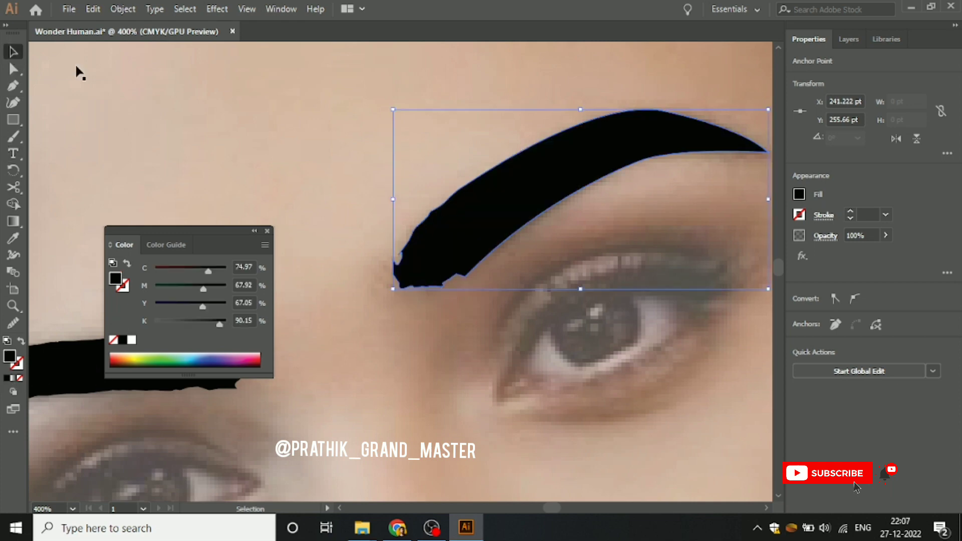
{"action": "scroll", "coordinate": [292, 169], "scroll_direction": "down", "scroll_amount": 3}
{"action": "scroll", "coordinate": [292, 169], "scroll_direction": "down", "scroll_amount": 2}
{"action": "left_click", "coordinate": [604, 183]}
Save the document and zoom in on the right eye
{"action": "left_click_drag", "start_coordinate": [635, 176], "coordinate": [700, 170]}
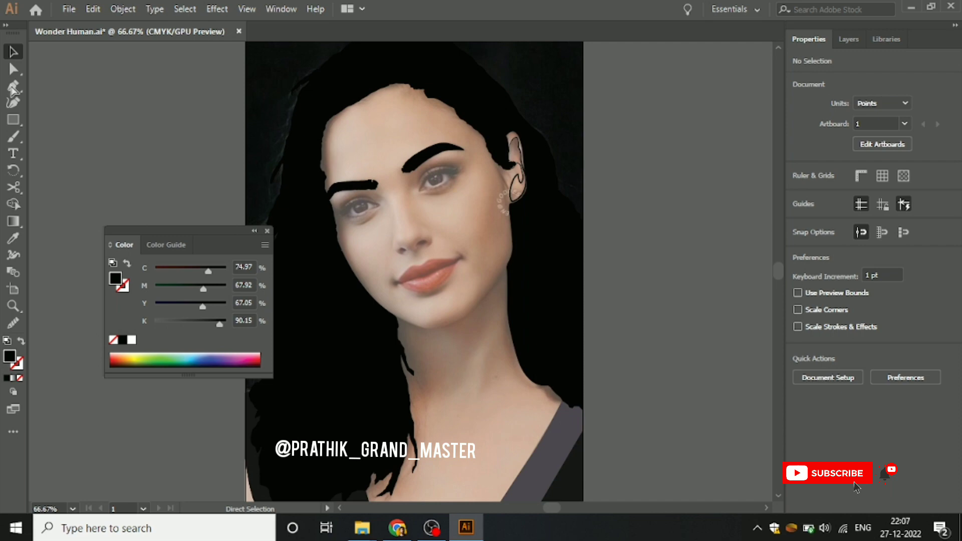
{"action": "left_click", "coordinate": [13, 87]}
{"action": "key", "text": "ctrl+s"}
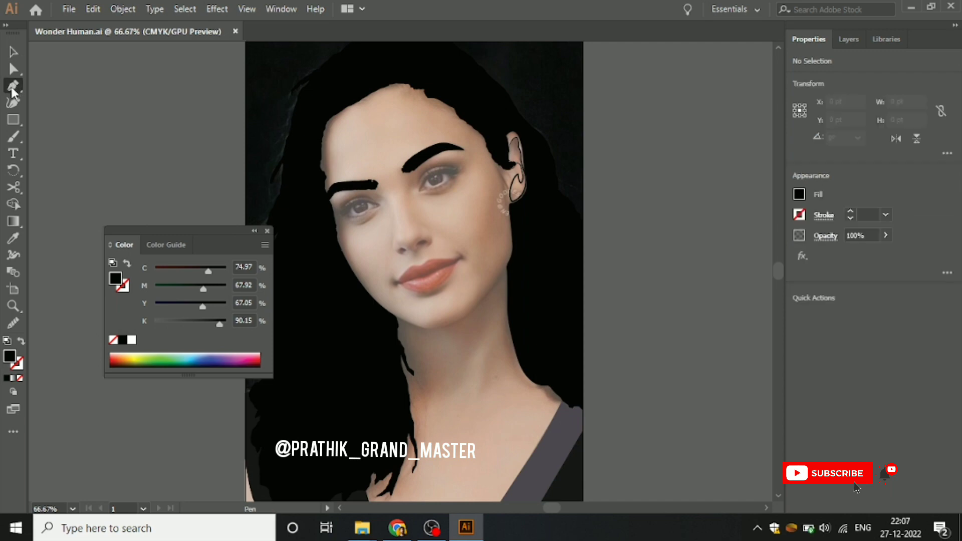
{"action": "scroll", "coordinate": [389, 211], "scroll_direction": "up", "scroll_amount": 3}
{"action": "left_click_drag", "start_coordinate": [509, 186], "coordinate": [504, 285]}
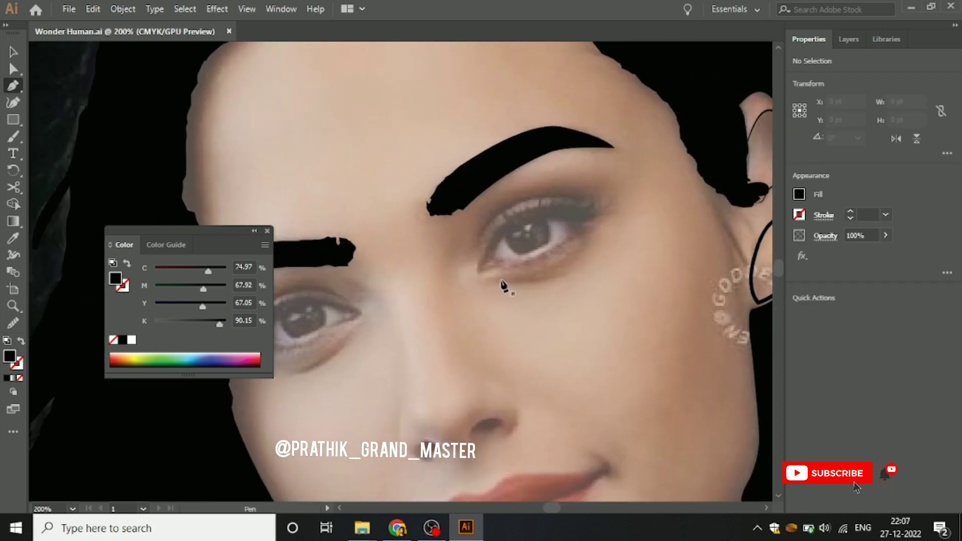
{"action": "scroll", "coordinate": [501, 275], "scroll_direction": "up", "scroll_amount": 2}
{"action": "scroll", "coordinate": [495, 266], "scroll_direction": "down", "scroll_amount": 1}
{"action": "scroll", "coordinate": [486, 263], "scroll_direction": "up", "scroll_amount": 1}
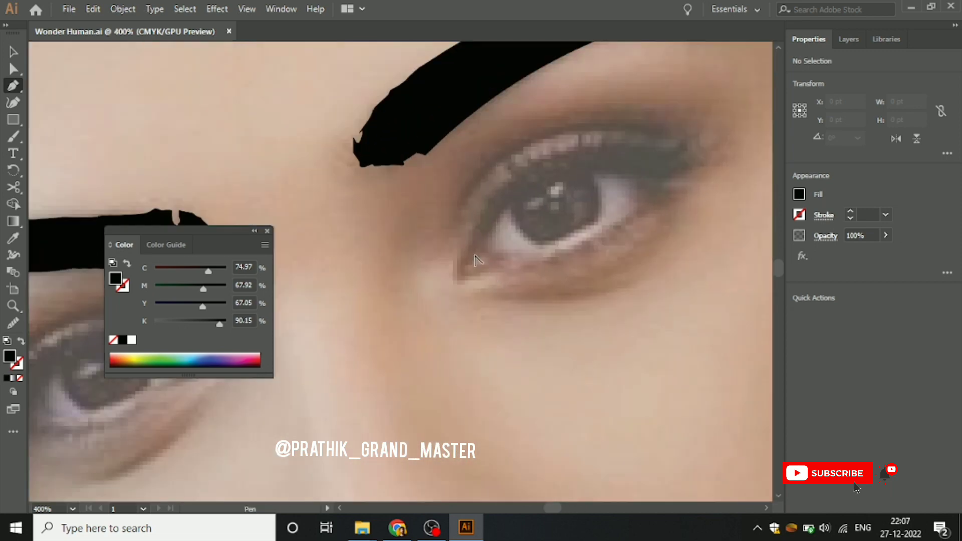
{"action": "scroll", "coordinate": [479, 261], "scroll_direction": "up", "scroll_amount": 1}
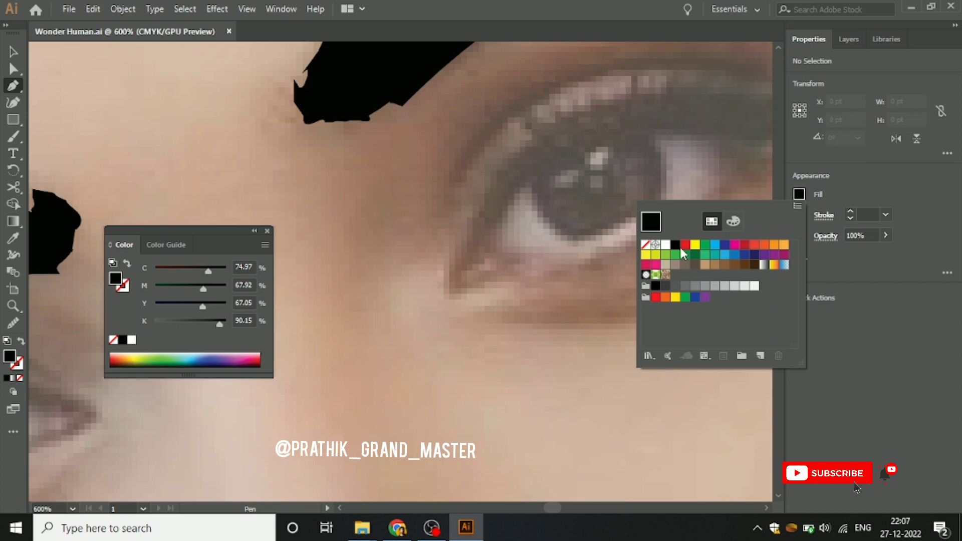
With fill set to None, trace the eye's inner corner and lower lid to the outer corner
{"action": "left_click", "coordinate": [665, 246]}
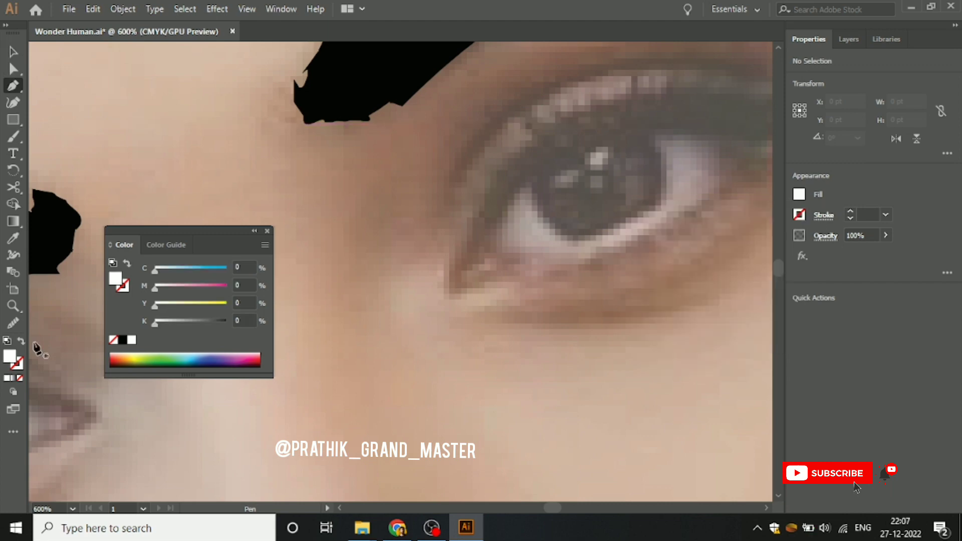
{"action": "left_click", "coordinate": [19, 378]}
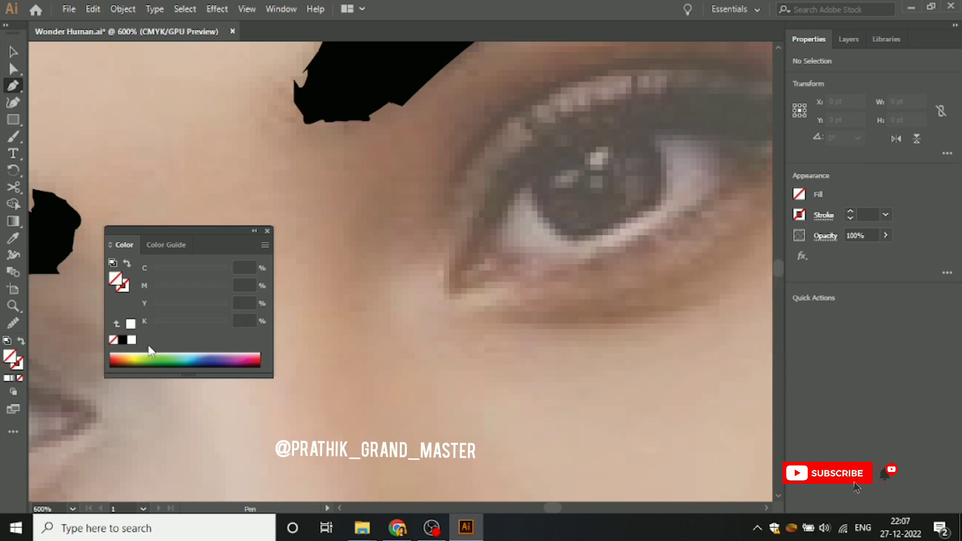
{"action": "left_click", "coordinate": [464, 246]}
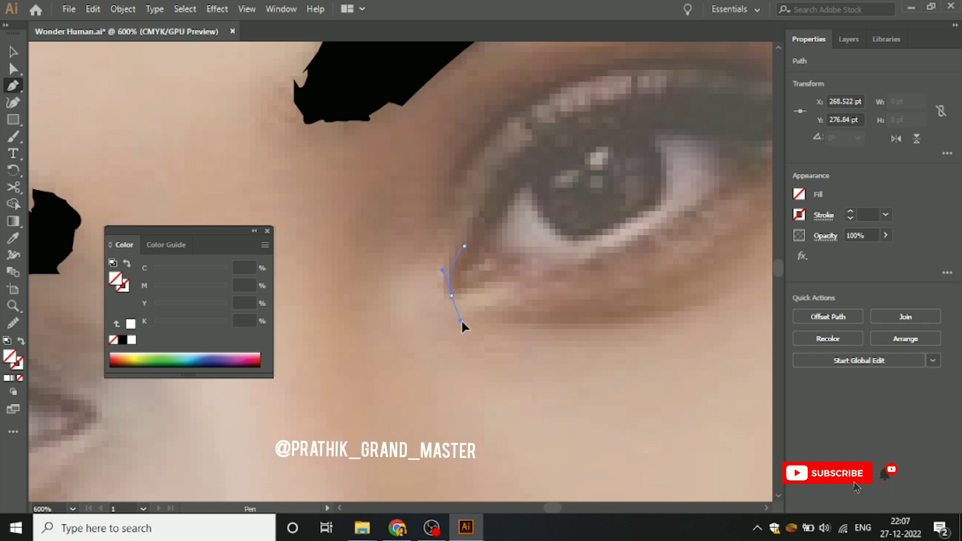
{"action": "left_click_drag", "start_coordinate": [451, 295], "coordinate": [550, 270]}
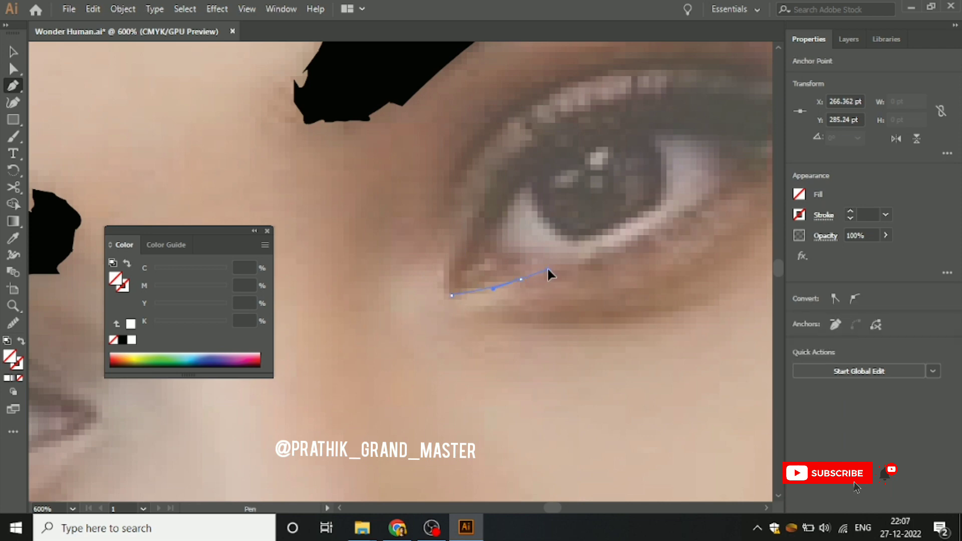
{"action": "left_click", "coordinate": [521, 279]}
{"action": "left_click_drag", "start_coordinate": [608, 275], "coordinate": [481, 376]}
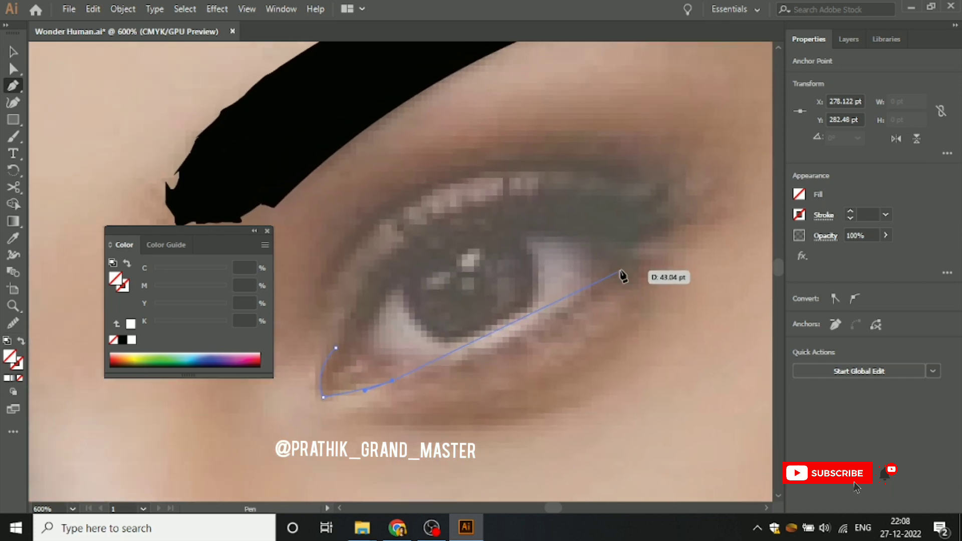
{"action": "left_click_drag", "start_coordinate": [630, 247], "coordinate": [664, 173]}
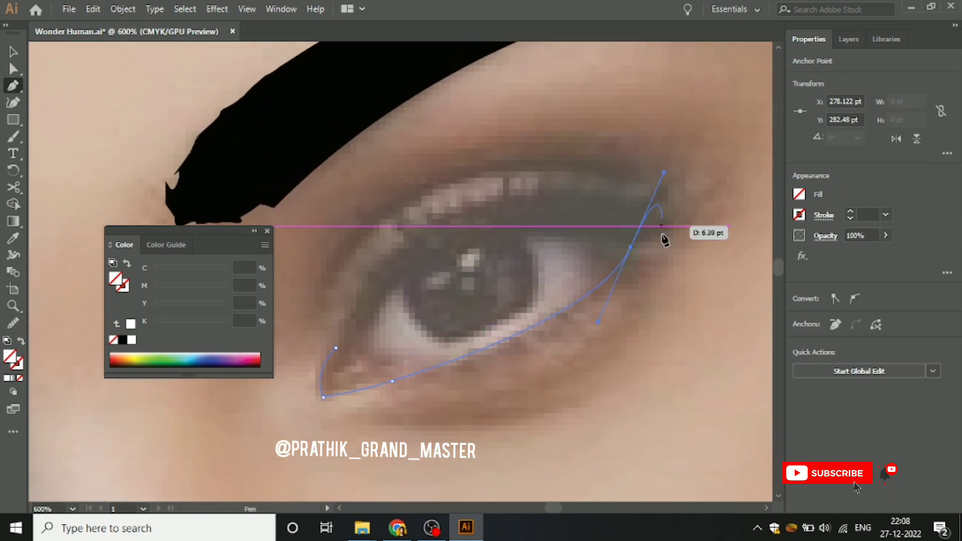
{"action": "left_click", "coordinate": [630, 247]}
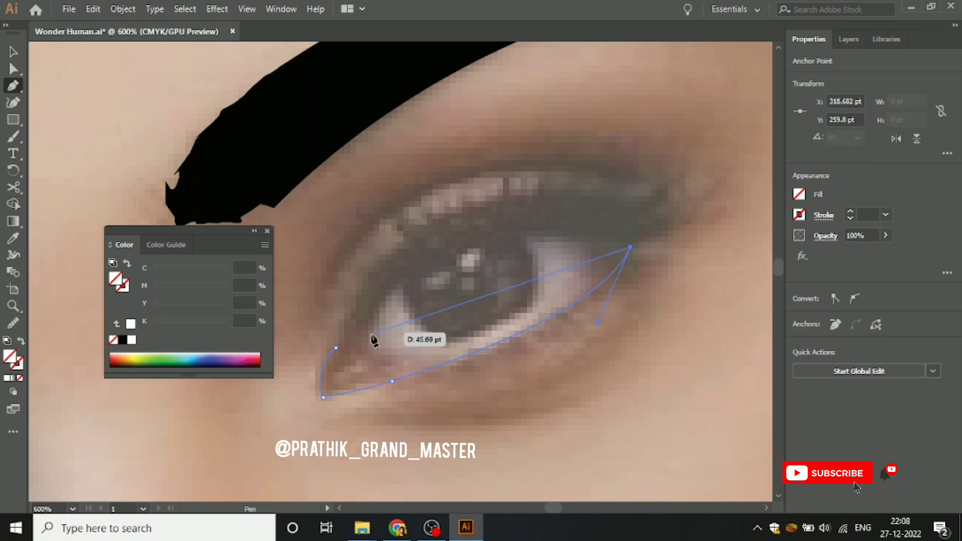
Close the eye shape along the upper lid, fill it white, and zoom out
{"action": "mouse_move", "coordinate": [336, 347]}
{"action": "left_mouse_down"}
{"action": "mouse_move", "coordinate": [310, 421]}
{"action": "mouse_move", "coordinate": [224, 436]}
{"action": "left_mouse_up"}
{"action": "scroll", "coordinate": [309, 418], "scroll_direction": "down", "scroll_amount": 3}
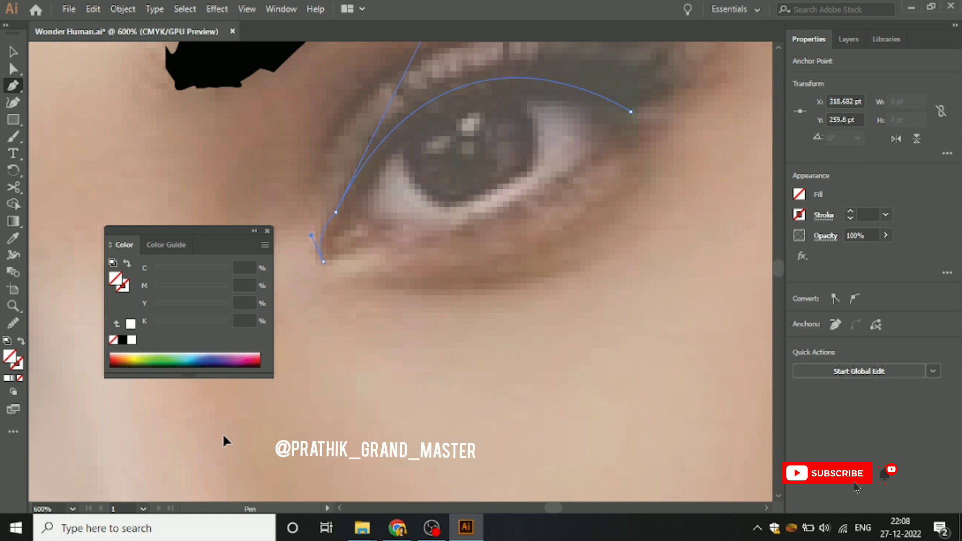
{"action": "left_click", "coordinate": [8, 379]}
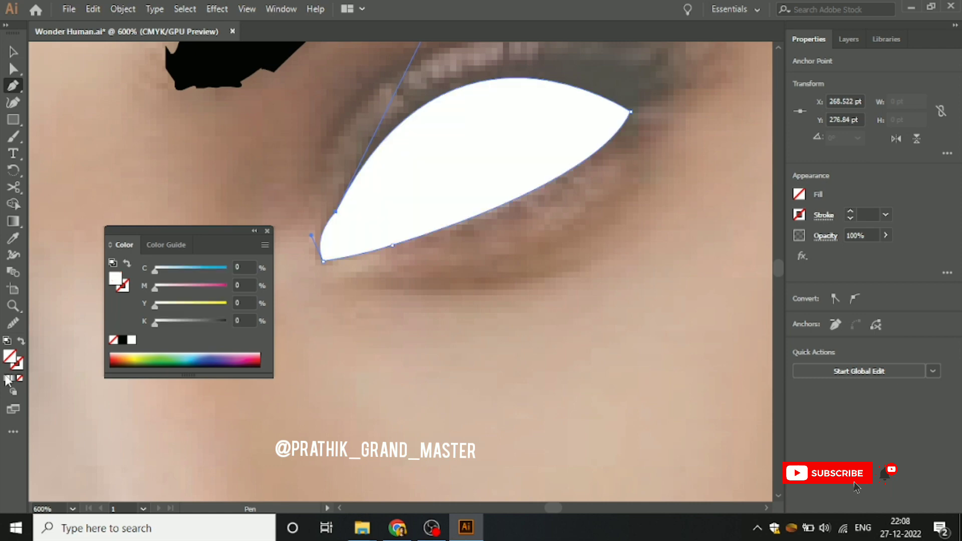
{"action": "key", "text": "v"}
{"action": "key", "text": "ctrl+minus"}
{"action": "key", "text": "ctrl+minus"}
{"action": "key", "text": "ctrl+minus"}
{"action": "key", "text": "ctrl+minus"}
{"action": "key", "text": "ctrl+minus"}
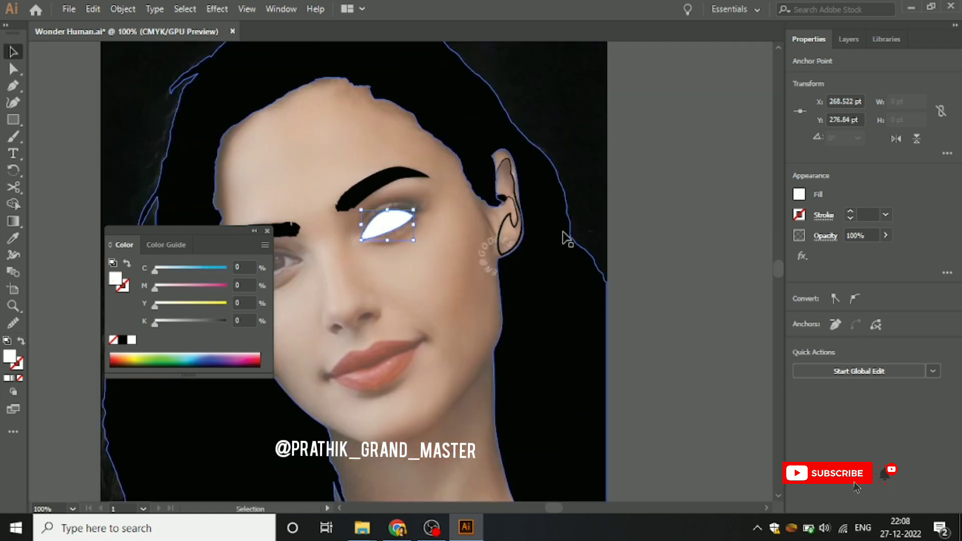
{"action": "scroll", "coordinate": [393, 241], "scroll_direction": "up", "scroll_amount": 3}
{"action": "scroll", "coordinate": [368, 215], "scroll_direction": "up", "scroll_amount": 3}
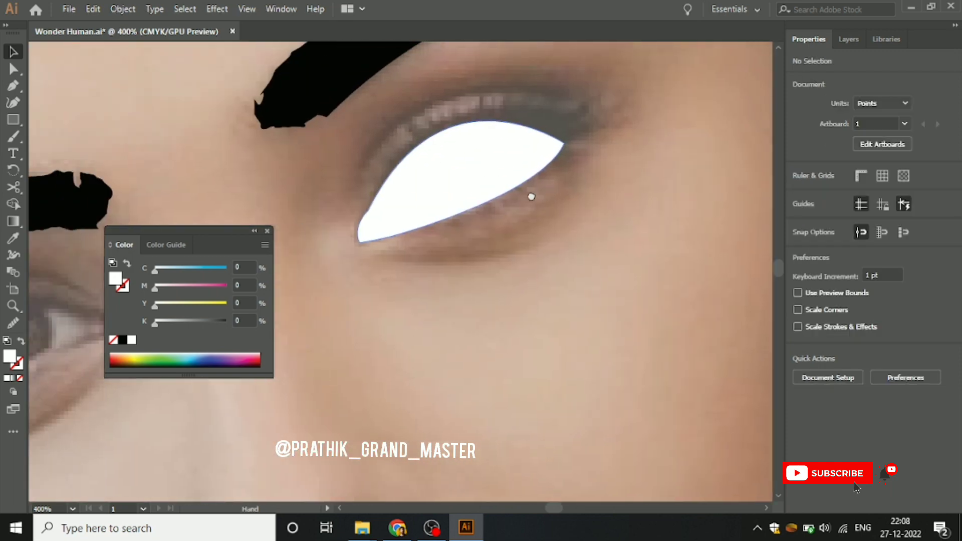
Draw a closed curved wedge at the inner corner of the white eye shape with the Pen tool
{"action": "left_click", "coordinate": [14, 87]}
{"action": "scroll", "coordinate": [270, 145], "scroll_direction": "up", "scroll_amount": 3}
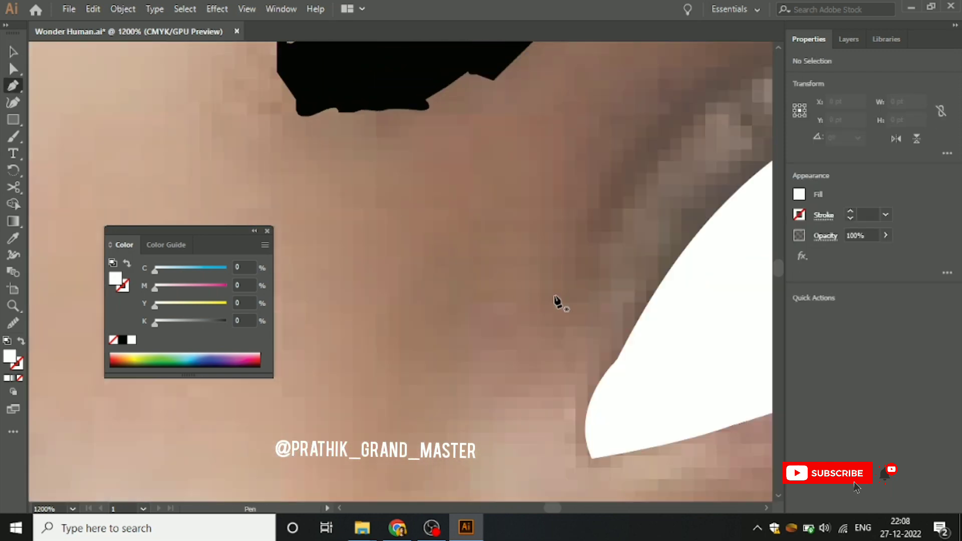
{"action": "left_click_drag", "start_coordinate": [558, 300], "coordinate": [518, 224]}
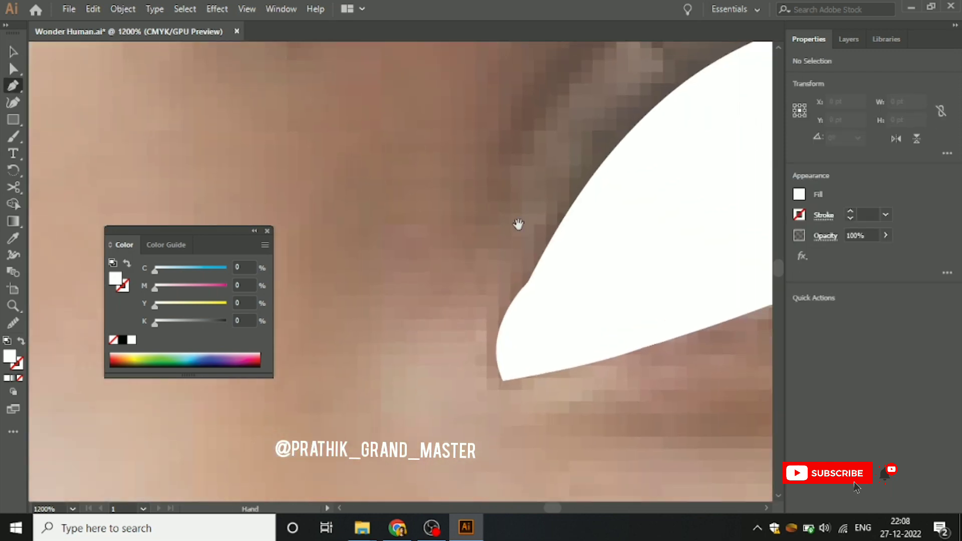
{"action": "left_click", "coordinate": [529, 282]}
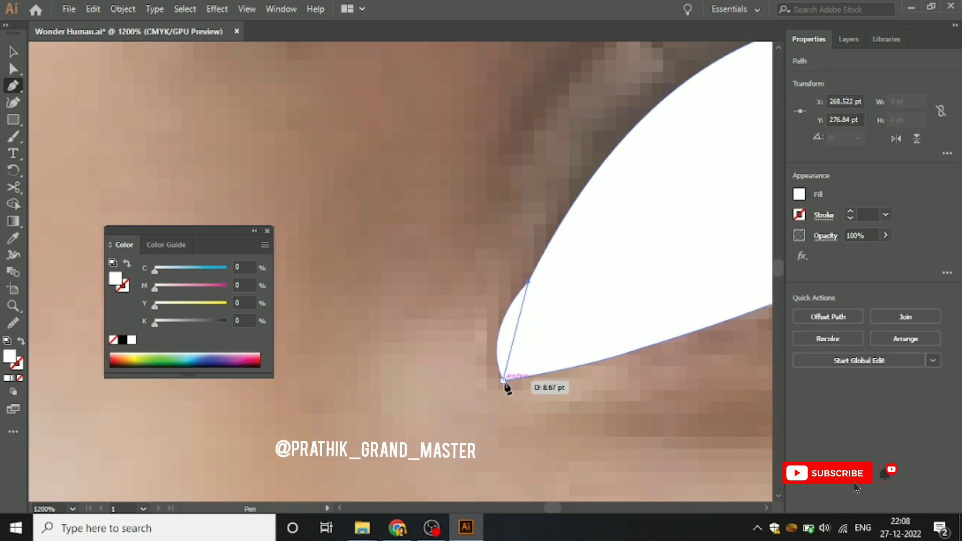
{"action": "left_click_drag", "start_coordinate": [503, 381], "coordinate": [525, 433]}
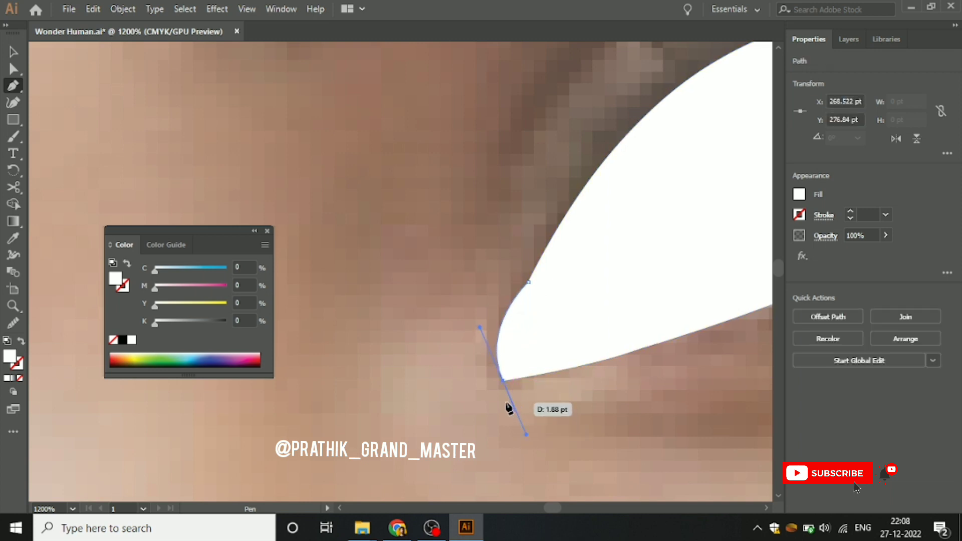
{"action": "left_click", "coordinate": [504, 382]}
{"action": "left_click_drag", "start_coordinate": [504, 383], "coordinate": [614, 356]}
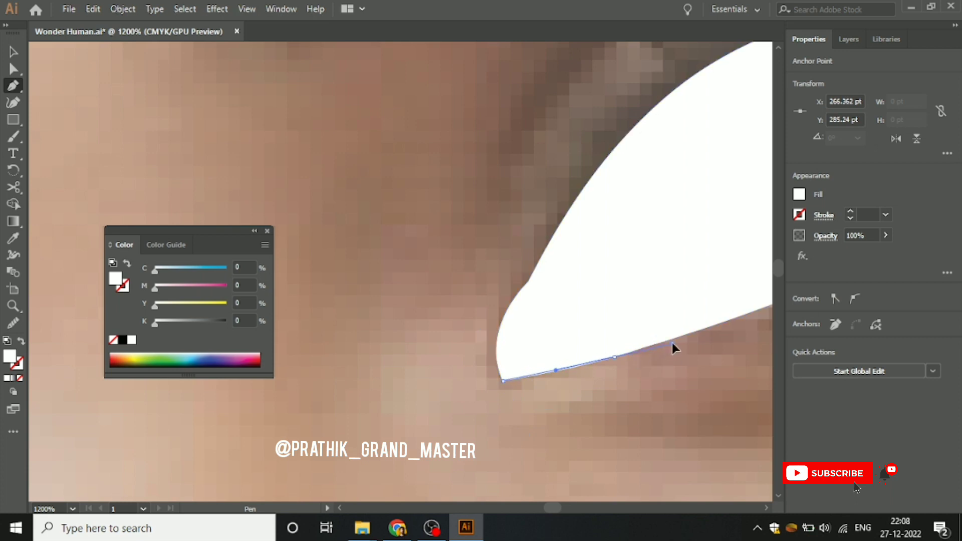
{"action": "left_click_drag", "start_coordinate": [672, 341], "coordinate": [616, 362]}
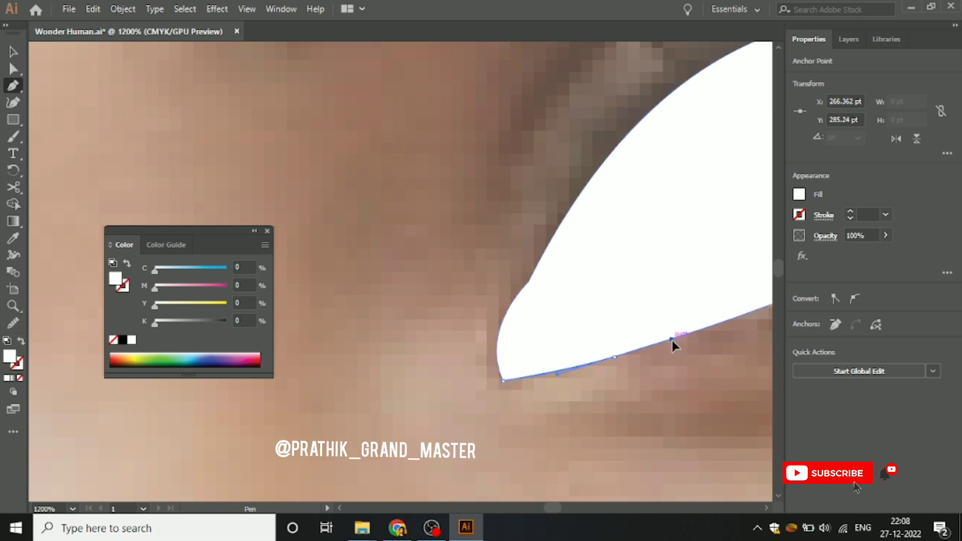
{"action": "left_click", "coordinate": [615, 358]}
{"action": "left_click_drag", "start_coordinate": [528, 282], "coordinate": [437, 293]}
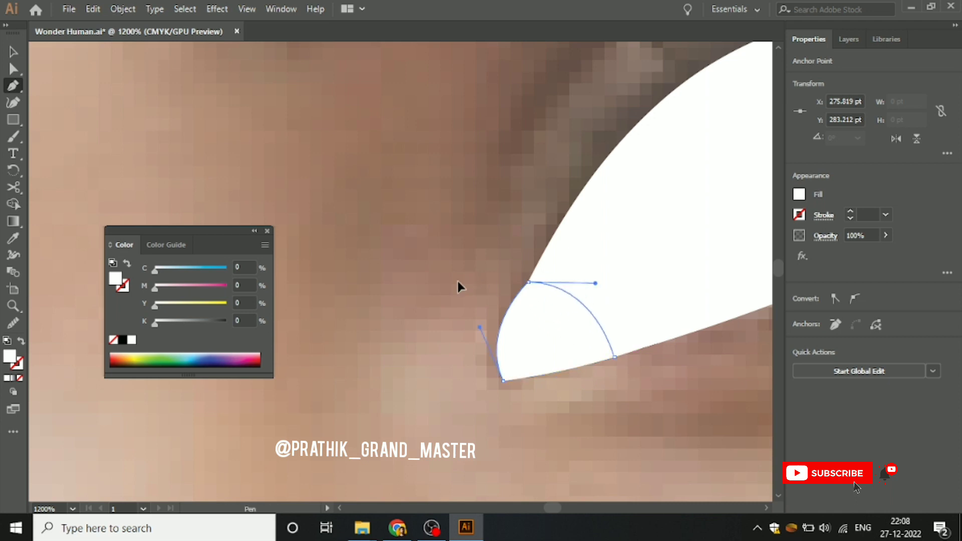
Fill the wedge dark red and zoom out to see the whole face
{"action": "double_click", "coordinate": [10, 357]}
{"action": "mouse_move", "coordinate": [627, 366]}
{"action": "left_mouse_down"}
{"action": "mouse_move", "coordinate": [625, 217]}
{"action": "mouse_move", "coordinate": [615, 196]}
{"action": "mouse_move", "coordinate": [607, 253]}
{"action": "left_mouse_up"}
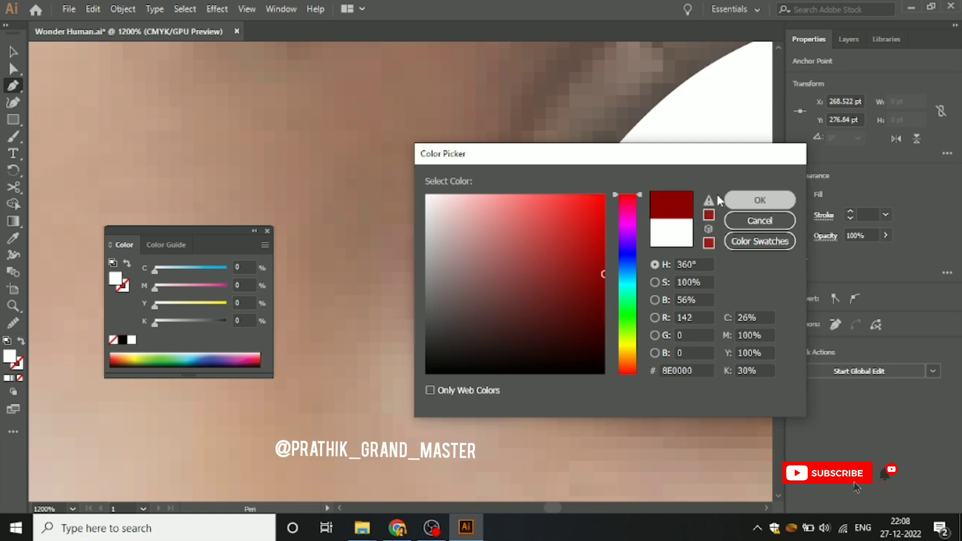
{"action": "left_click", "coordinate": [759, 200]}
{"action": "left_click", "coordinate": [15, 52]}
{"action": "key", "text": "ctrl+1"}
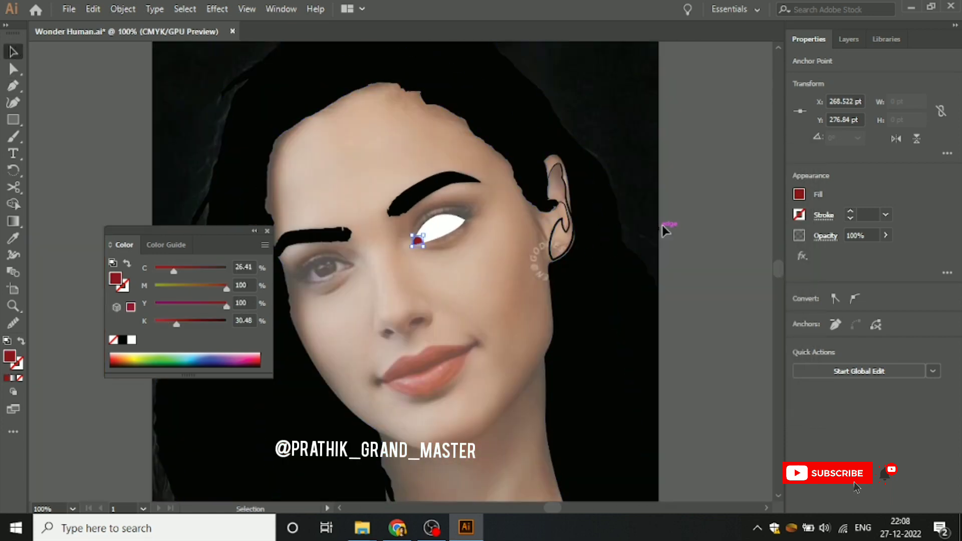
Begin a no-fill eye-outline path from the eye's left corner across the upper lid
{"action": "left_click", "coordinate": [683, 217]}
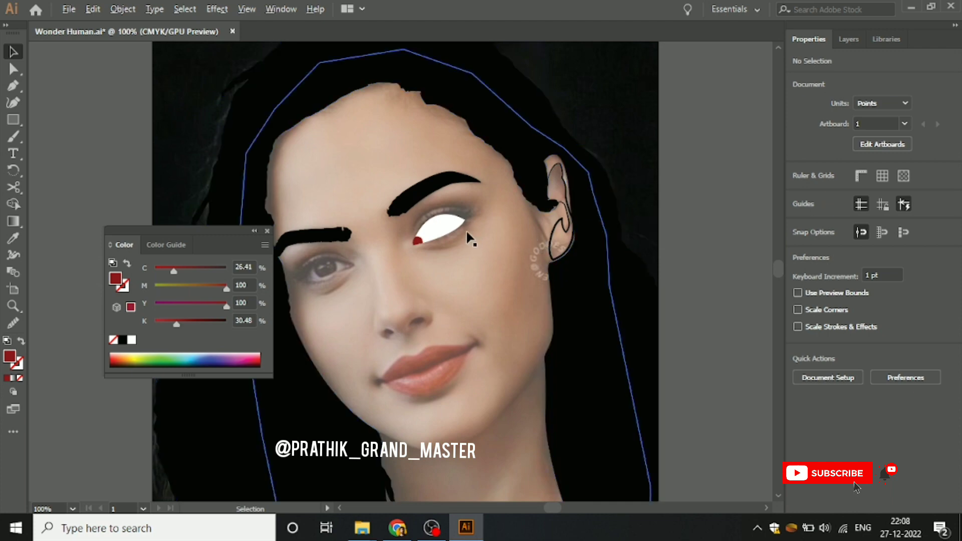
{"action": "scroll", "coordinate": [469, 238], "scroll_direction": "up", "scroll_amount": 2}
{"action": "scroll", "coordinate": [466, 241], "scroll_direction": "up", "scroll_amount": 2}
{"action": "scroll", "coordinate": [463, 244], "scroll_direction": "up", "scroll_amount": 1}
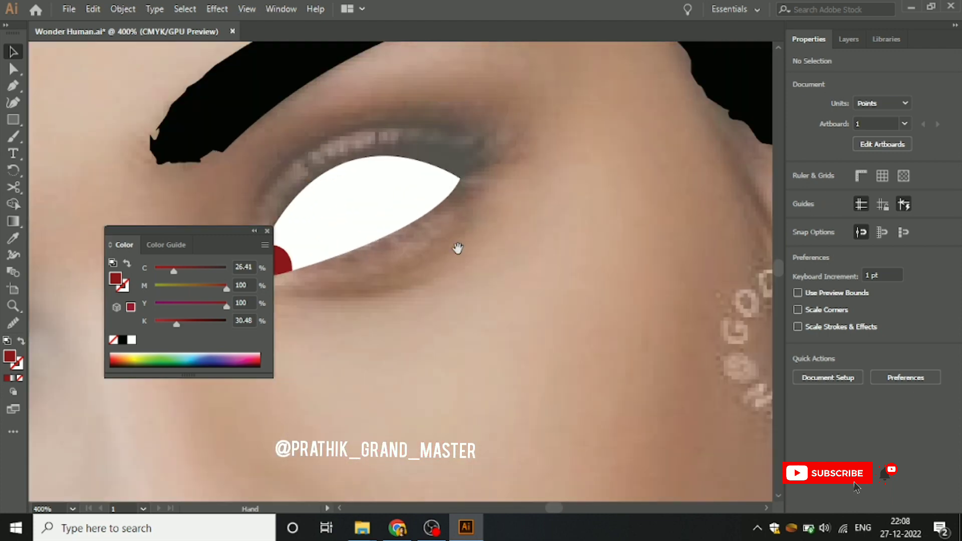
{"action": "scroll", "coordinate": [572, 254], "scroll_direction": "up", "scroll_amount": 1}
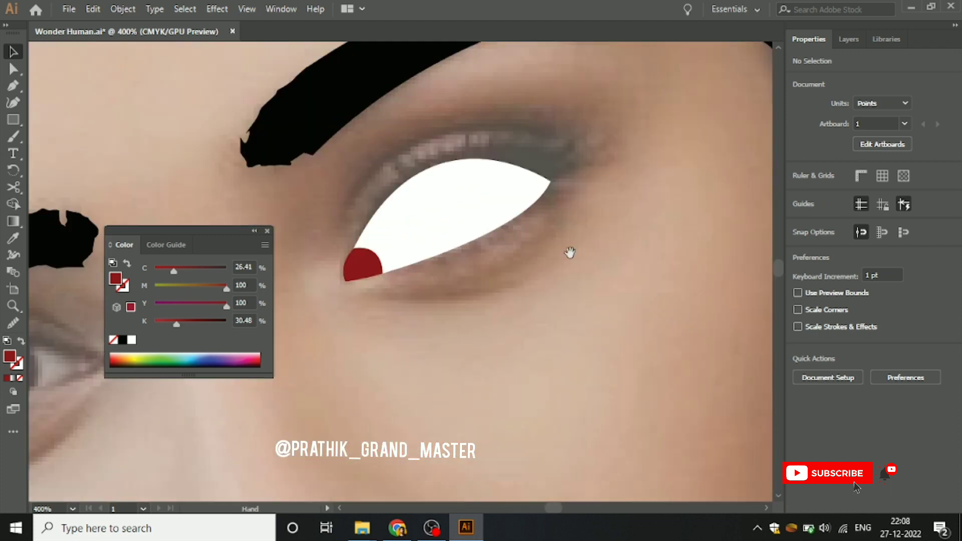
{"action": "left_click", "coordinate": [13, 86]}
{"action": "scroll", "coordinate": [413, 252], "scroll_direction": "up", "scroll_amount": 1}
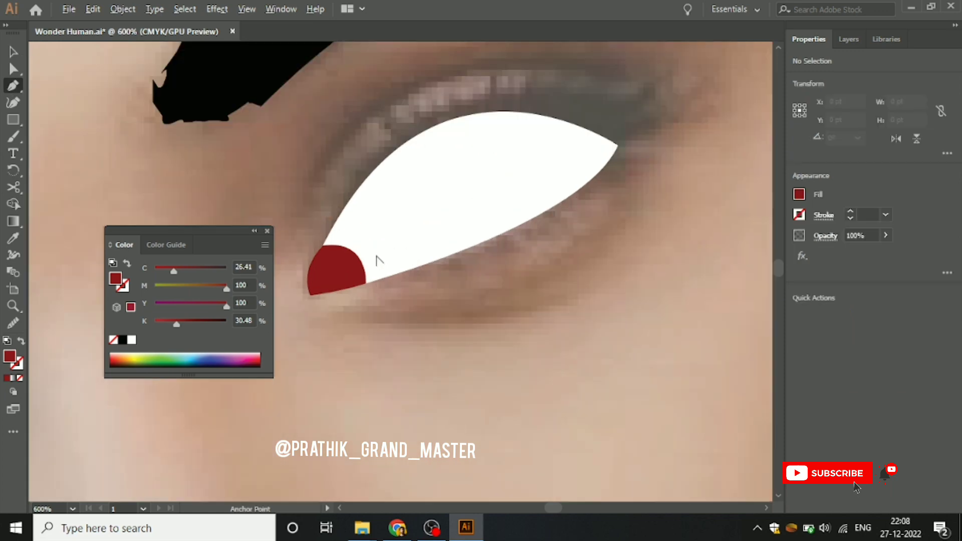
{"action": "left_click", "coordinate": [327, 259]}
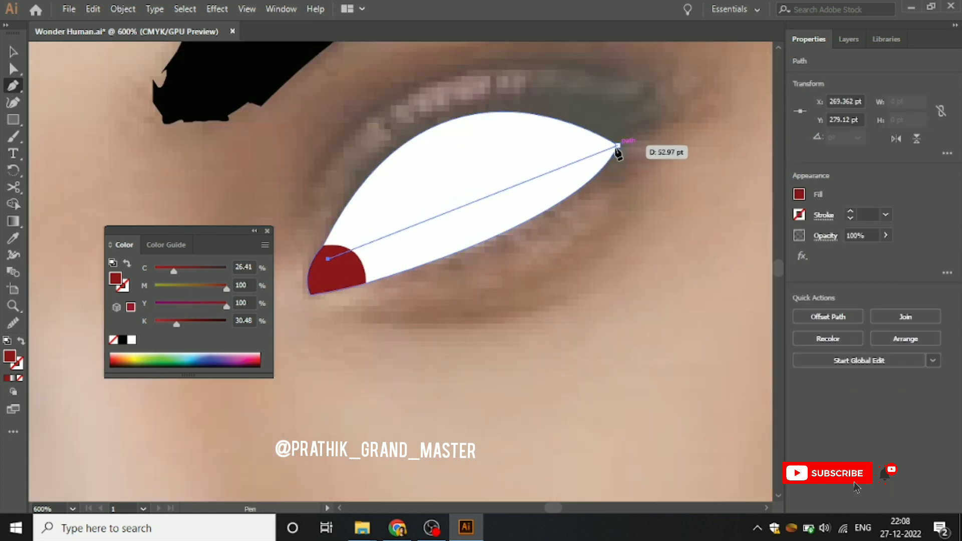
{"action": "mouse_move", "coordinate": [607, 148]}
{"action": "left_mouse_down"}
{"action": "mouse_move", "coordinate": [781, 241]}
{"action": "mouse_move", "coordinate": [612, 226]}
{"action": "left_mouse_up"}
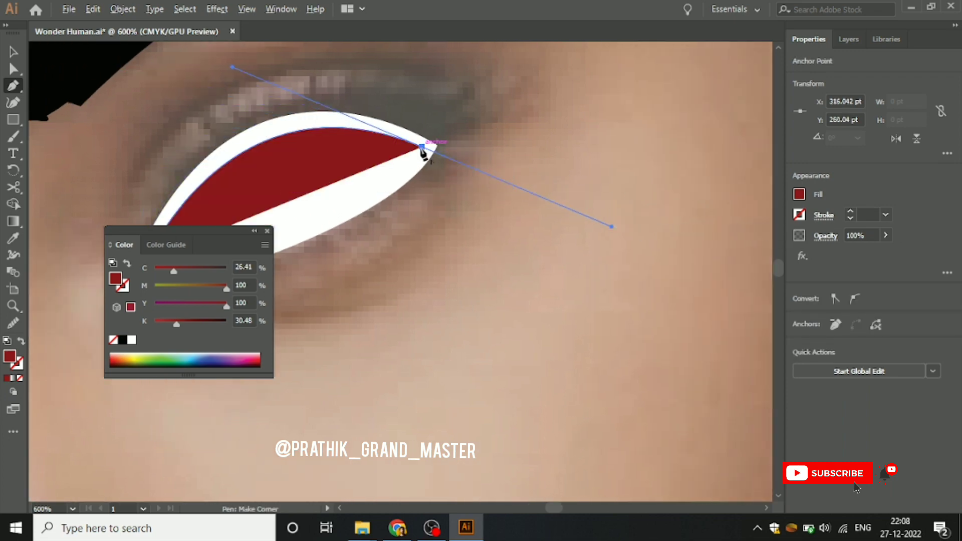
{"action": "left_click", "coordinate": [422, 151]}
{"action": "key", "text": "ctrl+minus"}
{"action": "mouse_move", "coordinate": [387, 246]}
{"action": "left_mouse_down"}
{"action": "mouse_move", "coordinate": [306, 273]}
{"action": "mouse_move", "coordinate": [273, 270]}
{"action": "left_mouse_up"}
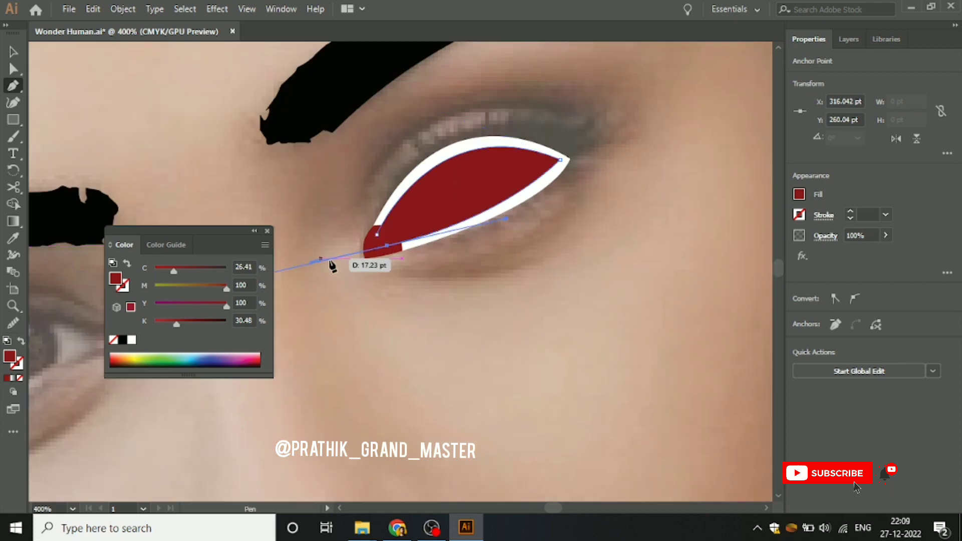
{"action": "left_click", "coordinate": [20, 379]}
{"action": "key", "text": "ctrl+equal"}
{"action": "key", "text": "ctrl+equal"}
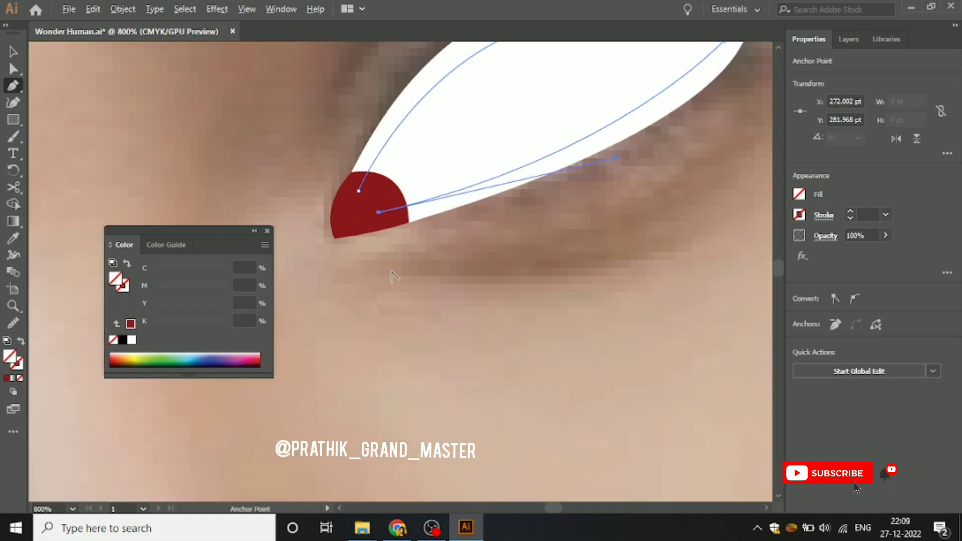
{"action": "key", "text": "ctrl+equal"}
Continue the outline to the right tip and along the lower lid, closing the path
{"action": "left_click", "coordinate": [429, 208]}
{"action": "key", "text": "ctrl+minus"}
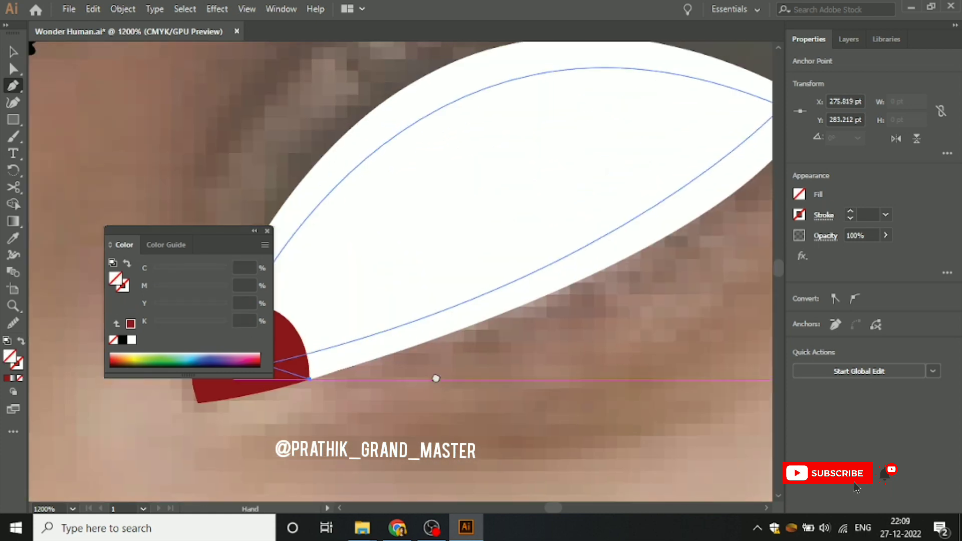
{"action": "scroll", "coordinate": [686, 189], "scroll_direction": "down", "scroll_amount": 1}
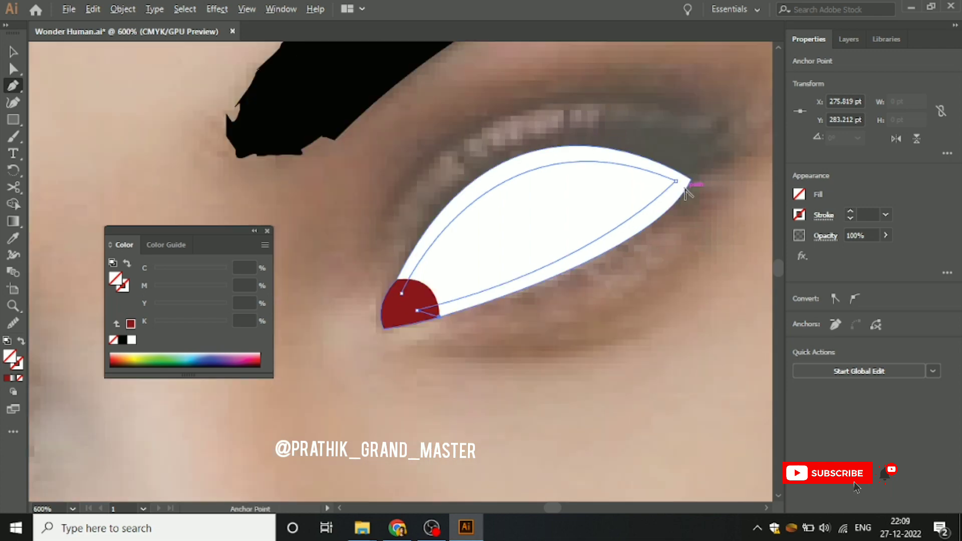
{"action": "mouse_move", "coordinate": [691, 179]}
{"action": "left_mouse_down"}
{"action": "mouse_move", "coordinate": [744, 65]}
{"action": "mouse_move", "coordinate": [729, 103]}
{"action": "left_mouse_up"}
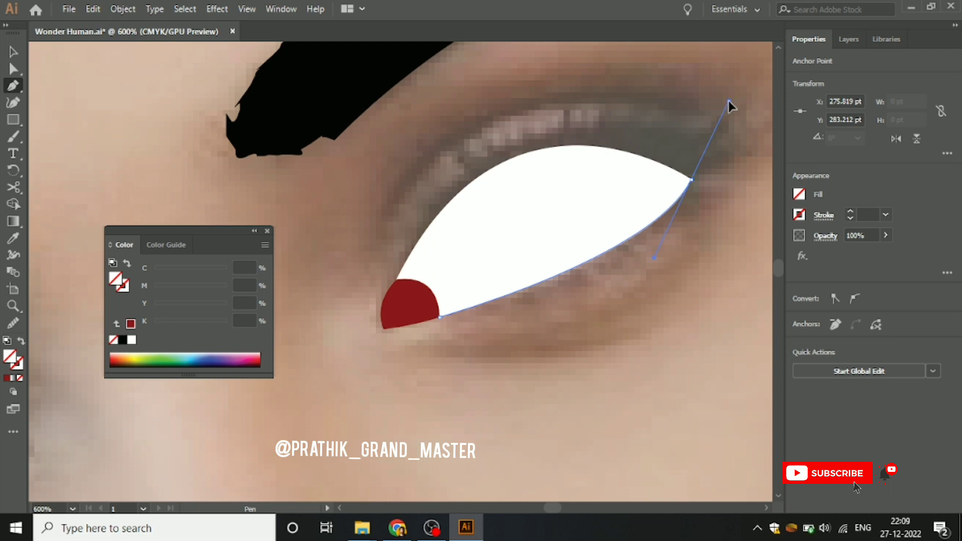
{"action": "left_click", "coordinate": [691, 179]}
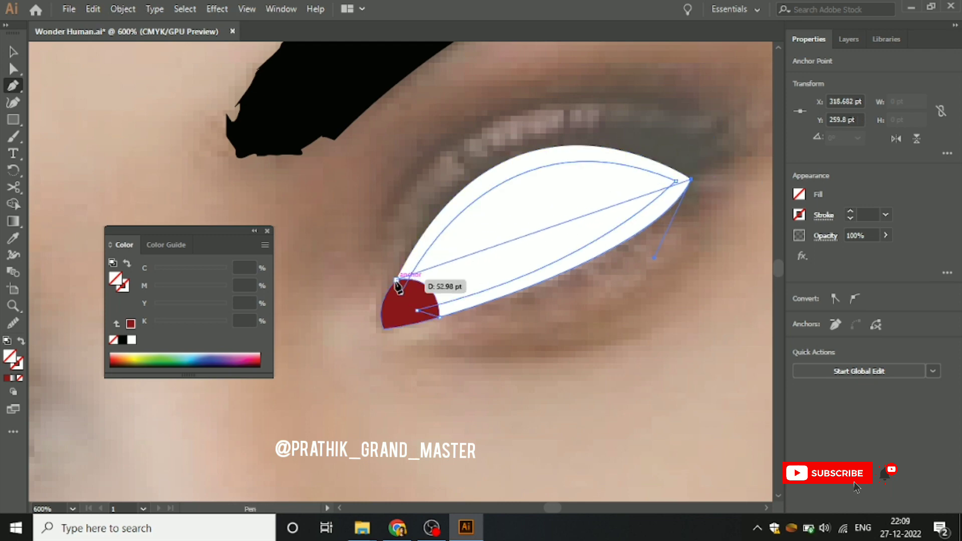
{"action": "mouse_move", "coordinate": [397, 279]}
{"action": "left_mouse_down"}
{"action": "mouse_move", "coordinate": [286, 499]}
{"action": "mouse_move", "coordinate": [298, 348]}
{"action": "left_mouse_up"}
{"action": "scroll", "coordinate": [298, 348], "scroll_direction": "up", "scroll_amount": 3}
{"action": "left_click_drag", "start_coordinate": [555, 406], "coordinate": [541, 396]}
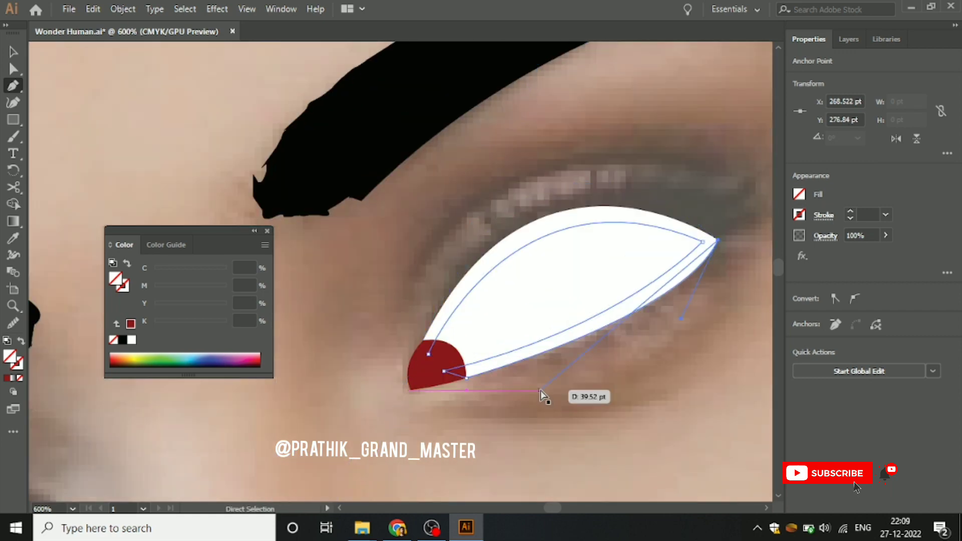
{"action": "scroll", "coordinate": [541, 396], "scroll_direction": "down", "scroll_amount": 1}
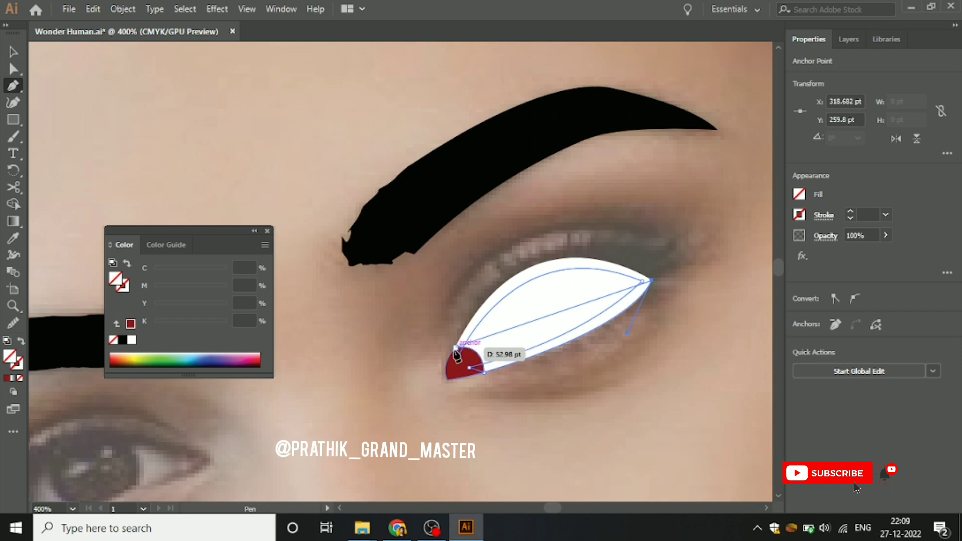
{"action": "left_click_drag", "start_coordinate": [457, 355], "coordinate": [377, 462]}
{"action": "scroll", "coordinate": [386, 477], "scroll_direction": "down", "scroll_amount": 1}
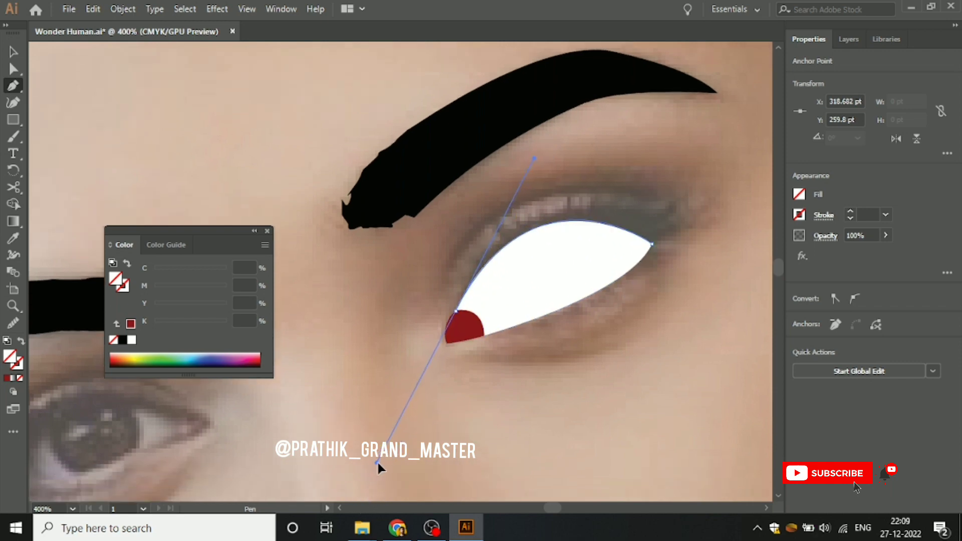
{"action": "scroll", "coordinate": [466, 326], "scroll_direction": "up", "scroll_amount": 1}
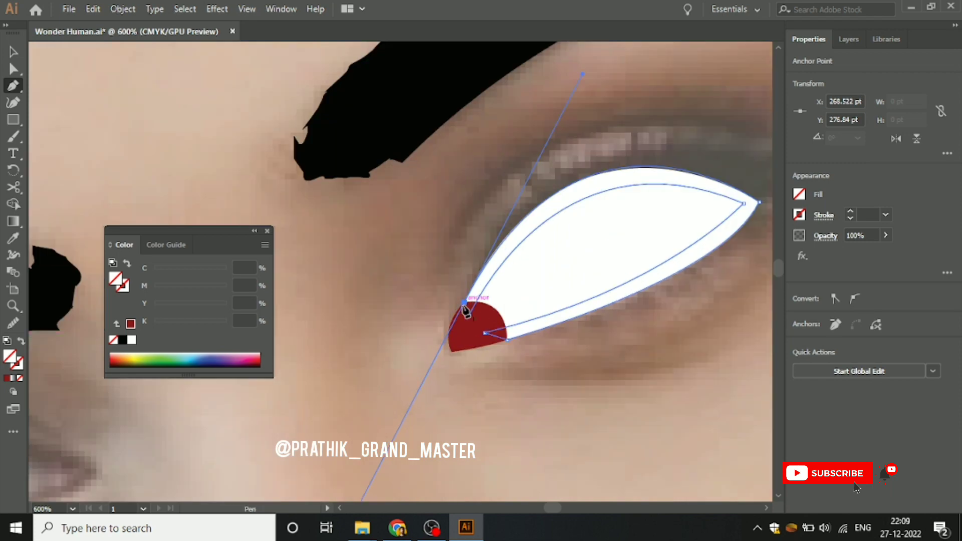
{"action": "scroll", "coordinate": [476, 303], "scroll_direction": "up", "scroll_amount": 2}
{"action": "left_click_drag", "start_coordinate": [475, 302], "coordinate": [481, 320]}
{"action": "scroll", "coordinate": [481, 320], "scroll_direction": "down", "scroll_amount": 1}
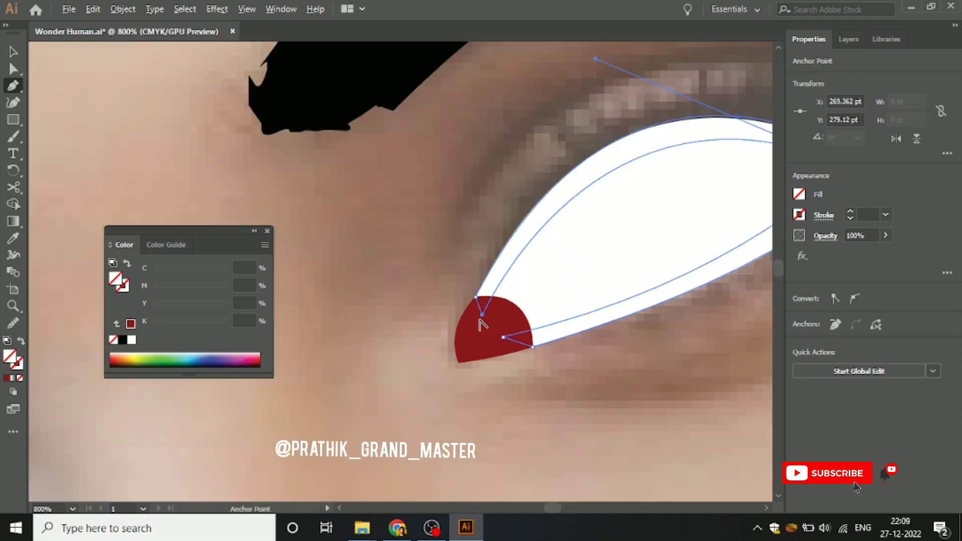
Fill the new eye outline with light grey #BCBCBC
{"action": "left_click", "coordinate": [7, 378]}
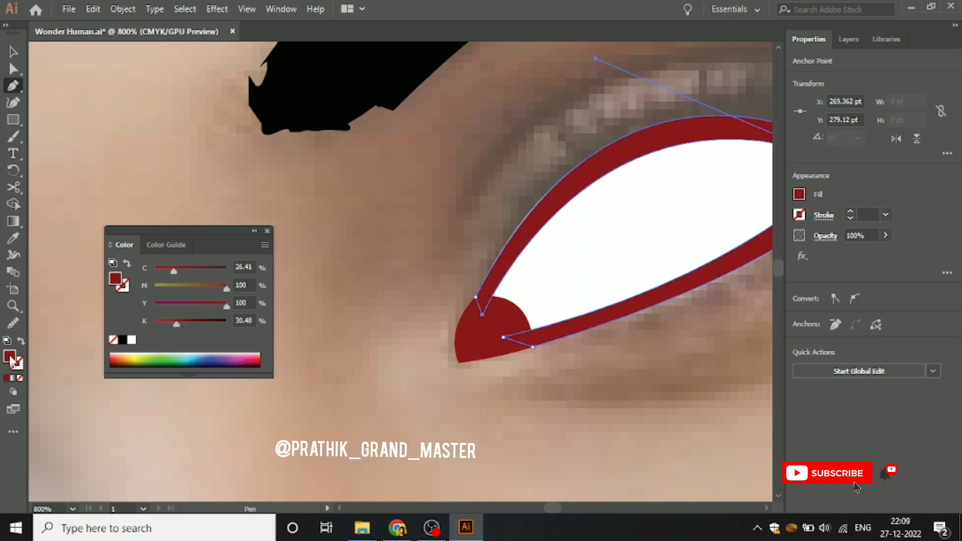
{"action": "double_click", "coordinate": [10, 357]}
{"action": "left_click_drag", "start_coordinate": [444, 214], "coordinate": [415, 241]}
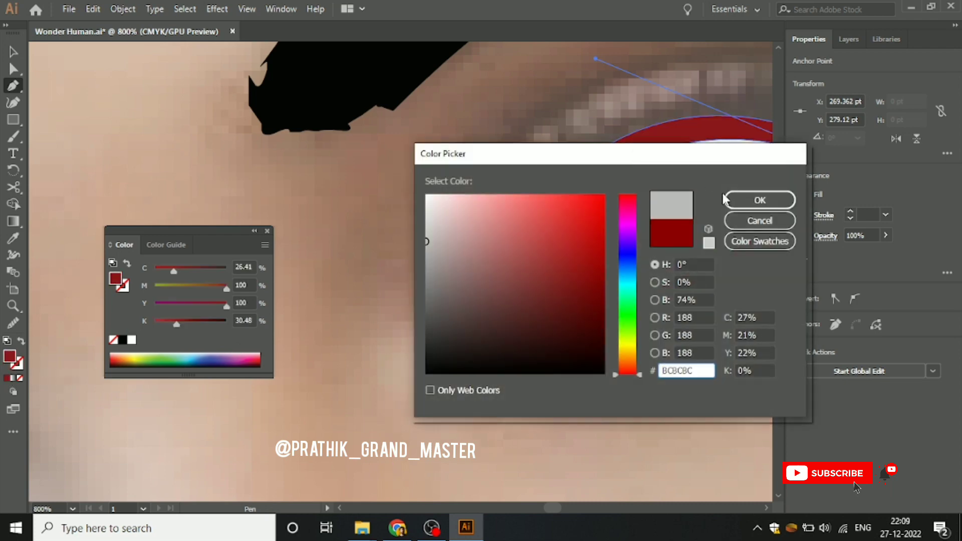
{"action": "left_click", "coordinate": [726, 200]}
{"action": "left_click", "coordinate": [17, 57]}
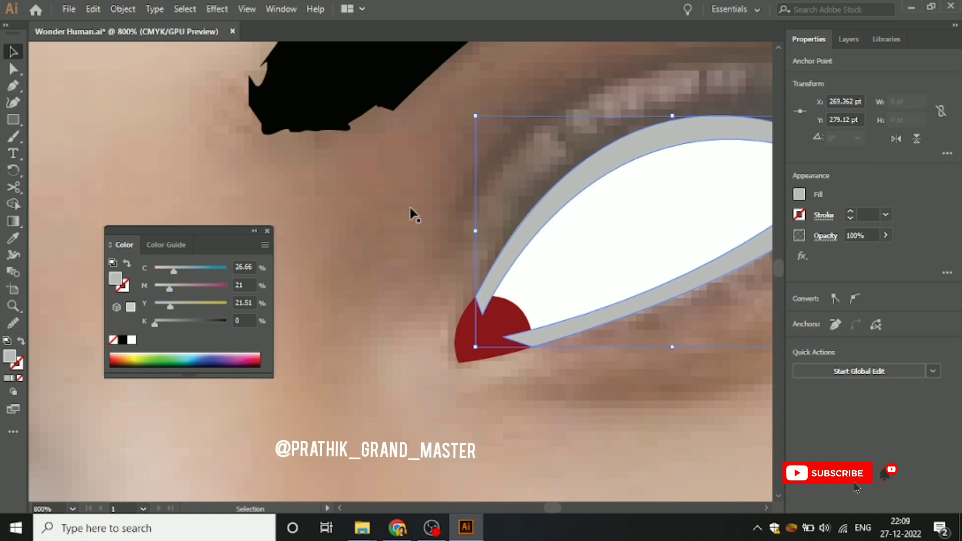
Set the grey eye-outline shape's opacity to 40%, then zoom back in on the eye
{"action": "left_click", "coordinate": [504, 331]}
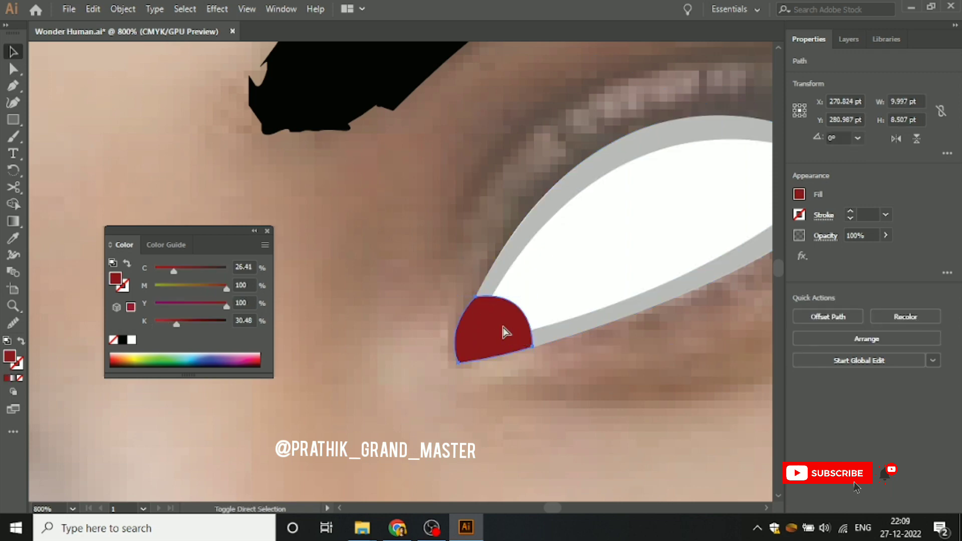
{"action": "scroll", "coordinate": [445, 311], "scroll_direction": "down", "scroll_amount": 3}
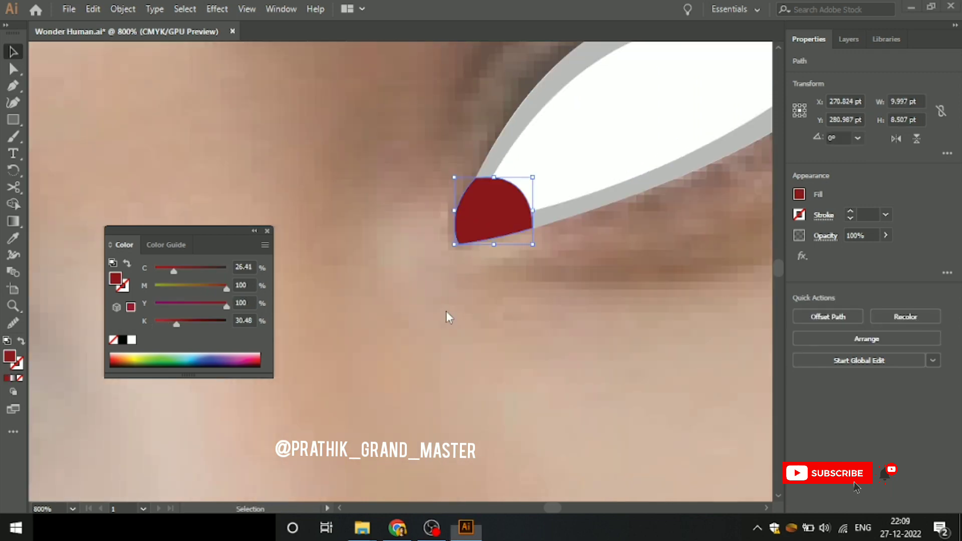
{"action": "key", "text": "super"}
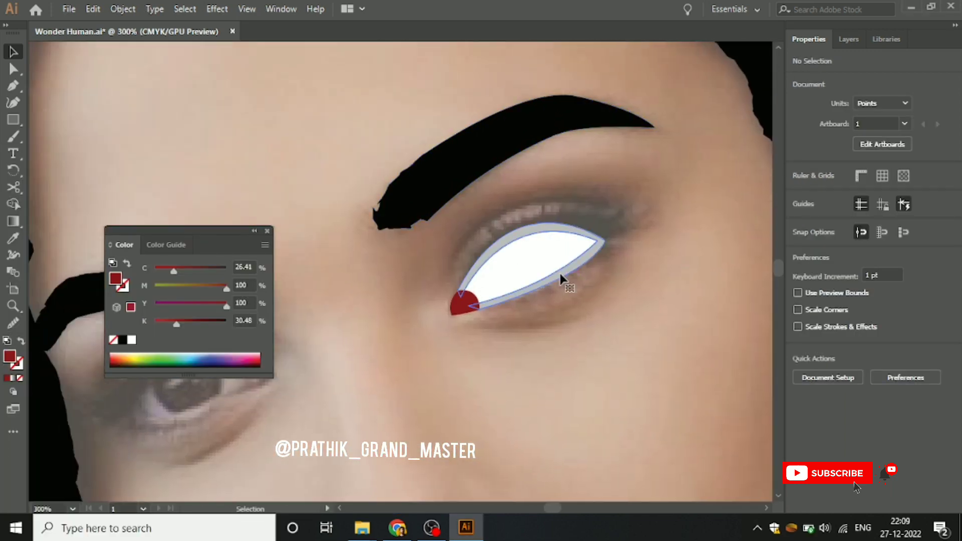
{"action": "left_click", "coordinate": [560, 276]}
{"action": "left_click", "coordinate": [886, 236]}
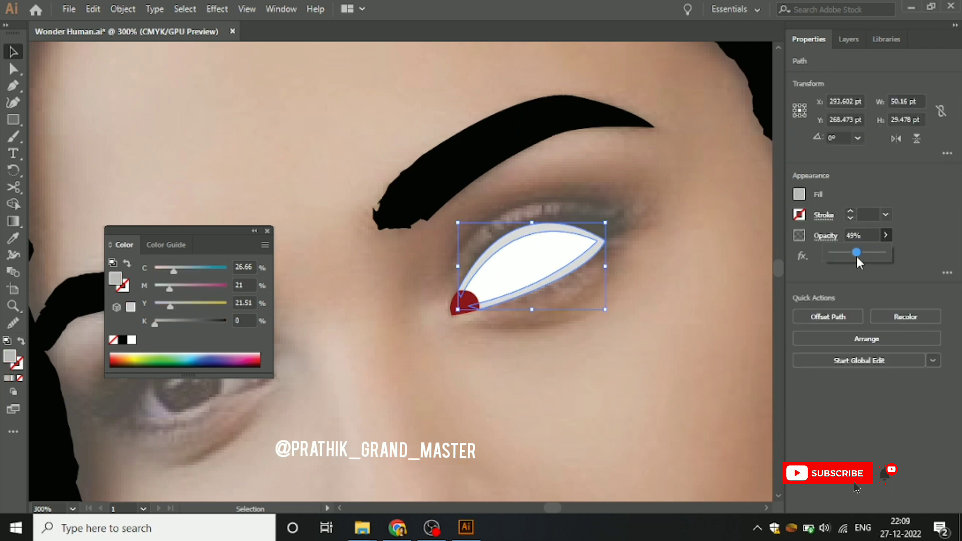
{"action": "left_click_drag", "start_coordinate": [856, 254], "coordinate": [851, 254]}
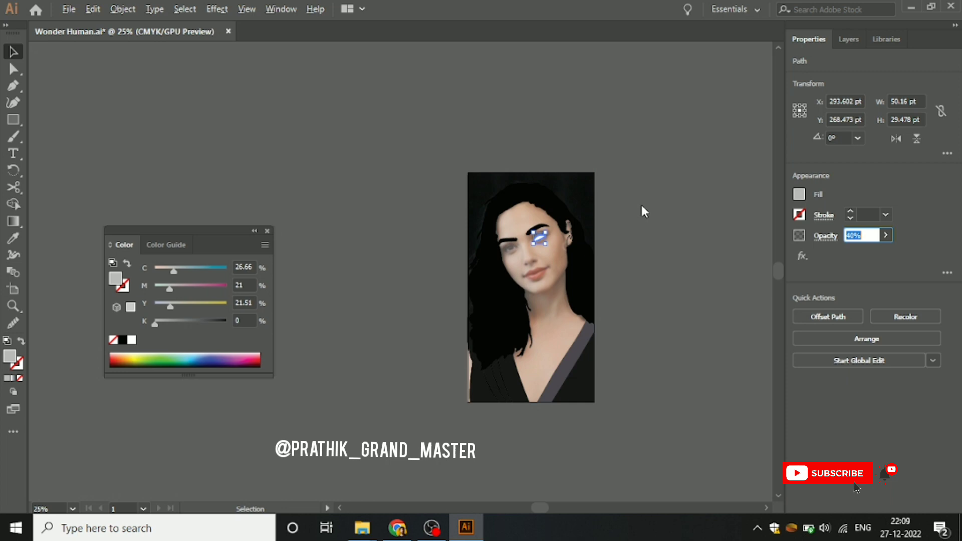
{"action": "left_click", "coordinate": [642, 206]}
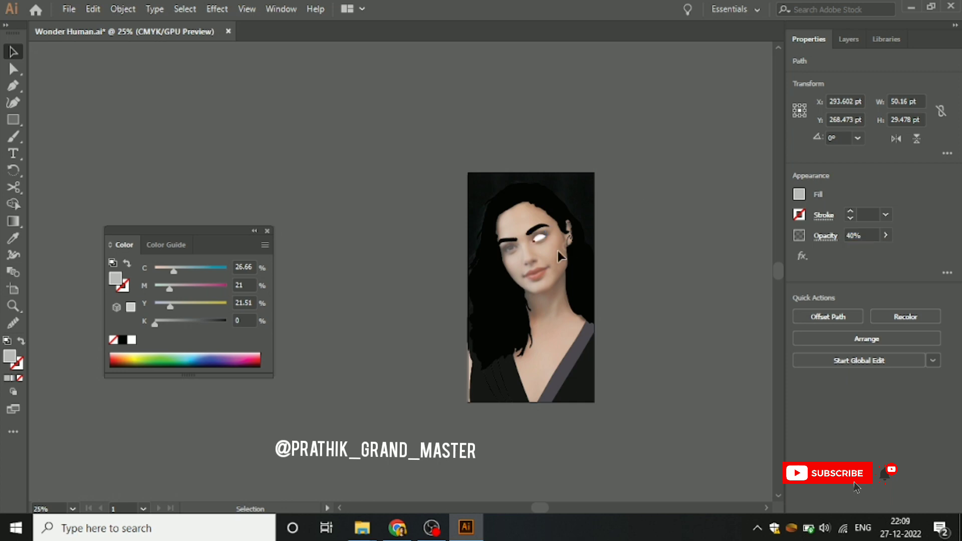
{"action": "scroll", "coordinate": [557, 251], "scroll_direction": "up", "scroll_amount": 5}
{"action": "scroll", "coordinate": [518, 210], "scroll_direction": "up", "scroll_amount": 4}
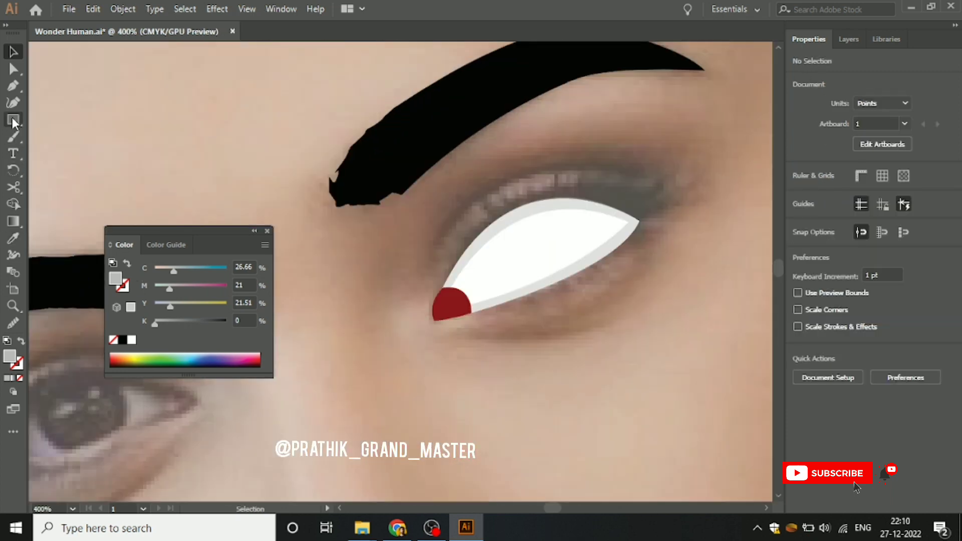
Draw a circle on the eye white and enlarge it to about 17.5 pt across
{"action": "left_click_drag", "start_coordinate": [12, 119], "coordinate": [59, 135]}
{"action": "left_click", "coordinate": [59, 135]}
{"action": "mouse_move", "coordinate": [527, 246]}
{"action": "left_mouse_down"}
{"action": "mouse_move", "coordinate": [551, 254]}
{"action": "mouse_move", "coordinate": [564, 283]}
{"action": "left_mouse_up"}
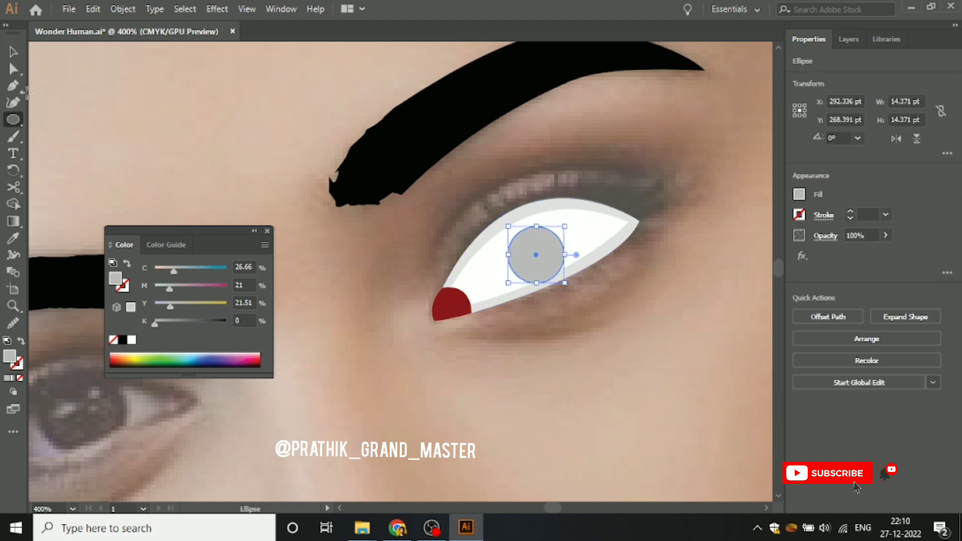
{"action": "left_click", "coordinate": [12, 54]}
{"action": "left_click_drag", "start_coordinate": [528, 243], "coordinate": [522, 239]}
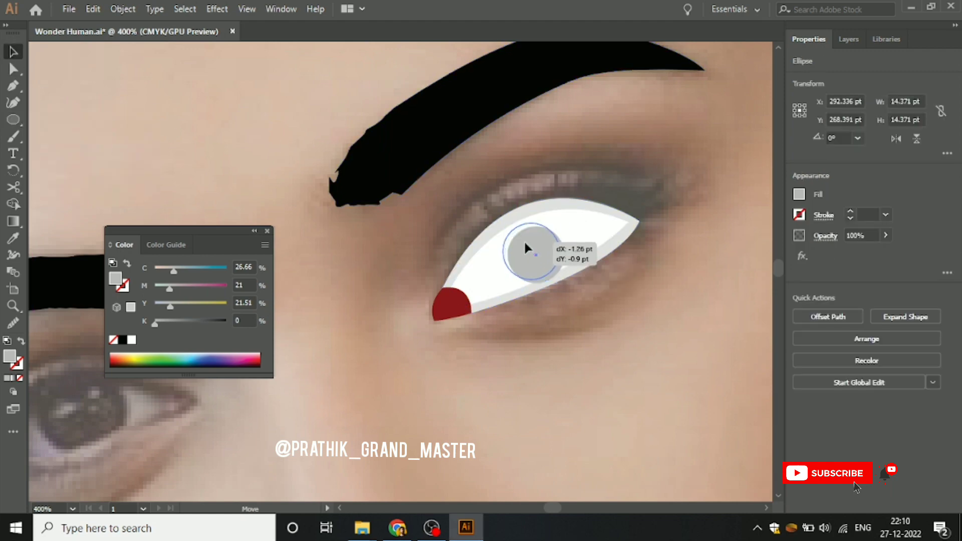
{"action": "scroll", "coordinate": [522, 240], "scroll_direction": "up", "scroll_amount": 1}
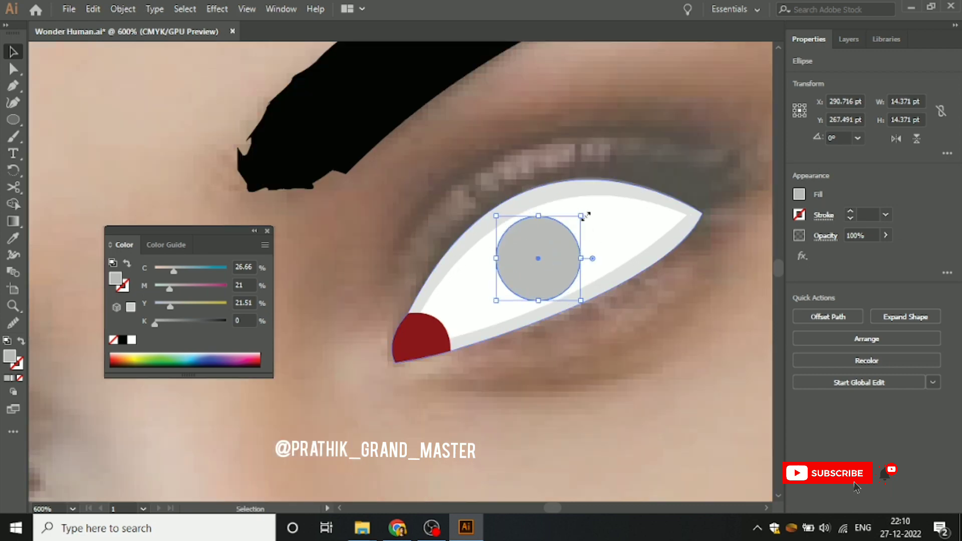
{"action": "left_click_drag", "start_coordinate": [581, 216], "coordinate": [591, 206]}
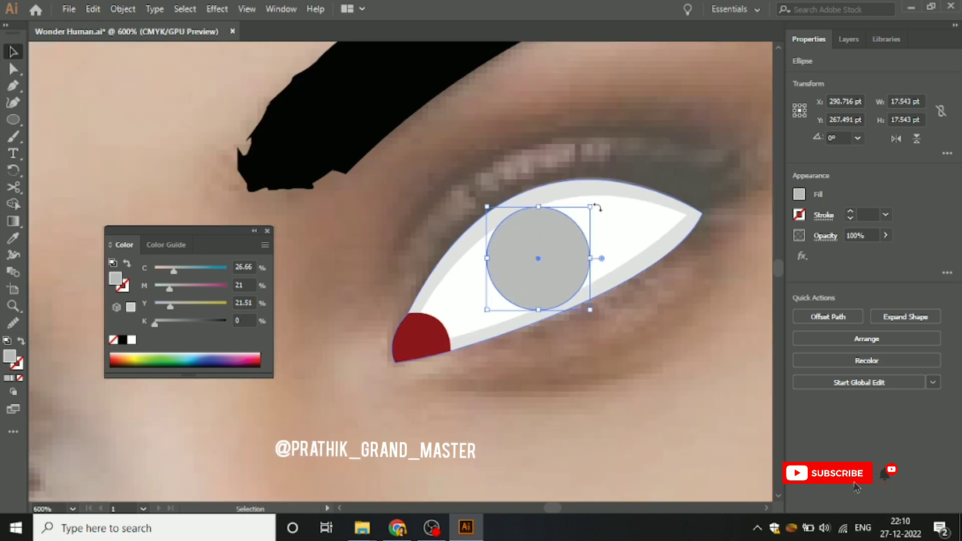
Fill the iris circle with a brown swatch and scale a smaller centred copy for the pupil
{"action": "left_click", "coordinate": [575, 190]}
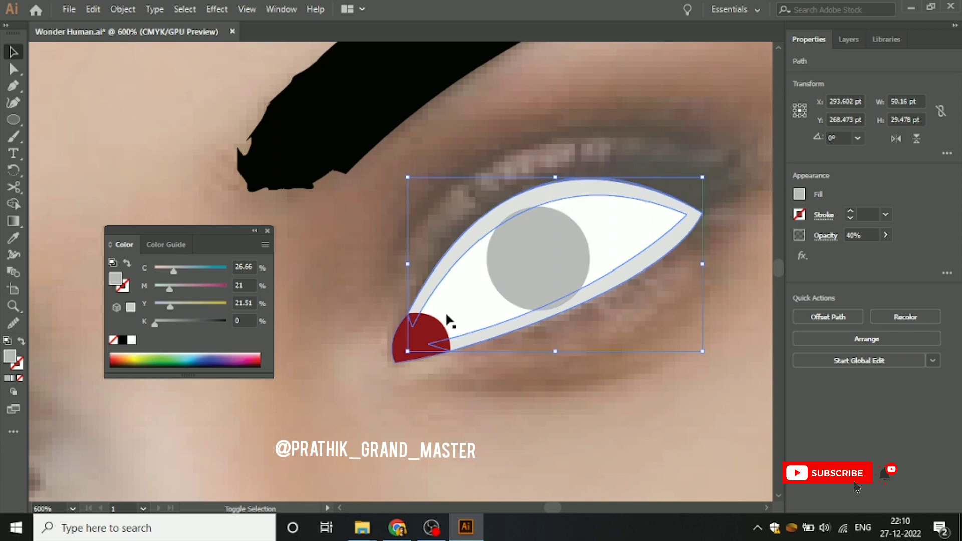
{"action": "left_click", "coordinate": [435, 328], "text": "shift"}
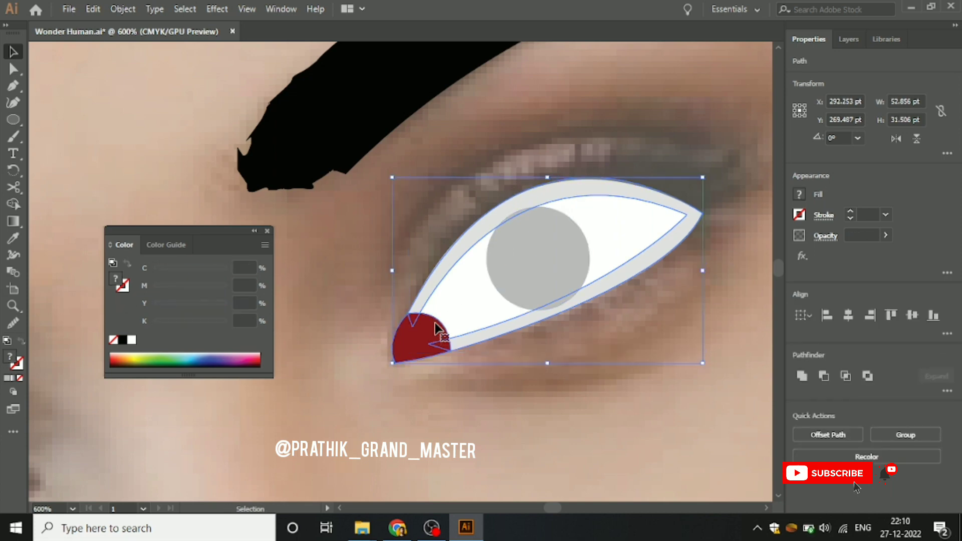
{"action": "left_click", "coordinate": [537, 258]}
{"action": "left_click", "coordinate": [798, 194]}
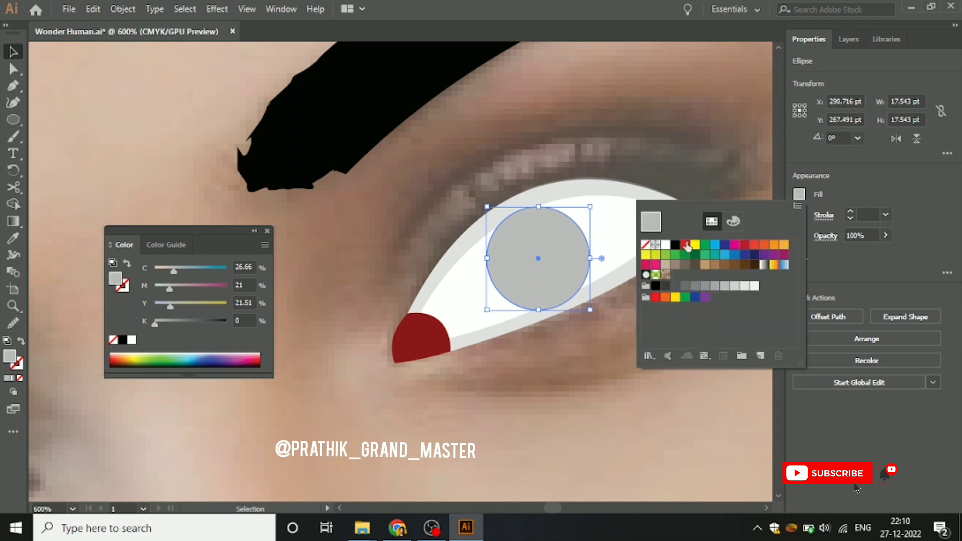
{"action": "left_click", "coordinate": [729, 265]}
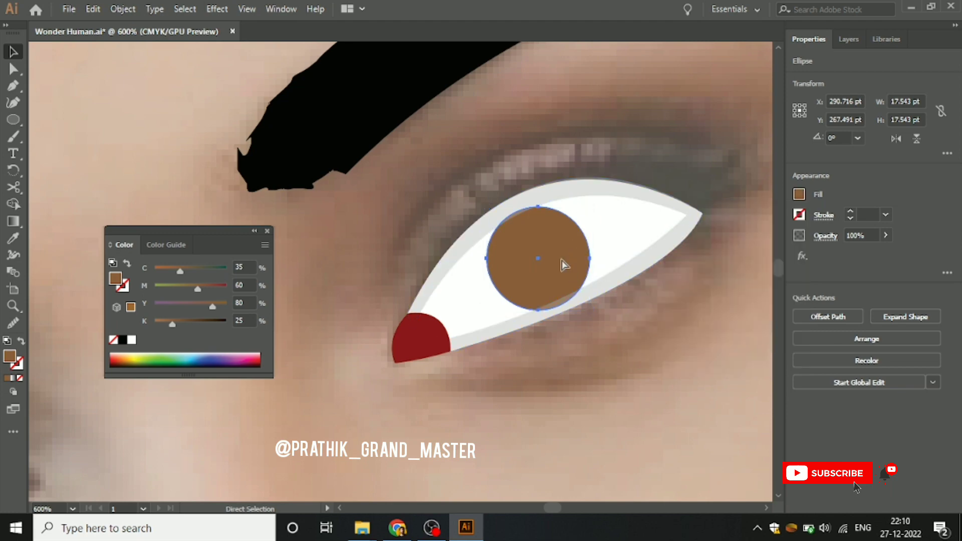
{"action": "left_click_drag", "start_coordinate": [590, 308], "coordinate": [552, 282]}
Make the small circle a black pupil sampled from the eyebrow, and add a white highlight copy up-right
{"action": "left_click", "coordinate": [14, 237]}
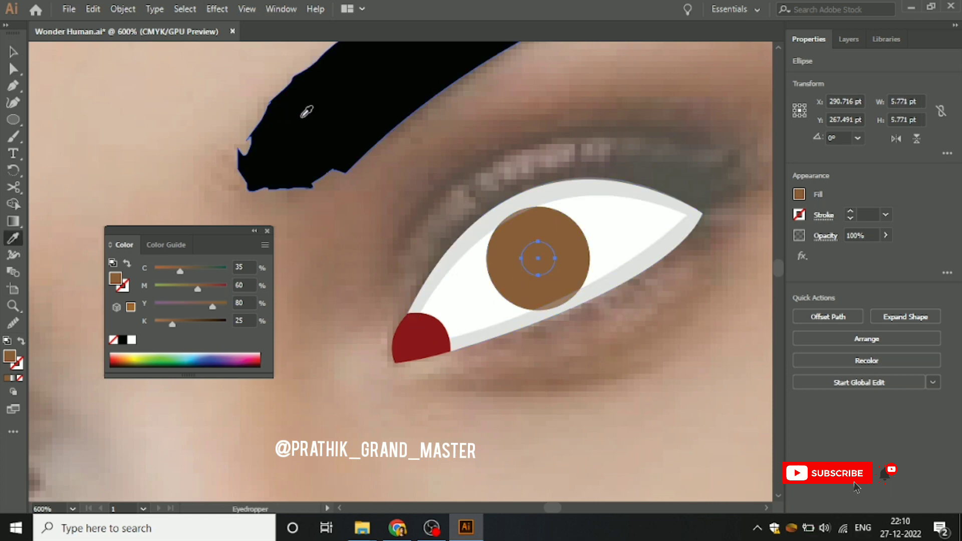
{"action": "left_click", "coordinate": [306, 111]}
{"action": "left_click", "coordinate": [14, 51]}
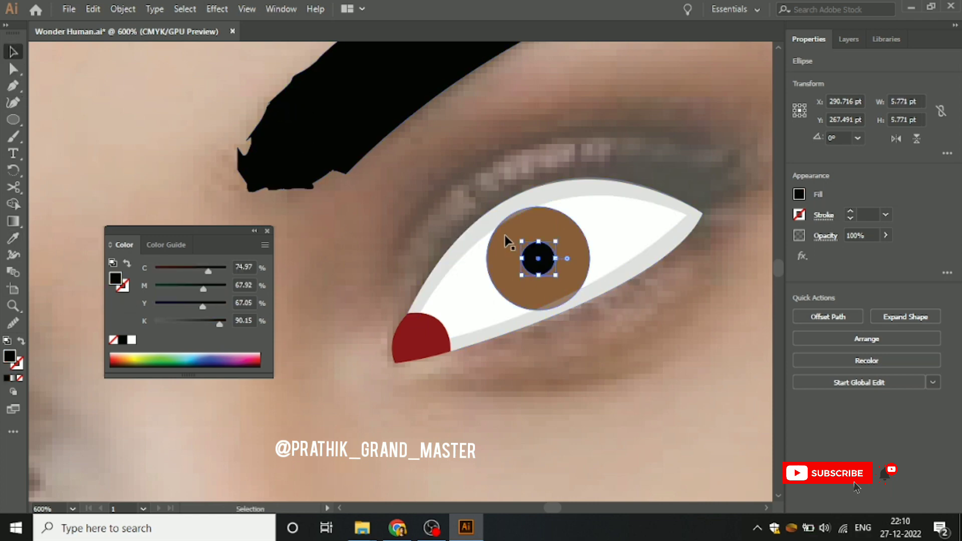
{"action": "left_click_drag", "start_coordinate": [546, 264], "coordinate": [556, 247]}
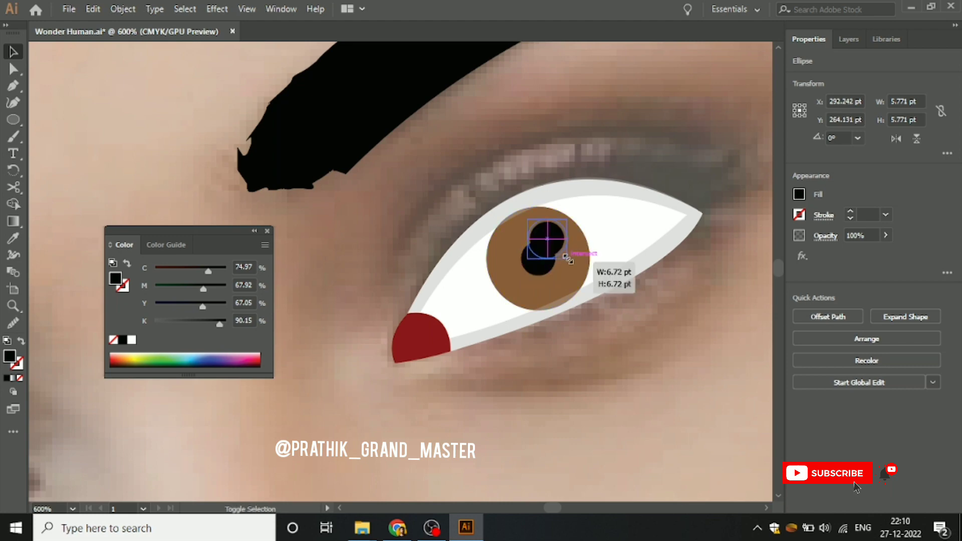
{"action": "left_click", "coordinate": [798, 193]}
{"action": "left_click", "coordinate": [665, 244]}
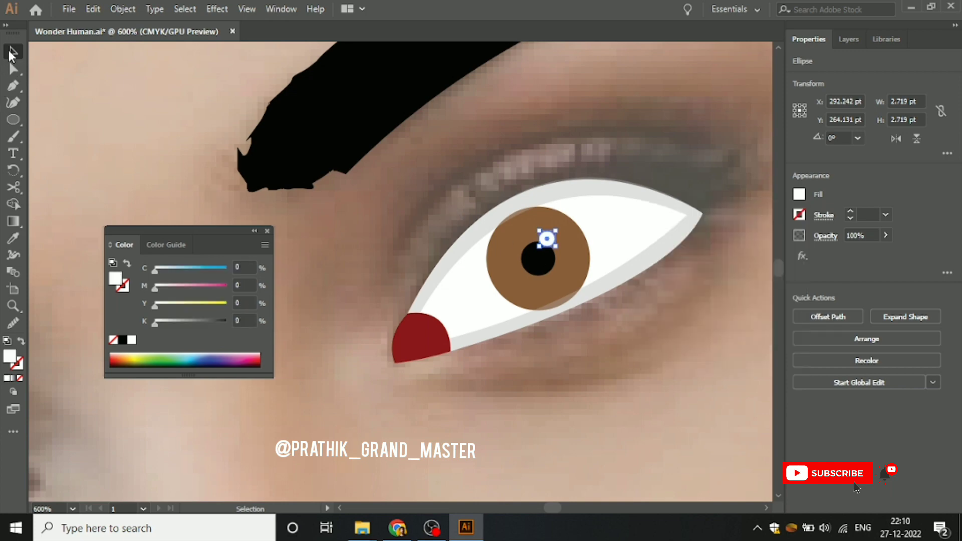
{"action": "key", "text": "ctrl+minus"}
{"action": "key", "text": "ctrl+minus"}
{"action": "key", "text": "ctrl+minus"}
Select the brown iris circle and apply a gradient to its fill
{"action": "left_click", "coordinate": [576, 300]}
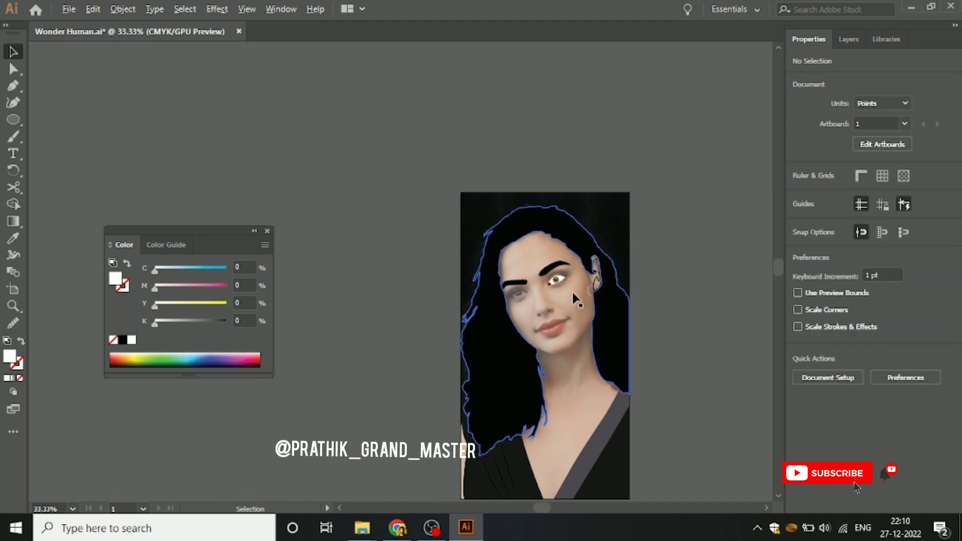
{"action": "scroll", "coordinate": [563, 283], "scroll_direction": "up", "scroll_amount": 6}
{"action": "scroll", "coordinate": [563, 284], "scroll_direction": "up", "scroll_amount": 2}
{"action": "left_click_drag", "start_coordinate": [516, 207], "coordinate": [561, 325]}
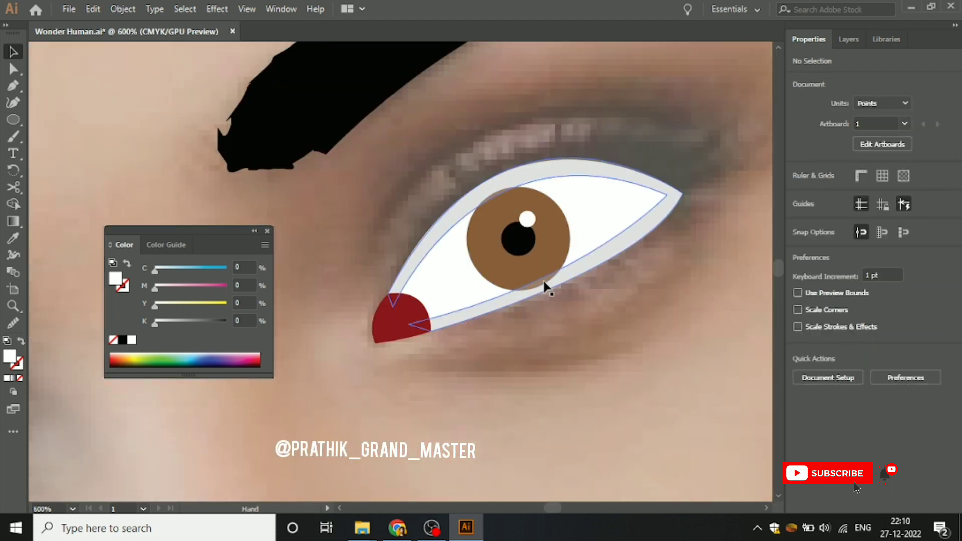
{"action": "scroll", "coordinate": [544, 284], "scroll_direction": "up", "scroll_amount": 1}
{"action": "left_click", "coordinate": [534, 256]}
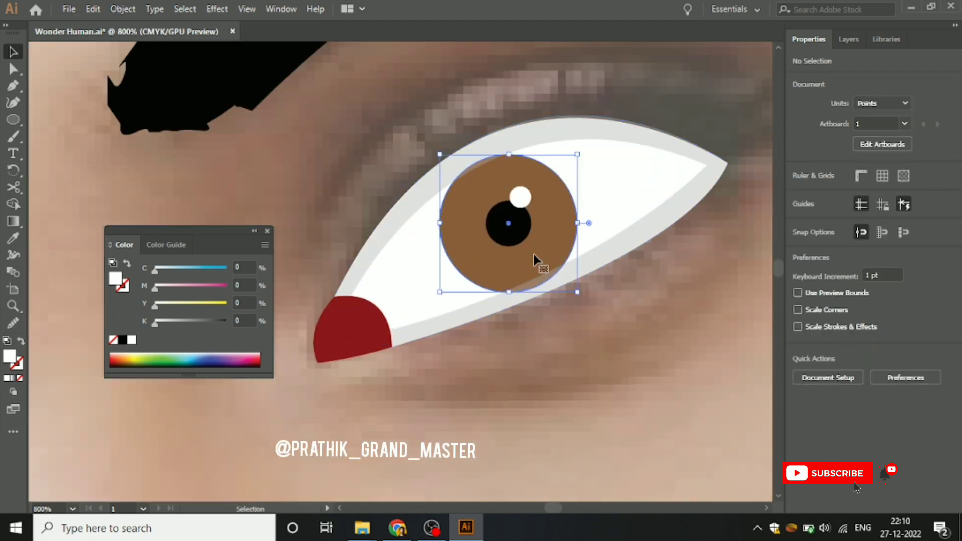
{"action": "left_click", "coordinate": [13, 221]}
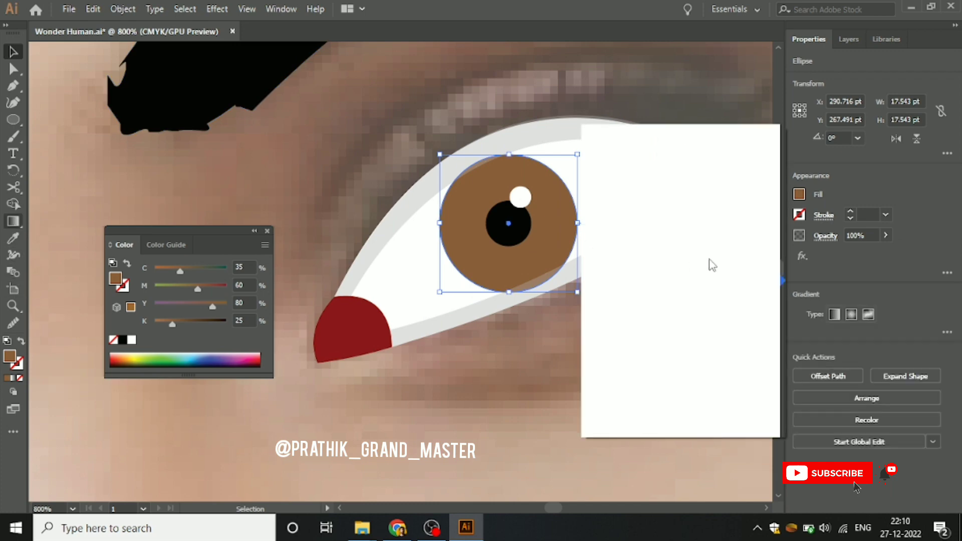
{"action": "left_click", "coordinate": [947, 331]}
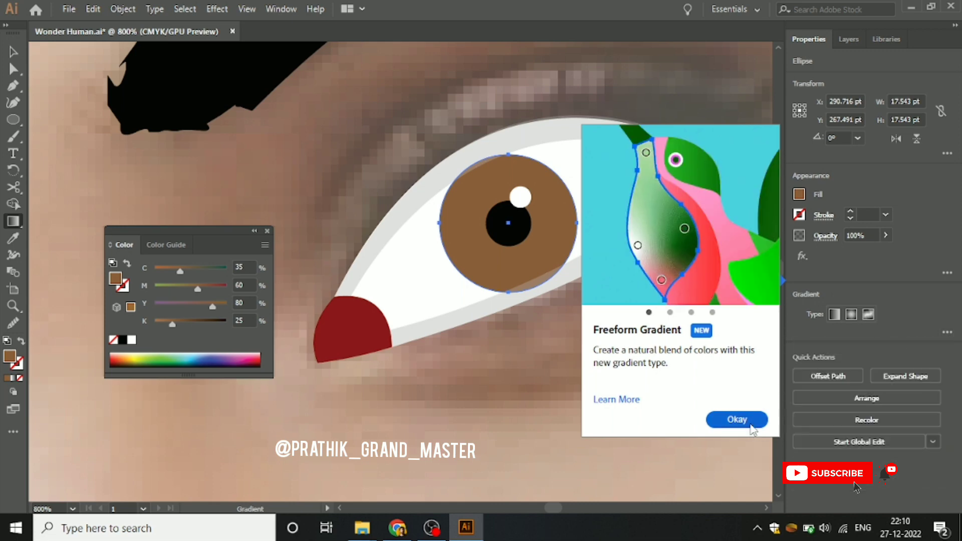
{"action": "left_click", "coordinate": [748, 421]}
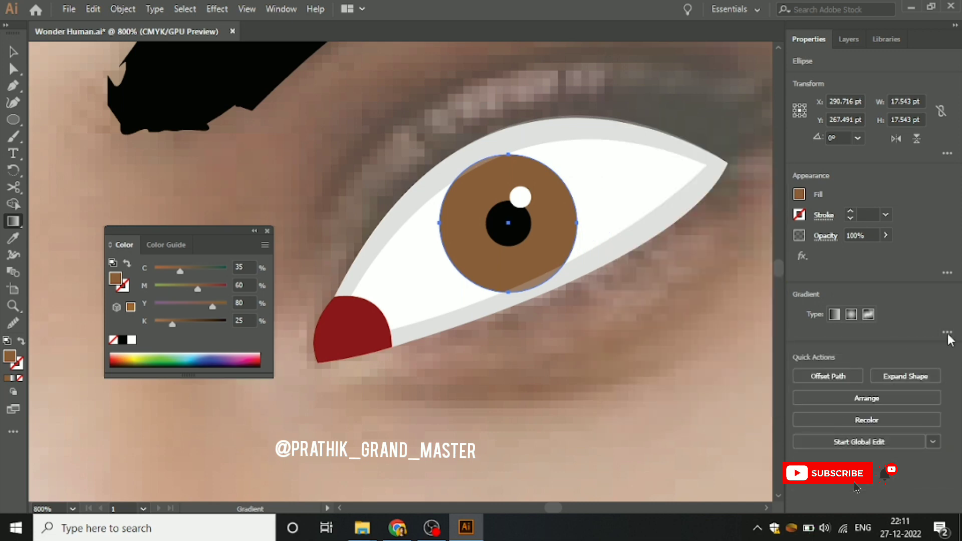
{"action": "left_click", "coordinate": [947, 333]}
{"action": "left_click", "coordinate": [883, 429]}
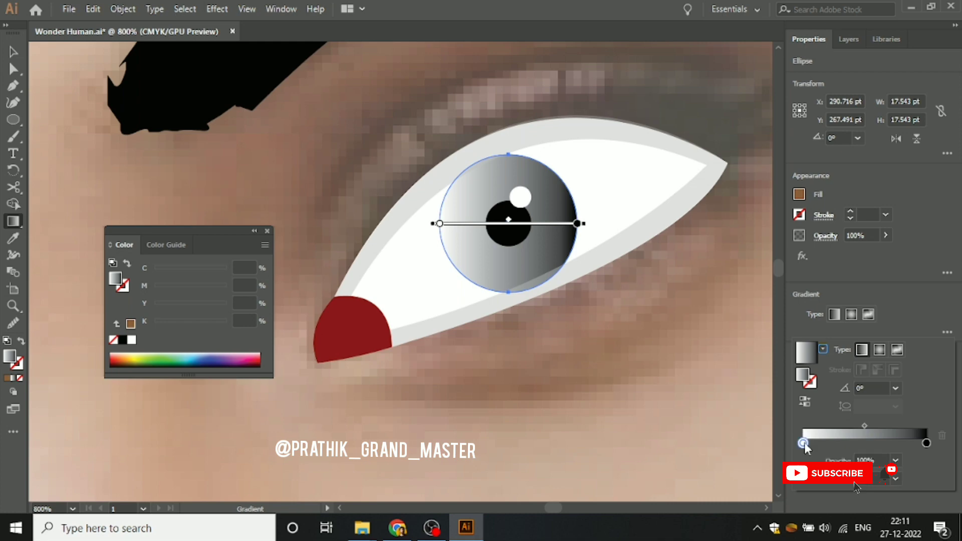
Set the gradient stops to brown on the left and dark brown on the right
{"action": "left_click", "coordinate": [803, 443]}
{"action": "double_click", "coordinate": [803, 443]}
{"action": "left_click", "coordinate": [745, 335]}
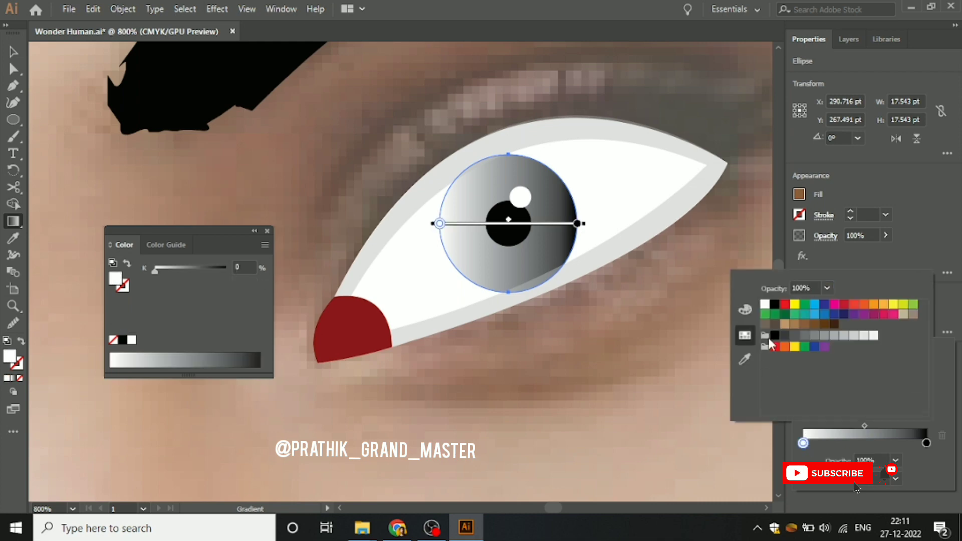
{"action": "left_click", "coordinate": [814, 324]}
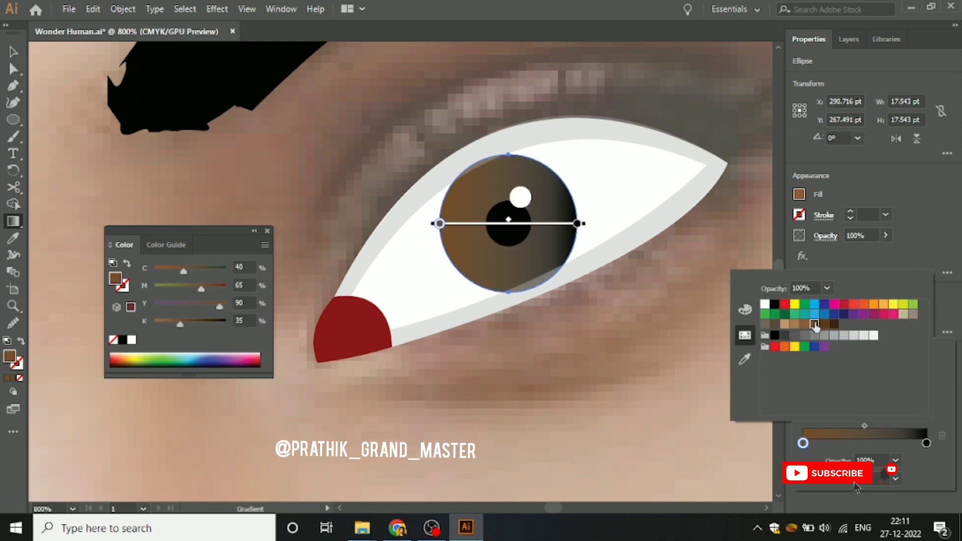
{"action": "left_click", "coordinate": [927, 443]}
{"action": "double_click", "coordinate": [926, 443]}
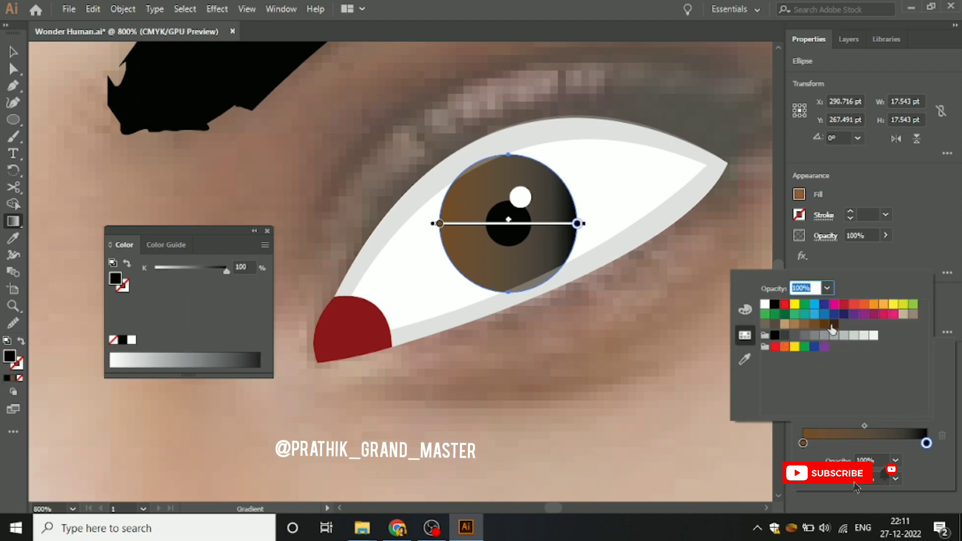
{"action": "left_click", "coordinate": [833, 325]}
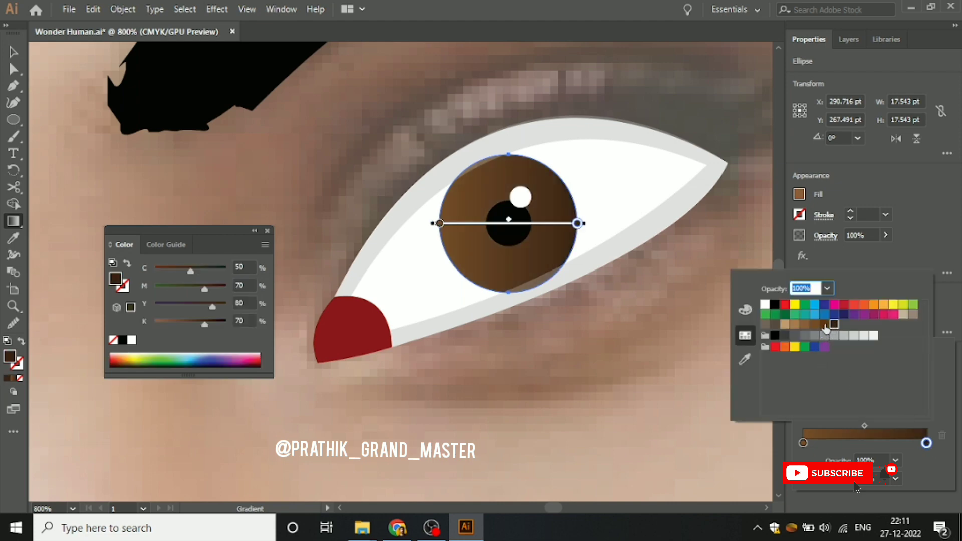
{"action": "left_click", "coordinate": [834, 325]}
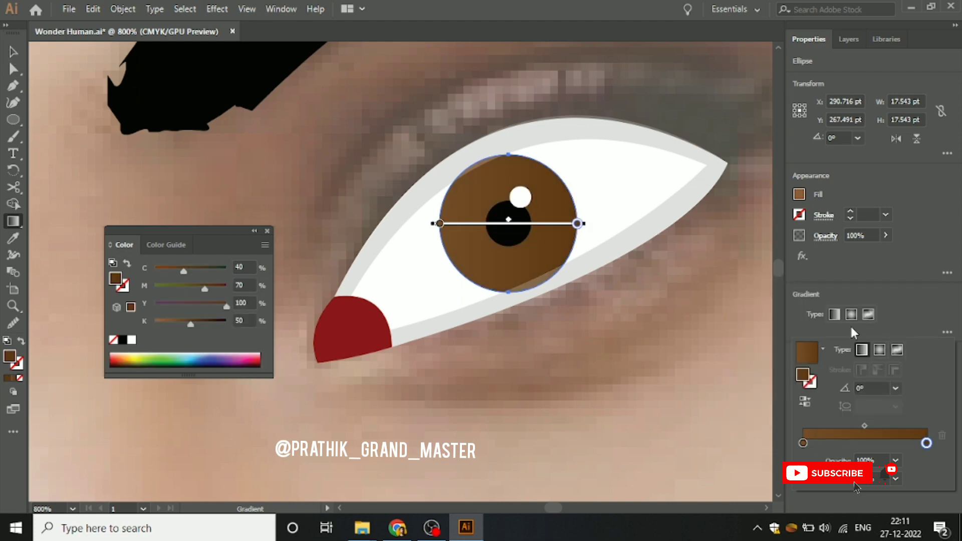
{"action": "left_click", "coordinate": [834, 316]}
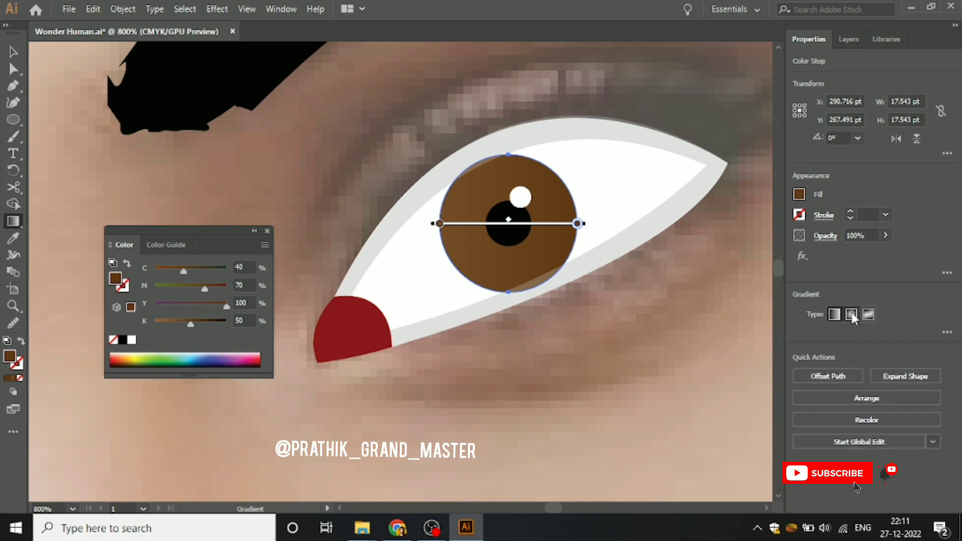
Make the iris gradient radial with a dark brown outer stop
{"action": "left_click", "coordinate": [852, 315]}
{"action": "left_click", "coordinate": [946, 332]}
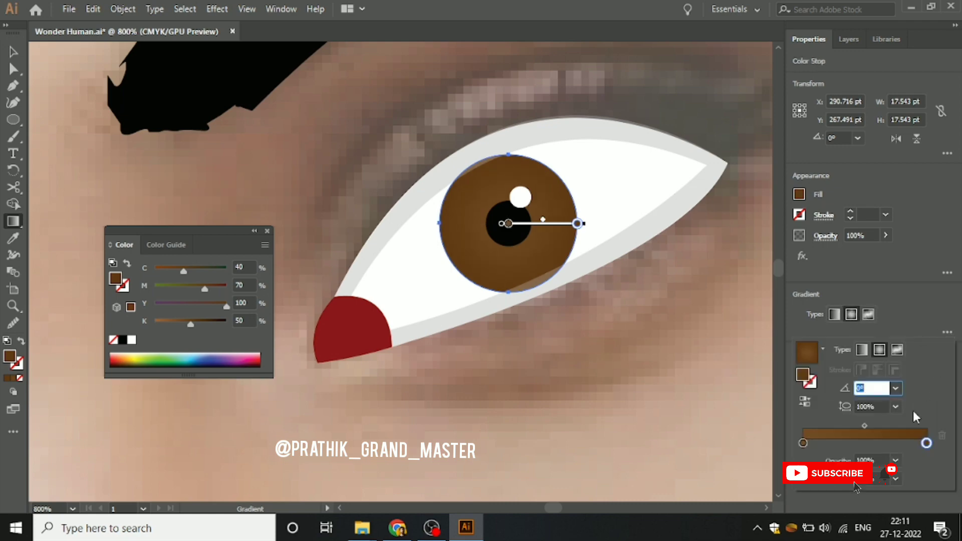
{"action": "double_click", "coordinate": [926, 444]}
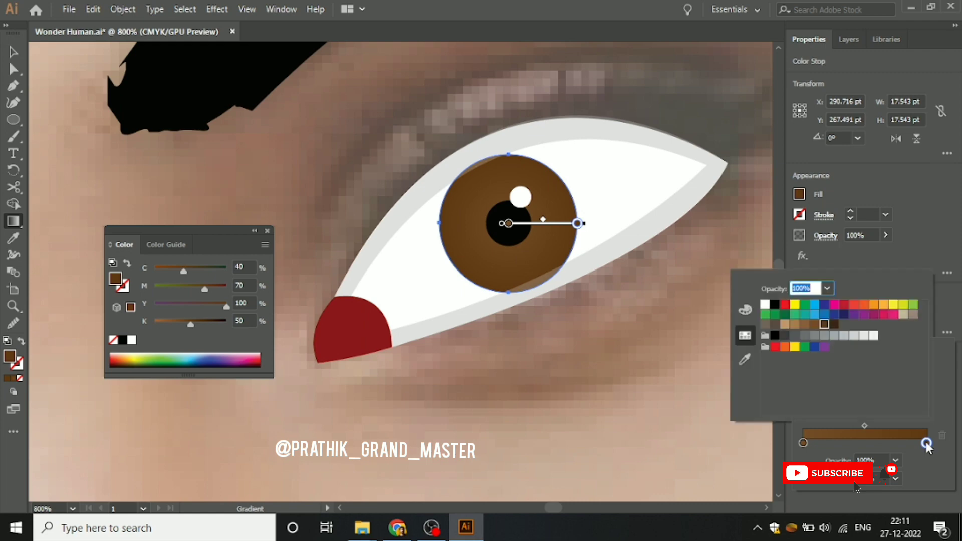
{"action": "left_click", "coordinate": [793, 326]}
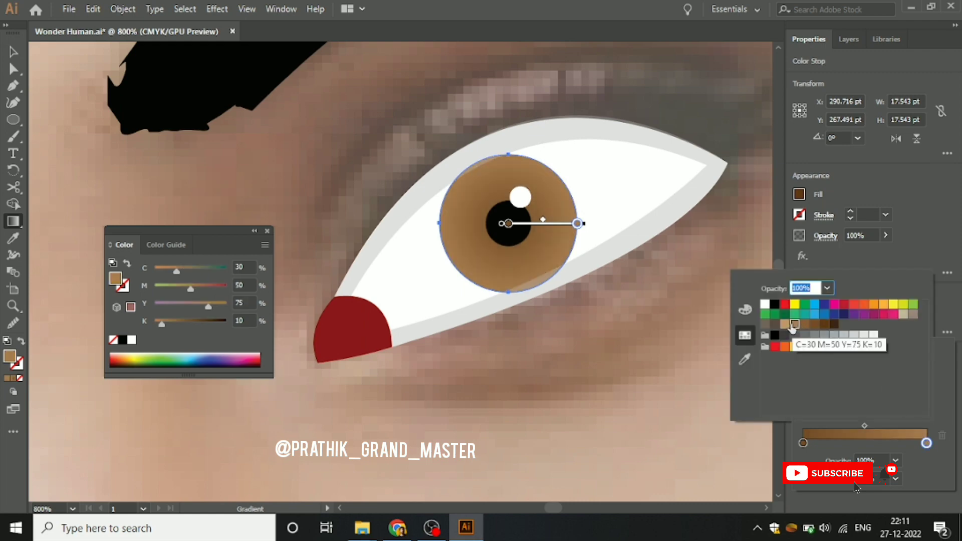
{"action": "left_click", "coordinate": [785, 324]}
{"action": "left_click", "coordinate": [828, 326]}
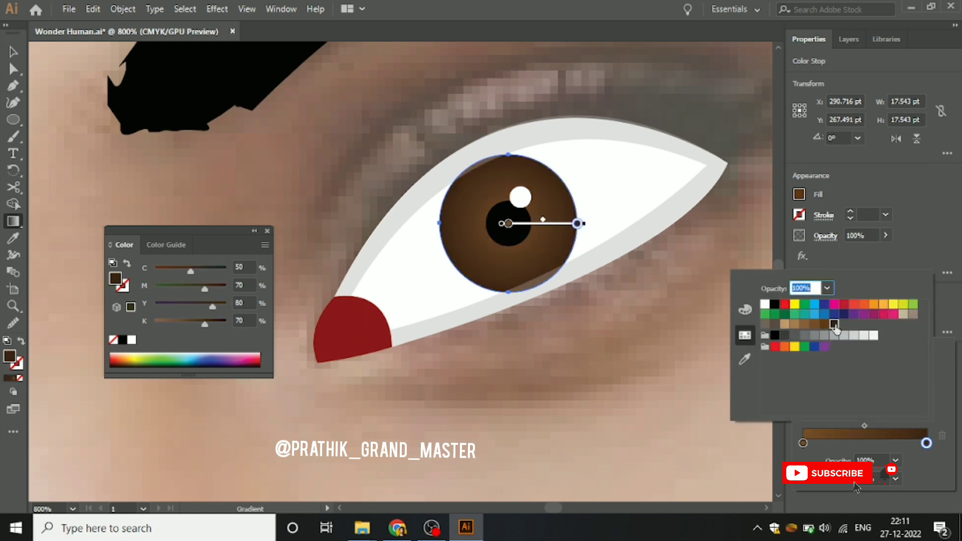
{"action": "key", "text": "Escape"}
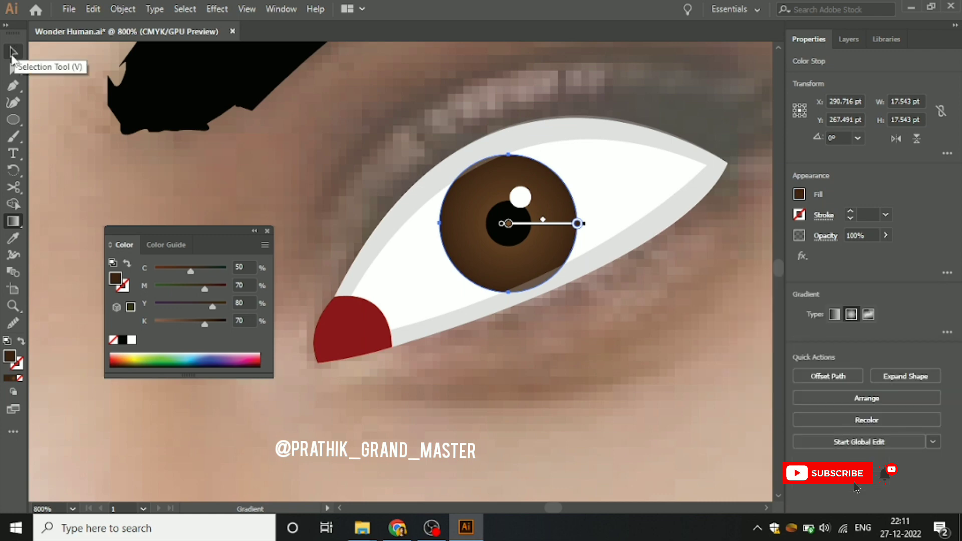
Deselect and zoom out to view the finished eye within the face
{"action": "left_click", "coordinate": [17, 67]}
{"action": "left_click", "coordinate": [16, 53]}
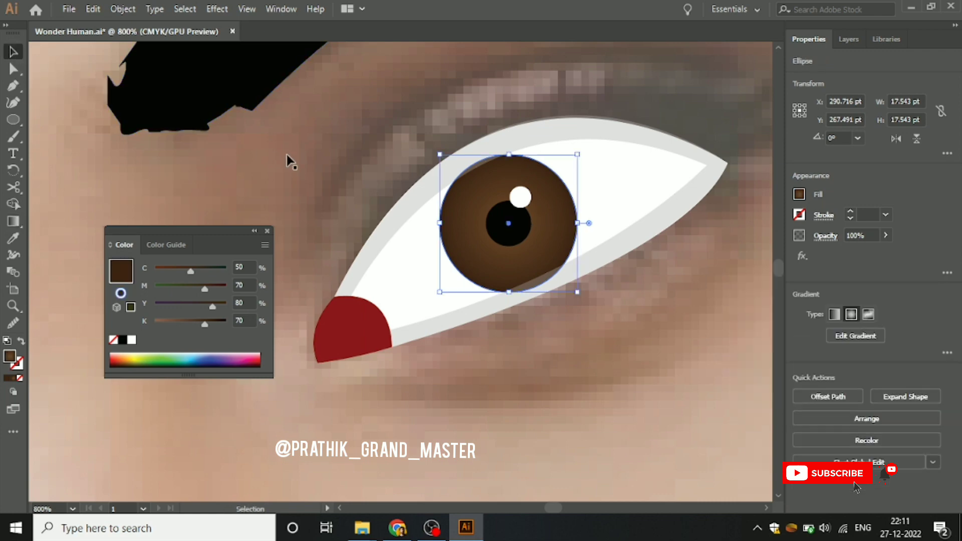
{"action": "scroll", "coordinate": [289, 161], "scroll_direction": "down", "scroll_amount": 5}
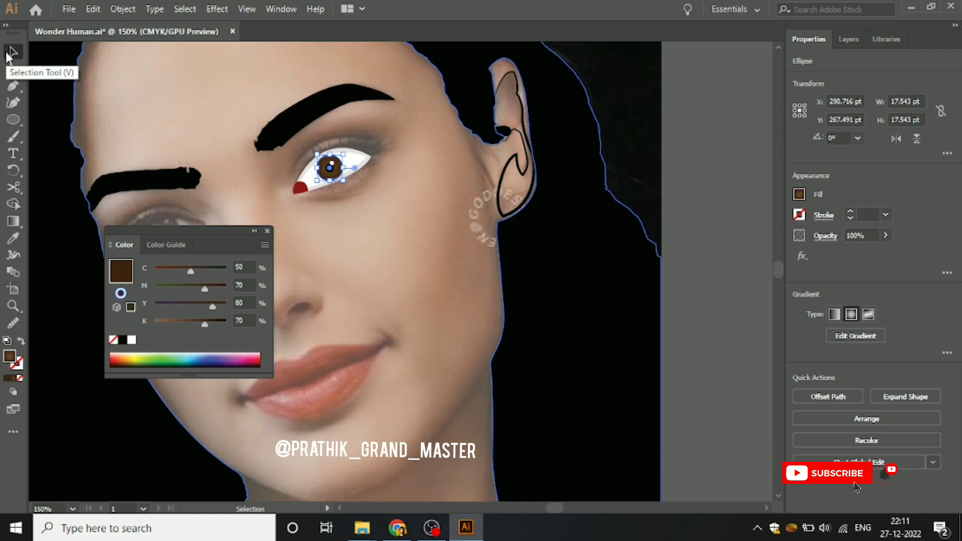
{"action": "left_click", "coordinate": [711, 125]}
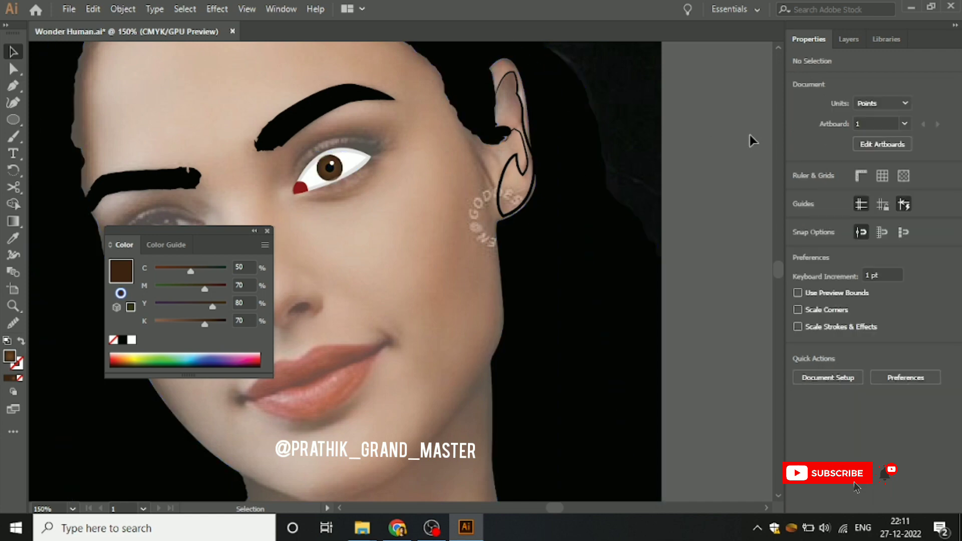
{"action": "scroll", "coordinate": [741, 143], "scroll_direction": "down", "scroll_amount": 3}
{"action": "scroll", "coordinate": [709, 176], "scroll_direction": "up", "scroll_amount": 2}
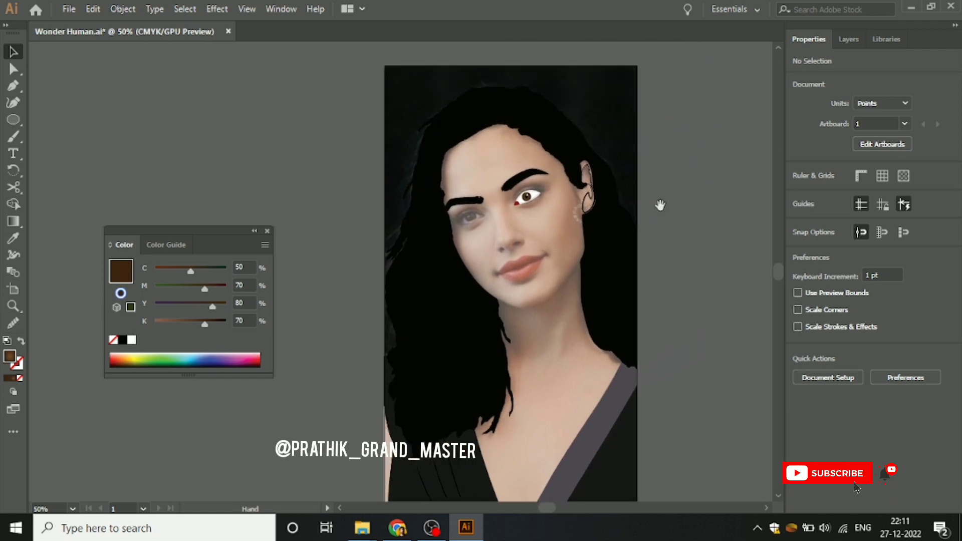
{"action": "scroll", "coordinate": [488, 197], "scroll_direction": "up", "scroll_amount": 1}
{"action": "scroll", "coordinate": [569, 225], "scroll_direction": "up", "scroll_amount": 1}
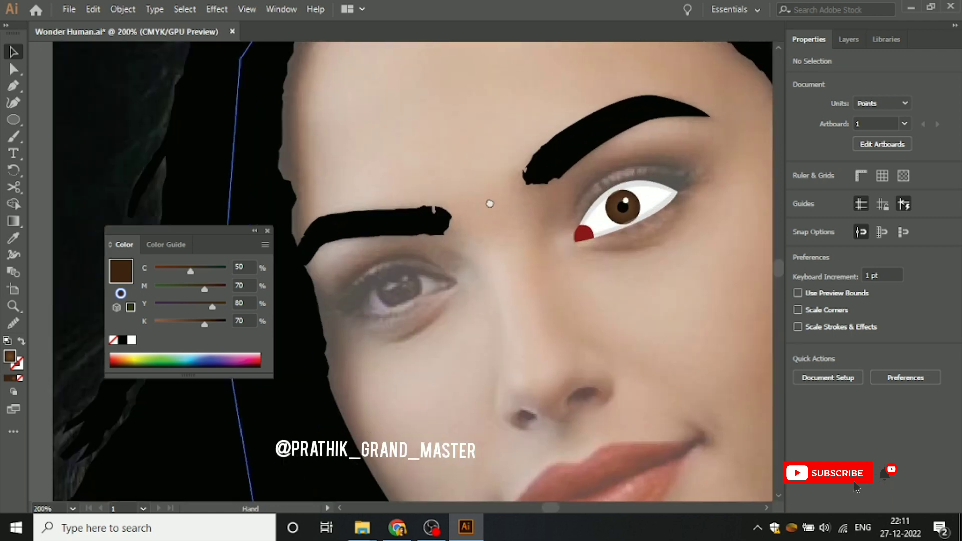
{"action": "scroll", "coordinate": [490, 204], "scroll_direction": "up", "scroll_amount": 1}
Pen-trace an unfilled, closed eyeliner outline around the eye with a sharp, flicked outer tip
{"action": "left_click", "coordinate": [20, 89]}
{"action": "scroll", "coordinate": [514, 174], "scroll_direction": "up", "scroll_amount": 1}
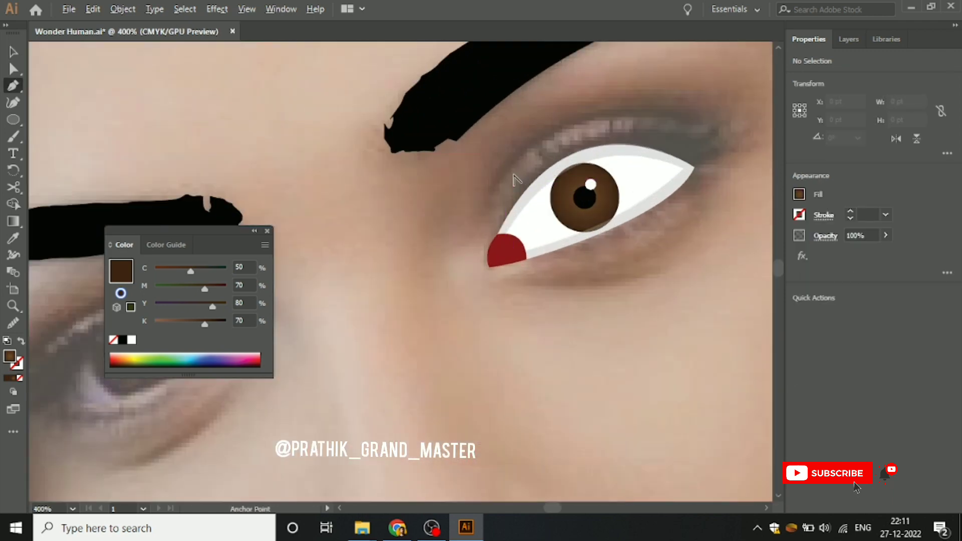
{"action": "left_click_drag", "start_coordinate": [534, 256], "coordinate": [485, 230]}
{"action": "scroll", "coordinate": [485, 230], "scroll_direction": "up", "scroll_amount": 1}
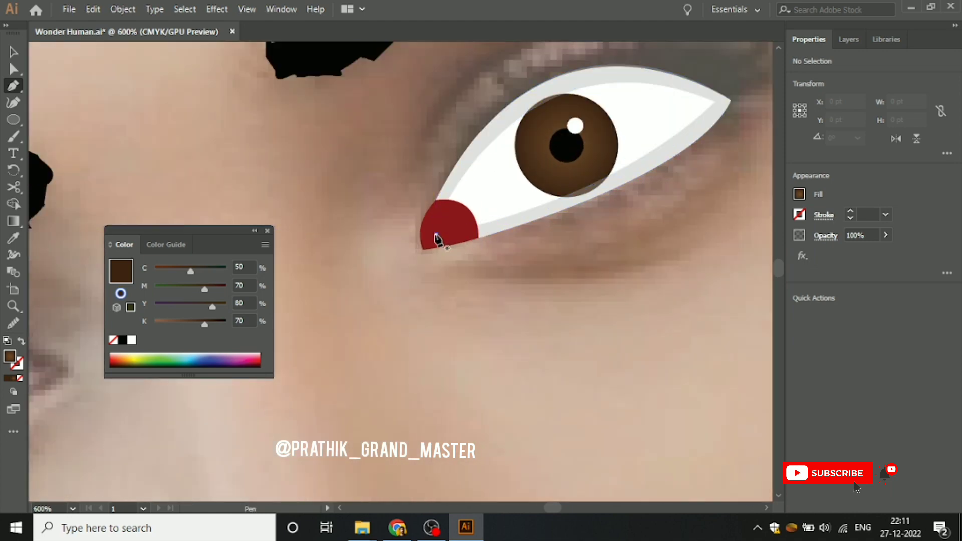
{"action": "left_click", "coordinate": [439, 234]}
{"action": "scroll", "coordinate": [439, 234], "scroll_direction": "down", "scroll_amount": 1}
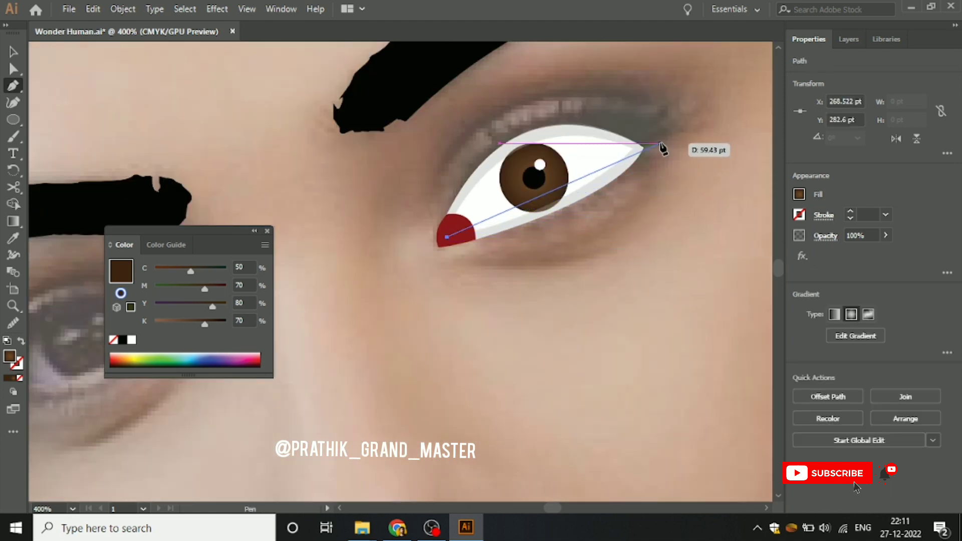
{"action": "mouse_move", "coordinate": [660, 142]}
{"action": "left_mouse_down"}
{"action": "mouse_move", "coordinate": [713, 54]}
{"action": "mouse_move", "coordinate": [688, 133]}
{"action": "mouse_move", "coordinate": [700, 136]}
{"action": "left_mouse_up"}
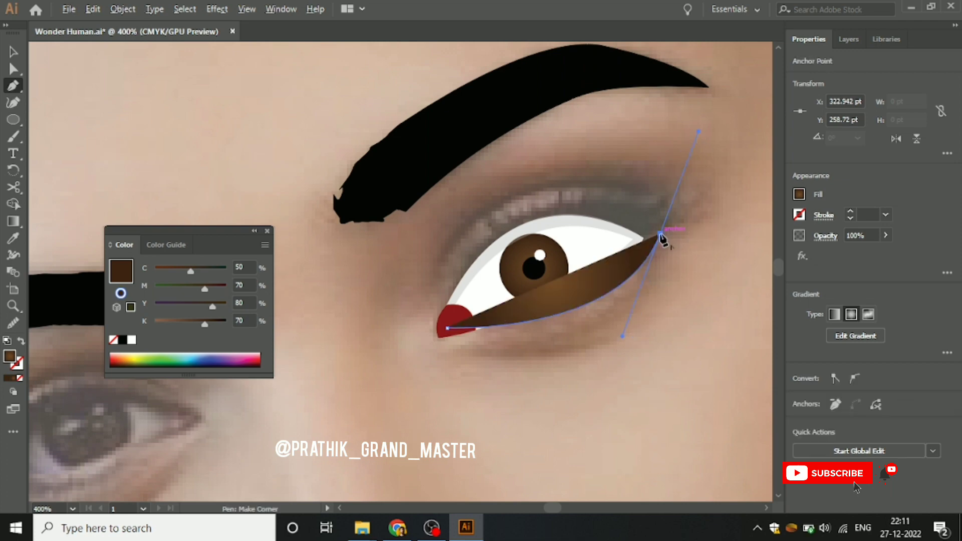
{"action": "left_click", "coordinate": [660, 234]}
{"action": "left_click", "coordinate": [21, 379]}
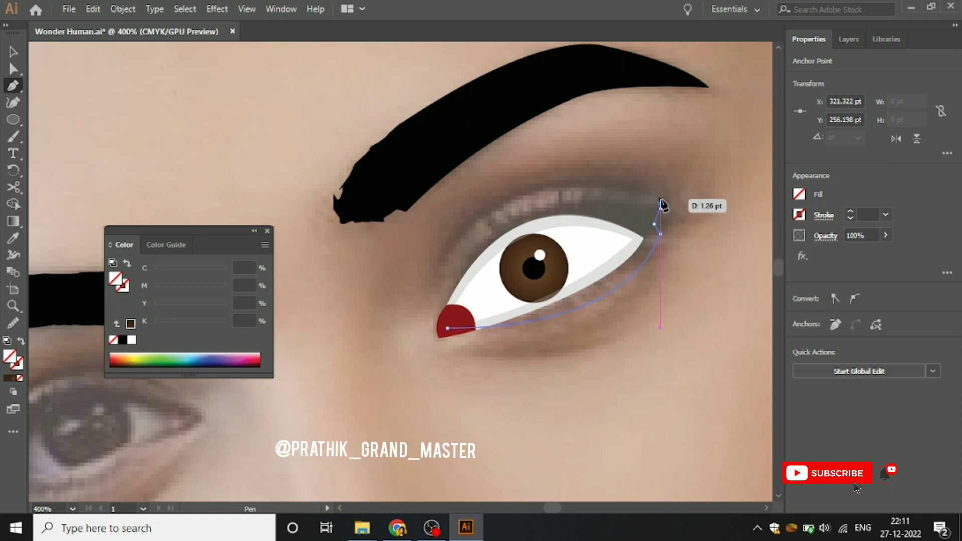
{"action": "left_click_drag", "start_coordinate": [655, 201], "coordinate": [651, 207]}
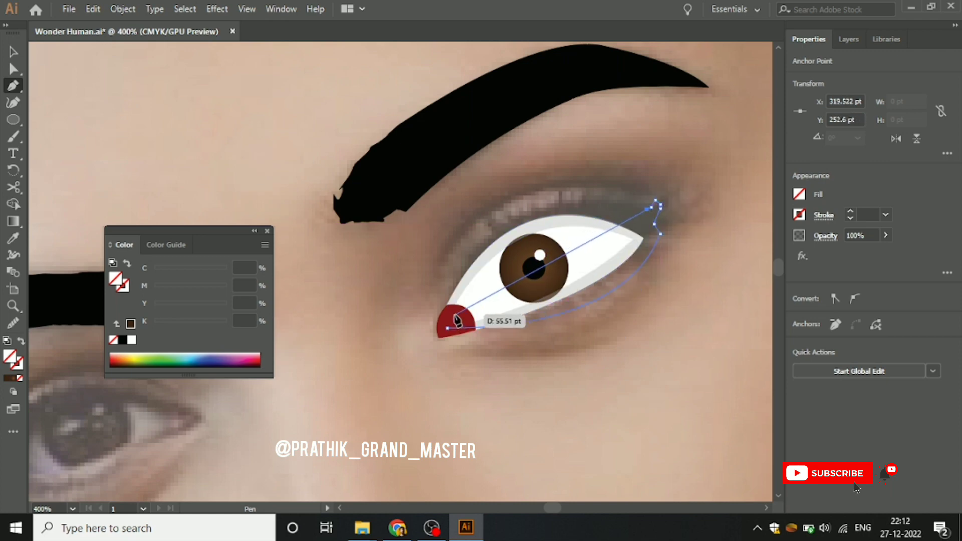
{"action": "mouse_move", "coordinate": [447, 314]}
{"action": "left_mouse_down"}
{"action": "mouse_move", "coordinate": [444, 464]}
{"action": "mouse_move", "coordinate": [409, 482]}
{"action": "mouse_move", "coordinate": [448, 331]}
{"action": "mouse_move", "coordinate": [475, 330]}
{"action": "left_mouse_up"}
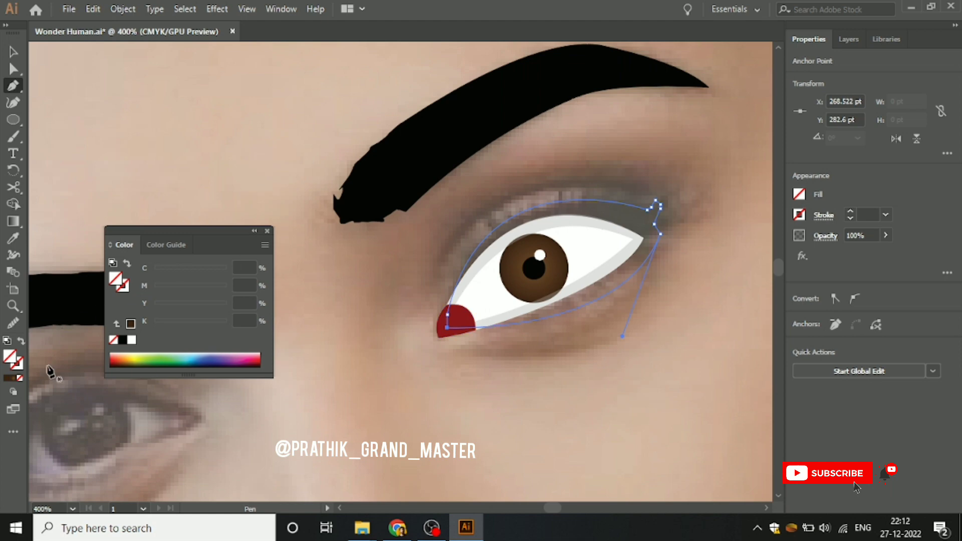
Fill the eyeliner shape with pure black using the Color Picker
{"action": "left_click", "coordinate": [10, 384]}
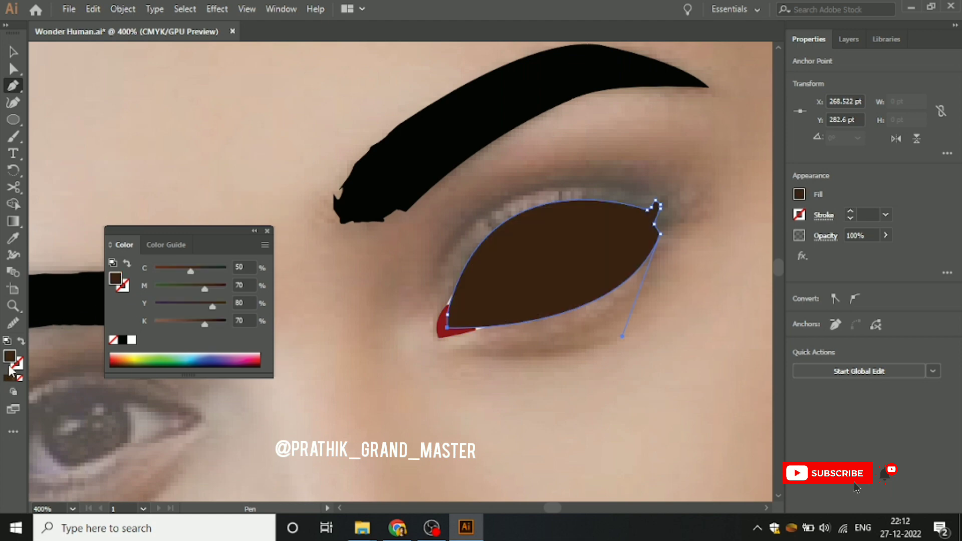
{"action": "double_click", "coordinate": [10, 357]}
{"action": "left_click", "coordinate": [427, 372]}
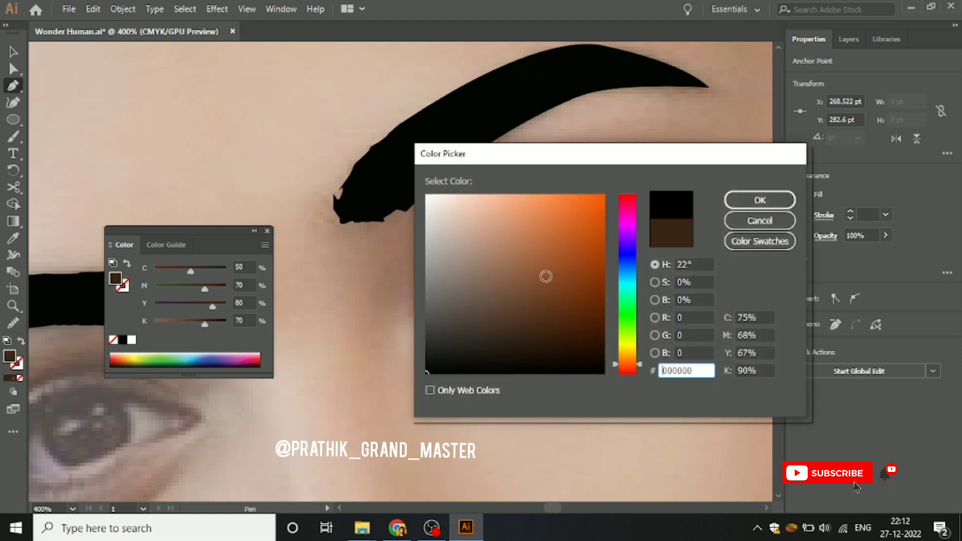
{"action": "left_click", "coordinate": [733, 203]}
Send the black eyeliner behind the eye white and iris, then review the portrait
{"action": "left_click", "coordinate": [14, 52]}
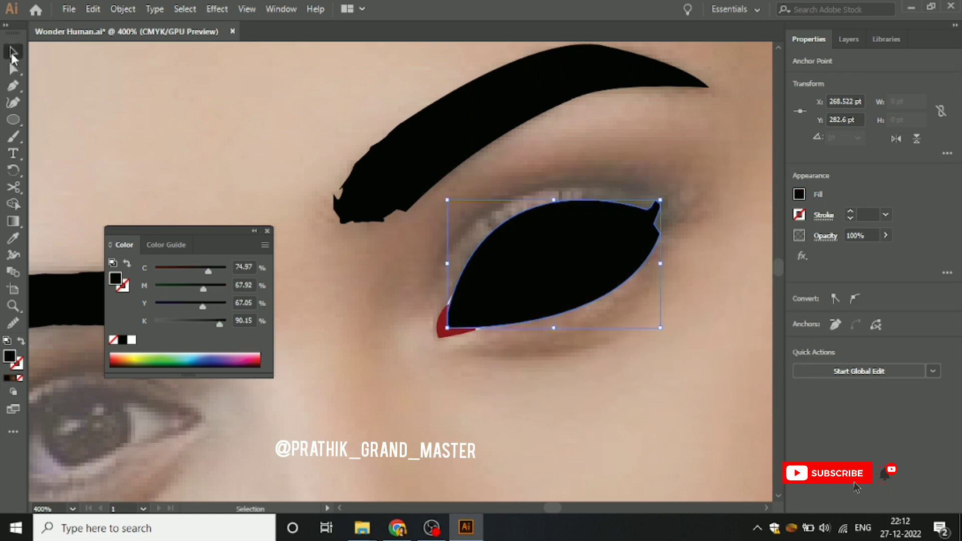
{"action": "key", "text": "ctrl+shift+bracketleft"}
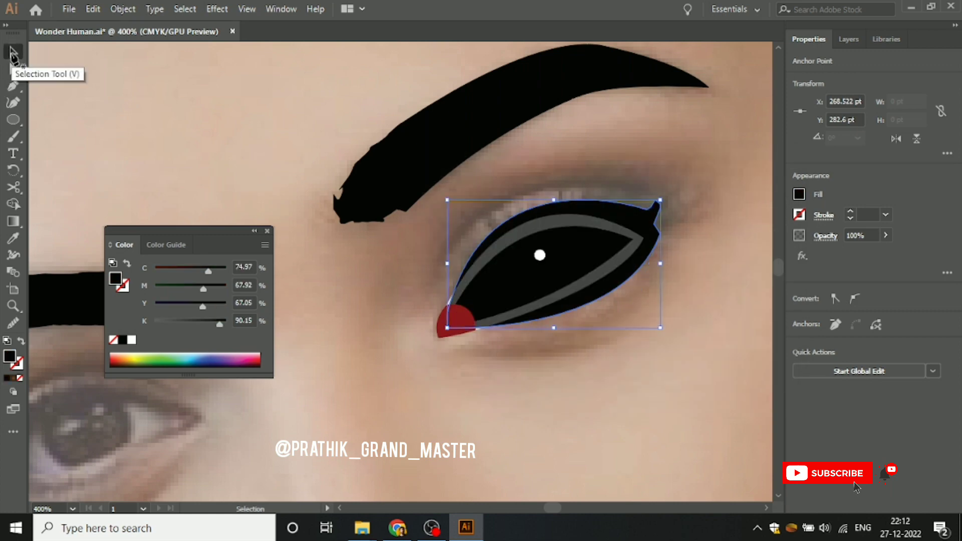
{"action": "left_click", "coordinate": [277, 146]}
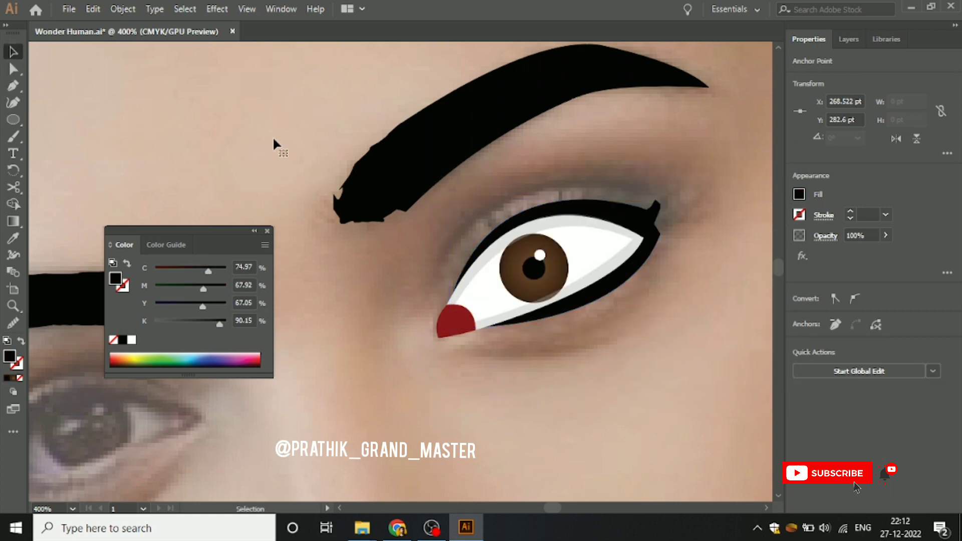
{"action": "scroll", "coordinate": [660, 244], "scroll_direction": "down", "scroll_amount": 3}
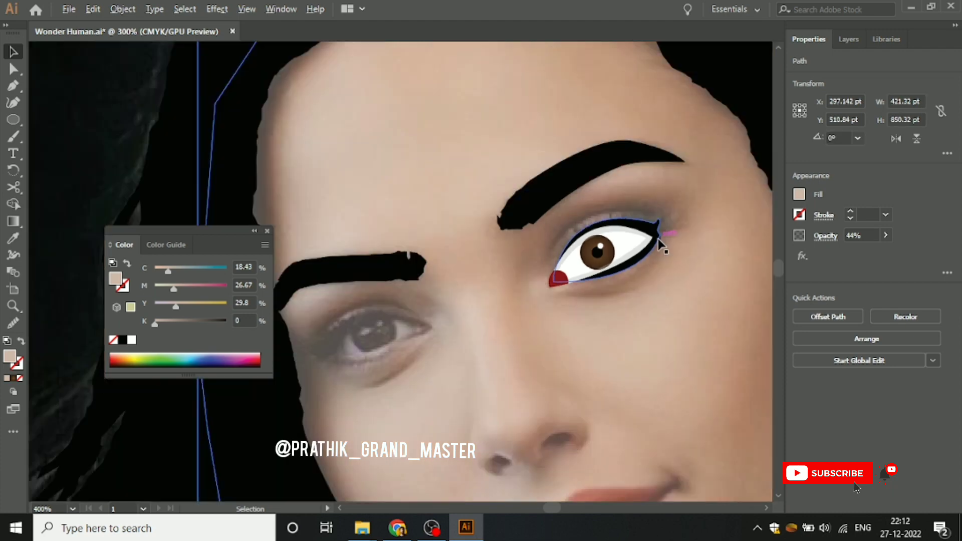
{"action": "scroll", "coordinate": [661, 240], "scroll_direction": "down", "scroll_amount": 2}
{"action": "key", "text": "ctrl+shift+a"}
{"action": "scroll", "coordinate": [684, 233], "scroll_direction": "up", "scroll_amount": 3}
{"action": "scroll", "coordinate": [441, 243], "scroll_direction": "up", "scroll_amount": 1}
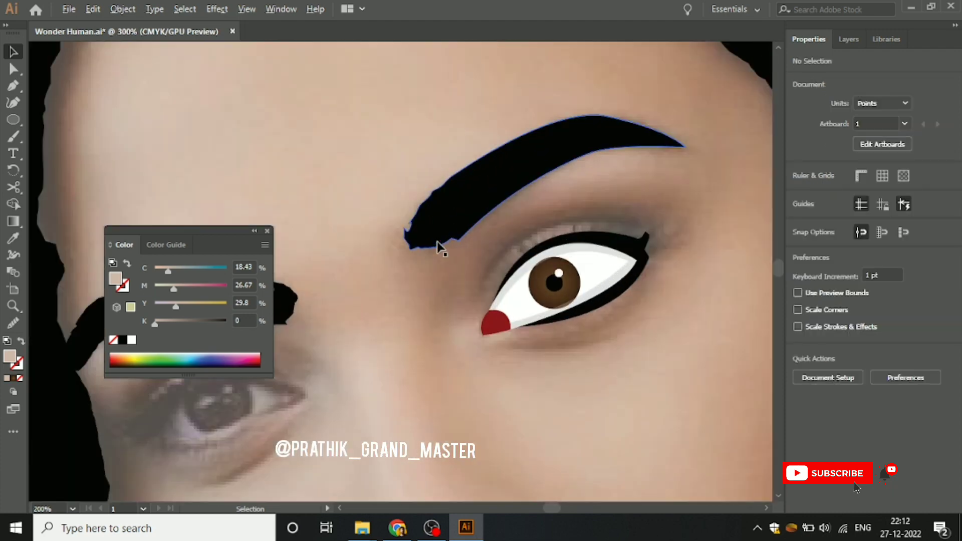
{"action": "scroll", "coordinate": [441, 243], "scroll_direction": "up", "scroll_amount": 1}
Begin a curved upper-eyelid path from the inner corner toward the outer end
{"action": "key", "text": "p"}
{"action": "left_click", "coordinate": [496, 289]}
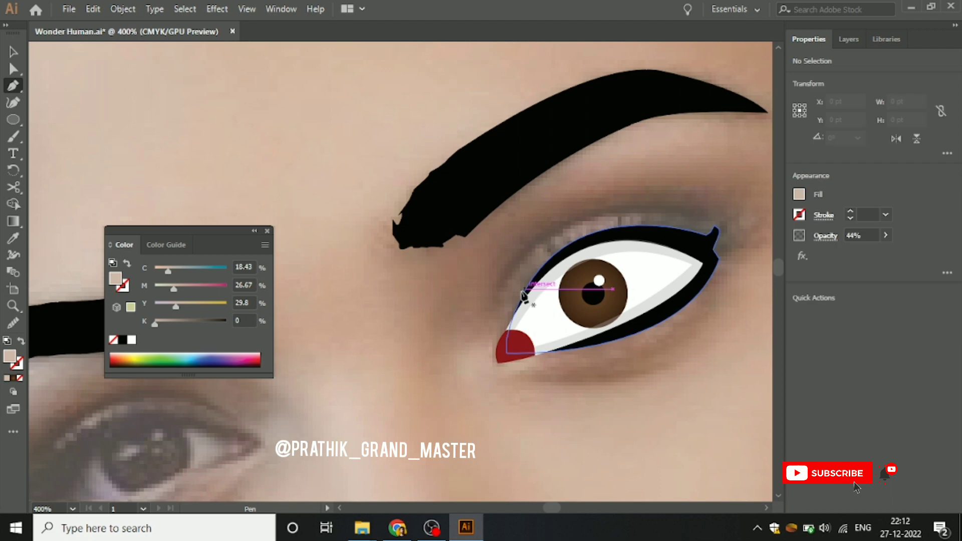
{"action": "left_click_drag", "start_coordinate": [501, 288], "coordinate": [386, 281]}
{"action": "left_click_drag", "start_coordinate": [580, 205], "coordinate": [724, 233]}
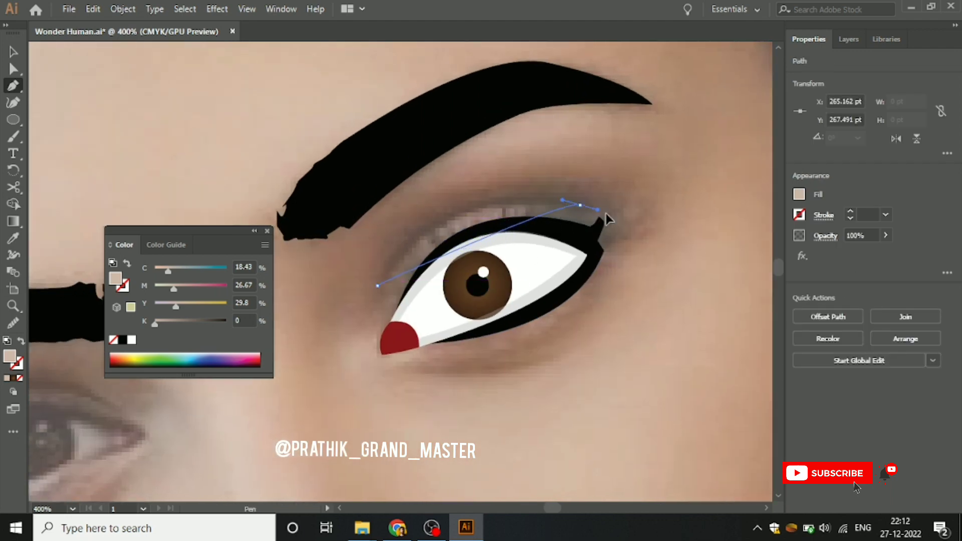
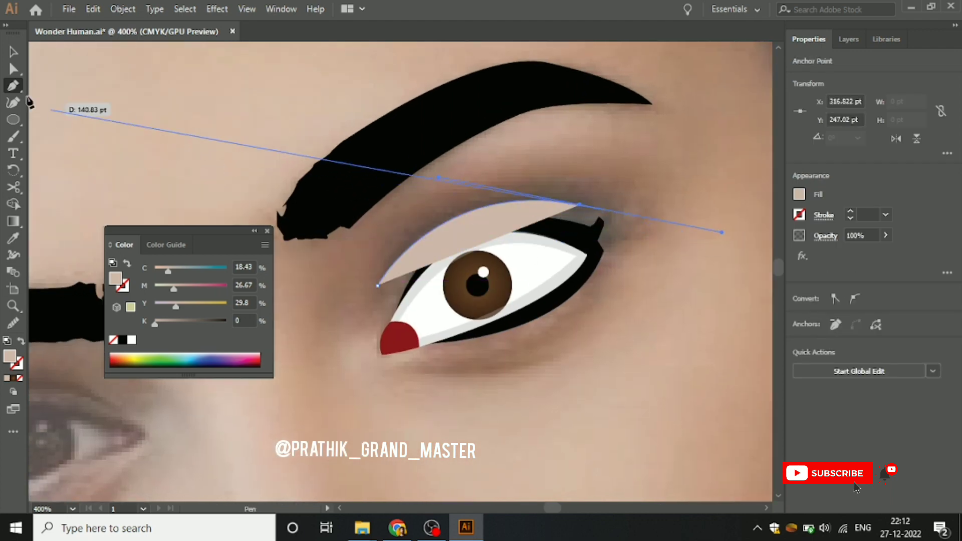
Give the eyelid crease line no fill and a black 2 pt stroke with the elliptical width profile
{"action": "key", "text": "v"}
{"action": "left_click", "coordinate": [19, 378]}
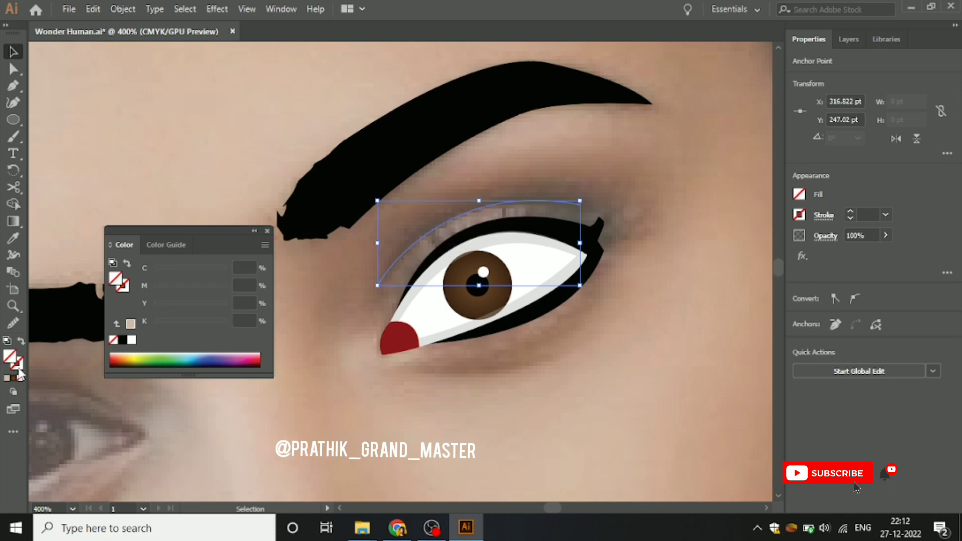
{"action": "left_click", "coordinate": [6, 378]}
{"action": "double_click", "coordinate": [17, 362]}
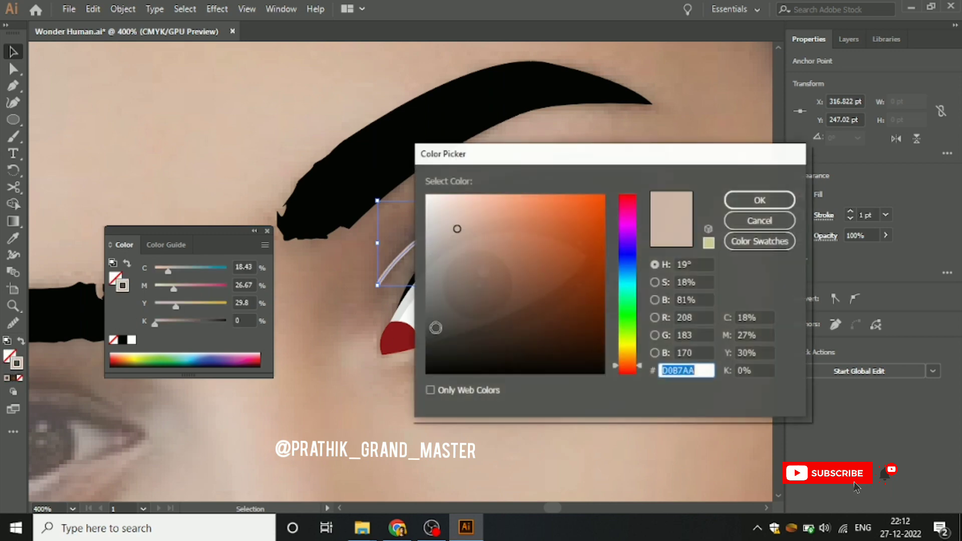
{"action": "type", "text": "000000000000"}
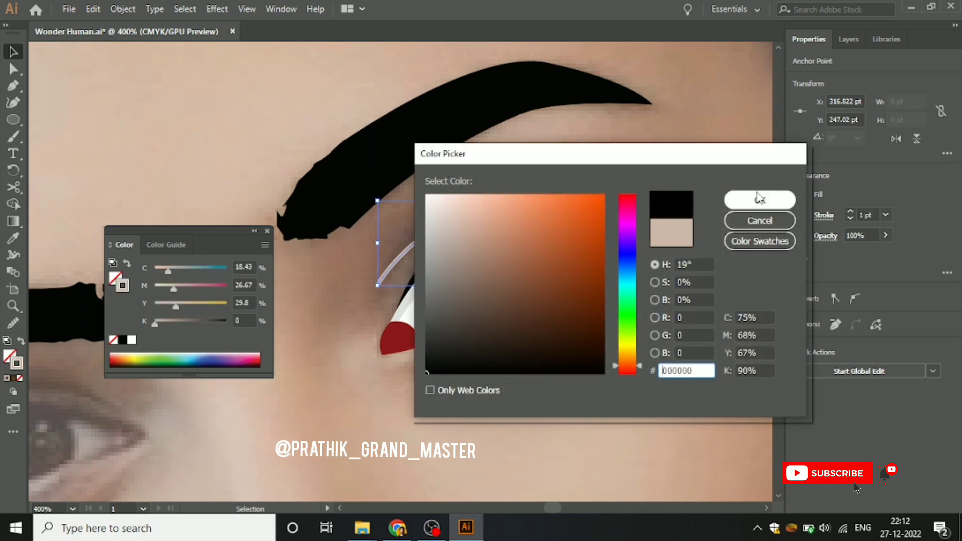
{"action": "left_click", "coordinate": [758, 198]}
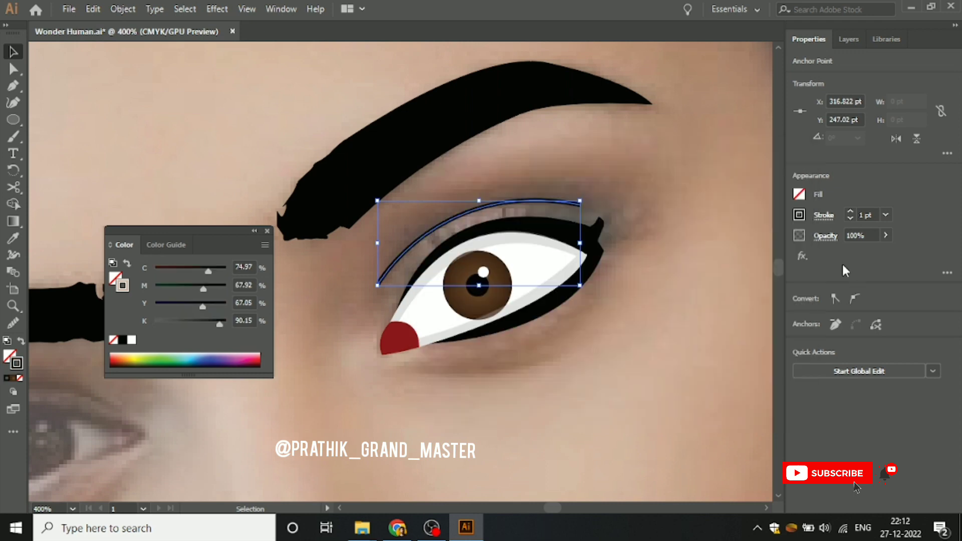
{"action": "left_click", "coordinate": [851, 212]}
{"action": "left_click", "coordinate": [788, 435]}
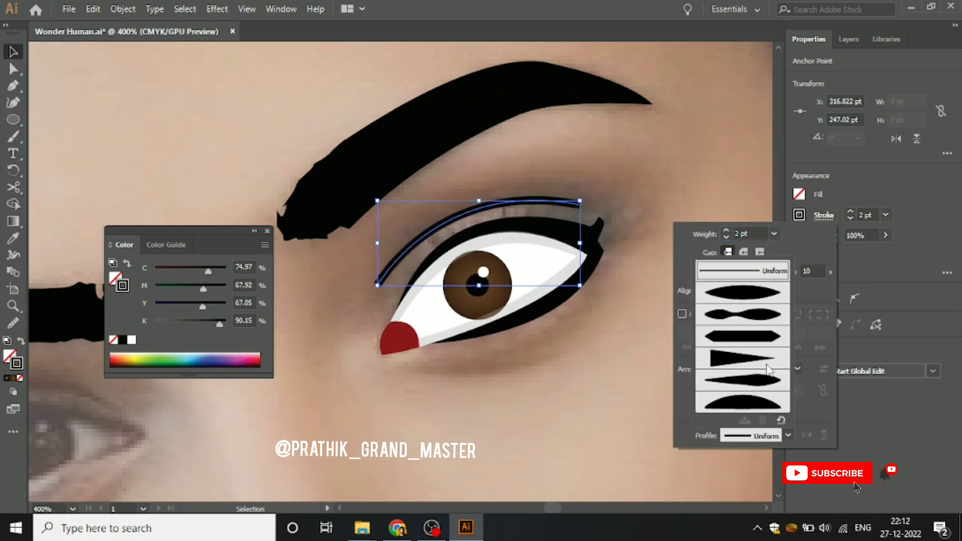
{"action": "left_click", "coordinate": [756, 291]}
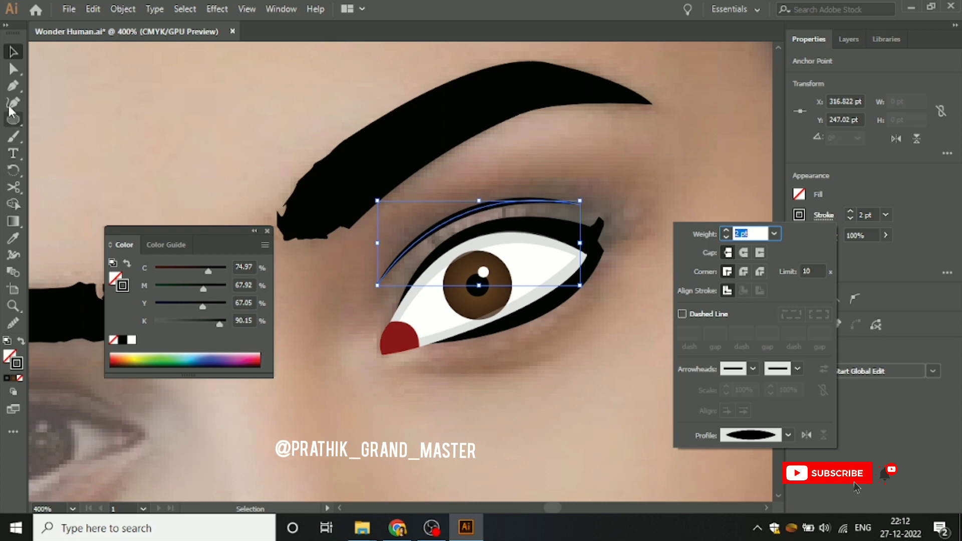
{"action": "left_click", "coordinate": [532, 369]}
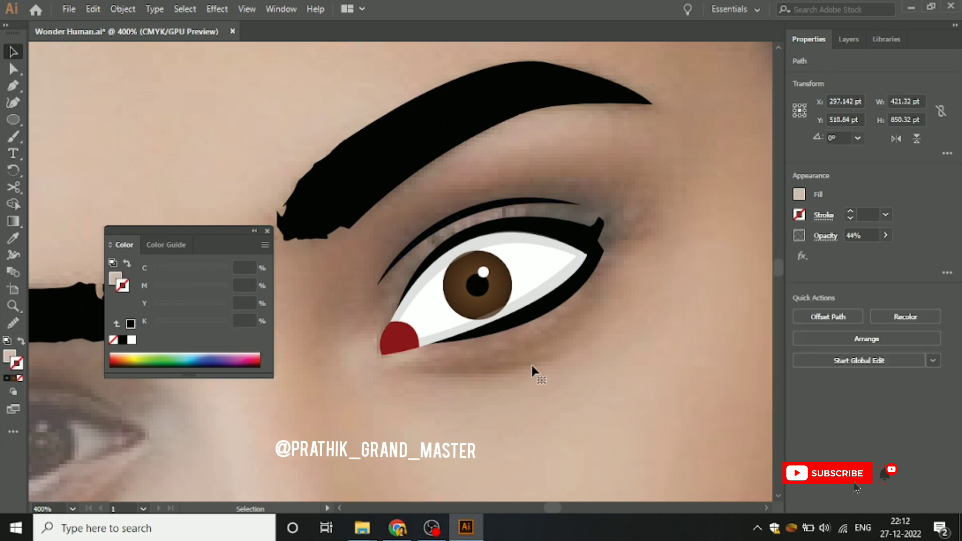
Pen a curved line along the lower lid and colour it black (000000)
{"action": "left_click", "coordinate": [13, 88]}
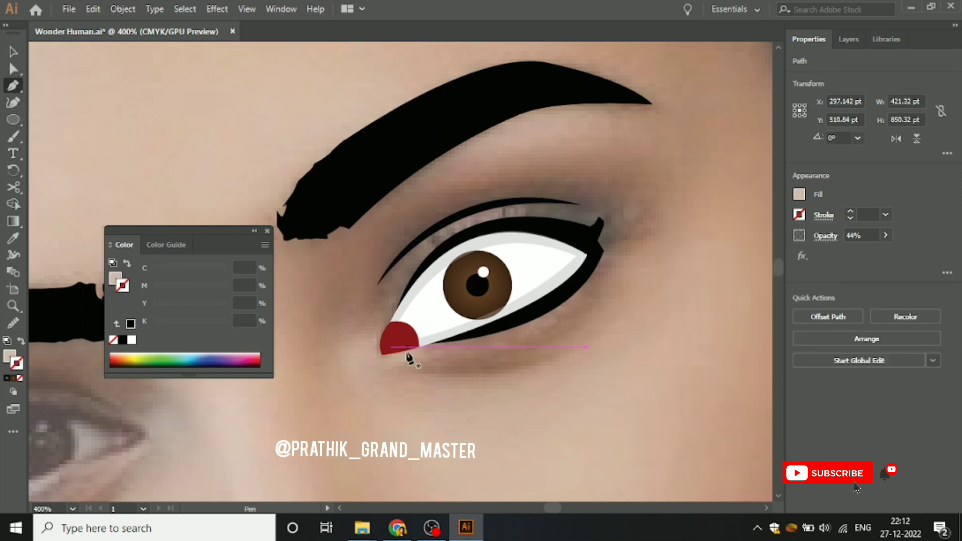
{"action": "left_click", "coordinate": [399, 373]}
{"action": "left_click_drag", "start_coordinate": [553, 355], "coordinate": [611, 326]}
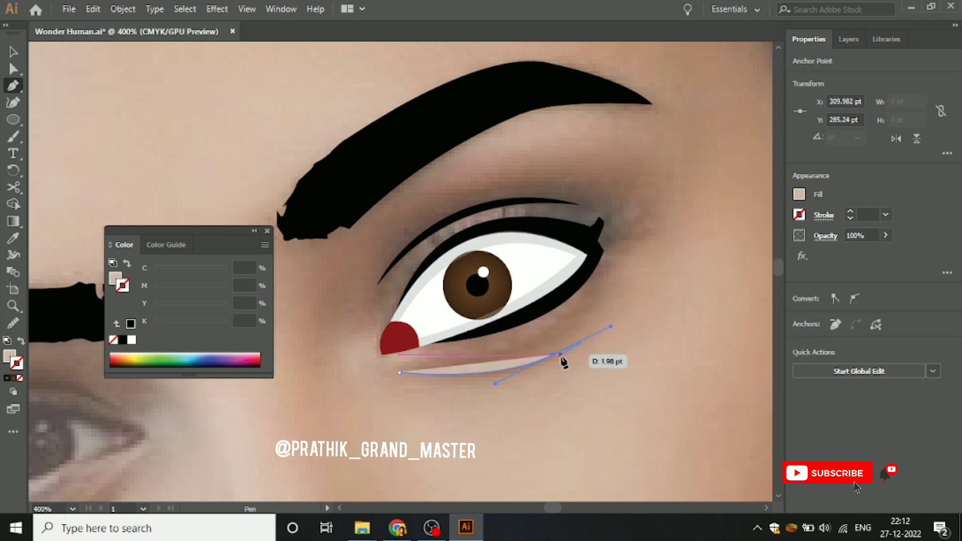
{"action": "left_click", "coordinate": [13, 51]}
{"action": "double_click", "coordinate": [10, 358]}
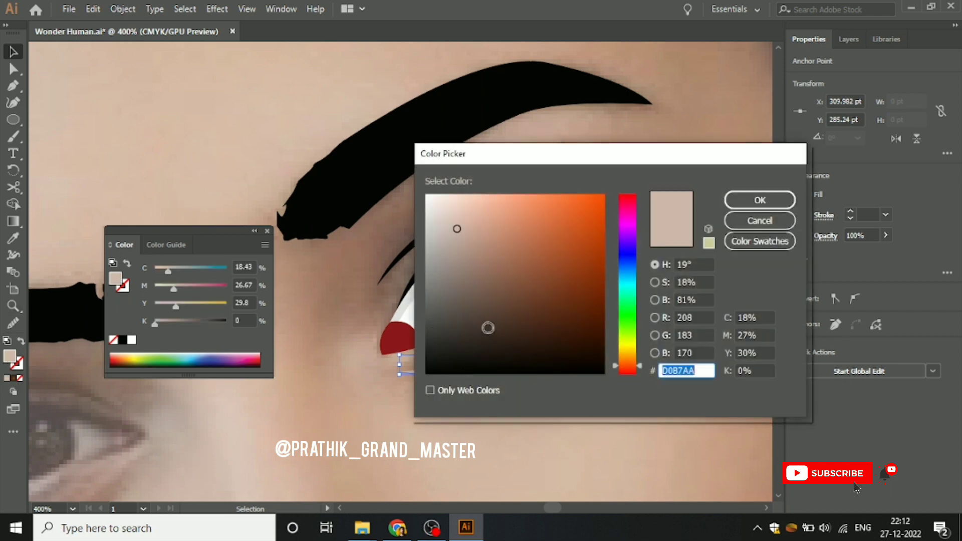
{"action": "type", "text": "000000"}
{"action": "left_click", "coordinate": [749, 201]}
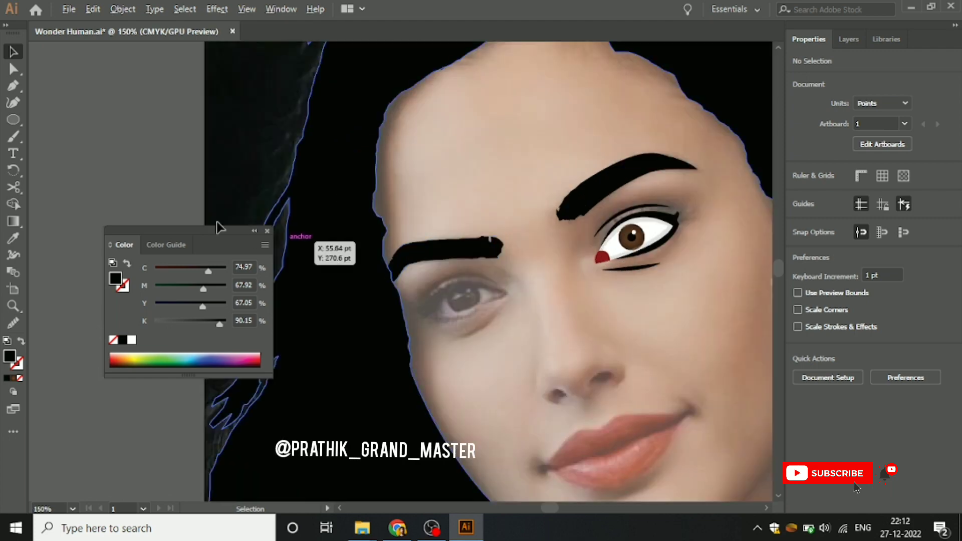
Trace the left eye's almond outline as a closed pen path with sharp inner and outer corners
{"action": "scroll", "coordinate": [441, 285], "scroll_direction": "up", "scroll_amount": 2}
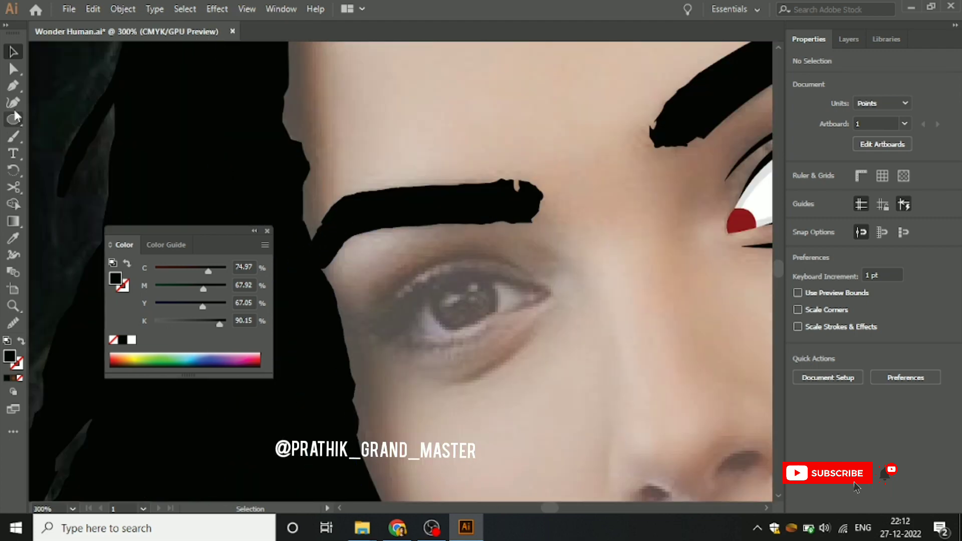
{"action": "left_click", "coordinate": [13, 85]}
{"action": "scroll", "coordinate": [591, 290], "scroll_direction": "up", "scroll_amount": 3}
{"action": "scroll", "coordinate": [456, 307], "scroll_direction": "down", "scroll_amount": 2}
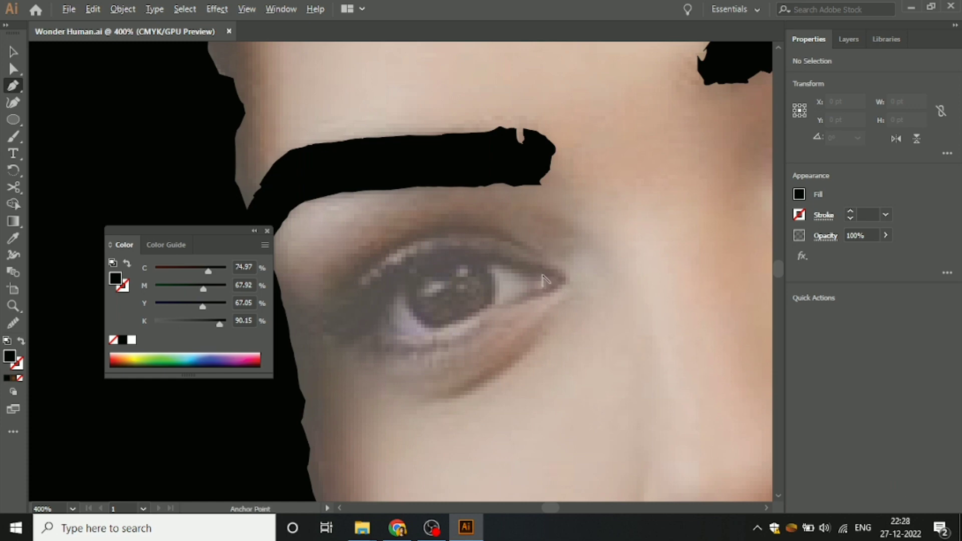
{"action": "scroll", "coordinate": [542, 279], "scroll_direction": "up", "scroll_amount": 1}
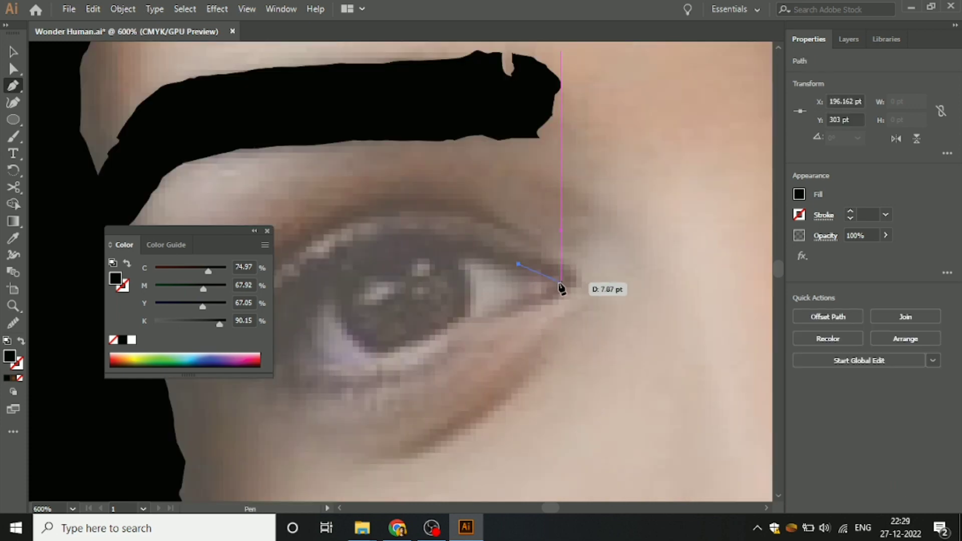
{"action": "left_click_drag", "start_coordinate": [554, 308], "coordinate": [559, 307]}
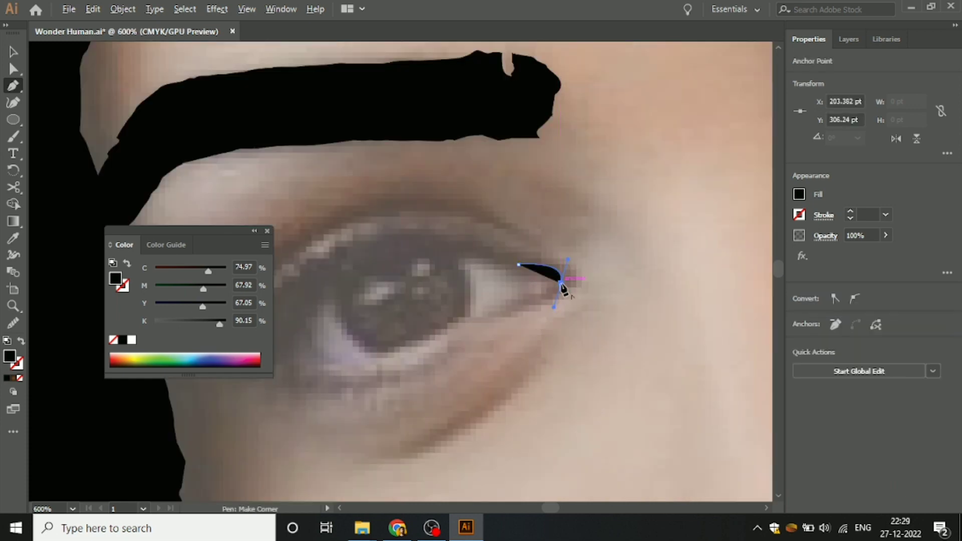
{"action": "left_click", "coordinate": [561, 284]}
{"action": "left_click", "coordinate": [20, 378]}
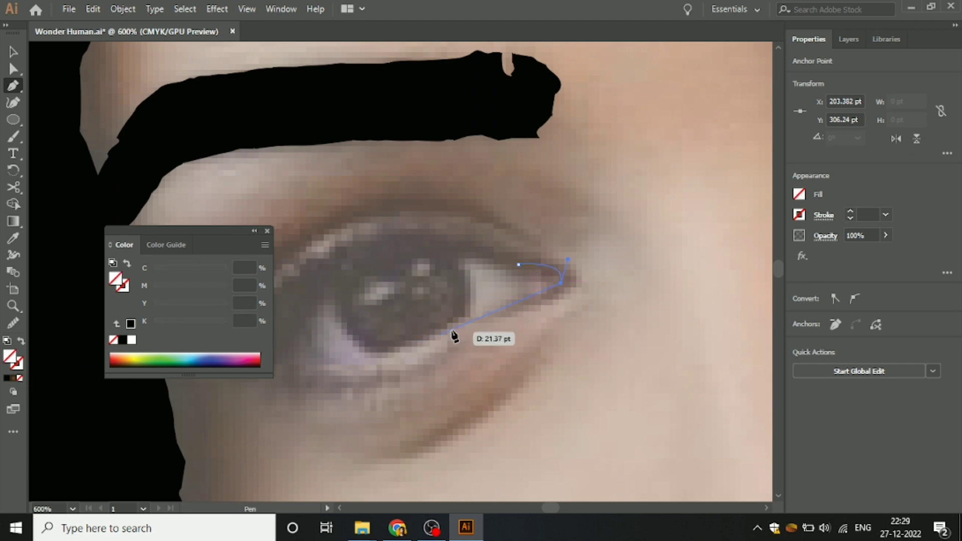
{"action": "left_click_drag", "start_coordinate": [470, 317], "coordinate": [385, 328]}
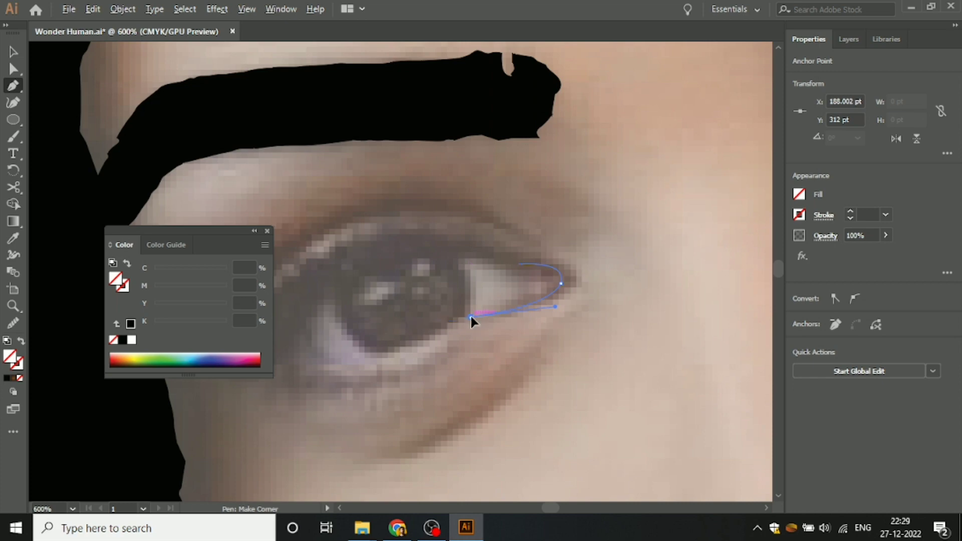
{"action": "left_click_drag", "start_coordinate": [483, 273], "coordinate": [577, 238]}
{"action": "left_click_drag", "start_coordinate": [376, 321], "coordinate": [303, 310]}
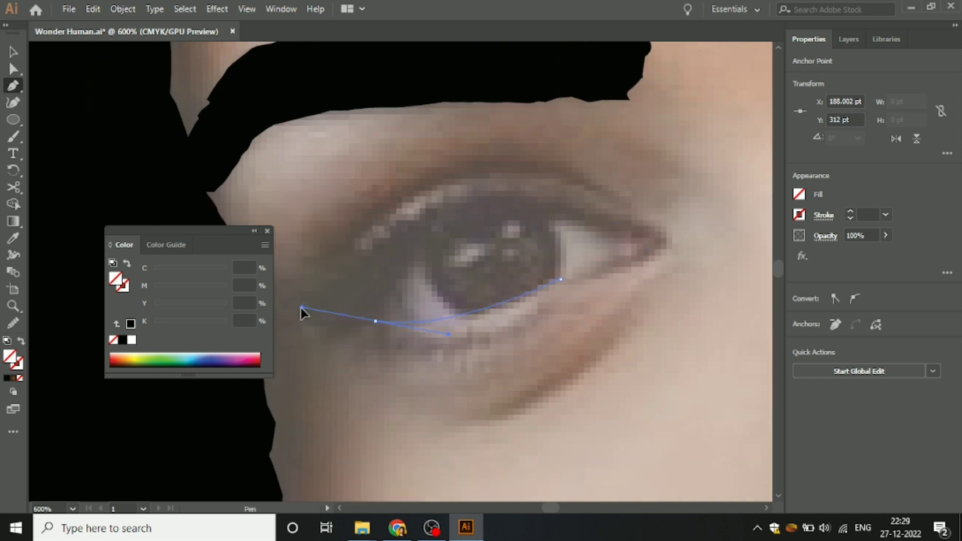
{"action": "left_click", "coordinate": [376, 321]}
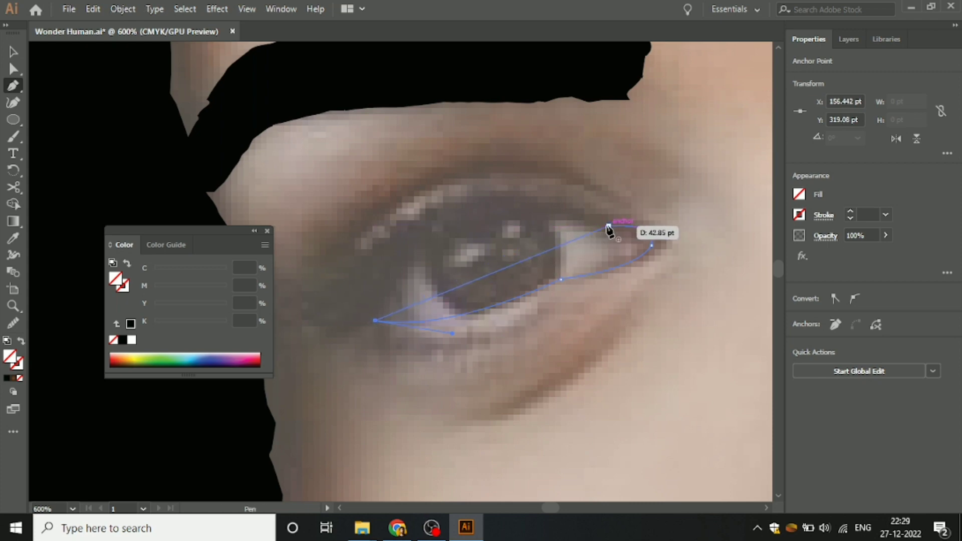
{"action": "left_click_drag", "start_coordinate": [608, 228], "coordinate": [630, 311]}
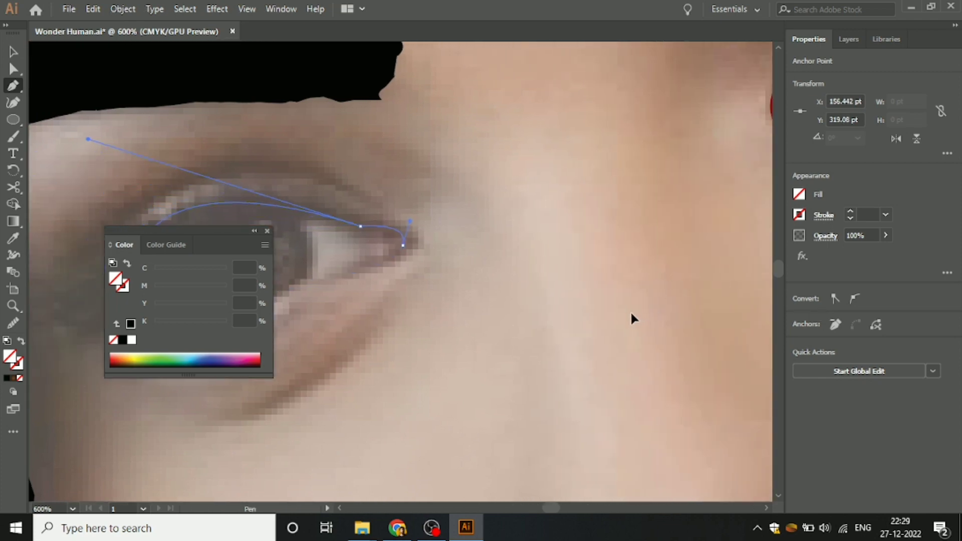
{"action": "mouse_move", "coordinate": [466, 275]}
{"action": "left_mouse_down"}
{"action": "mouse_move", "coordinate": [647, 219]}
{"action": "mouse_move", "coordinate": [626, 226]}
{"action": "left_mouse_up"}
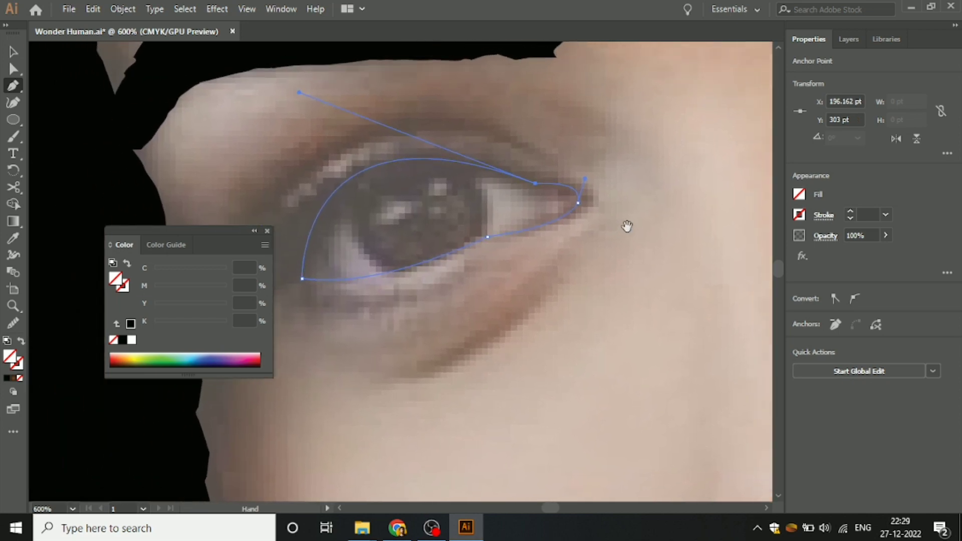
Fill the eye outline with pure white (FFFFFF)
{"action": "left_click", "coordinate": [6, 379]}
{"action": "double_click", "coordinate": [9, 356]}
{"action": "left_click_drag", "start_coordinate": [457, 300], "coordinate": [424, 181]}
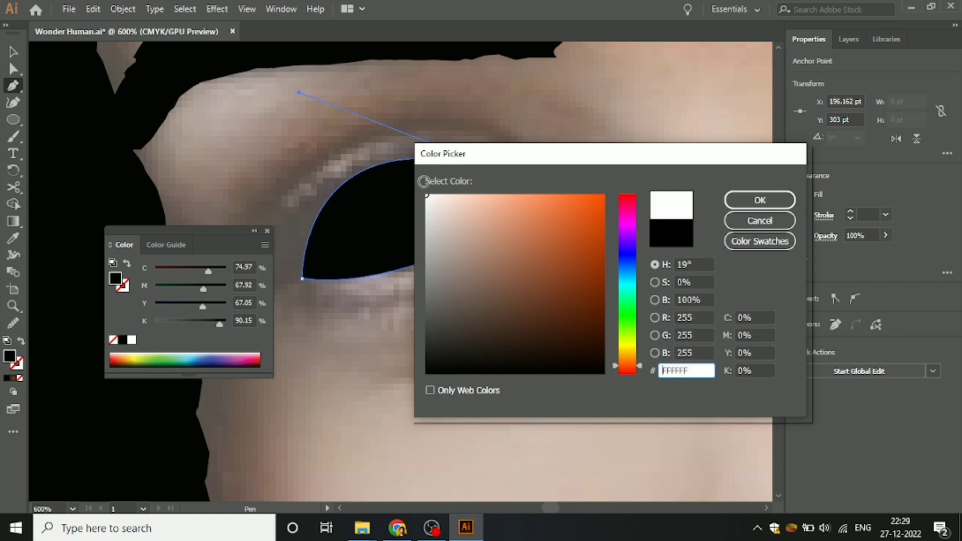
{"action": "left_click", "coordinate": [759, 200]}
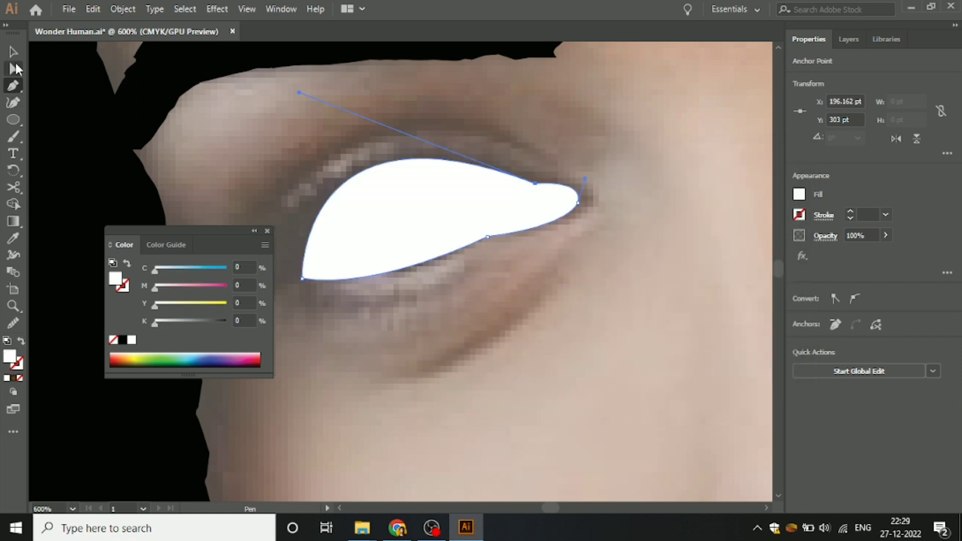
{"action": "left_click", "coordinate": [14, 53]}
Start a pen path at the eye shape's outer point, making the tip a sharp corner
{"action": "left_click", "coordinate": [581, 309]}
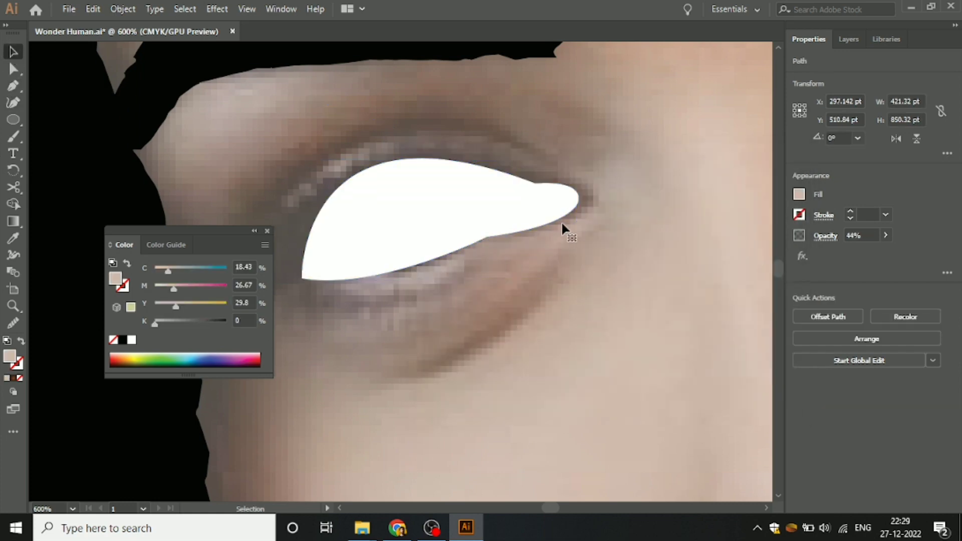
{"action": "scroll", "coordinate": [556, 218], "scroll_direction": "up", "scroll_amount": 1}
{"action": "left_click", "coordinate": [11, 88]}
{"action": "scroll", "coordinate": [462, 161], "scroll_direction": "up", "scroll_amount": 1}
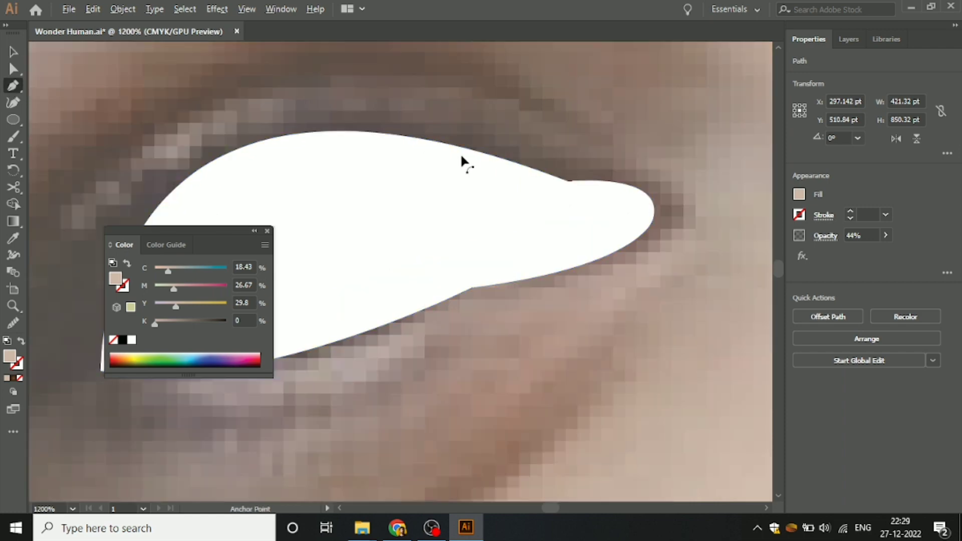
{"action": "scroll", "coordinate": [637, 198], "scroll_direction": "up", "scroll_amount": 1}
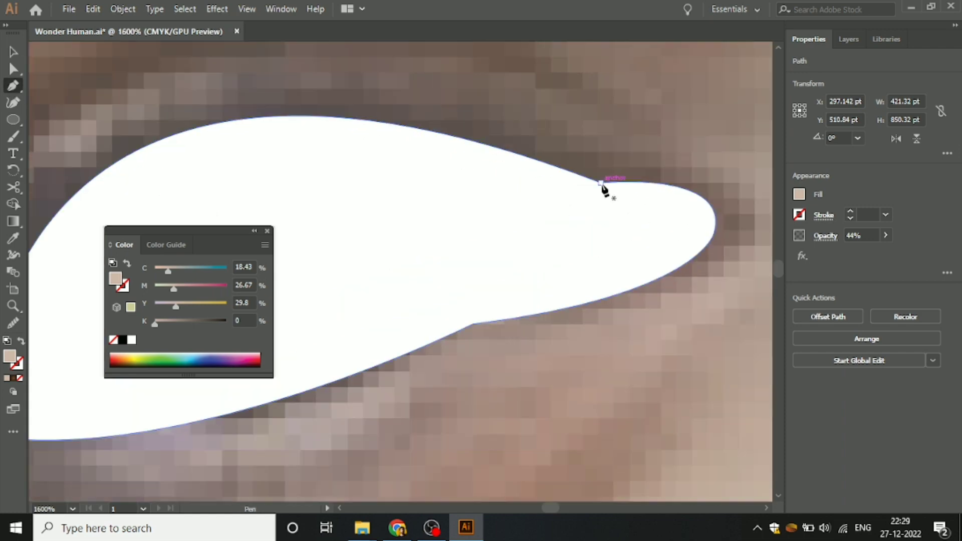
{"action": "left_click", "coordinate": [602, 182]}
{"action": "left_click_drag", "start_coordinate": [717, 226], "coordinate": [713, 282]}
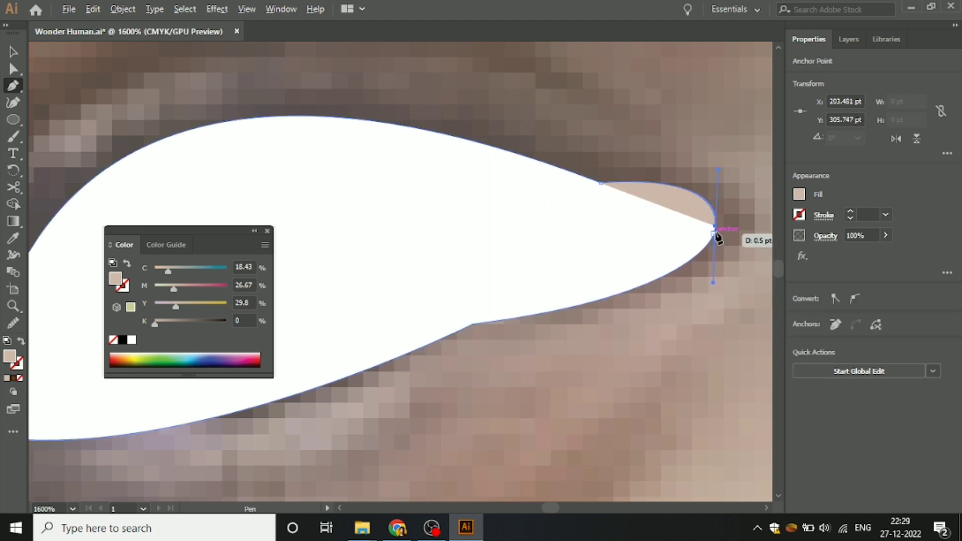
{"action": "key", "text": "ctrl+z"}
{"action": "scroll", "coordinate": [724, 221], "scroll_direction": "up", "scroll_amount": 2}
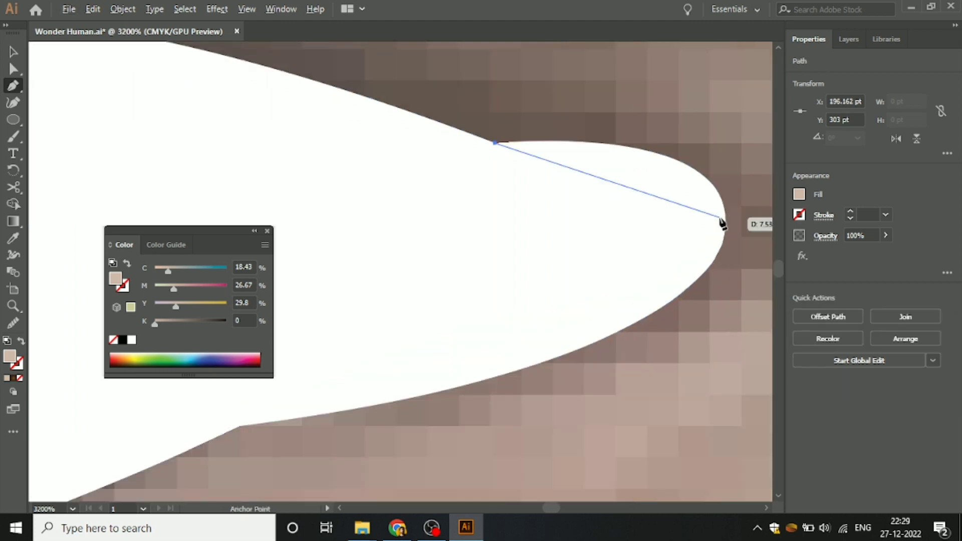
{"action": "mouse_move", "coordinate": [678, 227]}
{"action": "left_mouse_down"}
{"action": "mouse_move", "coordinate": [638, 236]}
{"action": "mouse_move", "coordinate": [654, 329]}
{"action": "left_mouse_up"}
{"action": "left_click", "coordinate": [647, 234]}
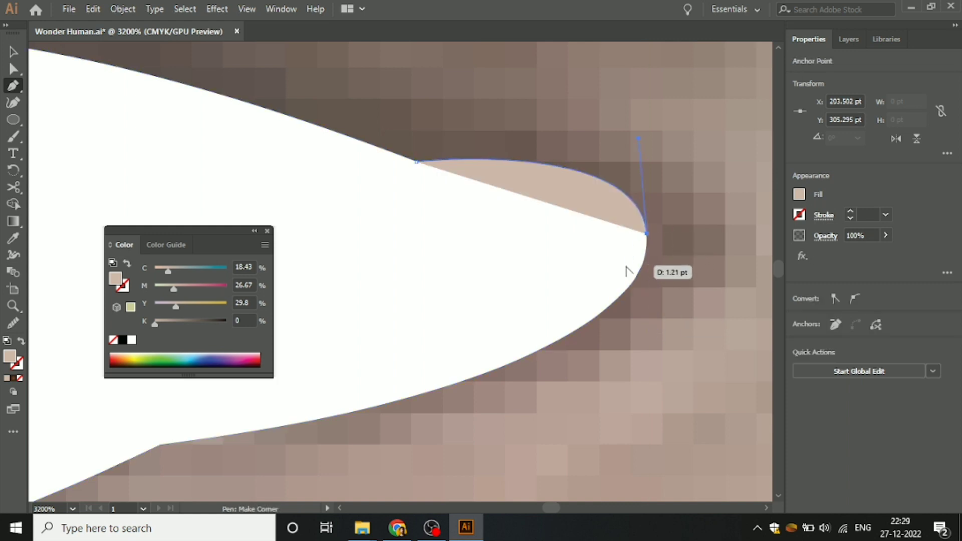
Curve the path back along the lower edge and close it, reshaping the closing curve to the corner
{"action": "scroll", "coordinate": [627, 272], "scroll_direction": "down", "scroll_amount": 1}
{"action": "scroll", "coordinate": [521, 275], "scroll_direction": "down", "scroll_amount": 1}
{"action": "scroll", "coordinate": [563, 279], "scroll_direction": "down", "scroll_amount": 1}
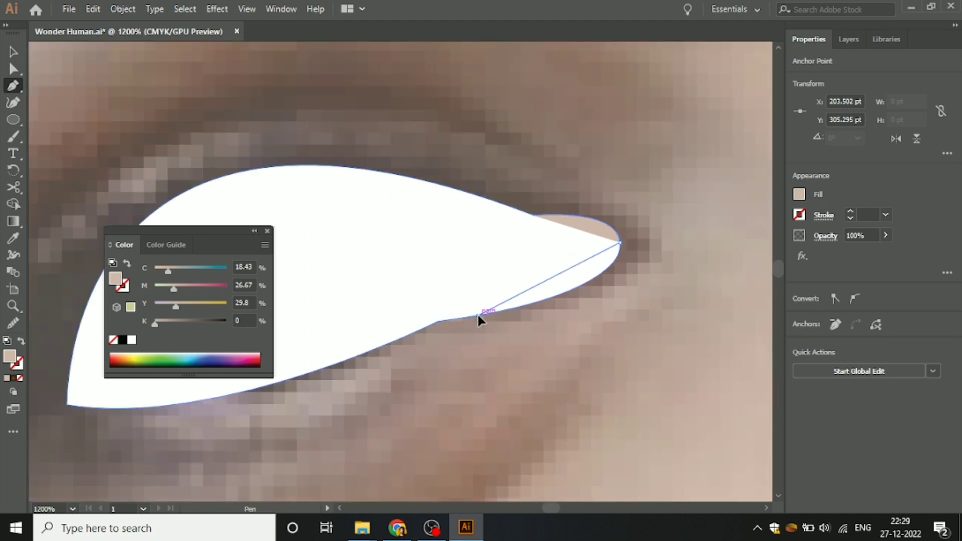
{"action": "left_click_drag", "start_coordinate": [479, 315], "coordinate": [320, 345]}
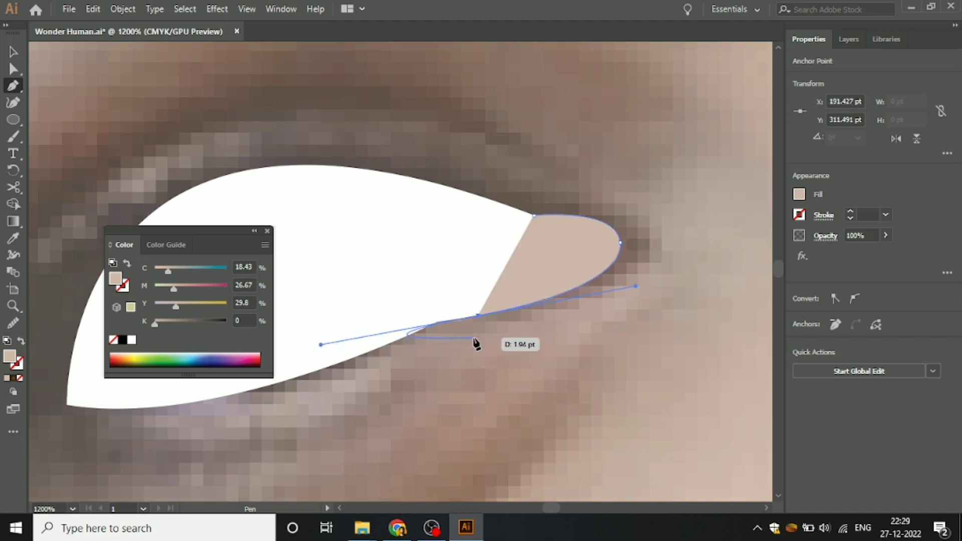
{"action": "left_click", "coordinate": [478, 316]}
{"action": "left_click_drag", "start_coordinate": [534, 215], "coordinate": [509, 182]}
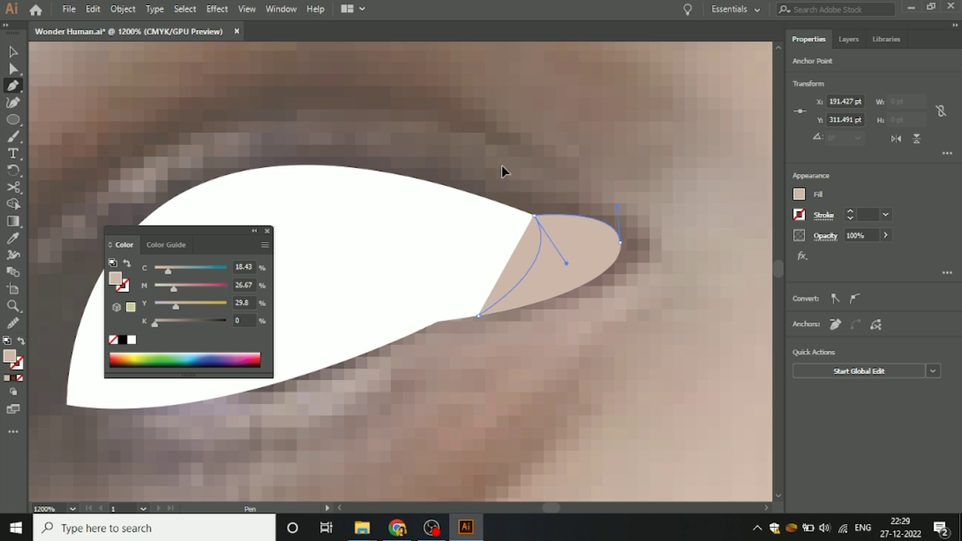
{"action": "left_click_drag", "start_coordinate": [505, 181], "coordinate": [507, 162]}
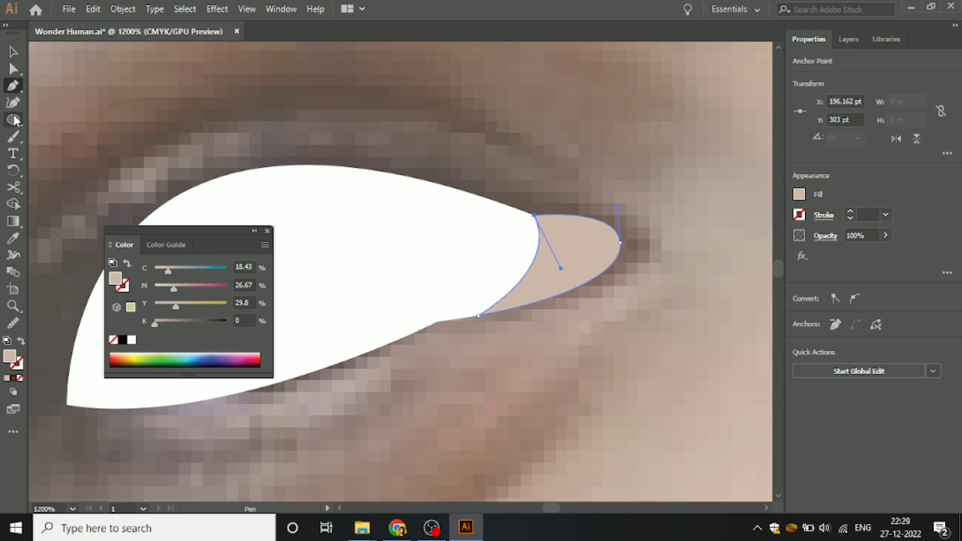
Fill the corner shape with the lips' red using the Eyedropper
{"action": "left_click", "coordinate": [14, 238]}
{"action": "scroll", "coordinate": [441, 273], "scroll_direction": "down", "scroll_amount": 3}
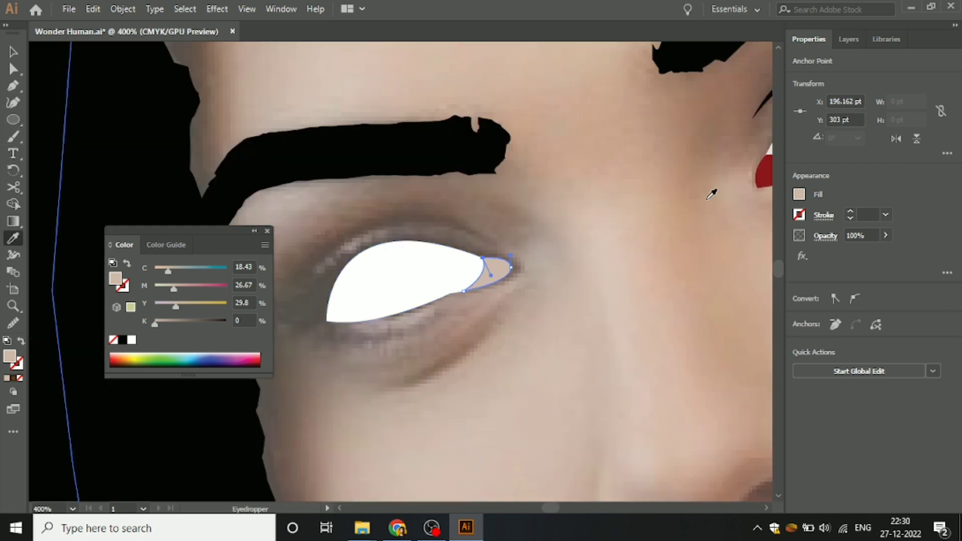
{"action": "left_click", "coordinate": [761, 179]}
{"action": "key", "text": "v"}
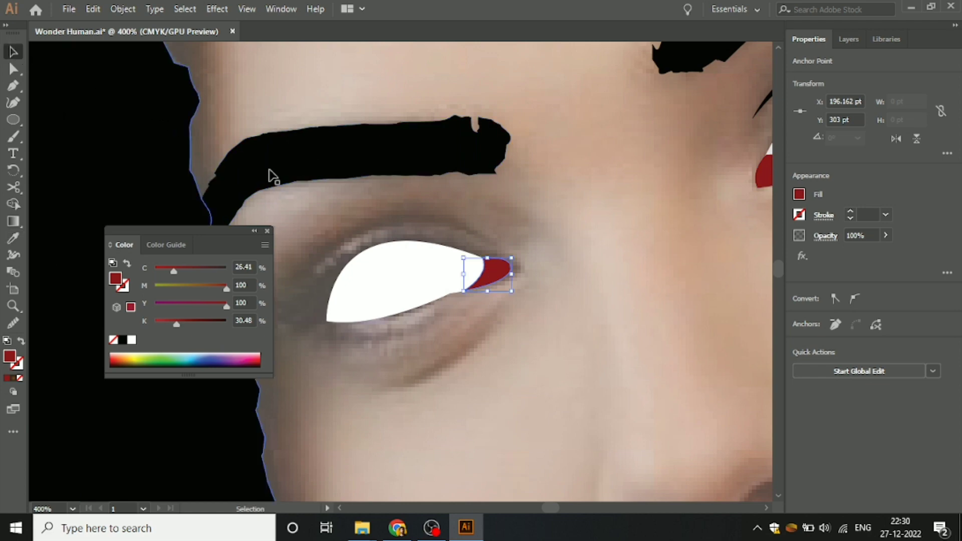
{"action": "key", "text": "ctrl+0"}
{"action": "scroll", "coordinate": [333, 200], "scroll_direction": "down", "scroll_amount": 2}
Begin a pen path around the eye, curving it through the outer corner and along the upper eyelid
{"action": "scroll", "coordinate": [468, 275], "scroll_direction": "up", "scroll_amount": 7}
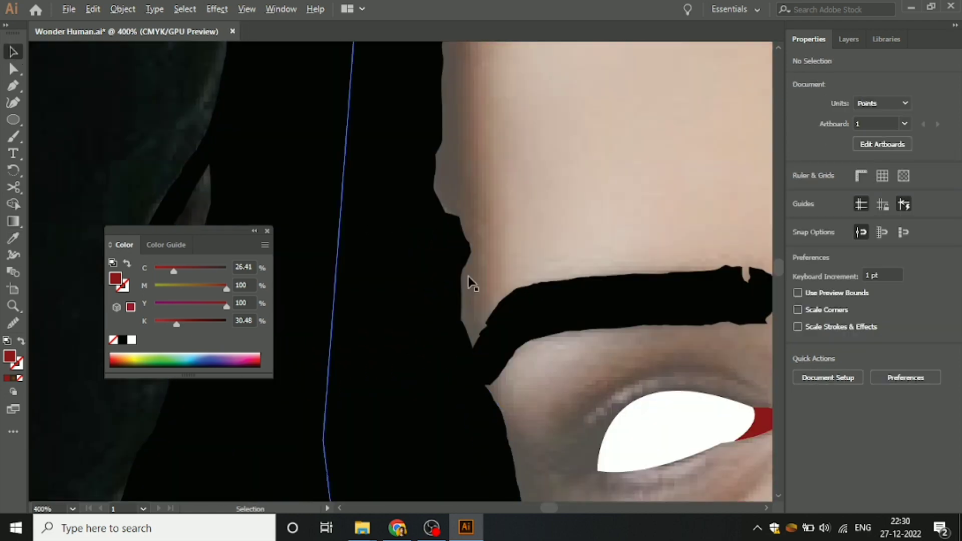
{"action": "key", "text": "p"}
{"action": "scroll", "coordinate": [461, 165], "scroll_direction": "down", "scroll_amount": 2}
{"action": "scroll", "coordinate": [466, 236], "scroll_direction": "right", "scroll_amount": 3}
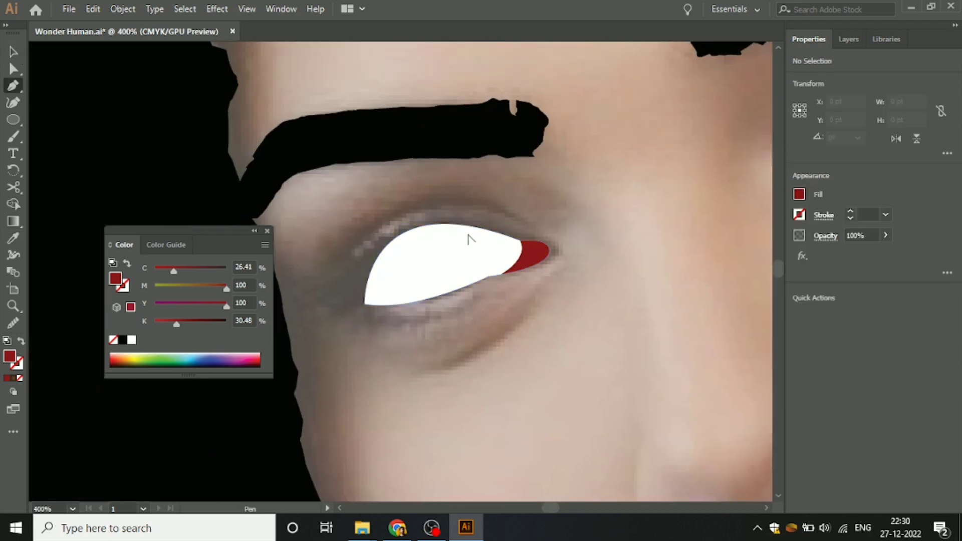
{"action": "scroll", "coordinate": [470, 249], "scroll_direction": "up", "scroll_amount": 1}
{"action": "scroll", "coordinate": [526, 242], "scroll_direction": "up", "scroll_amount": 1}
{"action": "scroll", "coordinate": [592, 270], "scroll_direction": "up", "scroll_amount": 1}
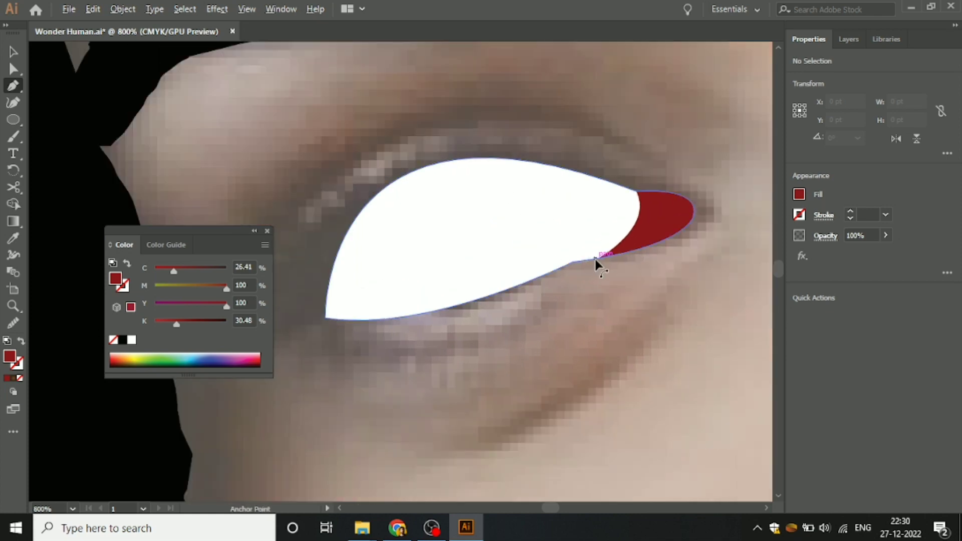
{"action": "scroll", "coordinate": [597, 262], "scroll_direction": "up", "scroll_amount": 1}
{"action": "mouse_move", "coordinate": [629, 251]}
{"action": "left_mouse_down"}
{"action": "mouse_move", "coordinate": [504, 249]}
{"action": "mouse_move", "coordinate": [387, 293]}
{"action": "mouse_move", "coordinate": [358, 282]}
{"action": "left_mouse_up"}
{"action": "scroll", "coordinate": [504, 249], "scroll_direction": "down", "scroll_amount": 1}
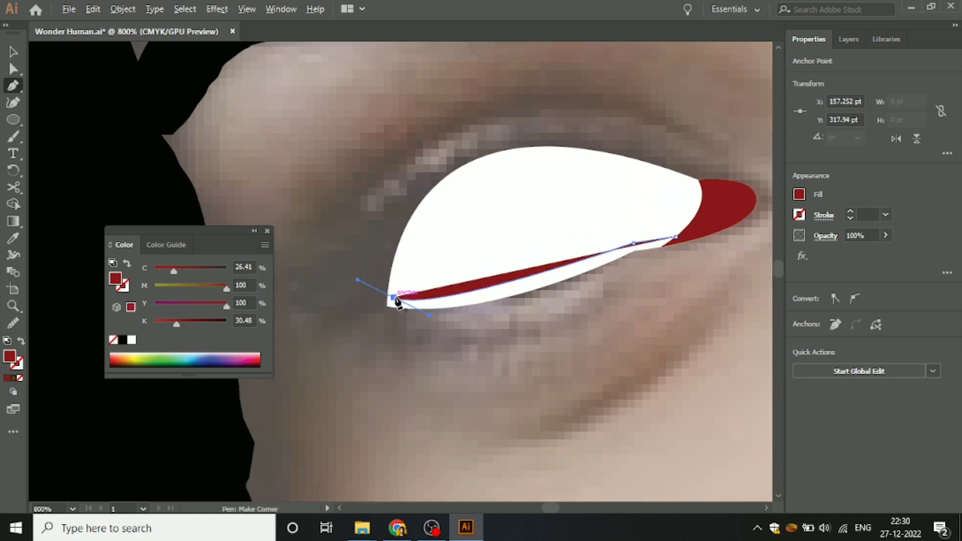
{"action": "scroll", "coordinate": [642, 205], "scroll_direction": "down", "scroll_amount": 1, "text": "alt"}
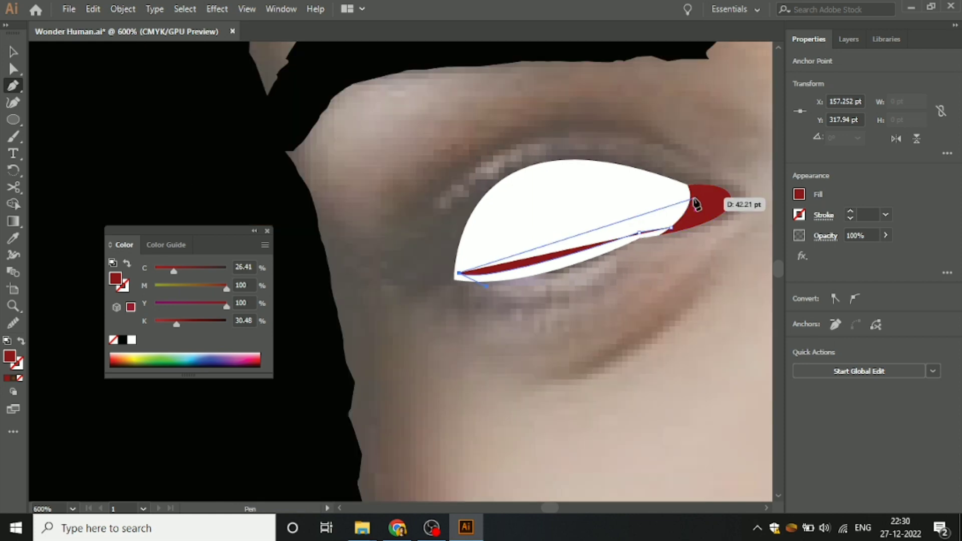
{"action": "scroll", "coordinate": [695, 204], "scroll_direction": "down", "scroll_amount": 1, "text": "alt"}
{"action": "mouse_move", "coordinate": [695, 203]}
{"action": "left_mouse_down"}
{"action": "mouse_move", "coordinate": [694, 251]}
{"action": "mouse_move", "coordinate": [687, 244]}
{"action": "left_mouse_up"}
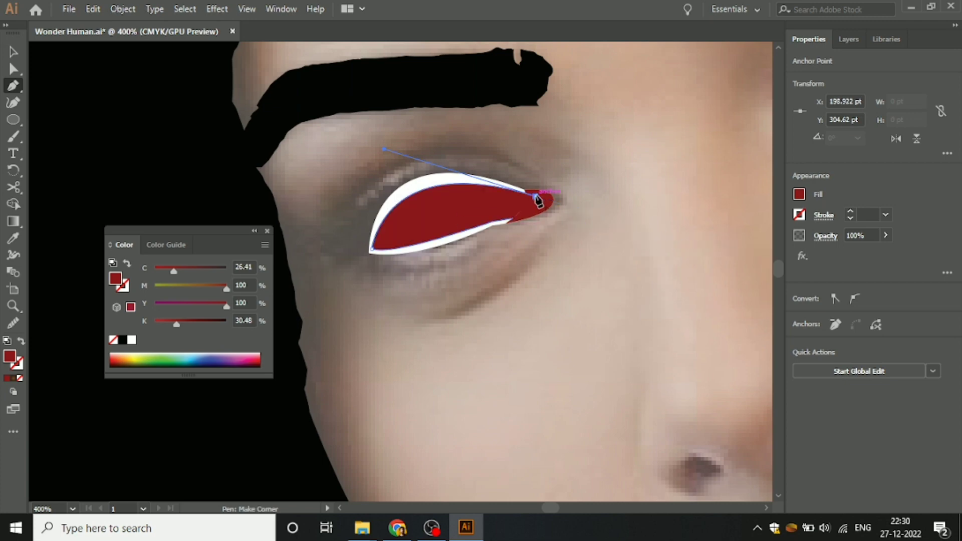
{"action": "scroll", "coordinate": [538, 201], "scroll_direction": "up", "scroll_amount": 4, "text": "alt"}
{"action": "left_click_drag", "start_coordinate": [546, 196], "coordinate": [390, 175]}
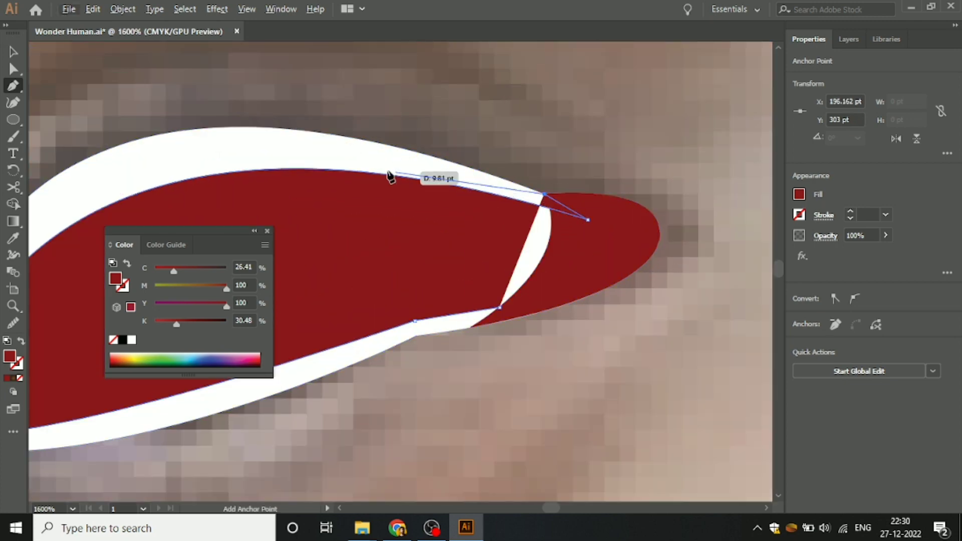
{"action": "scroll", "coordinate": [390, 176], "scroll_direction": "down", "scroll_amount": 1, "text": "alt"}
{"action": "left_click_drag", "start_coordinate": [373, 146], "coordinate": [435, 136]}
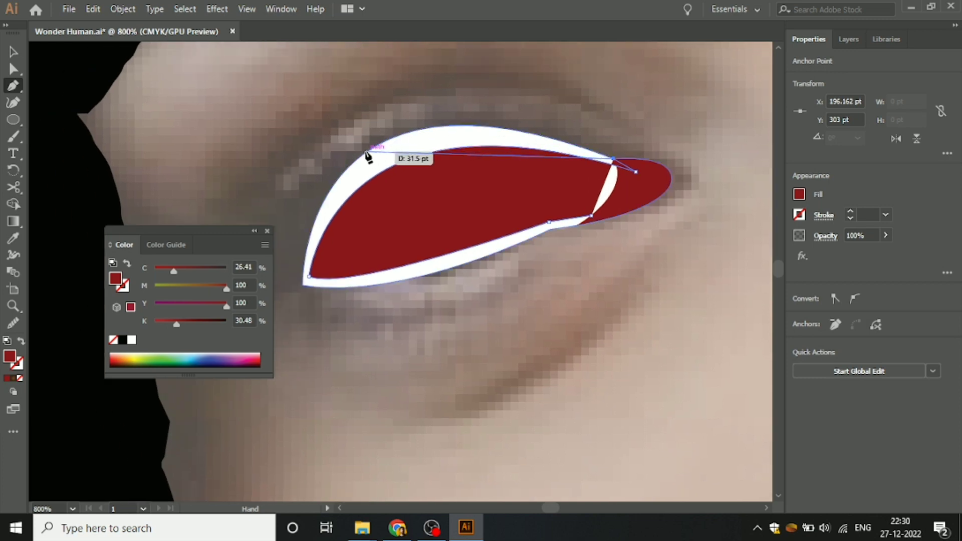
{"action": "mouse_move", "coordinate": [367, 153]}
{"action": "left_mouse_down"}
{"action": "mouse_move", "coordinate": [264, 219]}
{"action": "mouse_move", "coordinate": [276, 211]}
{"action": "left_mouse_up"}
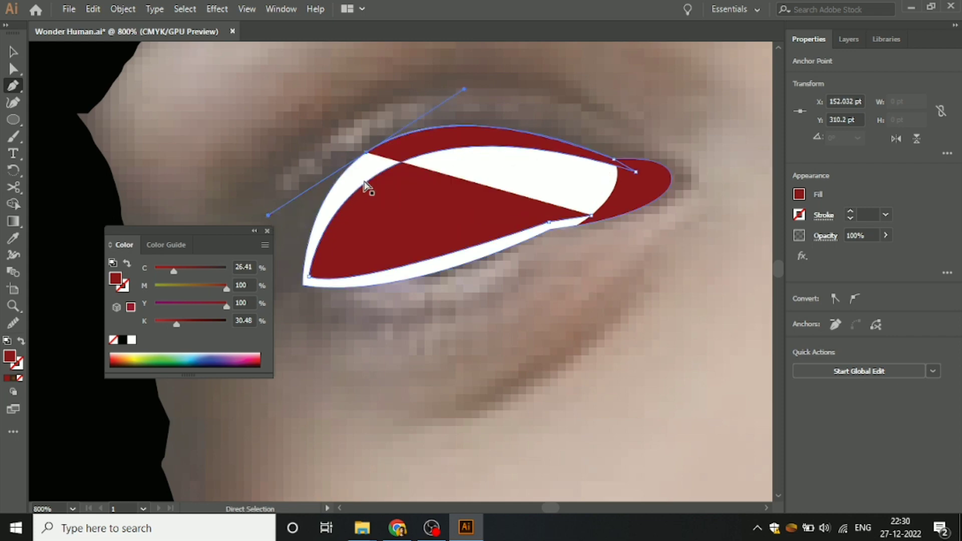
{"action": "mouse_move", "coordinate": [371, 148]}
{"action": "left_mouse_down"}
{"action": "mouse_move", "coordinate": [373, 157]}
{"action": "mouse_move", "coordinate": [377, 147]}
{"action": "mouse_move", "coordinate": [278, 196]}
{"action": "mouse_move", "coordinate": [410, 134]}
{"action": "mouse_move", "coordinate": [323, 163]}
{"action": "left_mouse_up"}
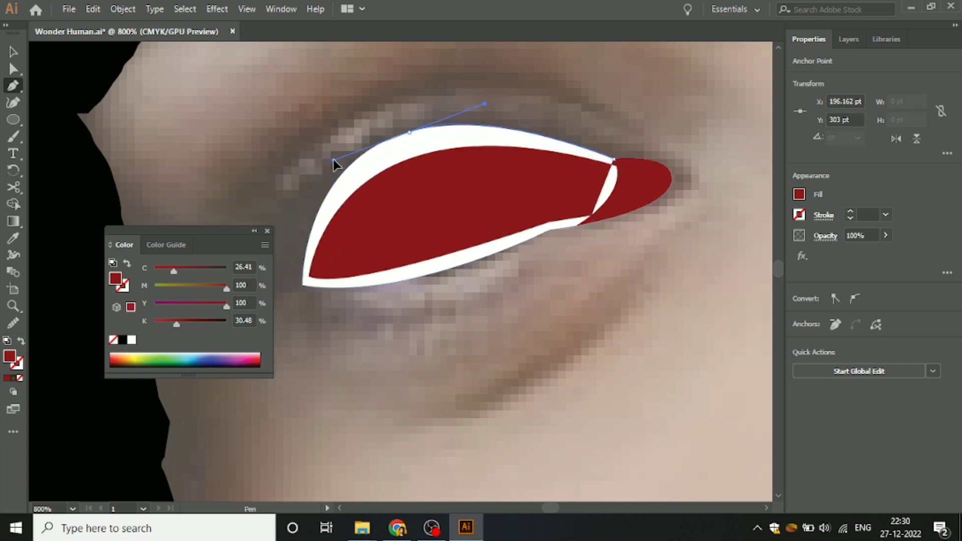
{"action": "mouse_move", "coordinate": [409, 133]}
{"action": "left_mouse_down"}
{"action": "mouse_move", "coordinate": [412, 141]}
{"action": "mouse_move", "coordinate": [454, 82]}
{"action": "left_mouse_up"}
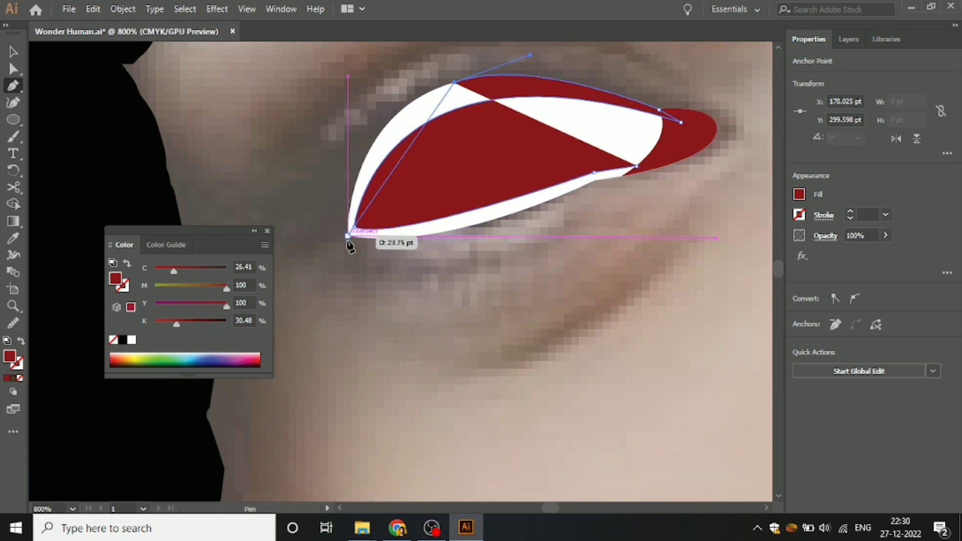
Continue the path around the inner corner and lower eyelid, closing it at the outer corner
{"action": "mouse_move", "coordinate": [348, 235]}
{"action": "left_mouse_down"}
{"action": "mouse_move", "coordinate": [349, 336]}
{"action": "mouse_move", "coordinate": [337, 377]}
{"action": "left_mouse_up"}
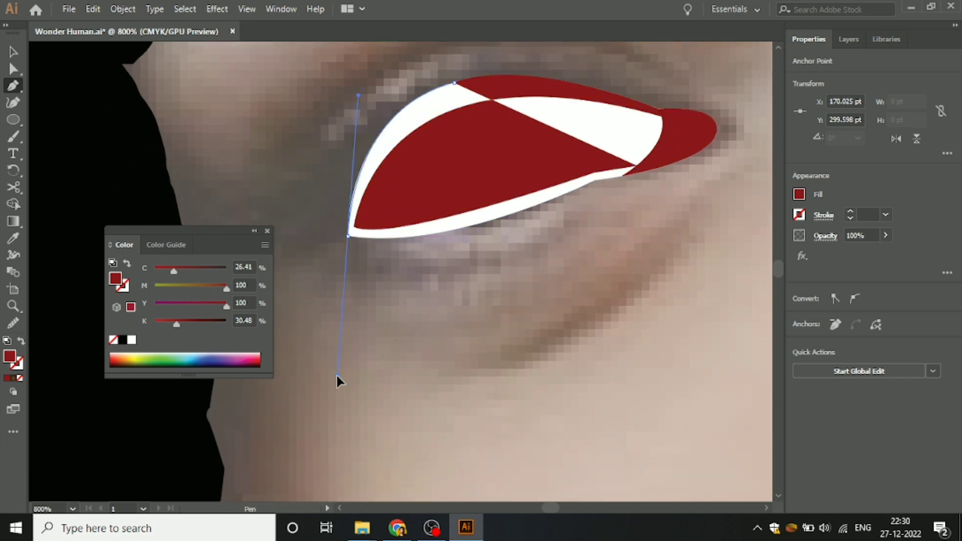
{"action": "left_click_drag", "start_coordinate": [338, 375], "coordinate": [339, 375]}
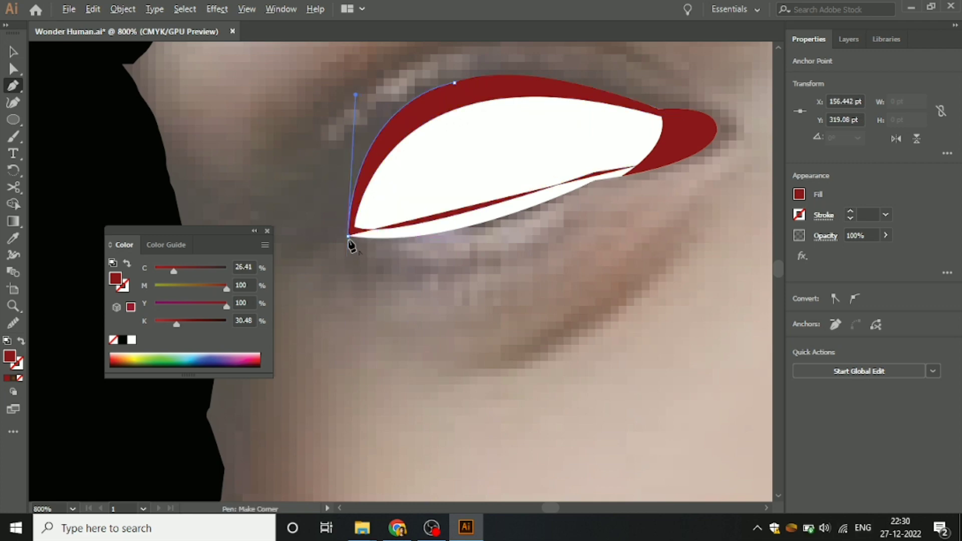
{"action": "key", "text": "space"}
{"action": "left_click_drag", "start_coordinate": [558, 211], "coordinate": [485, 235]}
{"action": "mouse_move", "coordinate": [521, 204]}
{"action": "left_mouse_down"}
{"action": "mouse_move", "coordinate": [637, 121]}
{"action": "mouse_move", "coordinate": [677, 129]}
{"action": "left_mouse_up"}
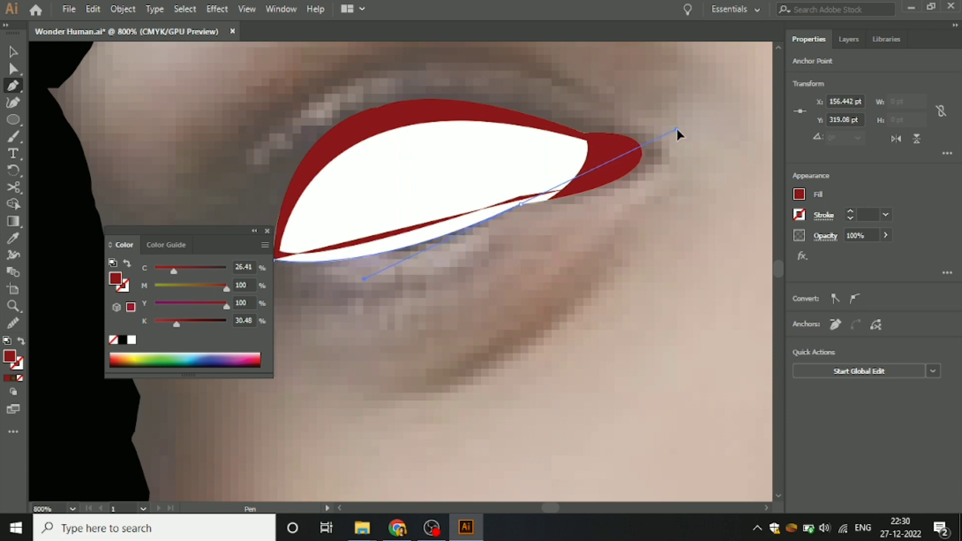
{"action": "left_click_drag", "start_coordinate": [561, 191], "coordinate": [554, 213]}
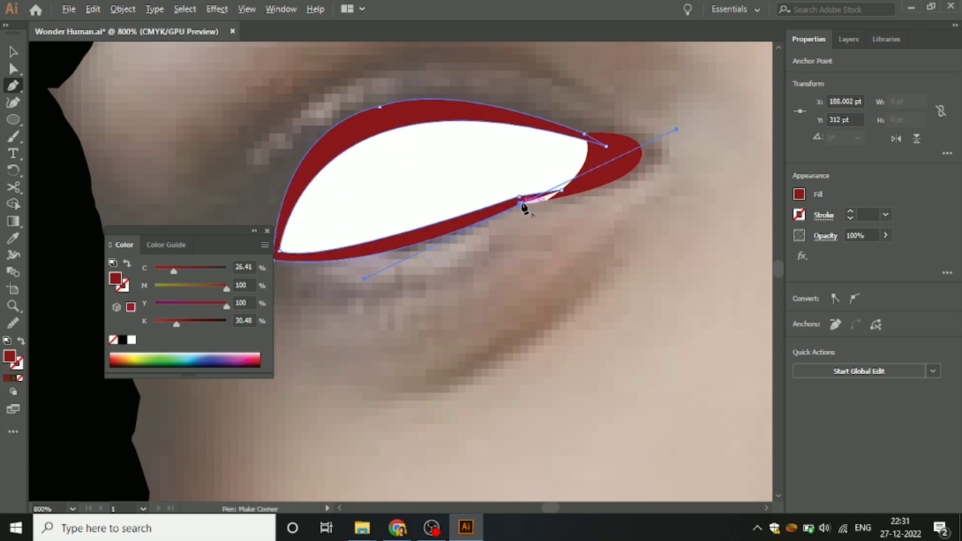
{"action": "scroll", "coordinate": [555, 213], "scroll_direction": "up", "scroll_amount": 3}
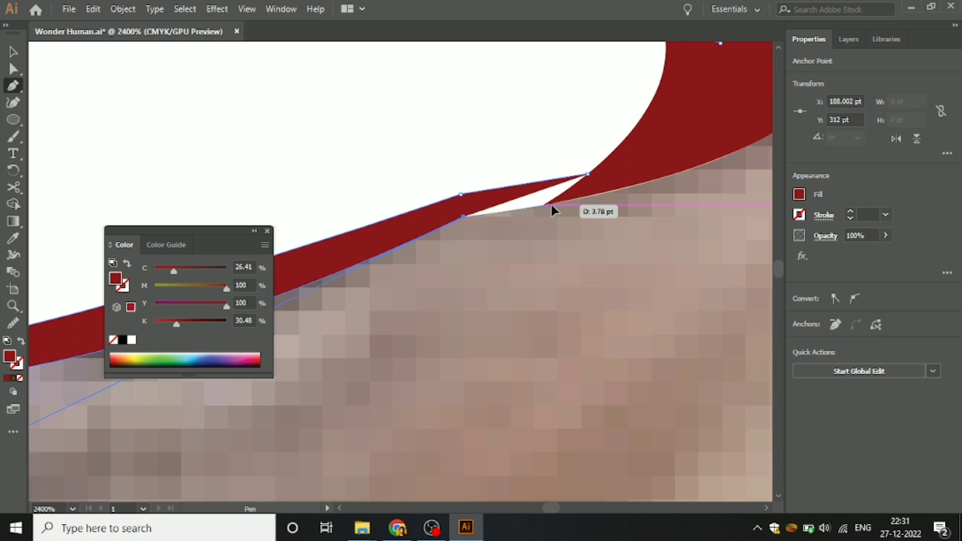
{"action": "left_click_drag", "start_coordinate": [551, 209], "coordinate": [591, 179]}
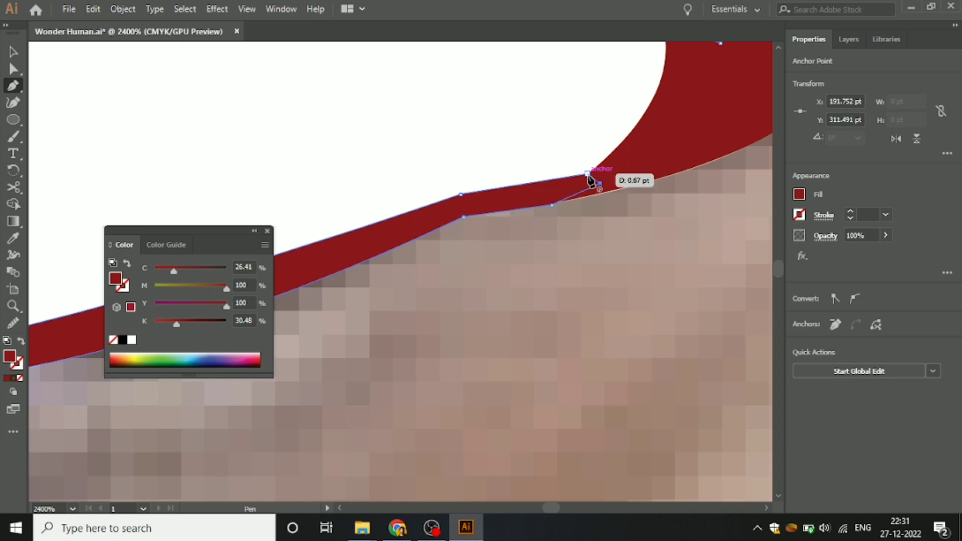
{"action": "scroll", "coordinate": [590, 179], "scroll_direction": "down", "scroll_amount": 4}
{"action": "left_click", "coordinate": [12, 241]}
Copy the eye-white's grey translucent appearance onto the new rim shape with the Eyedropper
{"action": "scroll", "coordinate": [565, 221], "scroll_direction": "right", "scroll_amount": 5}
{"action": "scroll", "coordinate": [564, 221], "scroll_direction": "up", "scroll_amount": 3}
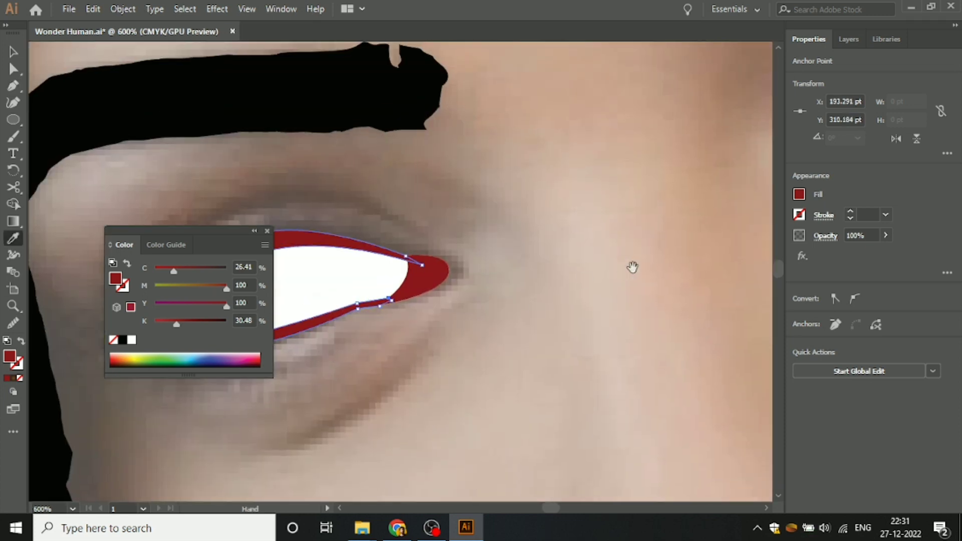
{"action": "scroll", "coordinate": [632, 266], "scroll_direction": "right", "scroll_amount": 5}
{"action": "scroll", "coordinate": [631, 266], "scroll_direction": "up", "scroll_amount": 3}
{"action": "left_click", "coordinate": [553, 215]}
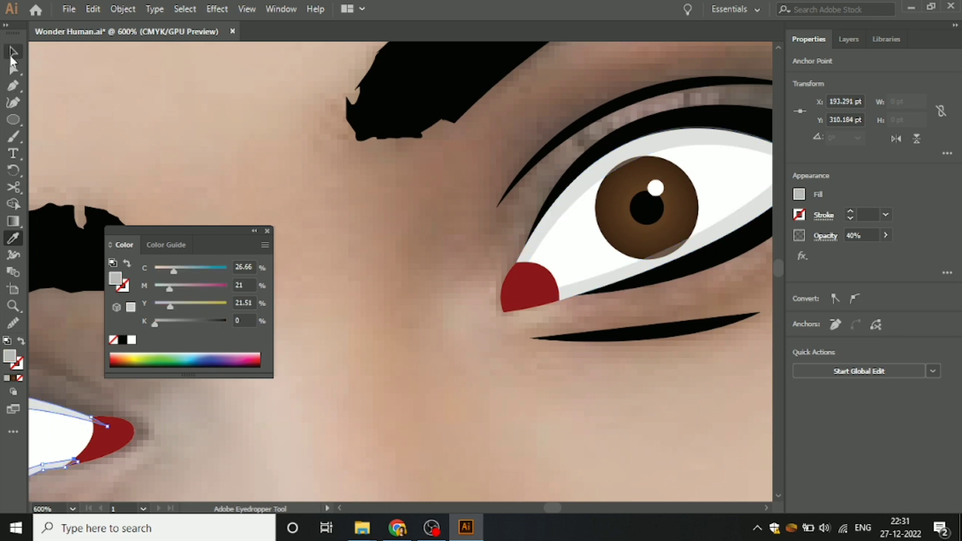
{"action": "key", "text": "v"}
Check the right eye-white's opacity and apply its appearance to the left eye-white
{"action": "mouse_move", "coordinate": [210, 363]}
{"action": "left_mouse_down"}
{"action": "mouse_move", "coordinate": [405, 293]}
{"action": "mouse_move", "coordinate": [548, 180]}
{"action": "left_mouse_up"}
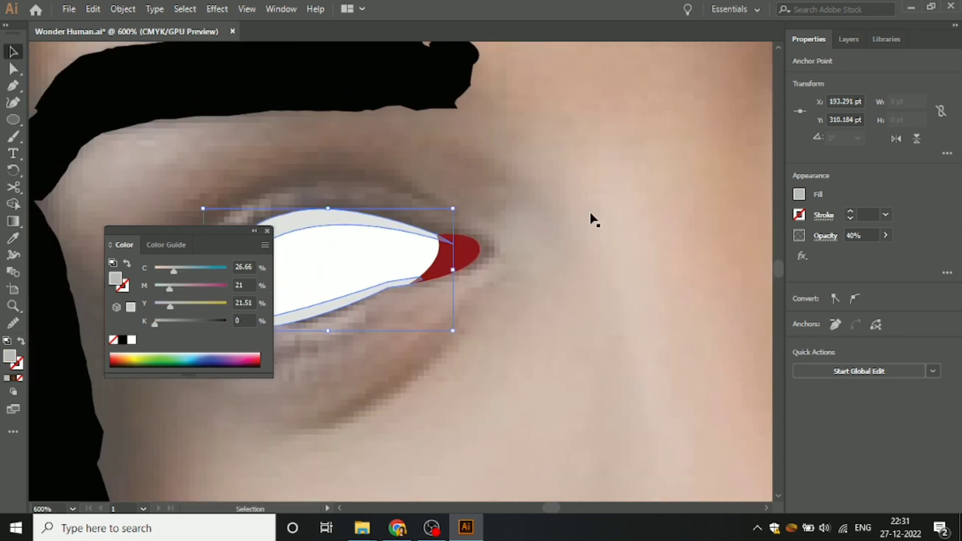
{"action": "scroll", "coordinate": [589, 209], "scroll_direction": "right", "scroll_amount": 5}
{"action": "scroll", "coordinate": [590, 210], "scroll_direction": "up", "scroll_amount": 3}
{"action": "left_click", "coordinate": [489, 250]}
{"action": "left_click", "coordinate": [886, 235]}
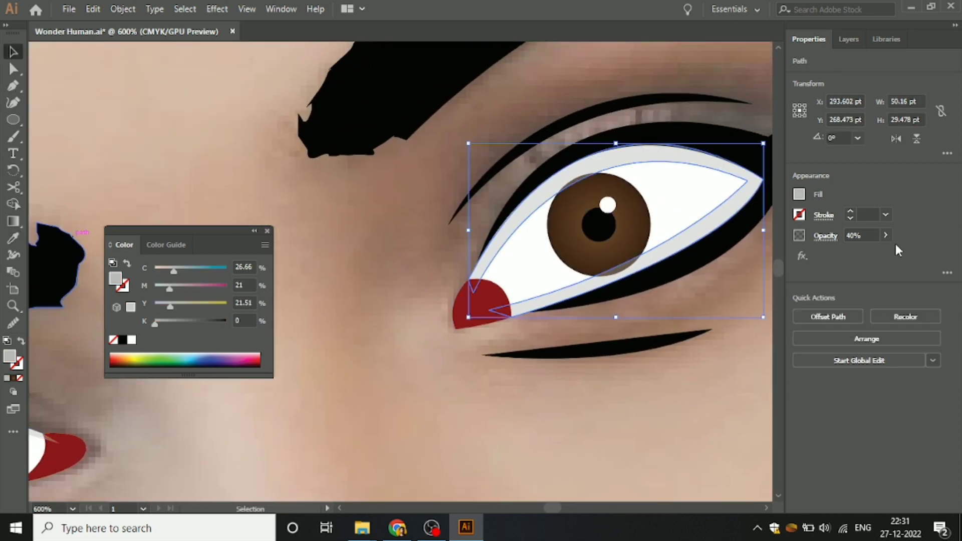
{"action": "scroll", "coordinate": [501, 375], "scroll_direction": "left", "scroll_amount": 5}
{"action": "scroll", "coordinate": [501, 376], "scroll_direction": "down", "scroll_amount": 2}
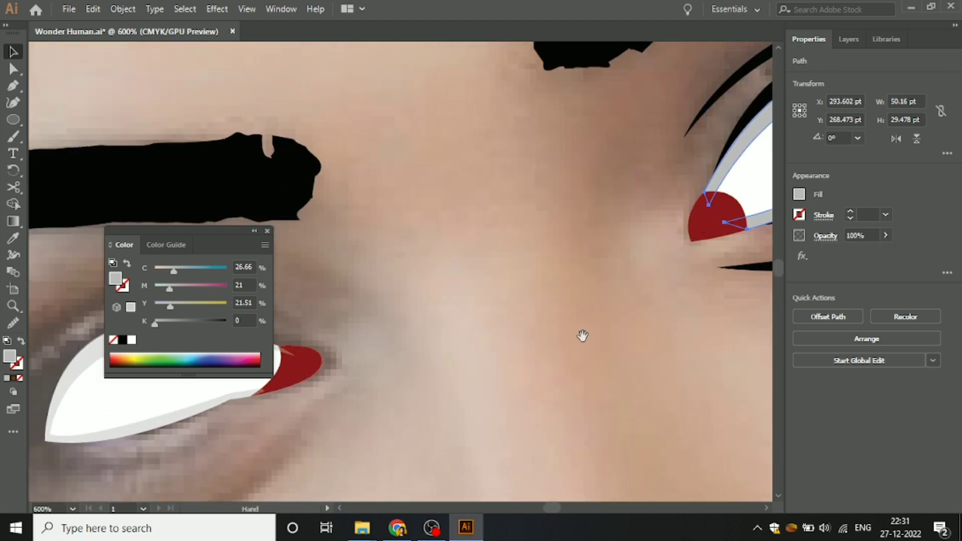
{"action": "left_click", "coordinate": [216, 398]}
{"action": "key", "text": "i"}
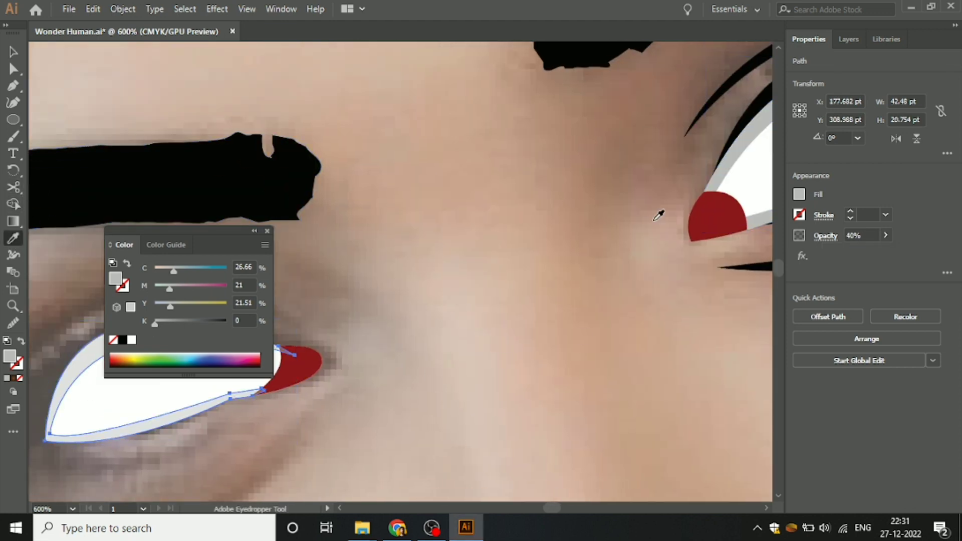
{"action": "left_click", "coordinate": [732, 158]}
{"action": "left_click", "coordinate": [732, 158]}
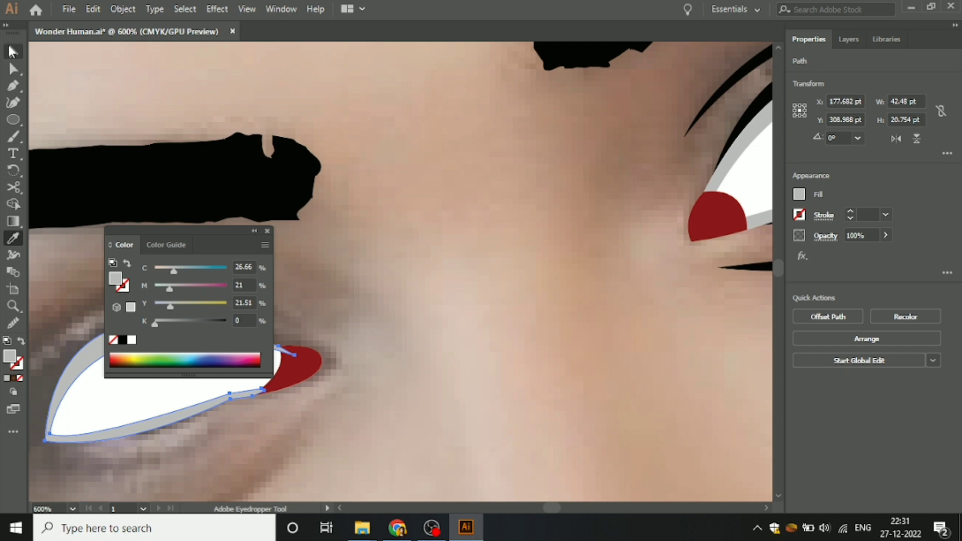
{"action": "key", "text": "v"}
Set the right eye's grey outline shape to 50% opacity
{"action": "left_click", "coordinate": [552, 251]}
{"action": "left_click", "coordinate": [711, 185]}
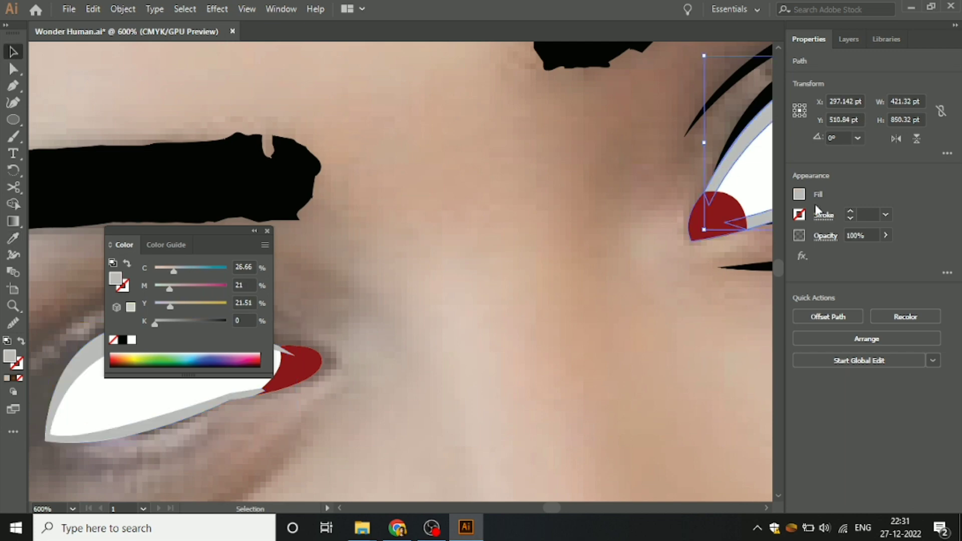
{"action": "left_click", "coordinate": [861, 235]}
{"action": "type", "text": "50"}
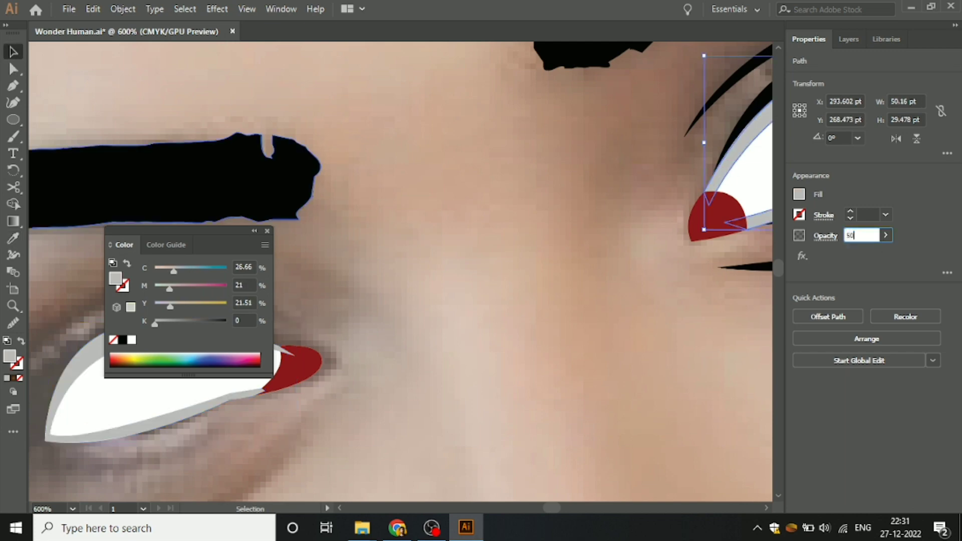
{"action": "key", "text": "Return"}
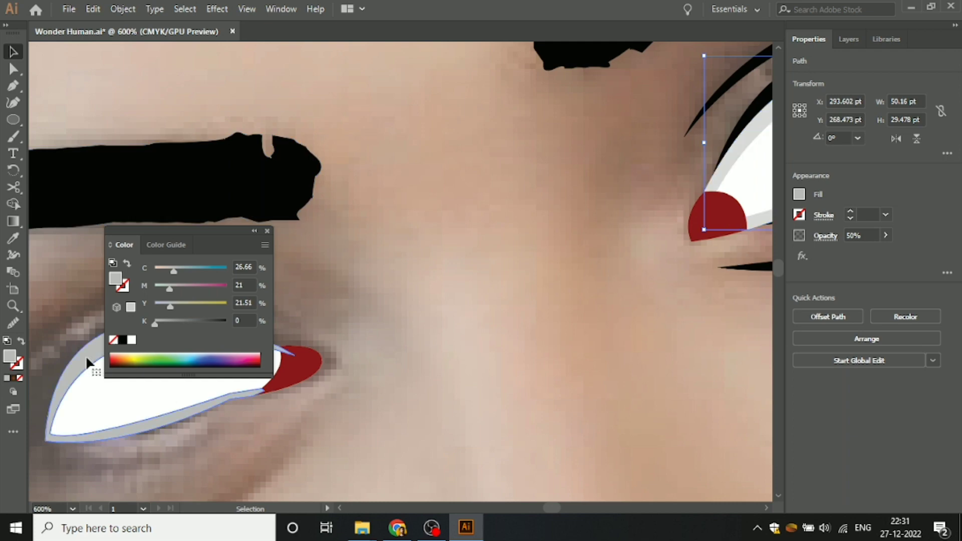
Set the left eye-white shape to 50% opacity, then reframe the view on the eyes
{"action": "left_click", "coordinate": [85, 356]}
{"action": "left_click", "coordinate": [870, 233]}
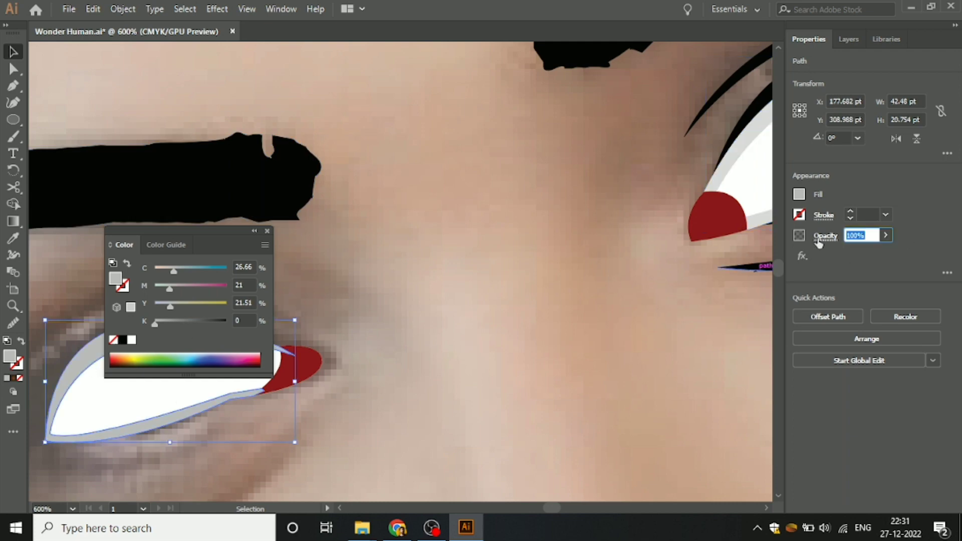
{"action": "type", "text": "50"}
{"action": "key", "text": "Return"}
{"action": "left_click_drag", "start_coordinate": [412, 294], "coordinate": [537, 272]}
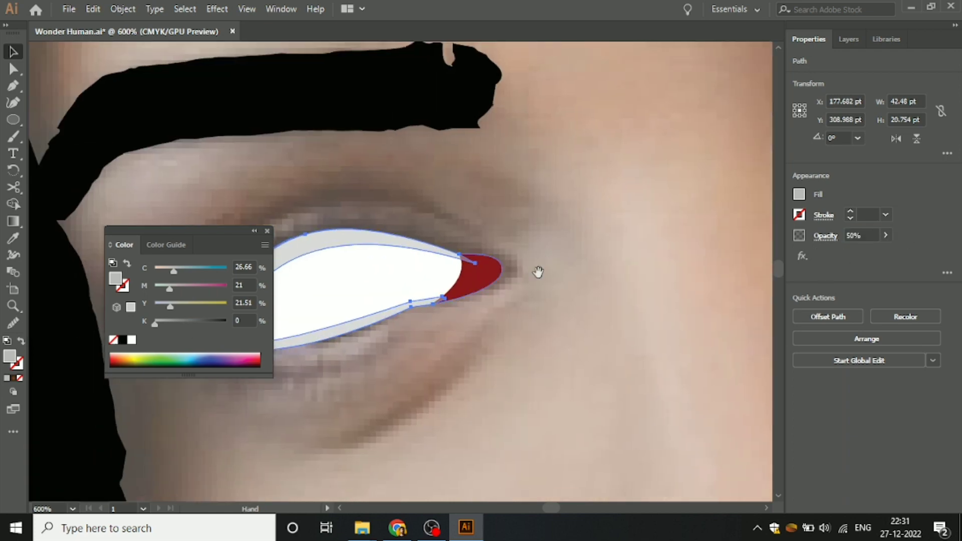
{"action": "left_click_drag", "start_coordinate": [586, 236], "coordinate": [532, 285]}
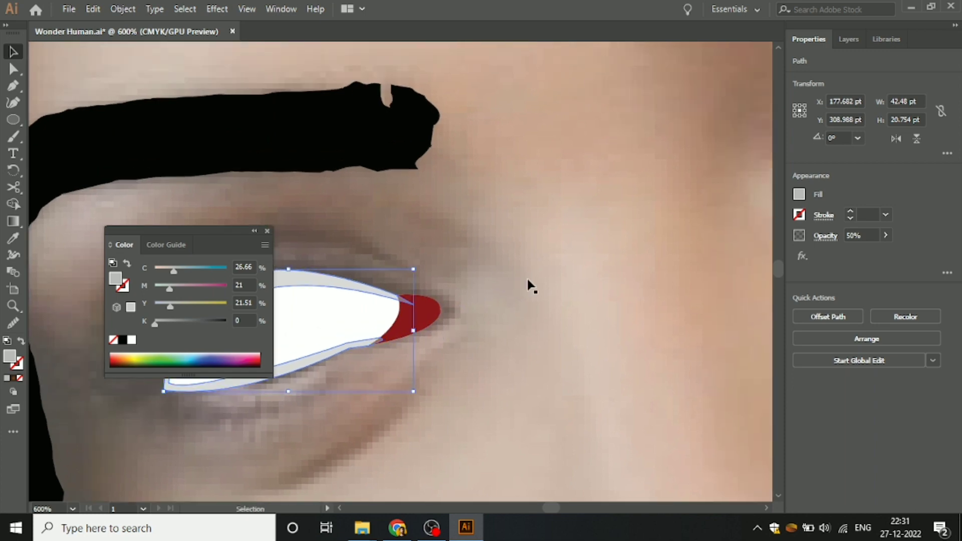
{"action": "scroll", "coordinate": [531, 285], "scroll_direction": "down", "scroll_amount": 3}
{"action": "scroll", "coordinate": [676, 205], "scroll_direction": "up", "scroll_amount": 2}
{"action": "left_click", "coordinate": [675, 211]}
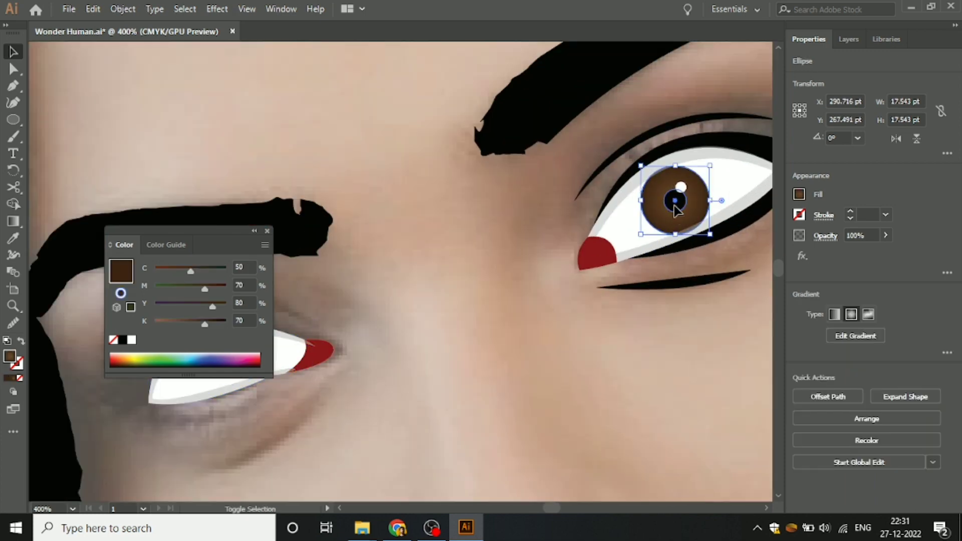
Copy the brown iris and highlight into the left eye and resize it to fit
{"action": "left_click", "coordinate": [681, 187], "text": "shift"}
{"action": "mouse_move", "coordinate": [676, 208]}
{"action": "left_mouse_down"}
{"action": "mouse_move", "coordinate": [503, 276]}
{"action": "mouse_move", "coordinate": [321, 316]}
{"action": "mouse_move", "coordinate": [596, 245]}
{"action": "mouse_move", "coordinate": [506, 295]}
{"action": "left_mouse_up"}
{"action": "scroll", "coordinate": [506, 295], "scroll_direction": "up", "scroll_amount": 3}
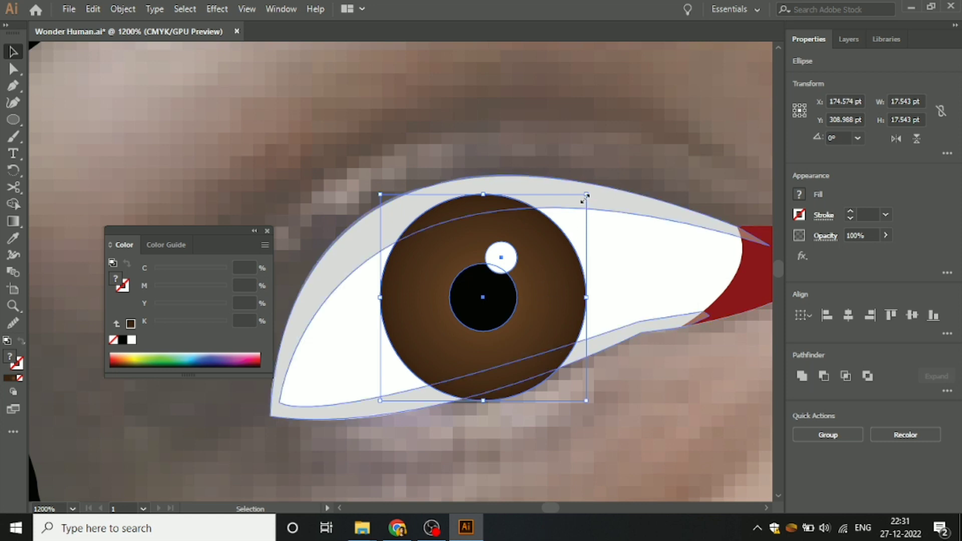
{"action": "left_click_drag", "start_coordinate": [586, 196], "coordinate": [536, 275]}
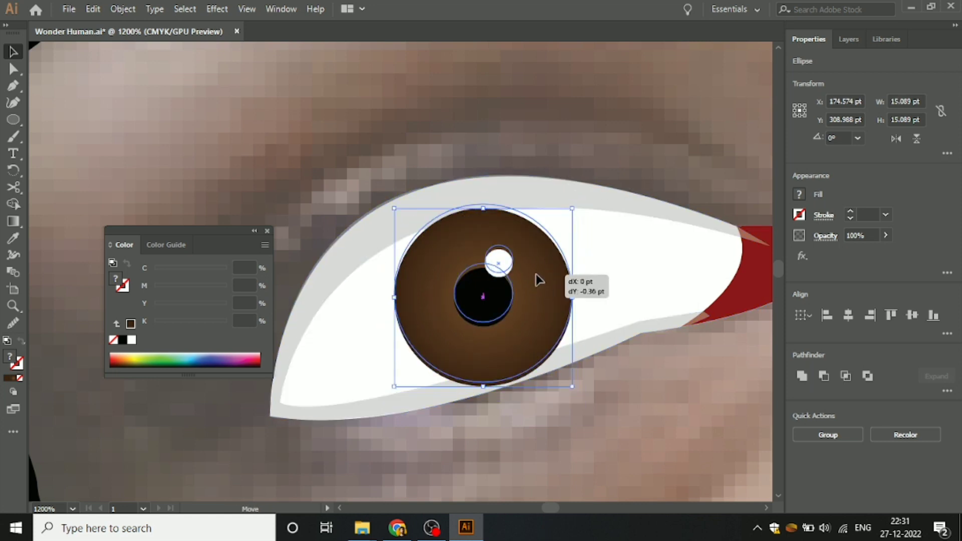
{"action": "left_click_drag", "start_coordinate": [573, 204], "coordinate": [576, 199]}
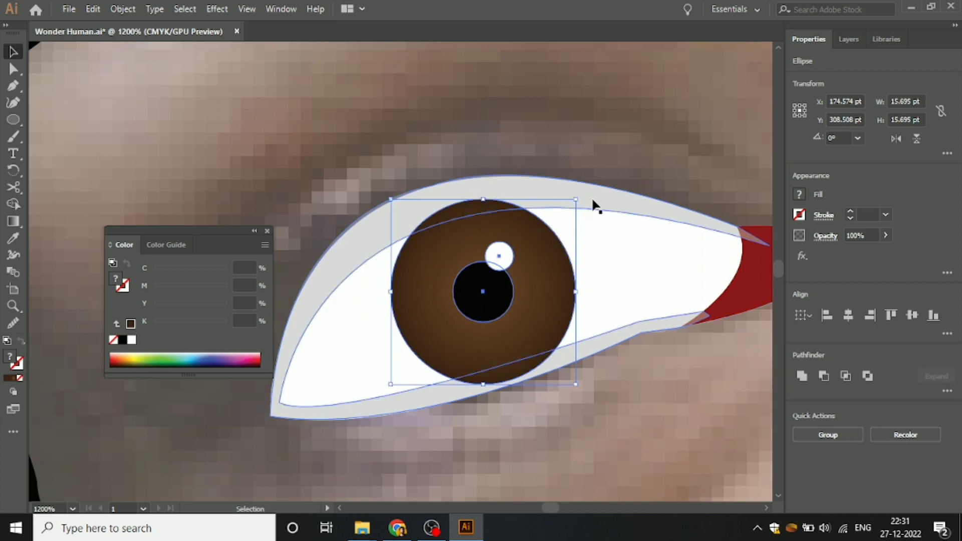
Reflect the iris copy vertically so the highlight sits on the left
{"action": "right_click", "coordinate": [500, 289]}
{"action": "mouse_move", "coordinate": [539, 215]}
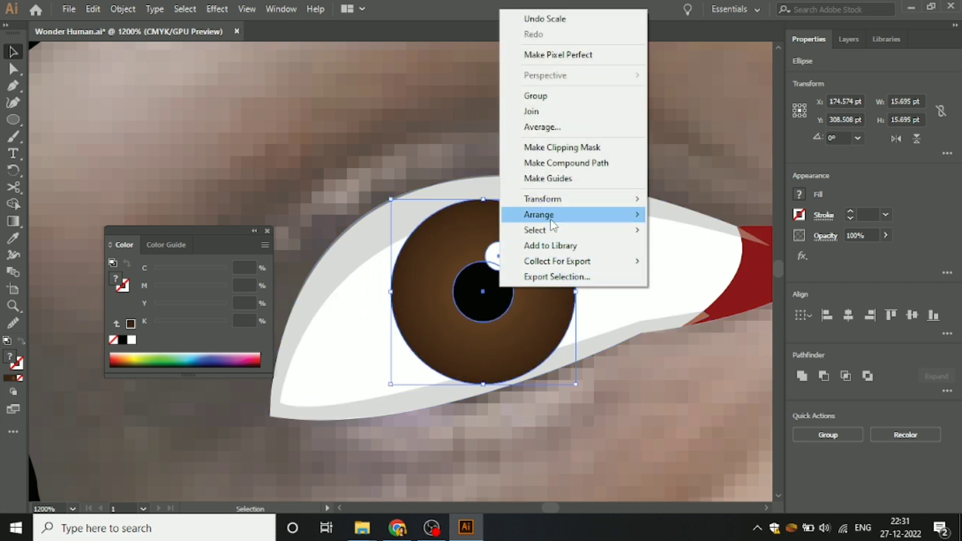
{"action": "left_click", "coordinate": [684, 250]}
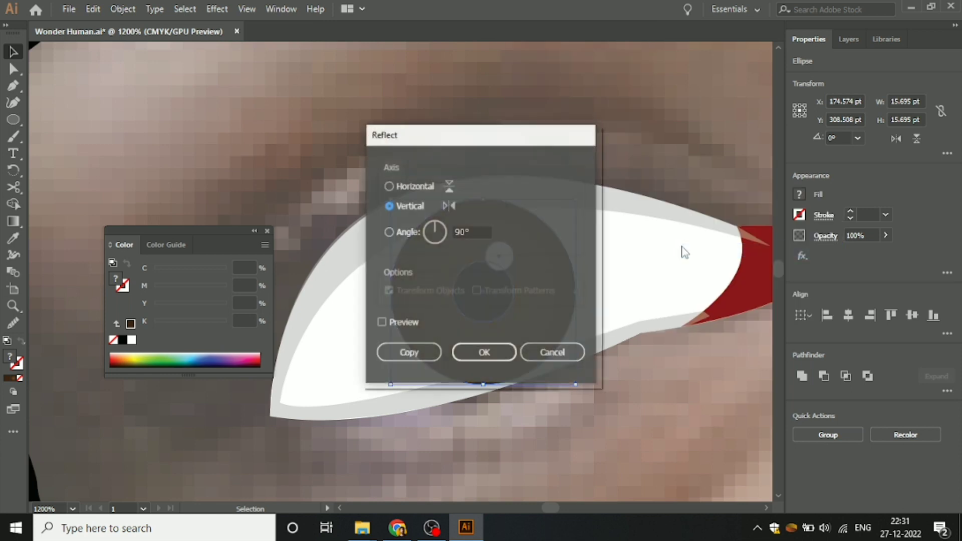
{"action": "left_click", "coordinate": [488, 349]}
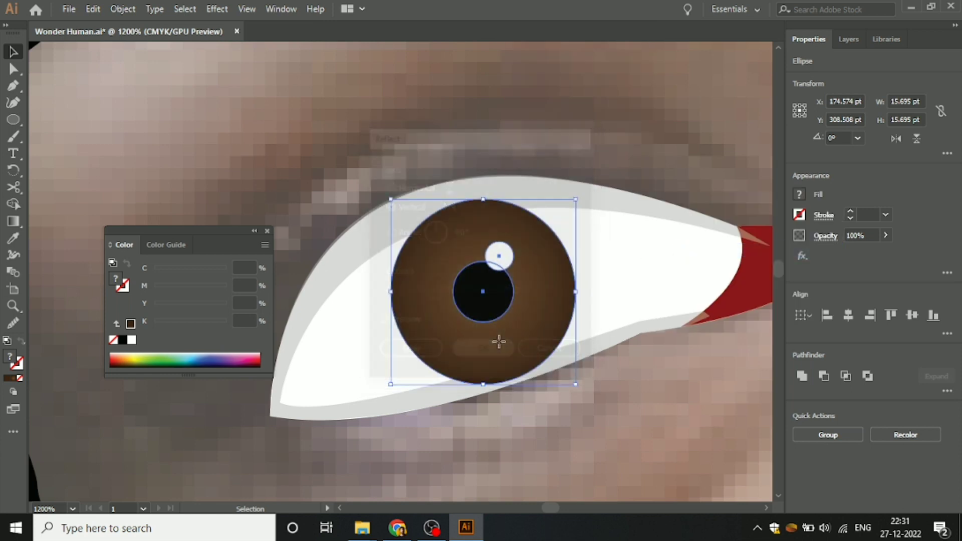
Select the eye-white outline and the red inner-corner shape, then switch to the Pen tool
{"action": "left_click", "coordinate": [560, 191]}
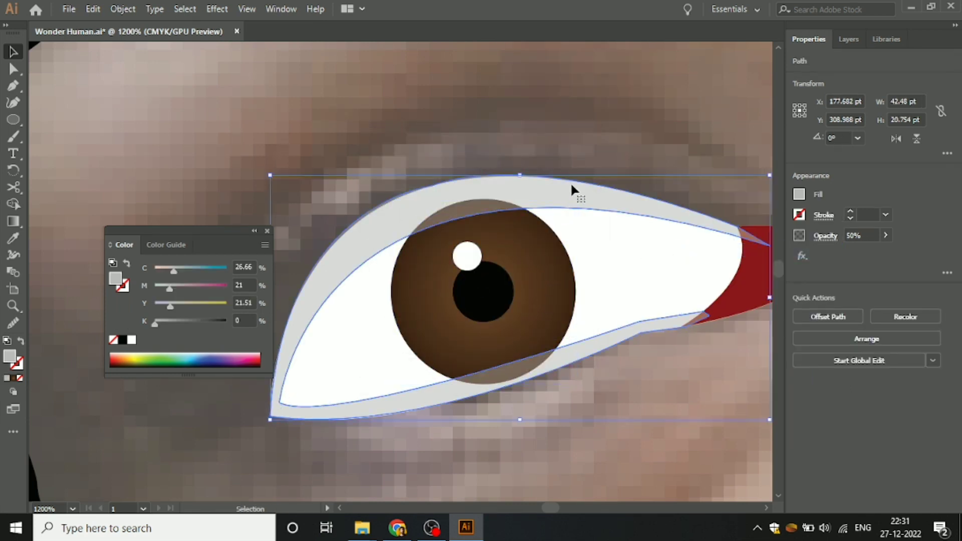
{"action": "left_click", "coordinate": [745, 273]}
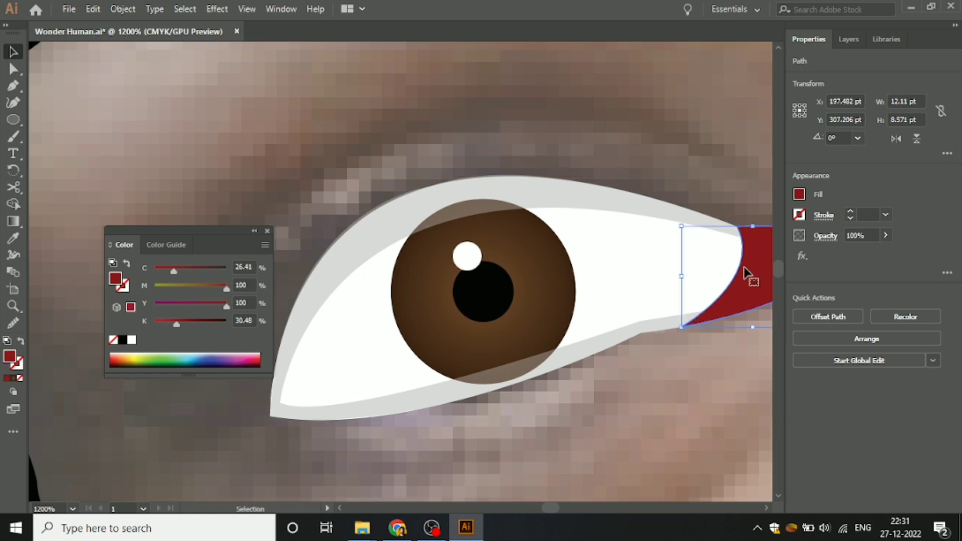
{"action": "scroll", "coordinate": [627, 294], "scroll_direction": "down", "scroll_amount": 3, "text": "alt"}
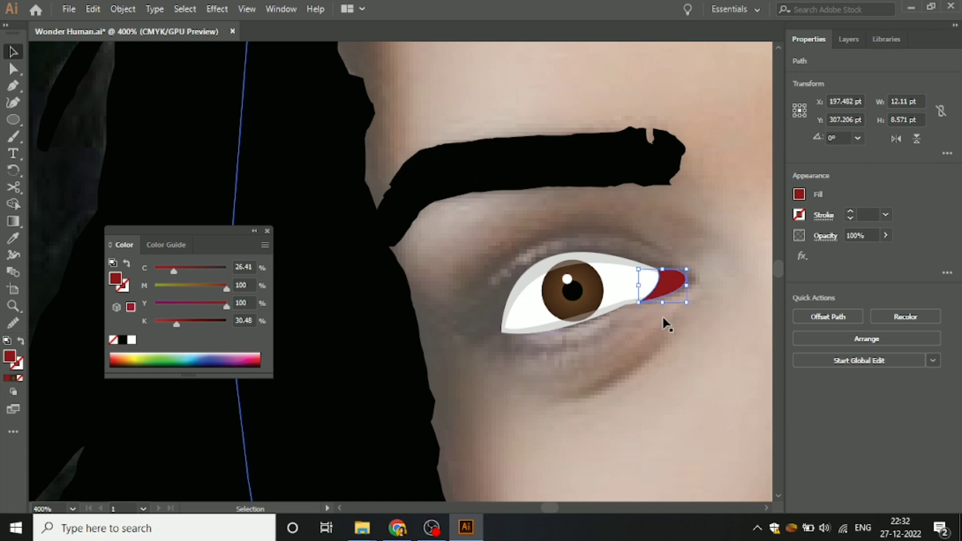
{"action": "scroll", "coordinate": [667, 324], "scroll_direction": "down", "scroll_amount": 1}
{"action": "scroll", "coordinate": [666, 325], "scroll_direction": "down", "scroll_amount": 1}
{"action": "scroll", "coordinate": [666, 325], "scroll_direction": "up", "scroll_amount": 2}
{"action": "scroll", "coordinate": [666, 324], "scroll_direction": "up", "scroll_amount": 1}
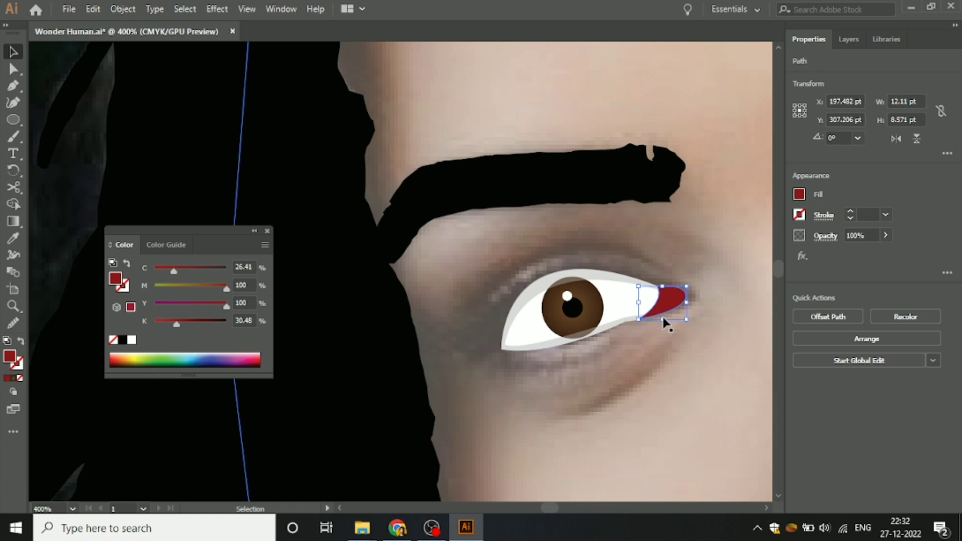
{"action": "scroll", "coordinate": [664, 319], "scroll_direction": "up", "scroll_amount": 2}
{"action": "scroll", "coordinate": [664, 321], "scroll_direction": "down", "scroll_amount": 1}
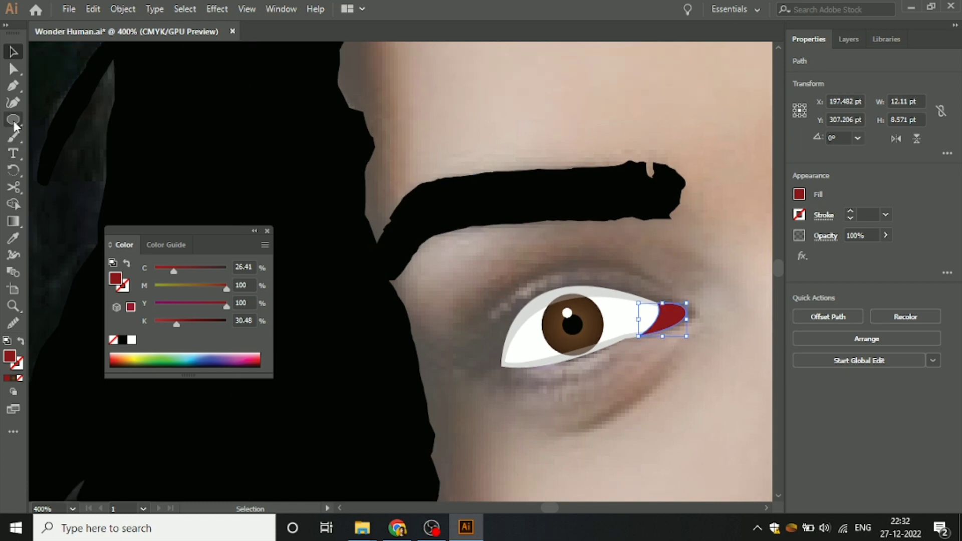
{"action": "key", "text": "p"}
{"action": "scroll", "coordinate": [650, 311], "scroll_direction": "up", "scroll_amount": 1, "text": "alt"}
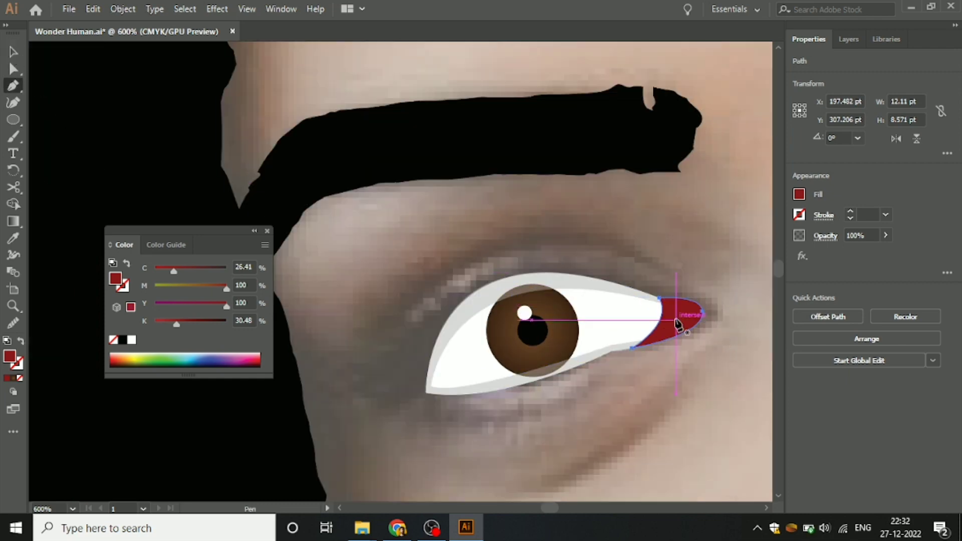
Pen-trace a liner shape around the left eye, starting from the red corner tip
{"action": "left_click", "coordinate": [701, 312]}
{"action": "scroll", "coordinate": [473, 306], "scroll_direction": "down", "scroll_amount": 1, "text": "alt"}
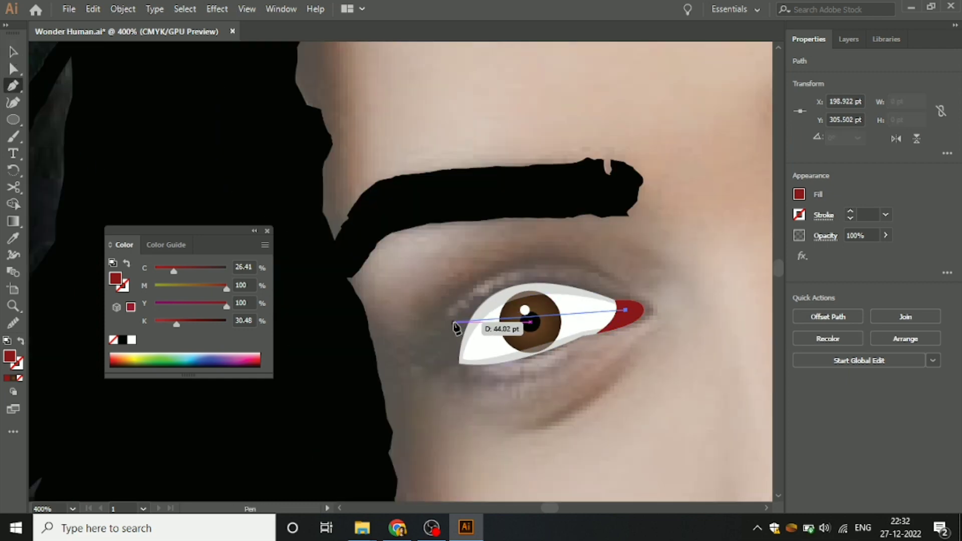
{"action": "mouse_move", "coordinate": [454, 322]}
{"action": "left_mouse_down"}
{"action": "mouse_move", "coordinate": [380, 413]}
{"action": "mouse_move", "coordinate": [353, 417]}
{"action": "mouse_move", "coordinate": [374, 425]}
{"action": "left_mouse_up"}
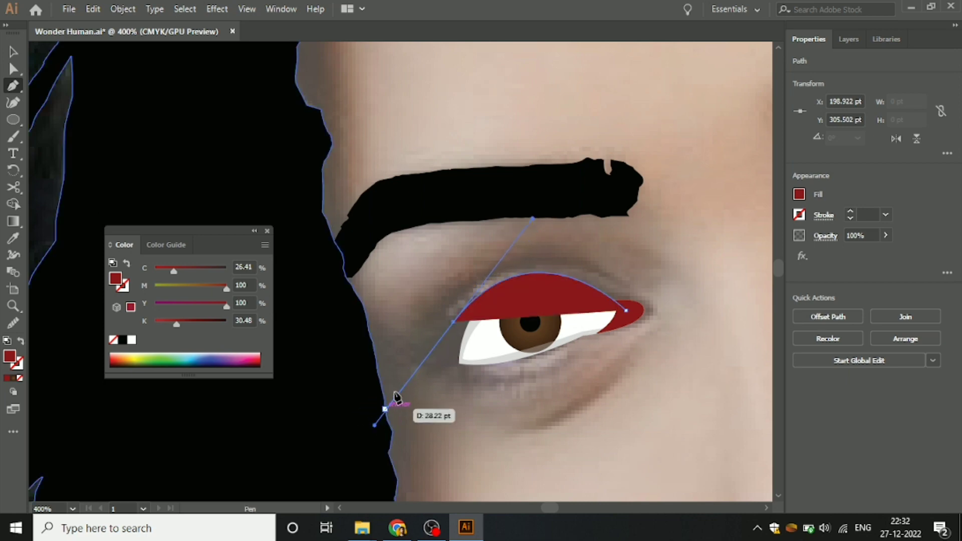
{"action": "left_click", "coordinate": [453, 322]}
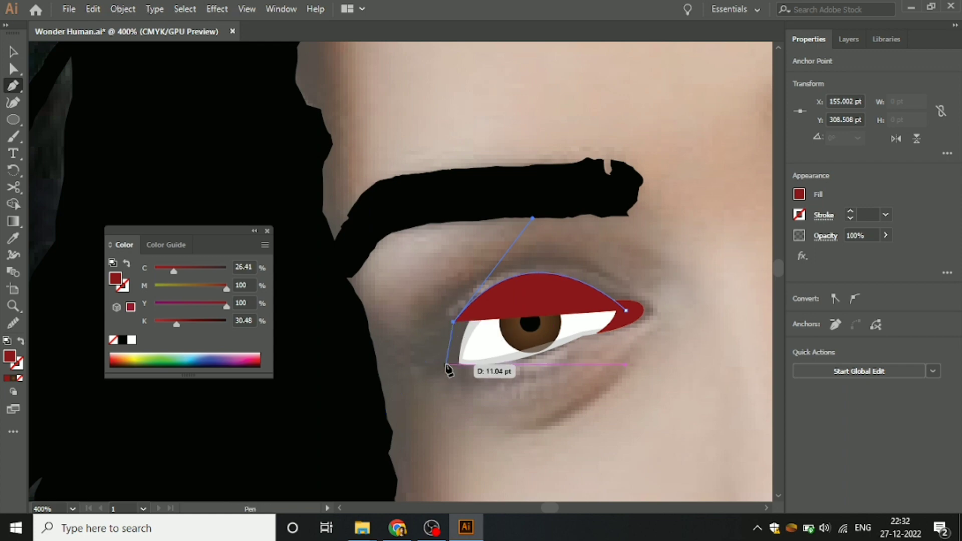
{"action": "left_click", "coordinate": [446, 365]}
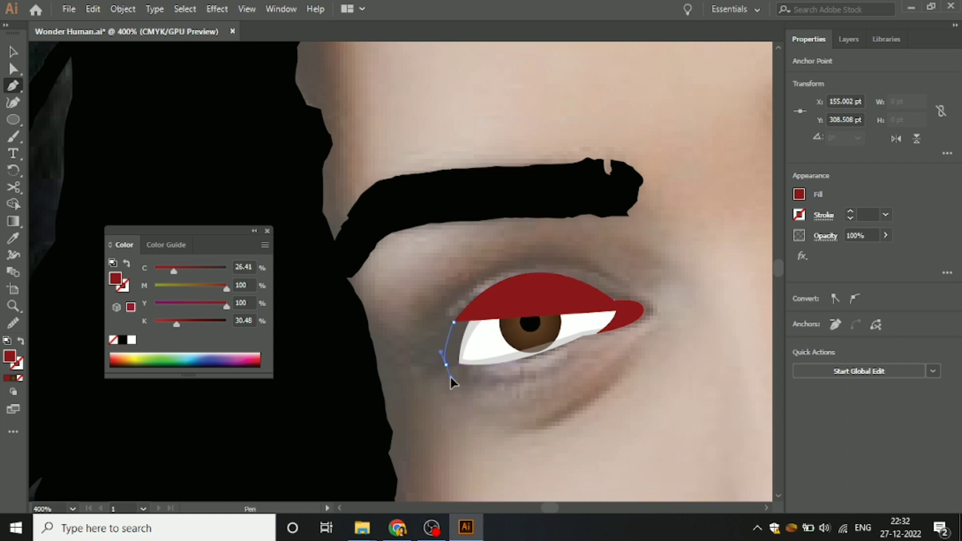
{"action": "left_click_drag", "start_coordinate": [450, 379], "coordinate": [442, 373]}
{"action": "left_click_drag", "start_coordinate": [440, 373], "coordinate": [441, 373]}
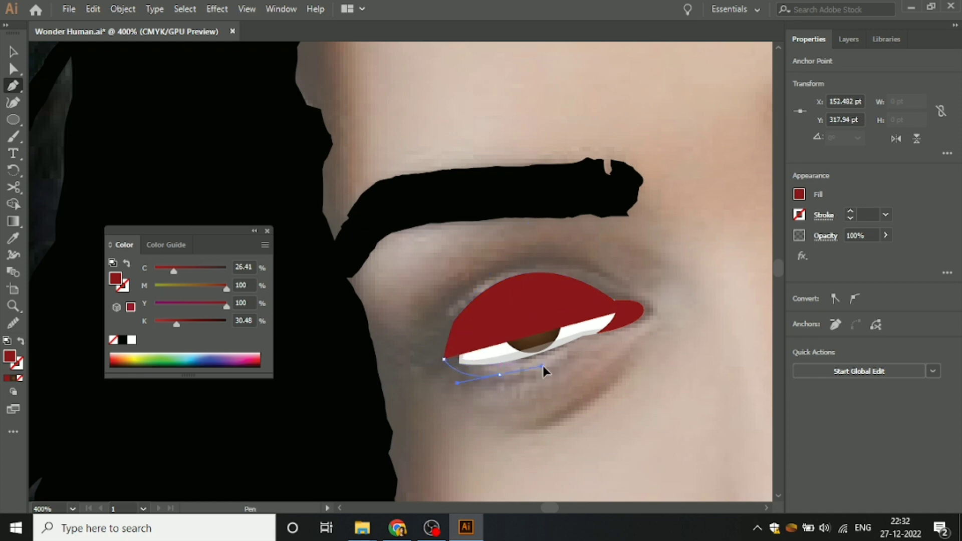
{"action": "left_click", "coordinate": [433, 364], "text": "ctrl"}
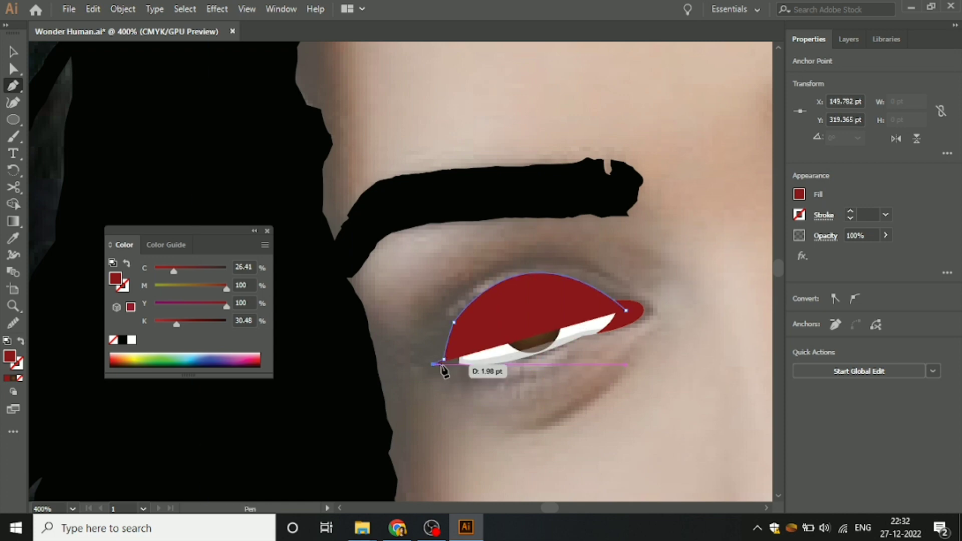
{"action": "left_click", "coordinate": [444, 377]}
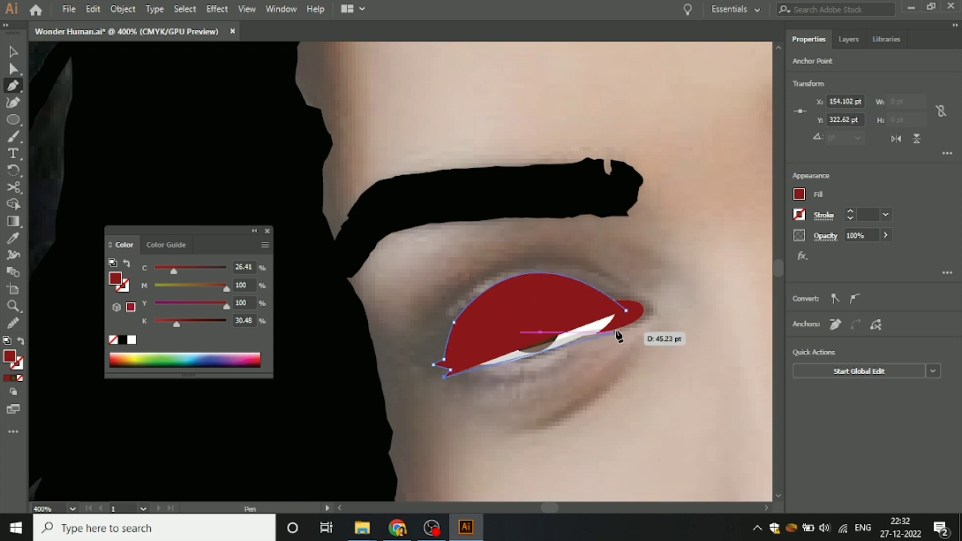
{"action": "mouse_move", "coordinate": [620, 323]}
{"action": "left_mouse_down"}
{"action": "mouse_move", "coordinate": [666, 249]}
{"action": "mouse_move", "coordinate": [714, 254]}
{"action": "left_mouse_up"}
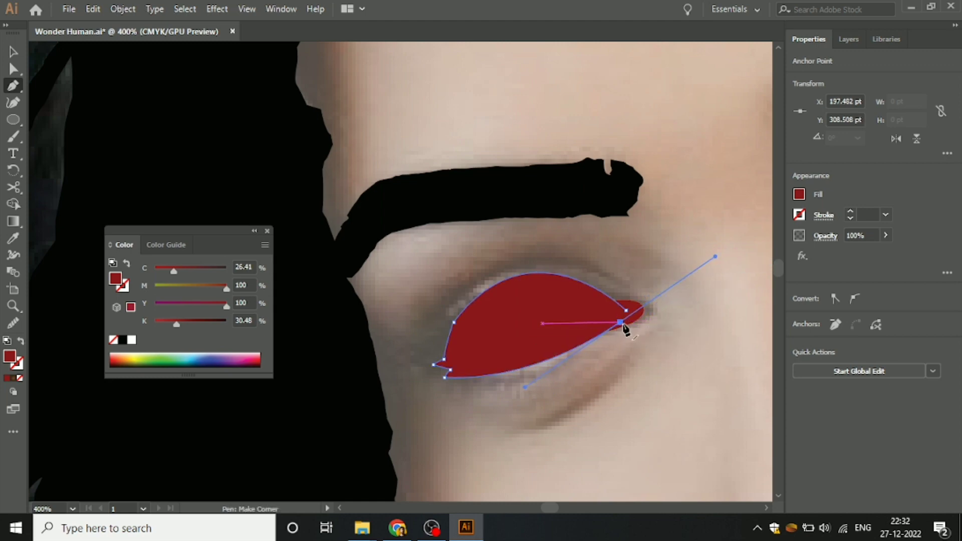
{"action": "left_click", "coordinate": [621, 323]}
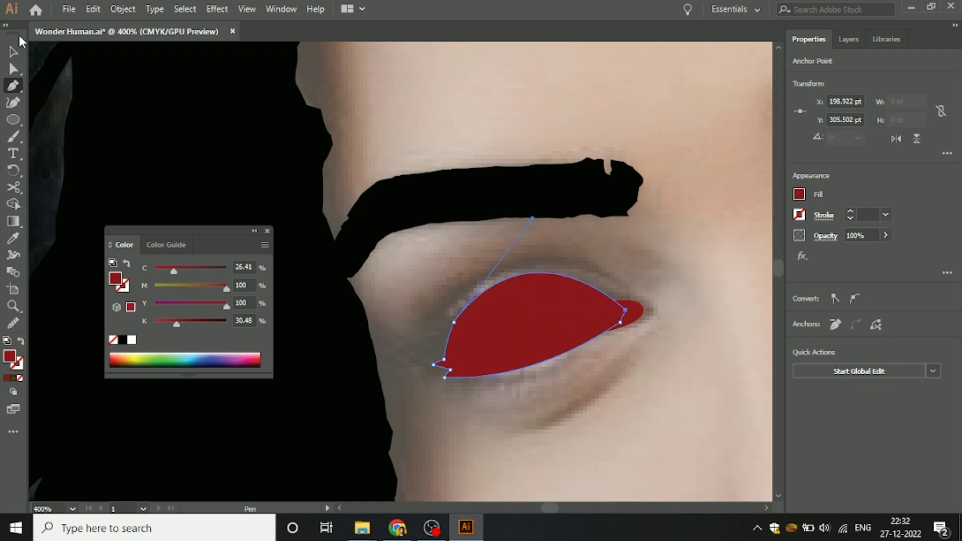
{"action": "left_click", "coordinate": [13, 51]}
Fill the liner shape black and send it behind the eye white and iris
{"action": "double_click", "coordinate": [10, 357]}
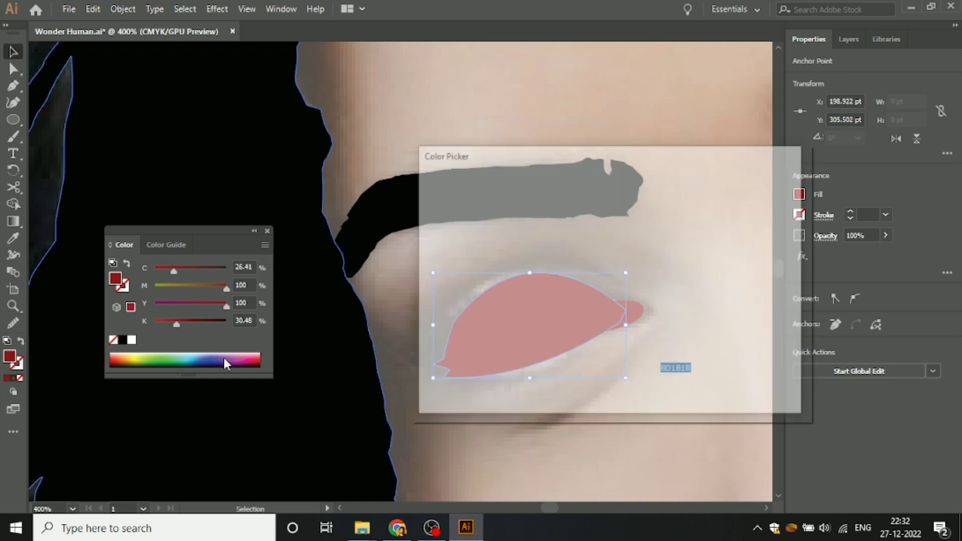
{"action": "left_click_drag", "start_coordinate": [457, 318], "coordinate": [419, 393]}
{"action": "left_click", "coordinate": [738, 203]}
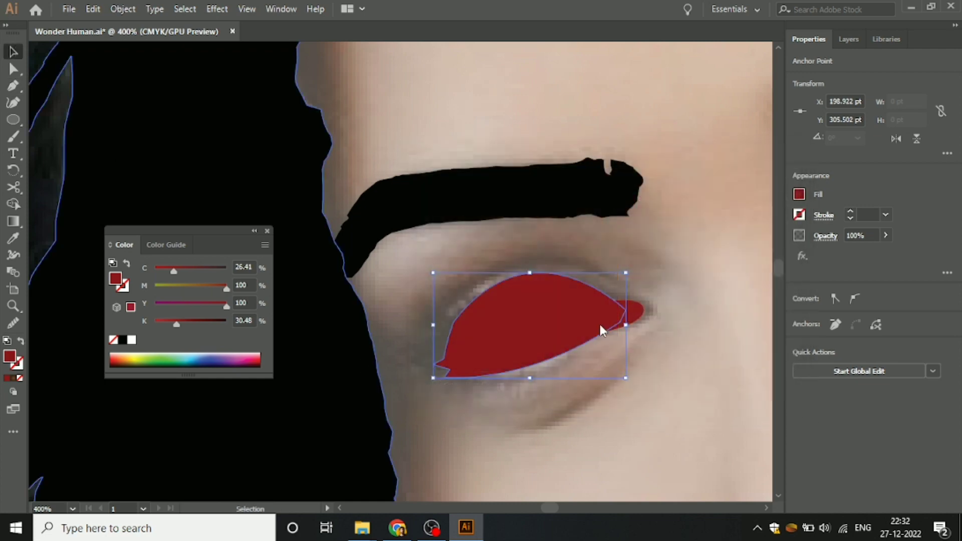
{"action": "key", "text": "ctrl+shift+bracketleft"}
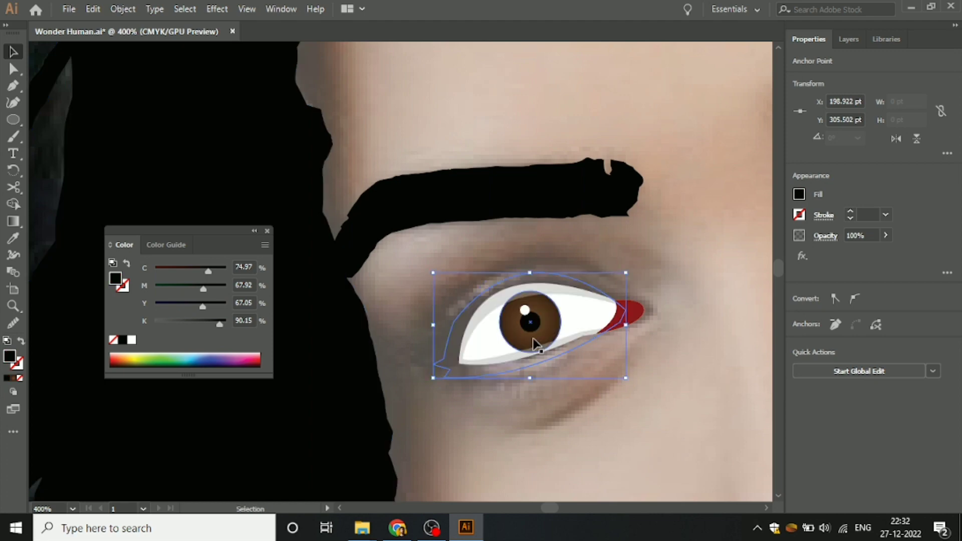
{"action": "key", "text": "a"}
Smooth the black liner's edge with the Smooth tool and zoom back out
{"action": "key", "text": "v"}
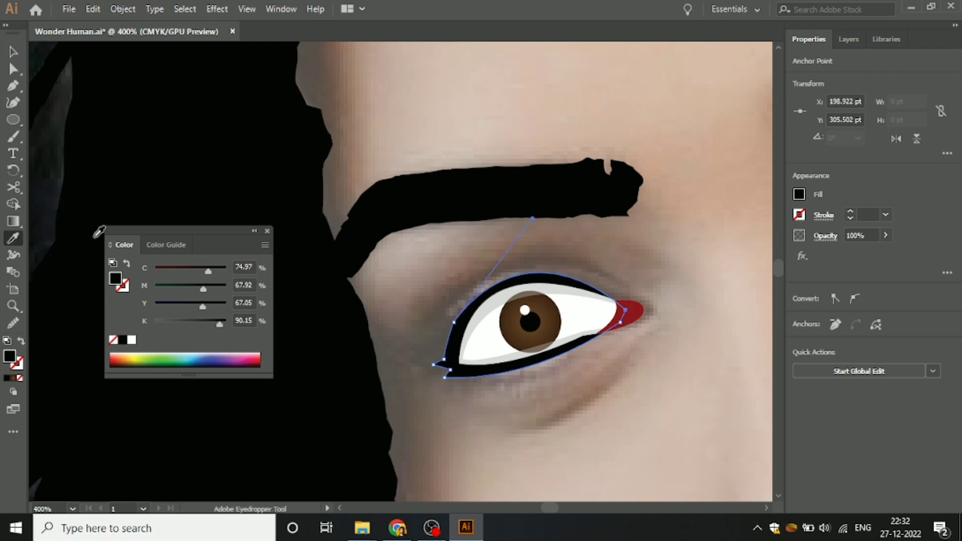
{"action": "left_click", "coordinate": [15, 325]}
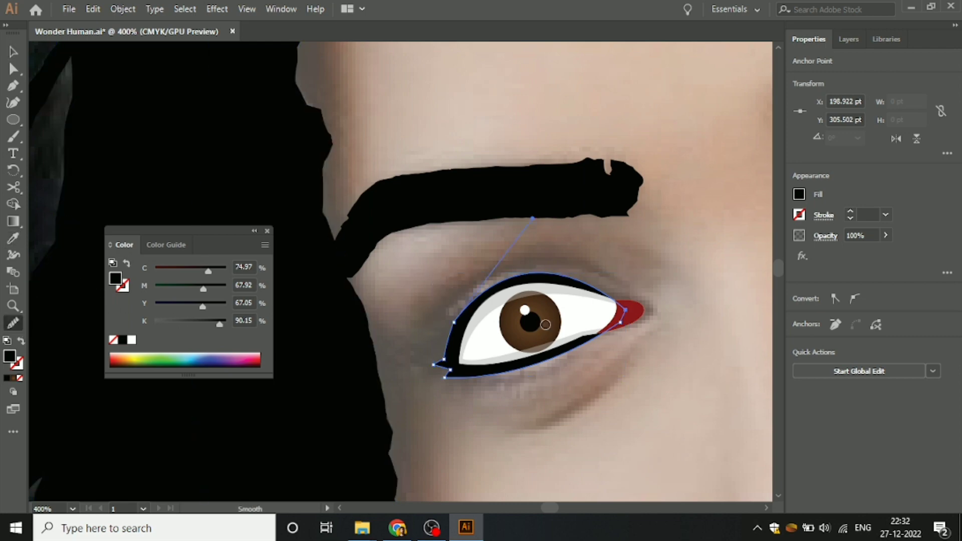
{"action": "left_click_drag", "start_coordinate": [468, 299], "coordinate": [451, 320]}
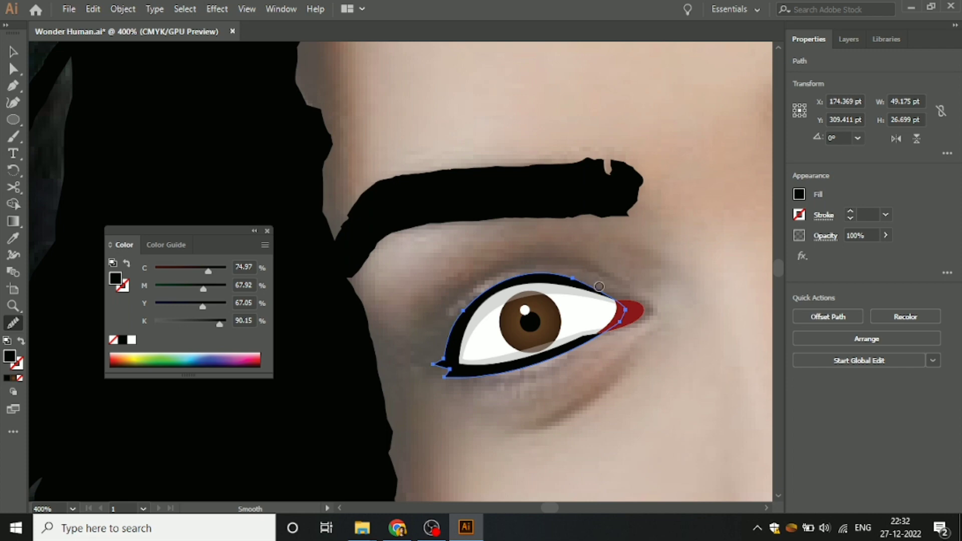
{"action": "key", "text": "v"}
{"action": "key", "text": "ctrl+minus"}
{"action": "key", "text": "ctrl+minus"}
{"action": "key", "text": "ctrl+minus"}
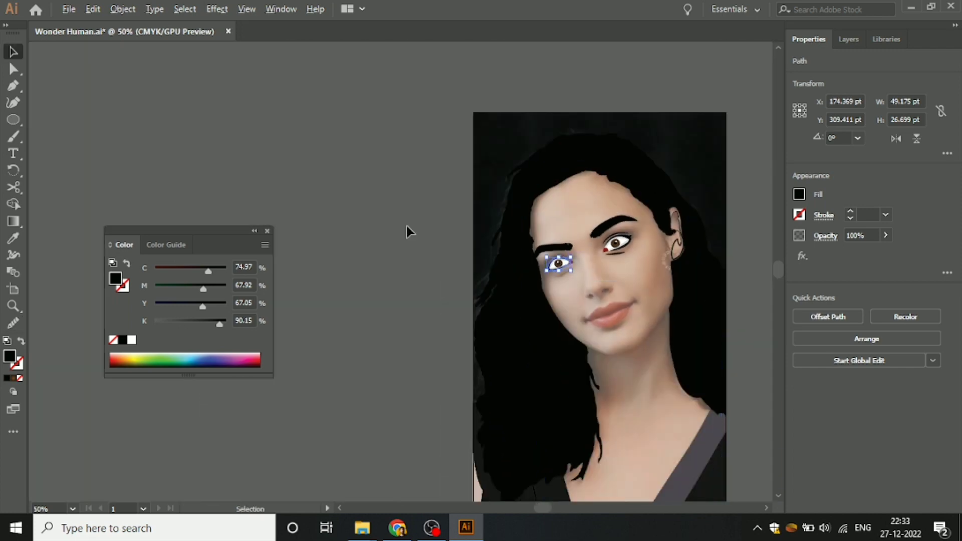
{"action": "scroll", "coordinate": [554, 274], "scroll_direction": "up", "scroll_amount": 4}
{"action": "scroll", "coordinate": [590, 275], "scroll_direction": "up", "scroll_amount": 1}
Drag the grey shading's inner anchor down so it hugs the eye white
{"action": "left_click_drag", "start_coordinate": [626, 282], "coordinate": [578, 270]}
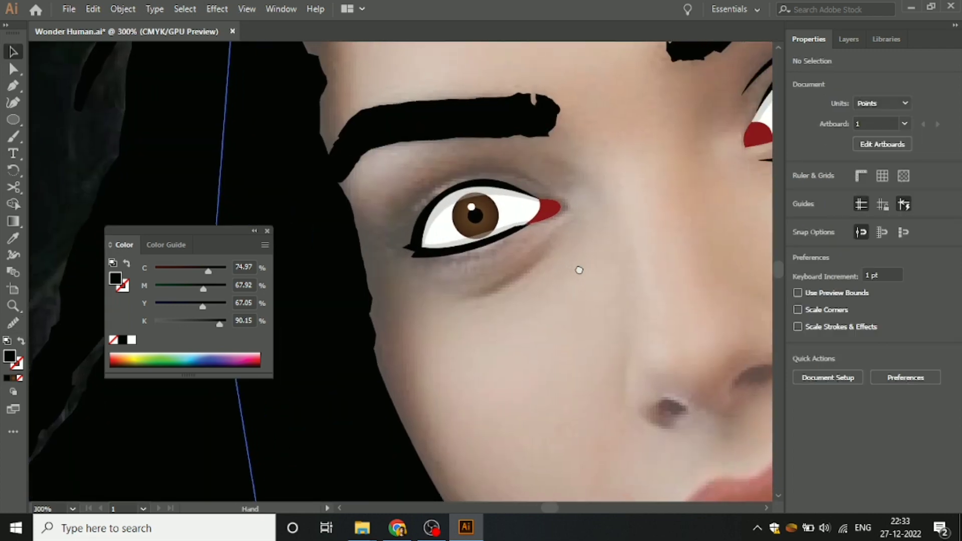
{"action": "scroll", "coordinate": [531, 240], "scroll_direction": "up", "scroll_amount": 5}
{"action": "left_click", "coordinate": [553, 233]}
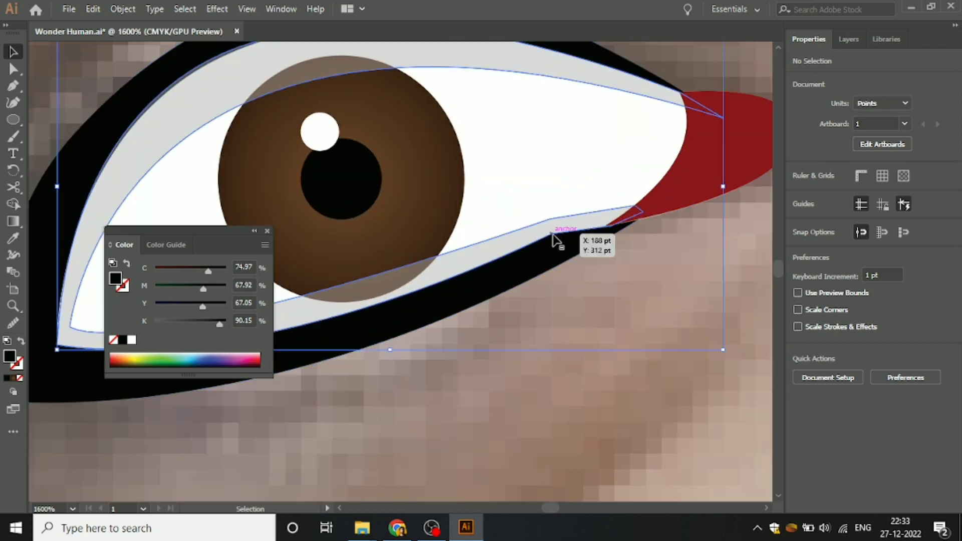
{"action": "key", "text": "a"}
{"action": "scroll", "coordinate": [553, 238], "scroll_direction": "up", "scroll_amount": 3}
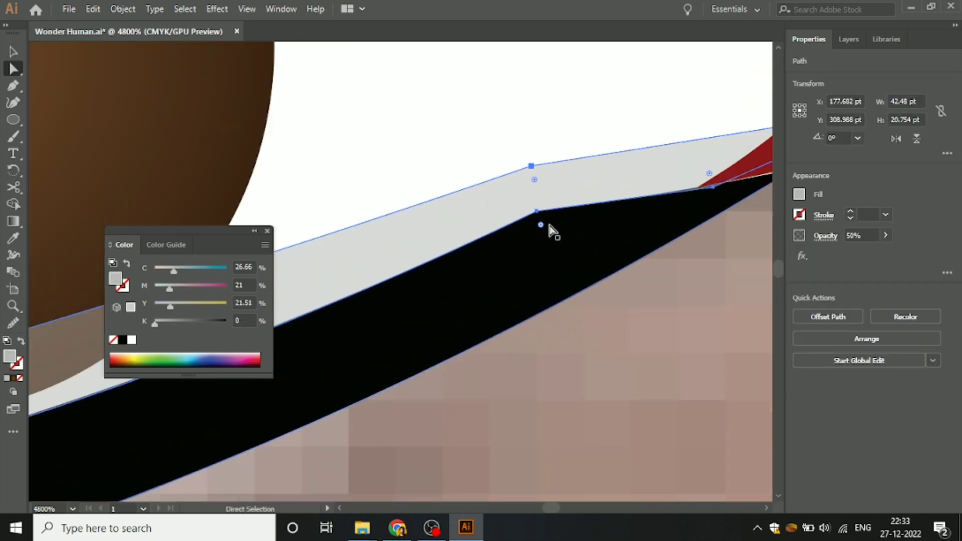
{"action": "left_click_drag", "start_coordinate": [537, 211], "coordinate": [551, 245]}
{"action": "scroll", "coordinate": [552, 245], "scroll_direction": "down", "scroll_amount": 3}
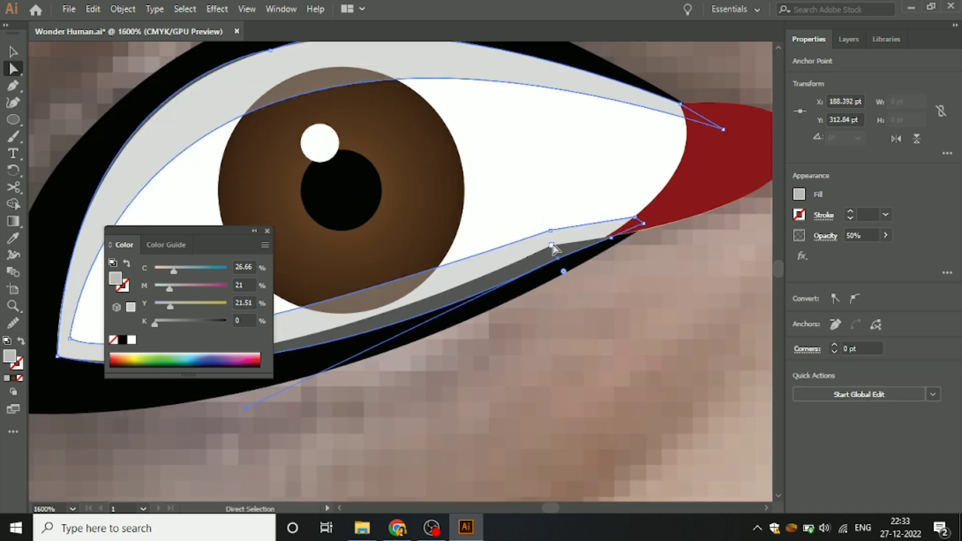
Add an anchor to the black liner's lower edge and raise it to thin the lining
{"action": "left_click", "coordinate": [553, 268]}
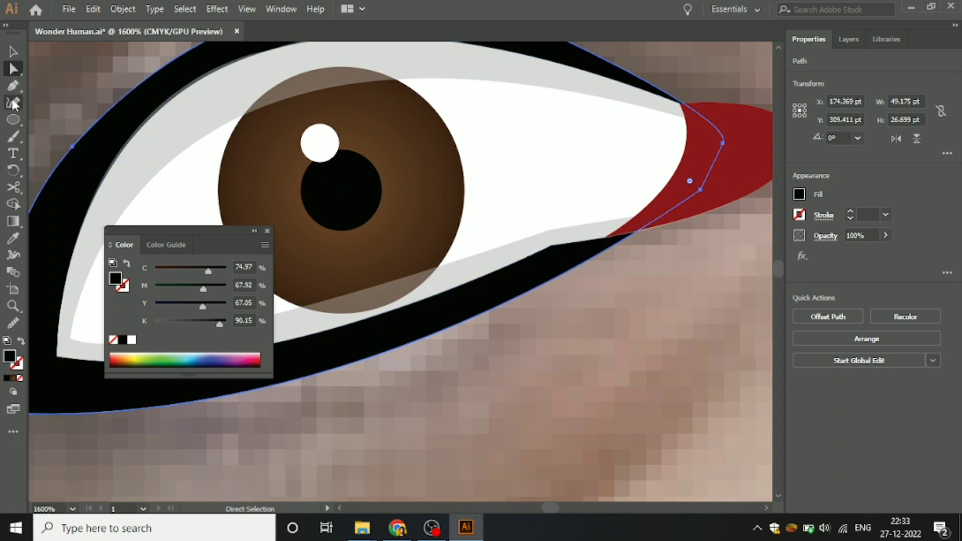
{"action": "left_click", "coordinate": [14, 433]}
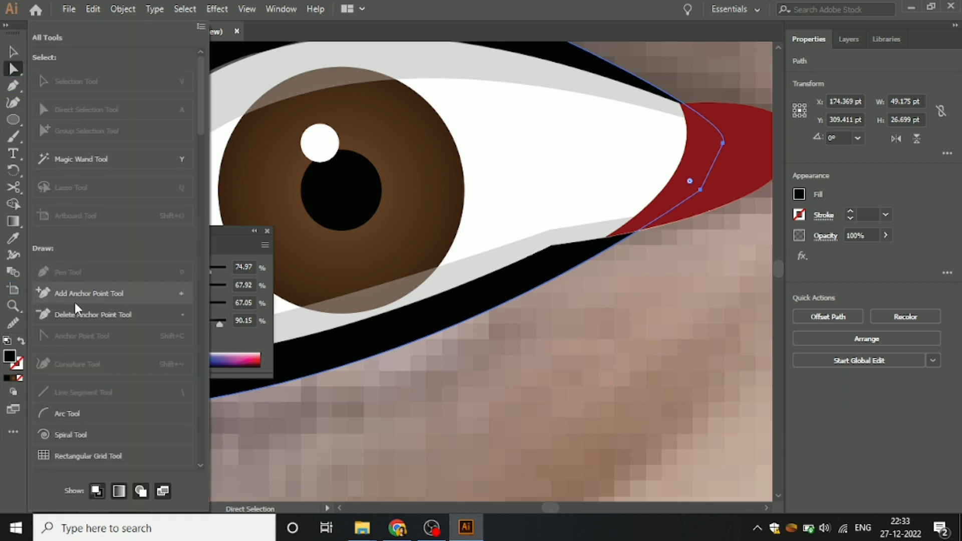
{"action": "left_click_drag", "start_coordinate": [77, 309], "coordinate": [10, 102]}
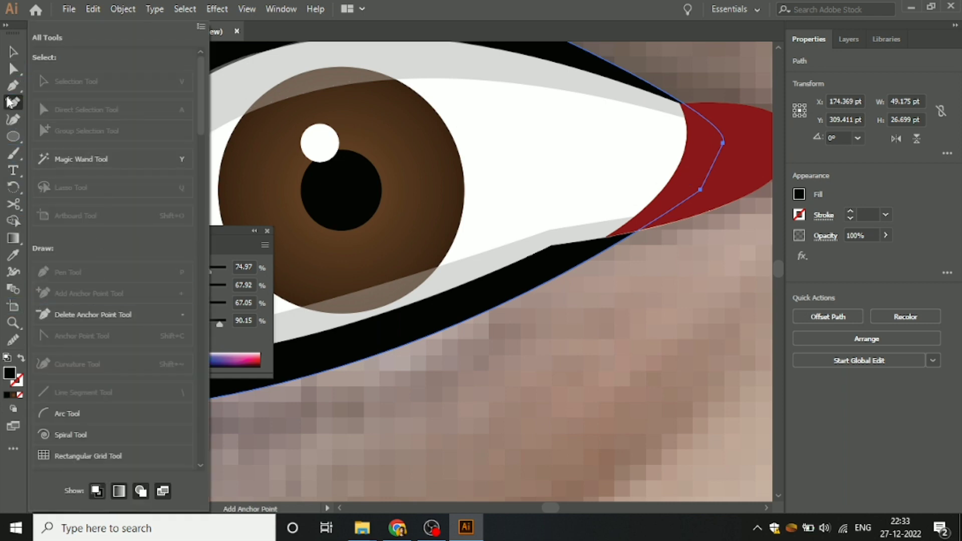
{"action": "left_click", "coordinate": [558, 280]}
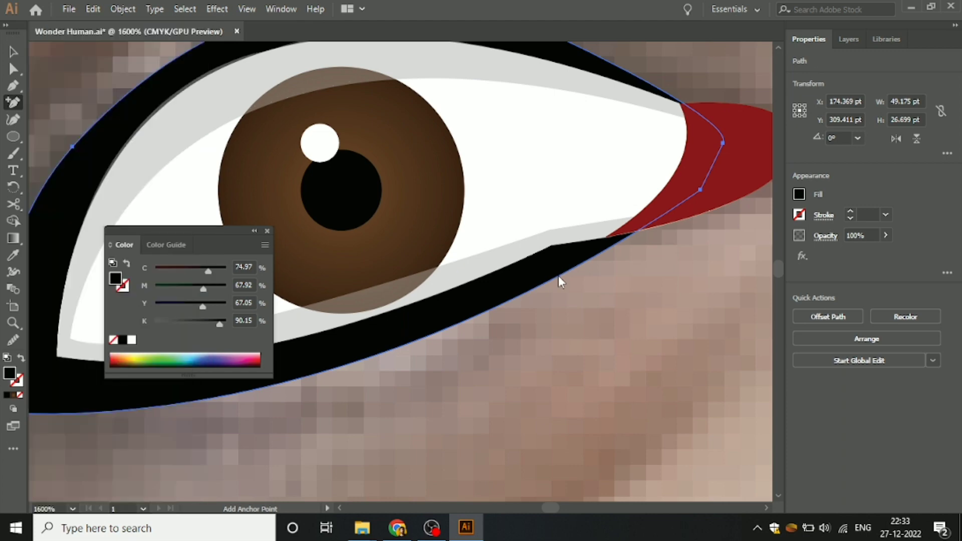
{"action": "left_click", "coordinate": [558, 276]}
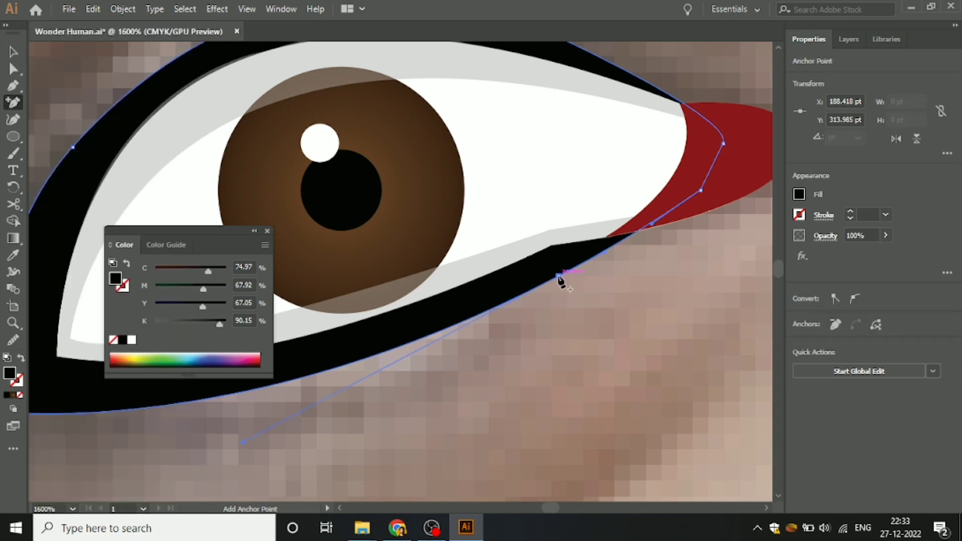
{"action": "key", "text": "a"}
{"action": "mouse_move", "coordinate": [558, 277]}
{"action": "left_mouse_down"}
{"action": "mouse_move", "coordinate": [561, 266]}
{"action": "mouse_move", "coordinate": [548, 276]}
{"action": "left_mouse_up"}
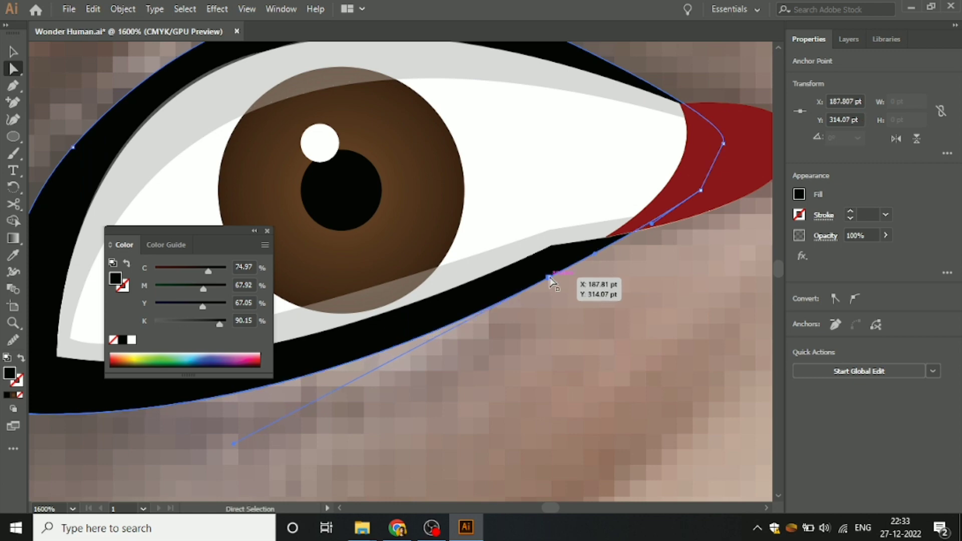
{"action": "scroll", "coordinate": [550, 278], "scroll_direction": "down", "scroll_amount": 7, "text": "alt"}
{"action": "left_click", "coordinate": [144, 138]}
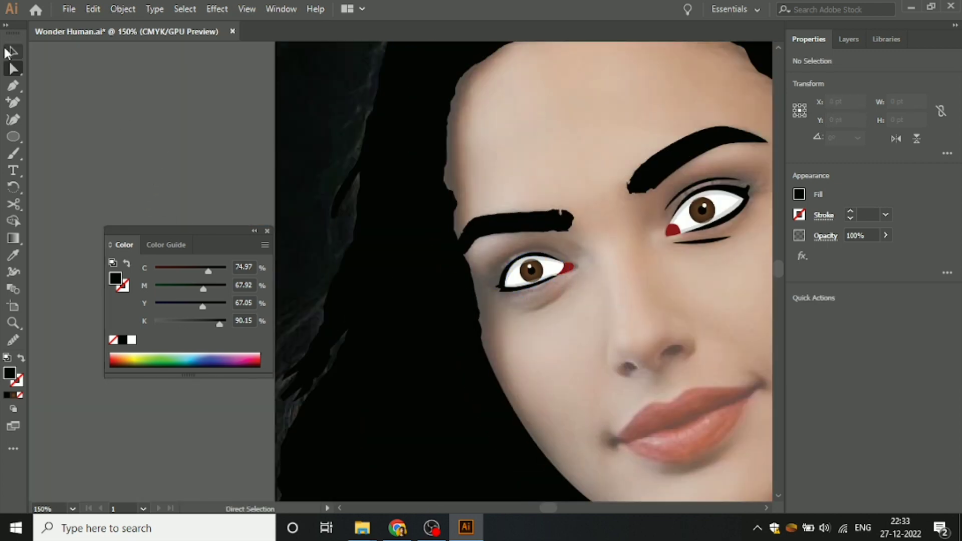
Smooth the lower curve of the left eye white with the Smooth tool
{"action": "scroll", "coordinate": [506, 265], "scroll_direction": "up", "scroll_amount": 4}
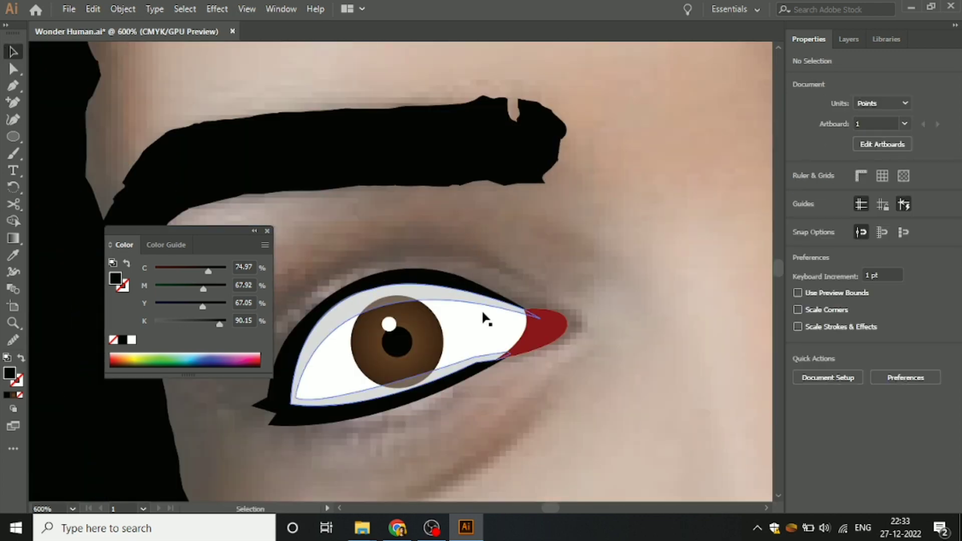
{"action": "left_click", "coordinate": [511, 281]}
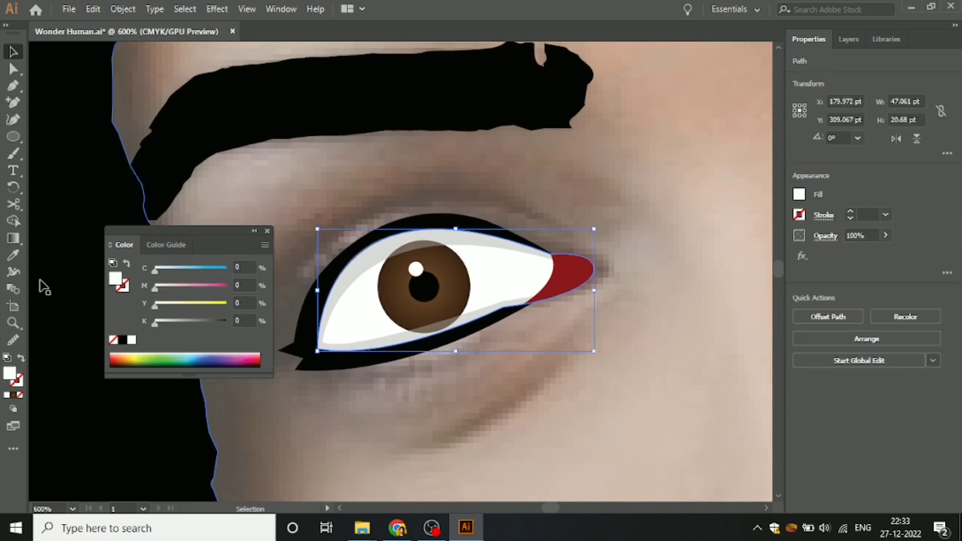
{"action": "left_click", "coordinate": [11, 342]}
{"action": "scroll", "coordinate": [502, 309], "scroll_direction": "up", "scroll_amount": 2, "text": "alt"}
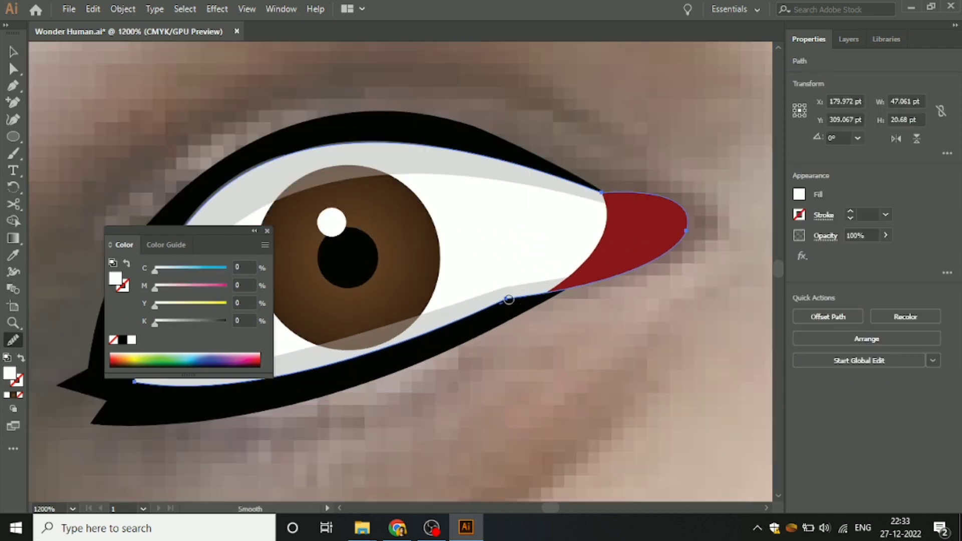
{"action": "left_click_drag", "start_coordinate": [508, 299], "coordinate": [499, 299]}
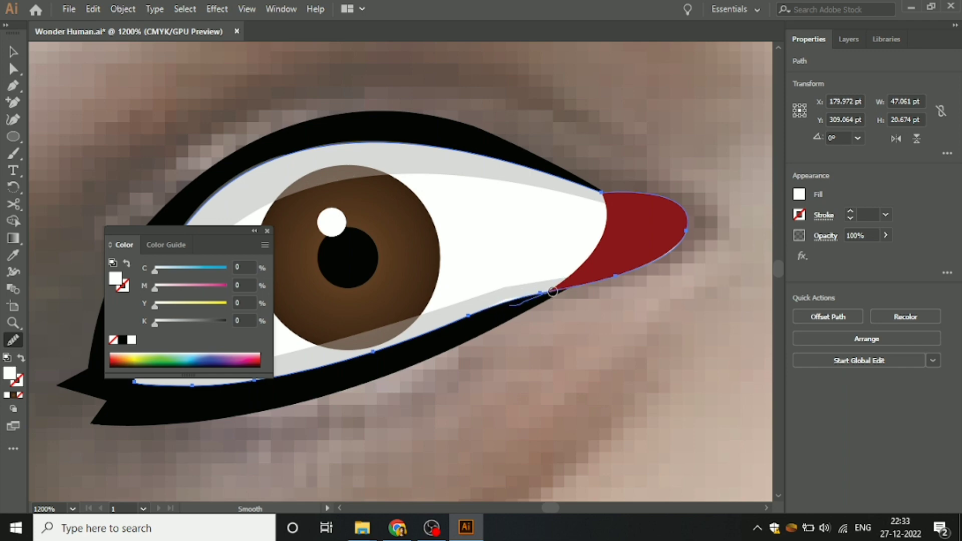
{"action": "key", "text": "v"}
Nudge the red inner-corner shape slightly right, then clear the selection
{"action": "scroll", "coordinate": [468, 230], "scroll_direction": "up", "scroll_amount": 3, "text": "alt"}
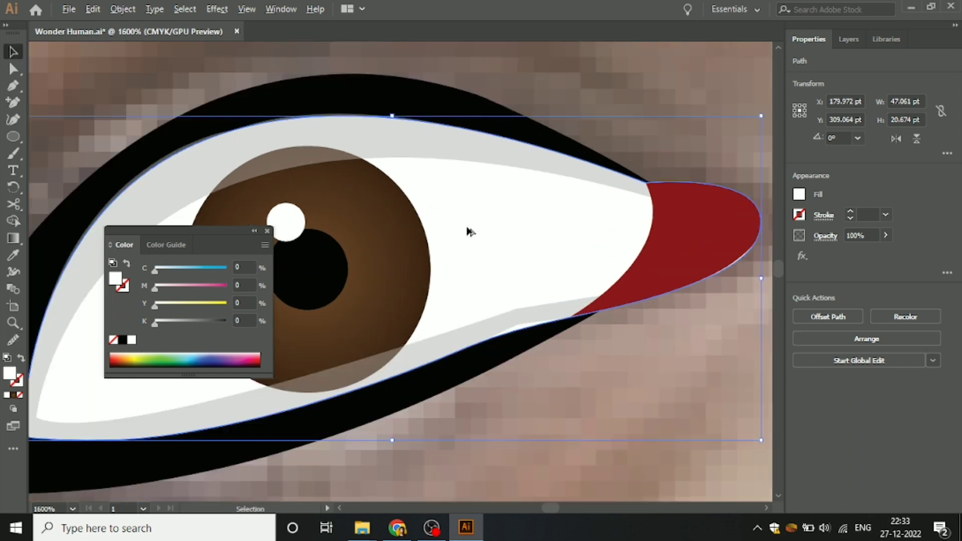
{"action": "scroll", "coordinate": [653, 285], "scroll_direction": "up", "scroll_amount": 2, "text": "alt"}
{"action": "scroll", "coordinate": [657, 318], "scroll_direction": "up", "scroll_amount": 1, "text": "alt"}
{"action": "scroll", "coordinate": [606, 348], "scroll_direction": "up", "scroll_amount": 1, "text": "alt"}
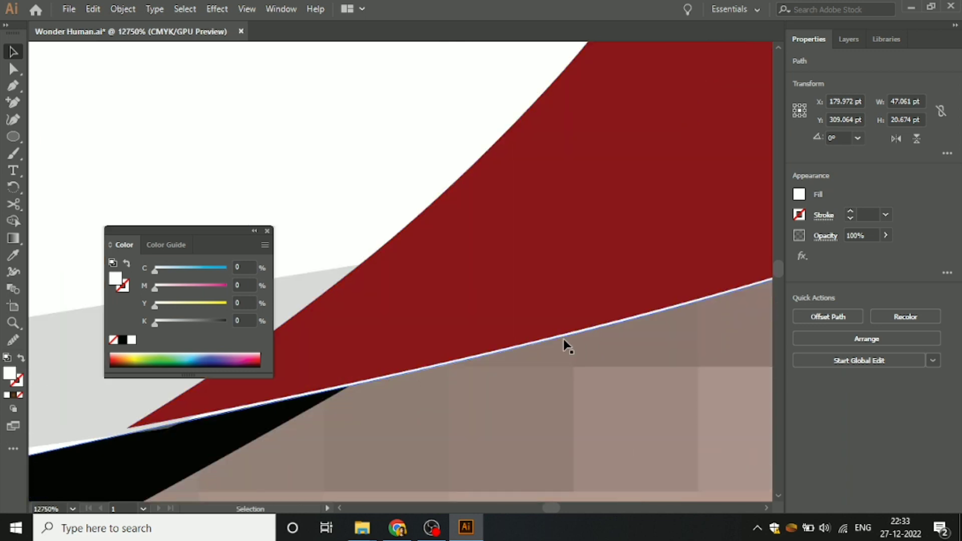
{"action": "left_click", "coordinate": [530, 299]}
{"action": "left_click_drag", "start_coordinate": [531, 294], "coordinate": [541, 301]}
{"action": "scroll", "coordinate": [541, 301], "scroll_direction": "down", "scroll_amount": 5}
{"action": "scroll", "coordinate": [541, 301], "scroll_direction": "down", "scroll_amount": 5}
{"action": "scroll", "coordinate": [541, 301], "scroll_direction": "down", "scroll_amount": 3}
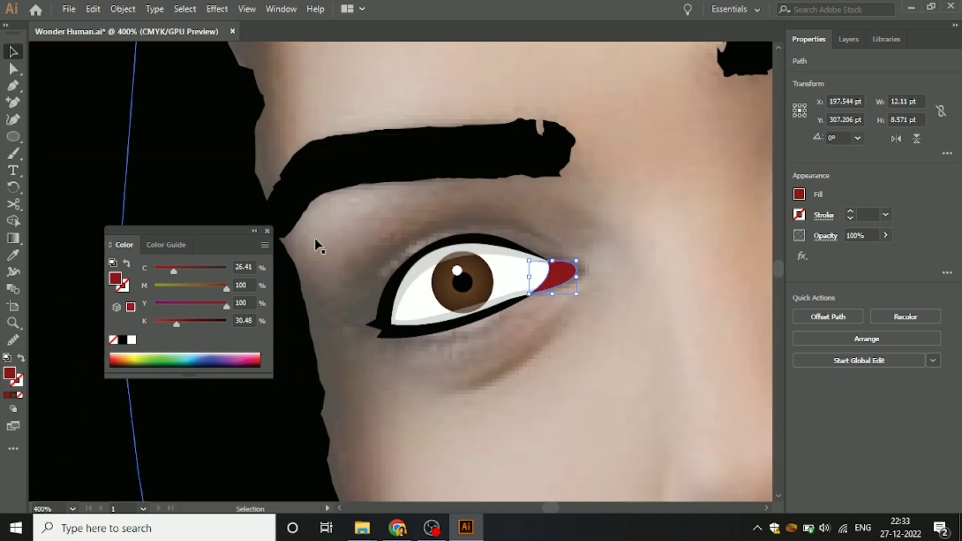
{"action": "scroll", "coordinate": [317, 246], "scroll_direction": "down", "scroll_amount": 4}
{"action": "left_click", "coordinate": [124, 175]}
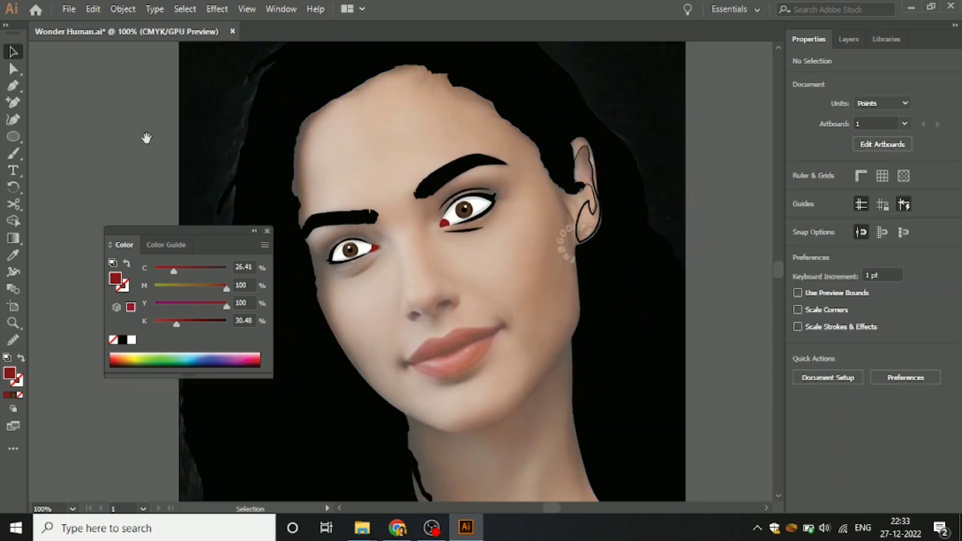
Pen-draw a closed crescent crease shape arcing above the left eye
{"action": "left_click_drag", "start_coordinate": [118, 136], "coordinate": [146, 129]}
{"action": "left_click", "coordinate": [13, 86]}
{"action": "scroll", "coordinate": [393, 243], "scroll_direction": "up", "scroll_amount": 4}
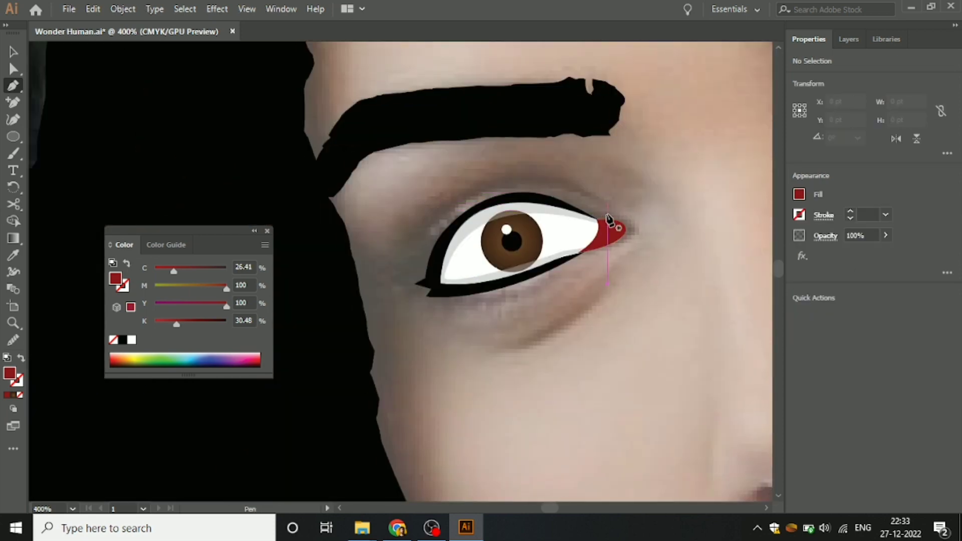
{"action": "left_click", "coordinate": [611, 211]}
{"action": "left_click_drag", "start_coordinate": [423, 224], "coordinate": [346, 321]}
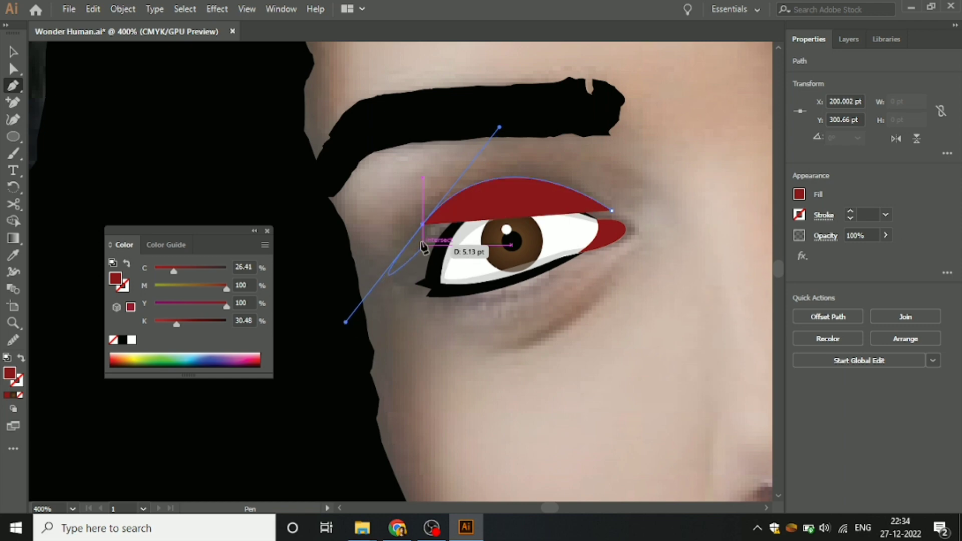
{"action": "left_click", "coordinate": [423, 225]}
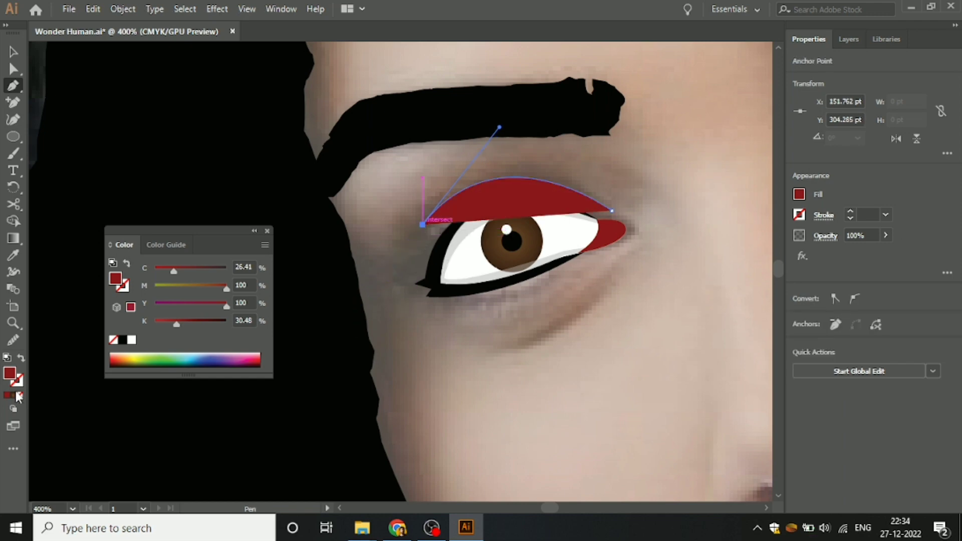
{"action": "left_click", "coordinate": [19, 396]}
{"action": "left_click_drag", "start_coordinate": [611, 211], "coordinate": [703, 267]}
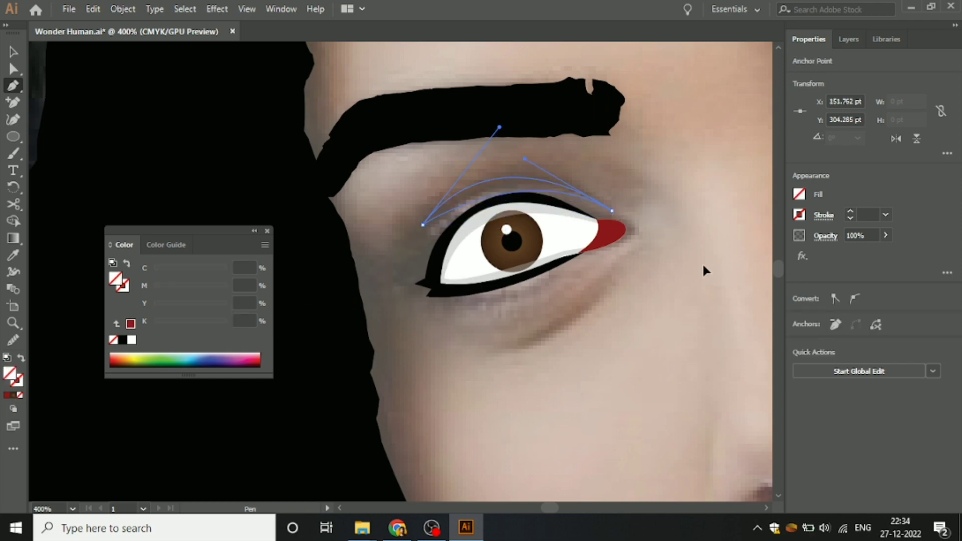
{"action": "key", "text": "v"}
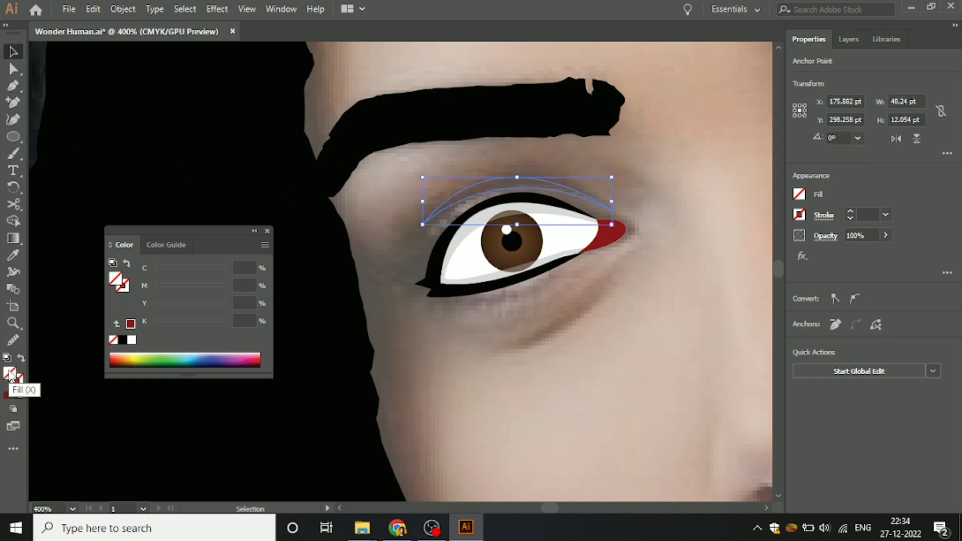
Fill the crease shape with black (000000)
{"action": "left_click", "coordinate": [9, 394]}
{"action": "double_click", "coordinate": [9, 375]}
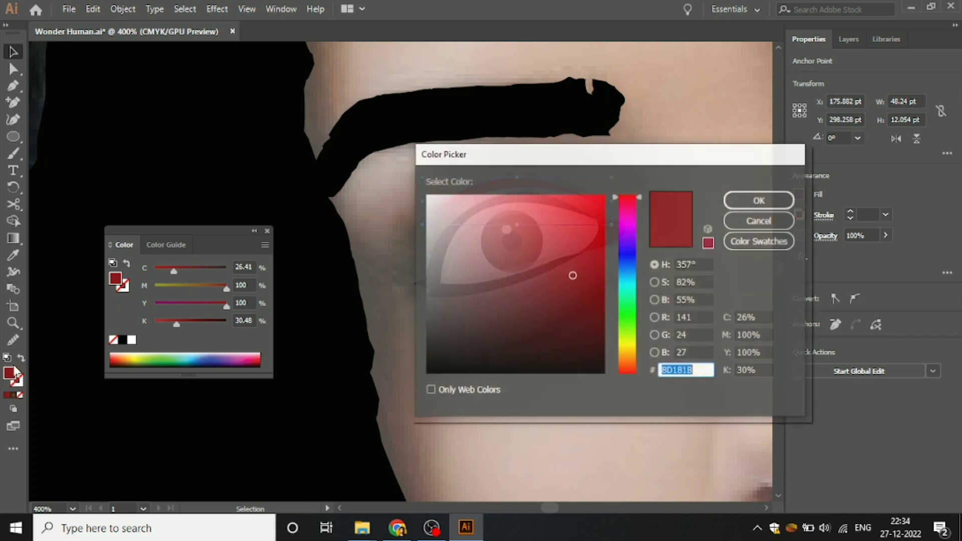
{"action": "type", "text": "000000"}
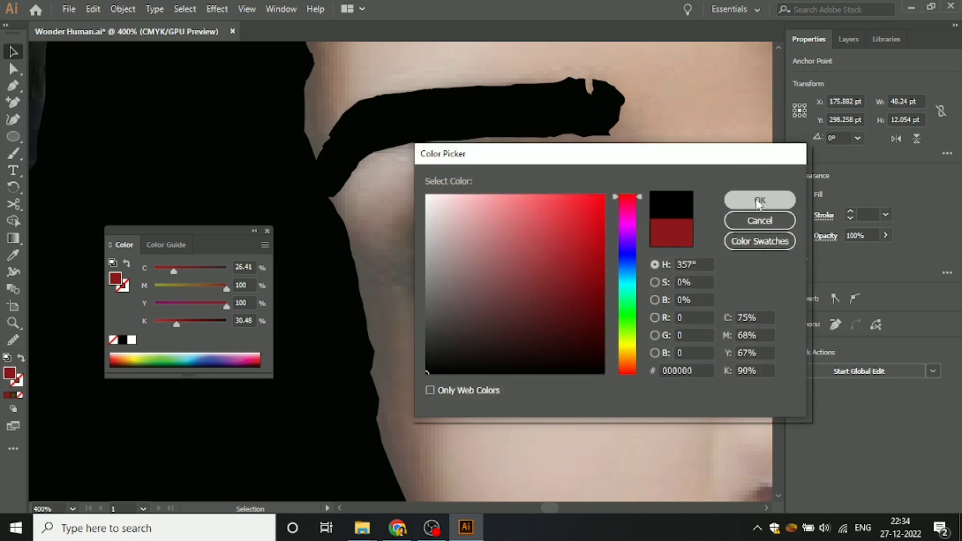
{"action": "left_click", "coordinate": [766, 200]}
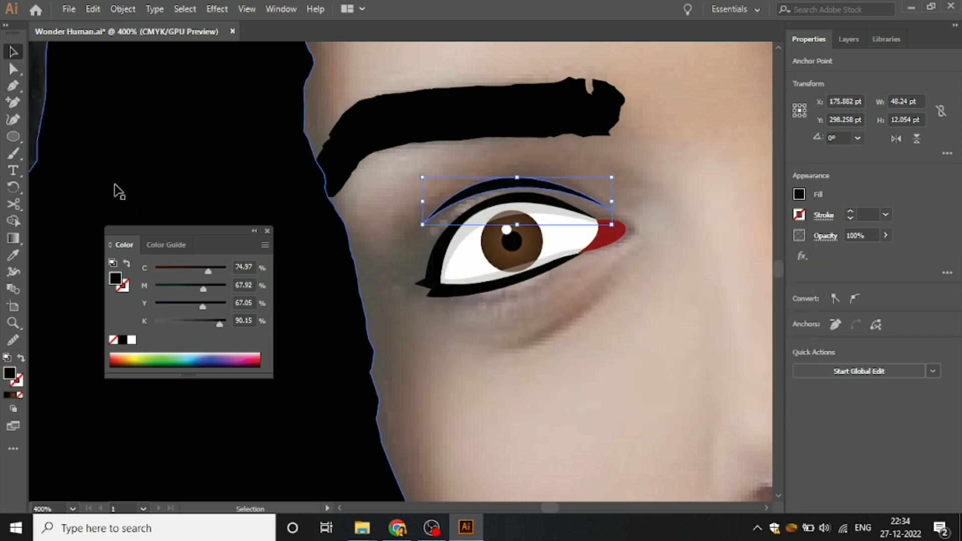
{"action": "scroll", "coordinate": [119, 191], "scroll_direction": "down", "scroll_amount": 6}
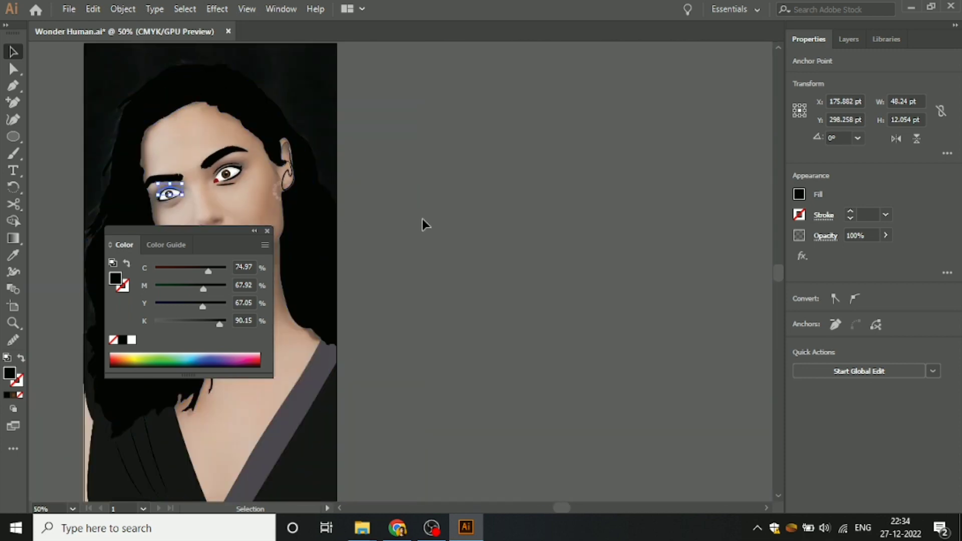
{"action": "left_click_drag", "start_coordinate": [423, 208], "coordinate": [554, 215]}
{"action": "scroll", "coordinate": [365, 222], "scroll_direction": "up", "scroll_amount": 3}
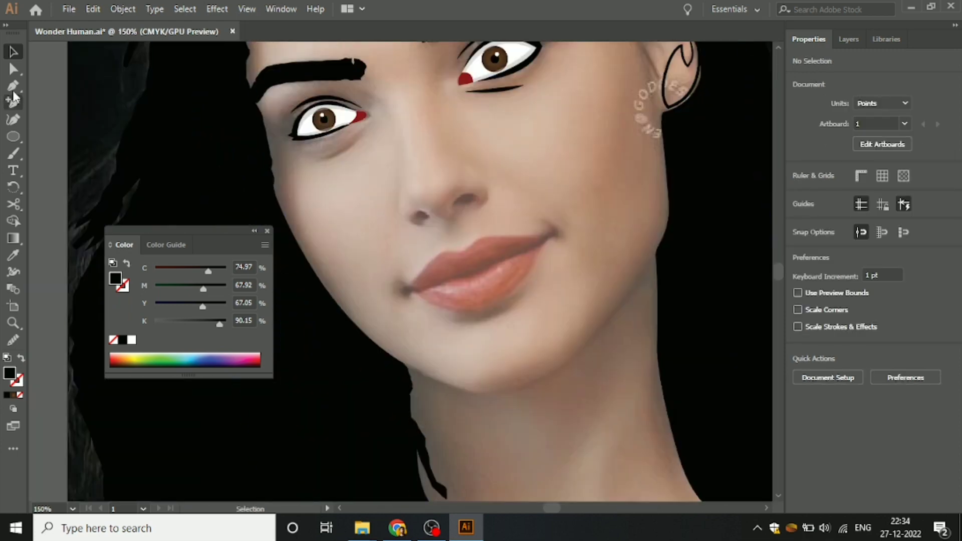
Pen-draw a closed, tapered crease shape beneath the left eye
{"action": "key", "text": "p"}
{"action": "scroll", "coordinate": [382, 154], "scroll_direction": "up", "scroll_amount": 2}
{"action": "scroll", "coordinate": [344, 146], "scroll_direction": "up", "scroll_amount": 1}
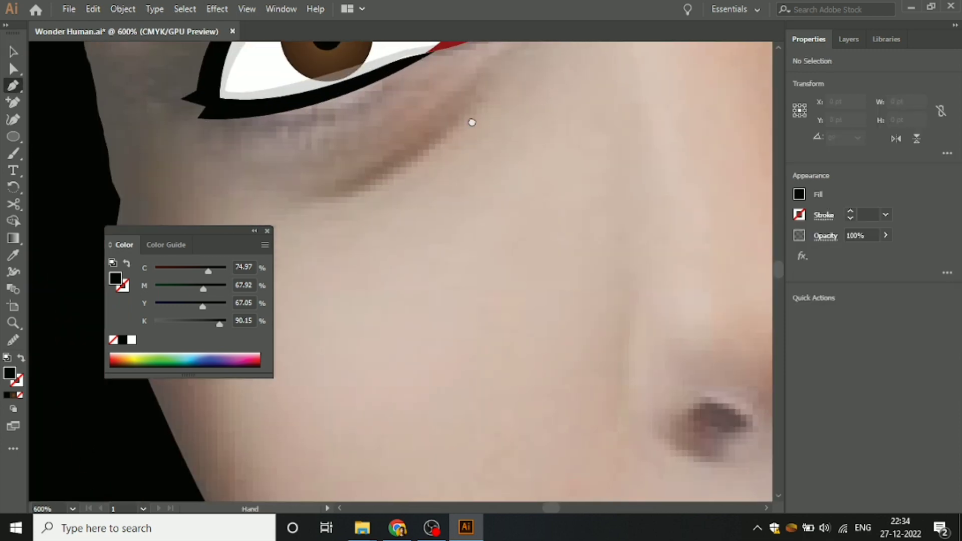
{"action": "scroll", "coordinate": [471, 121], "scroll_direction": "up", "scroll_amount": 1}
{"action": "left_click", "coordinate": [477, 92]}
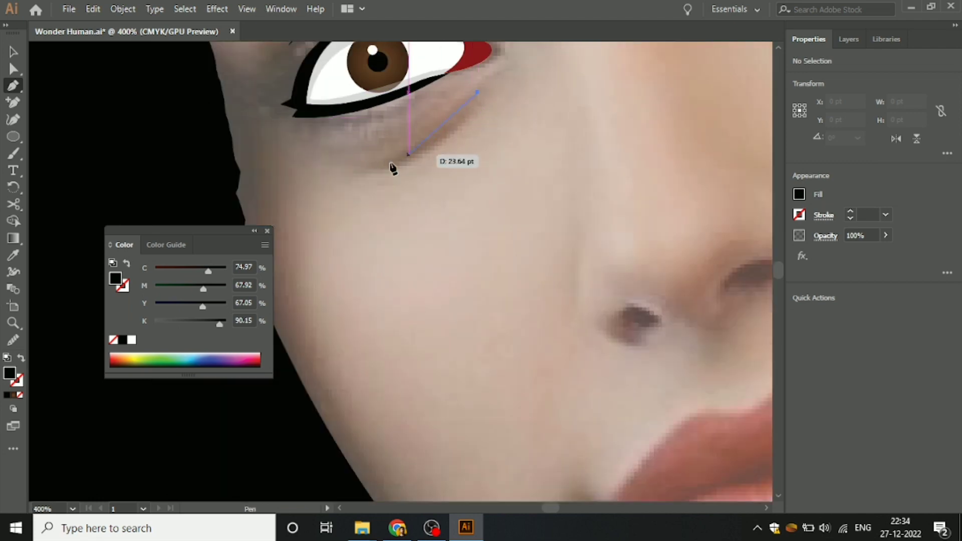
{"action": "left_click_drag", "start_coordinate": [352, 167], "coordinate": [288, 173]}
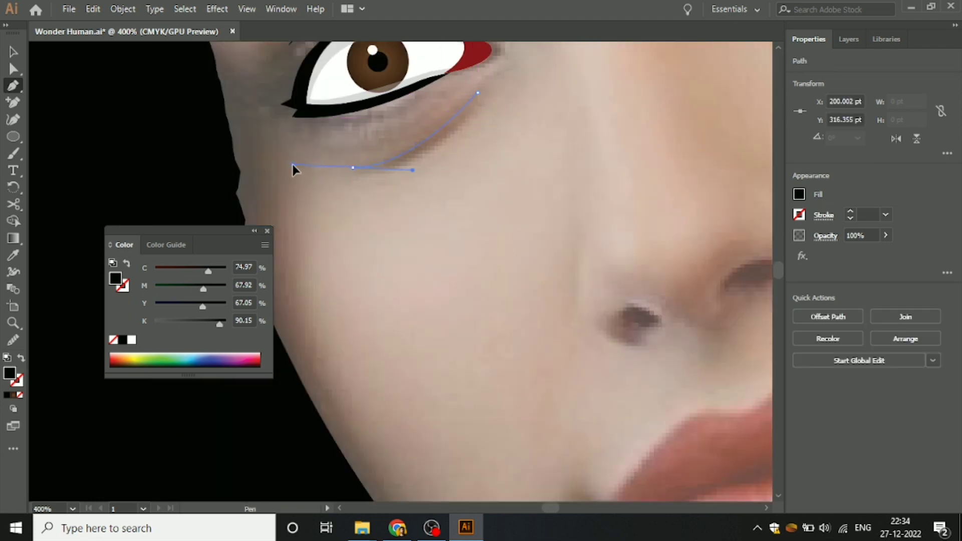
{"action": "left_click", "coordinate": [352, 168]}
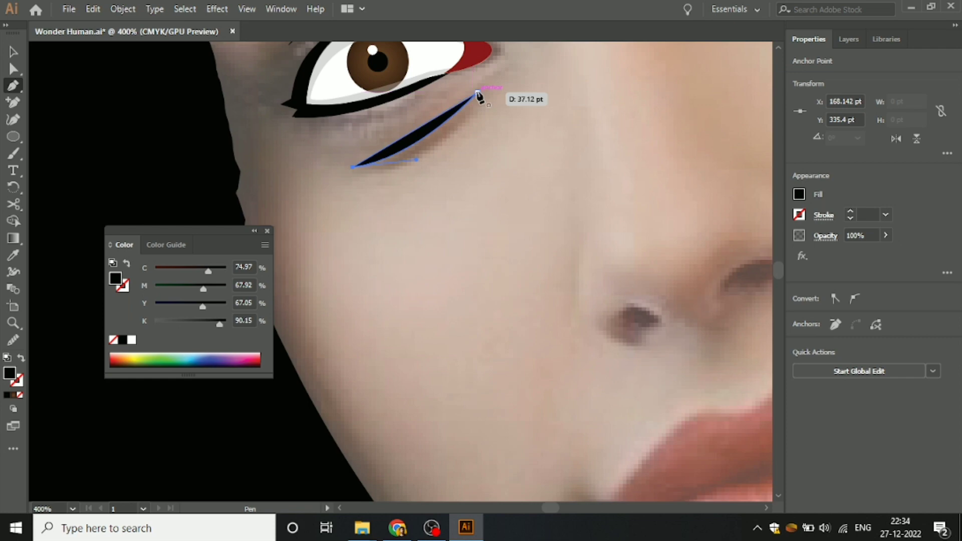
{"action": "left_click_drag", "start_coordinate": [477, 92], "coordinate": [552, 126]}
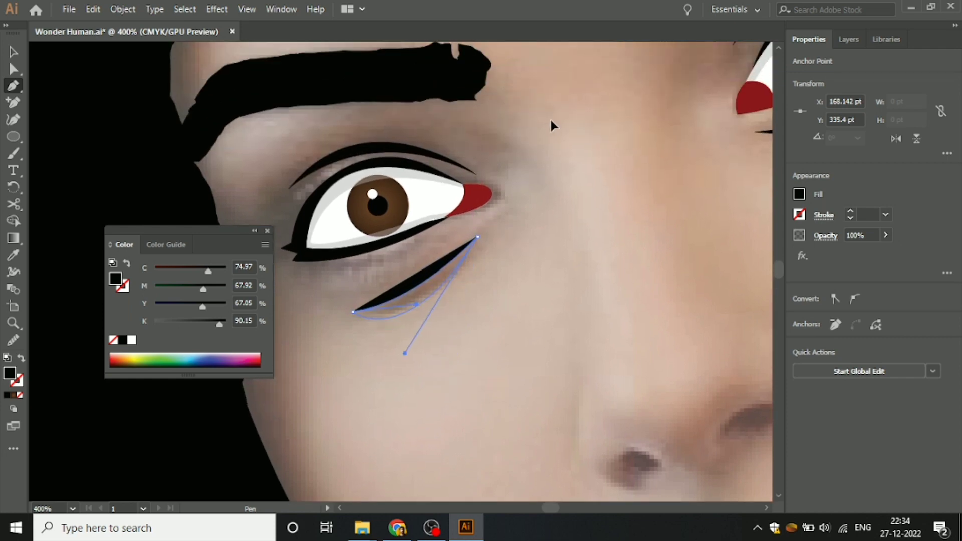
{"action": "left_click", "coordinate": [13, 51]}
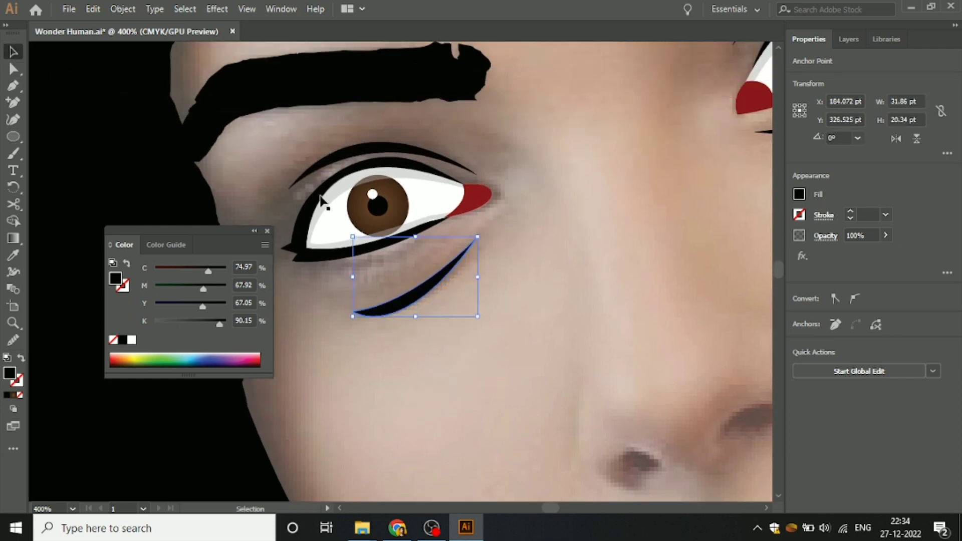
{"action": "scroll", "coordinate": [492, 238], "scroll_direction": "down", "scroll_amount": 5}
{"action": "left_click", "coordinate": [352, 223]}
{"action": "scroll", "coordinate": [522, 249], "scroll_direction": "up", "scroll_amount": 3}
{"action": "scroll", "coordinate": [161, 189], "scroll_direction": "up", "scroll_amount": 2}
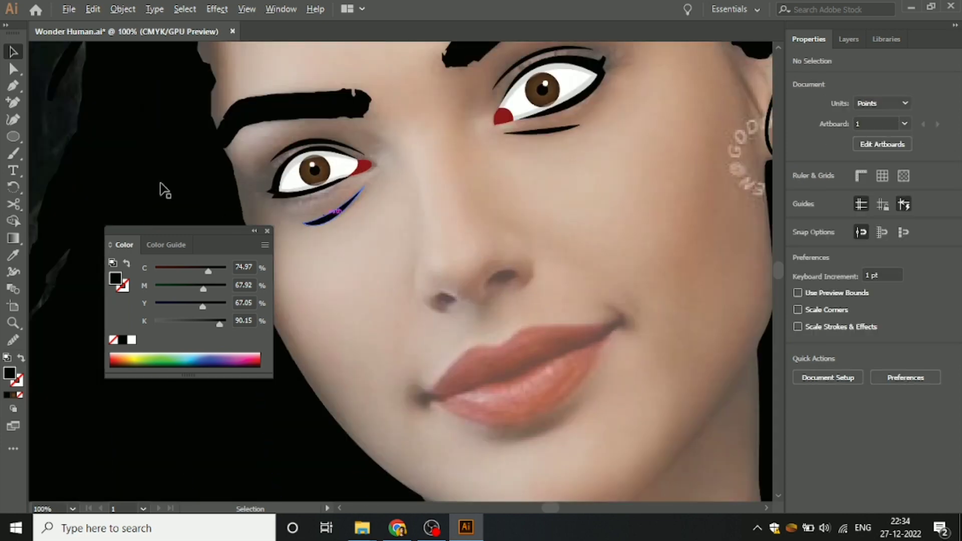
Draw an open, thin lower-lid line along the bottom of the left eye
{"action": "left_click", "coordinate": [13, 86]}
{"action": "scroll", "coordinate": [440, 208], "scroll_direction": "up", "scroll_amount": 1}
{"action": "scroll", "coordinate": [401, 208], "scroll_direction": "up", "scroll_amount": 1}
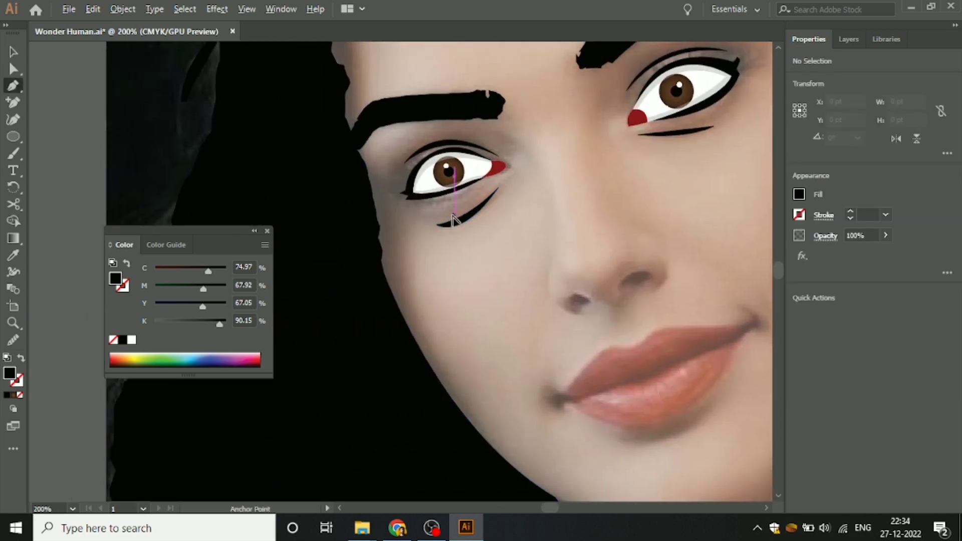
{"action": "scroll", "coordinate": [393, 208], "scroll_direction": "up", "scroll_amount": 1}
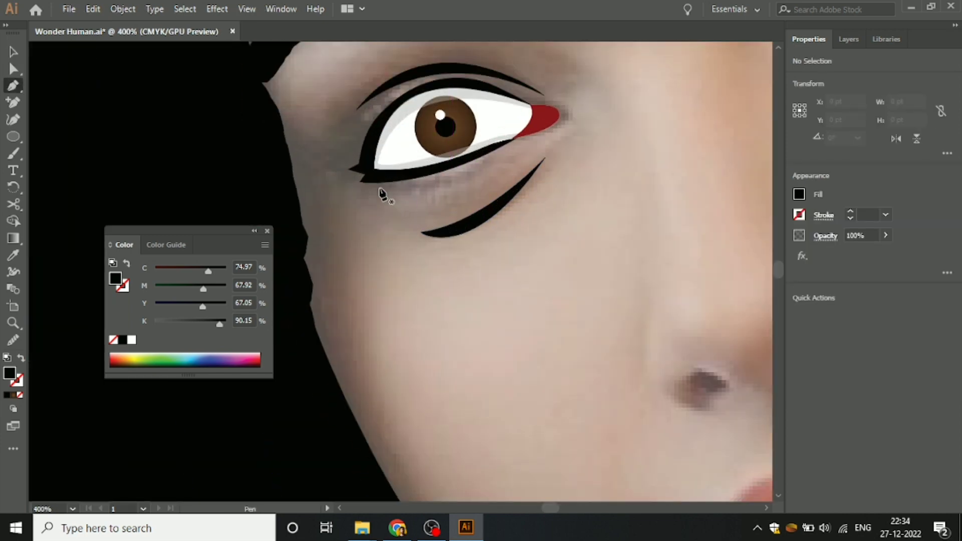
{"action": "left_click", "coordinate": [380, 188]}
{"action": "left_click_drag", "start_coordinate": [482, 162], "coordinate": [486, 167]}
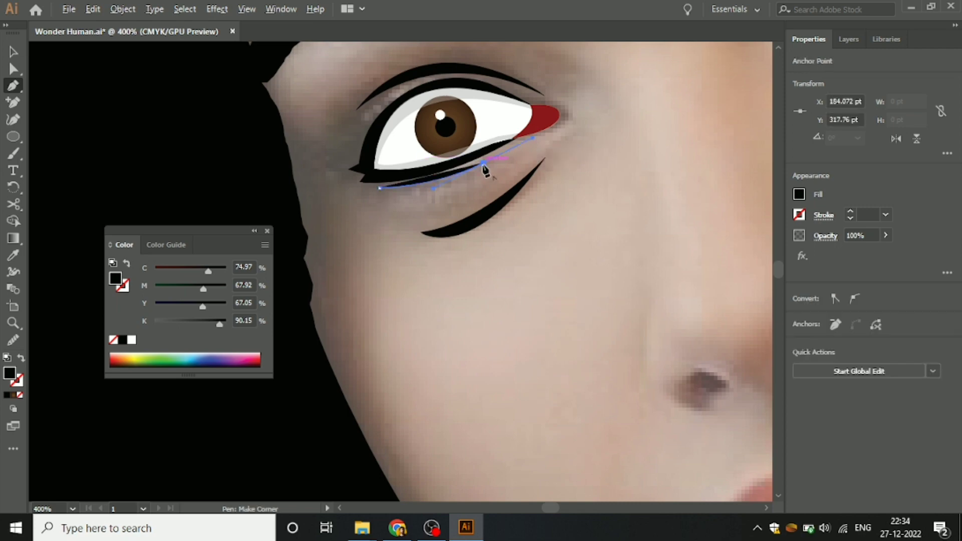
{"action": "mouse_move", "coordinate": [379, 188]}
{"action": "left_mouse_down"}
{"action": "mouse_move", "coordinate": [381, 206]}
{"action": "mouse_move", "coordinate": [428, 202]}
{"action": "left_mouse_up"}
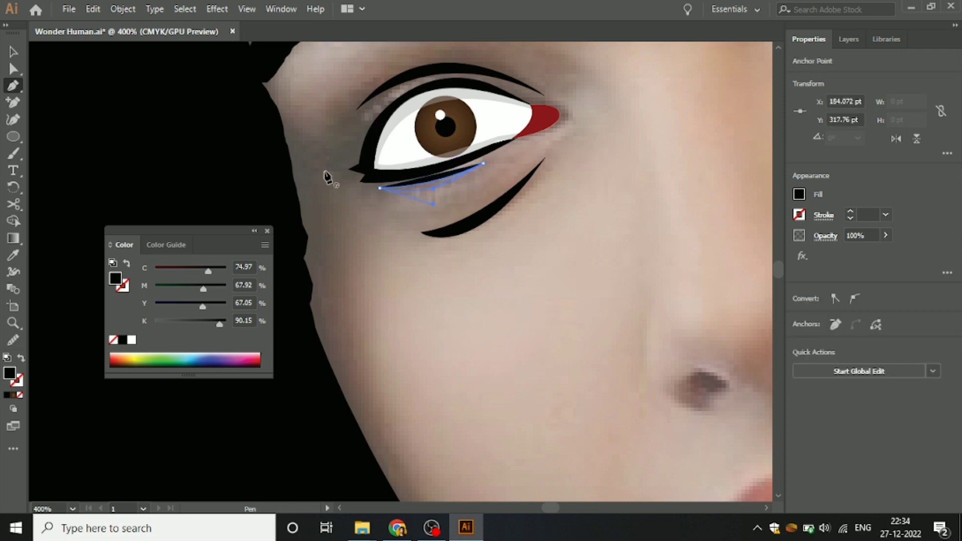
{"action": "key", "text": "v"}
{"action": "scroll", "coordinate": [293, 178], "scroll_direction": "down", "scroll_amount": 6}
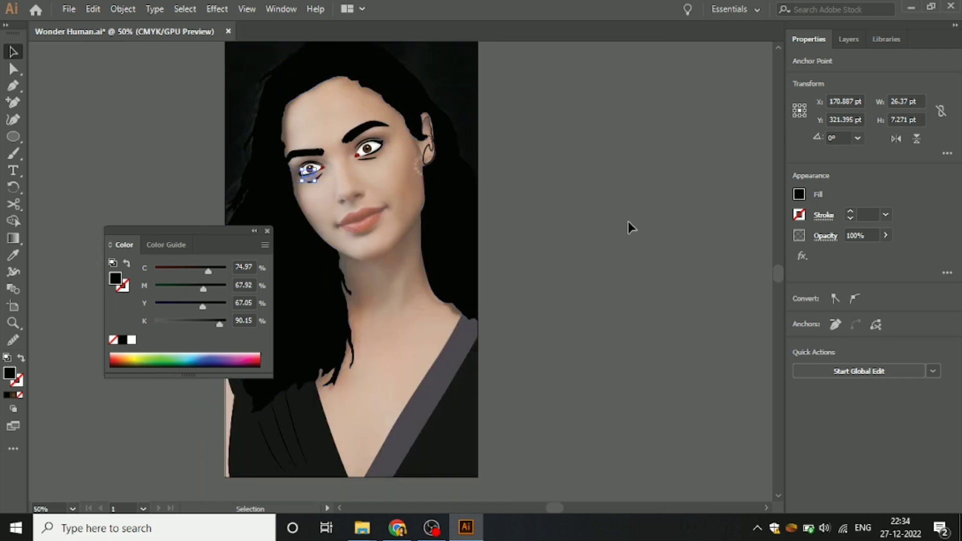
{"action": "left_click", "coordinate": [545, 215]}
{"action": "left_click_drag", "start_coordinate": [545, 215], "coordinate": [601, 221]}
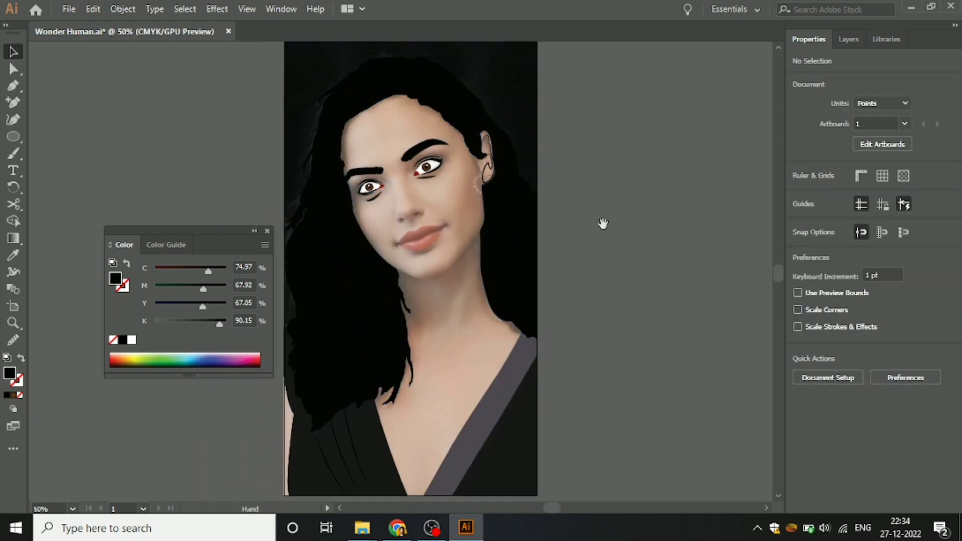
{"action": "left_click", "coordinate": [14, 88]}
{"action": "scroll", "coordinate": [438, 206], "scroll_direction": "up", "scroll_amount": 2}
{"action": "scroll", "coordinate": [438, 206], "scroll_direction": "up", "scroll_amount": 4}
{"action": "left_click_drag", "start_coordinate": [435, 315], "coordinate": [542, 372]}
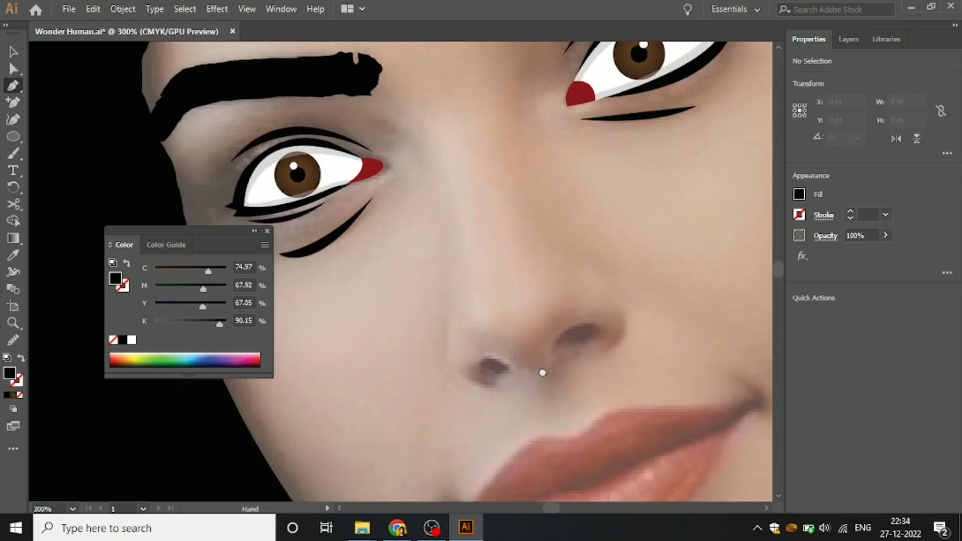
{"action": "scroll", "coordinate": [408, 185], "scroll_direction": "down", "scroll_amount": 2}
{"action": "scroll", "coordinate": [375, 150], "scroll_direction": "up", "scroll_amount": 2}
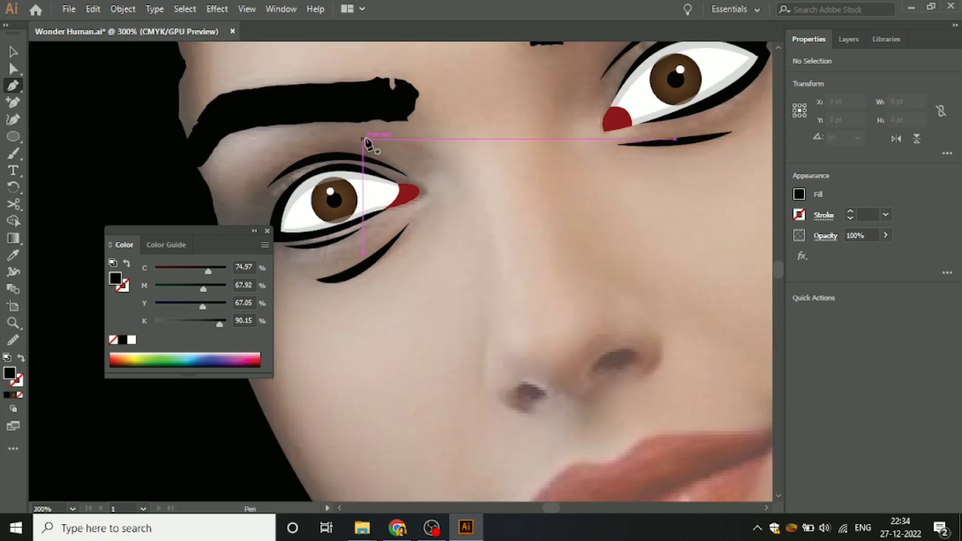
Pen-draw a line from the inner brow down the side of the nose to the nostril
{"action": "left_click", "coordinate": [370, 132]}
{"action": "mouse_move", "coordinate": [488, 238]}
{"action": "left_mouse_down"}
{"action": "mouse_move", "coordinate": [500, 357]}
{"action": "mouse_move", "coordinate": [503, 275]}
{"action": "left_mouse_up"}
{"action": "left_click", "coordinate": [488, 239]}
{"action": "left_click_drag", "start_coordinate": [483, 324], "coordinate": [521, 341]}
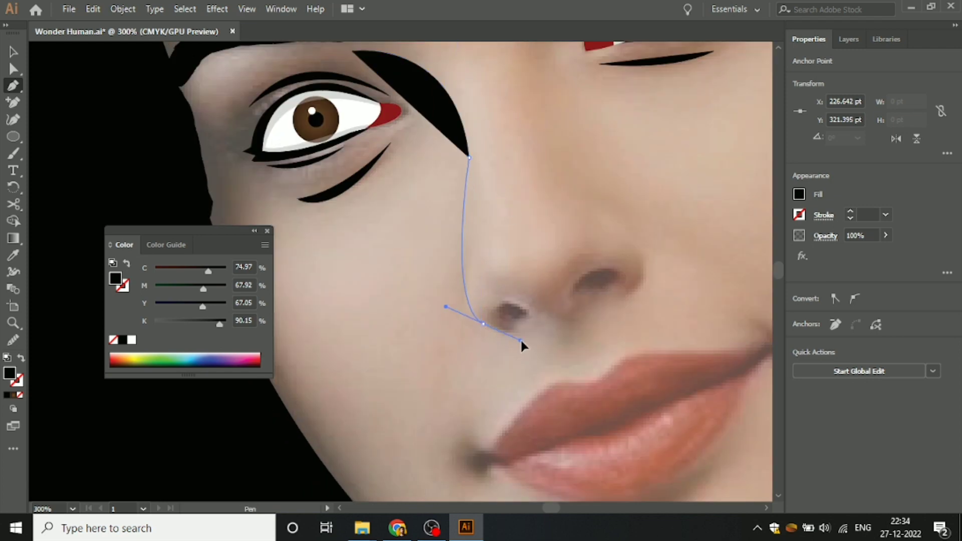
{"action": "left_click", "coordinate": [483, 324]}
{"action": "left_click", "coordinate": [13, 52]}
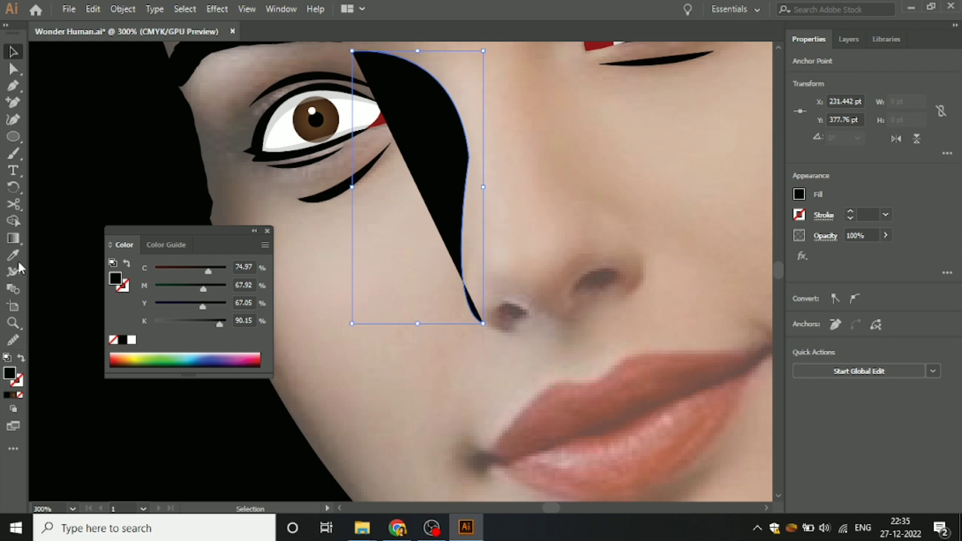
Give the nose line no fill, a 1 pt black stroke and Width Profile 1
{"action": "left_click", "coordinate": [20, 395]}
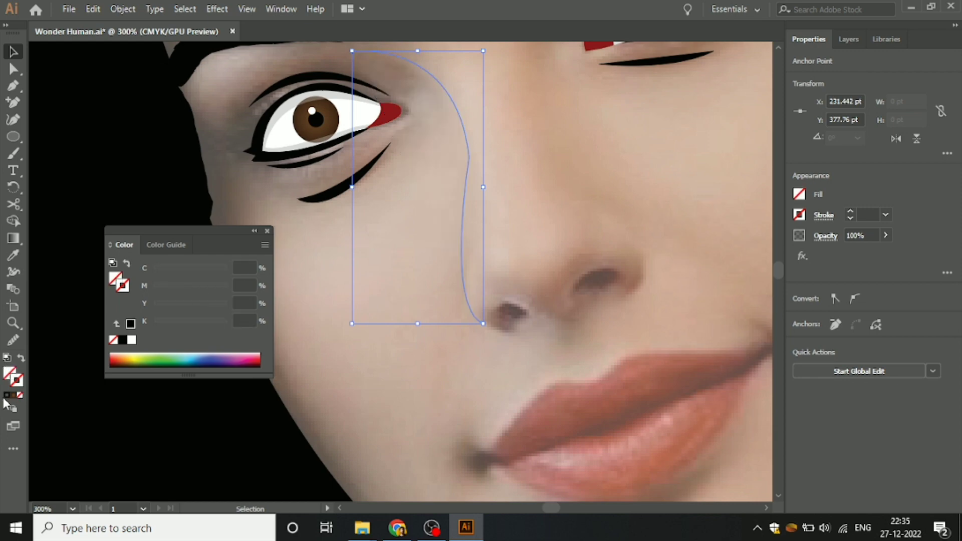
{"action": "left_click", "coordinate": [7, 396]}
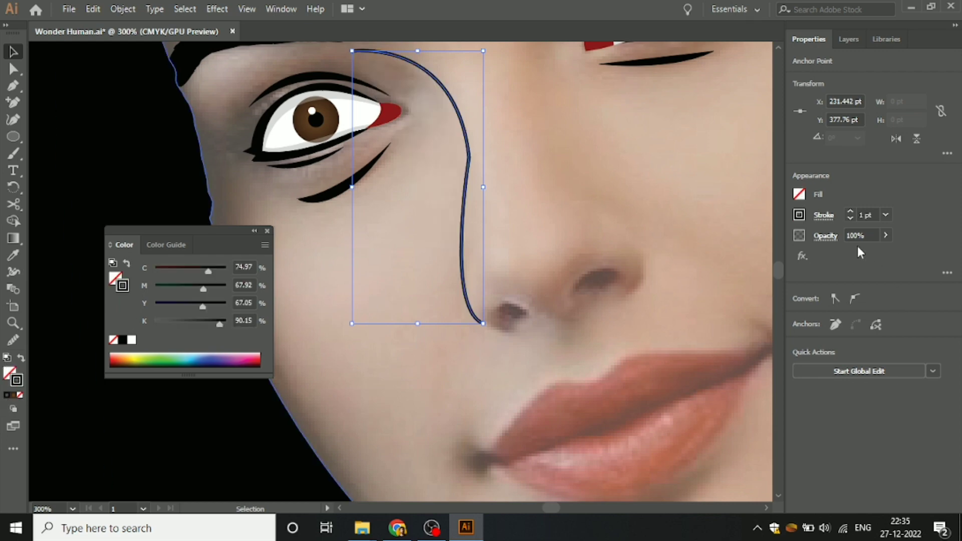
{"action": "left_click", "coordinate": [849, 212]}
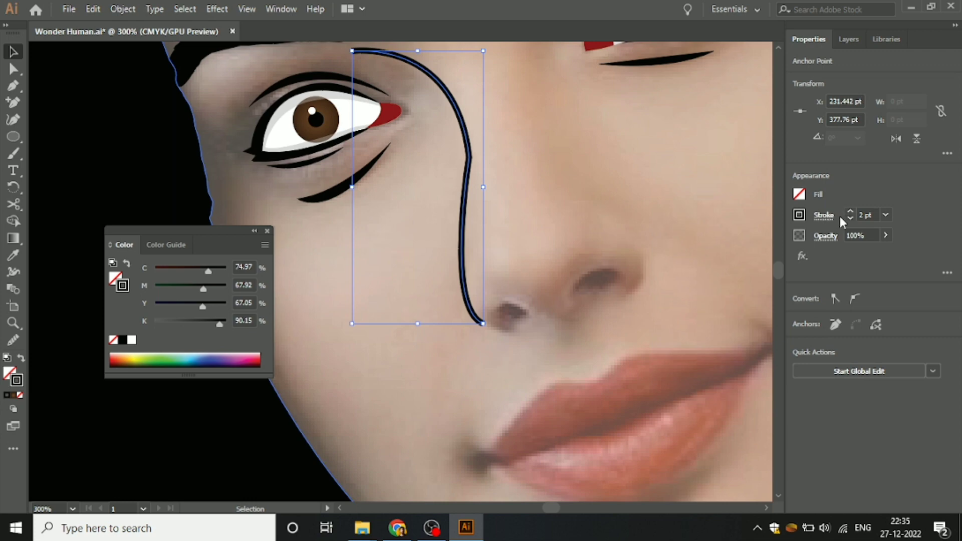
{"action": "left_click", "coordinate": [851, 219]}
{"action": "left_click", "coordinate": [788, 436]}
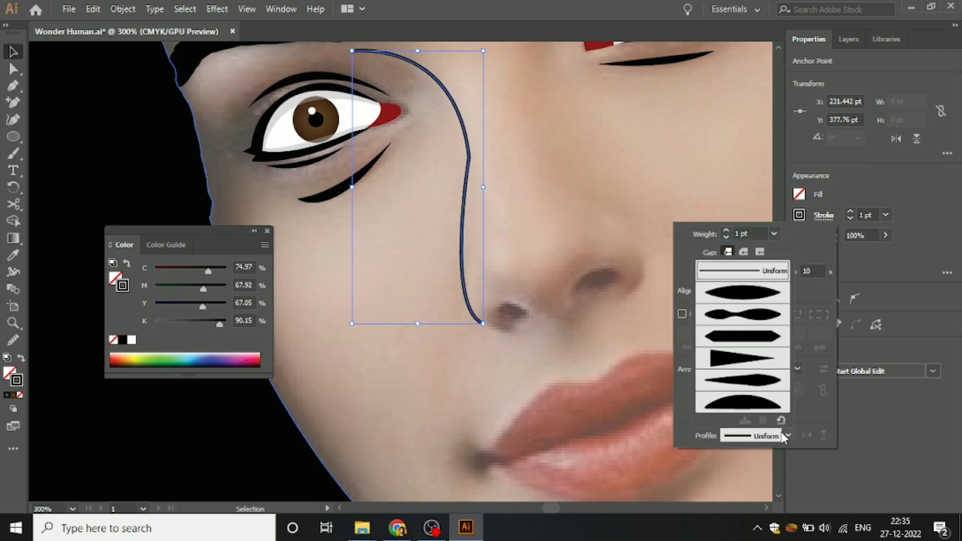
{"action": "left_click", "coordinate": [752, 298]}
Smooth the tapered nose line with the Smooth tool
{"action": "left_click", "coordinate": [20, 342]}
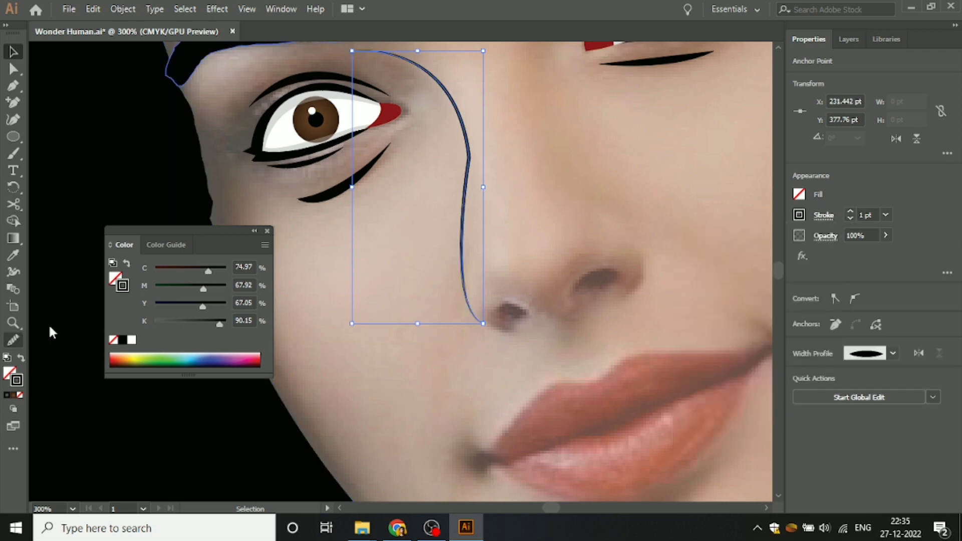
{"action": "left_click", "coordinate": [19, 343]}
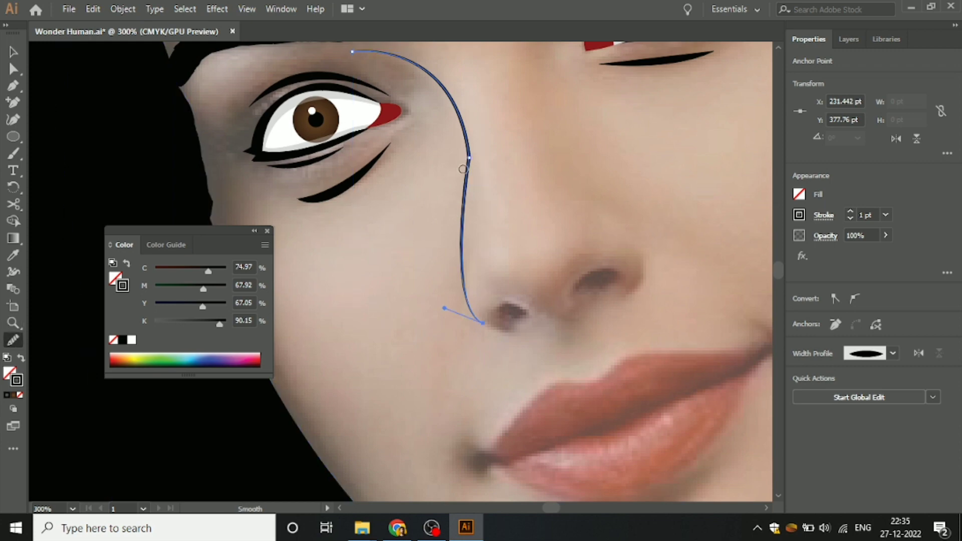
{"action": "key", "text": "v"}
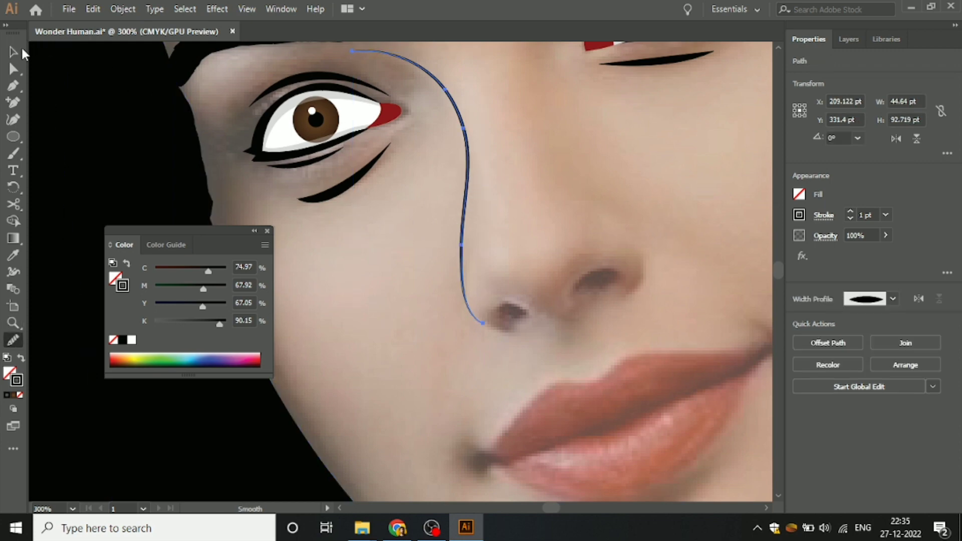
{"action": "left_click", "coordinate": [13, 85]}
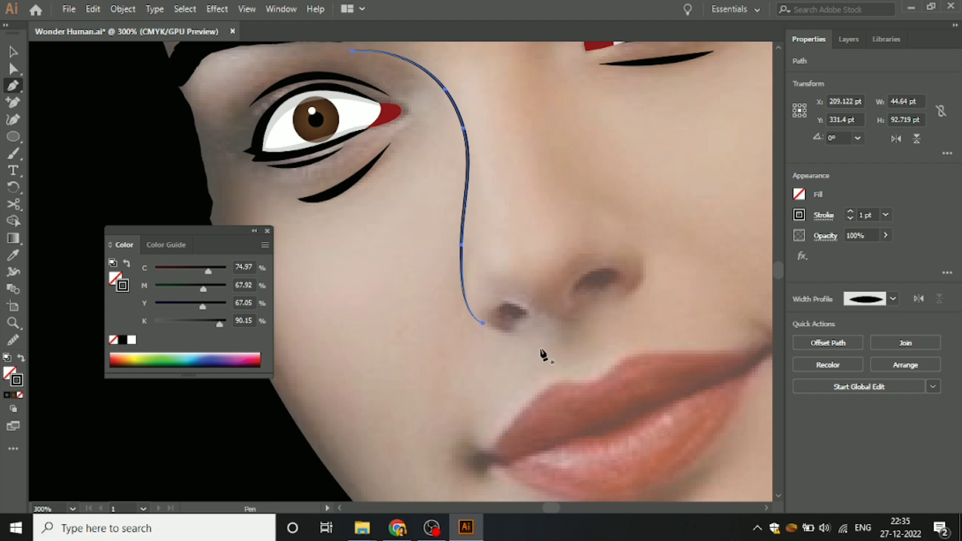
Outline the underside of the left nostril with curved and corner anchors, deleting one misplaced point
{"action": "scroll", "coordinate": [540, 345], "scroll_direction": "up", "scroll_amount": 1}
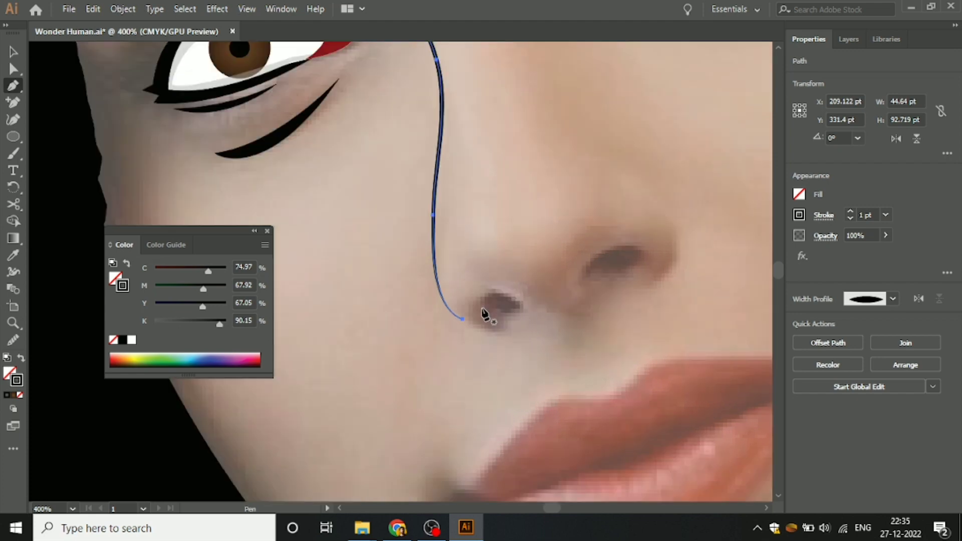
{"action": "mouse_move", "coordinate": [499, 331]}
{"action": "left_mouse_down"}
{"action": "mouse_move", "coordinate": [496, 291]}
{"action": "mouse_move", "coordinate": [535, 264]}
{"action": "left_mouse_up"}
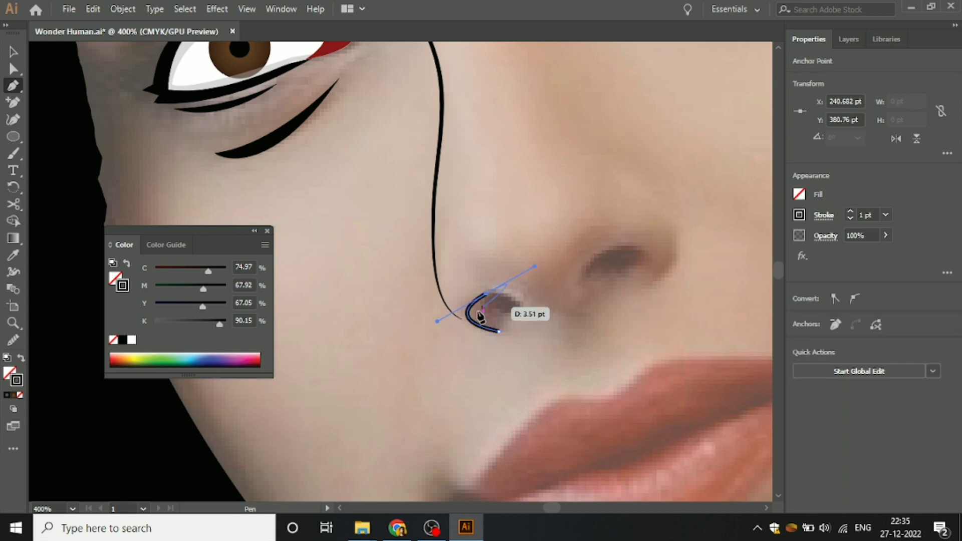
{"action": "left_click", "coordinate": [486, 294]}
{"action": "left_click_drag", "start_coordinate": [534, 313], "coordinate": [540, 340]}
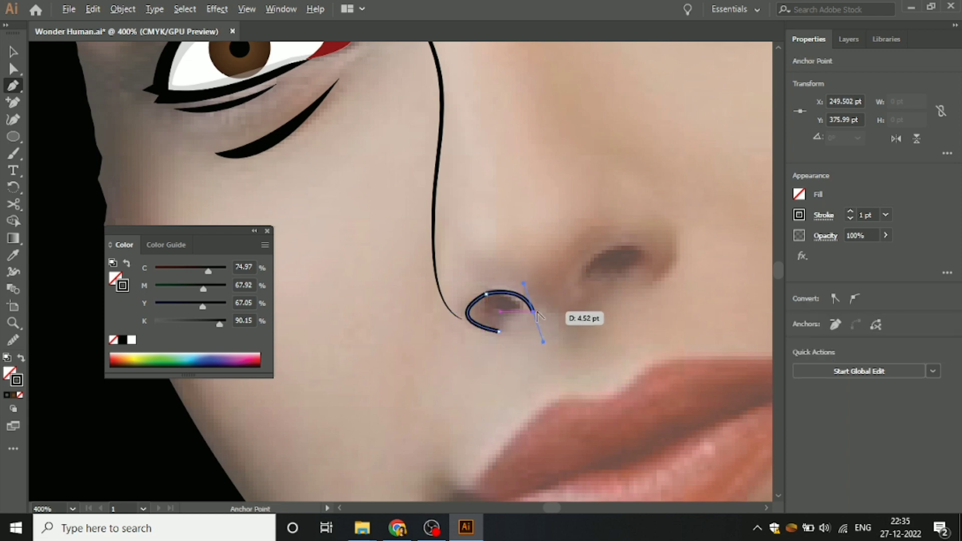
{"action": "left_click", "coordinate": [533, 313]}
{"action": "left_click_drag", "start_coordinate": [587, 285], "coordinate": [589, 220]}
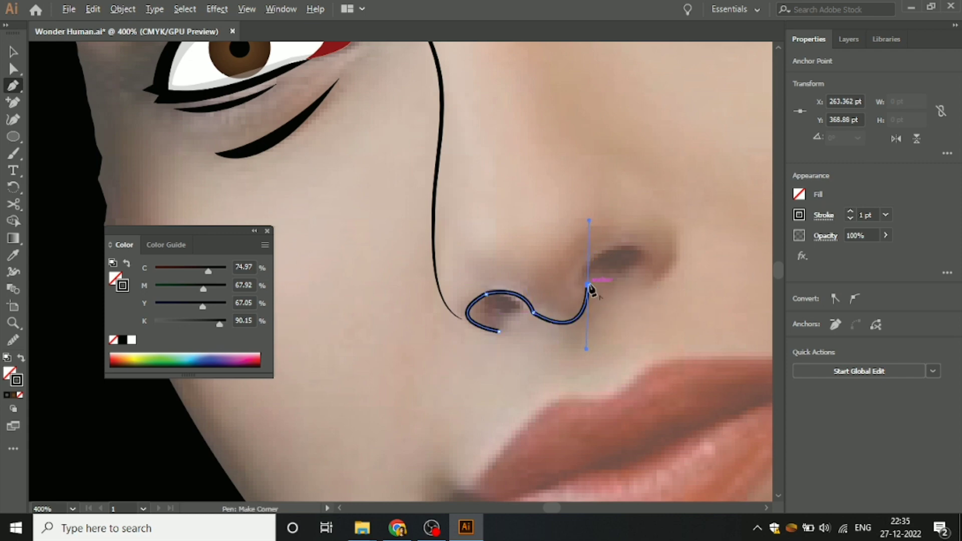
{"action": "left_click", "coordinate": [688, 278], "text": "ctrl"}
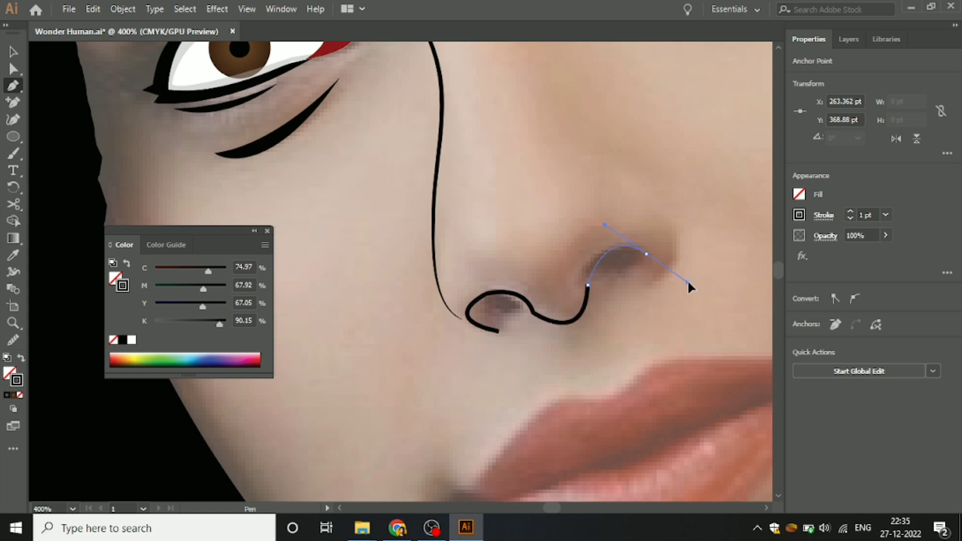
{"action": "key", "text": "Delete"}
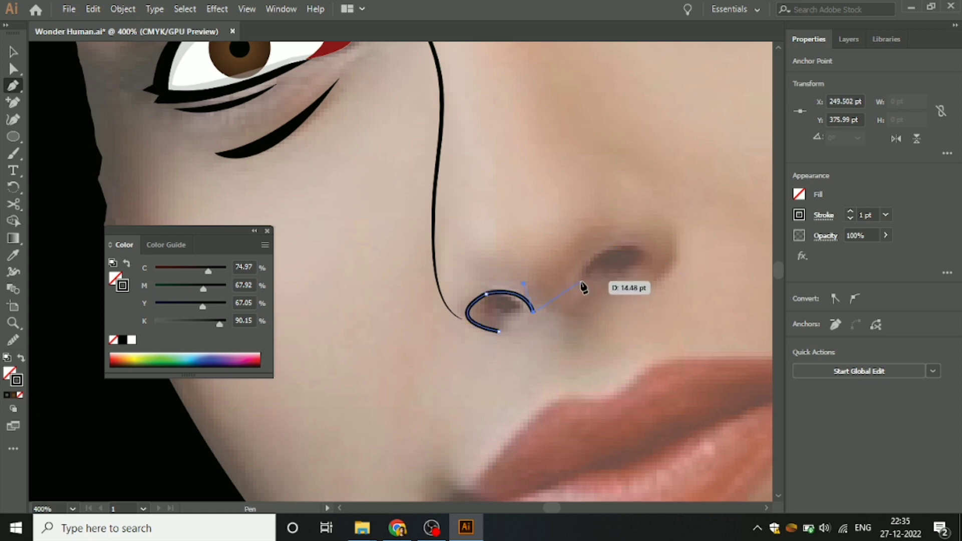
{"action": "left_click_drag", "start_coordinate": [581, 282], "coordinate": [560, 230]}
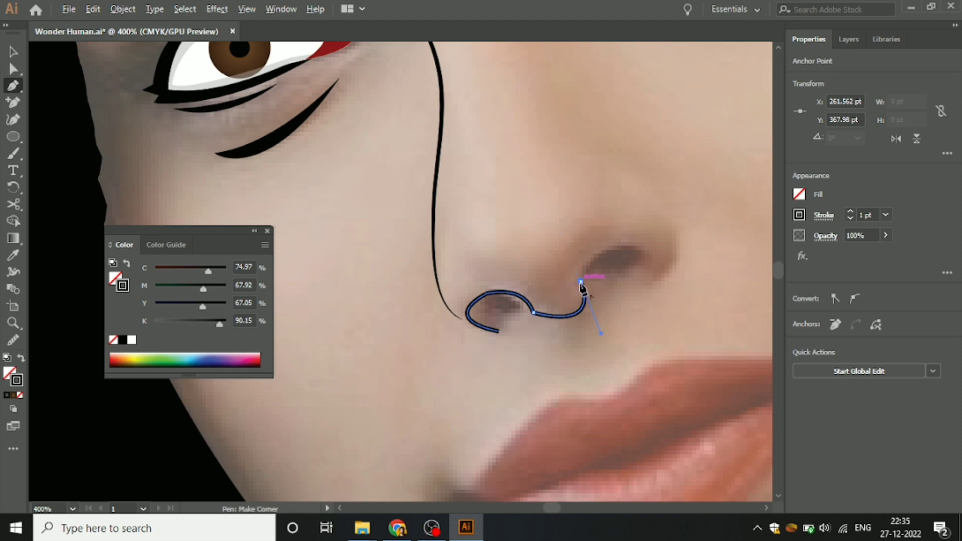
{"action": "left_click", "coordinate": [581, 283]}
Carry the outline around the right nostril and up the nose's right side, undoing one stray anchor
{"action": "left_click_drag", "start_coordinate": [642, 265], "coordinate": [636, 277]}
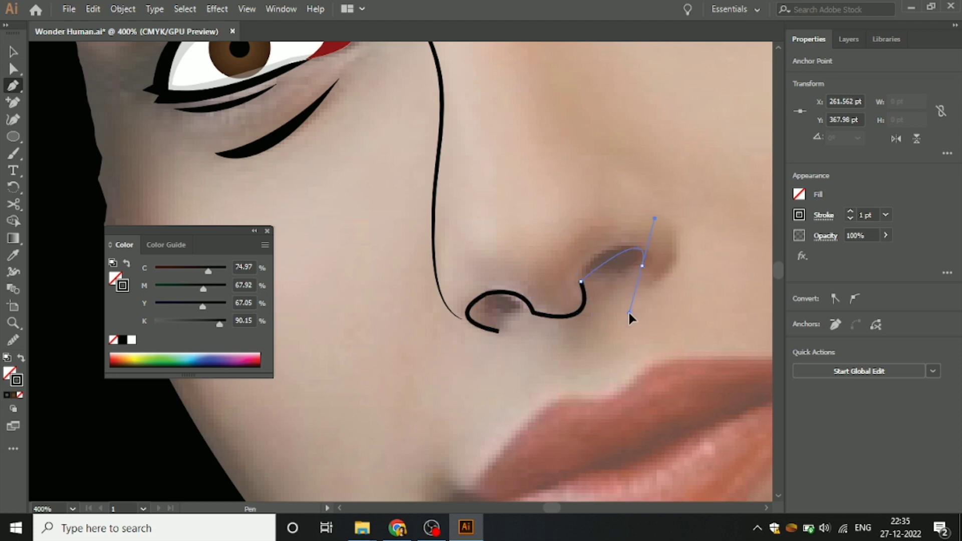
{"action": "mouse_move", "coordinate": [647, 311]}
{"action": "left_mouse_down"}
{"action": "mouse_move", "coordinate": [638, 246]}
{"action": "mouse_move", "coordinate": [651, 253]}
{"action": "mouse_move", "coordinate": [623, 246]}
{"action": "mouse_move", "coordinate": [638, 270]}
{"action": "mouse_move", "coordinate": [611, 296]}
{"action": "left_mouse_up"}
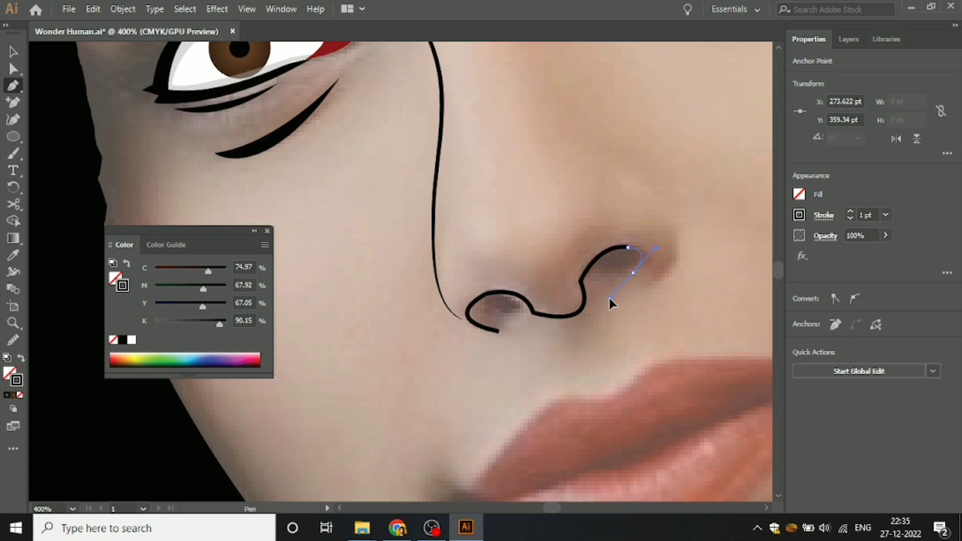
{"action": "mouse_move", "coordinate": [633, 272]}
{"action": "left_mouse_down"}
{"action": "mouse_move", "coordinate": [584, 328]}
{"action": "mouse_move", "coordinate": [617, 276]}
{"action": "left_mouse_up"}
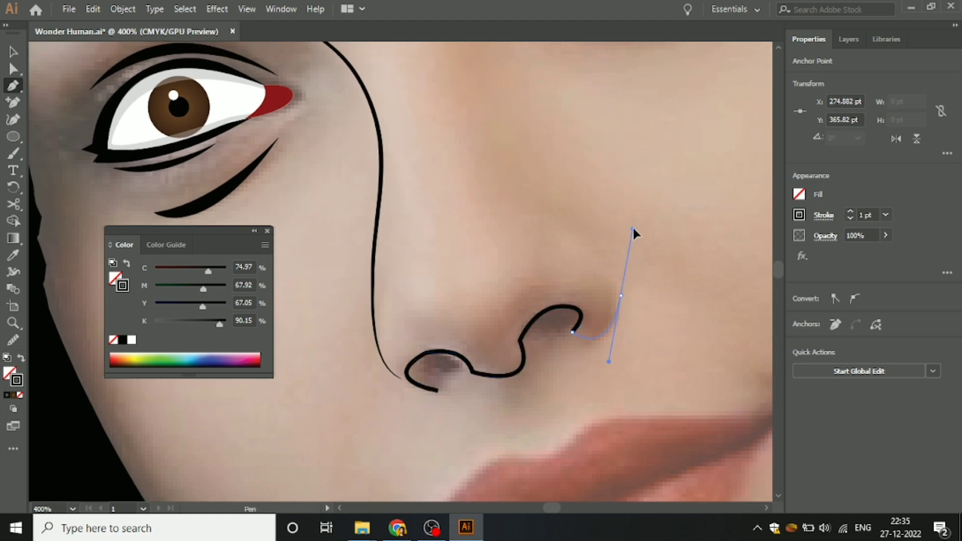
{"action": "mouse_move", "coordinate": [628, 231]}
{"action": "left_mouse_down"}
{"action": "mouse_move", "coordinate": [605, 273]}
{"action": "mouse_move", "coordinate": [585, 256]}
{"action": "left_mouse_up"}
{"action": "left_click_drag", "start_coordinate": [550, 191], "coordinate": [552, 161]}
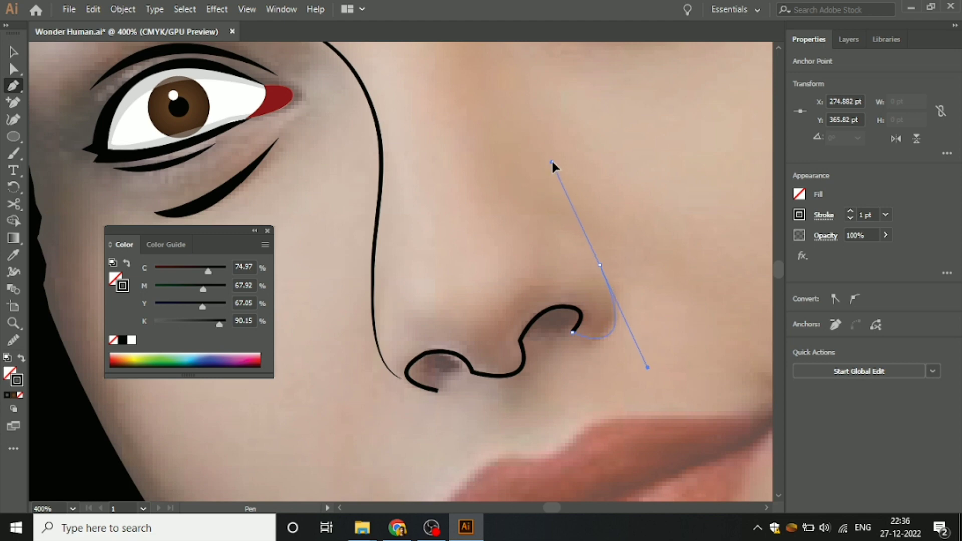
{"action": "key", "text": "ctrl+z"}
{"action": "left_click_drag", "start_coordinate": [594, 307], "coordinate": [618, 307]}
{"action": "left_click_drag", "start_coordinate": [615, 269], "coordinate": [616, 259]}
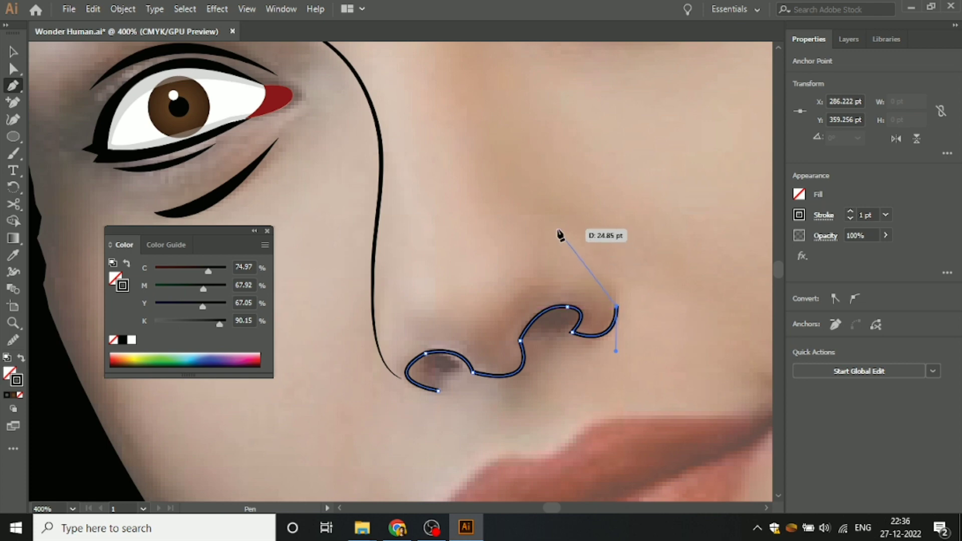
{"action": "mouse_move", "coordinate": [560, 218]}
{"action": "left_mouse_down"}
{"action": "mouse_move", "coordinate": [539, 216]}
{"action": "mouse_move", "coordinate": [495, 181]}
{"action": "left_mouse_up"}
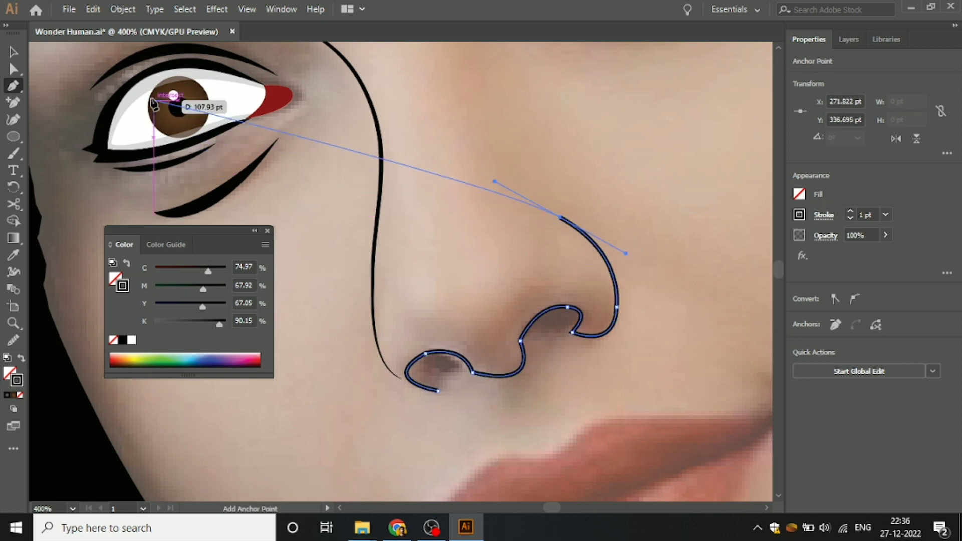
Give the nose stroke a tapered width profile in Stroke options
{"action": "left_click", "coordinate": [12, 54]}
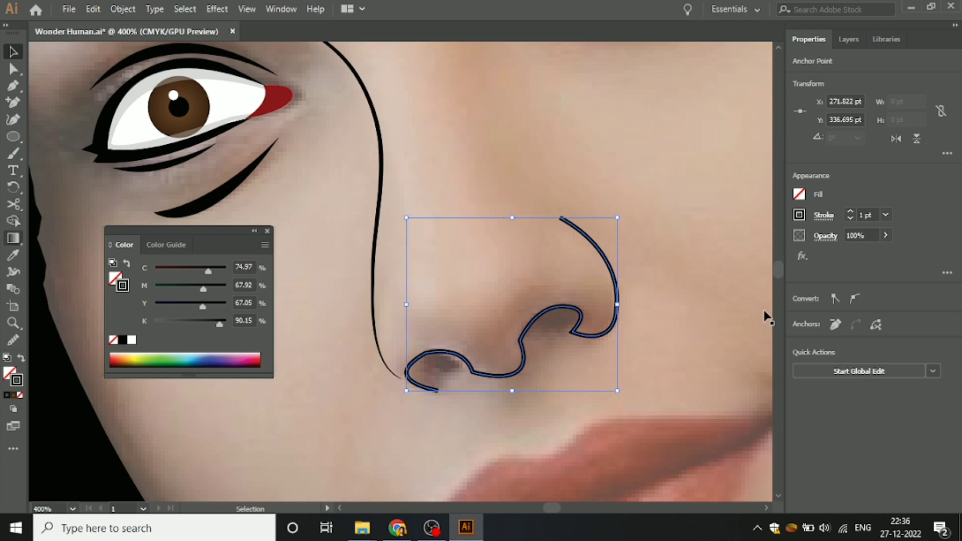
{"action": "left_click", "coordinate": [824, 215]}
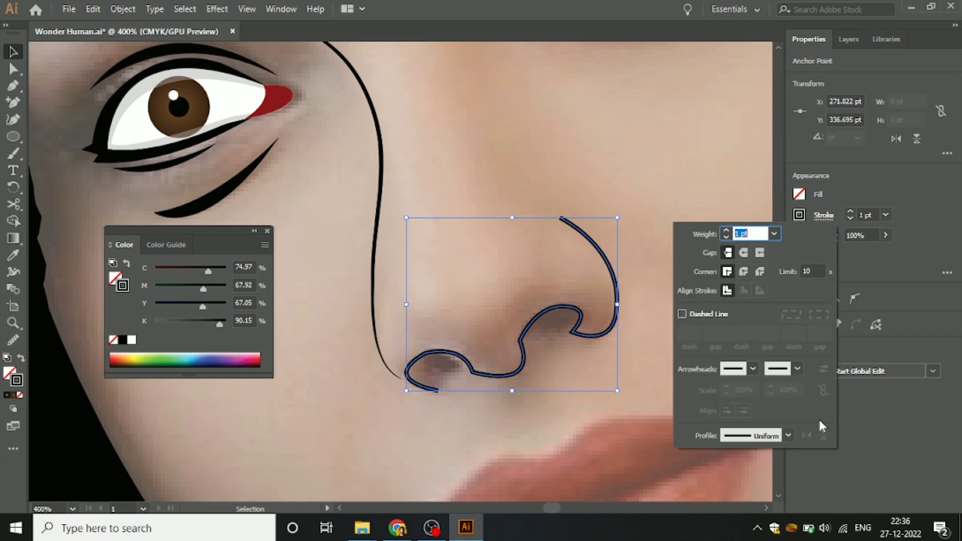
{"action": "left_click", "coordinate": [789, 436]}
{"action": "left_click", "coordinate": [760, 307]}
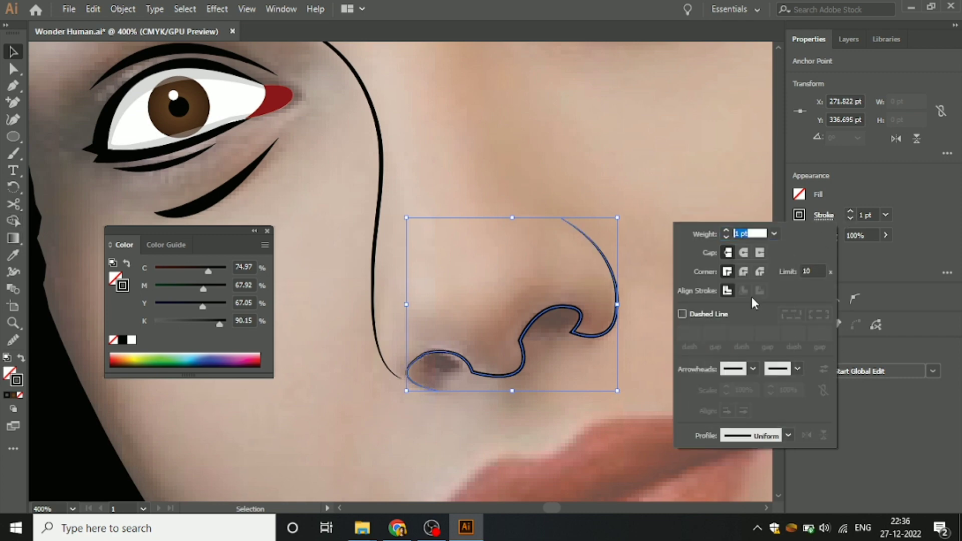
{"action": "left_click", "coordinate": [905, 454]}
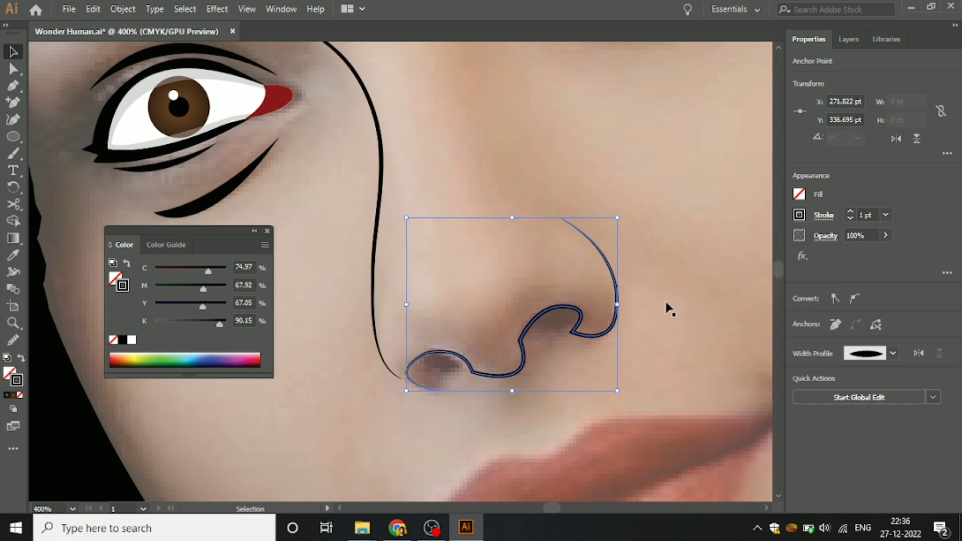
Reselect the nose outline and smooth its wavy curves around the nostrils and right side
{"action": "left_click", "coordinate": [649, 299]}
{"action": "scroll", "coordinate": [649, 299], "scroll_direction": "down", "scroll_amount": 3}
{"action": "scroll", "coordinate": [650, 299], "scroll_direction": "down", "scroll_amount": 2}
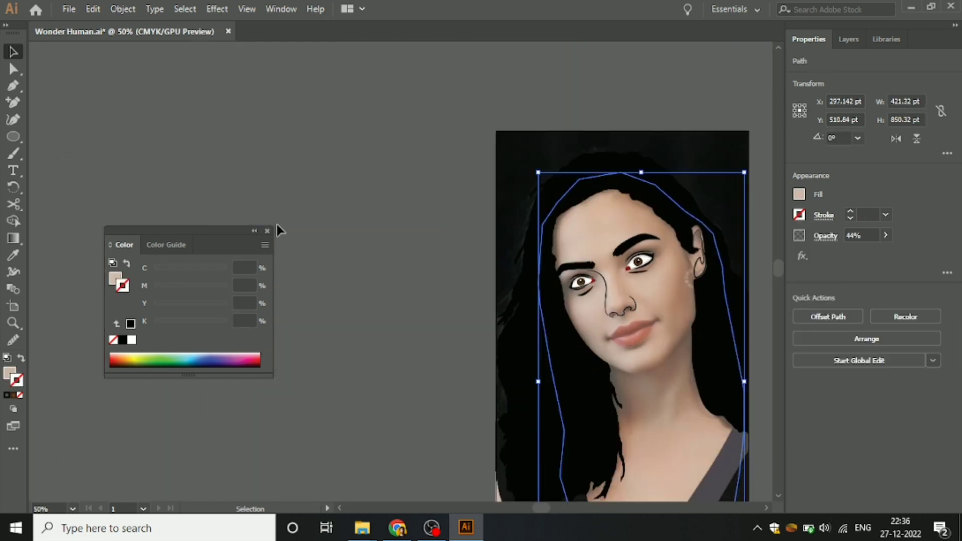
{"action": "left_click", "coordinate": [455, 278]}
{"action": "scroll", "coordinate": [644, 316], "scroll_direction": "up", "scroll_amount": 2}
{"action": "scroll", "coordinate": [601, 305], "scroll_direction": "up", "scroll_amount": 3}
{"action": "left_click", "coordinate": [568, 293]}
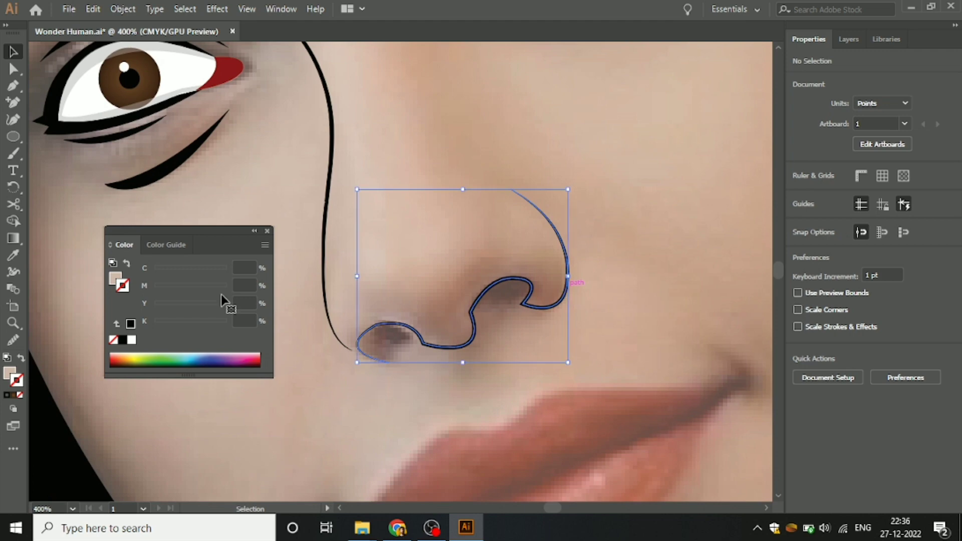
{"action": "left_click", "coordinate": [19, 340]}
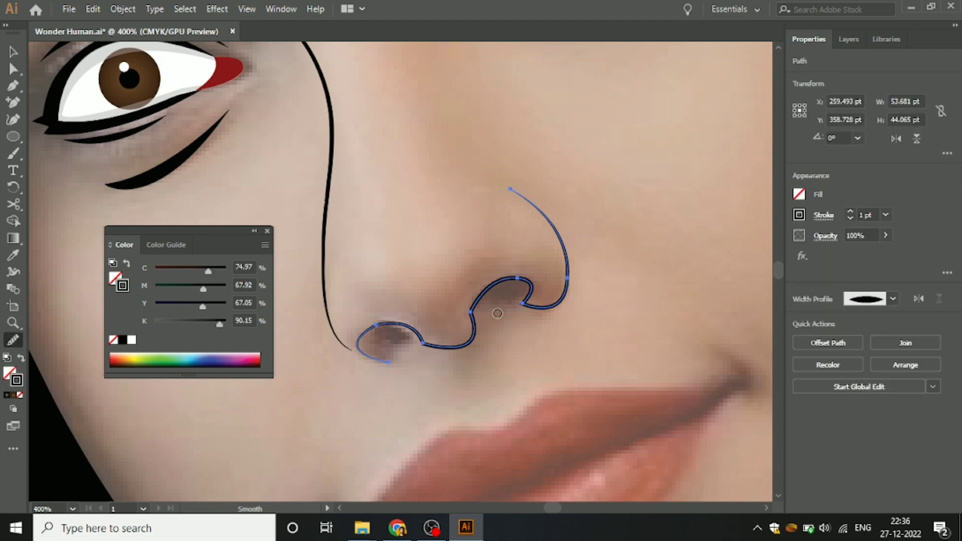
{"action": "left_click_drag", "start_coordinate": [549, 305], "coordinate": [573, 278]}
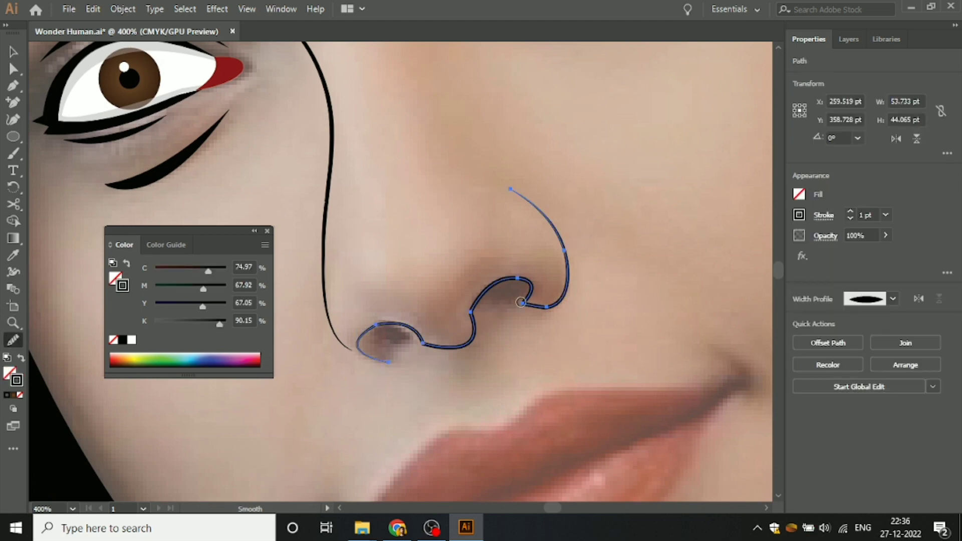
{"action": "left_click_drag", "start_coordinate": [521, 302], "coordinate": [541, 309]}
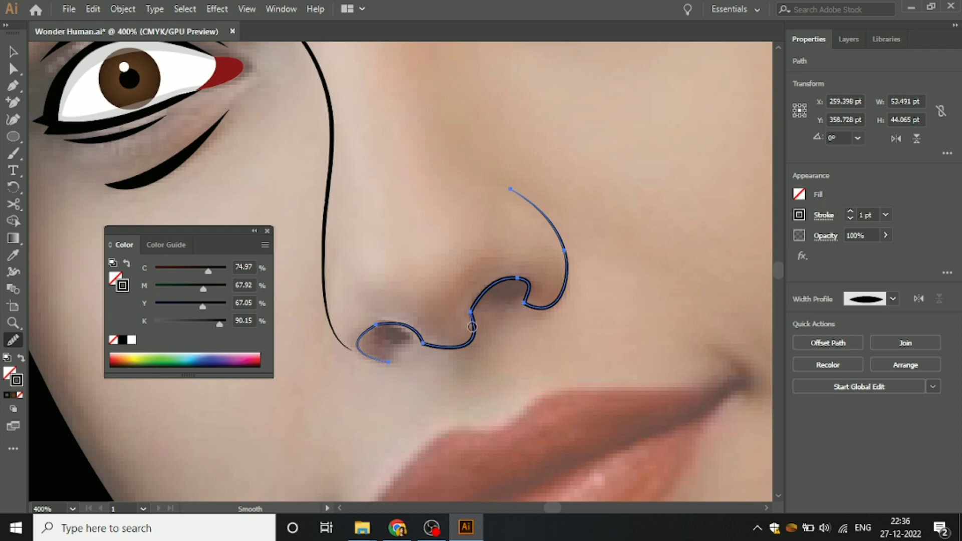
{"action": "left_click_drag", "start_coordinate": [472, 326], "coordinate": [433, 344]}
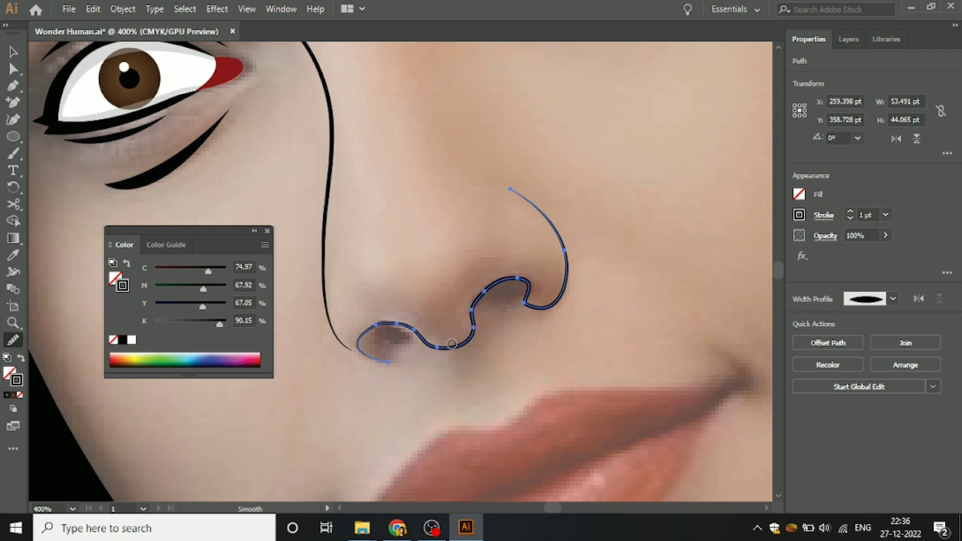
{"action": "left_click_drag", "start_coordinate": [505, 282], "coordinate": [534, 282]}
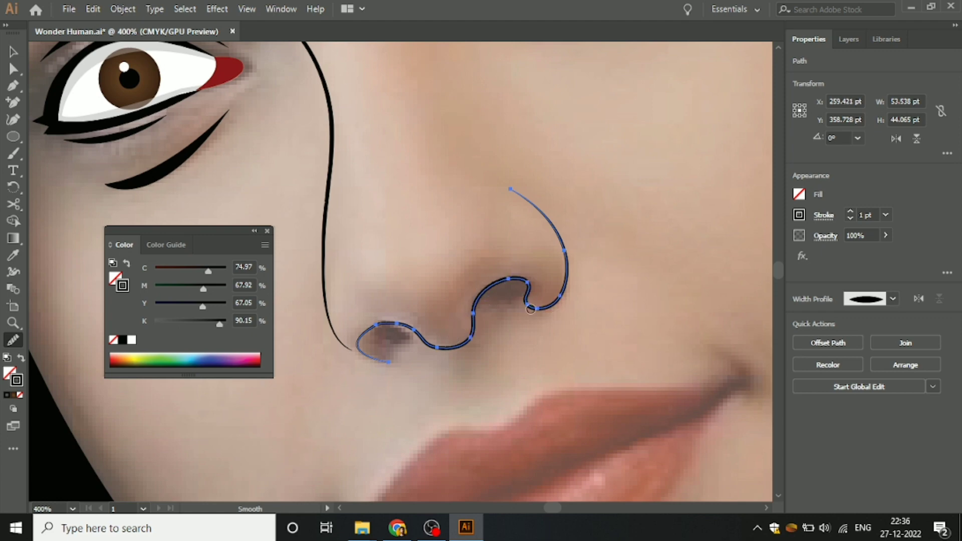
Deselect the nose and reframe the view on the lower face and chin
{"action": "key", "text": "v"}
{"action": "key", "text": "ctrl+1"}
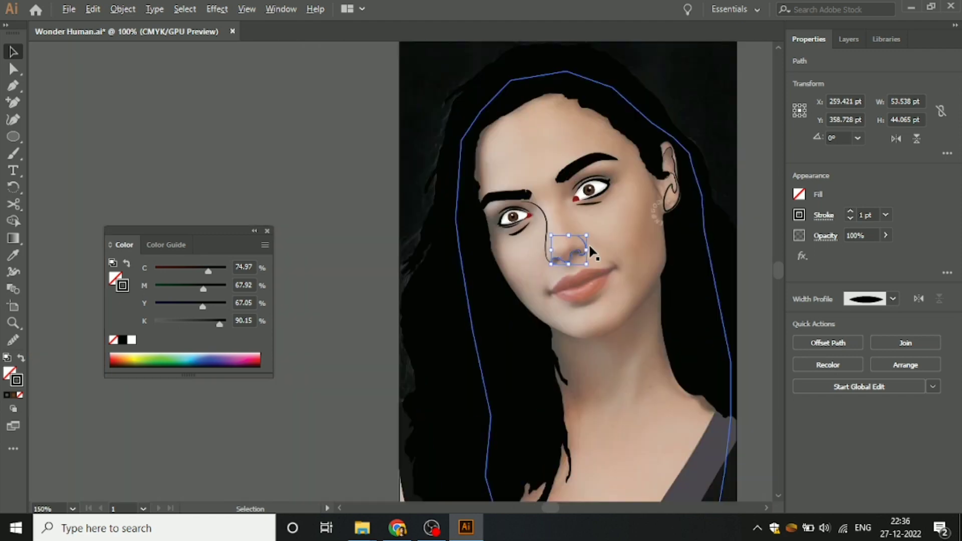
{"action": "key", "text": "ctrl+minus"}
{"action": "left_click", "coordinate": [396, 219]}
{"action": "key", "text": "ctrl+plus"}
{"action": "key", "text": "ctrl+plus"}
{"action": "key", "text": "ctrl+plus"}
{"action": "mouse_move", "coordinate": [473, 232]}
{"action": "left_mouse_down"}
{"action": "mouse_move", "coordinate": [415, 206]}
{"action": "mouse_move", "coordinate": [496, 320]}
{"action": "mouse_move", "coordinate": [537, 209]}
{"action": "mouse_move", "coordinate": [560, 202]}
{"action": "mouse_move", "coordinate": [554, 226]}
{"action": "mouse_move", "coordinate": [575, 200]}
{"action": "left_mouse_up"}
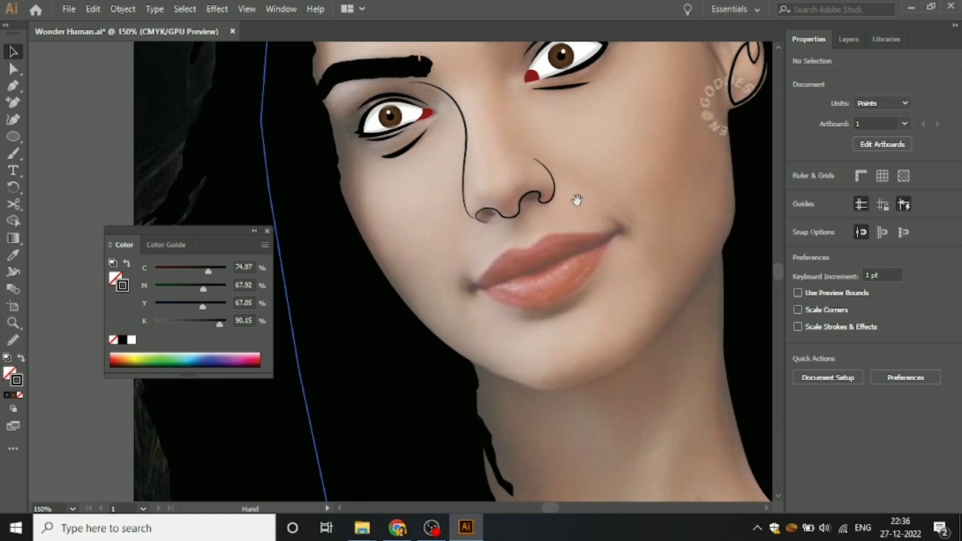
{"action": "left_click", "coordinate": [6, 89]}
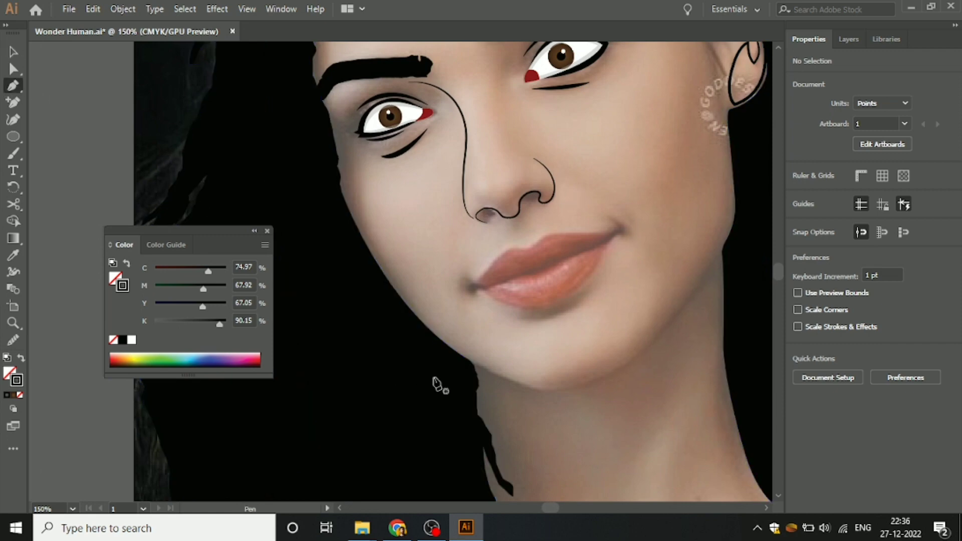
Start the jawline path left of the chin and curve it under the chin
{"action": "left_click", "coordinate": [448, 353]}
{"action": "scroll", "coordinate": [536, 393], "scroll_direction": "up", "scroll_amount": 1}
{"action": "left_click", "coordinate": [535, 389]}
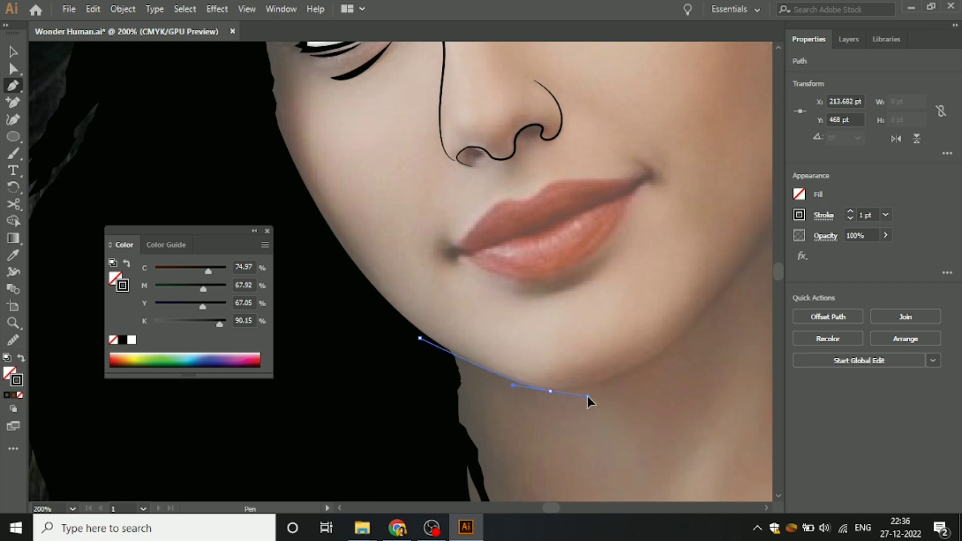
{"action": "left_click_drag", "start_coordinate": [592, 392], "coordinate": [588, 397]}
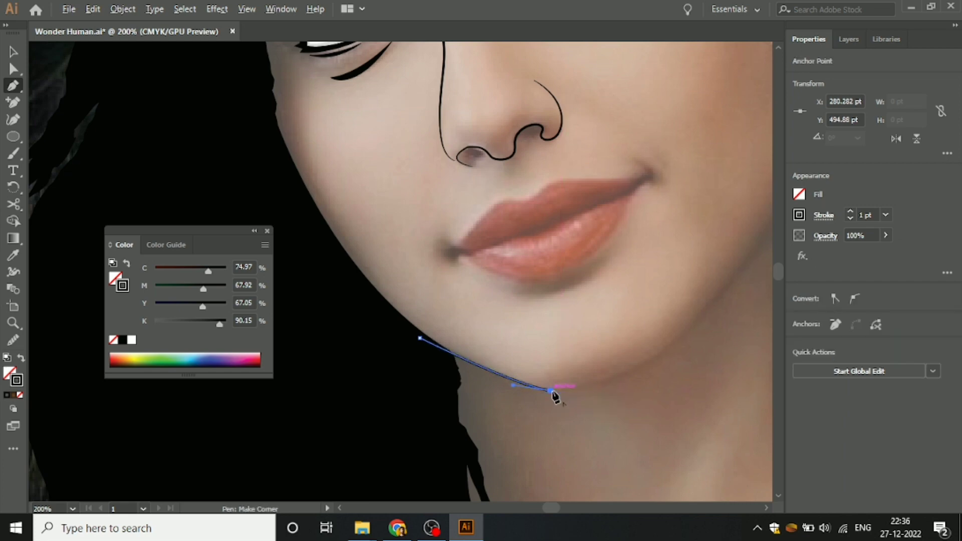
{"action": "scroll", "coordinate": [556, 397], "scroll_direction": "down", "scroll_amount": 1}
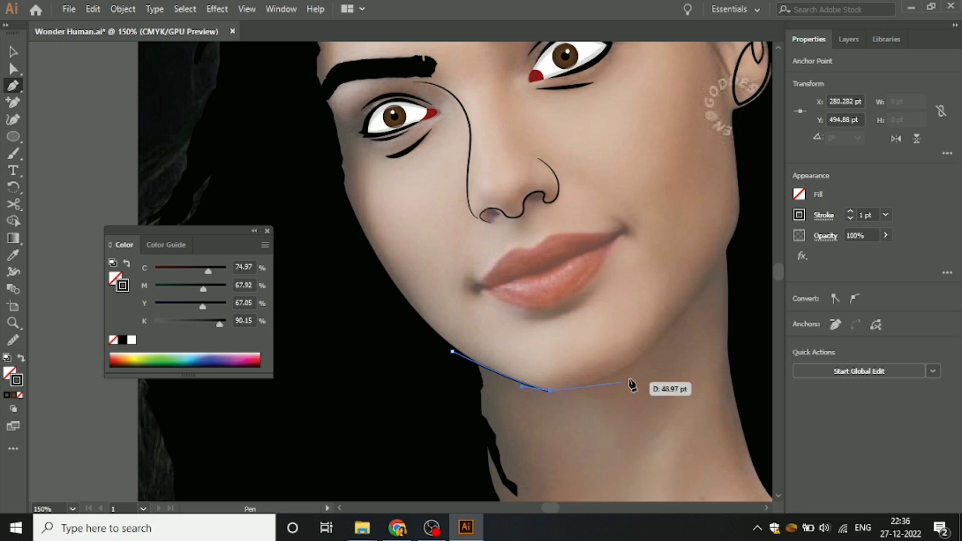
{"action": "left_click_drag", "start_coordinate": [660, 350], "coordinate": [648, 314]}
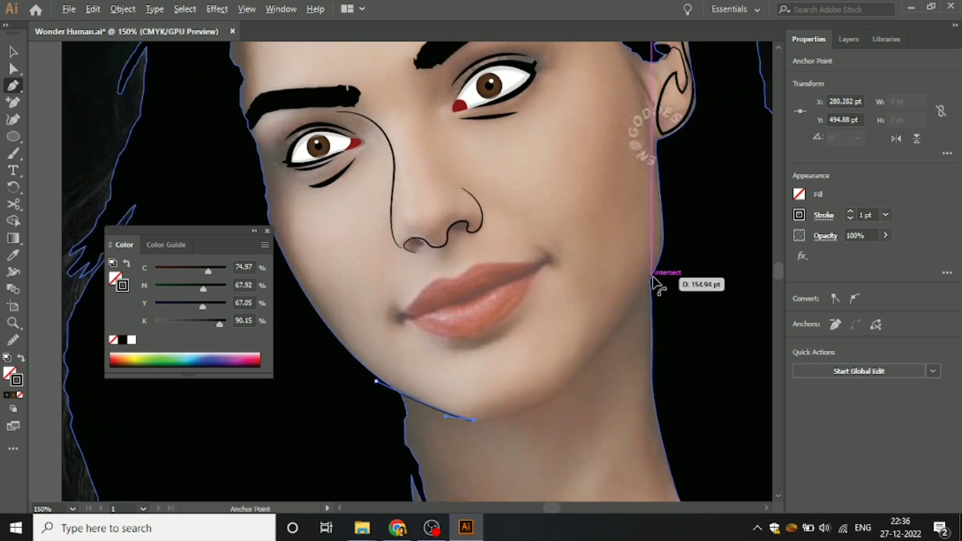
{"action": "scroll", "coordinate": [659, 286], "scroll_direction": "down", "scroll_amount": 1}
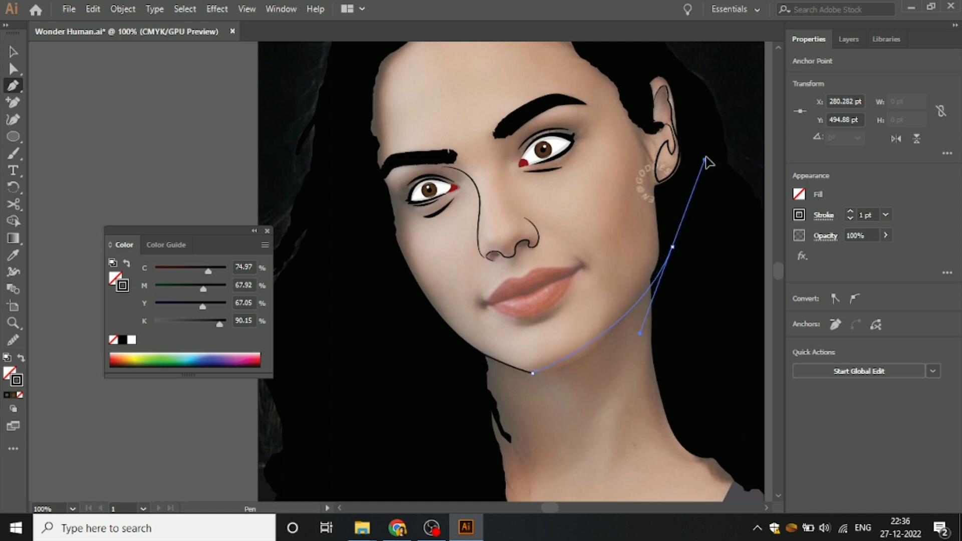
{"action": "key", "text": "ctrl"}
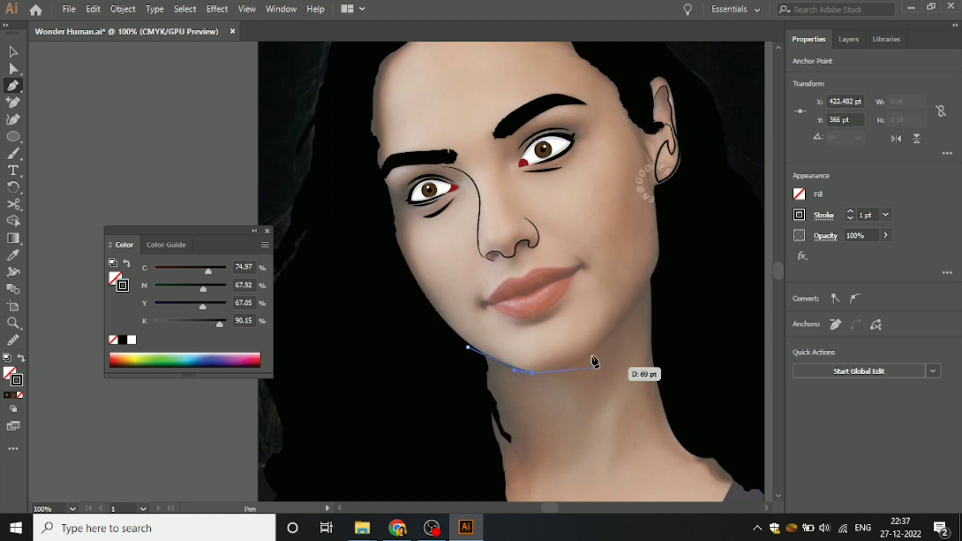
{"action": "scroll", "coordinate": [594, 360], "scroll_direction": "up", "scroll_amount": 3}
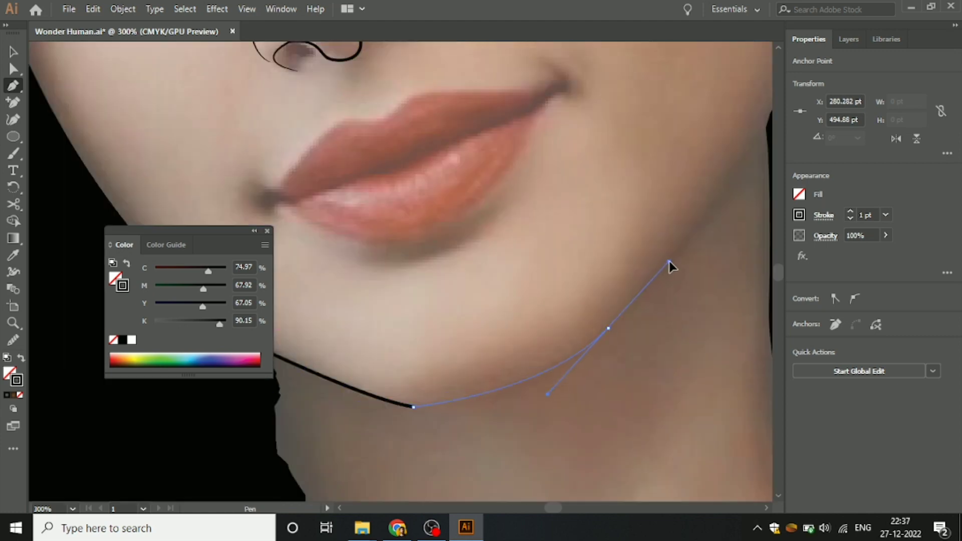
Extend the jawline up toward the ear along the right cheek
{"action": "left_click_drag", "start_coordinate": [678, 245], "coordinate": [686, 251]}
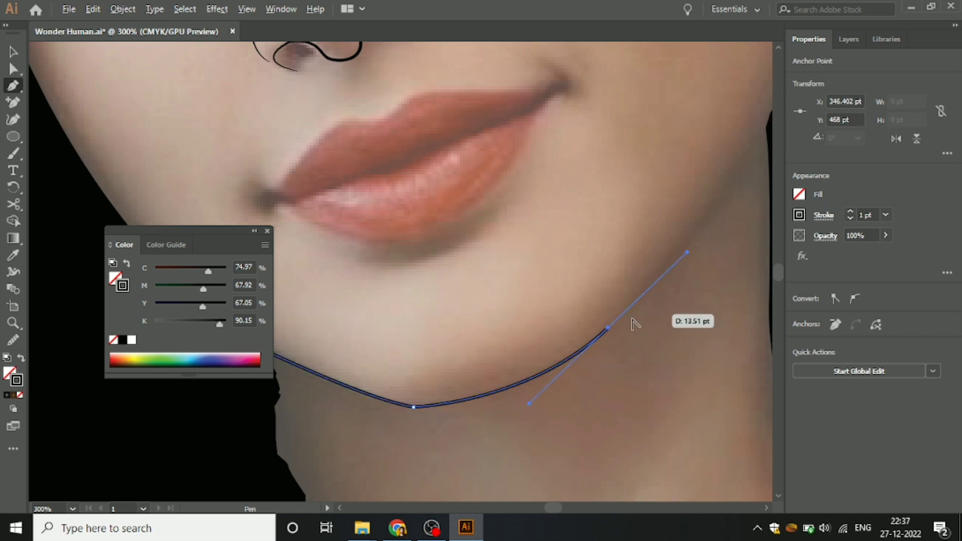
{"action": "left_click", "coordinate": [608, 328]}
{"action": "scroll", "coordinate": [622, 333], "scroll_direction": "down", "scroll_amount": 4}
{"action": "scroll", "coordinate": [626, 346], "scroll_direction": "up", "scroll_amount": 2}
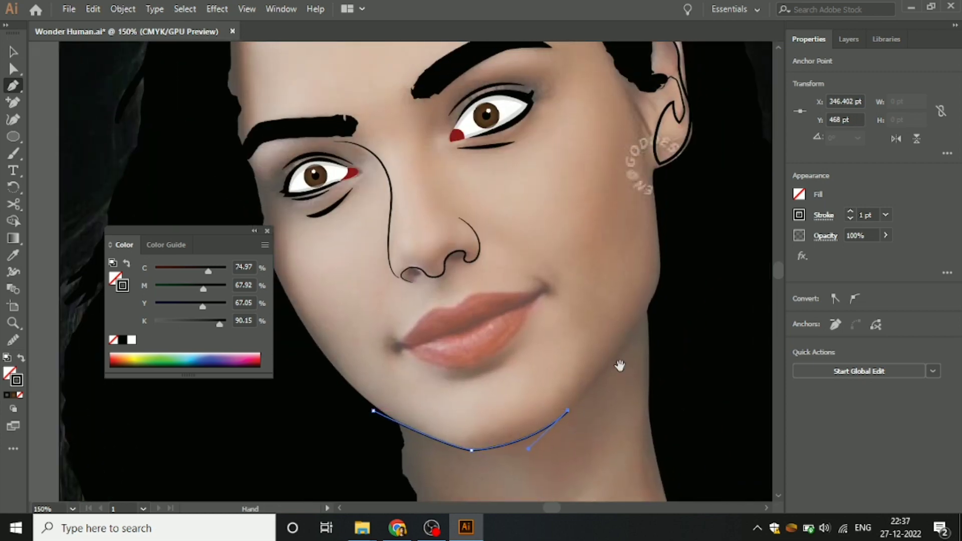
{"action": "left_click_drag", "start_coordinate": [672, 270], "coordinate": [694, 213]}
{"action": "left_click", "coordinate": [670, 271]}
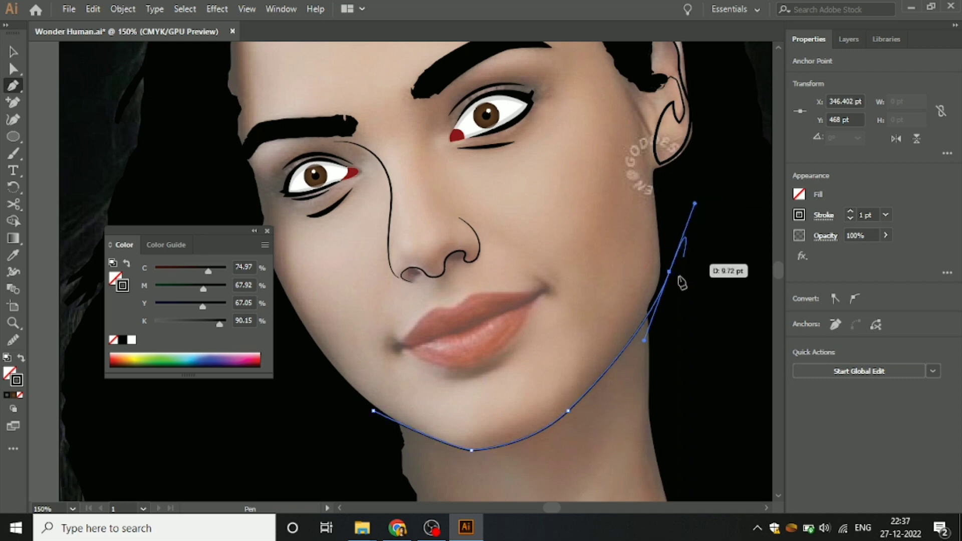
Make the jawline a 2 pt stroke with the tapered ellipse width profile
{"action": "left_click", "coordinate": [10, 54]}
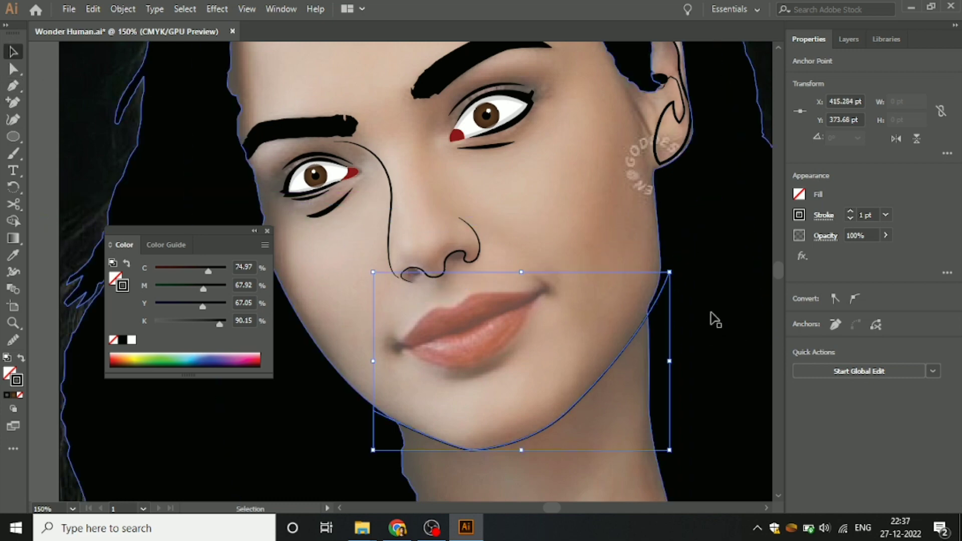
{"action": "left_click", "coordinate": [850, 212]}
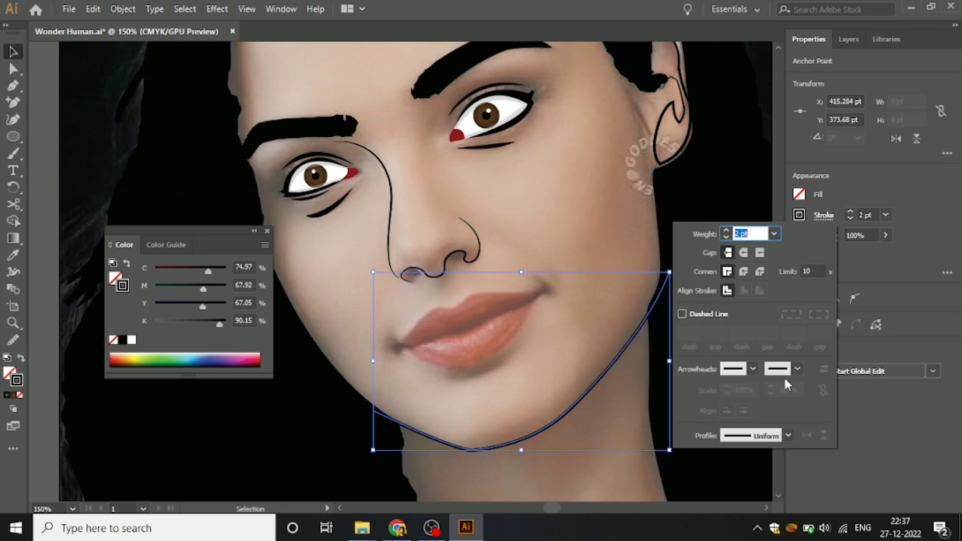
{"action": "left_click", "coordinate": [788, 434]}
{"action": "left_click", "coordinate": [751, 295]}
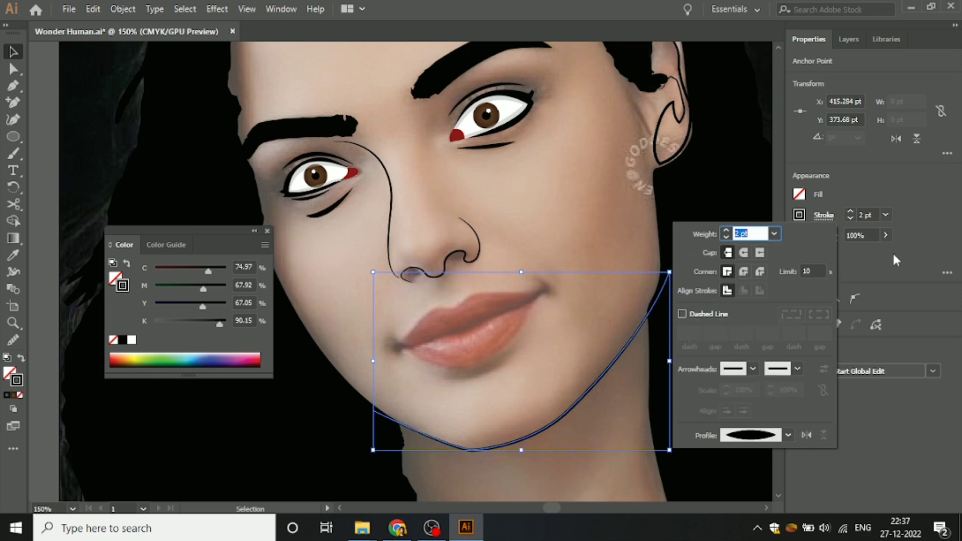
{"action": "left_click", "coordinate": [894, 256]}
Smooth the jawline curve, then zoom out to fit the artboard
{"action": "left_click", "coordinate": [13, 340]}
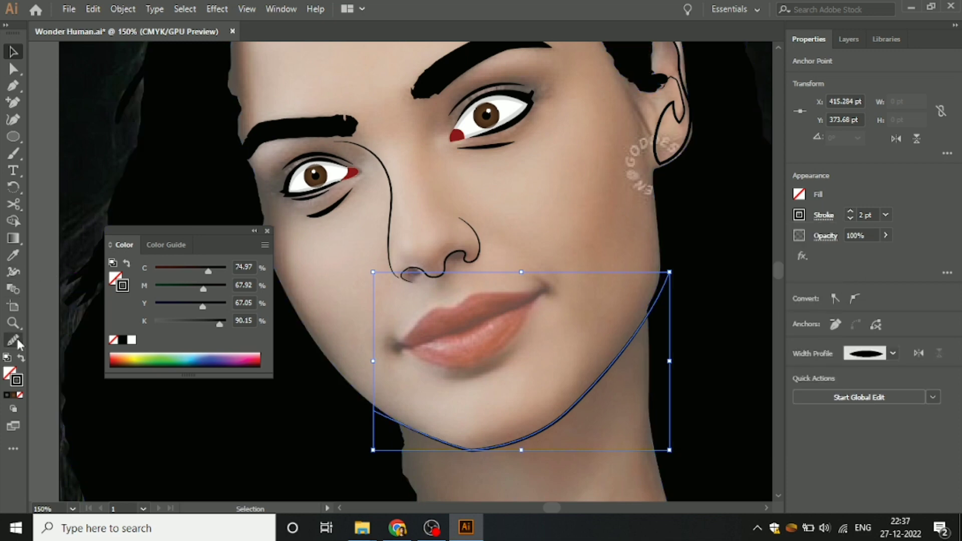
{"action": "left_click_drag", "start_coordinate": [534, 404], "coordinate": [496, 338]}
{"action": "left_click_drag", "start_coordinate": [446, 361], "coordinate": [555, 322]}
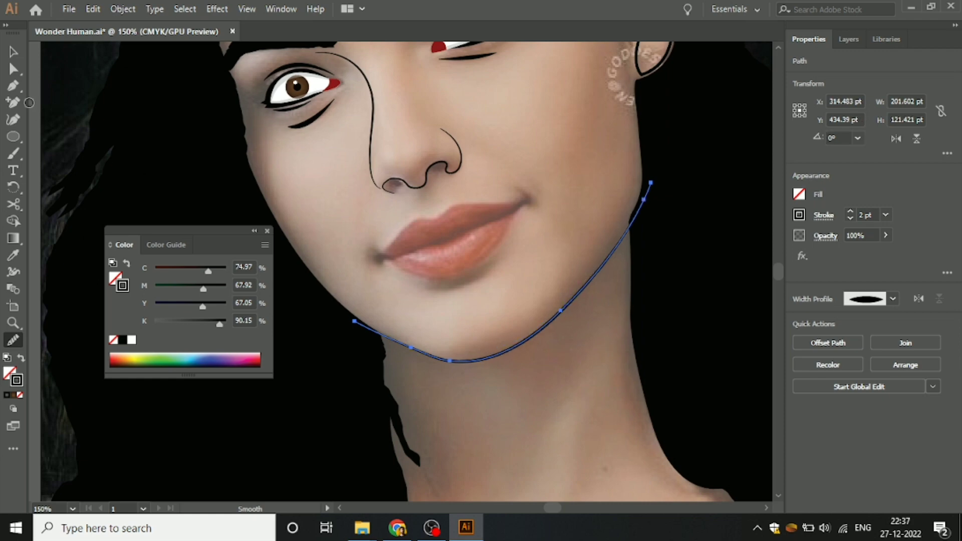
{"action": "left_click", "coordinate": [20, 46]}
{"action": "key", "text": "ctrl+minus"}
{"action": "key", "text": "ctrl+minus"}
{"action": "key", "text": "ctrl+minus"}
{"action": "key", "text": "ctrl+minus"}
{"action": "left_click", "coordinate": [521, 208]}
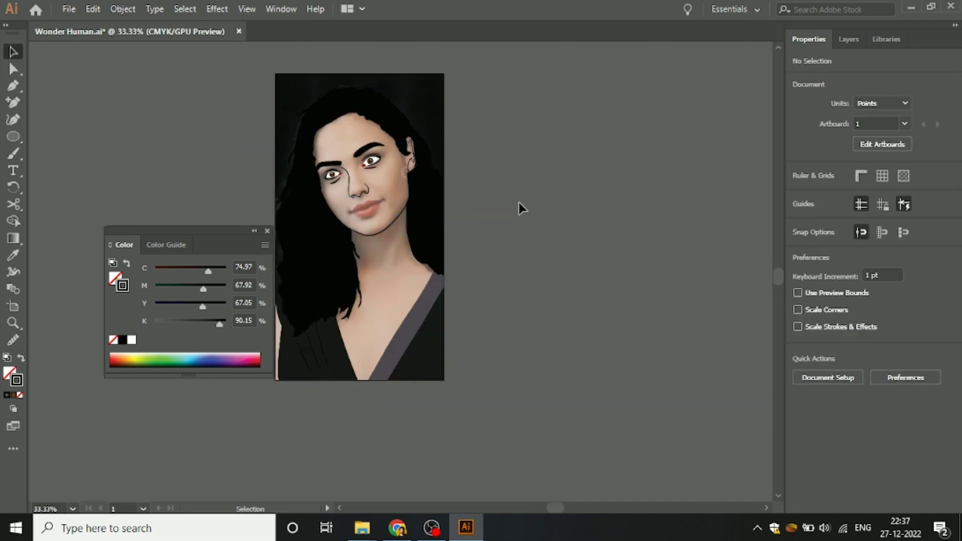
{"action": "scroll", "coordinate": [571, 213], "scroll_direction": "left", "scroll_amount": 3}
{"action": "scroll", "coordinate": [623, 217], "scroll_direction": "up", "scroll_amount": 2}
{"action": "scroll", "coordinate": [631, 208], "scroll_direction": "up", "scroll_amount": 1}
{"action": "scroll", "coordinate": [631, 208], "scroll_direction": "left", "scroll_amount": 2}
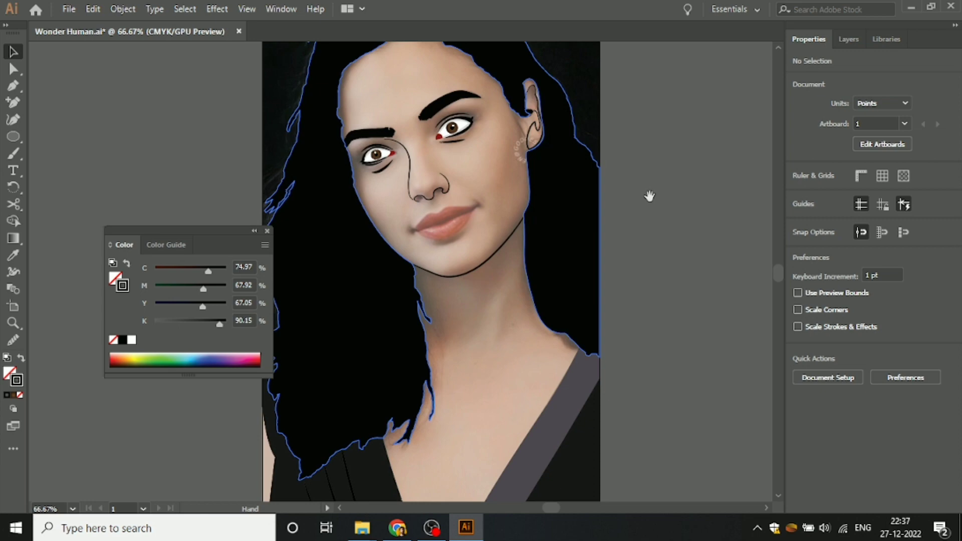
{"action": "left_click", "coordinate": [13, 85]}
{"action": "scroll", "coordinate": [458, 208], "scroll_direction": "up", "scroll_amount": 3}
{"action": "scroll", "coordinate": [498, 200], "scroll_direction": "up", "scroll_amount": 1}
{"action": "scroll", "coordinate": [451, 225], "scroll_direction": "left", "scroll_amount": 2}
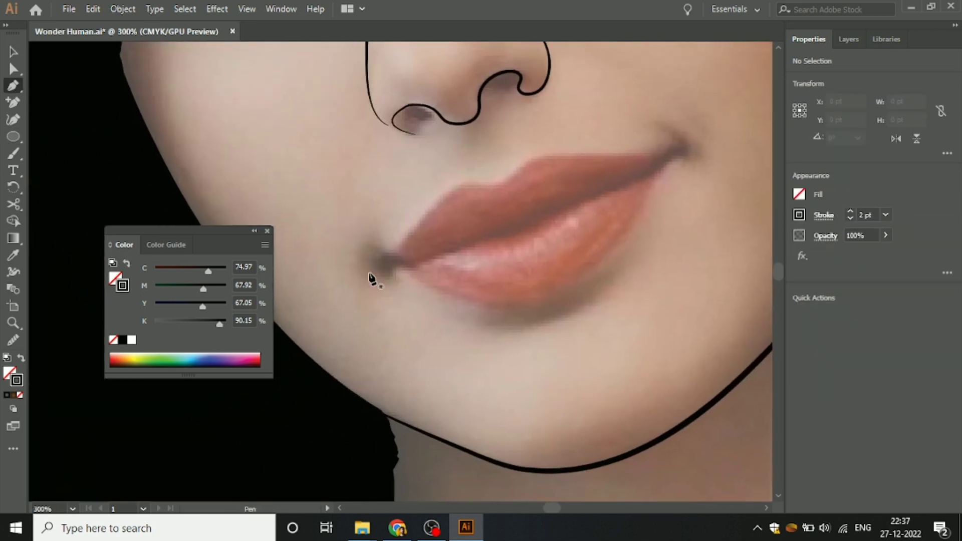
{"action": "scroll", "coordinate": [396, 271], "scroll_direction": "up", "scroll_amount": 1}
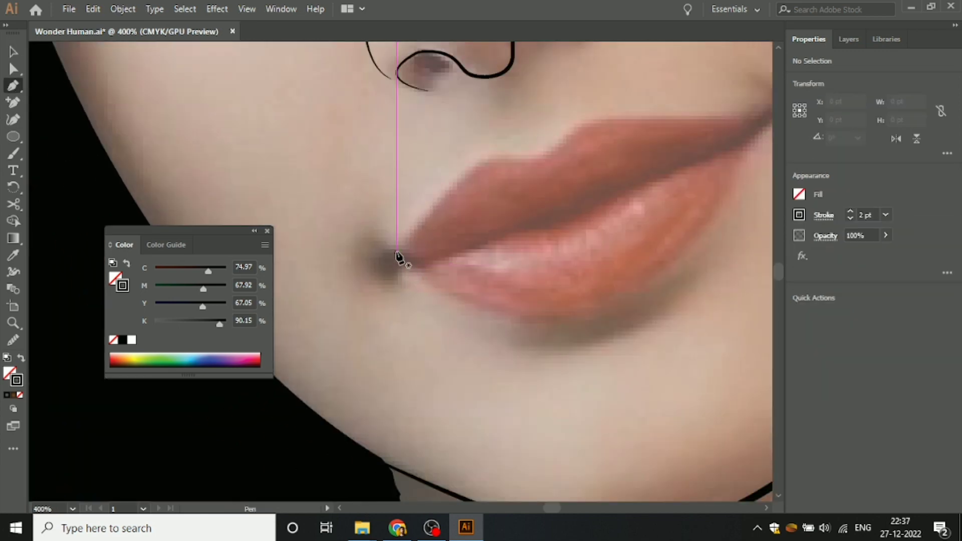
{"action": "left_click", "coordinate": [395, 249]}
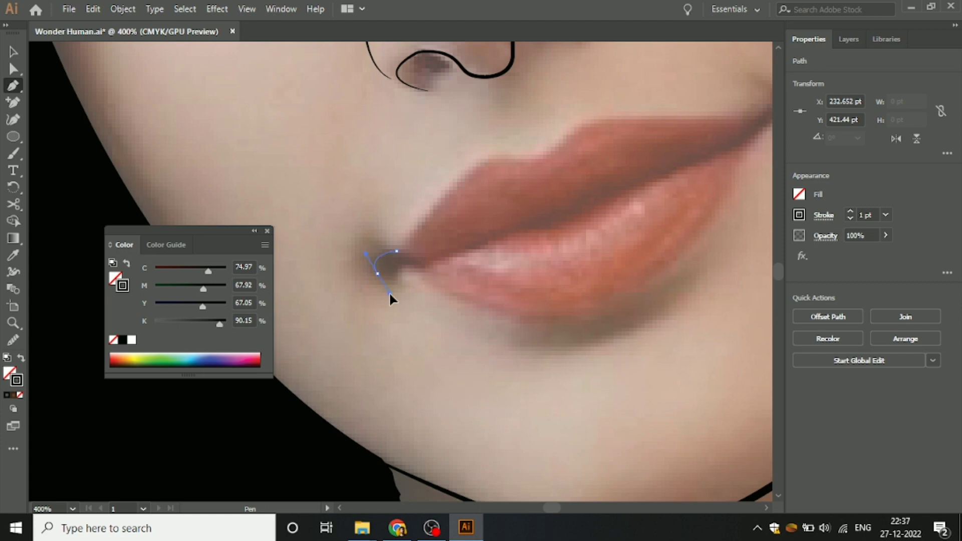
{"action": "left_click_drag", "start_coordinate": [377, 273], "coordinate": [389, 292]}
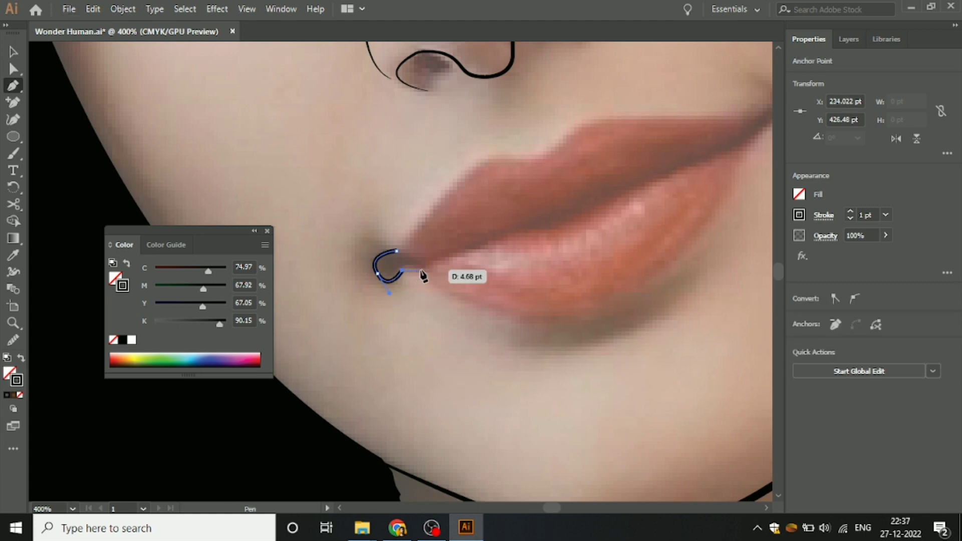
{"action": "left_click_drag", "start_coordinate": [402, 270], "coordinate": [425, 270]}
{"action": "left_click", "coordinate": [422, 269]}
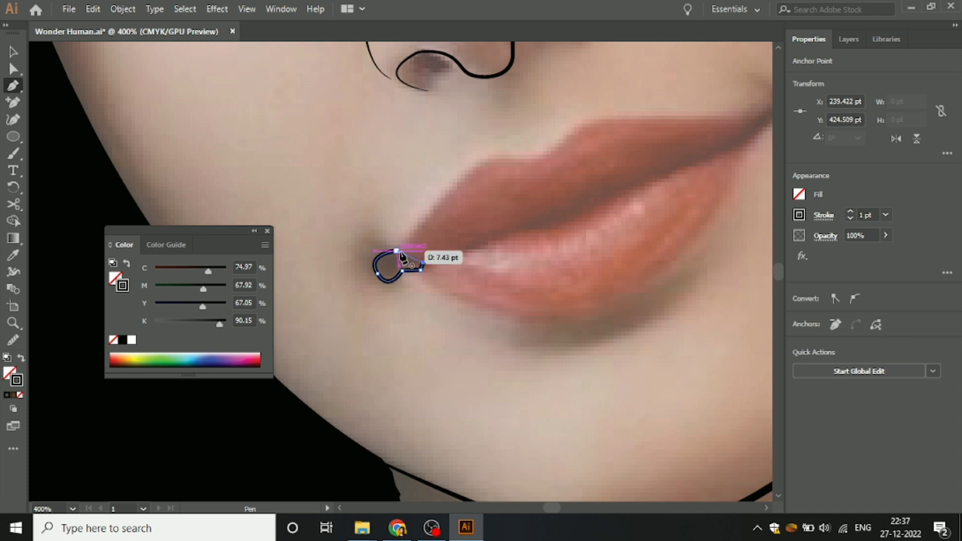
{"action": "left_click", "coordinate": [397, 252]}
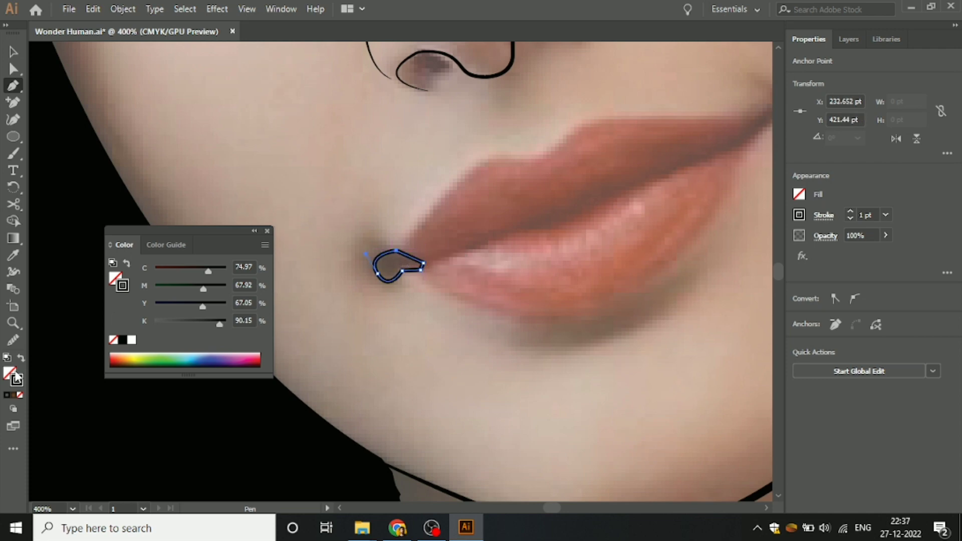
{"action": "left_click", "coordinate": [19, 395]}
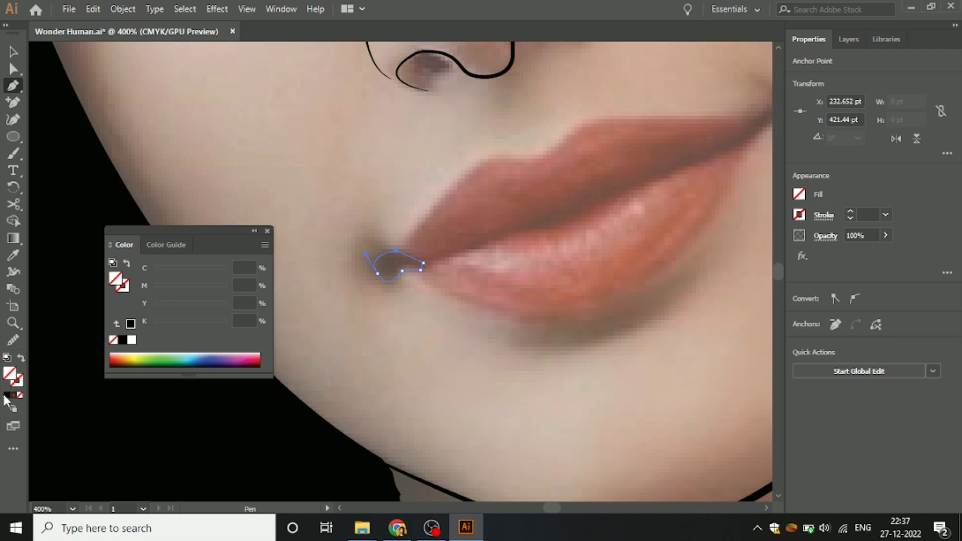
{"action": "left_click", "coordinate": [6, 395]}
{"action": "left_click", "coordinate": [13, 52]}
{"action": "scroll", "coordinate": [503, 341], "scroll_direction": "down", "scroll_amount": 3}
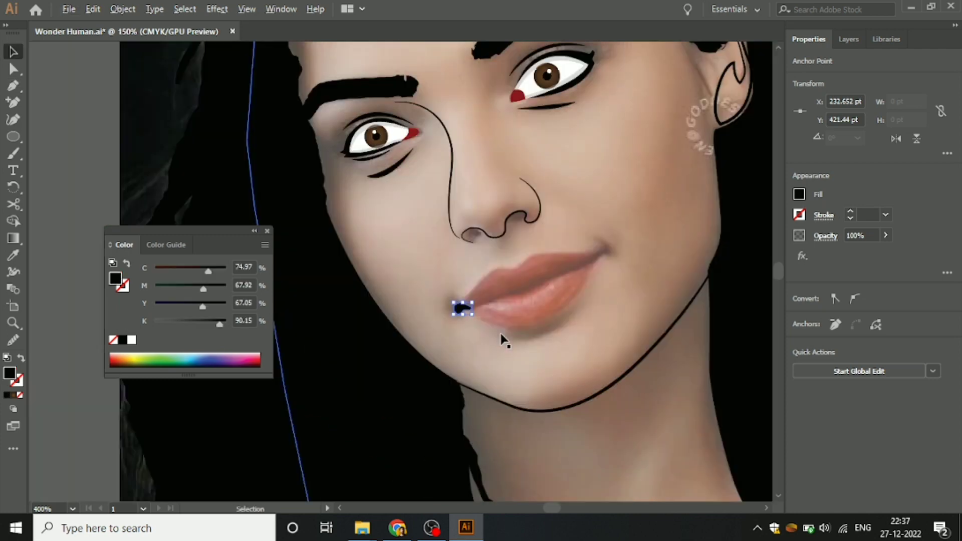
{"action": "scroll", "coordinate": [504, 341], "scroll_direction": "down", "scroll_amount": 5}
{"action": "left_click", "coordinate": [389, 290]}
{"action": "scroll", "coordinate": [508, 340], "scroll_direction": "up", "scroll_amount": 4}
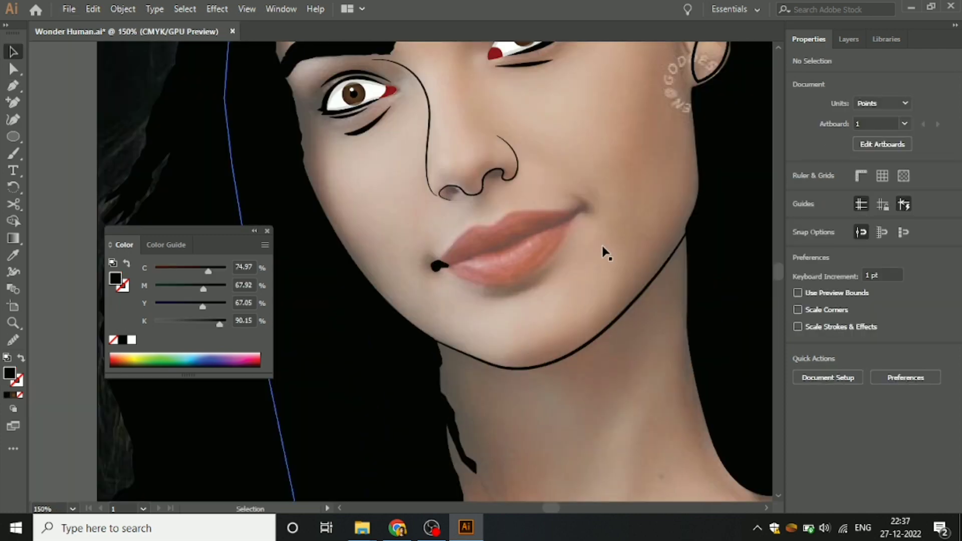
{"action": "scroll", "coordinate": [596, 224], "scroll_direction": "up", "scroll_amount": 1}
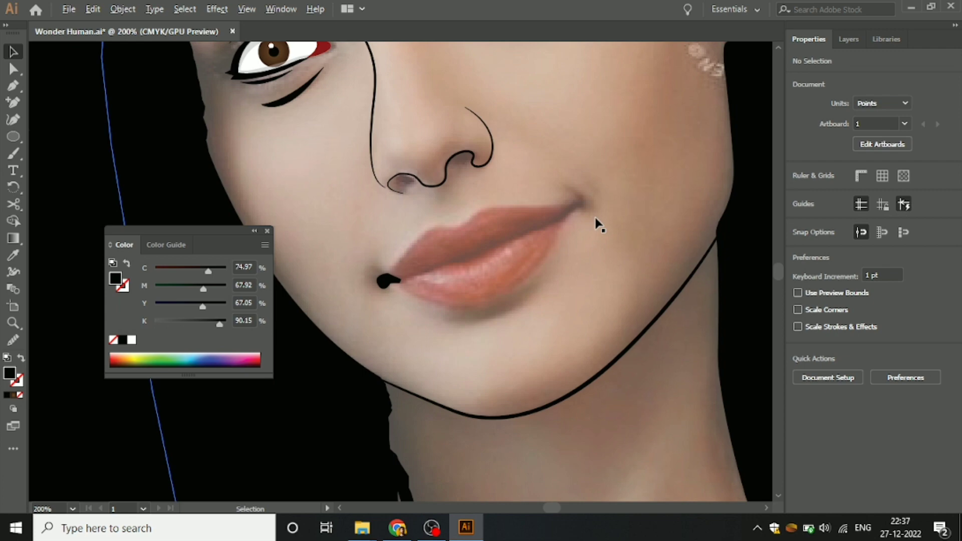
{"action": "left_click", "coordinate": [385, 285]}
{"action": "left_click", "coordinate": [71, 157]}
{"action": "key", "text": "p"}
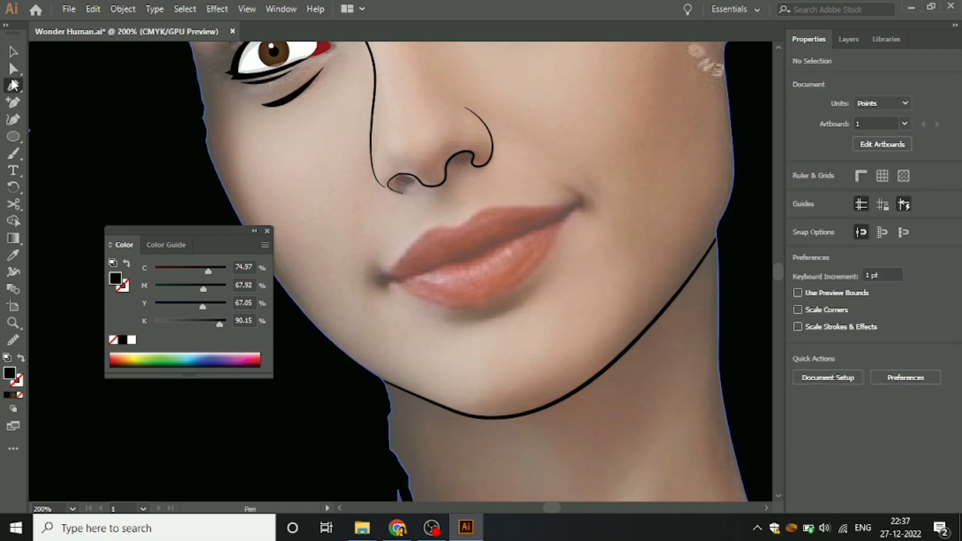
Start the upper lip outline at the left mouth corner with no fill
{"action": "scroll", "coordinate": [391, 290], "scroll_direction": "up", "scroll_amount": 2}
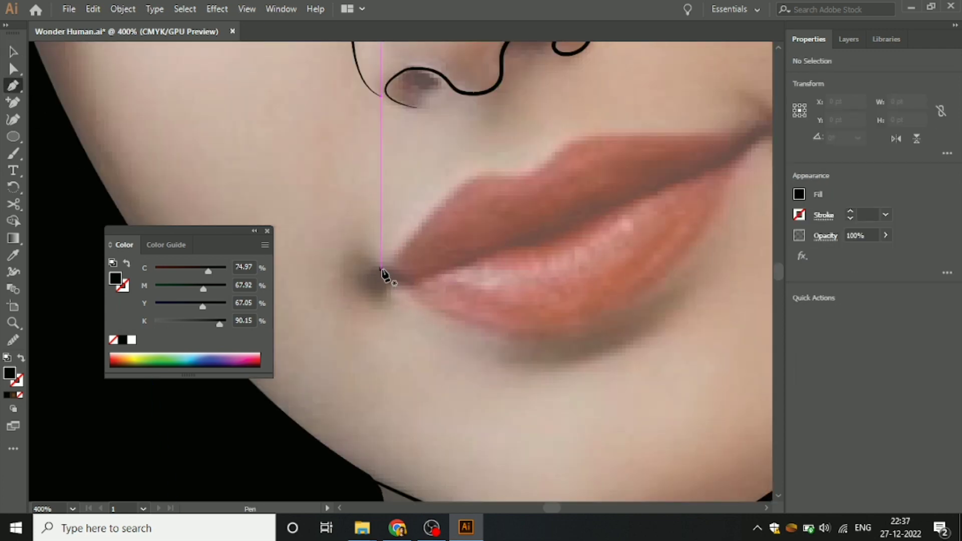
{"action": "left_click", "coordinate": [382, 269]}
{"action": "key", "text": "ctrl+z"}
{"action": "left_click", "coordinate": [380, 275]}
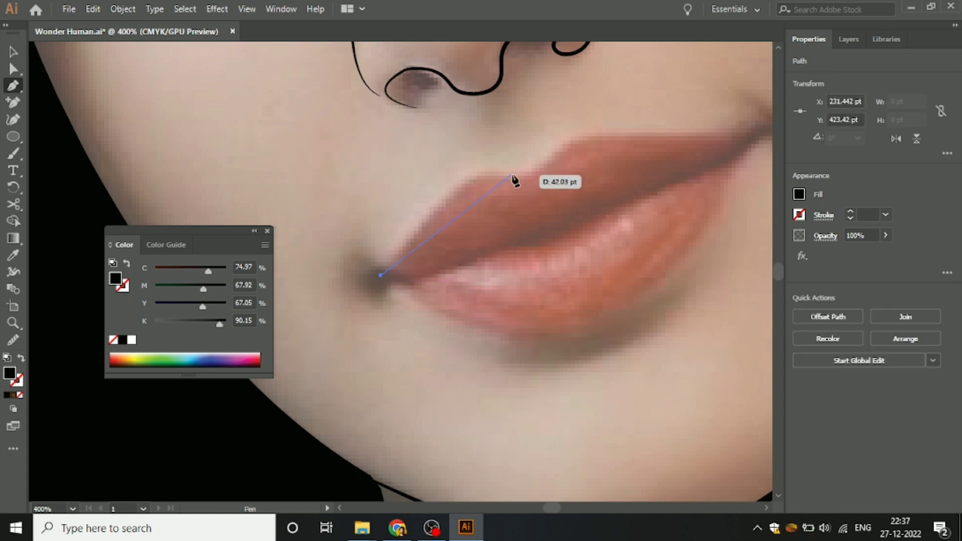
{"action": "left_click_drag", "start_coordinate": [552, 186], "coordinate": [564, 198]}
{"action": "mouse_move", "coordinate": [509, 176]}
{"action": "left_mouse_down"}
{"action": "mouse_move", "coordinate": [2, 453]}
{"action": "mouse_move", "coordinate": [23, 401]}
{"action": "left_mouse_up"}
{"action": "left_click", "coordinate": [19, 395]}
Trace the upper lip's peak to a sharp far corner and curve back
{"action": "scroll", "coordinate": [481, 251], "scroll_direction": "up", "scroll_amount": 2}
{"action": "left_click_drag", "start_coordinate": [486, 241], "coordinate": [532, 221]}
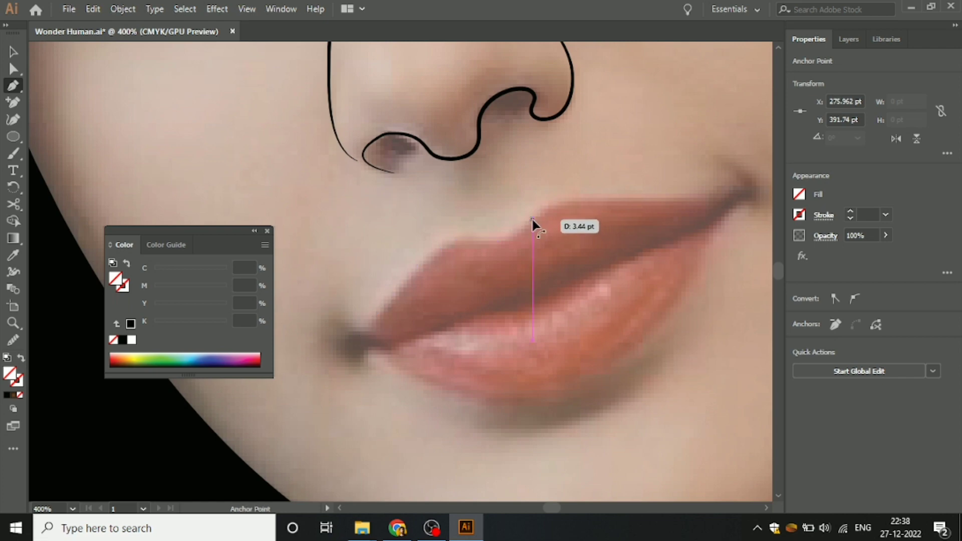
{"action": "scroll", "coordinate": [535, 256], "scroll_direction": "up", "scroll_amount": 2}
{"action": "scroll", "coordinate": [524, 230], "scroll_direction": "right", "scroll_amount": 3}
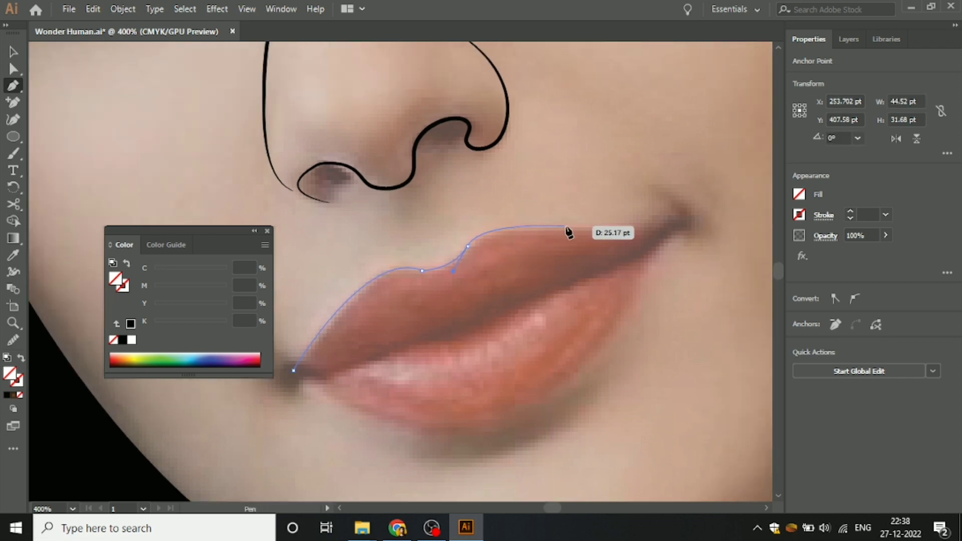
{"action": "mouse_move", "coordinate": [581, 226]}
{"action": "left_mouse_down"}
{"action": "mouse_move", "coordinate": [647, 229]}
{"action": "mouse_move", "coordinate": [675, 218]}
{"action": "left_mouse_up"}
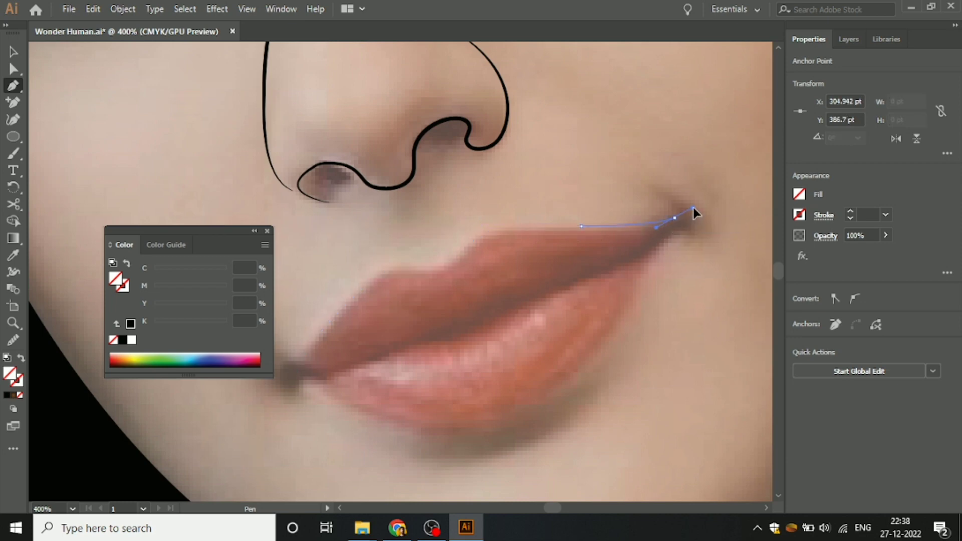
{"action": "left_click", "coordinate": [675, 218]}
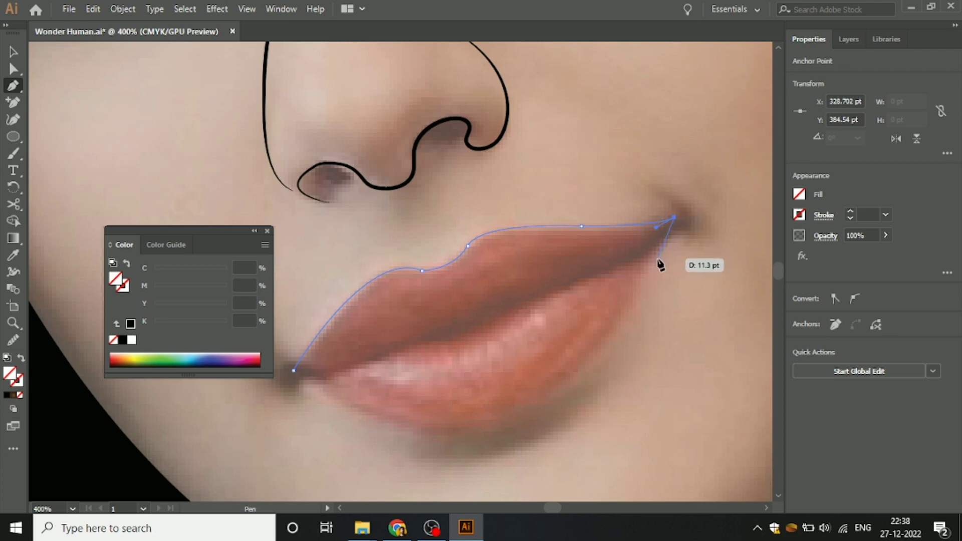
{"action": "mouse_move", "coordinate": [660, 264]}
{"action": "left_mouse_down"}
{"action": "mouse_move", "coordinate": [632, 271]}
{"action": "mouse_move", "coordinate": [580, 313]}
{"action": "mouse_move", "coordinate": [507, 299]}
{"action": "mouse_move", "coordinate": [468, 336]}
{"action": "left_mouse_up"}
Follow the lips' parting line back to the near corner and close the shape
{"action": "left_click", "coordinate": [423, 342]}
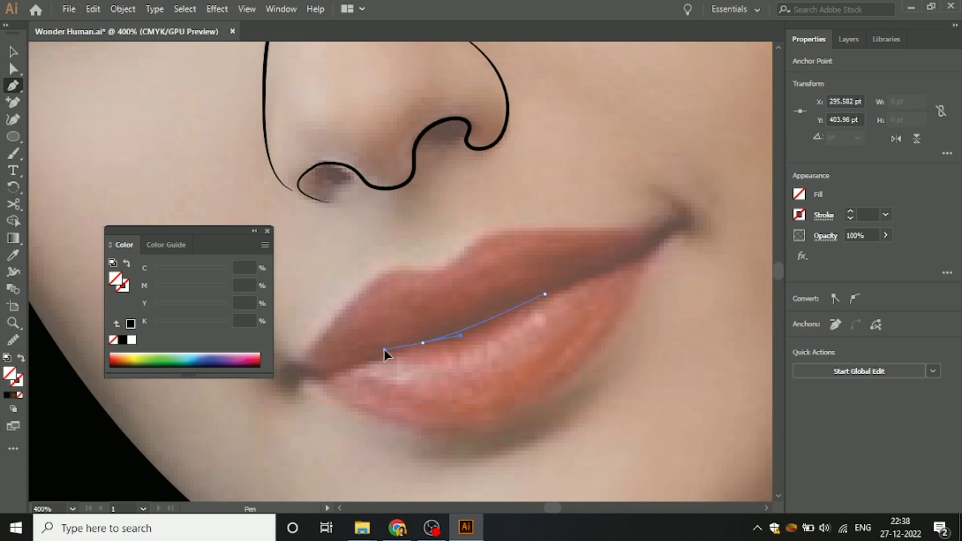
{"action": "left_click_drag", "start_coordinate": [374, 349], "coordinate": [366, 348]}
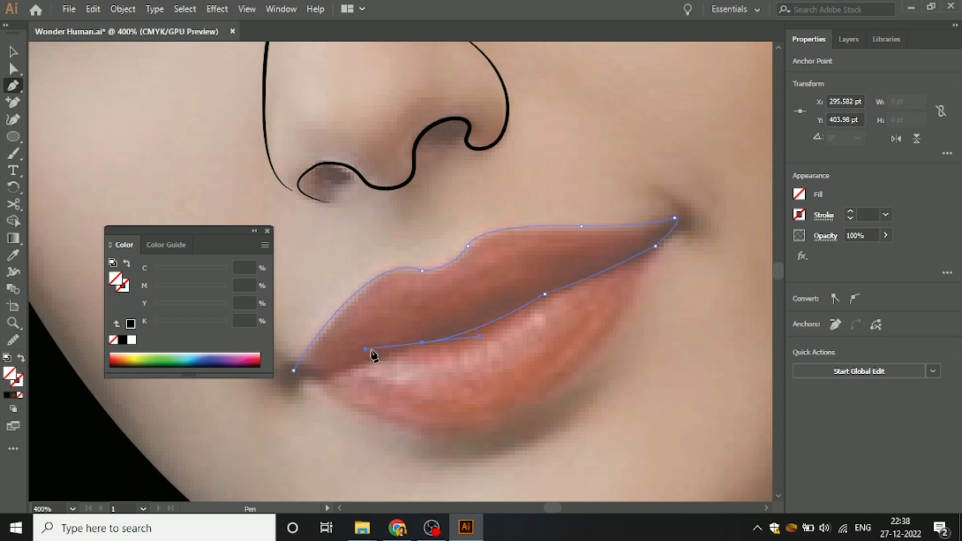
{"action": "left_click_drag", "start_coordinate": [423, 343], "coordinate": [349, 357]}
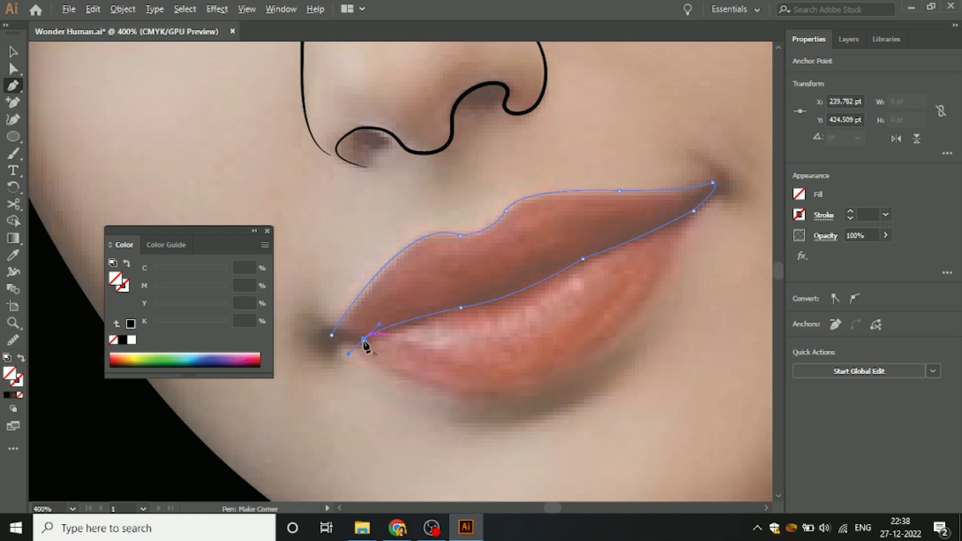
{"action": "left_click", "coordinate": [364, 339]}
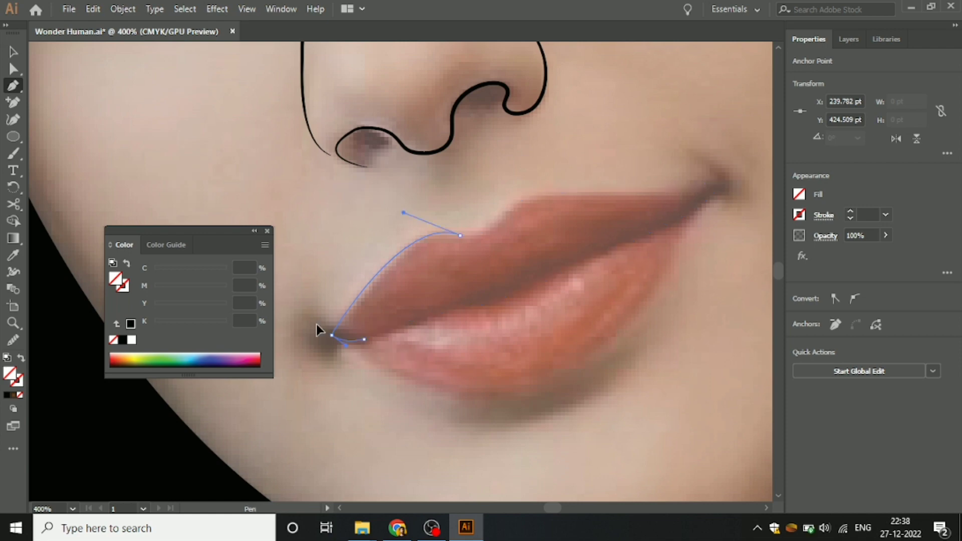
{"action": "left_click", "coordinate": [331, 335]}
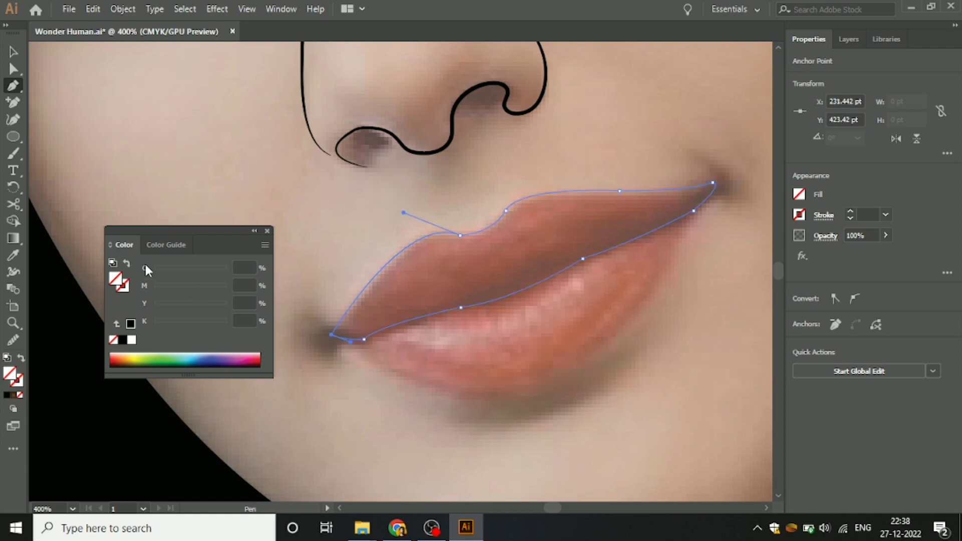
Fill the upper lip with a strong red chosen in the Color Picker
{"action": "left_click", "coordinate": [13, 255]}
{"action": "left_click", "coordinate": [412, 285]}
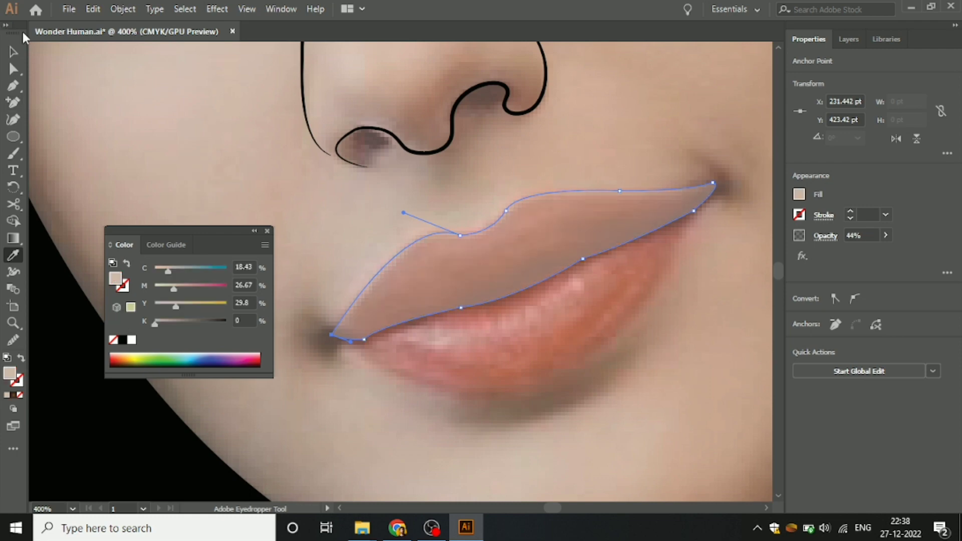
{"action": "left_click", "coordinate": [13, 51]}
{"action": "double_click", "coordinate": [9, 376]}
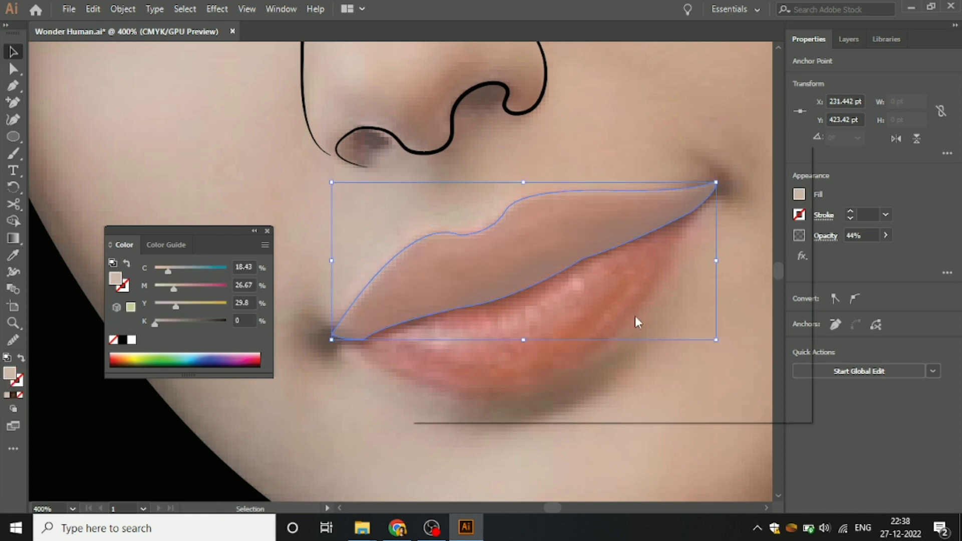
{"action": "left_click", "coordinate": [627, 202]}
{"action": "left_click_drag", "start_coordinate": [603, 200], "coordinate": [602, 237]}
{"action": "left_click", "coordinate": [745, 202]}
Raise the upper lip's opacity to 100% and deselect it
{"action": "scroll", "coordinate": [409, 187], "scroll_direction": "down", "scroll_amount": 2}
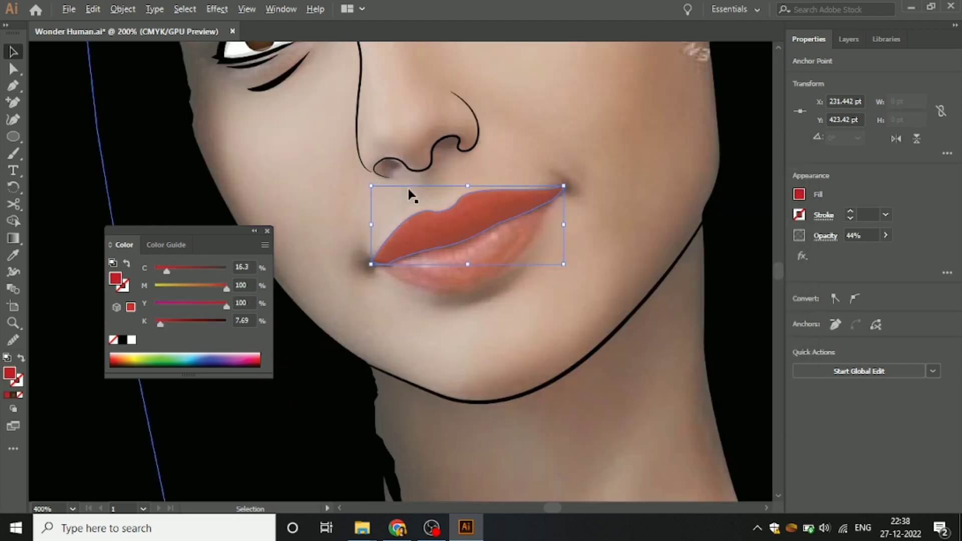
{"action": "scroll", "coordinate": [409, 188], "scroll_direction": "down", "scroll_amount": 3}
{"action": "left_click", "coordinate": [885, 235]}
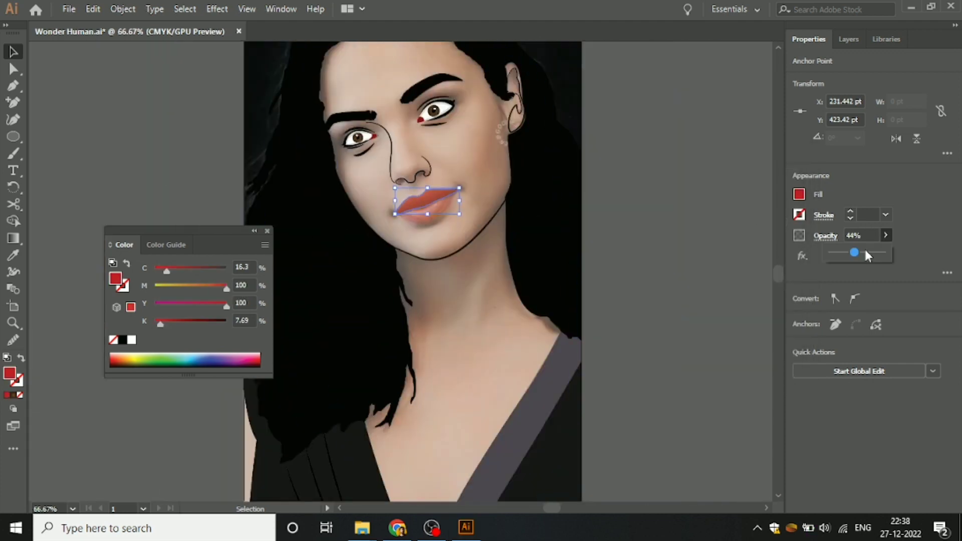
{"action": "left_click", "coordinate": [203, 172]}
{"action": "scroll", "coordinate": [419, 240], "scroll_direction": "up", "scroll_amount": 1}
{"action": "scroll", "coordinate": [423, 230], "scroll_direction": "up", "scroll_amount": 2}
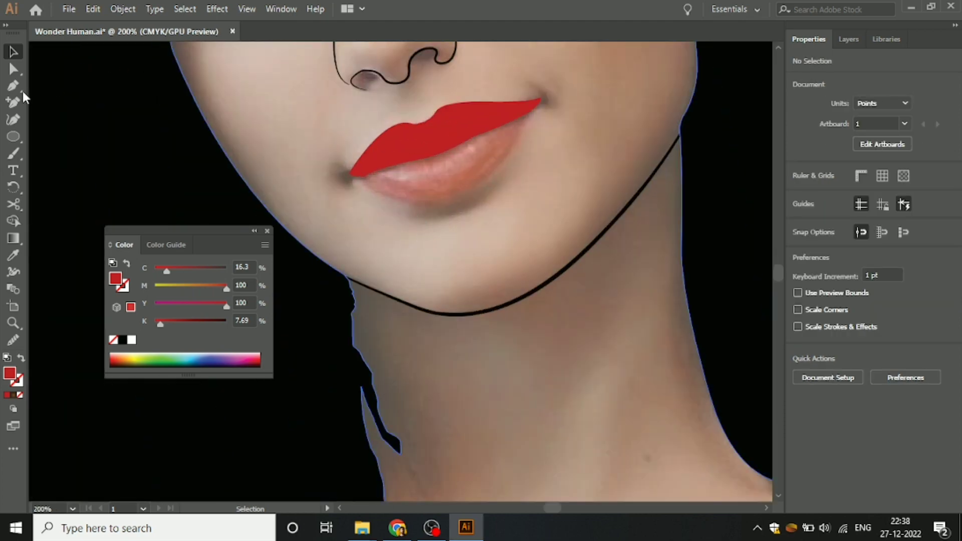
{"action": "key", "text": "p"}
{"action": "scroll", "coordinate": [343, 159], "scroll_direction": "up", "scroll_amount": 1}
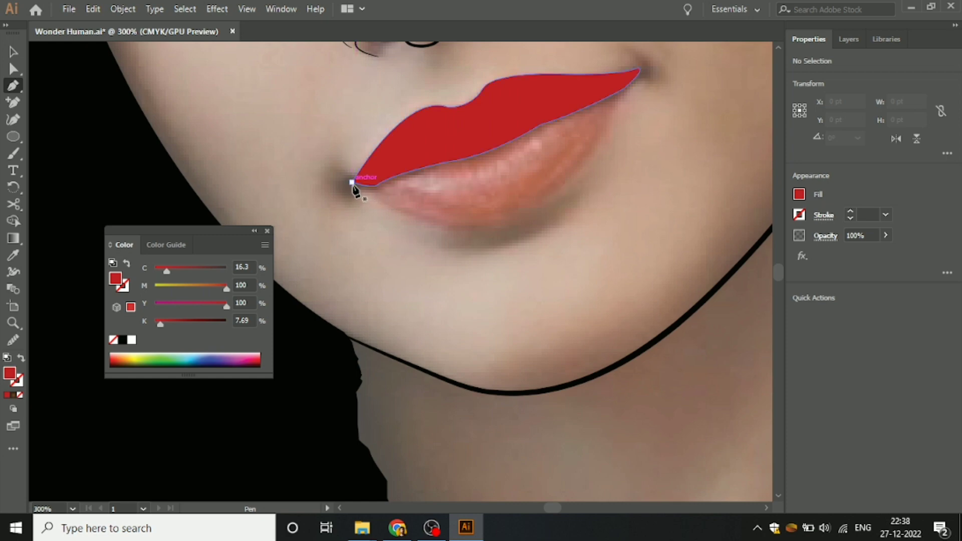
Trace the lower lip's bottom edge from the left to a sharp right corner, fill set to None
{"action": "left_click", "coordinate": [352, 182]}
{"action": "left_click_drag", "start_coordinate": [508, 220], "coordinate": [528, 220]}
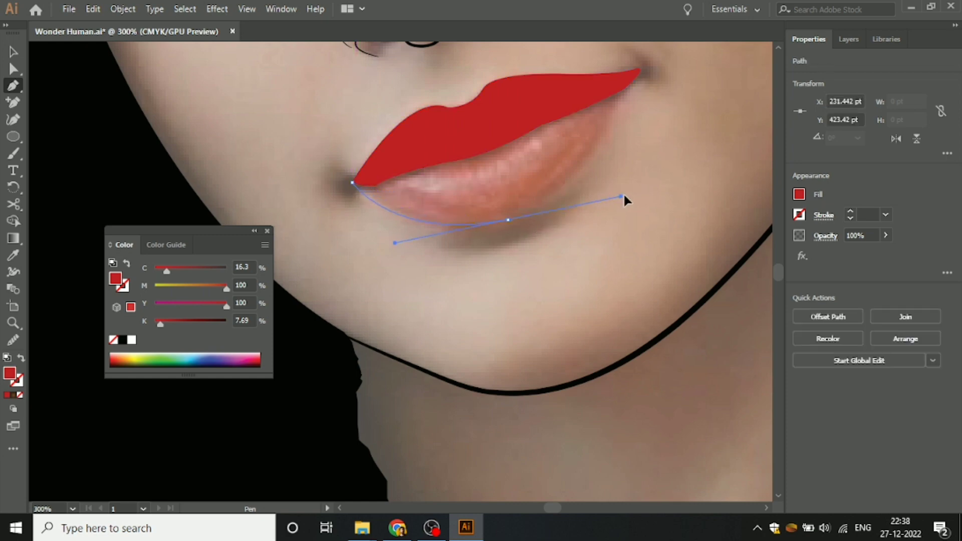
{"action": "left_click", "coordinate": [508, 220]}
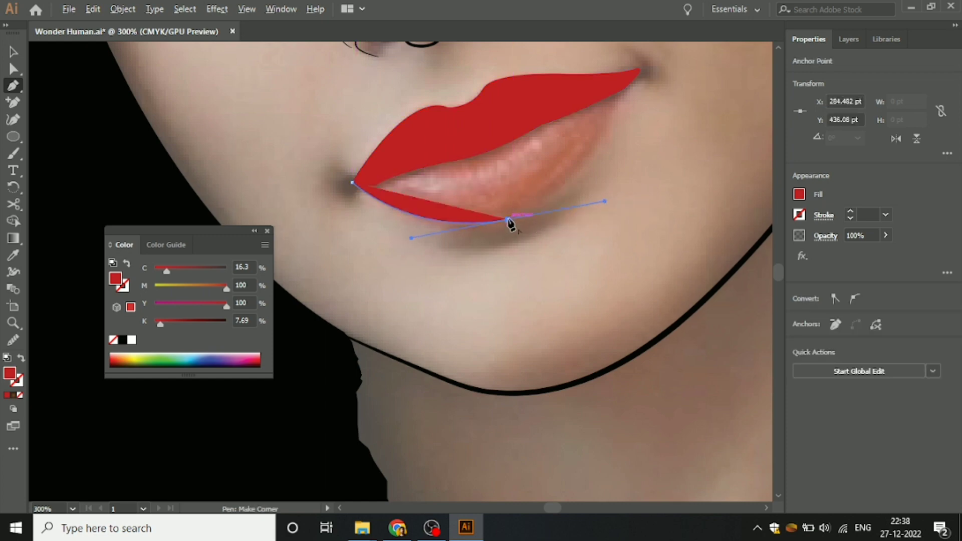
{"action": "left_click_drag", "start_coordinate": [575, 172], "coordinate": [564, 248]}
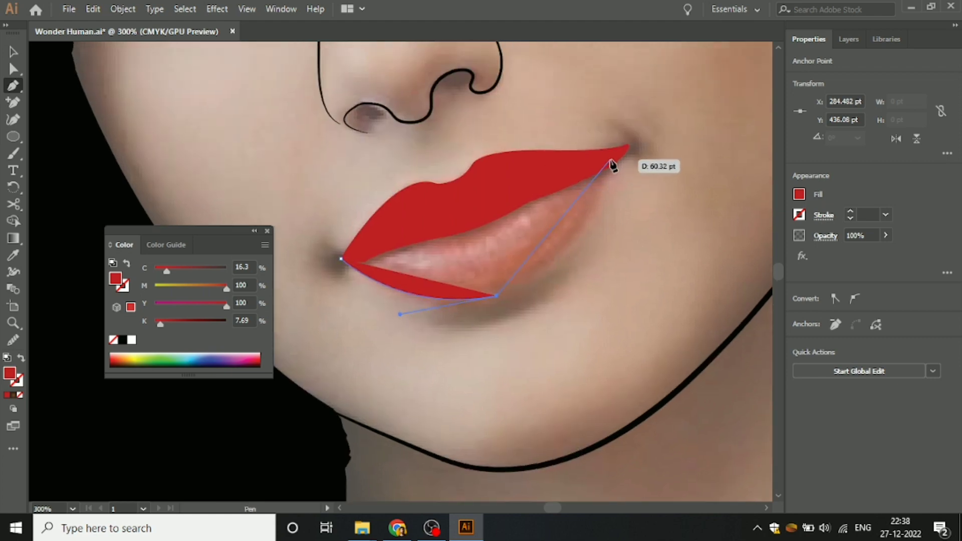
{"action": "left_click_drag", "start_coordinate": [610, 159], "coordinate": [627, 63]}
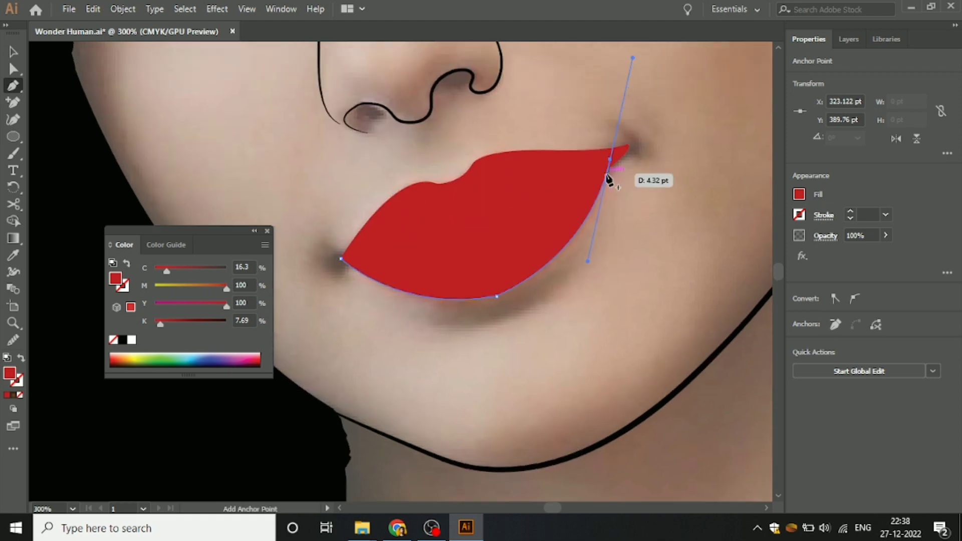
{"action": "left_click", "coordinate": [611, 160]}
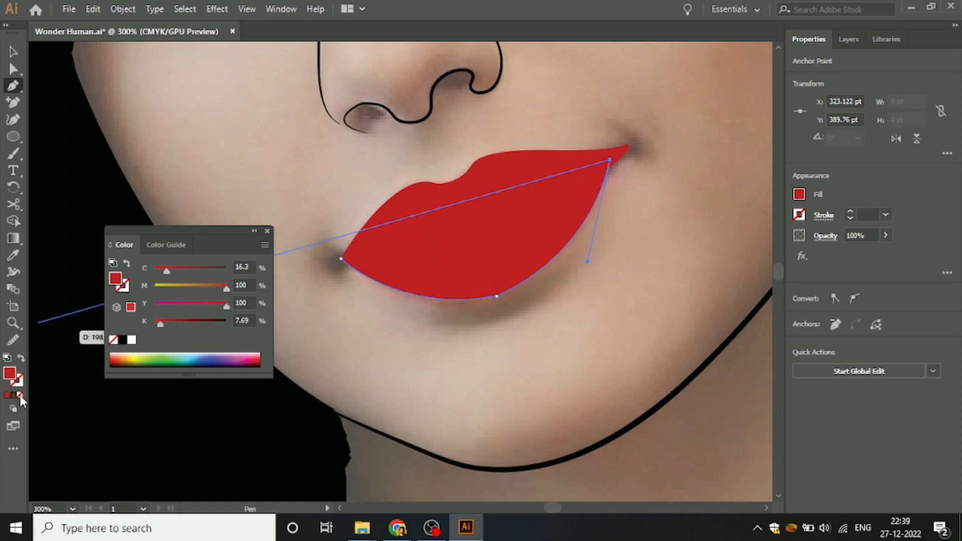
{"action": "left_click", "coordinate": [20, 395]}
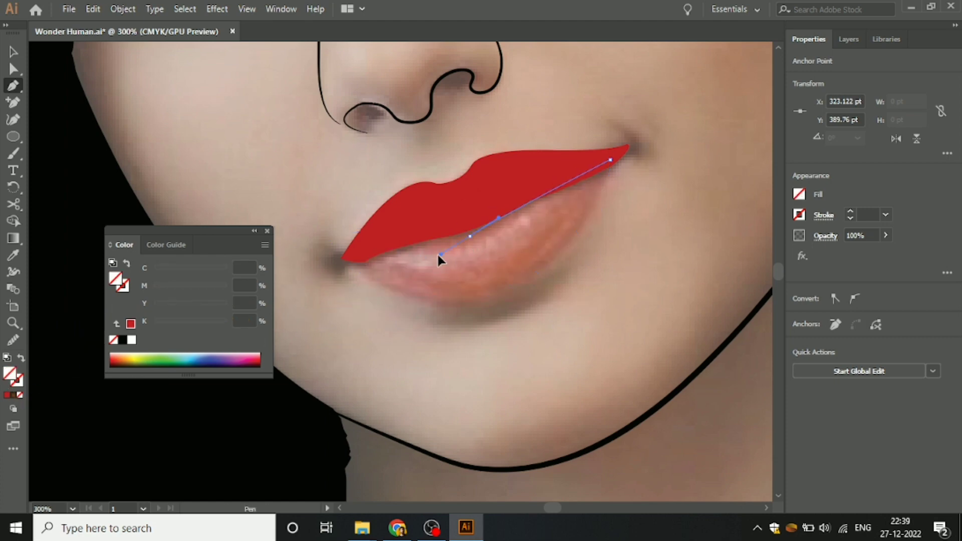
Trace back along the line between the lips and close the path at the left corner
{"action": "scroll", "coordinate": [513, 209], "scroll_direction": "up", "scroll_amount": 1}
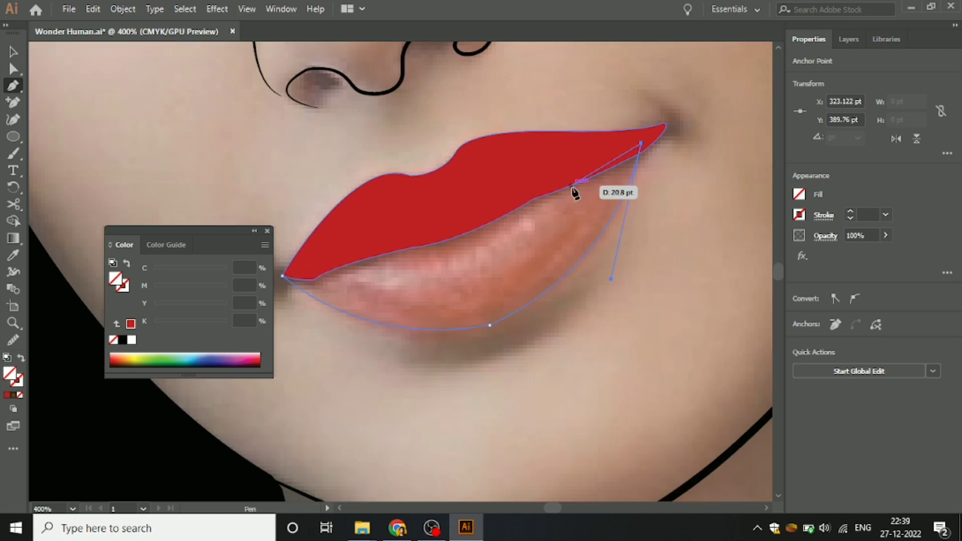
{"action": "left_click_drag", "start_coordinate": [575, 213], "coordinate": [576, 194]}
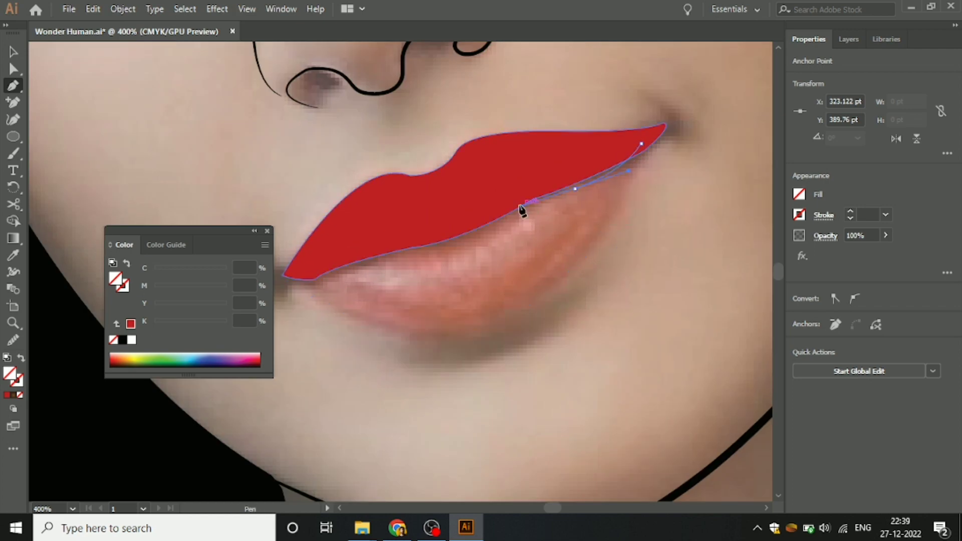
{"action": "left_click", "coordinate": [521, 206]}
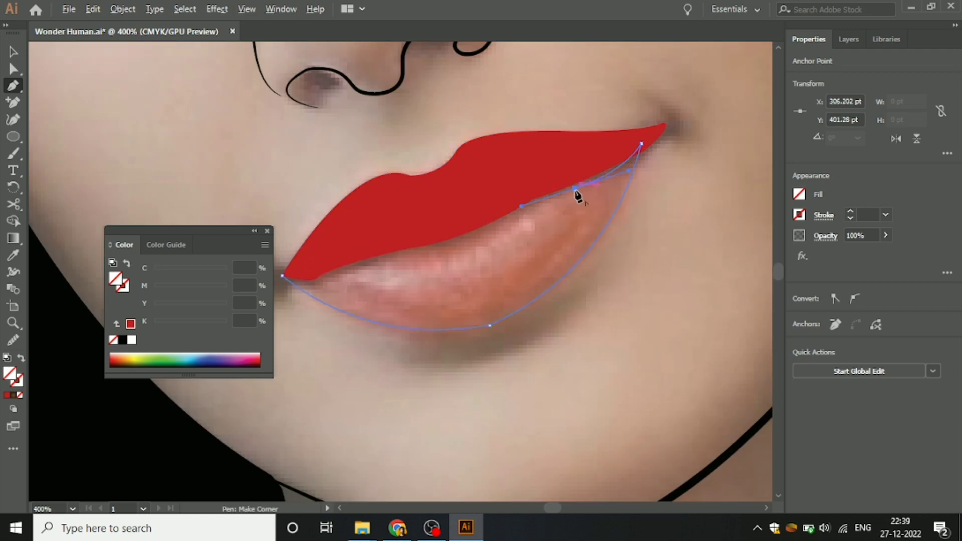
{"action": "left_click_drag", "start_coordinate": [576, 194], "coordinate": [460, 246]}
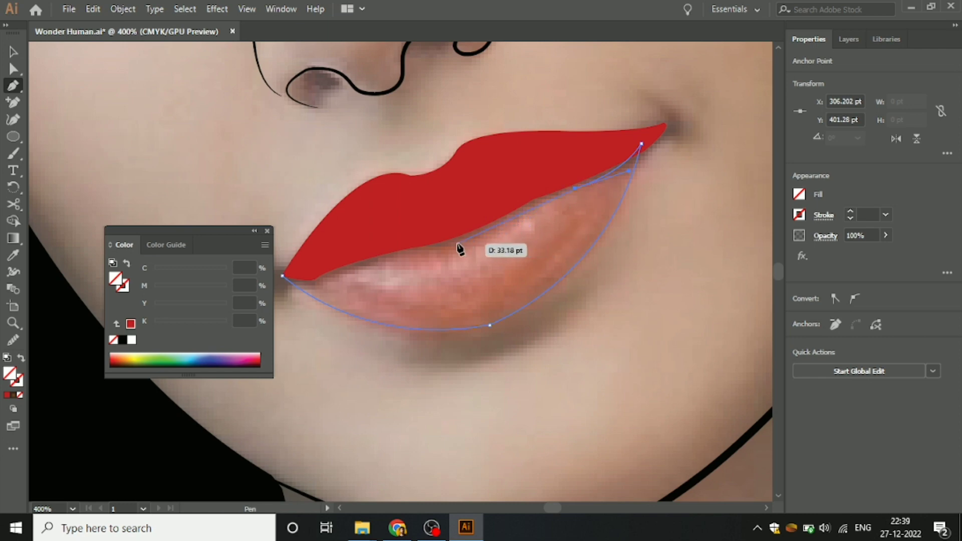
{"action": "left_click_drag", "start_coordinate": [460, 243], "coordinate": [396, 276]}
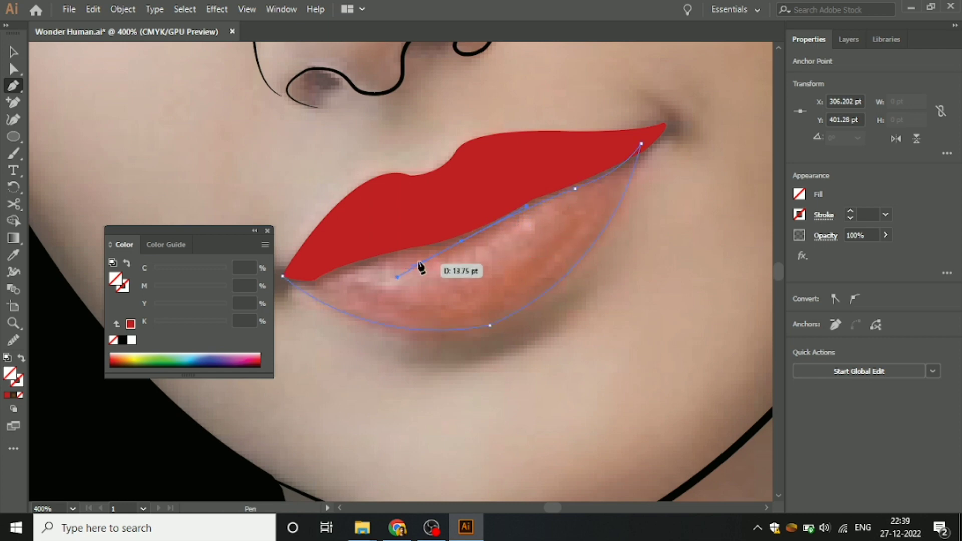
{"action": "left_click", "coordinate": [462, 246]}
{"action": "scroll", "coordinate": [457, 269], "scroll_direction": "left", "scroll_amount": 5}
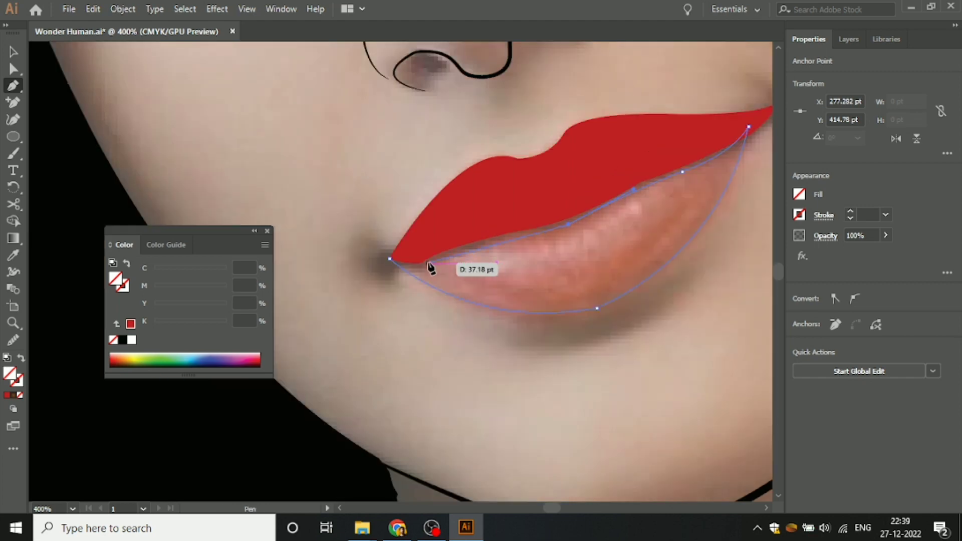
{"action": "mouse_move", "coordinate": [429, 264]}
{"action": "left_mouse_down"}
{"action": "mouse_move", "coordinate": [412, 280]}
{"action": "mouse_move", "coordinate": [390, 260]}
{"action": "mouse_move", "coordinate": [378, 269]}
{"action": "left_mouse_up"}
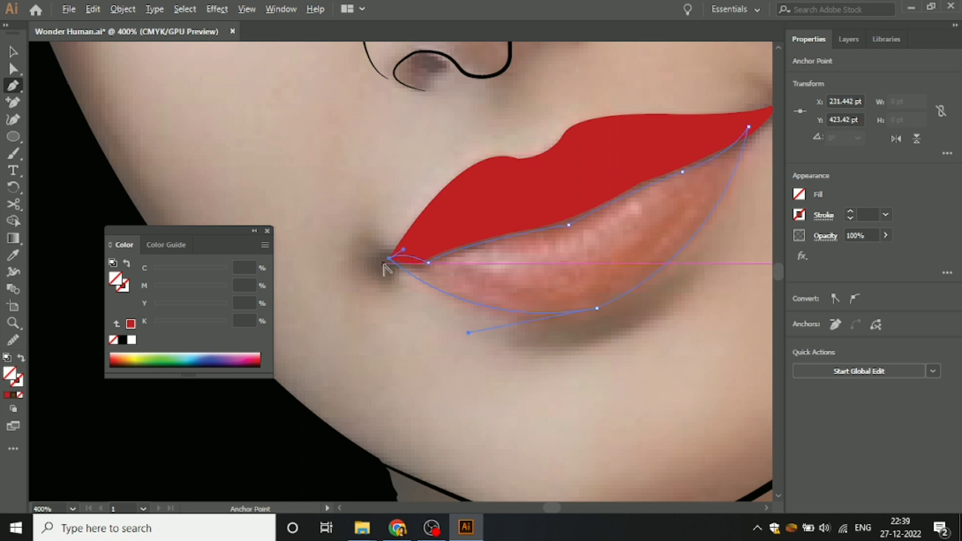
Copy the upper lip's red onto the lower lip with the Eyedropper
{"action": "left_click", "coordinate": [13, 255]}
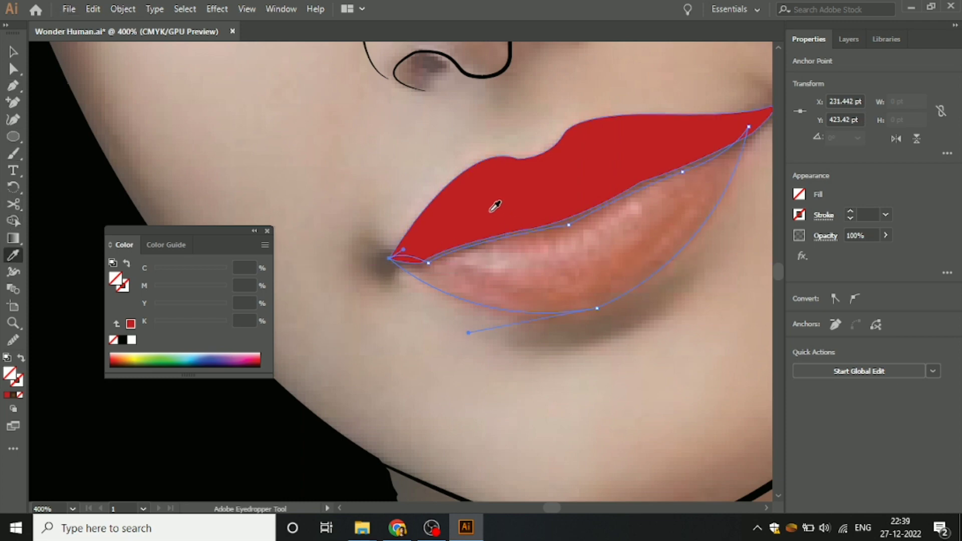
{"action": "left_click", "coordinate": [494, 204]}
{"action": "left_click", "coordinate": [13, 52]}
{"action": "key", "text": "ctrl+minus"}
{"action": "key", "text": "ctrl+minus"}
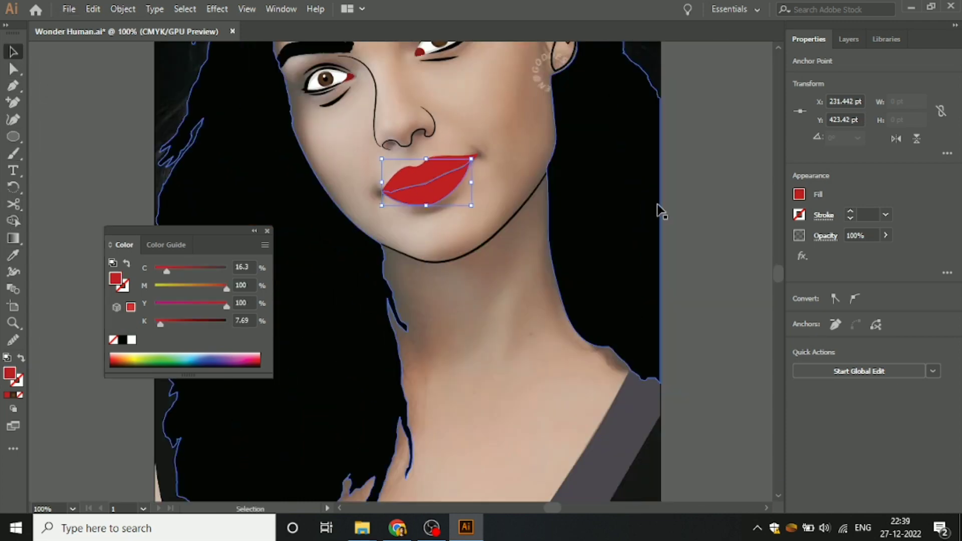
Inspect the lip shapes by selecting and deselecting the lower lip
{"action": "left_click", "coordinate": [456, 147]}
{"action": "scroll", "coordinate": [455, 147], "scroll_direction": "up", "scroll_amount": 3}
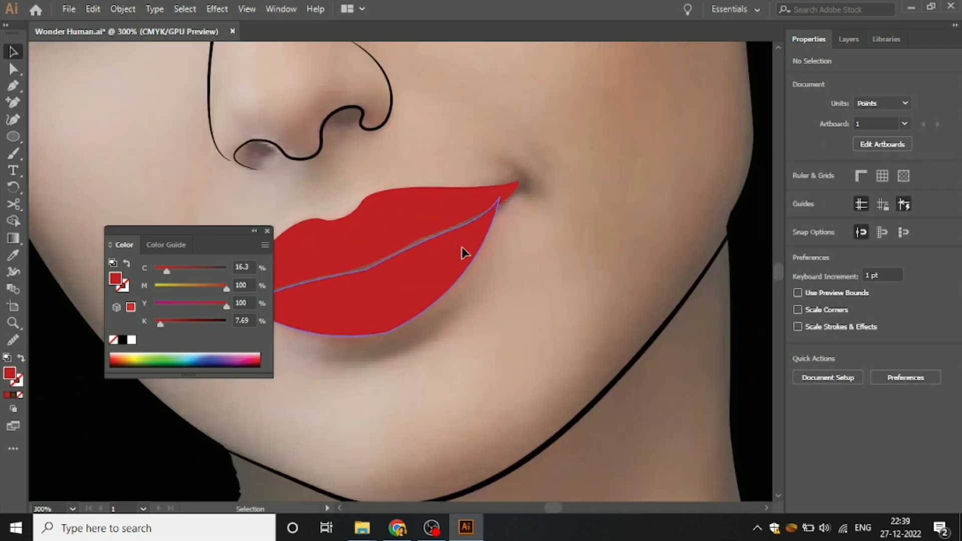
{"action": "left_click", "coordinate": [462, 248]}
{"action": "scroll", "coordinate": [475, 244], "scroll_direction": "down", "scroll_amount": 4}
{"action": "scroll", "coordinate": [475, 244], "scroll_direction": "down", "scroll_amount": 1}
{"action": "left_click", "coordinate": [708, 266]}
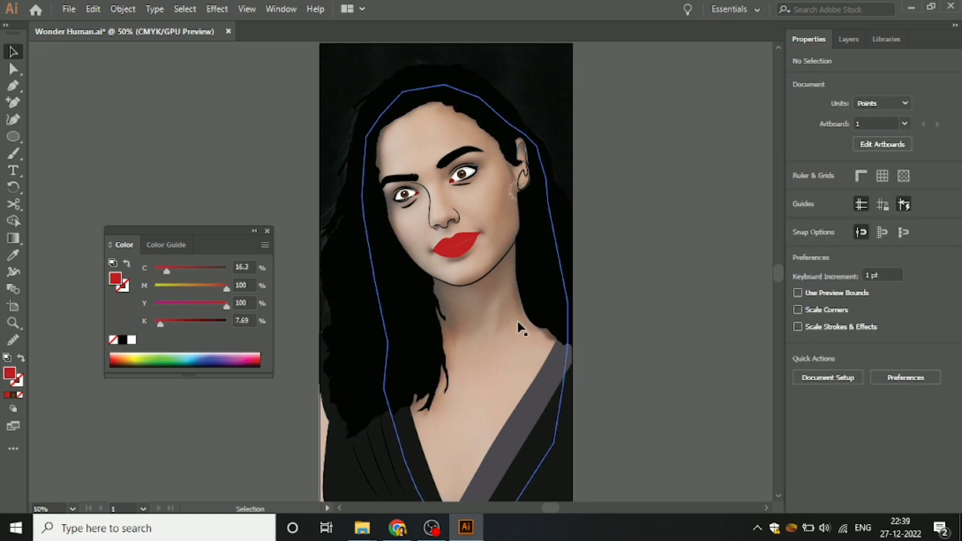
Check the black hair shape and delete the large skin-coloured shape to preview the portrait
{"action": "left_click", "coordinate": [511, 346]}
{"action": "left_click", "coordinate": [607, 100]}
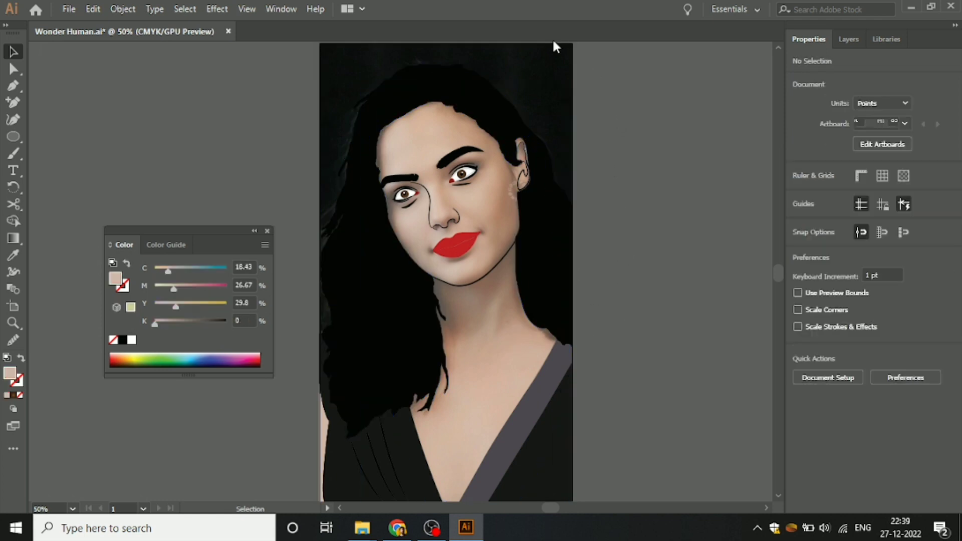
{"action": "left_click", "coordinate": [565, 68]}
{"action": "key", "text": "Delete"}
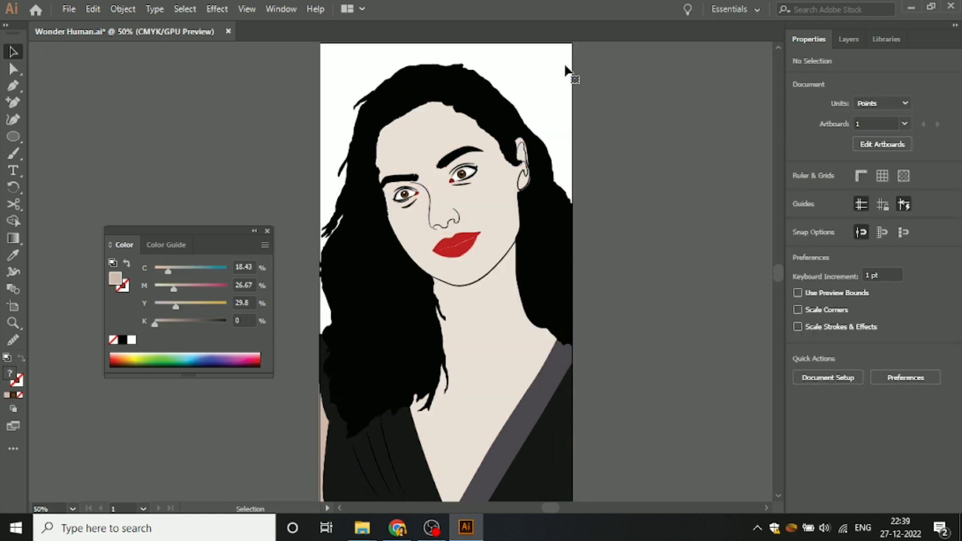
{"action": "scroll", "coordinate": [571, 247], "scroll_direction": "up", "scroll_amount": 2}
{"action": "left_click_drag", "start_coordinate": [678, 192], "coordinate": [726, 181]}
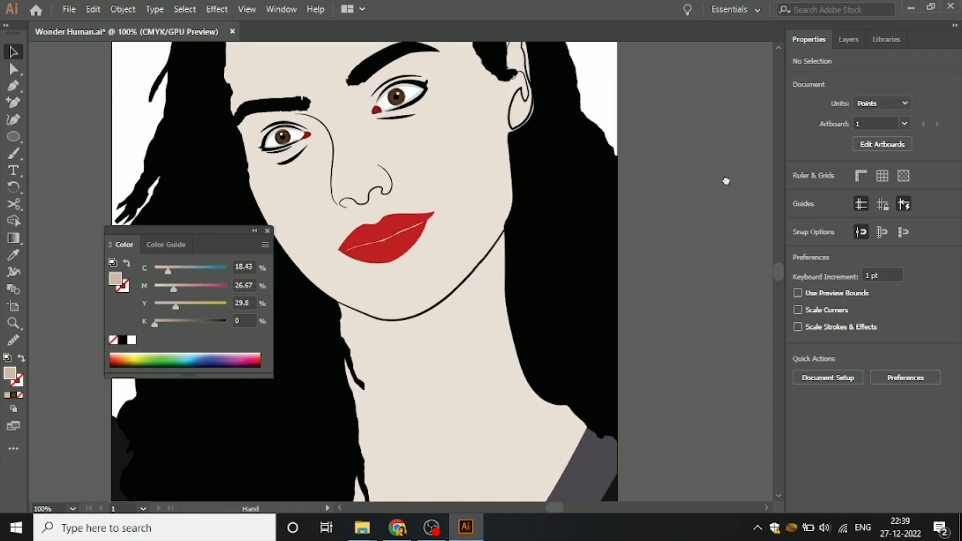
{"action": "scroll", "coordinate": [394, 248], "scroll_direction": "up", "scroll_amount": 2}
{"action": "scroll", "coordinate": [447, 268], "scroll_direction": "down", "scroll_amount": 4}
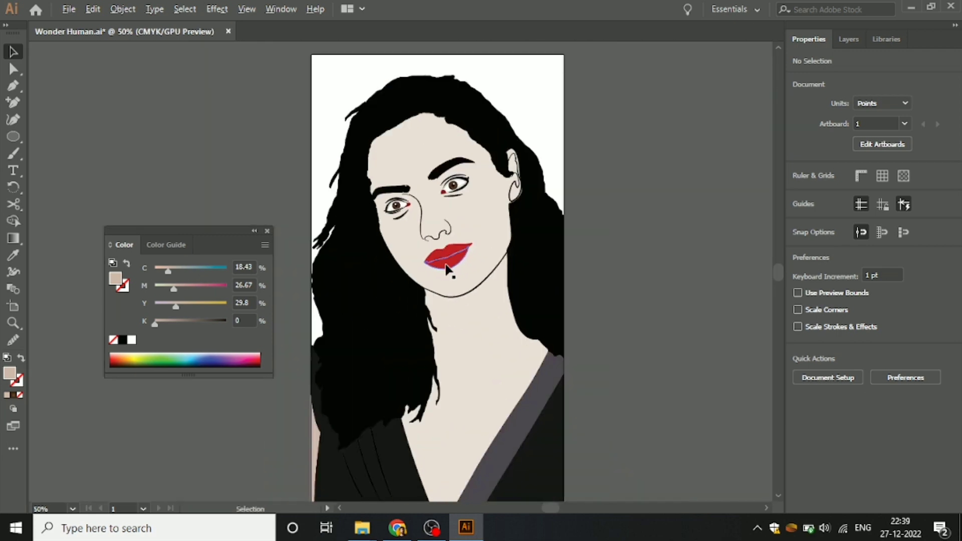
Drop the reference face photo's opacity to 0% and bring the lips into view
{"action": "left_click", "coordinate": [550, 102]}
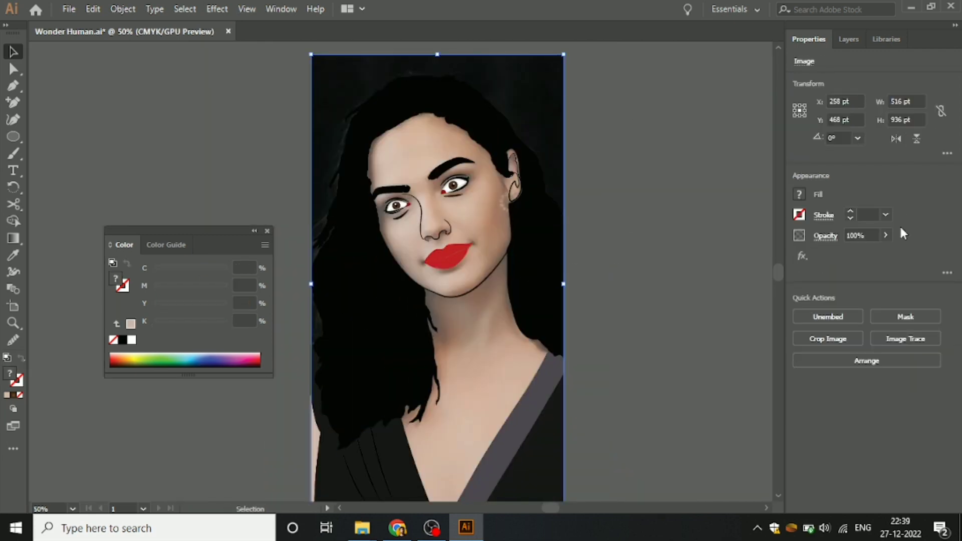
{"action": "left_click", "coordinate": [886, 235]}
{"action": "left_click_drag", "start_coordinate": [880, 251], "coordinate": [792, 268]}
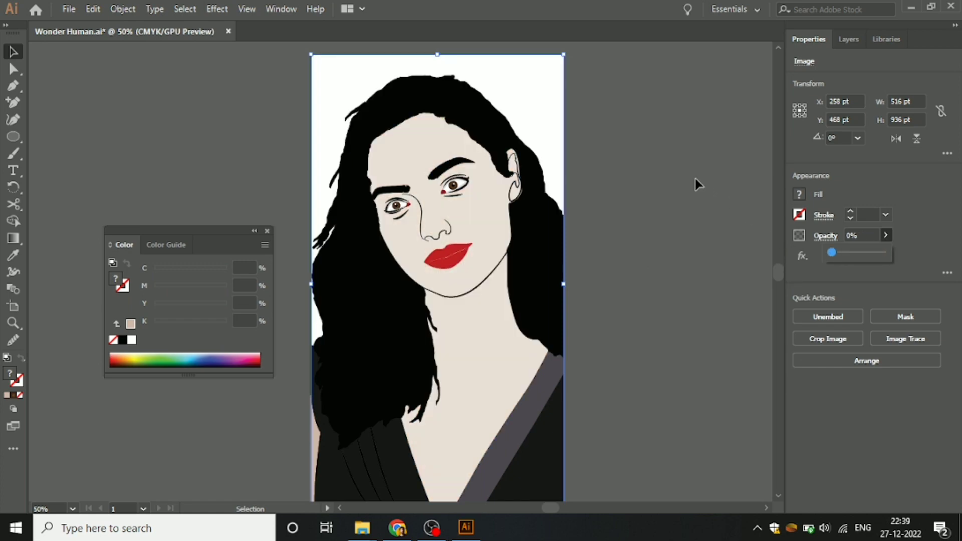
{"action": "left_click", "coordinate": [639, 185]}
{"action": "scroll", "coordinate": [516, 190], "scroll_direction": "up", "scroll_amount": 2}
{"action": "scroll", "coordinate": [441, 223], "scroll_direction": "up", "scroll_amount": 2}
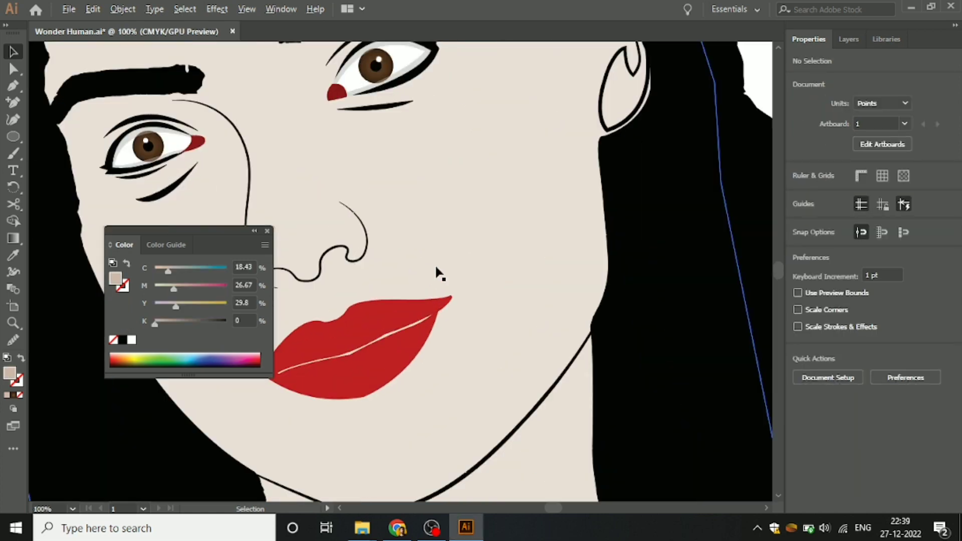
{"action": "left_click_drag", "start_coordinate": [441, 223], "coordinate": [587, 150]}
{"action": "scroll", "coordinate": [544, 260], "scroll_direction": "up", "scroll_amount": 2}
Widen the lower lip slightly and smooth its edge near the left corner and the right lip-gap line
{"action": "left_click", "coordinate": [566, 279]}
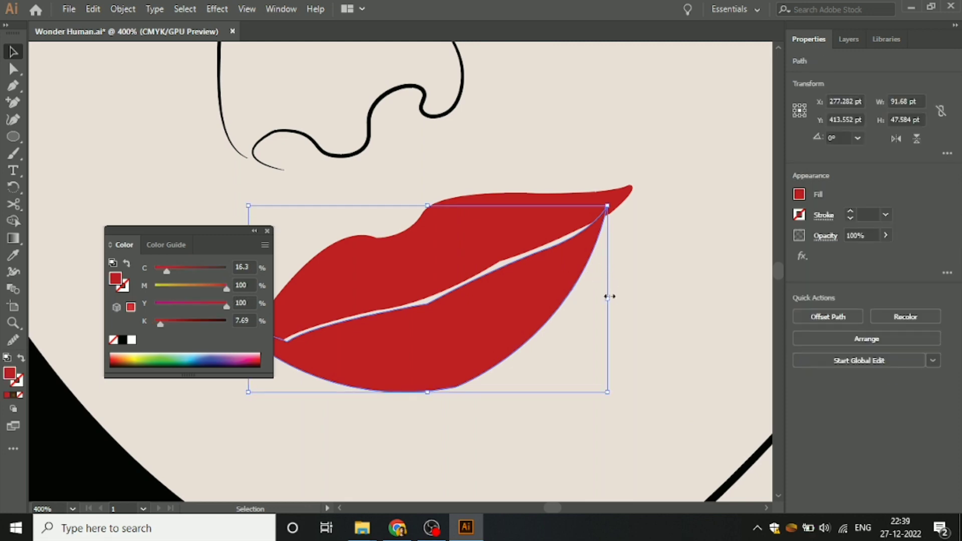
{"action": "left_click_drag", "start_coordinate": [609, 296], "coordinate": [614, 281]}
{"action": "left_click", "coordinate": [9, 261]}
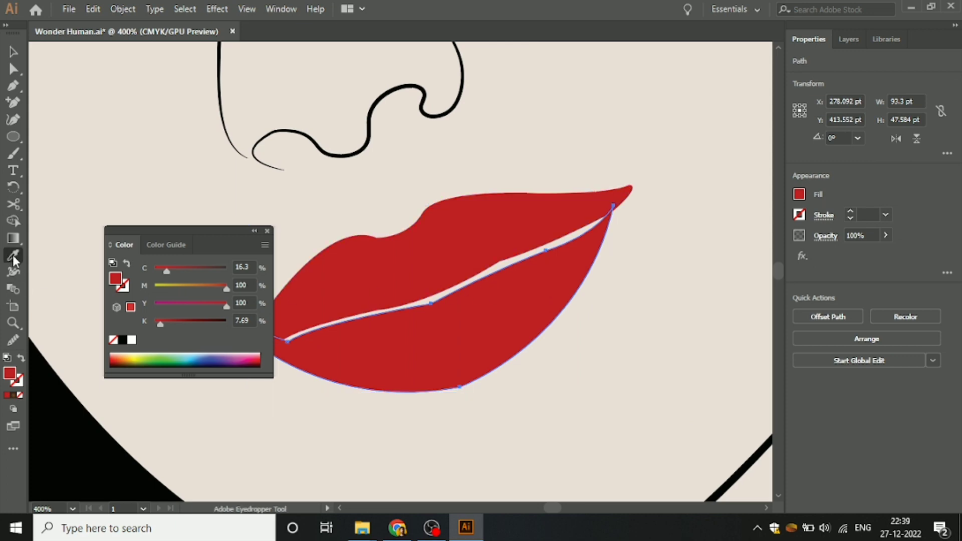
{"action": "left_click", "coordinate": [13, 341]}
{"action": "scroll", "coordinate": [411, 324], "scroll_direction": "left", "scroll_amount": 3}
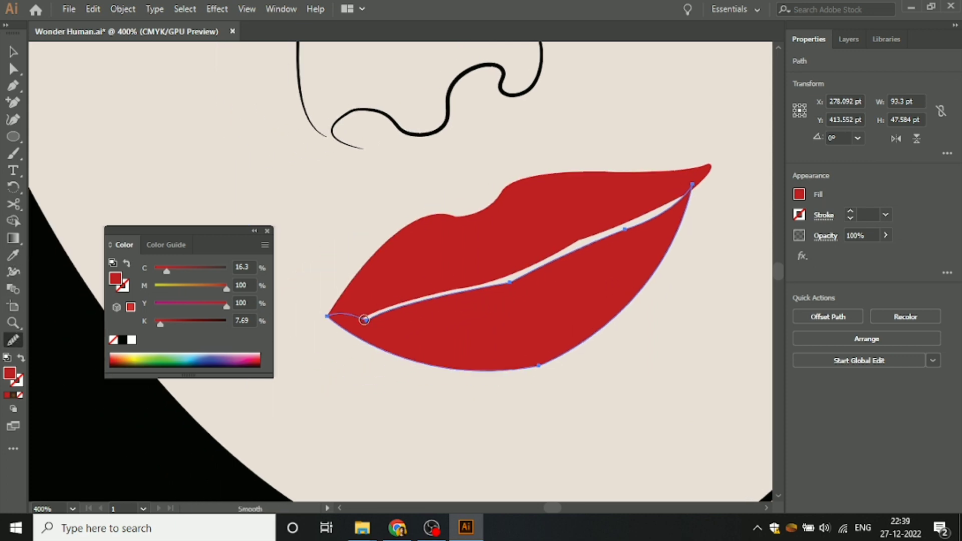
{"action": "left_click_drag", "start_coordinate": [364, 319], "coordinate": [362, 318]}
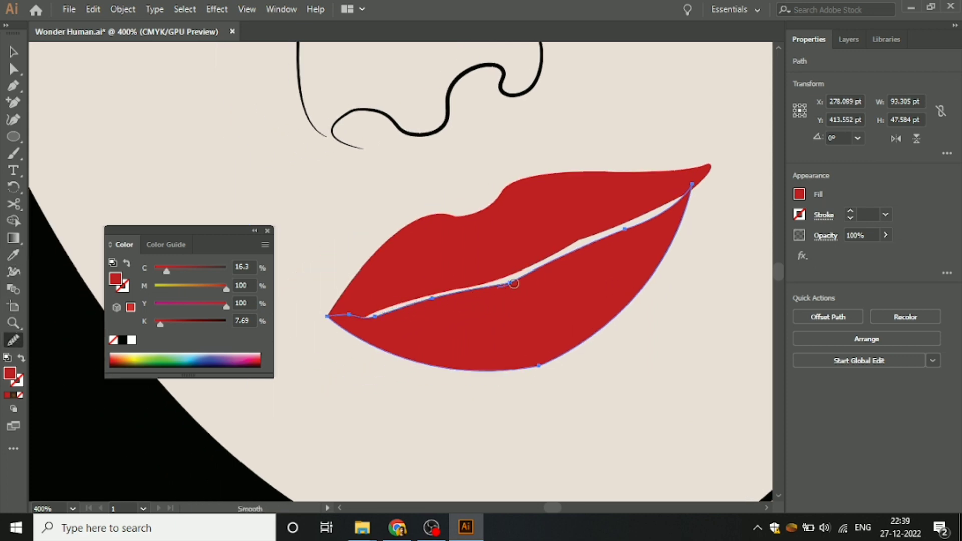
{"action": "left_click_drag", "start_coordinate": [593, 243], "coordinate": [663, 194]}
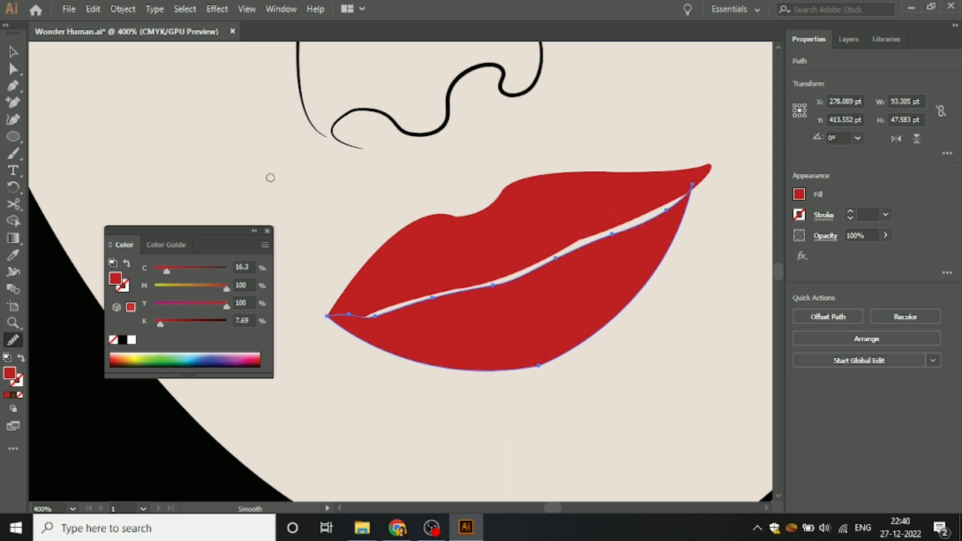
Smooth the middle of the line between the lips and the upper lip's cupid's bow
{"action": "left_click", "coordinate": [14, 55]}
{"action": "left_click", "coordinate": [432, 235]}
{"action": "left_click", "coordinate": [13, 341]}
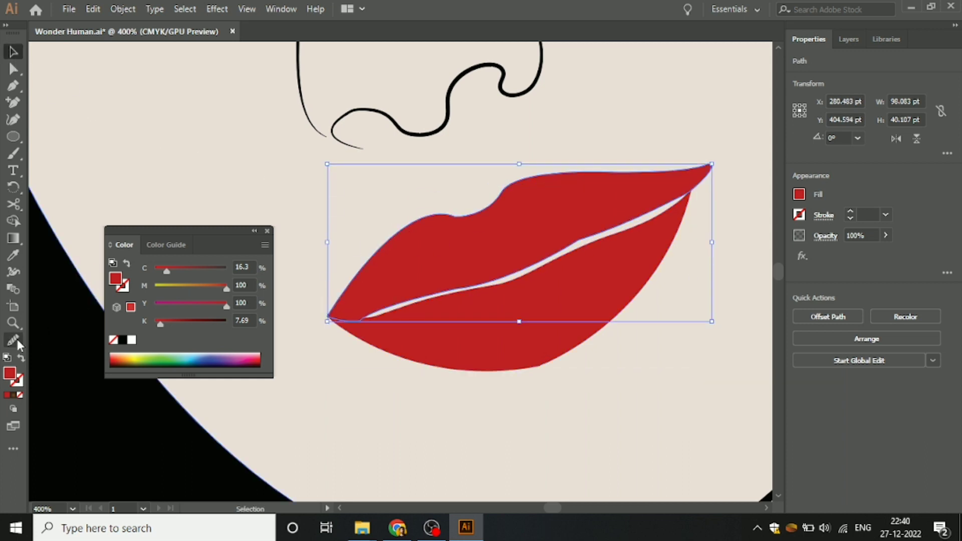
{"action": "left_click_drag", "start_coordinate": [531, 267], "coordinate": [664, 178]}
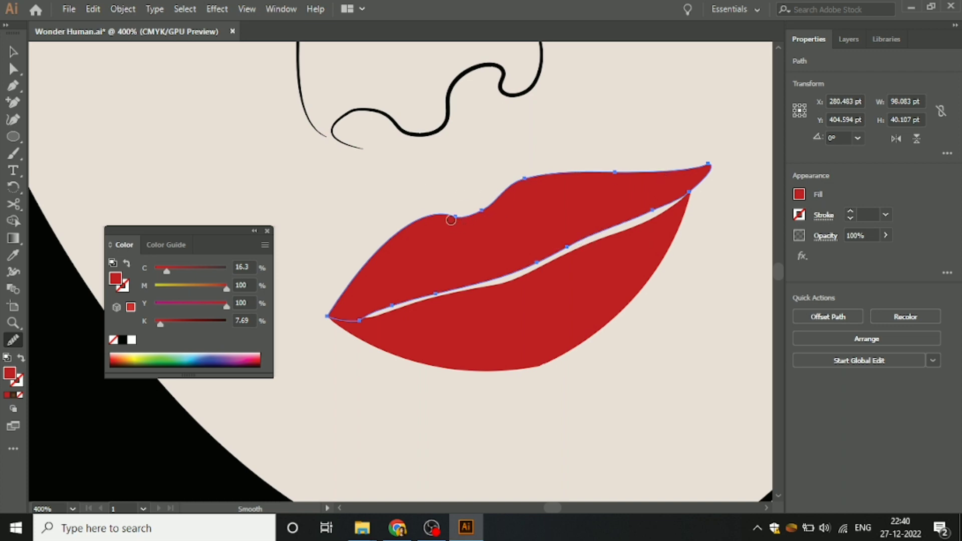
{"action": "left_click_drag", "start_coordinate": [451, 220], "coordinate": [463, 207]}
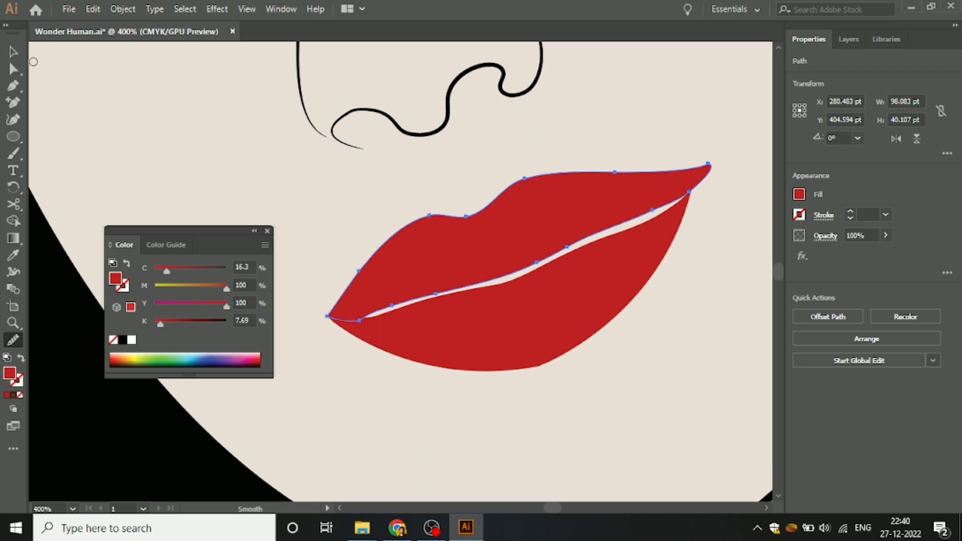
{"action": "key", "text": "v"}
{"action": "scroll", "coordinate": [511, 199], "scroll_direction": "down", "scroll_amount": 2}
{"action": "scroll", "coordinate": [526, 200], "scroll_direction": "down", "scroll_amount": 4}
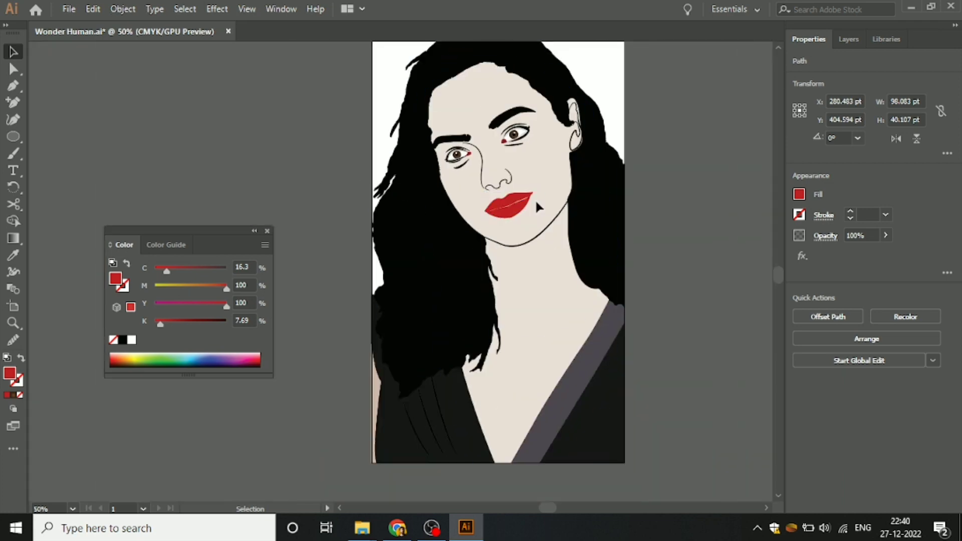
{"action": "scroll", "coordinate": [511, 200], "scroll_direction": "up", "scroll_amount": 3}
{"action": "scroll", "coordinate": [515, 236], "scroll_direction": "up", "scroll_amount": 2}
{"action": "scroll", "coordinate": [518, 248], "scroll_direction": "up", "scroll_amount": 1}
Move the lower lip, tilt it about 1.4°, and nudge it up to narrow the gap
{"action": "left_click_drag", "start_coordinate": [519, 248], "coordinate": [525, 242]}
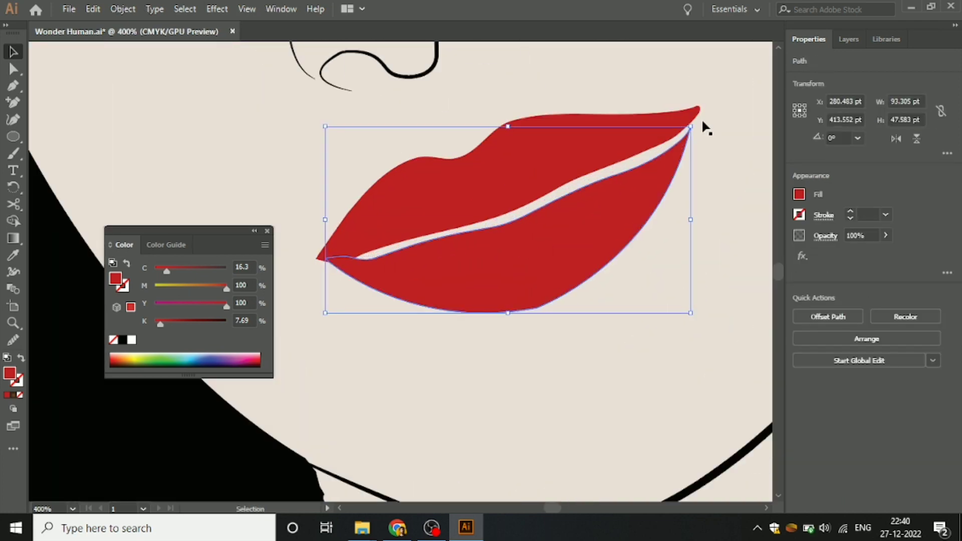
{"action": "left_click_drag", "start_coordinate": [702, 118], "coordinate": [693, 112]}
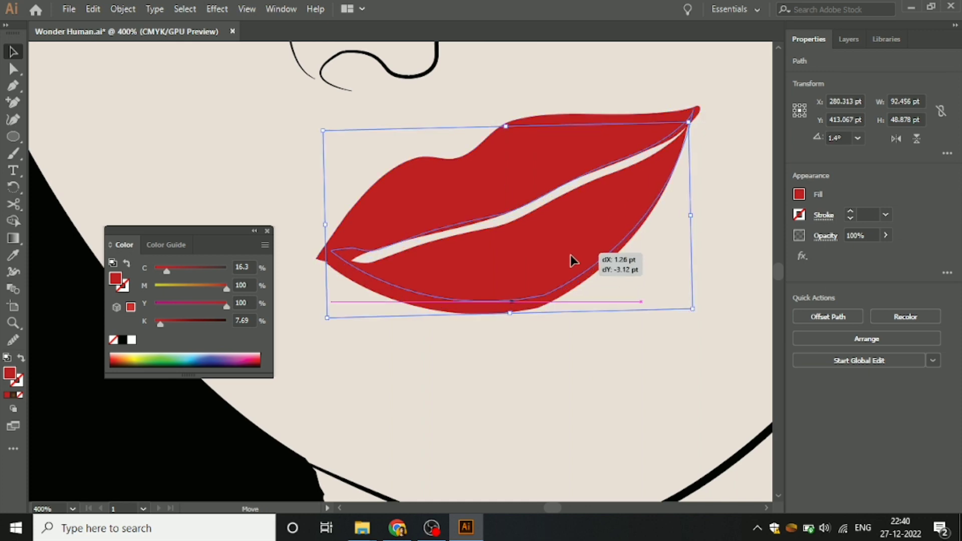
{"action": "mouse_move", "coordinate": [566, 266]}
{"action": "left_mouse_down"}
{"action": "mouse_move", "coordinate": [571, 259]}
{"action": "mouse_move", "coordinate": [571, 269]}
{"action": "left_mouse_up"}
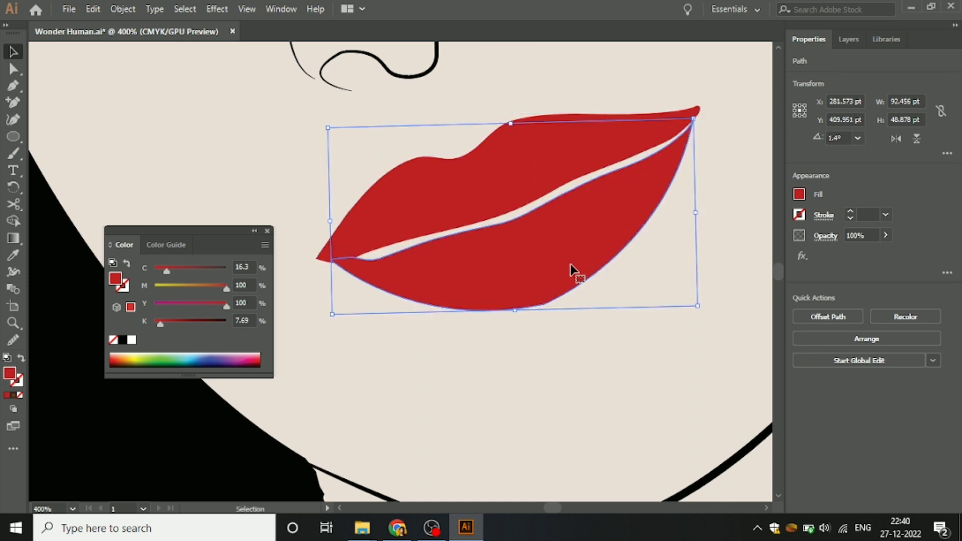
{"action": "key", "text": "ctrl+0"}
{"action": "key", "text": "ctrl+shift+a"}
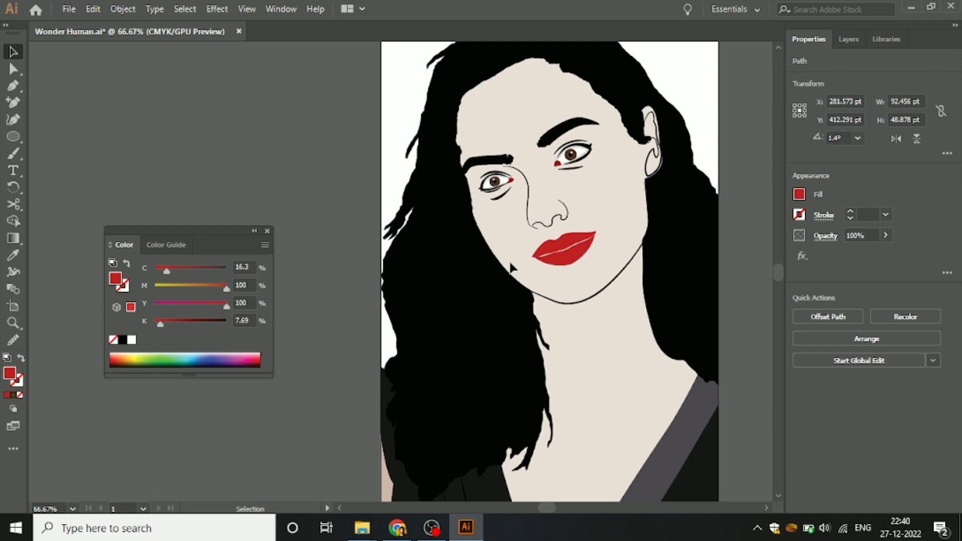
{"action": "key", "text": "ctrl+equal"}
{"action": "key", "text": "ctrl+equal"}
{"action": "key", "text": "ctrl+equal"}
{"action": "key", "text": "ctrl+minus"}
{"action": "key", "text": "ctrl+equal"}
{"action": "key", "text": "ctrl+equal"}
{"action": "key", "text": "ctrl+equal"}
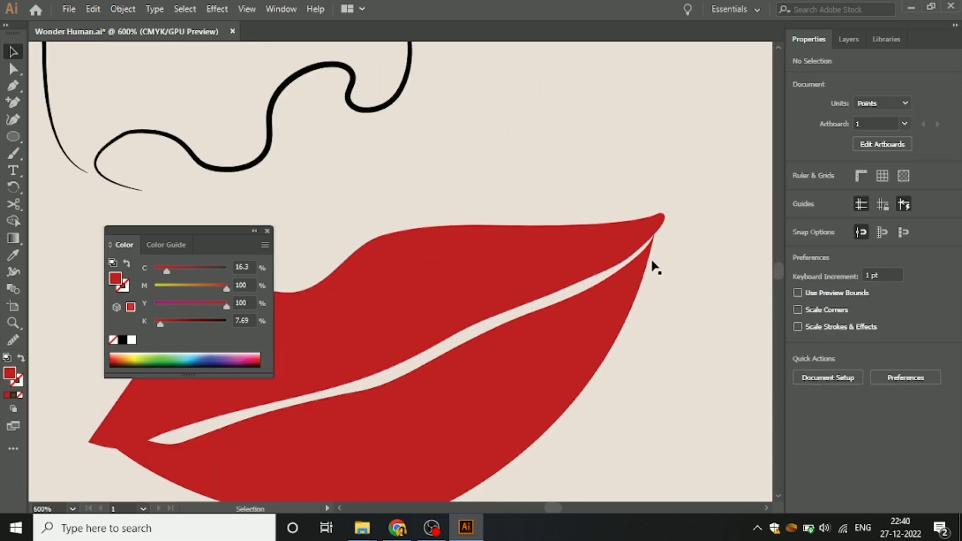
Pull the lower lip's right corner anchor onto the upper lip
{"action": "left_click", "coordinate": [648, 260]}
{"action": "scroll", "coordinate": [656, 230], "scroll_direction": "up", "scroll_amount": 2}
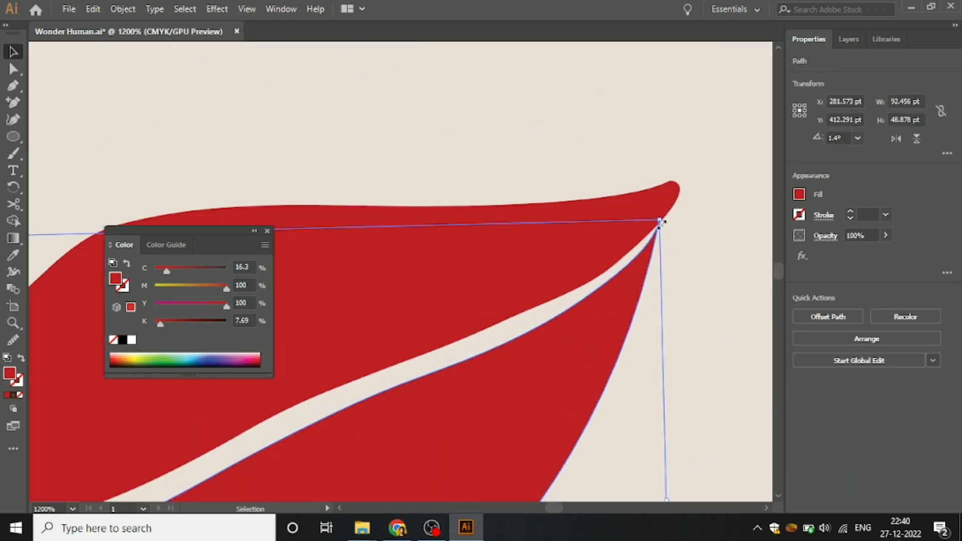
{"action": "key", "text": "a"}
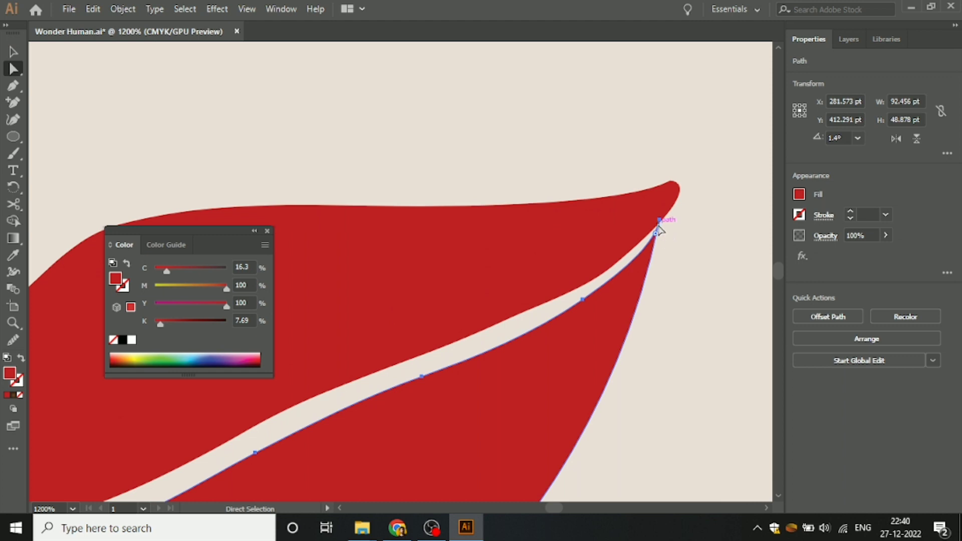
{"action": "scroll", "coordinate": [658, 229], "scroll_direction": "up", "scroll_amount": 2}
{"action": "scroll", "coordinate": [636, 208], "scroll_direction": "up", "scroll_amount": 1}
{"action": "left_click_drag", "start_coordinate": [610, 167], "coordinate": [624, 122]}
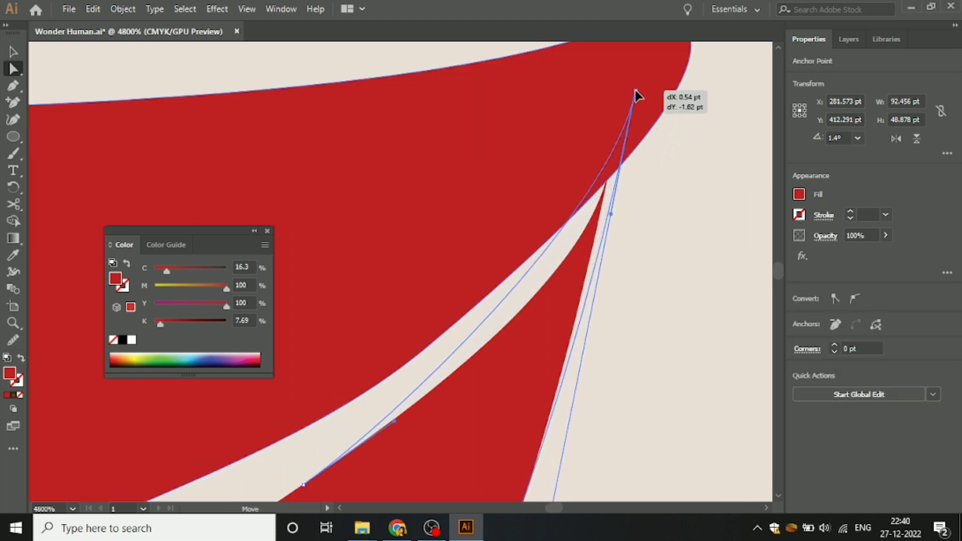
{"action": "scroll", "coordinate": [576, 169], "scroll_direction": "down", "scroll_amount": 6}
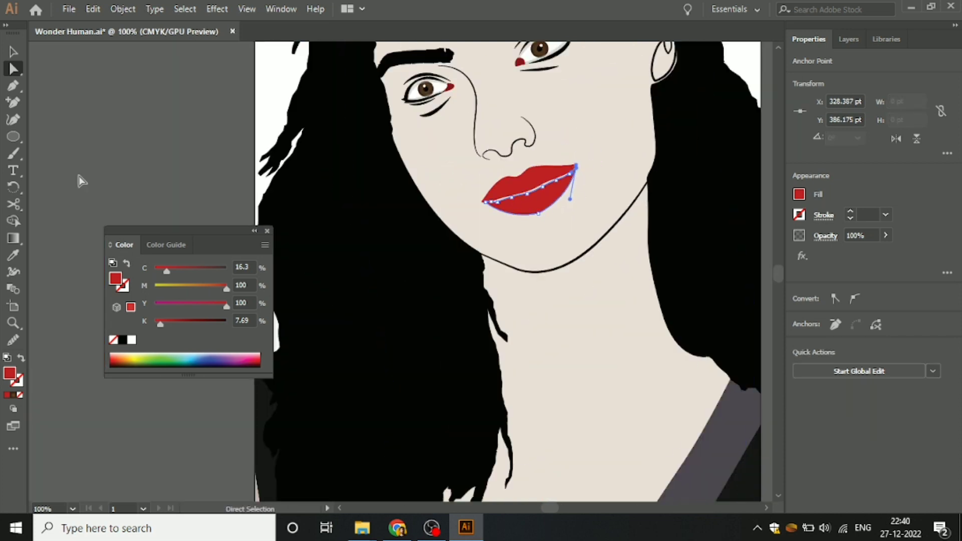
Move an anchor near the lower lip's left corner leftward toward the corner
{"action": "left_click", "coordinate": [85, 175]}
{"action": "key", "text": "v"}
{"action": "scroll", "coordinate": [520, 215], "scroll_direction": "up", "scroll_amount": 3}
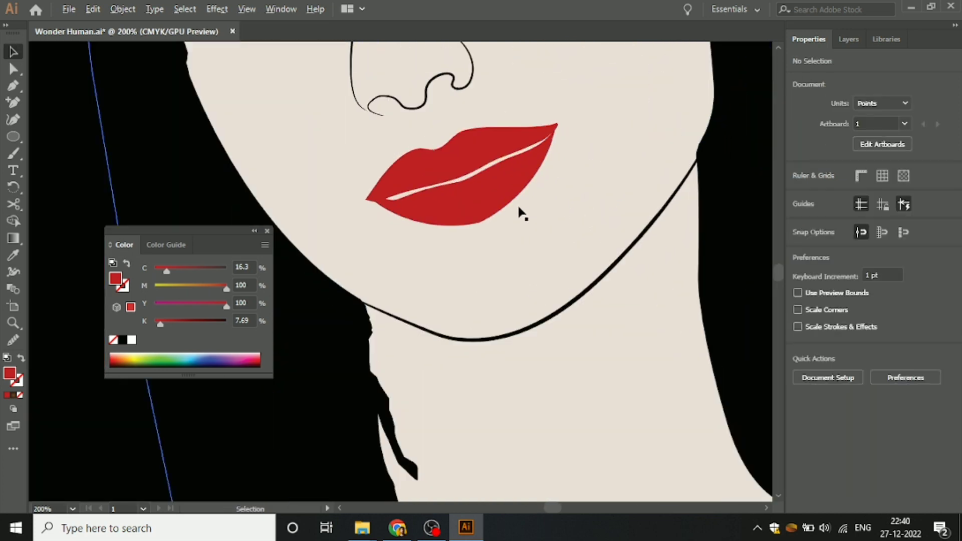
{"action": "scroll", "coordinate": [359, 206], "scroll_direction": "up", "scroll_amount": 3}
{"action": "left_click_drag", "start_coordinate": [359, 206], "coordinate": [502, 232]}
{"action": "scroll", "coordinate": [328, 211], "scroll_direction": "up", "scroll_amount": 1}
{"action": "left_click", "coordinate": [401, 217]}
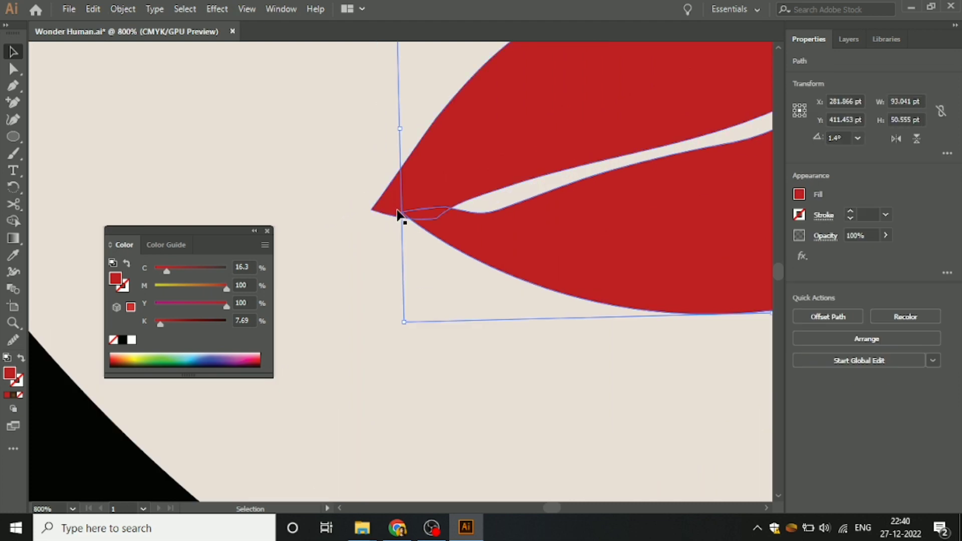
{"action": "key", "text": "a"}
{"action": "left_click", "coordinate": [402, 214]}
{"action": "left_click_drag", "start_coordinate": [403, 216], "coordinate": [387, 217]}
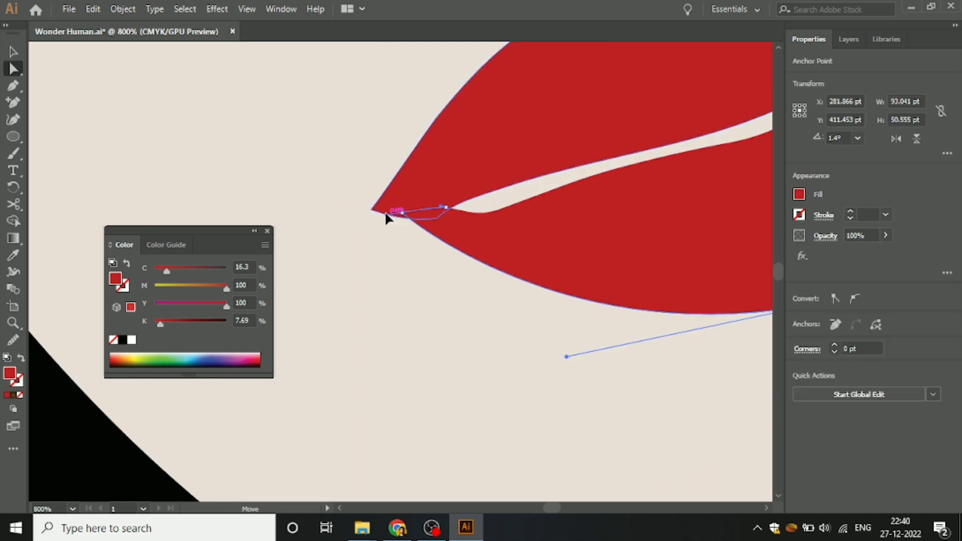
Snap the anchor beside the left corner onto the left lip corner
{"action": "scroll", "coordinate": [377, 215], "scroll_direction": "up", "scroll_amount": 1}
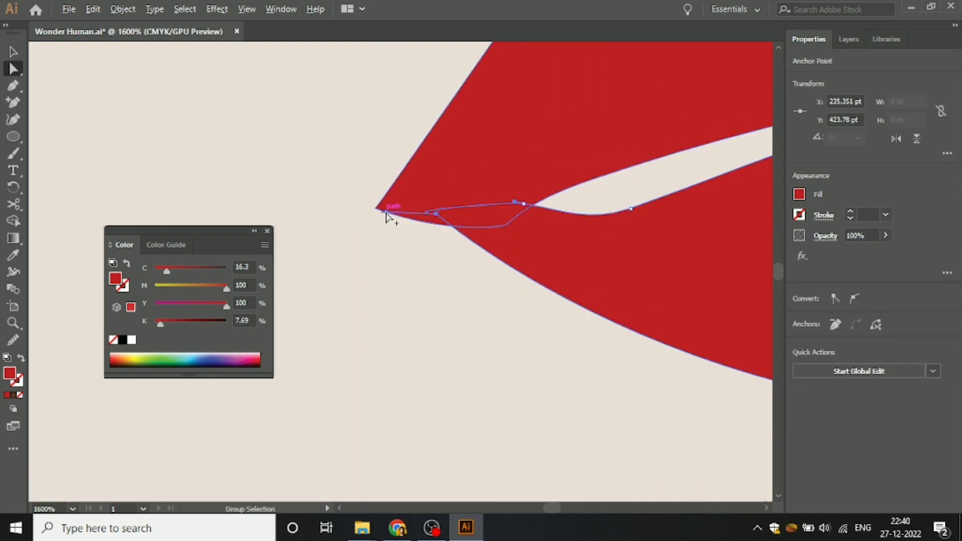
{"action": "left_click", "coordinate": [437, 214]}
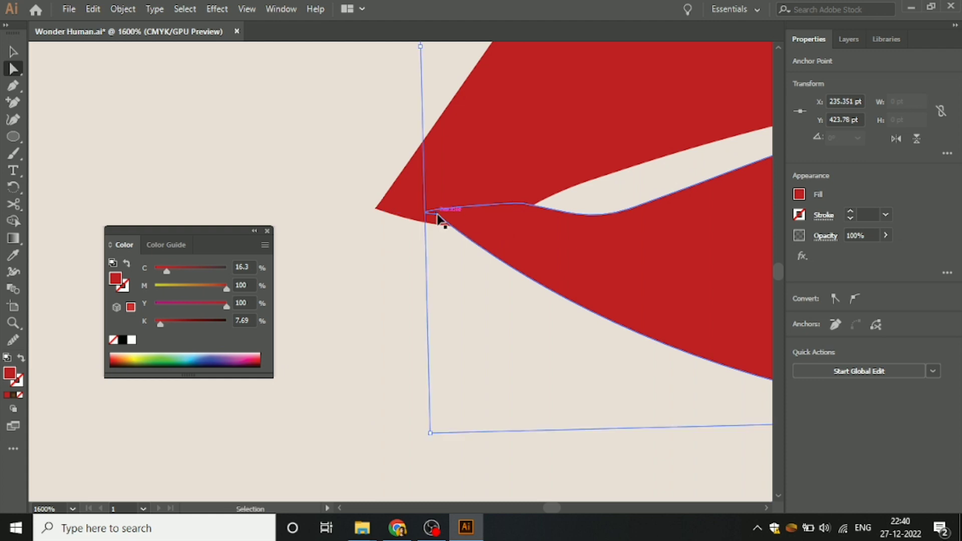
{"action": "left_click", "coordinate": [438, 217]}
{"action": "scroll", "coordinate": [444, 220], "scroll_direction": "up", "scroll_amount": 1}
{"action": "scroll", "coordinate": [446, 213], "scroll_direction": "up", "scroll_amount": 2}
{"action": "left_click", "coordinate": [460, 186]}
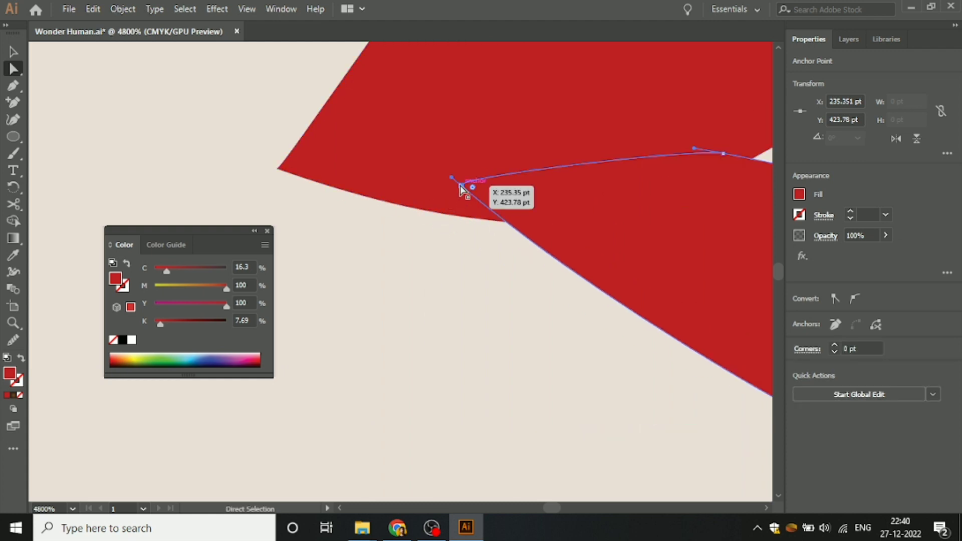
{"action": "left_click_drag", "start_coordinate": [461, 188], "coordinate": [279, 168]}
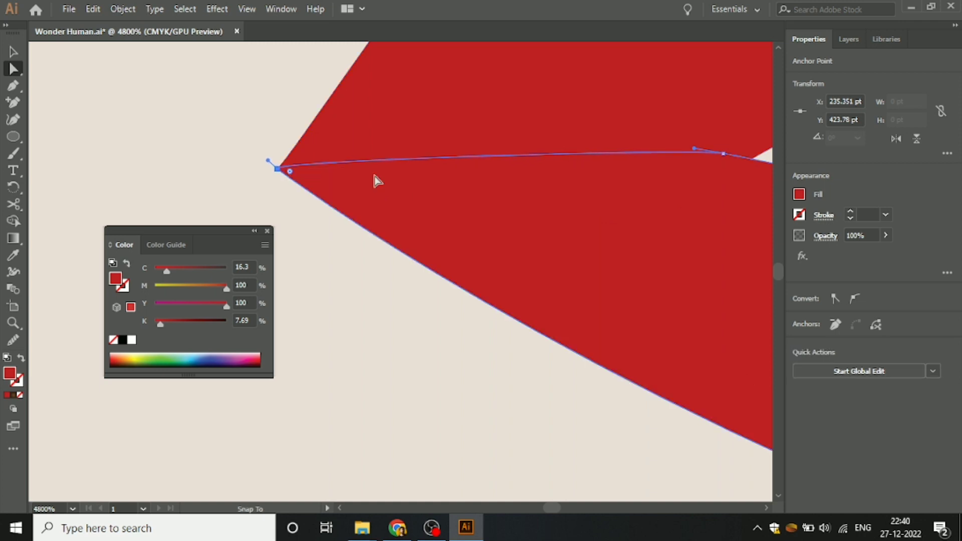
Smooth the lower lip's left corner segment, then zoom out to the whole artboard
{"action": "scroll", "coordinate": [372, 170], "scroll_direction": "down", "scroll_amount": 5}
{"action": "left_click", "coordinate": [17, 339]}
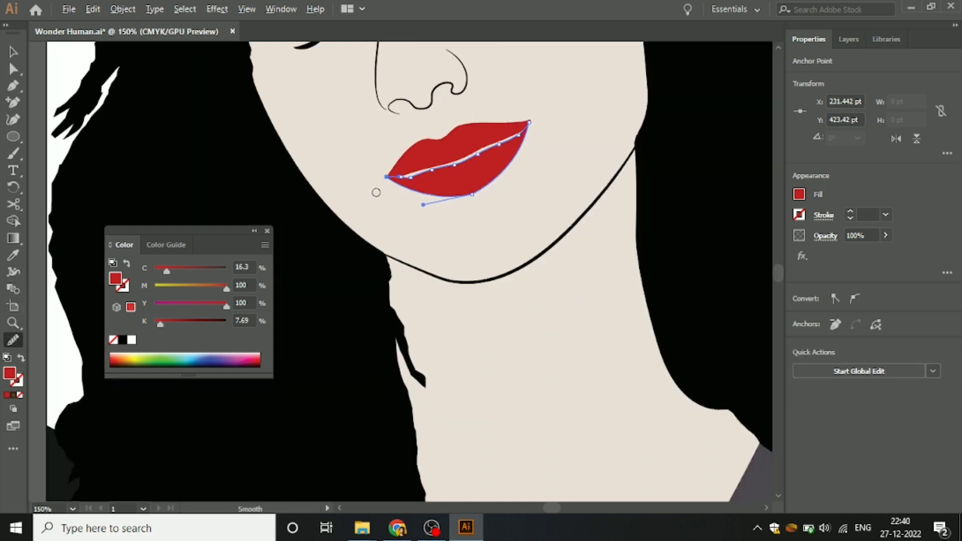
{"action": "scroll", "coordinate": [376, 189], "scroll_direction": "up", "scroll_amount": 3}
{"action": "left_click_drag", "start_coordinate": [476, 146], "coordinate": [454, 148]}
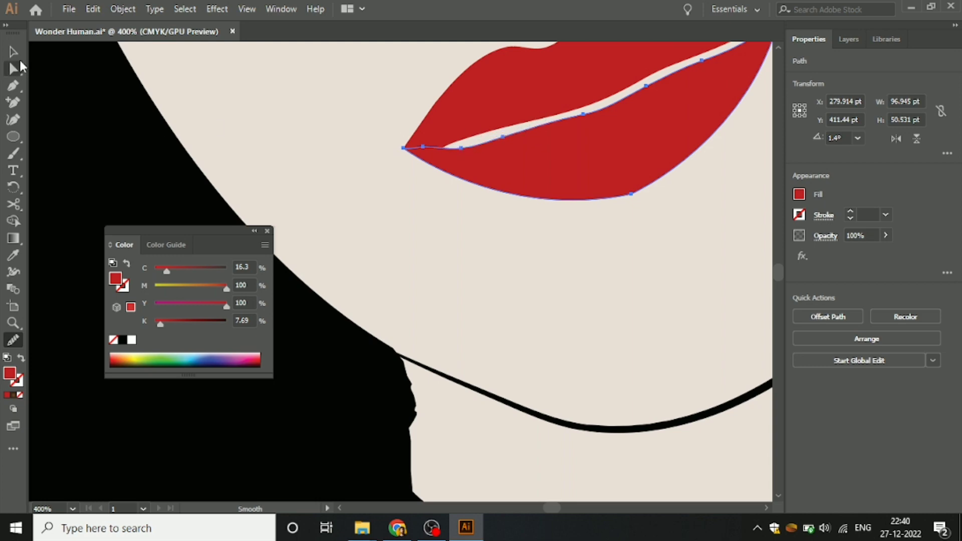
{"action": "left_click", "coordinate": [13, 52]}
{"action": "key", "text": "ctrl+0"}
{"action": "key", "text": "ctrl+shift+a"}
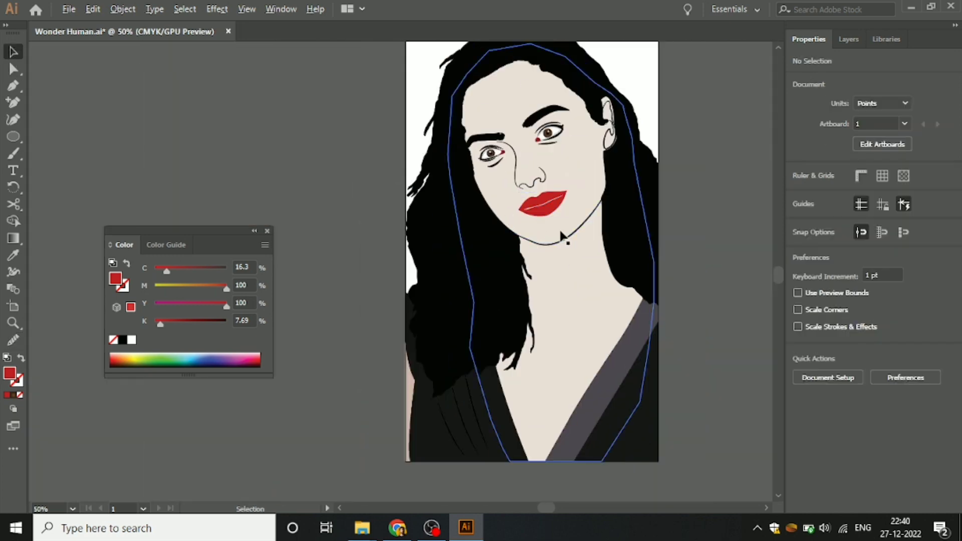
{"action": "scroll", "coordinate": [581, 179], "scroll_direction": "up", "scroll_amount": 1}
{"action": "scroll", "coordinate": [582, 179], "scroll_direction": "up", "scroll_amount": 2}
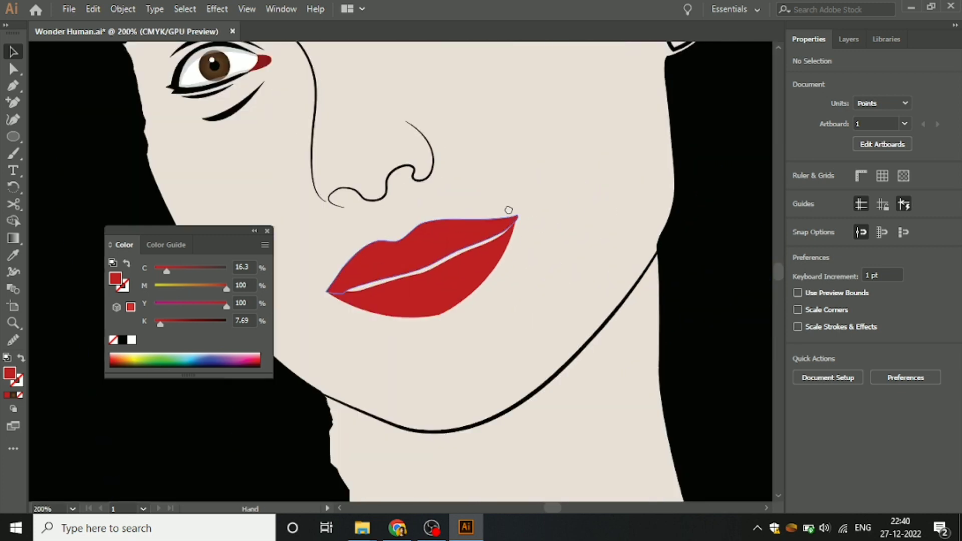
{"action": "scroll", "coordinate": [509, 211], "scroll_direction": "up", "scroll_amount": 1}
Choose the Pen tool and scroll the canvas toward the hair beside the face
{"action": "left_click", "coordinate": [15, 90]}
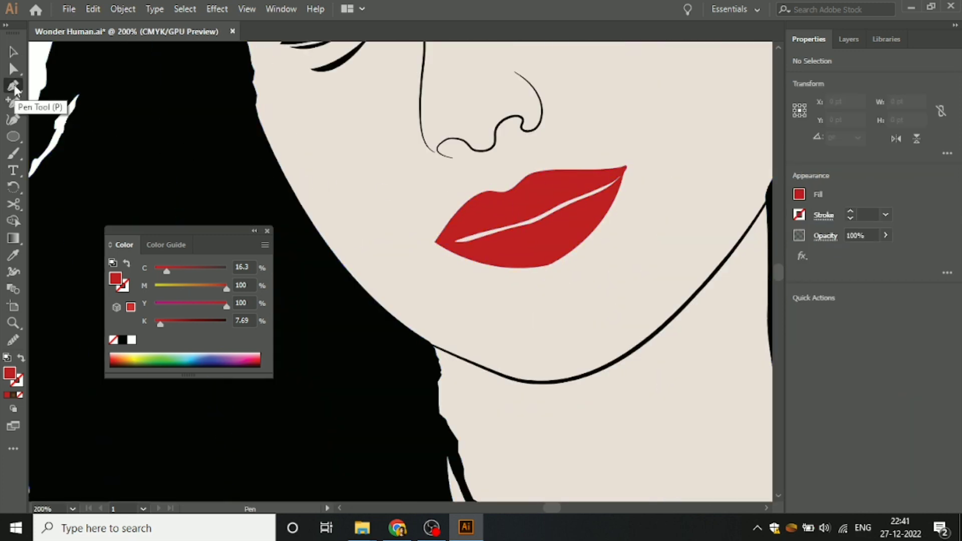
{"action": "scroll", "coordinate": [56, 87], "scroll_direction": "down", "scroll_amount": 1}
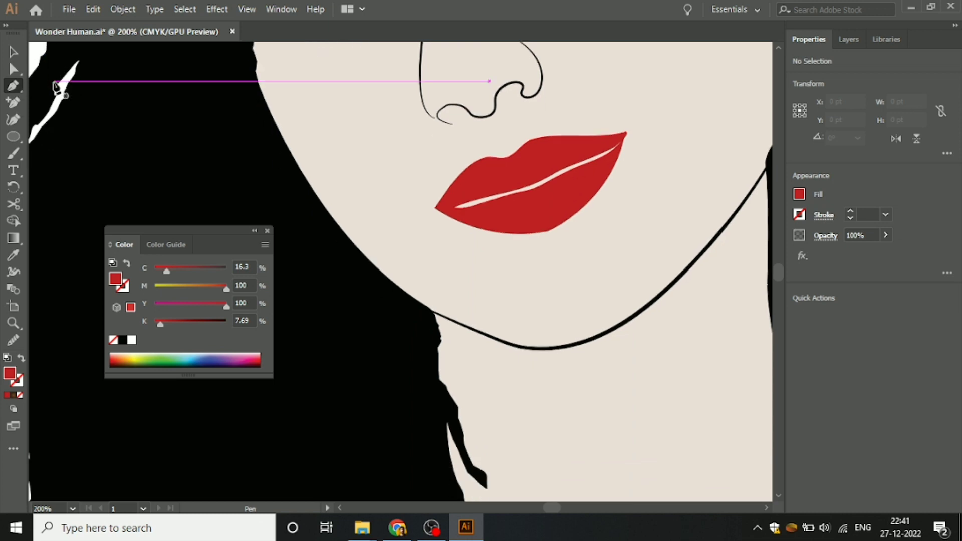
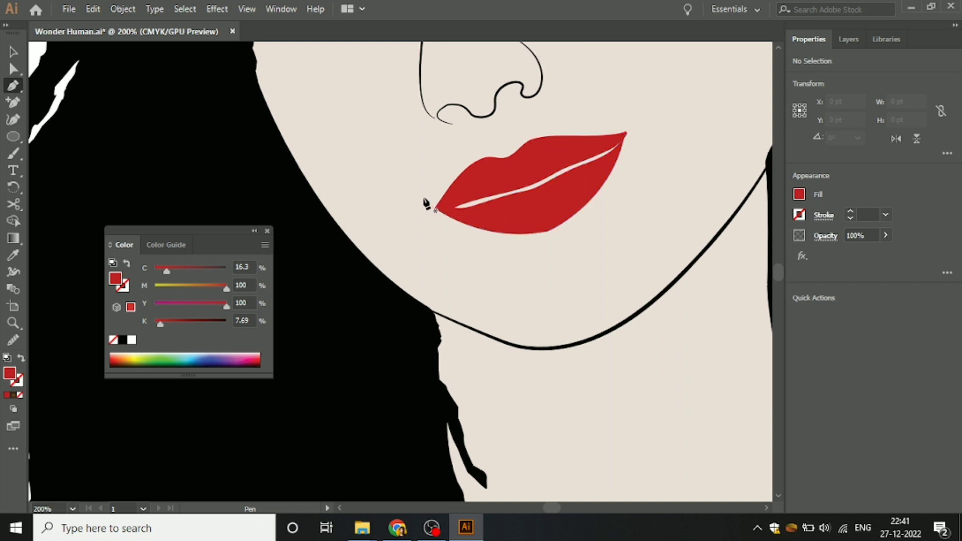
Draw a small crescent at the left lip corner and fill it black
{"action": "mouse_move", "coordinate": [436, 210]}
{"action": "left_mouse_down"}
{"action": "mouse_move", "coordinate": [445, 226]}
{"action": "mouse_move", "coordinate": [461, 225]}
{"action": "left_mouse_up"}
{"action": "left_click", "coordinate": [14, 52]}
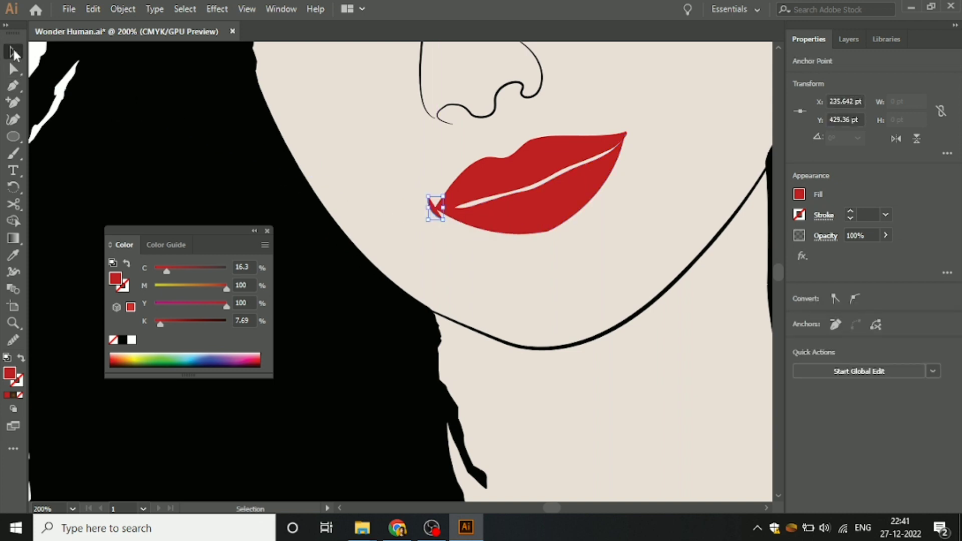
{"action": "double_click", "coordinate": [10, 373]}
{"action": "left_click_drag", "start_coordinate": [457, 363], "coordinate": [426, 373]}
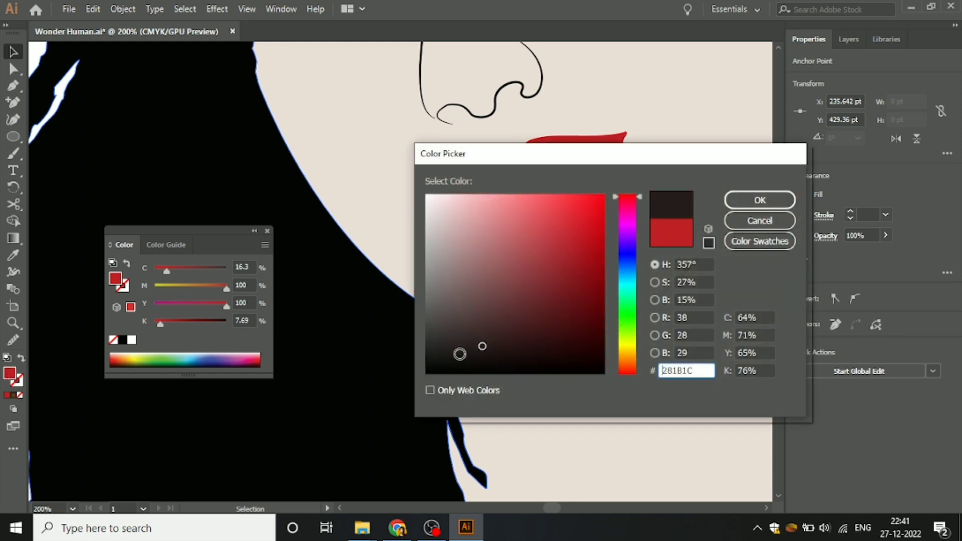
{"action": "left_click", "coordinate": [760, 201]}
{"action": "scroll", "coordinate": [501, 201], "scroll_direction": "down", "scroll_amount": 7}
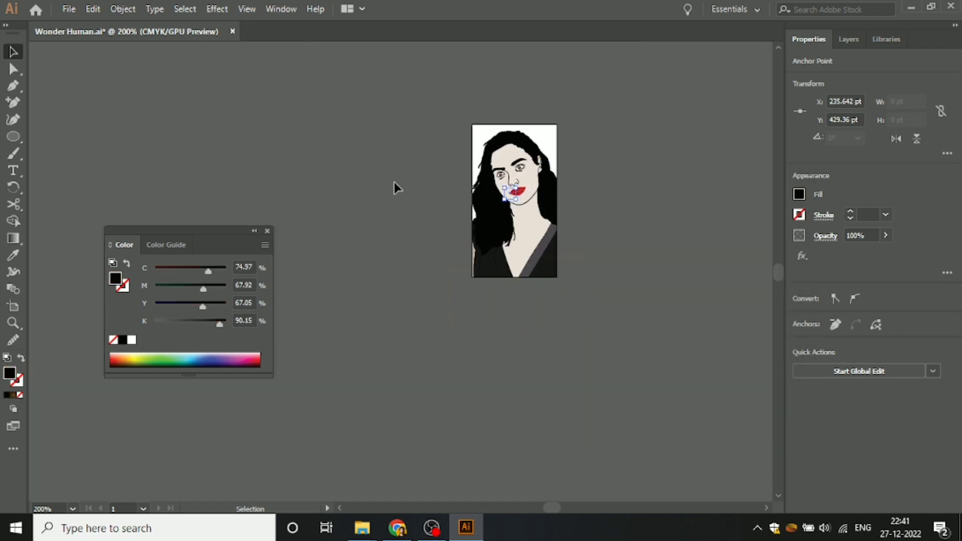
{"action": "left_click", "coordinate": [394, 182]}
{"action": "scroll", "coordinate": [591, 181], "scroll_direction": "up", "scroll_amount": 6}
{"action": "left_click_drag", "start_coordinate": [594, 191], "coordinate": [539, 249]}
{"action": "scroll", "coordinate": [500, 217], "scroll_direction": "up", "scroll_amount": 3}
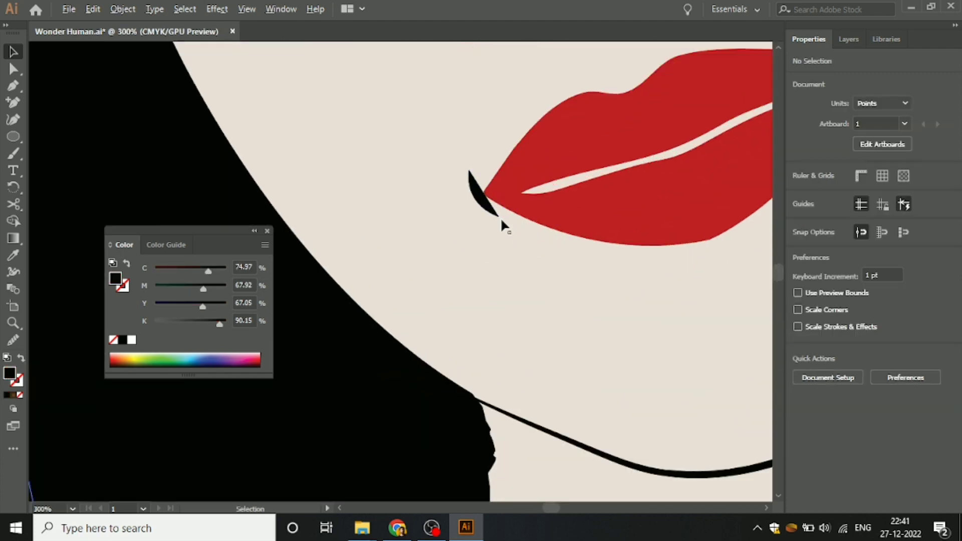
Redraw the corner shadow as a new black-filled path and nudge it into the lip corner
{"action": "left_click", "coordinate": [485, 203]}
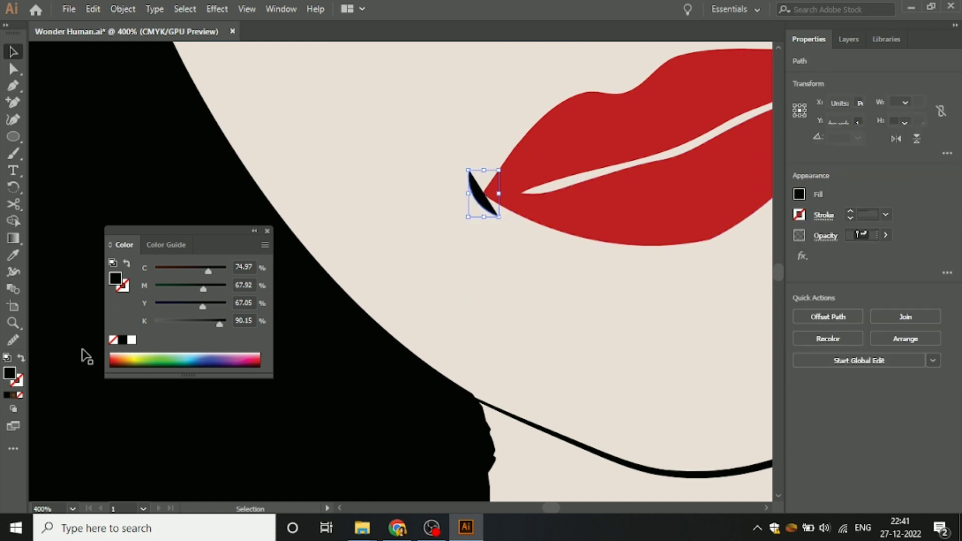
{"action": "left_click", "coordinate": [18, 396]}
{"action": "left_click", "coordinate": [13, 86]}
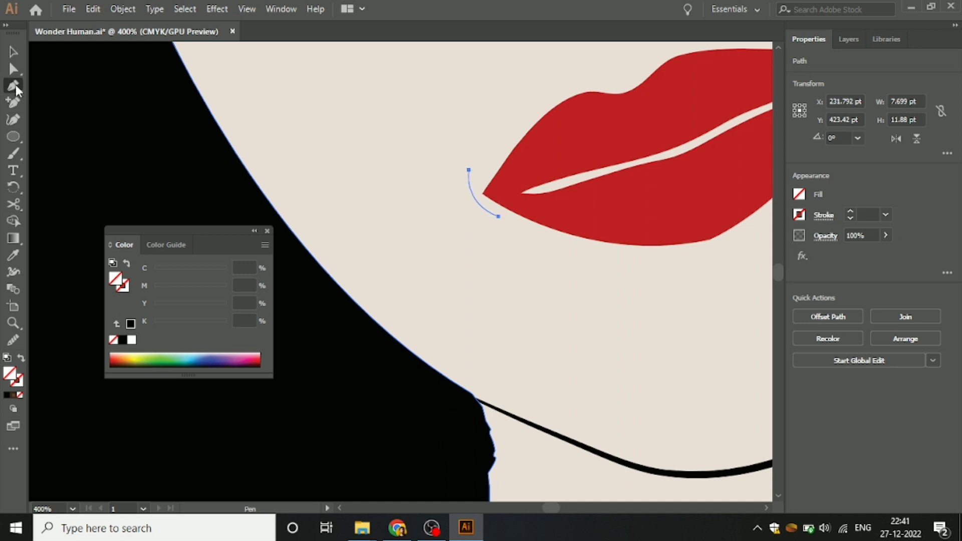
{"action": "mouse_move", "coordinate": [462, 203]}
{"action": "left_mouse_down"}
{"action": "mouse_move", "coordinate": [472, 176]}
{"action": "mouse_move", "coordinate": [446, 228]}
{"action": "left_mouse_up"}
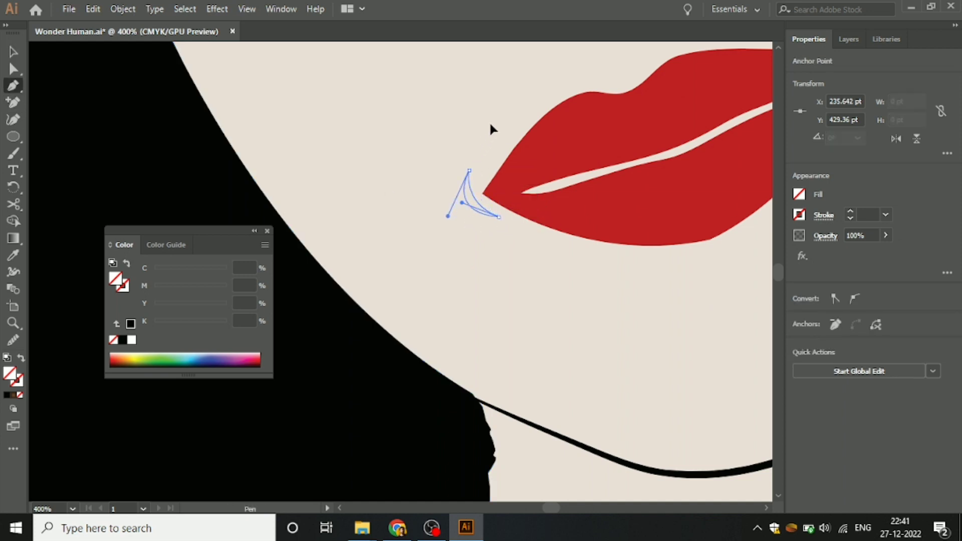
{"action": "left_click_drag", "start_coordinate": [493, 115], "coordinate": [199, 313]}
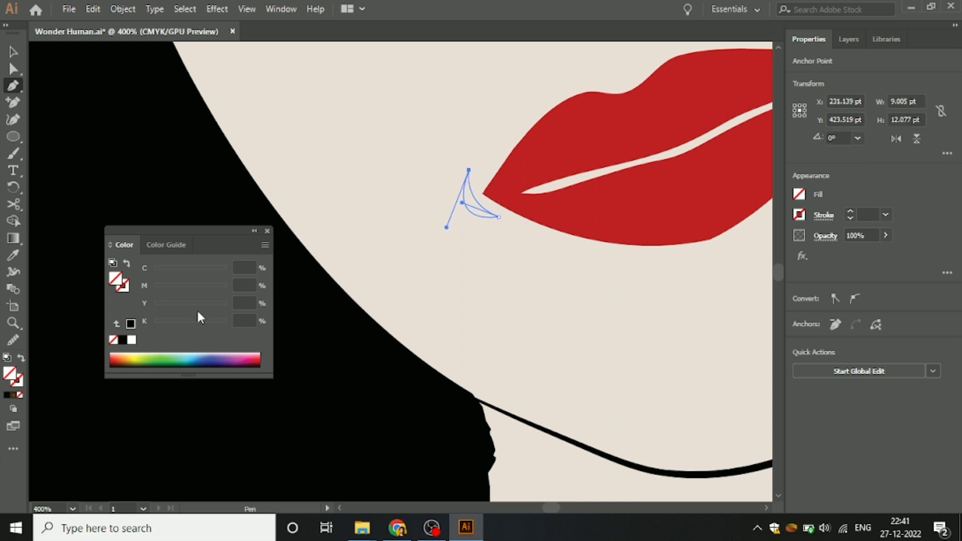
{"action": "left_click", "coordinate": [6, 394]}
{"action": "key", "text": "v"}
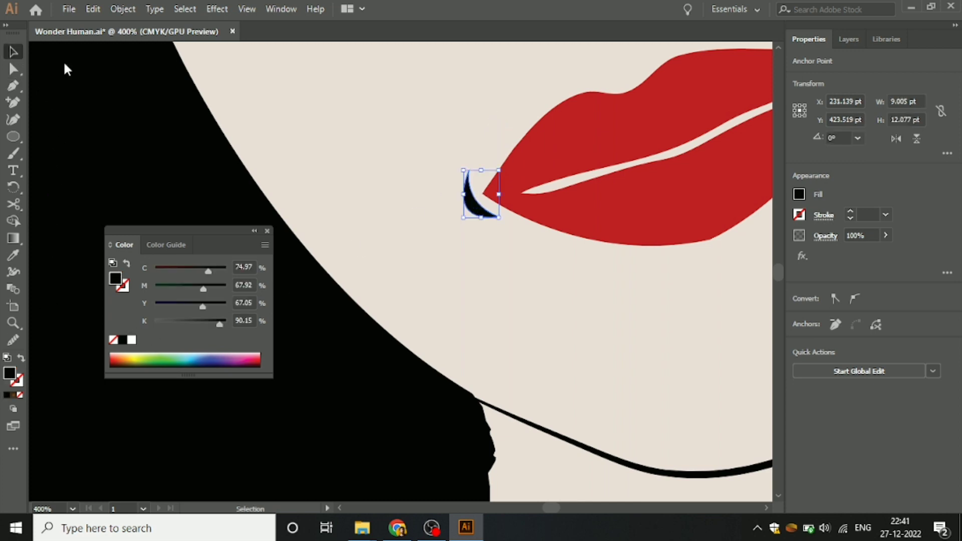
{"action": "left_click_drag", "start_coordinate": [471, 213], "coordinate": [475, 204]}
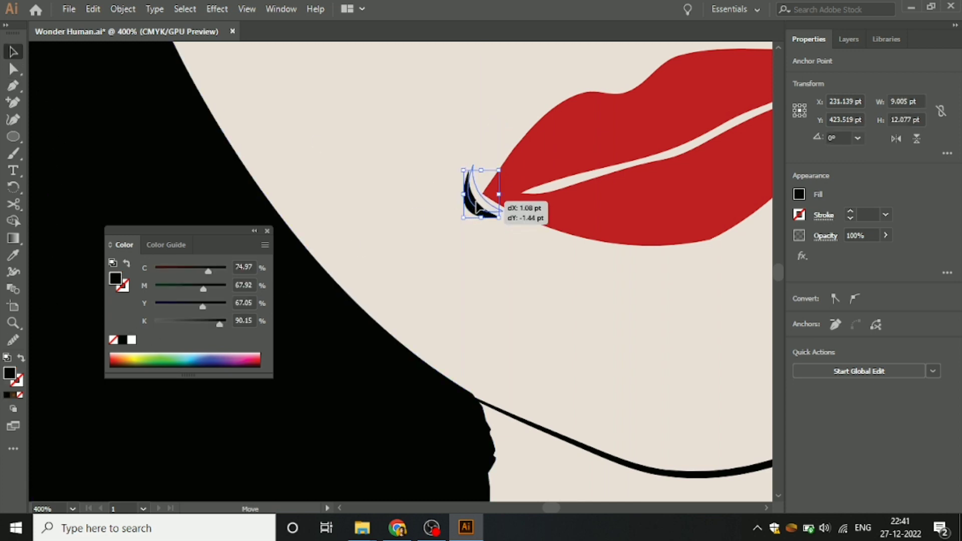
{"action": "scroll", "coordinate": [475, 204], "scroll_direction": "down", "scroll_amount": 5}
Delete the black lip-corner shadow shape
{"action": "scroll", "coordinate": [474, 203], "scroll_direction": "down", "scroll_amount": 2}
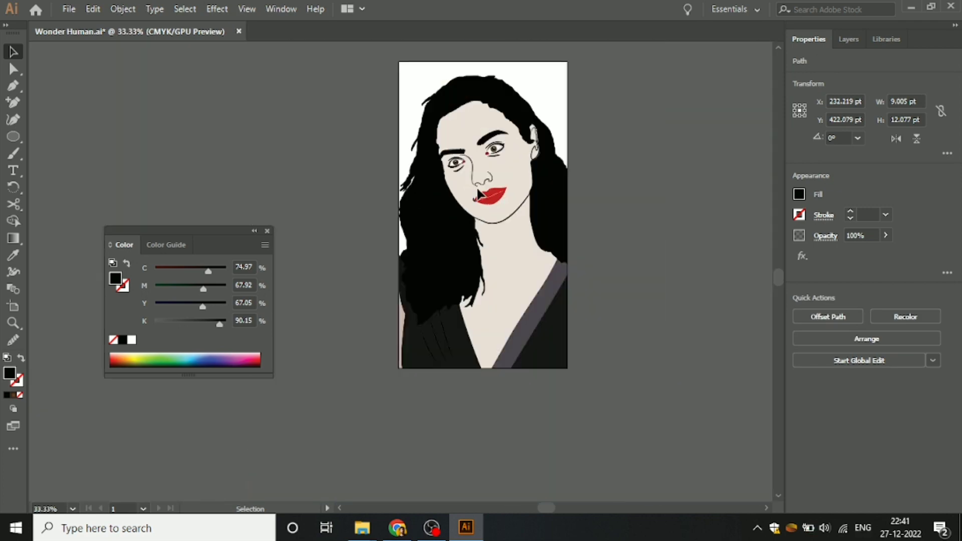
{"action": "key", "text": "ctrl+shift+a"}
{"action": "scroll", "coordinate": [501, 215], "scroll_direction": "up", "scroll_amount": 3}
{"action": "scroll", "coordinate": [425, 236], "scroll_direction": "down", "scroll_amount": 1}
{"action": "scroll", "coordinate": [425, 236], "scroll_direction": "up", "scroll_amount": 3}
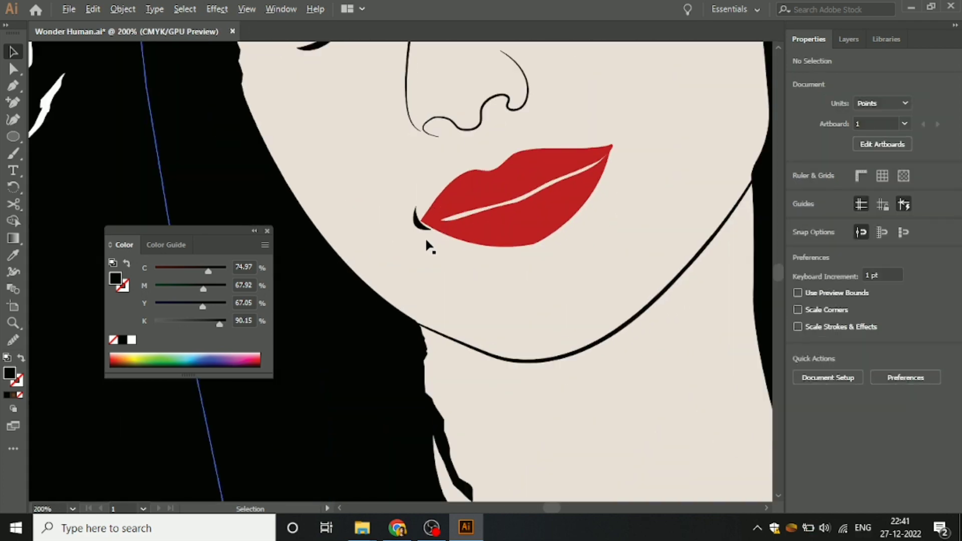
{"action": "left_click", "coordinate": [424, 233]}
{"action": "key", "text": "Delete"}
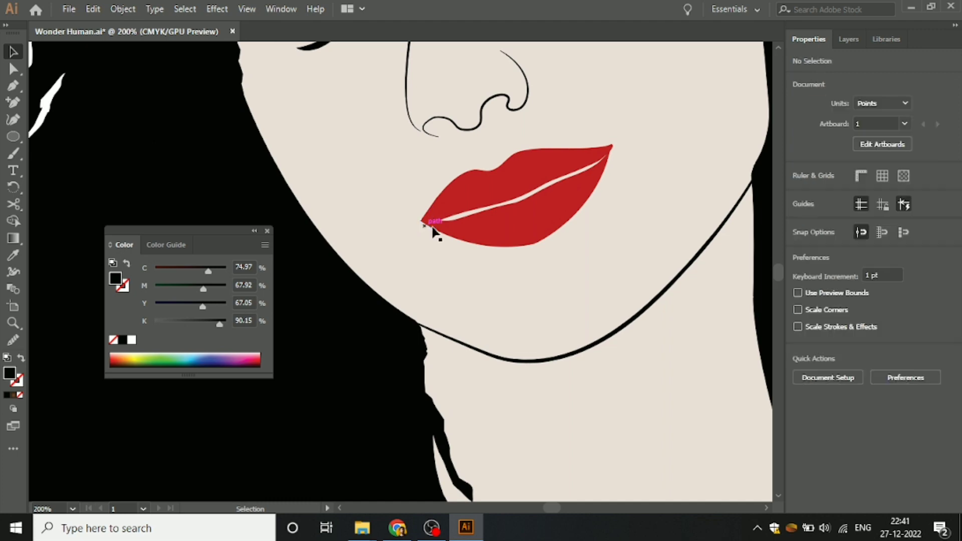
{"action": "scroll", "coordinate": [568, 242], "scroll_direction": "down", "scroll_amount": 2}
{"action": "scroll", "coordinate": [622, 262], "scroll_direction": "down", "scroll_amount": 1}
{"action": "scroll", "coordinate": [699, 263], "scroll_direction": "down", "scroll_amount": 1}
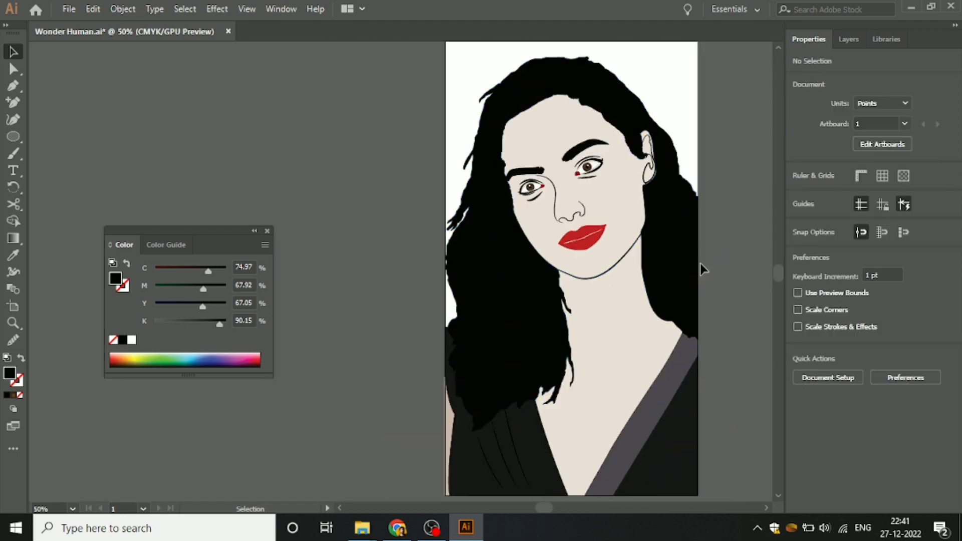
{"action": "left_click_drag", "start_coordinate": [719, 262], "coordinate": [680, 263]}
{"action": "scroll", "coordinate": [567, 227], "scroll_direction": "up", "scroll_amount": 2}
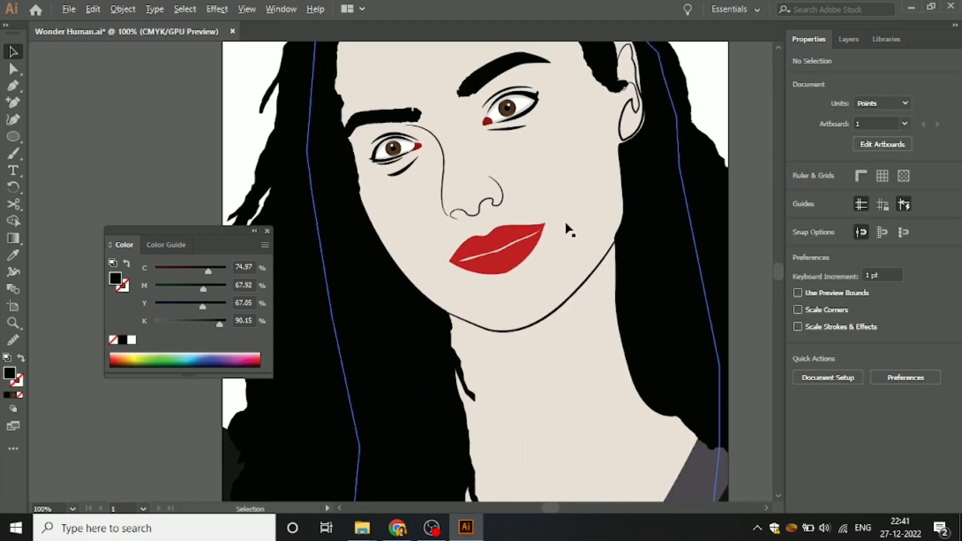
{"action": "scroll", "coordinate": [550, 243], "scroll_direction": "up", "scroll_amount": 1}
{"action": "scroll", "coordinate": [551, 243], "scroll_direction": "down", "scroll_amount": 3}
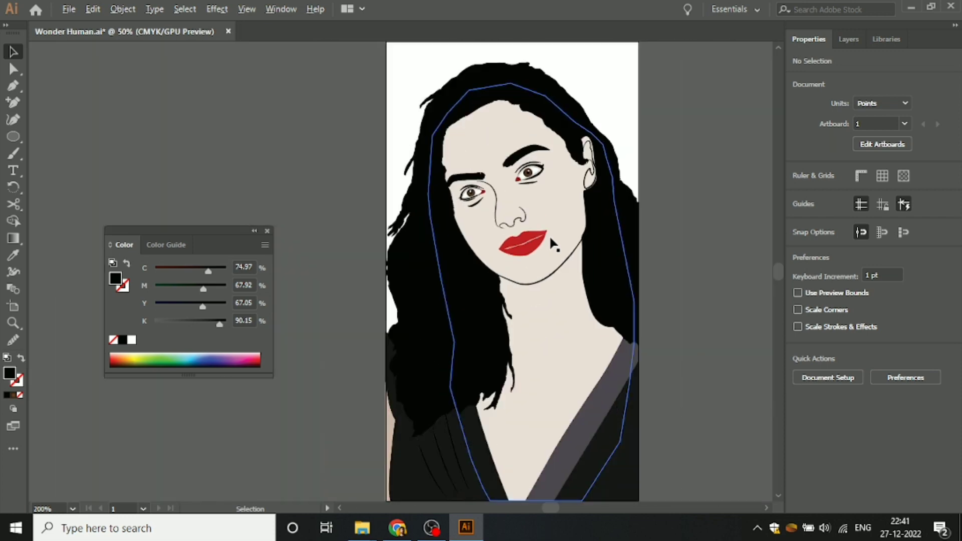
Set the skin path to 100% opacity with a brighter peach fill
{"action": "left_click", "coordinate": [585, 356]}
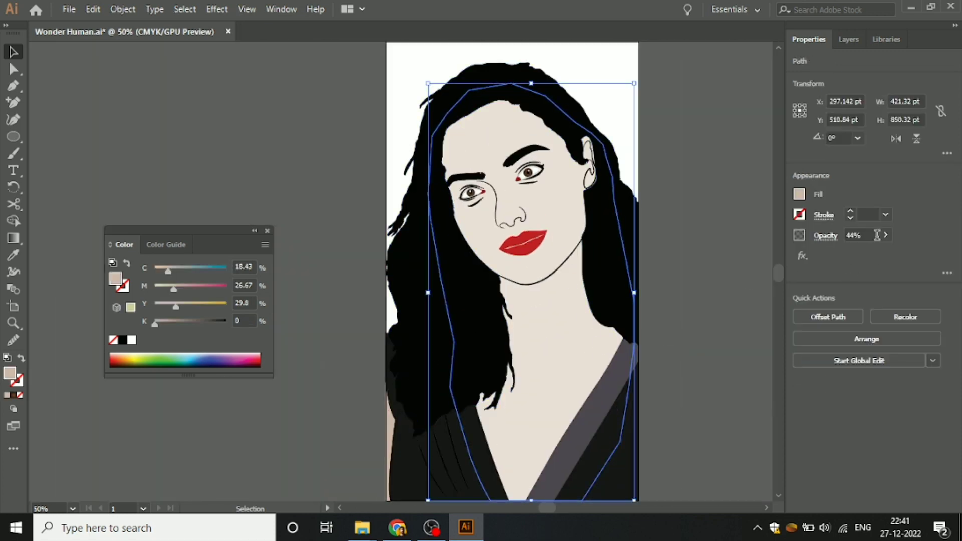
{"action": "left_click", "coordinate": [886, 235]}
{"action": "left_click", "coordinate": [262, 183]}
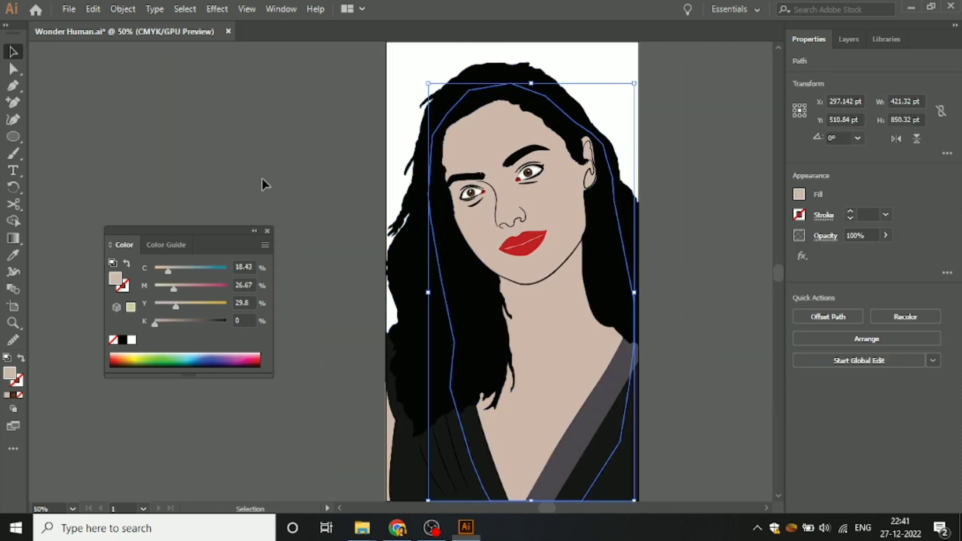
{"action": "double_click", "coordinate": [10, 374]}
{"action": "mouse_move", "coordinate": [488, 236]}
{"action": "left_mouse_down"}
{"action": "mouse_move", "coordinate": [485, 200]}
{"action": "mouse_move", "coordinate": [499, 177]}
{"action": "left_mouse_up"}
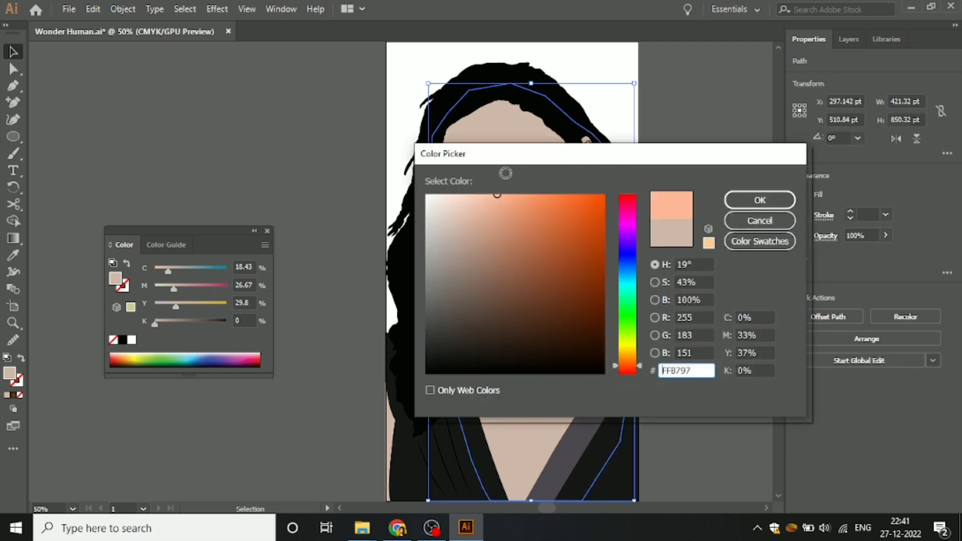
{"action": "left_click", "coordinate": [780, 199]}
{"action": "left_click", "coordinate": [691, 179]}
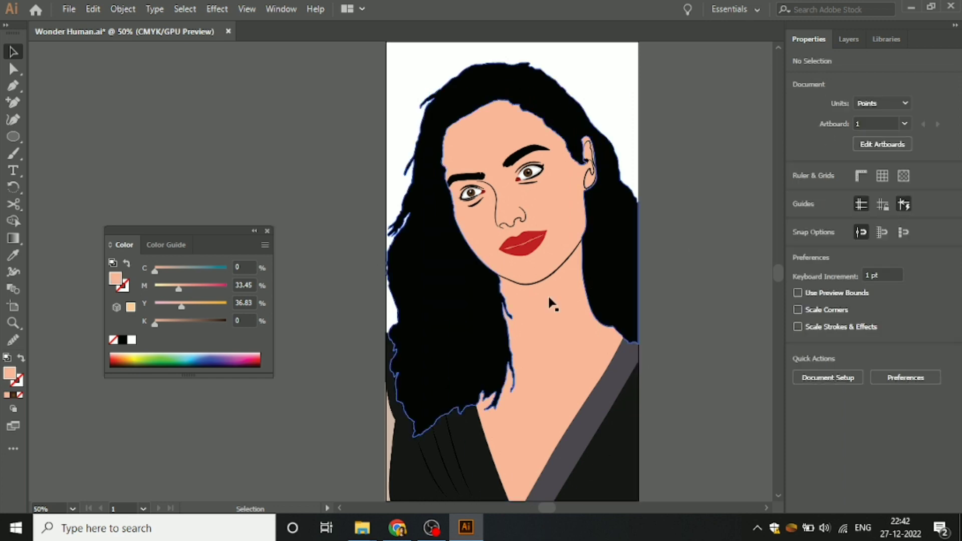
{"action": "left_click", "coordinate": [13, 86]}
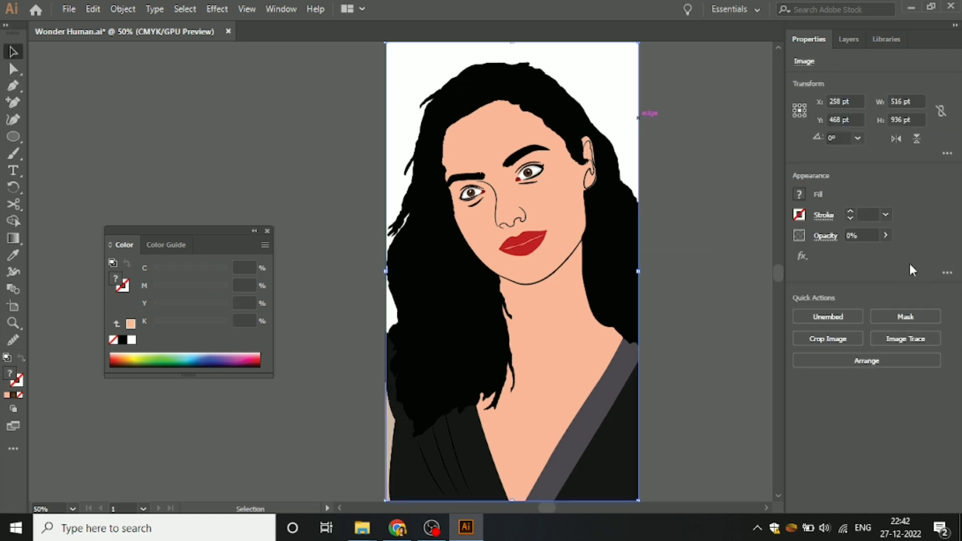
Show the reference photo at 100% opacity and place a copy left of the drawing
{"action": "left_click_drag", "start_coordinate": [884, 237], "coordinate": [925, 251]}
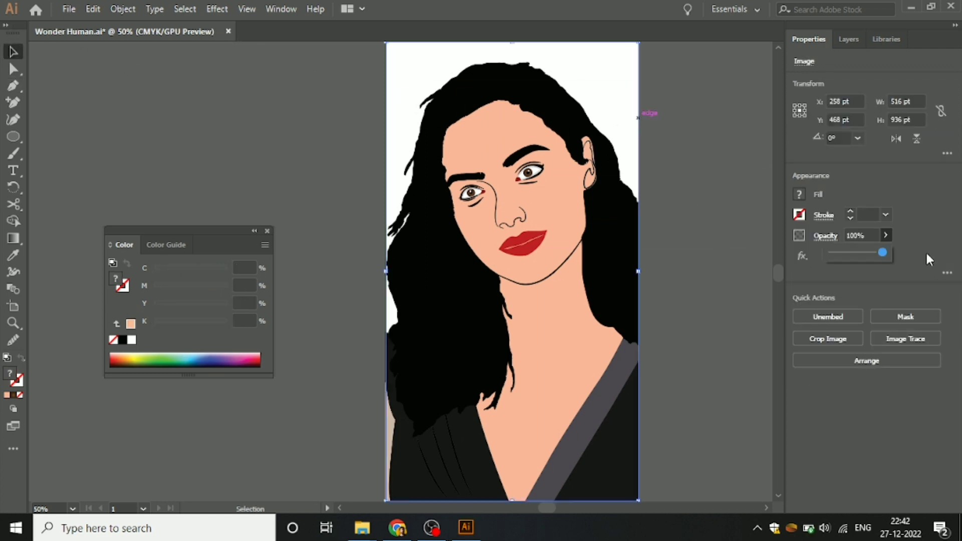
{"action": "left_click", "coordinate": [705, 196]}
{"action": "left_click_drag", "start_coordinate": [705, 196], "coordinate": [632, 208]}
{"action": "scroll", "coordinate": [551, 171], "scroll_direction": "down", "scroll_amount": 1}
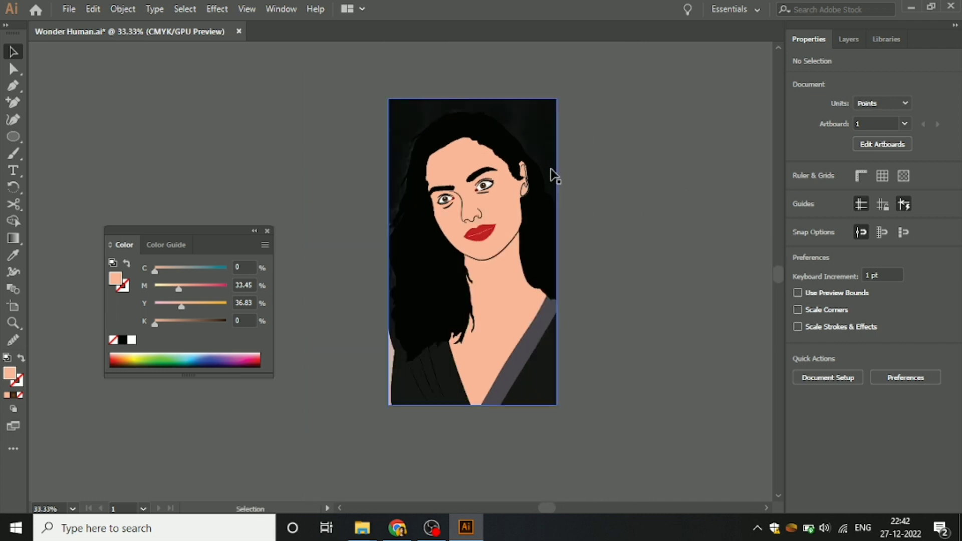
{"action": "left_click_drag", "start_coordinate": [551, 172], "coordinate": [285, 168]}
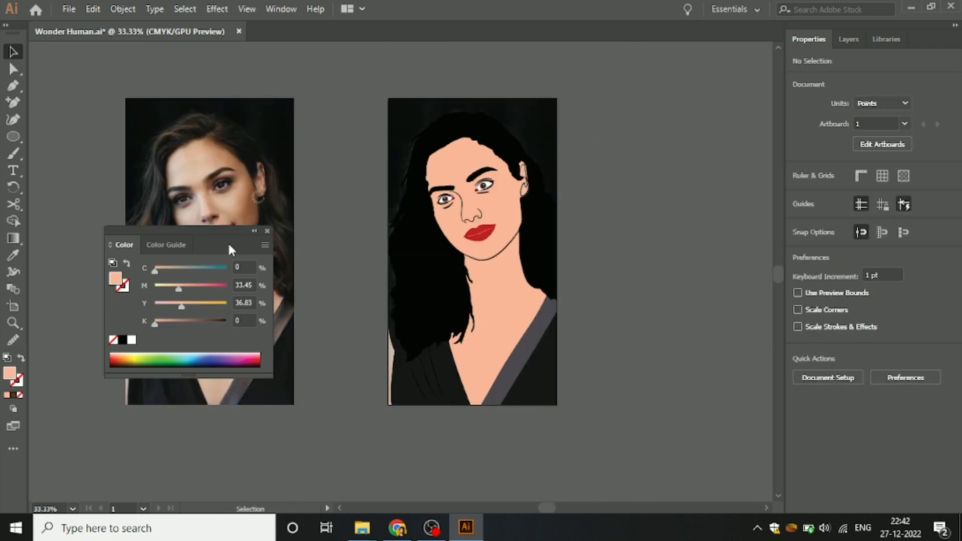
{"action": "left_click_drag", "start_coordinate": [227, 241], "coordinate": [205, 427]}
{"action": "left_click_drag", "start_coordinate": [287, 343], "coordinate": [322, 348]}
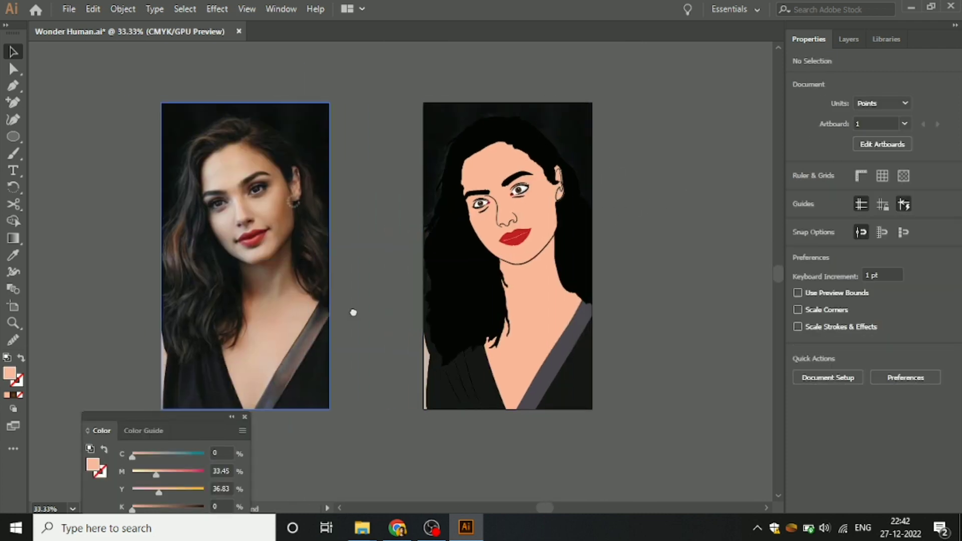
{"action": "left_click", "coordinate": [17, 114]}
{"action": "key", "text": "v"}
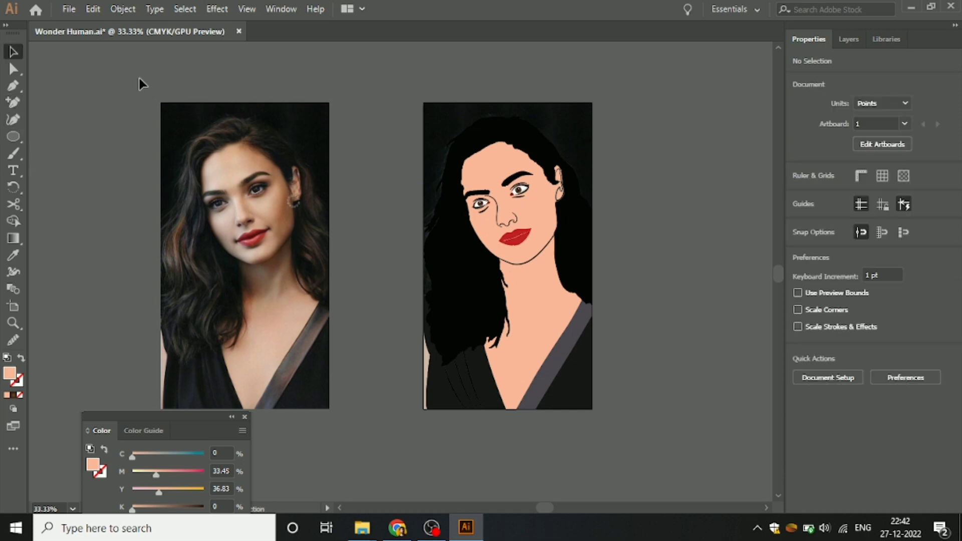
Resample the skin fill from the photo's face with the Eyedropper for a softer beige
{"action": "left_click", "coordinate": [542, 316]}
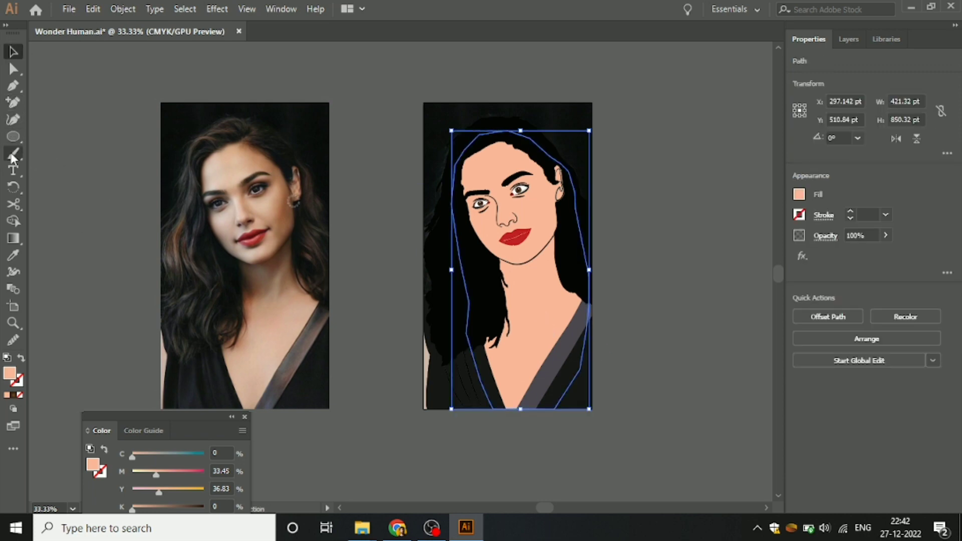
{"action": "left_click", "coordinate": [13, 255]}
{"action": "left_click", "coordinate": [275, 330]}
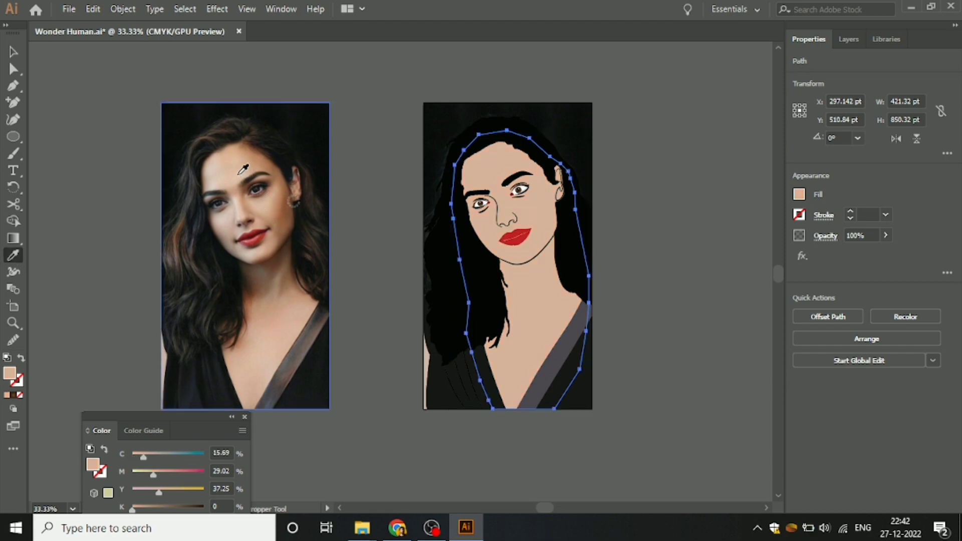
{"action": "left_click", "coordinate": [256, 155]}
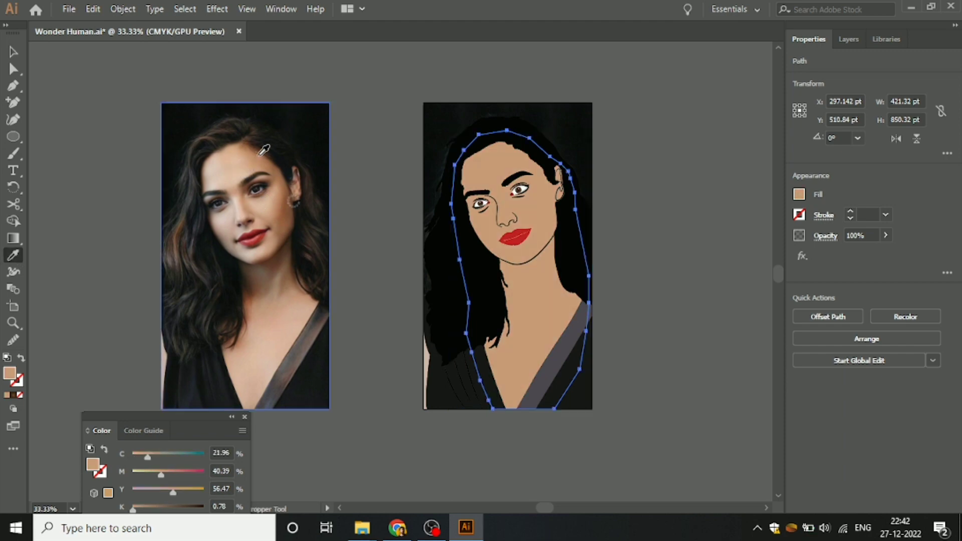
{"action": "left_click", "coordinate": [229, 161]}
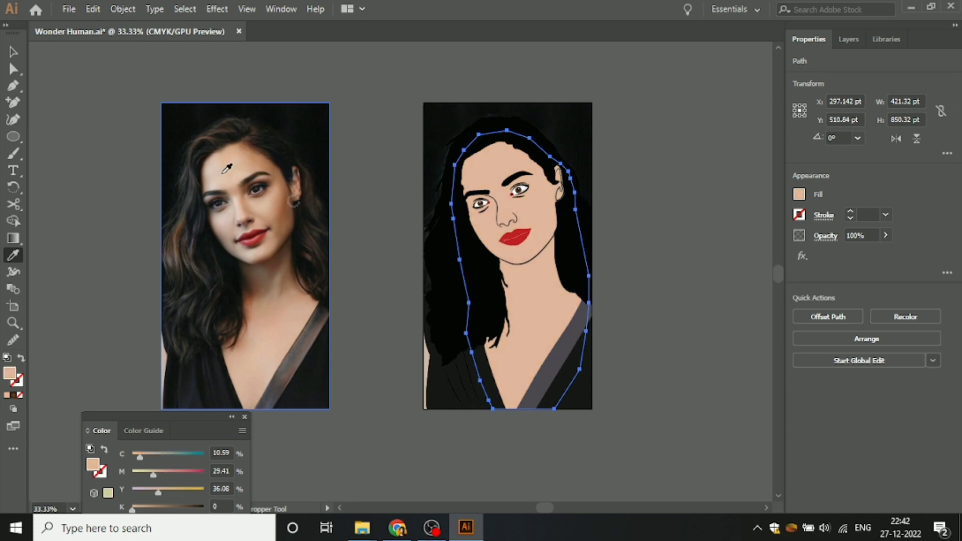
{"action": "left_click", "coordinate": [13, 52]}
{"action": "left_click", "coordinate": [390, 205]}
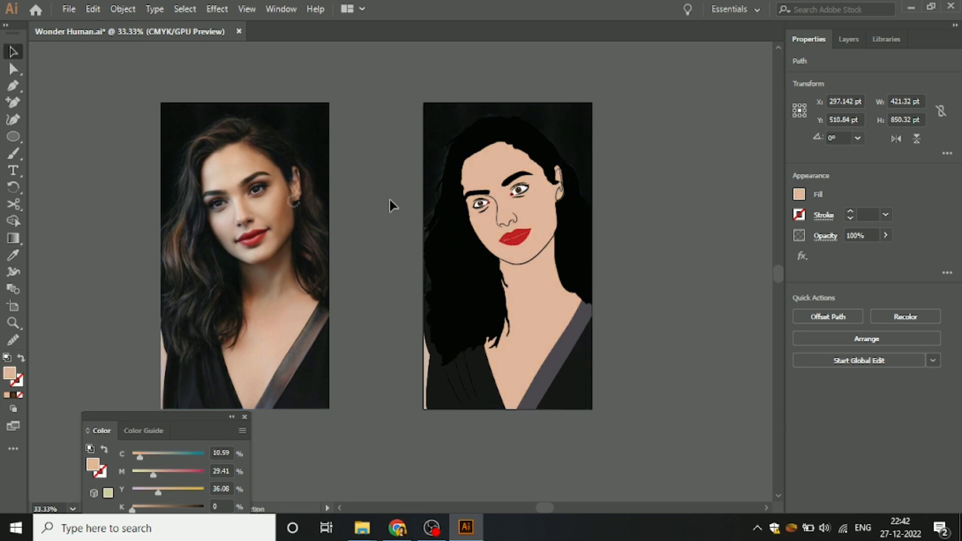
{"action": "scroll", "coordinate": [410, 314], "scroll_direction": "up", "scroll_amount": 1, "text": "alt"}
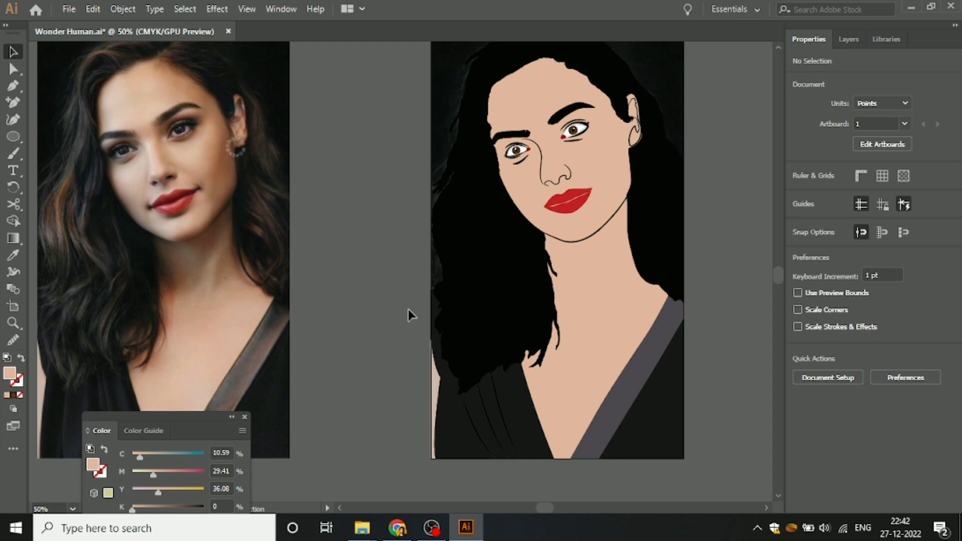
Draw a curved crease line from the nose down to the lip corner
{"action": "left_click", "coordinate": [593, 272]}
{"action": "left_click", "coordinate": [20, 395]}
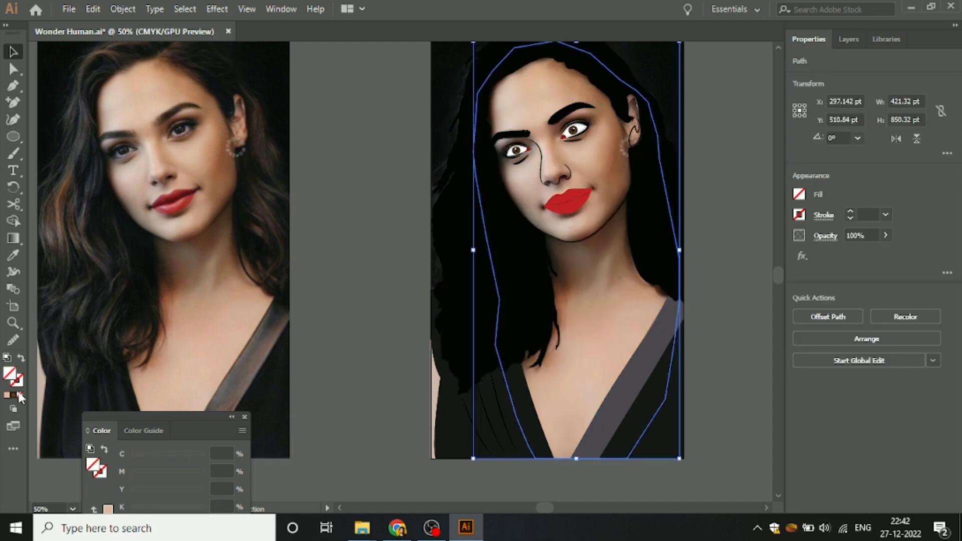
{"action": "left_click", "coordinate": [395, 221]}
{"action": "key", "text": "p"}
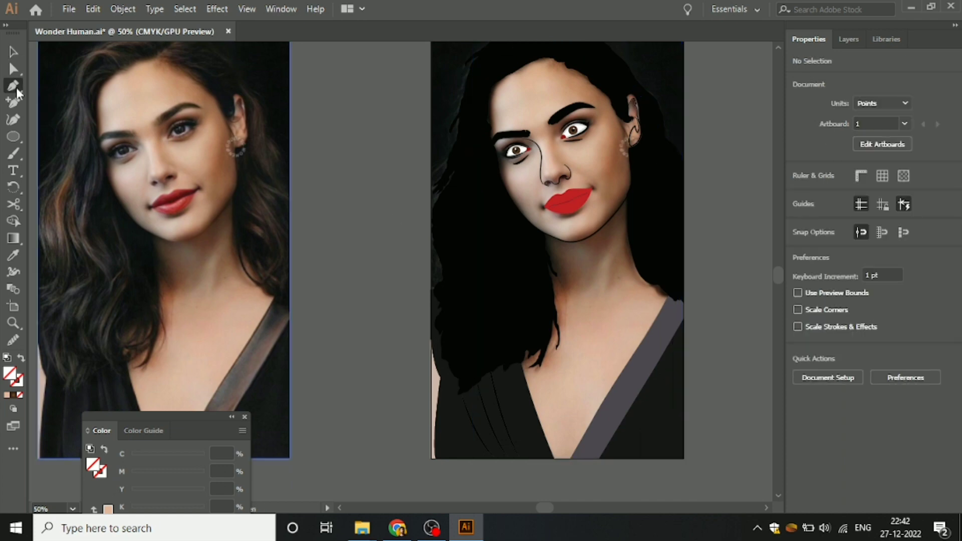
{"action": "scroll", "coordinate": [613, 167], "scroll_direction": "up", "scroll_amount": 2}
{"action": "left_click_drag", "start_coordinate": [613, 168], "coordinate": [562, 154]}
{"action": "scroll", "coordinate": [563, 154], "scroll_direction": "up", "scroll_amount": 2}
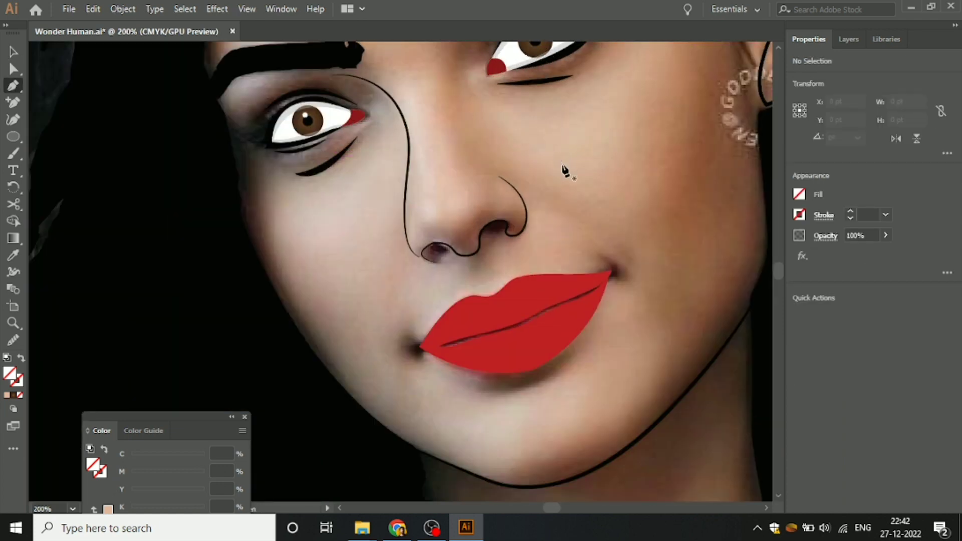
{"action": "left_click_drag", "start_coordinate": [632, 257], "coordinate": [667, 309]}
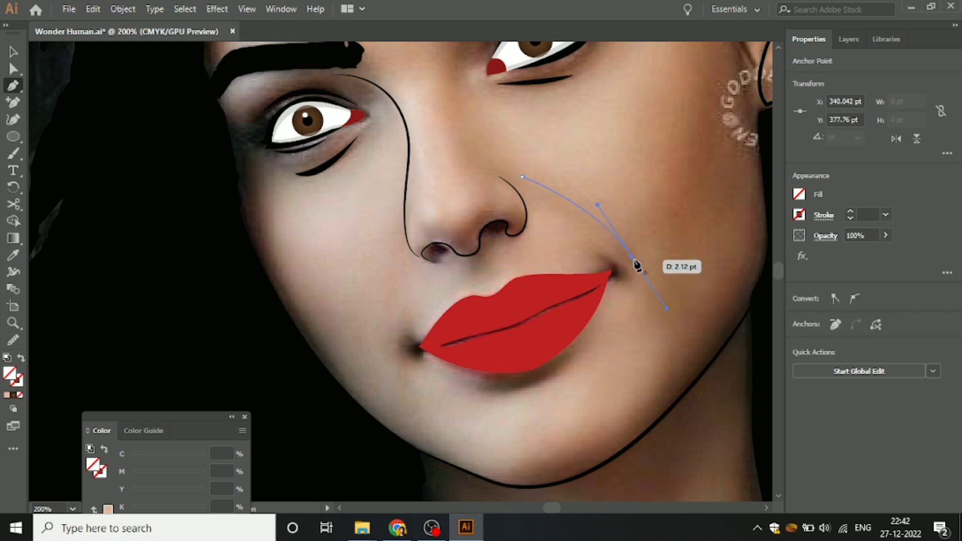
{"action": "left_click", "coordinate": [13, 52]}
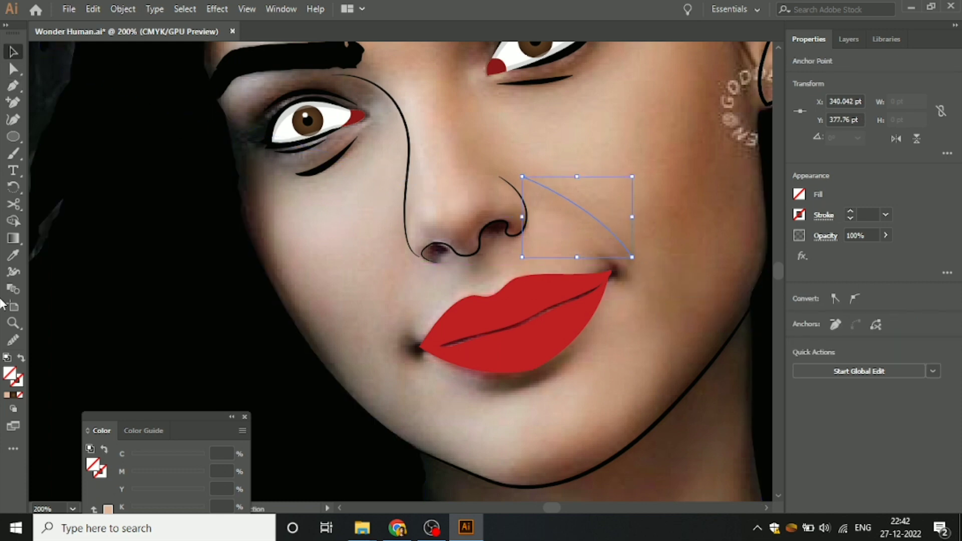
Give the crease line a black (000000) 2 pt stroke with the ellipse width profile
{"action": "left_click", "coordinate": [9, 398]}
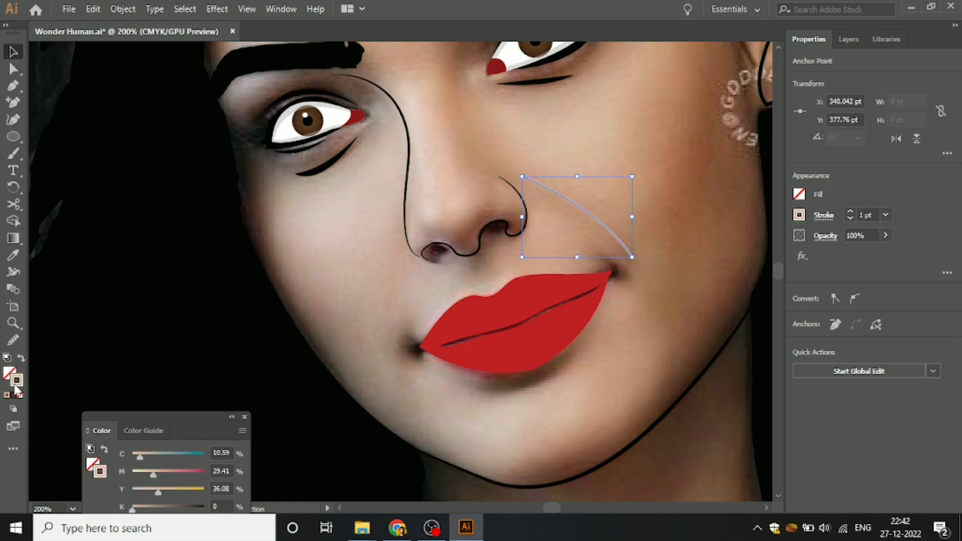
{"action": "double_click", "coordinate": [17, 380]}
{"action": "type", "text": "000000"}
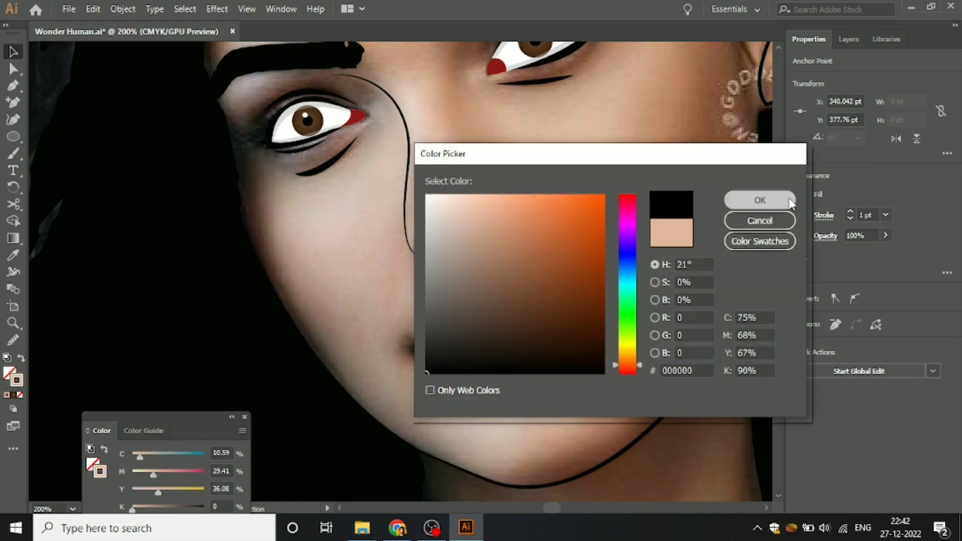
{"action": "left_click", "coordinate": [760, 200]}
{"action": "left_click", "coordinate": [850, 213]}
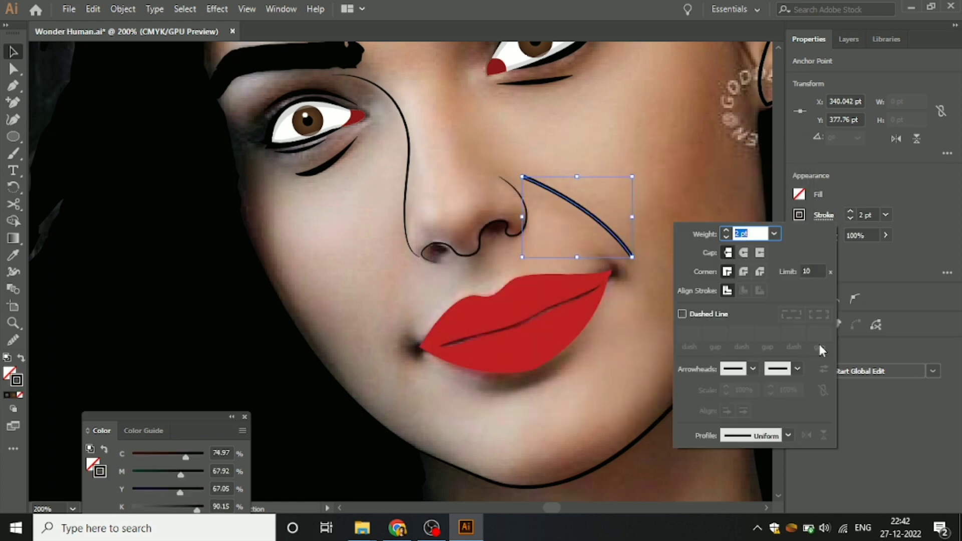
{"action": "left_click", "coordinate": [788, 435]}
{"action": "left_click", "coordinate": [752, 292]}
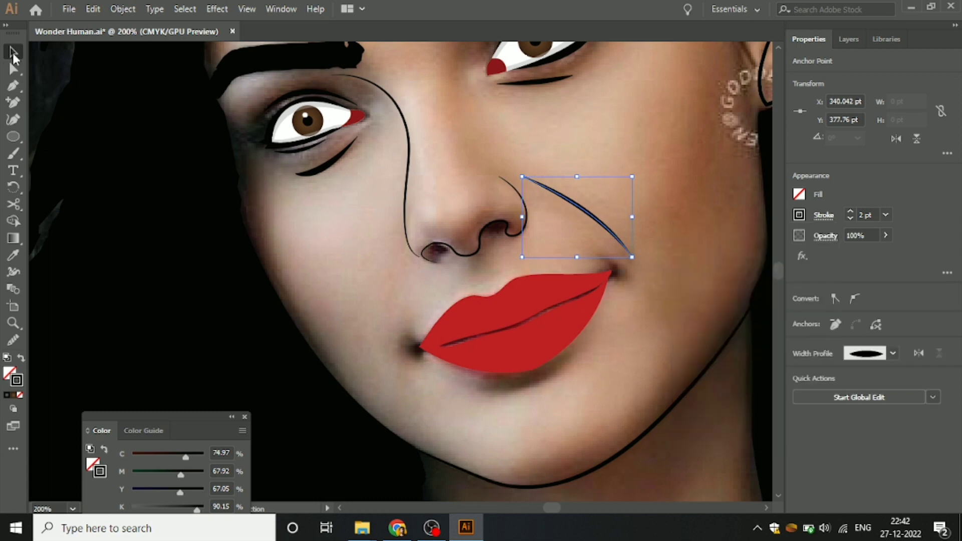
Draw a closed shadow shape under the lower lip, filled black with no stroke
{"action": "key", "text": "ctrl+0"}
{"action": "key", "text": "ctrl+minus"}
{"action": "left_click", "coordinate": [513, 213]}
{"action": "key", "text": "ctrl+1"}
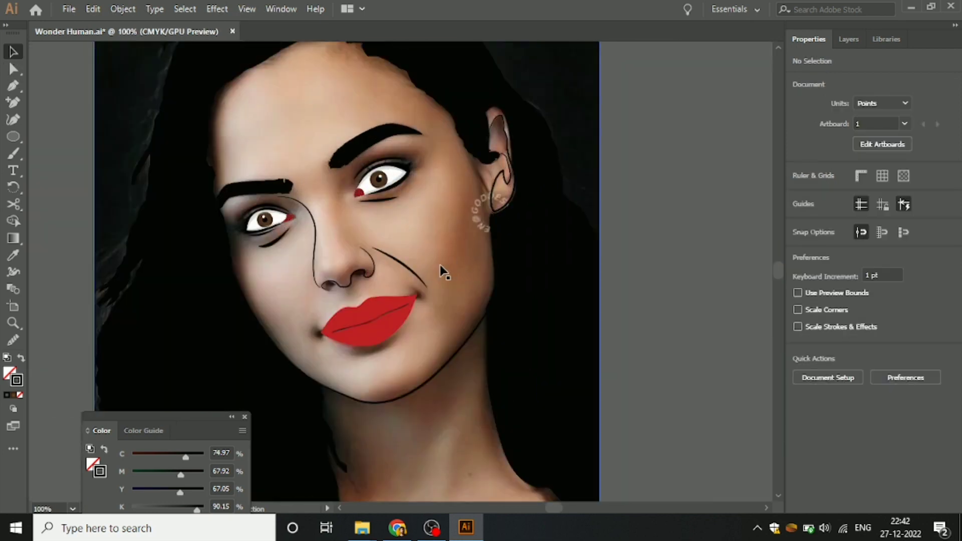
{"action": "left_click_drag", "start_coordinate": [672, 269], "coordinate": [736, 193]}
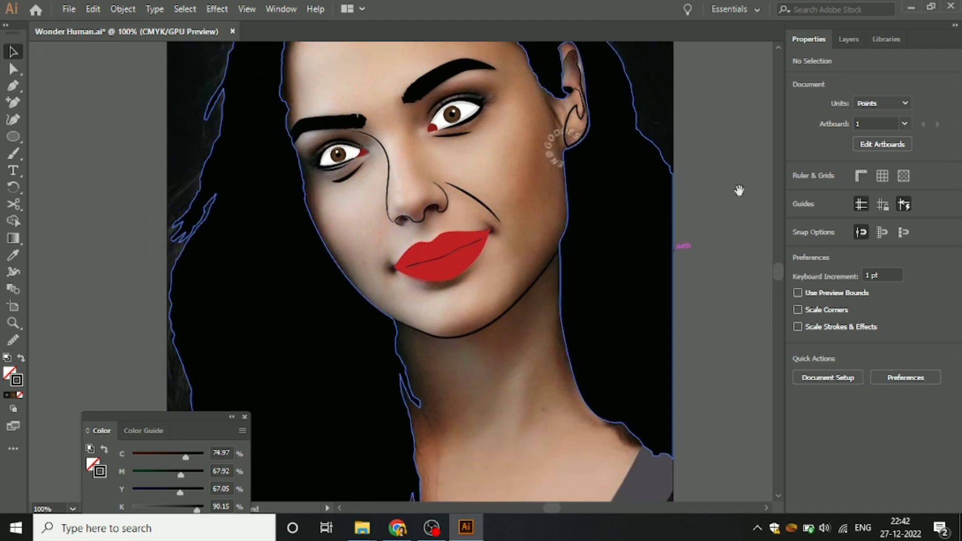
{"action": "key", "text": "ctrl+plus"}
{"action": "left_click", "coordinate": [13, 86]}
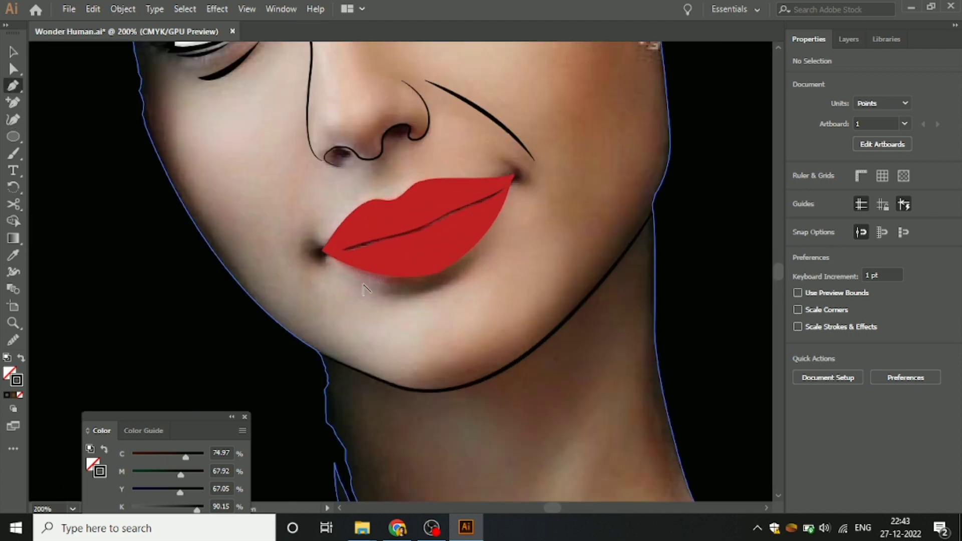
{"action": "key", "text": "ctrl+plus"}
{"action": "key", "text": "ctrl+plus"}
{"action": "left_click_drag", "start_coordinate": [440, 287], "coordinate": [495, 284]}
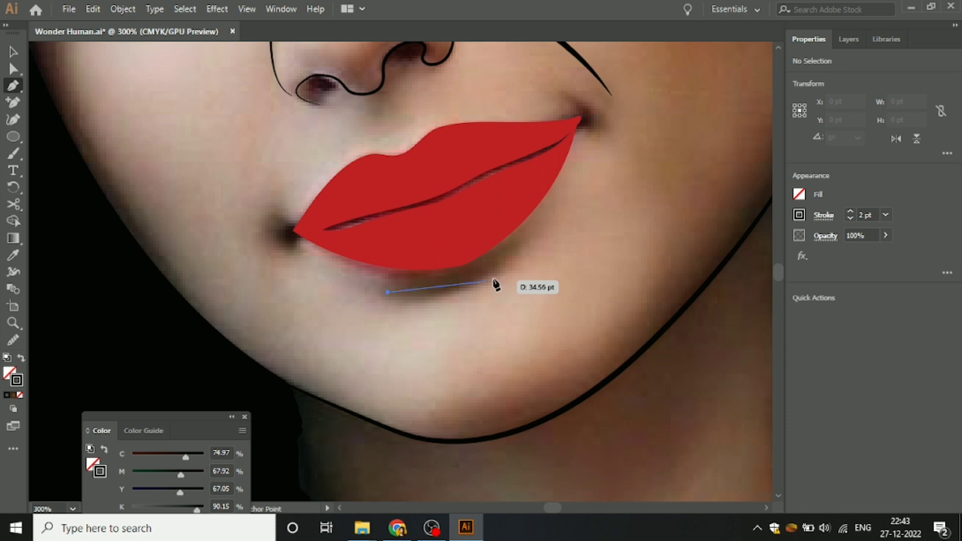
{"action": "left_click_drag", "start_coordinate": [518, 249], "coordinate": [564, 206]}
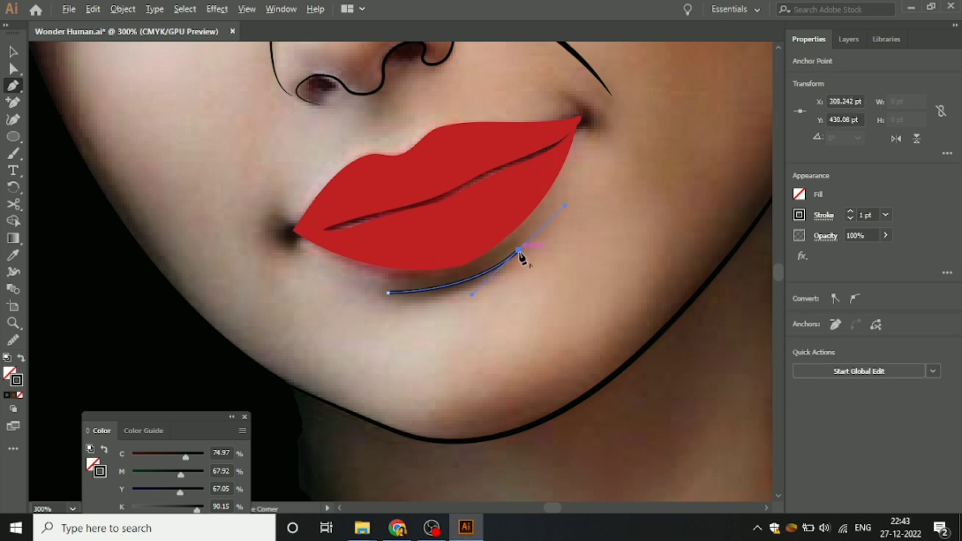
{"action": "mouse_move", "coordinate": [388, 293]}
{"action": "left_mouse_down"}
{"action": "mouse_move", "coordinate": [318, 260]}
{"action": "mouse_move", "coordinate": [294, 266]}
{"action": "left_mouse_up"}
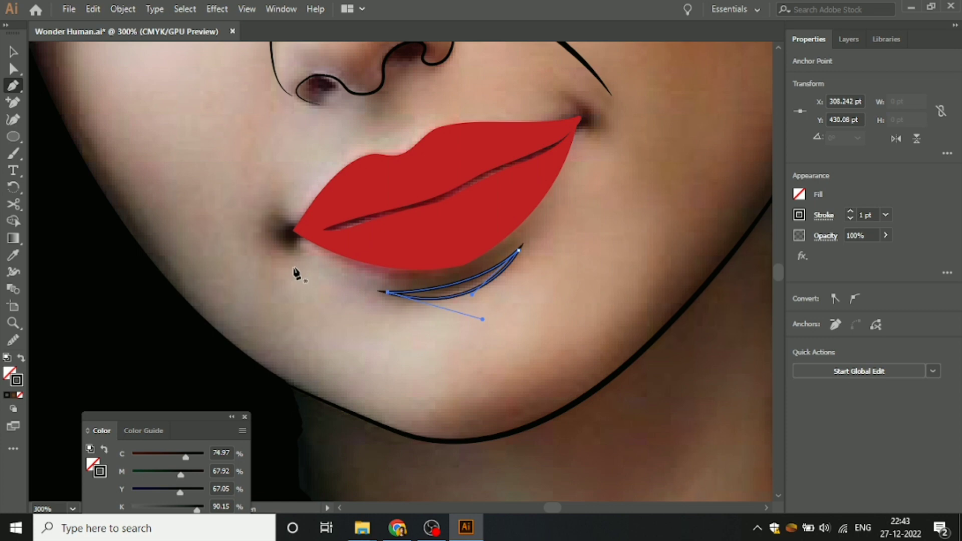
{"action": "left_click", "coordinate": [19, 395]}
{"action": "left_click", "coordinate": [7, 395]}
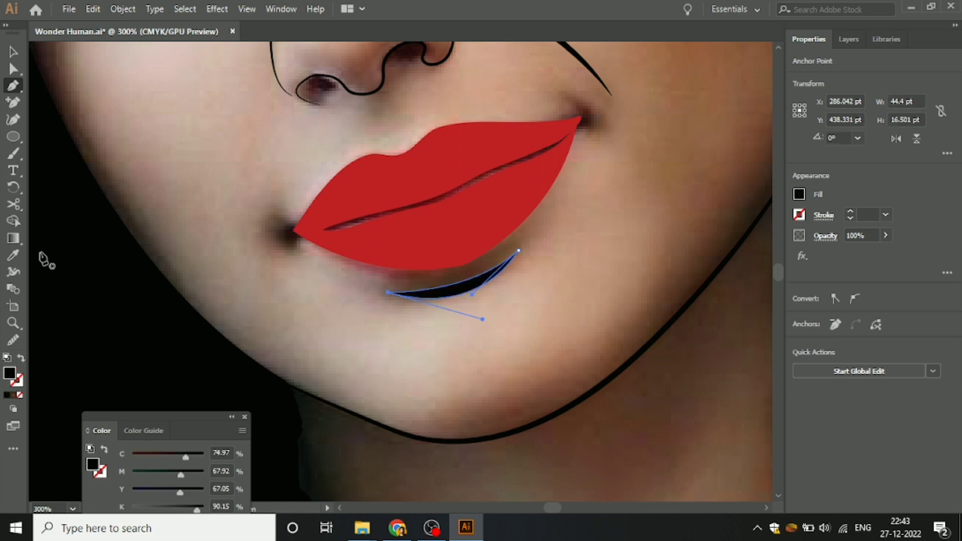
{"action": "key", "text": "v"}
{"action": "key", "text": "ctrl+minus"}
{"action": "key", "text": "ctrl+minus"}
{"action": "key", "text": "ctrl+minus"}
{"action": "key", "text": "ctrl+minus"}
{"action": "key", "text": "ctrl+minus"}
Draw a curved neck line running down from below the chin
{"action": "left_click", "coordinate": [565, 227]}
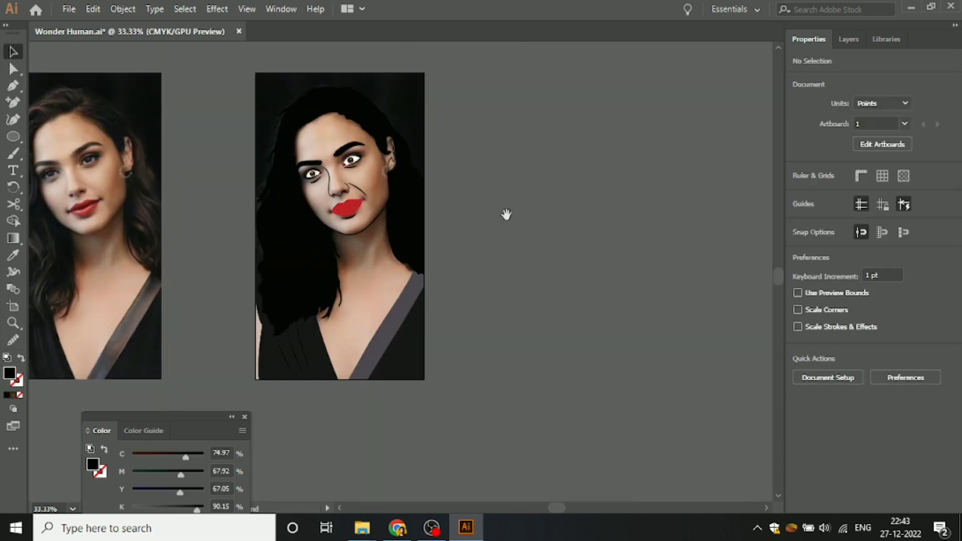
{"action": "scroll", "coordinate": [673, 221], "scroll_direction": "left", "scroll_amount": 5}
{"action": "scroll", "coordinate": [672, 221], "scroll_direction": "up", "scroll_amount": 1}
{"action": "left_click", "coordinate": [11, 88]}
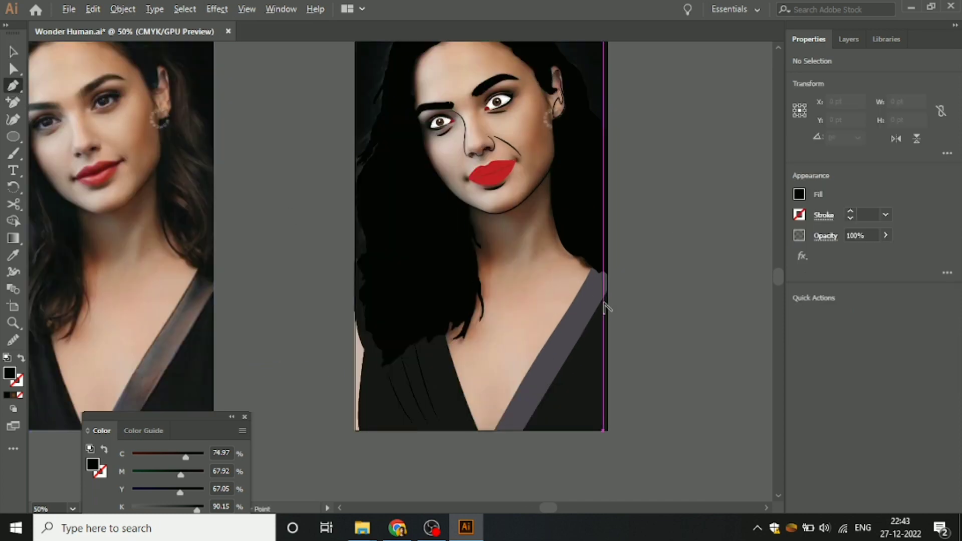
{"action": "scroll", "coordinate": [672, 225], "scroll_direction": "up", "scroll_amount": 1}
{"action": "scroll", "coordinate": [672, 226], "scroll_direction": "up", "scroll_amount": 1}
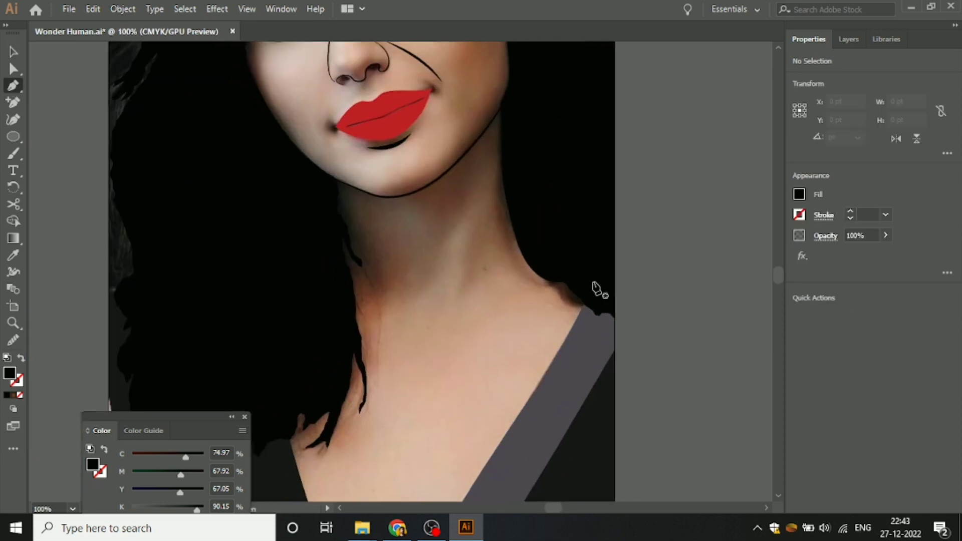
{"action": "left_click", "coordinate": [476, 207]}
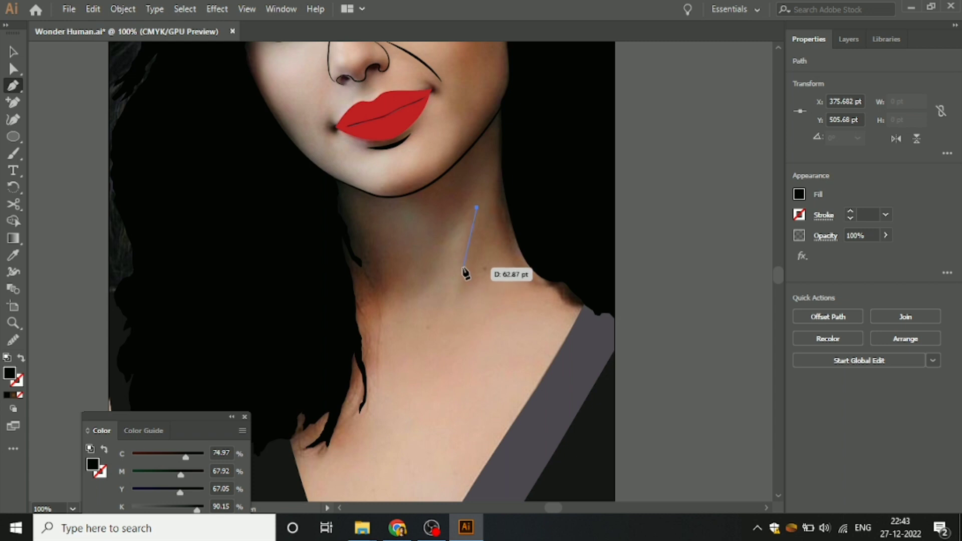
{"action": "left_click", "coordinate": [465, 264]}
{"action": "mouse_move", "coordinate": [463, 299]}
{"action": "left_mouse_down"}
{"action": "mouse_move", "coordinate": [447, 314]}
{"action": "mouse_move", "coordinate": [452, 346]}
{"action": "left_mouse_up"}
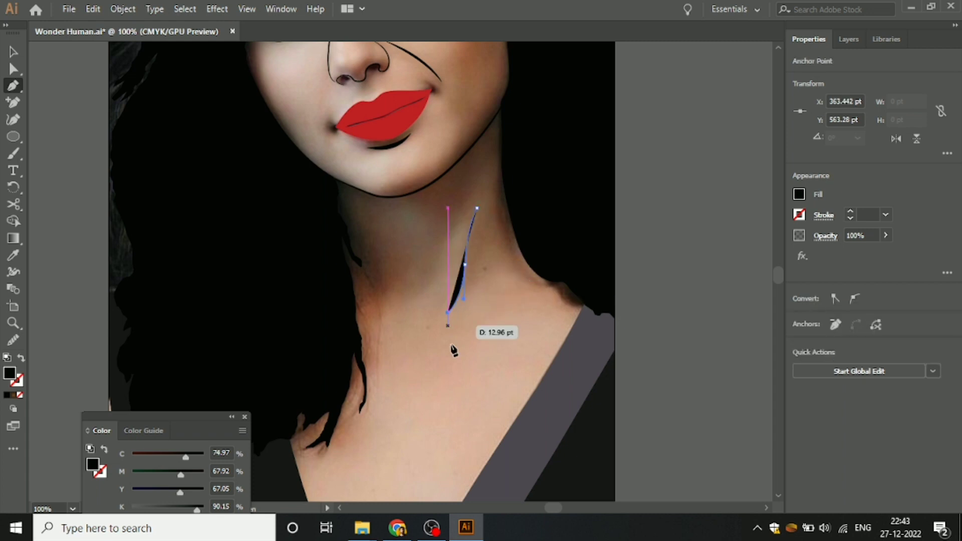
{"action": "left_click", "coordinate": [13, 51]}
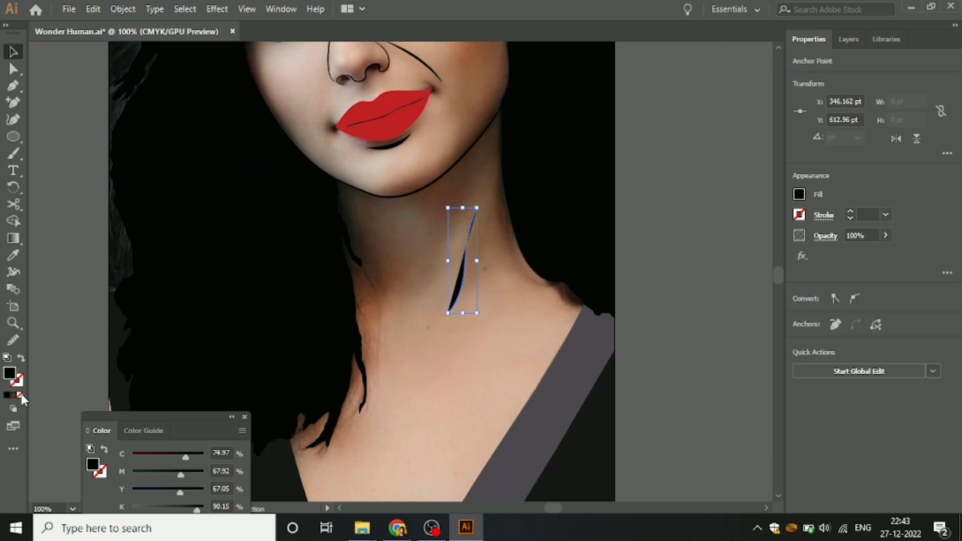
Give the neck line a dark, unfilled 2 pt stroke with Width Profile 1
{"action": "left_click", "coordinate": [20, 396]}
{"action": "left_click", "coordinate": [9, 395]}
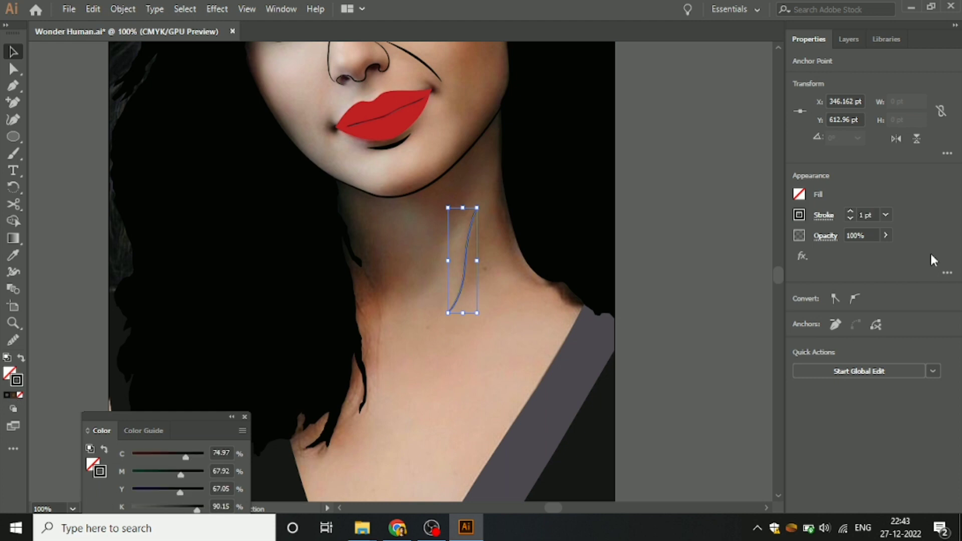
{"action": "left_click", "coordinate": [849, 212]}
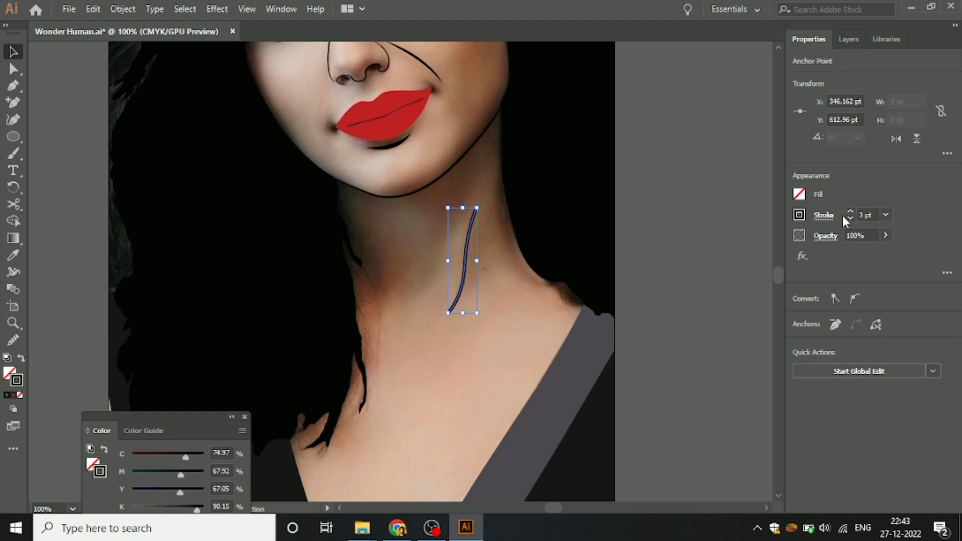
{"action": "left_click", "coordinate": [825, 215]}
{"action": "left_click", "coordinate": [776, 436]}
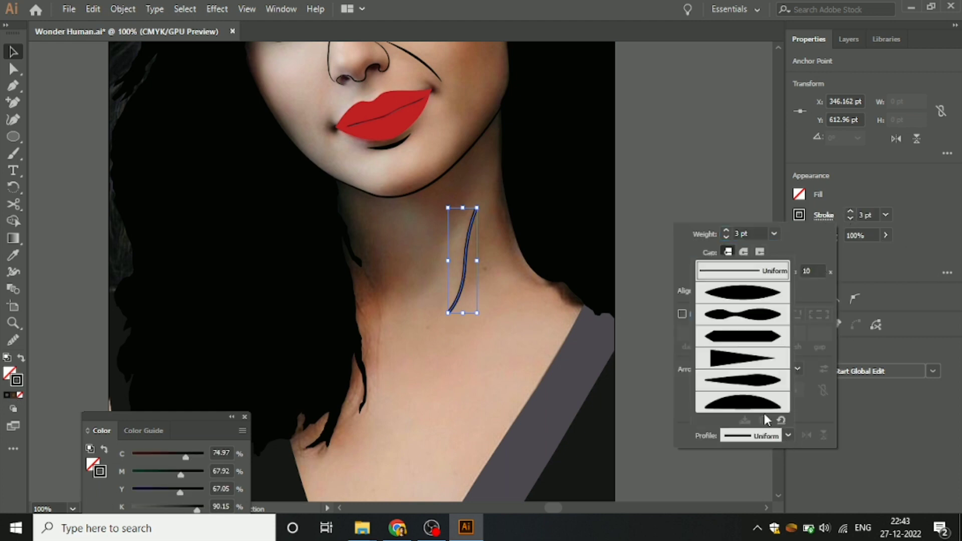
{"action": "left_click", "coordinate": [756, 299]}
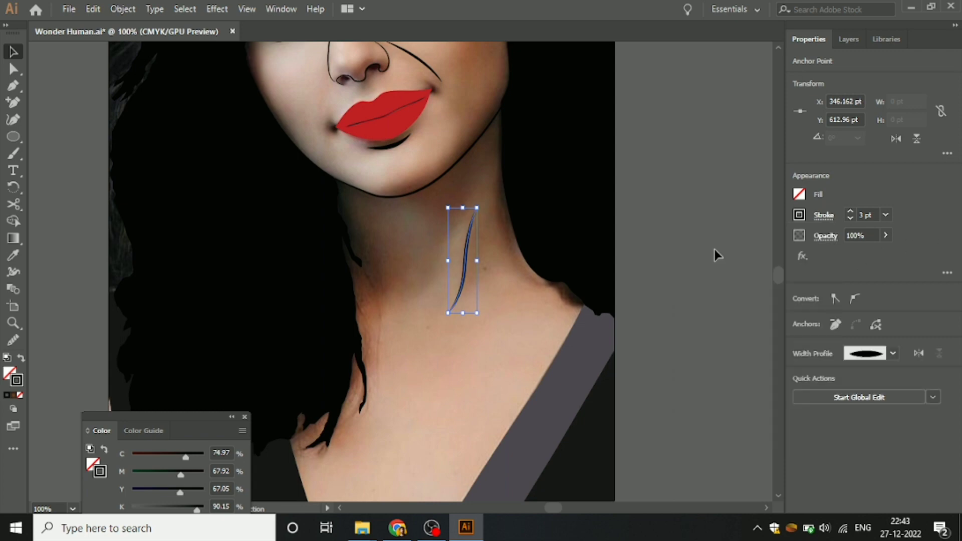
{"action": "left_click", "coordinate": [666, 231]}
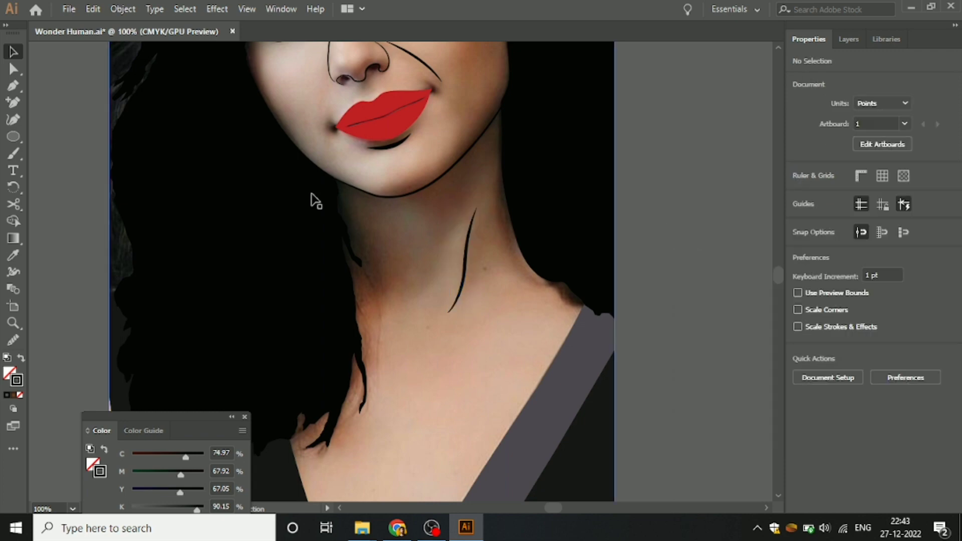
Draw a second curved crease line on the neck
{"action": "left_click", "coordinate": [13, 87]}
{"action": "mouse_move", "coordinate": [451, 296]}
{"action": "left_mouse_down"}
{"action": "mouse_move", "coordinate": [521, 251]}
{"action": "mouse_move", "coordinate": [498, 253]}
{"action": "mouse_move", "coordinate": [509, 208]}
{"action": "mouse_move", "coordinate": [547, 165]}
{"action": "mouse_move", "coordinate": [506, 302]}
{"action": "mouse_move", "coordinate": [435, 292]}
{"action": "left_mouse_up"}
{"action": "left_click", "coordinate": [521, 206]}
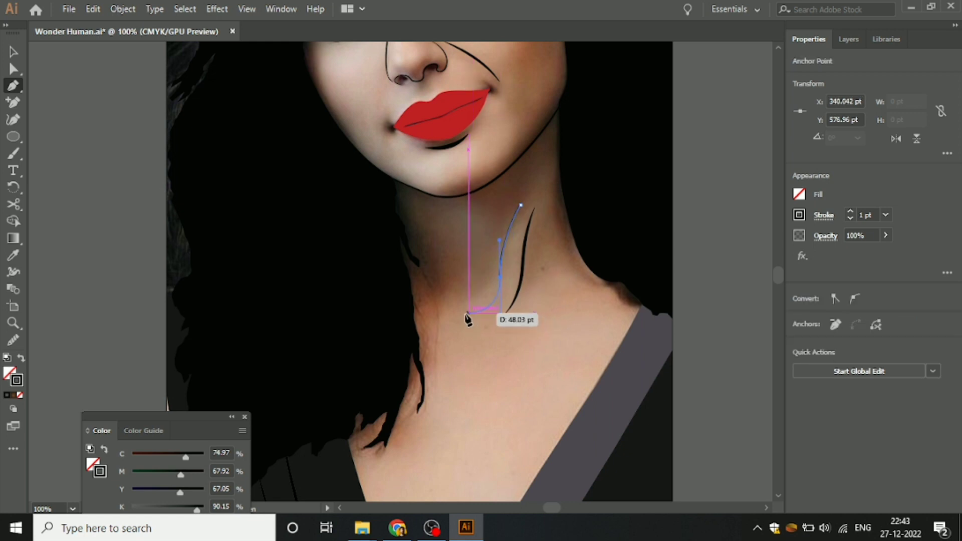
{"action": "left_click", "coordinate": [13, 51]}
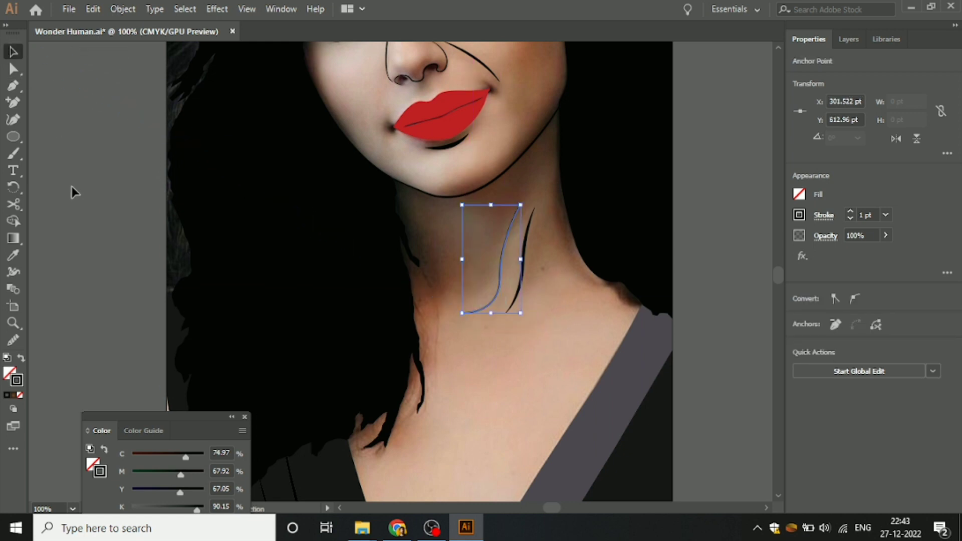
{"action": "left_click", "coordinate": [84, 212]}
Thicken the second neck line to 2 pt and taper it with Width Profile 1
{"action": "left_click", "coordinate": [501, 265]}
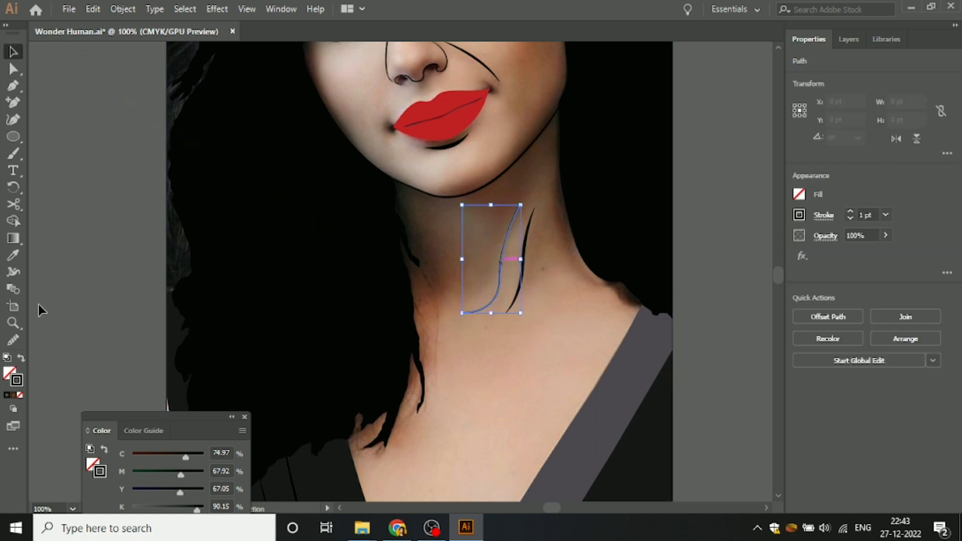
{"action": "left_click", "coordinate": [14, 340]}
{"action": "scroll", "coordinate": [491, 285], "scroll_direction": "up", "scroll_amount": 2}
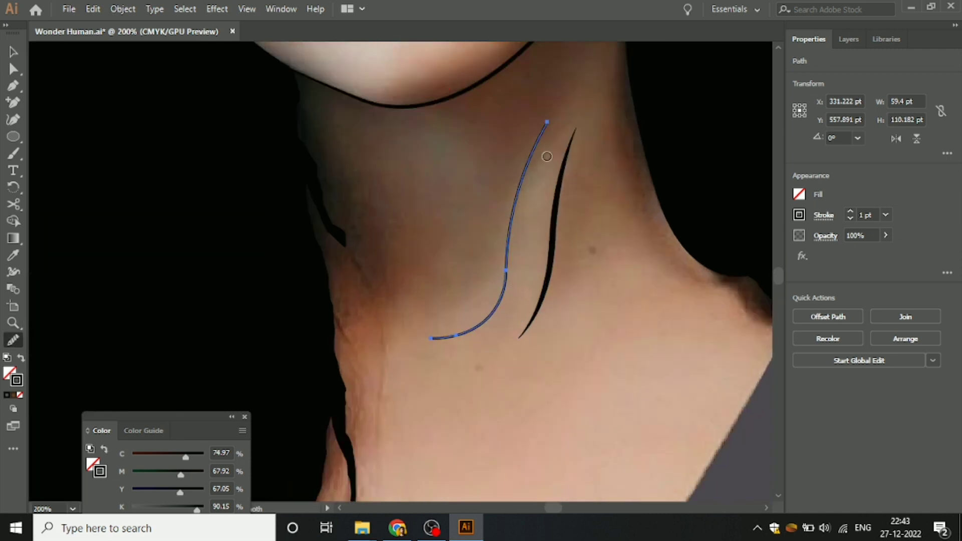
{"action": "left_click", "coordinate": [13, 51]}
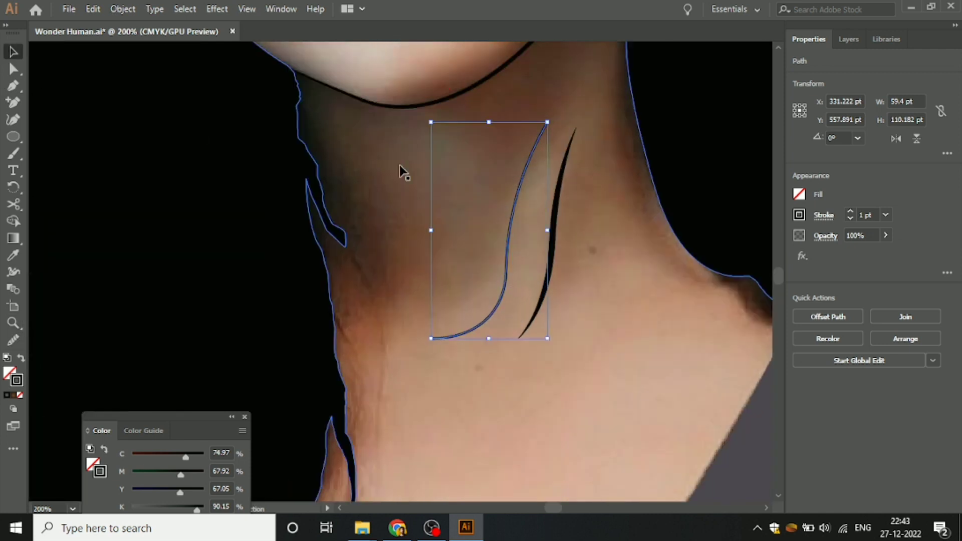
{"action": "left_click", "coordinate": [850, 212]}
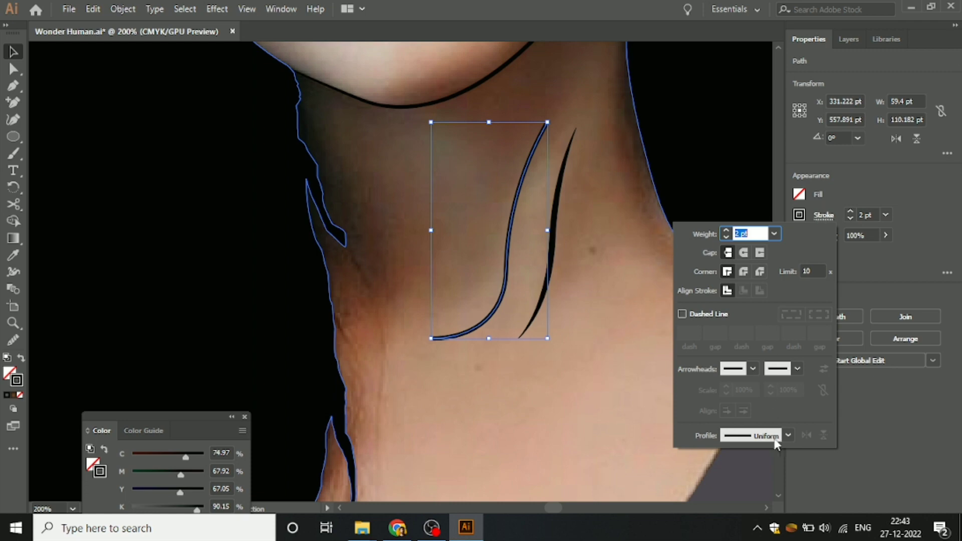
{"action": "left_click", "coordinate": [788, 435]}
{"action": "left_click", "coordinate": [755, 300]}
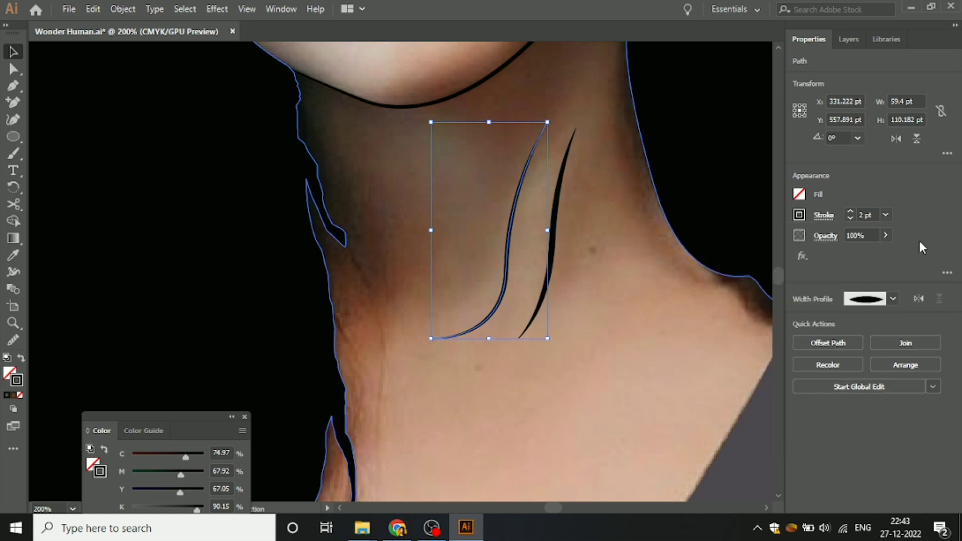
{"action": "key", "text": "ctrl+alt+0"}
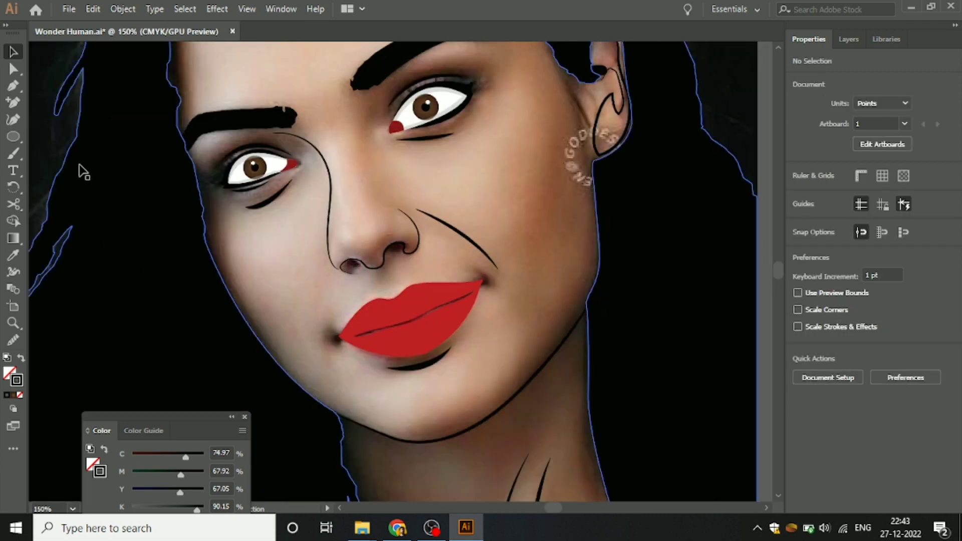
Draw a curved cheek line beside the ear with a 2 pt Width Profile 1 stroke
{"action": "key", "text": "p"}
{"action": "left_click", "coordinate": [572, 126]}
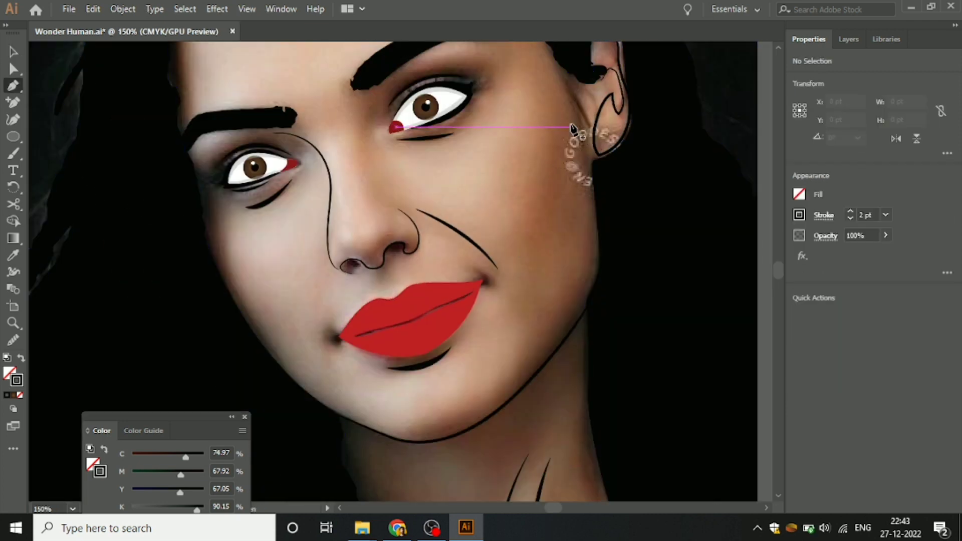
{"action": "left_click", "coordinate": [562, 111]}
{"action": "left_click_drag", "start_coordinate": [562, 280], "coordinate": [624, 380]}
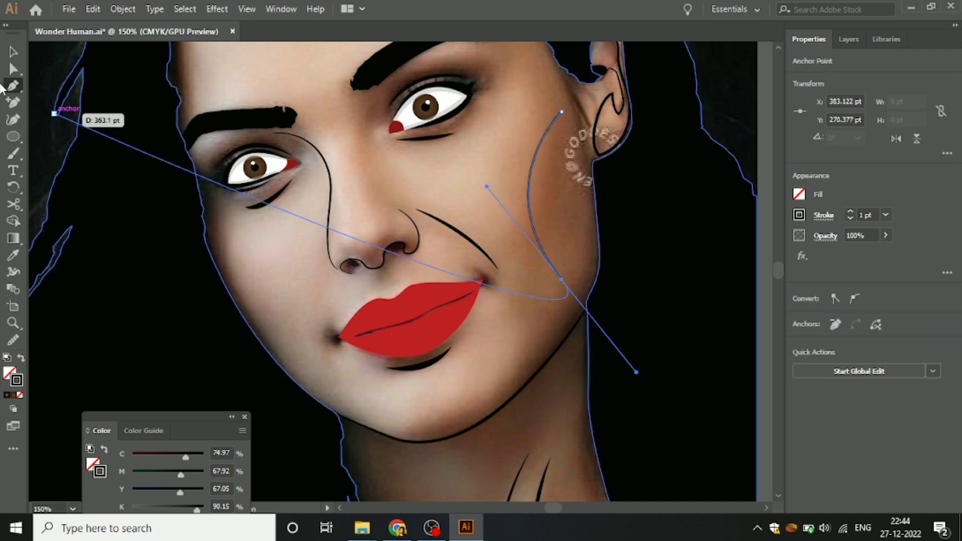
{"action": "left_click", "coordinate": [13, 52]}
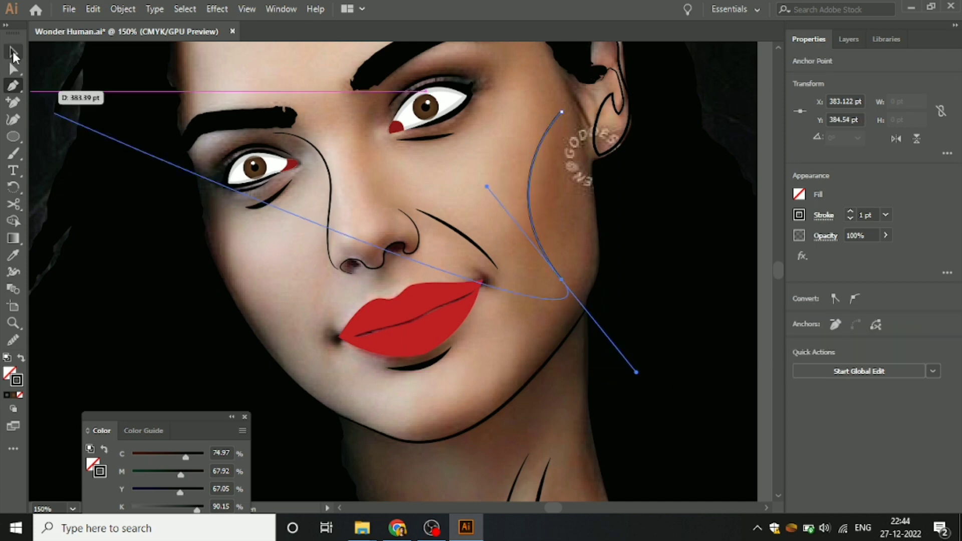
{"action": "left_click", "coordinate": [850, 211]}
{"action": "left_click", "coordinate": [789, 433]}
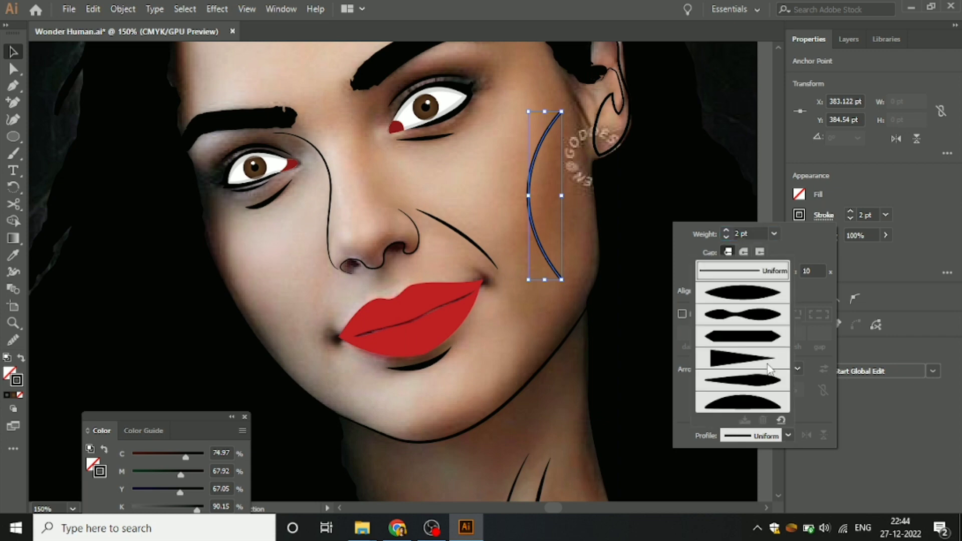
{"action": "left_click", "coordinate": [756, 282]}
{"action": "scroll", "coordinate": [681, 224], "scroll_direction": "down", "scroll_amount": 4}
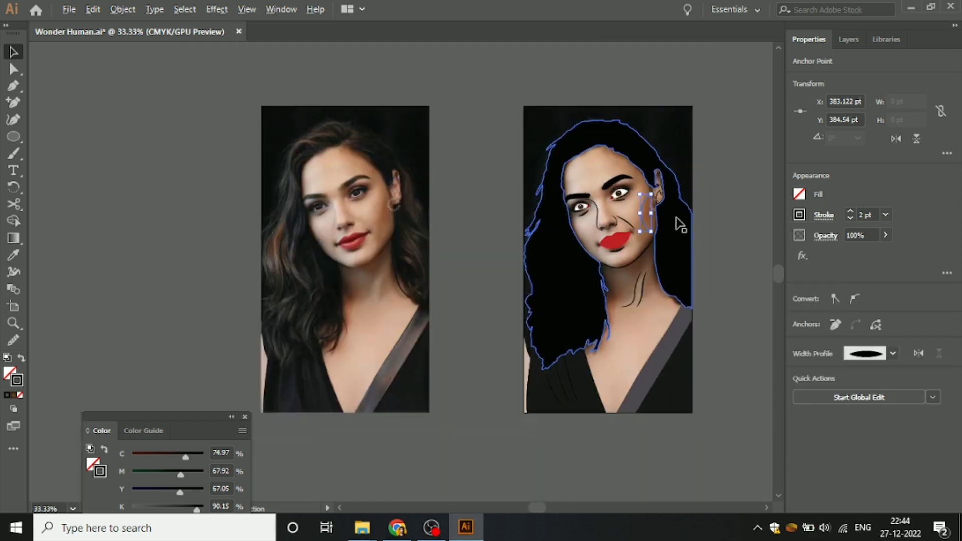
{"action": "scroll", "coordinate": [680, 224], "scroll_direction": "up", "scroll_amount": 2}
{"action": "left_click", "coordinate": [661, 243]}
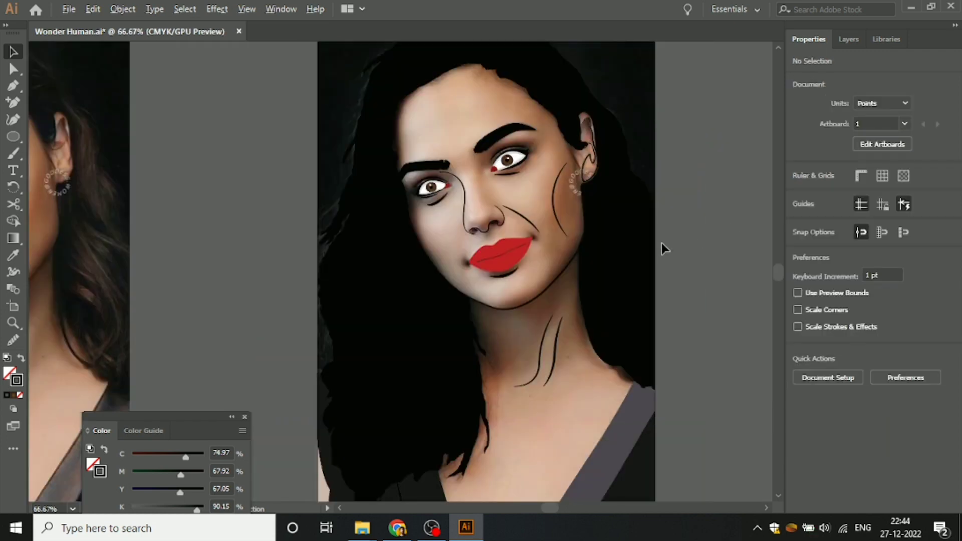
{"action": "left_click", "coordinate": [573, 398]}
{"action": "scroll", "coordinate": [574, 396], "scroll_direction": "down", "scroll_amount": 2}
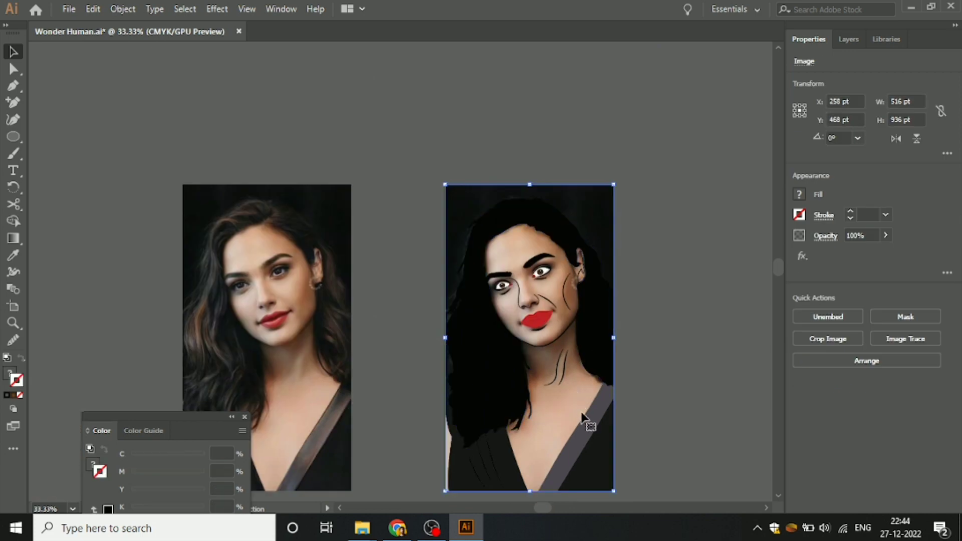
{"action": "key", "text": "ctrl+shift+a"}
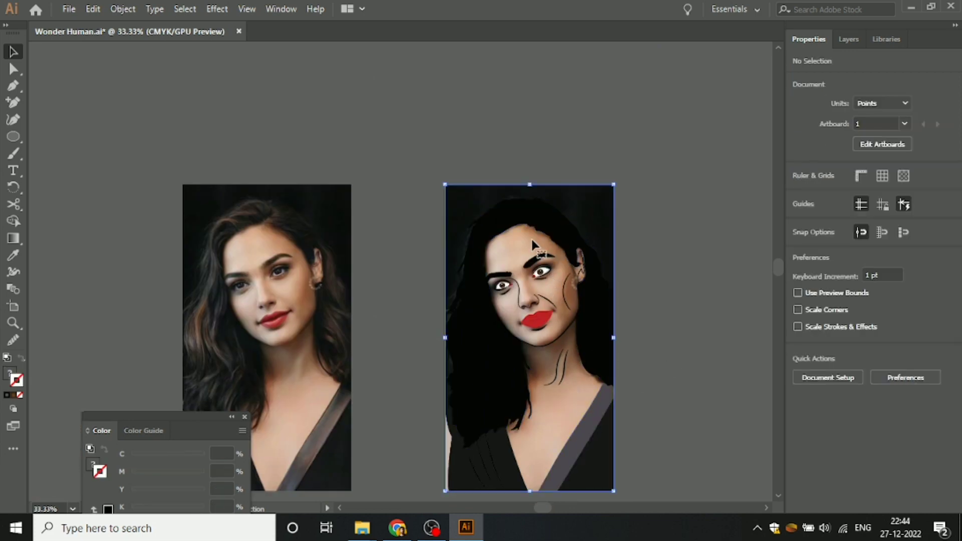
{"action": "left_click", "coordinate": [531, 239]}
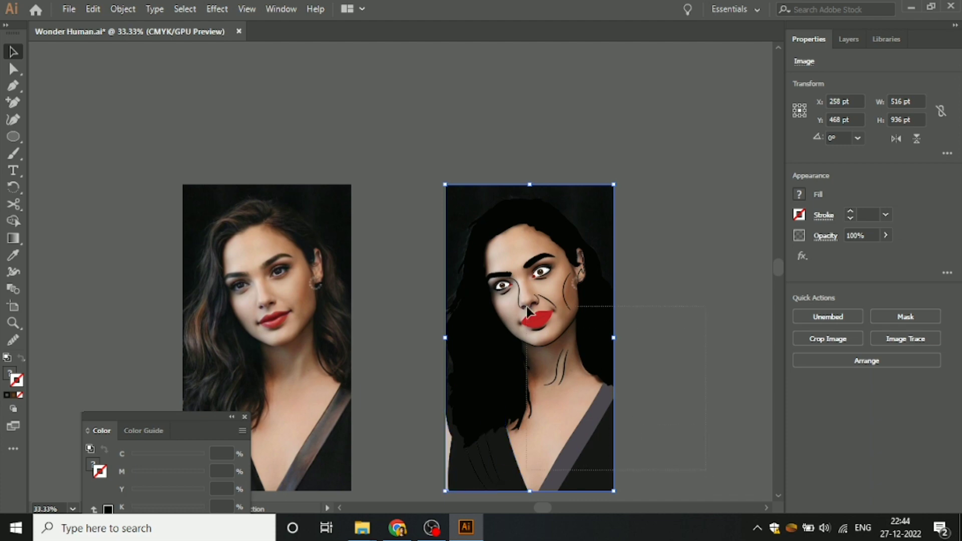
{"action": "key", "text": "ctrl+a"}
{"action": "left_click", "coordinate": [641, 275]}
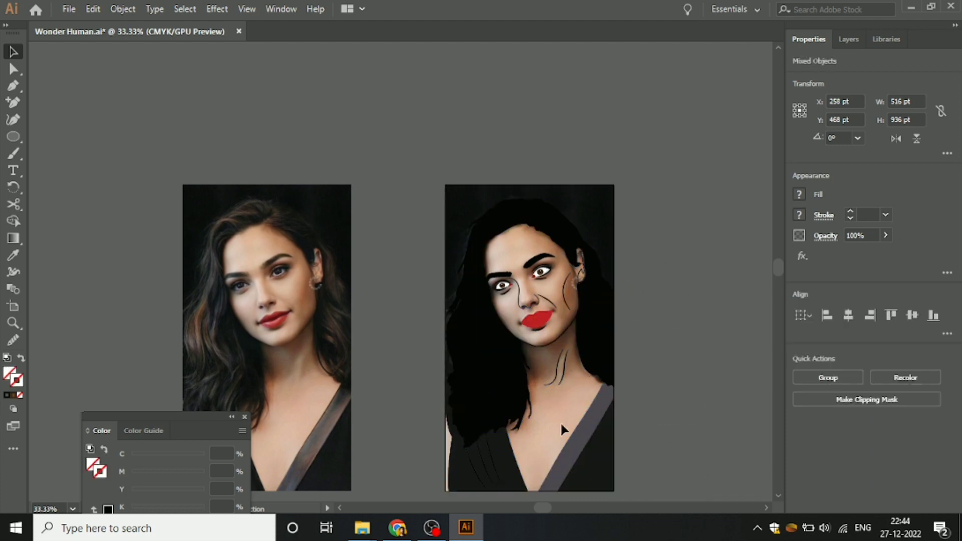
{"action": "left_click", "coordinate": [500, 465]}
{"action": "mouse_move", "coordinate": [646, 468]}
{"action": "left_mouse_down"}
{"action": "mouse_move", "coordinate": [577, 411]}
{"action": "mouse_move", "coordinate": [635, 446]}
{"action": "left_mouse_up"}
{"action": "left_click", "coordinate": [603, 464]}
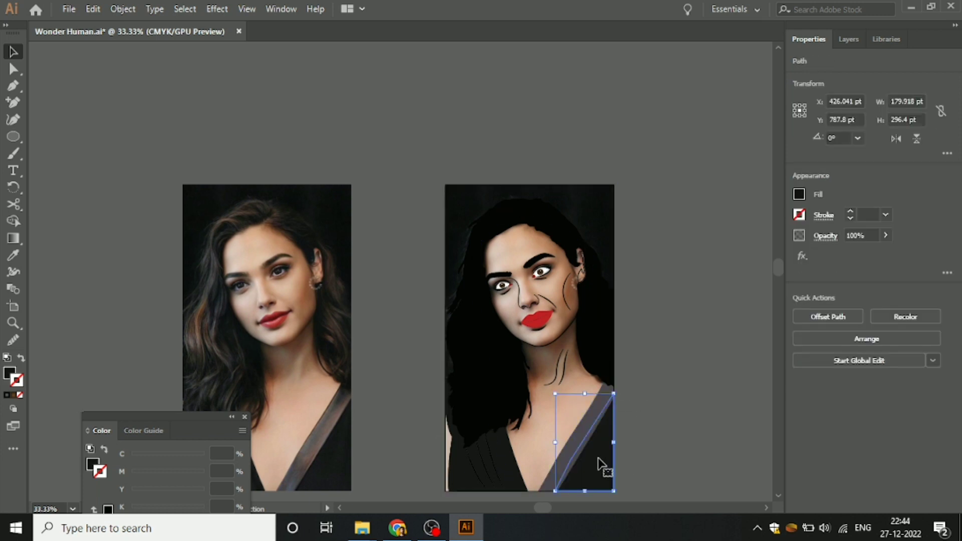
{"action": "key", "text": "ctrl+shift+a"}
{"action": "left_click", "coordinate": [594, 453]}
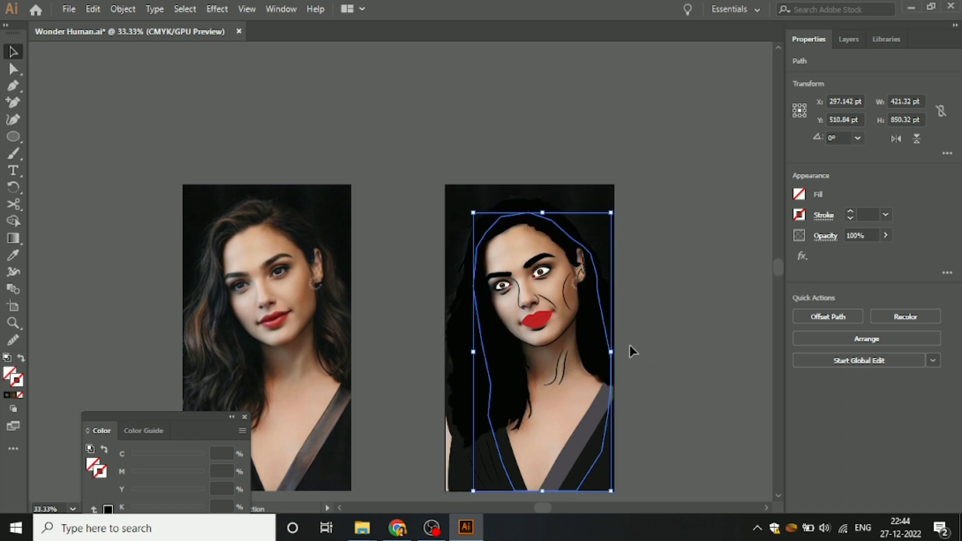
{"action": "scroll", "coordinate": [650, 301], "scroll_direction": "down", "scroll_amount": 3}
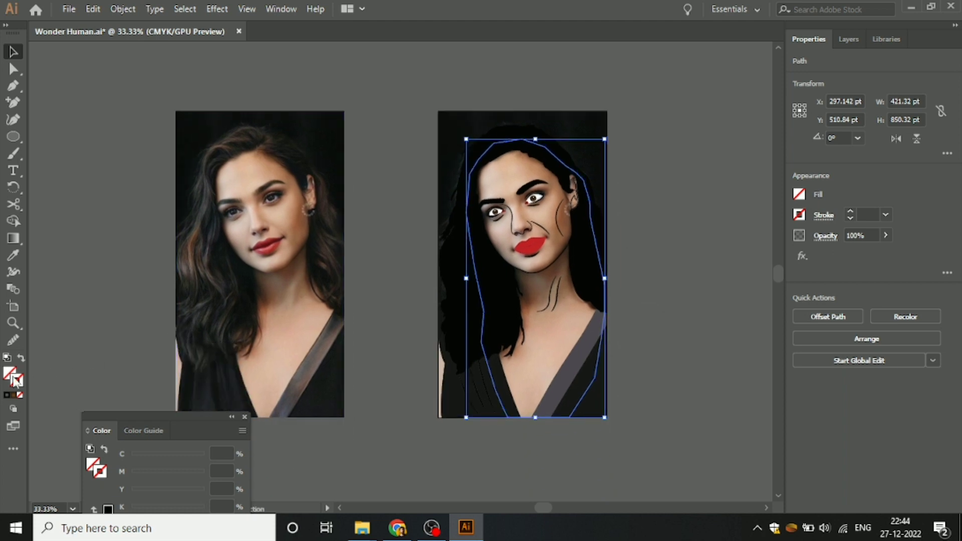
{"action": "left_click", "coordinate": [13, 408]}
Try black, an orange swatch and an eyedropper-sampled photo skin tone as the face shape's fill
{"action": "left_click", "coordinate": [7, 395]}
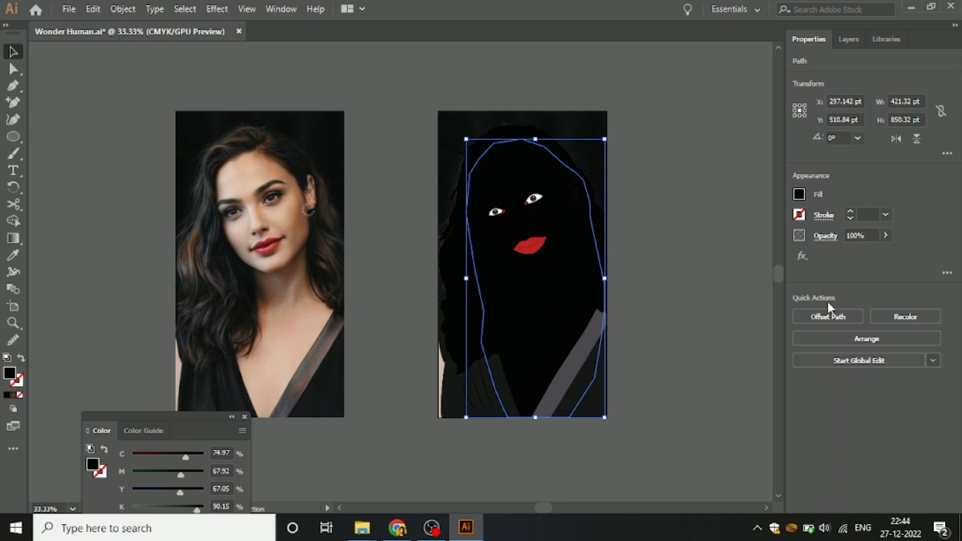
{"action": "left_click", "coordinate": [799, 195]}
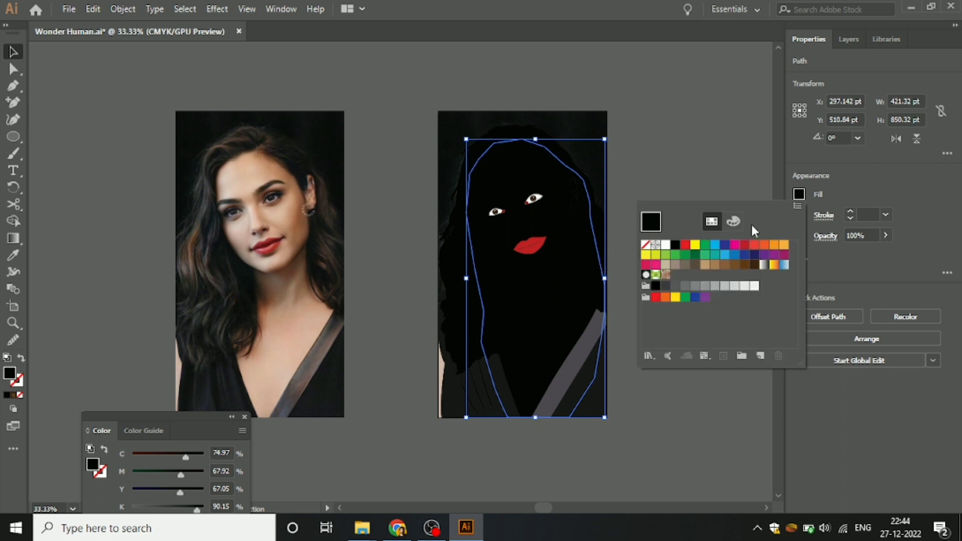
{"action": "left_click", "coordinate": [774, 245]}
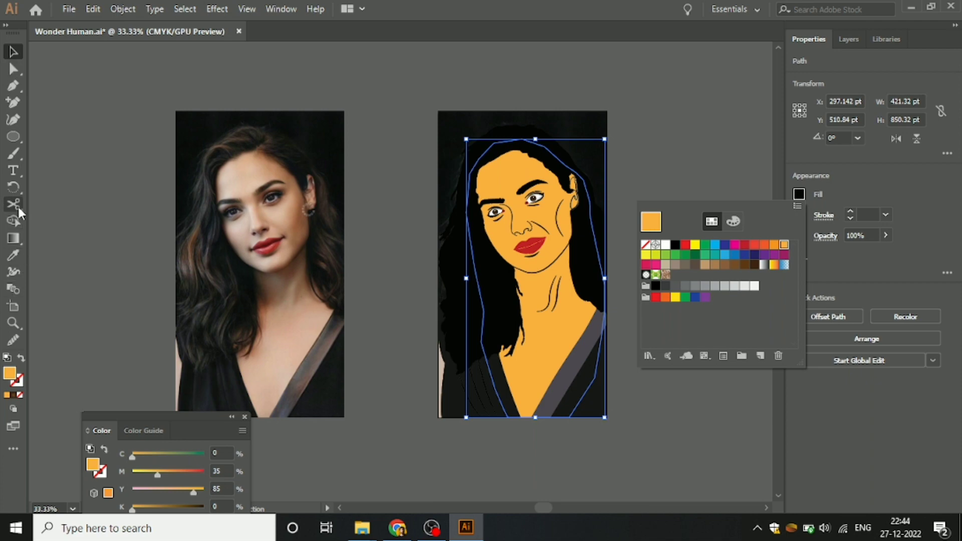
{"action": "left_click", "coordinate": [283, 332]}
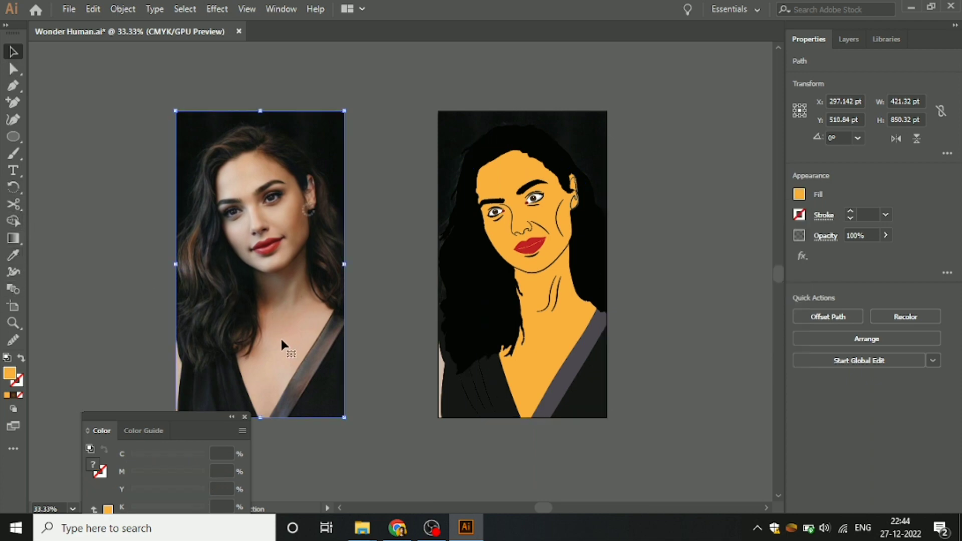
{"action": "left_click", "coordinate": [11, 256]}
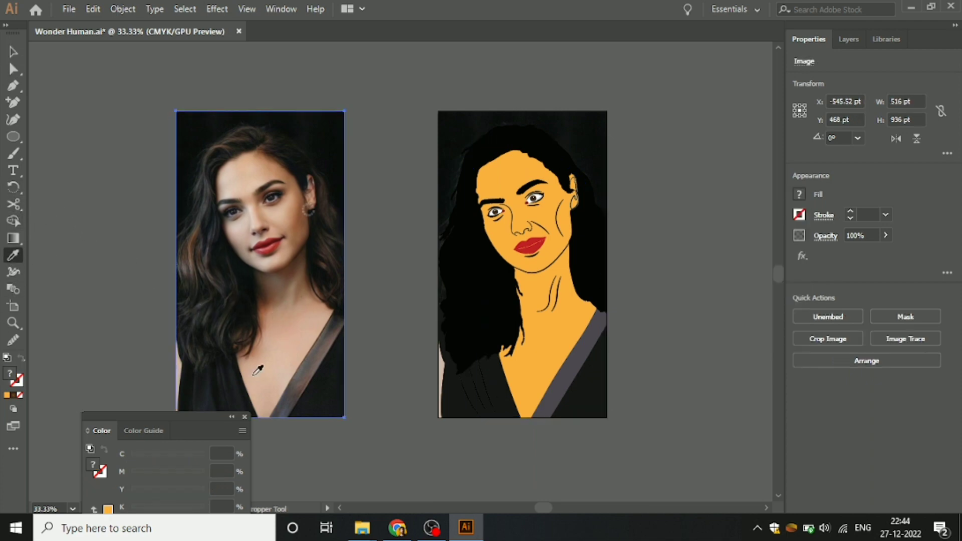
{"action": "left_click", "coordinate": [271, 350]}
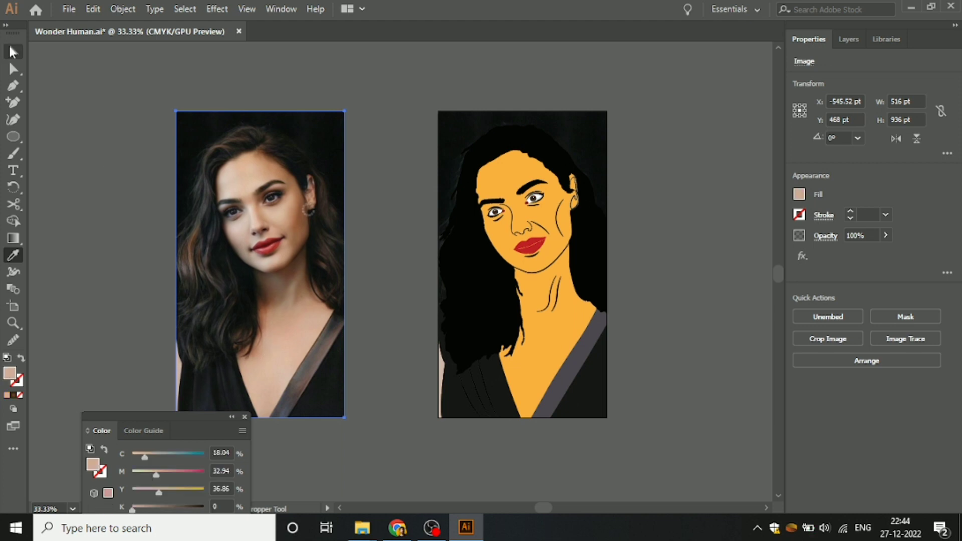
{"action": "key", "text": "v"}
{"action": "left_click", "coordinate": [550, 389]}
{"action": "key", "text": "ctrl+shift+bracketleft"}
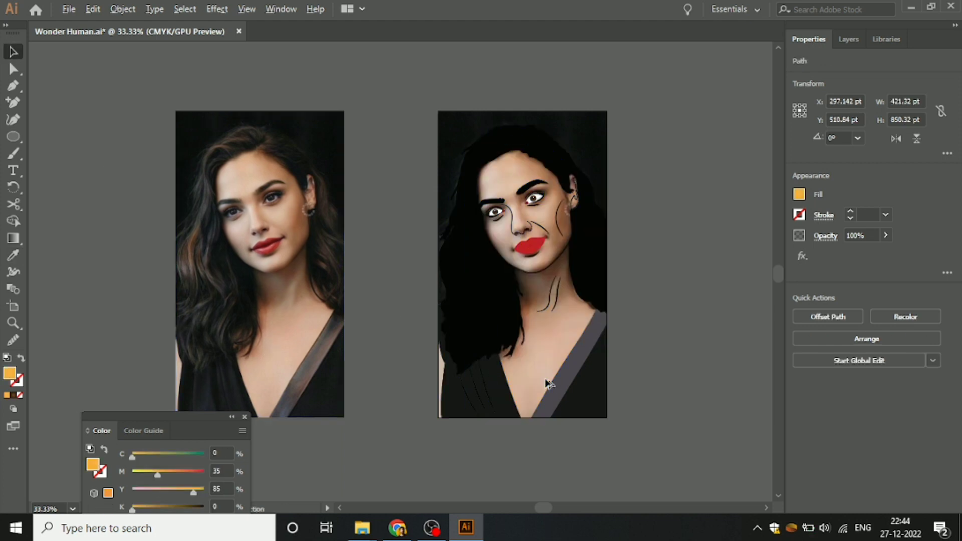
{"action": "key", "text": "ctrl+z"}
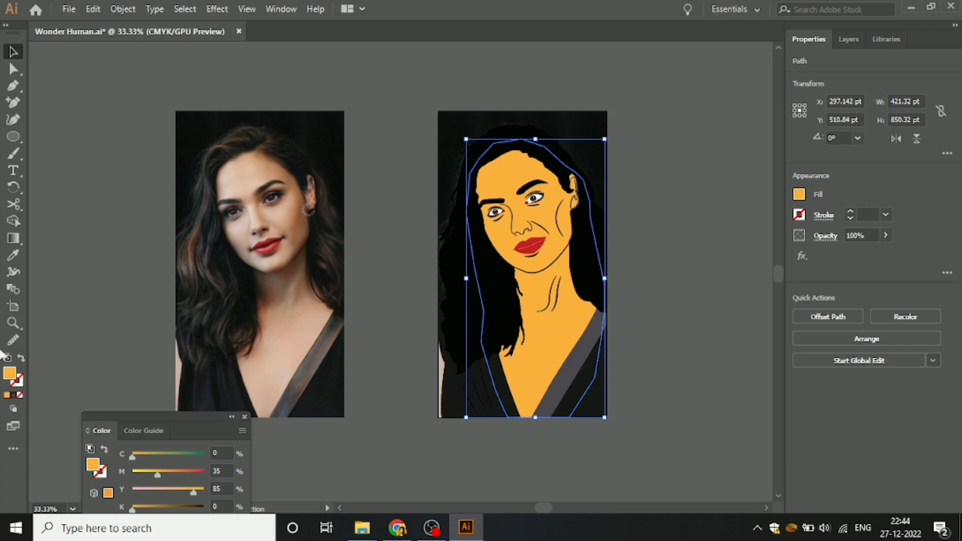
Set the face, neck and chest fill to pale peach F9E1C0 and review the portrait
{"action": "double_click", "coordinate": [10, 374]}
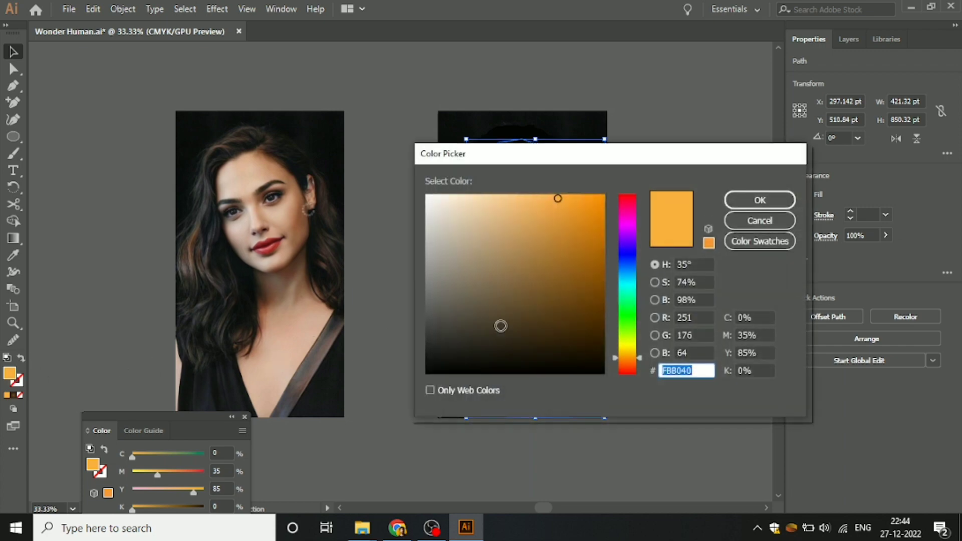
{"action": "left_click_drag", "start_coordinate": [556, 199], "coordinate": [479, 197]}
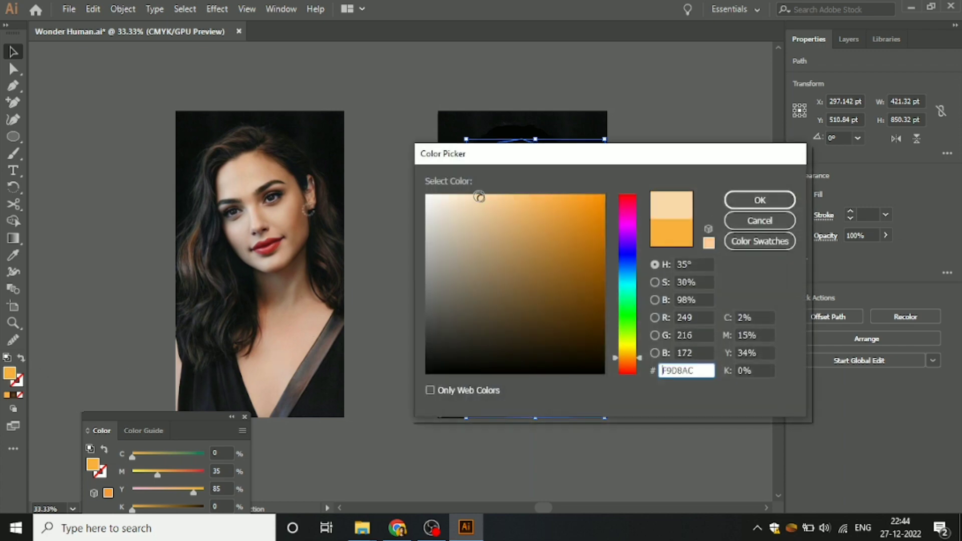
{"action": "left_click", "coordinate": [760, 200]}
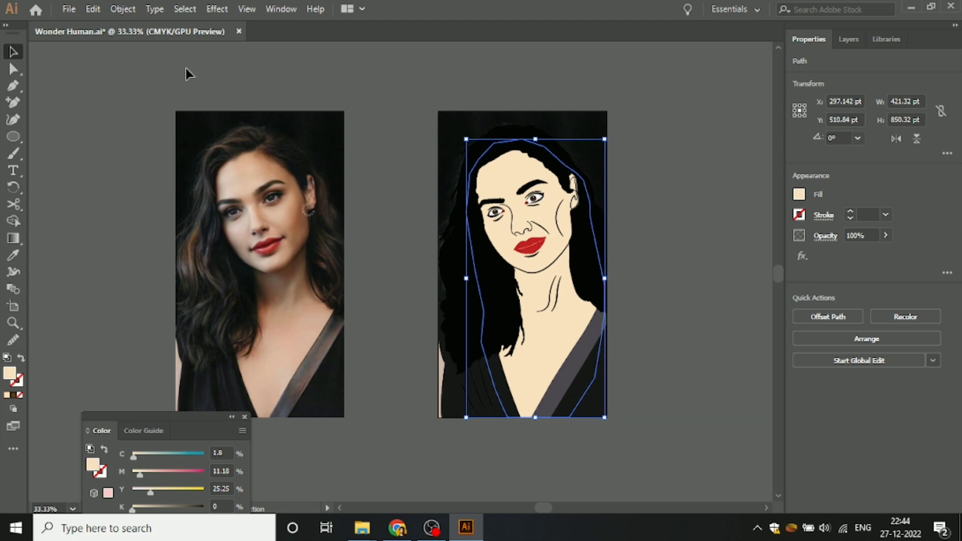
{"action": "left_click", "coordinate": [195, 75]}
{"action": "scroll", "coordinate": [618, 324], "scroll_direction": "up", "scroll_amount": 2, "text": "alt"}
{"action": "mouse_move", "coordinate": [640, 307]}
{"action": "left_mouse_down"}
{"action": "mouse_move", "coordinate": [719, 318]}
{"action": "mouse_move", "coordinate": [741, 397]}
{"action": "left_mouse_up"}
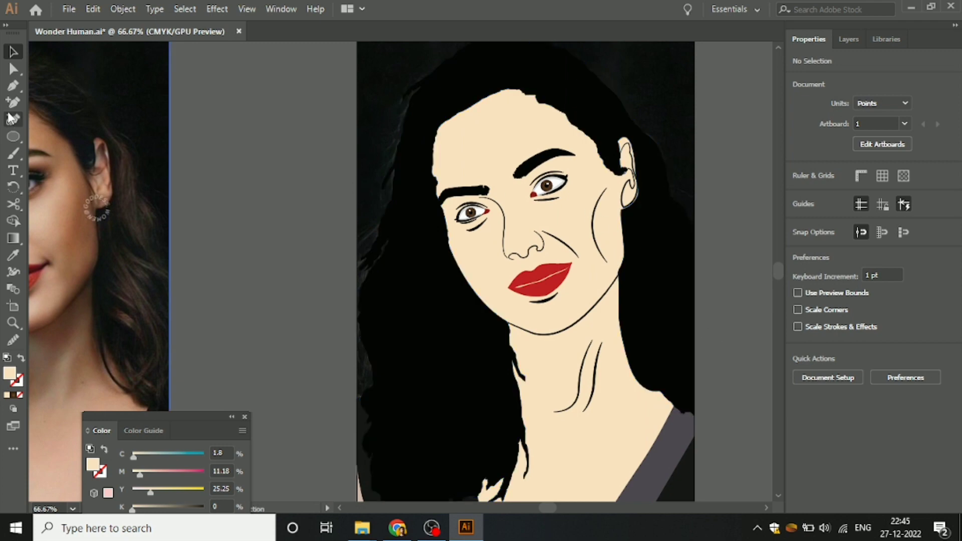
{"action": "left_click", "coordinate": [12, 86]}
{"action": "key", "text": "ctrl+minus"}
{"action": "key", "text": "ctrl+minus"}
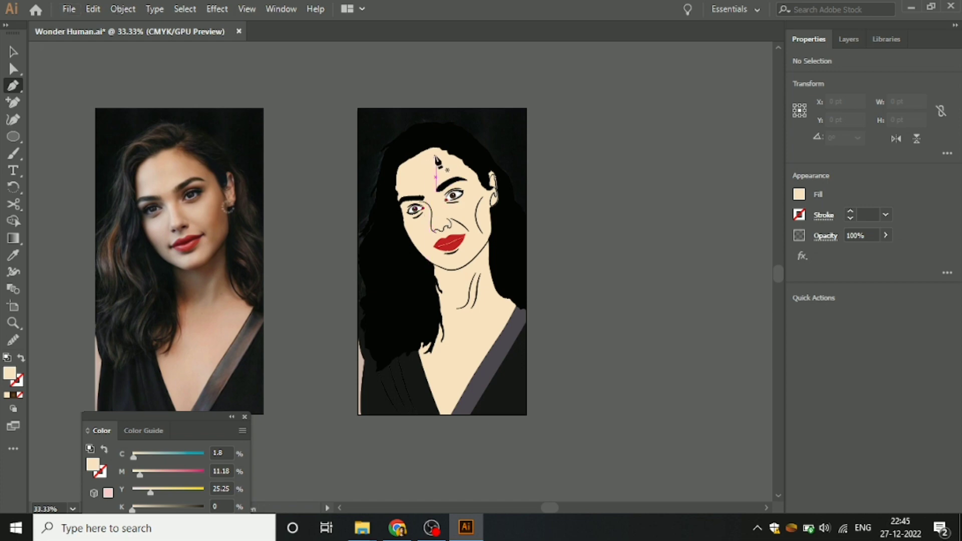
Trace the shading outline from the forehead hairline past the eyebrow and right eye
{"action": "left_click", "coordinate": [449, 145]}
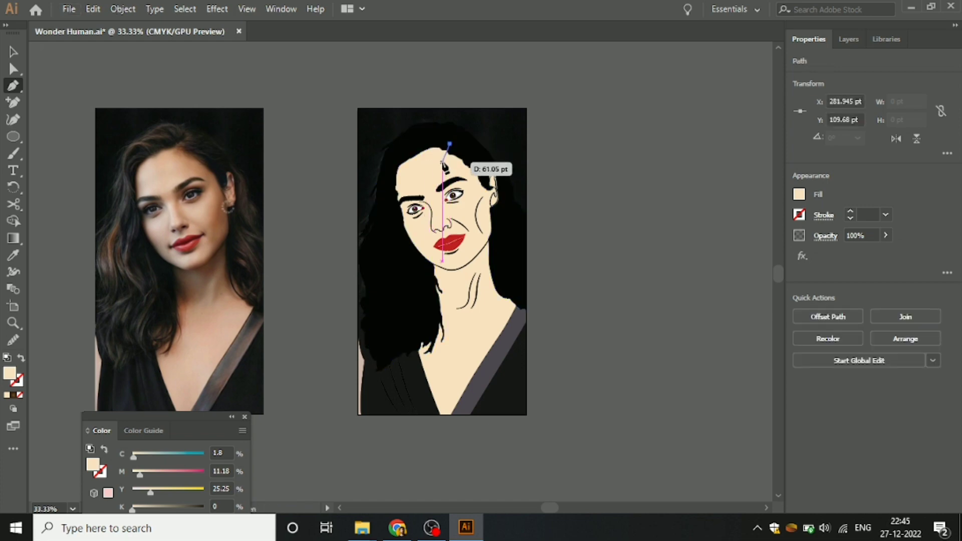
{"action": "left_click_drag", "start_coordinate": [443, 166], "coordinate": [463, 196]}
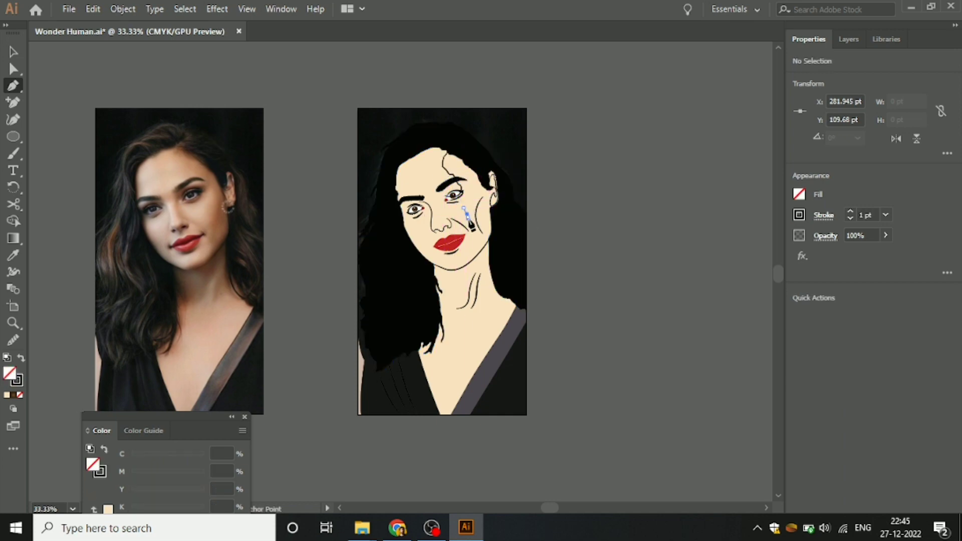
{"action": "left_click", "coordinate": [476, 199]}
{"action": "left_click", "coordinate": [478, 227]}
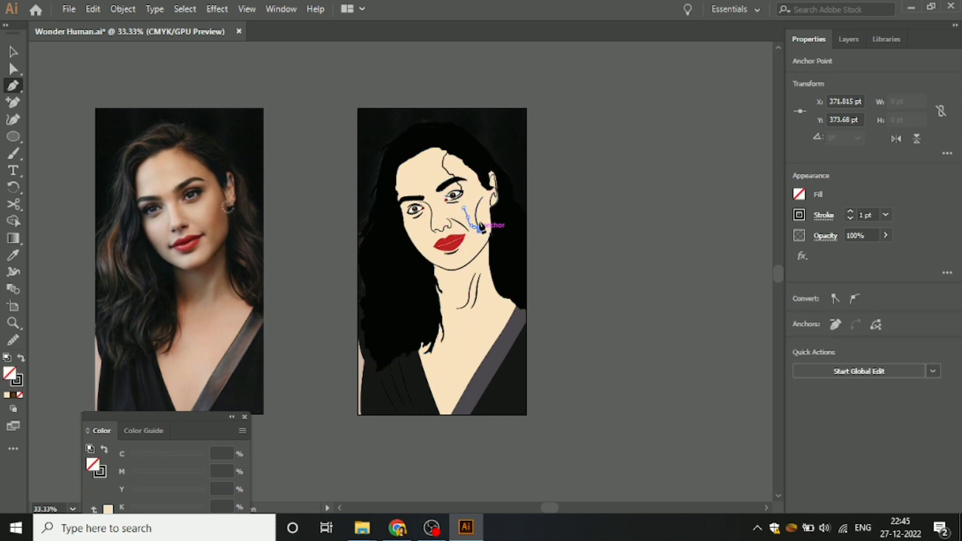
{"action": "left_click", "coordinate": [472, 195], "text": "ctrl"}
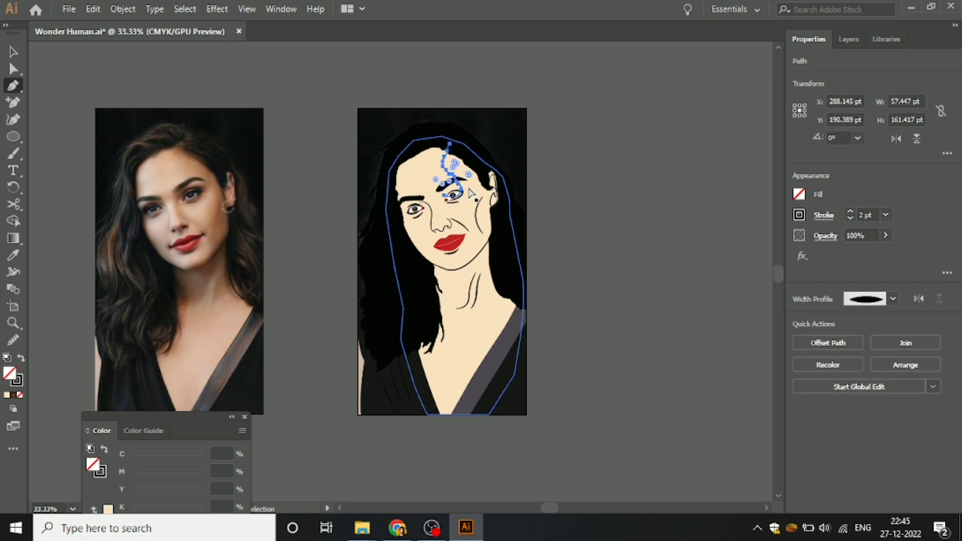
{"action": "left_click", "coordinate": [459, 191]}
{"action": "key", "text": "ctrl+1"}
{"action": "left_click_drag", "start_coordinate": [448, 201], "coordinate": [451, 189]}
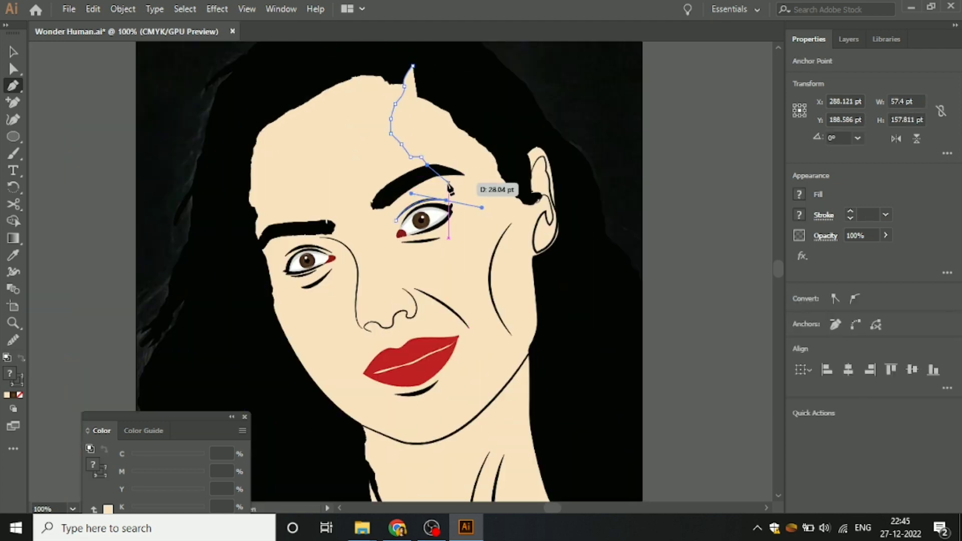
{"action": "left_click", "coordinate": [441, 181]}
{"action": "left_click", "coordinate": [465, 205]}
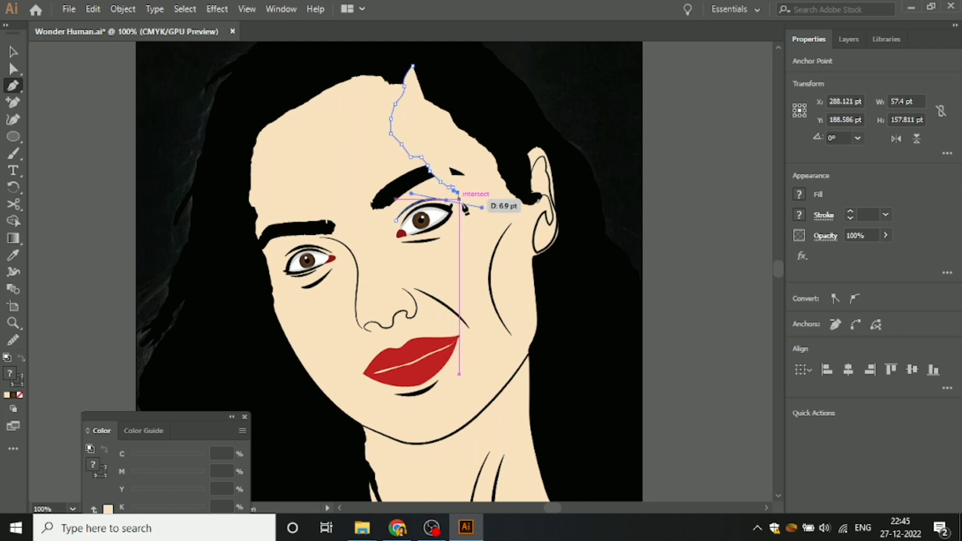
{"action": "scroll", "coordinate": [468, 229], "scroll_direction": "down", "scroll_amount": 1}
{"action": "scroll", "coordinate": [466, 231], "scroll_direction": "down", "scroll_amount": 2}
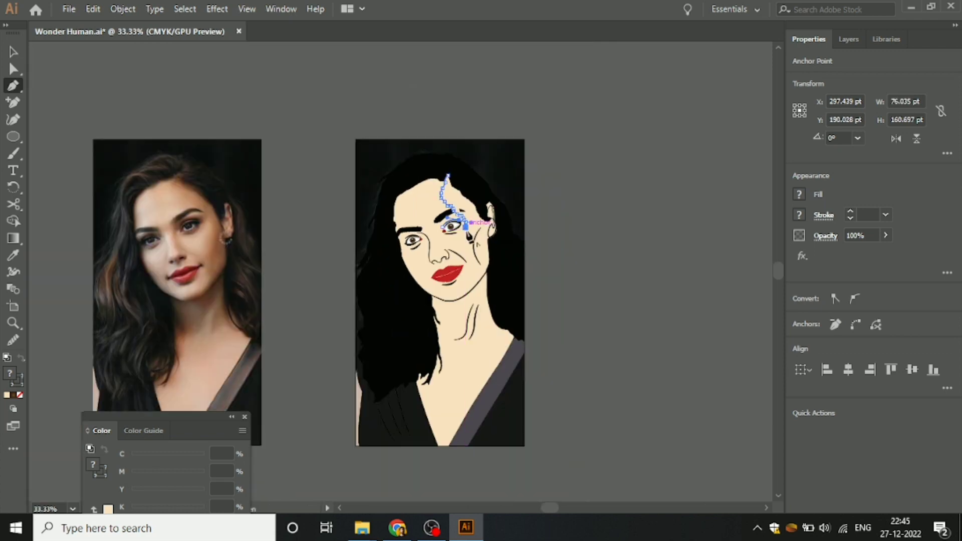
Continue the outline down the cheek and neck to the artboard edges, closing at the hairline
{"action": "left_click", "coordinate": [483, 274]}
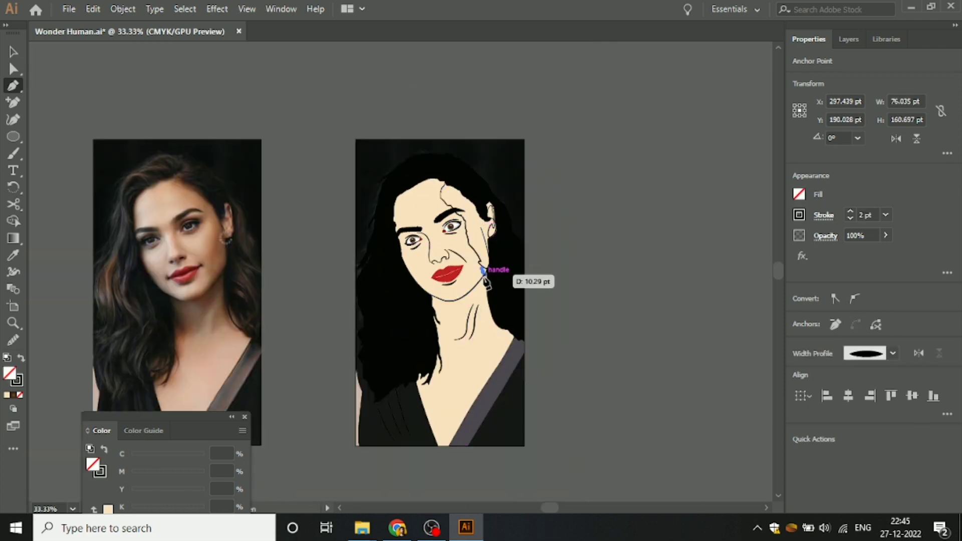
{"action": "left_click_drag", "start_coordinate": [479, 308], "coordinate": [480, 318]}
{"action": "left_click", "coordinate": [480, 326]}
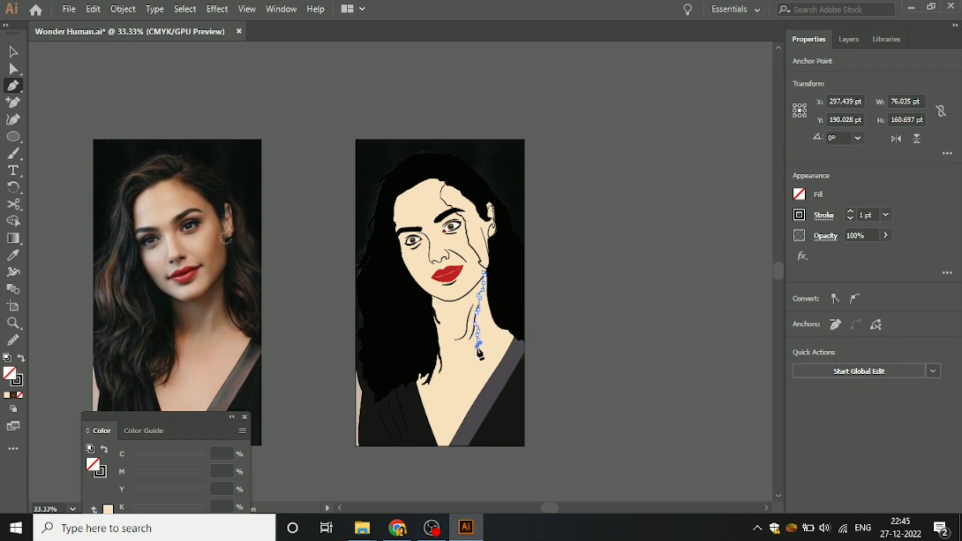
{"action": "left_click_drag", "start_coordinate": [478, 355], "coordinate": [484, 401]}
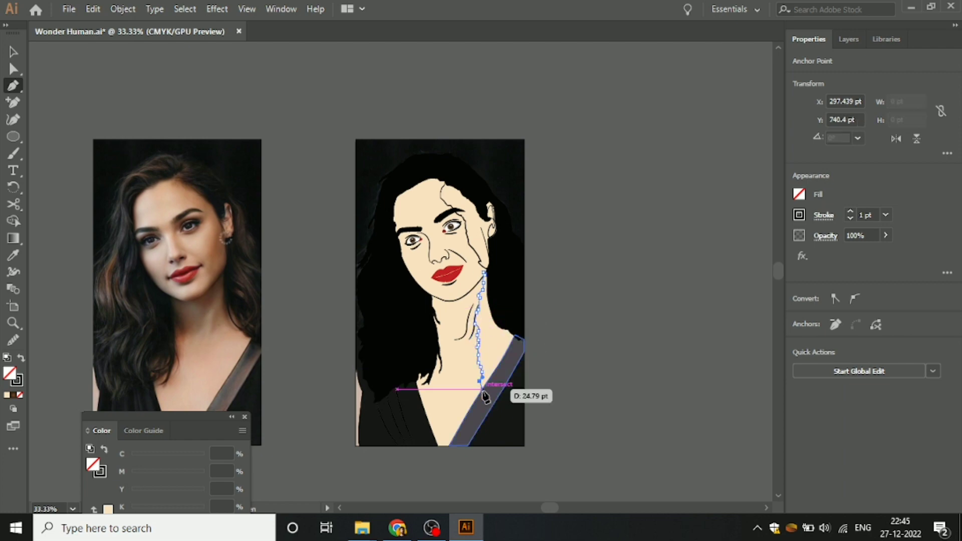
{"action": "left_click_drag", "start_coordinate": [486, 433], "coordinate": [493, 453]}
{"action": "left_click", "coordinate": [491, 445]}
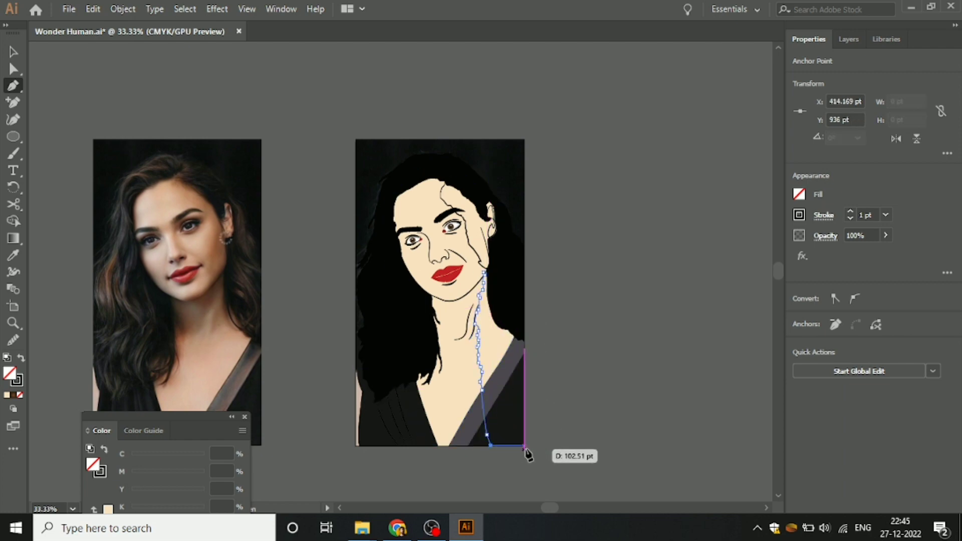
{"action": "left_click", "coordinate": [525, 176]}
{"action": "scroll", "coordinate": [477, 173], "scroll_direction": "up", "scroll_amount": 2}
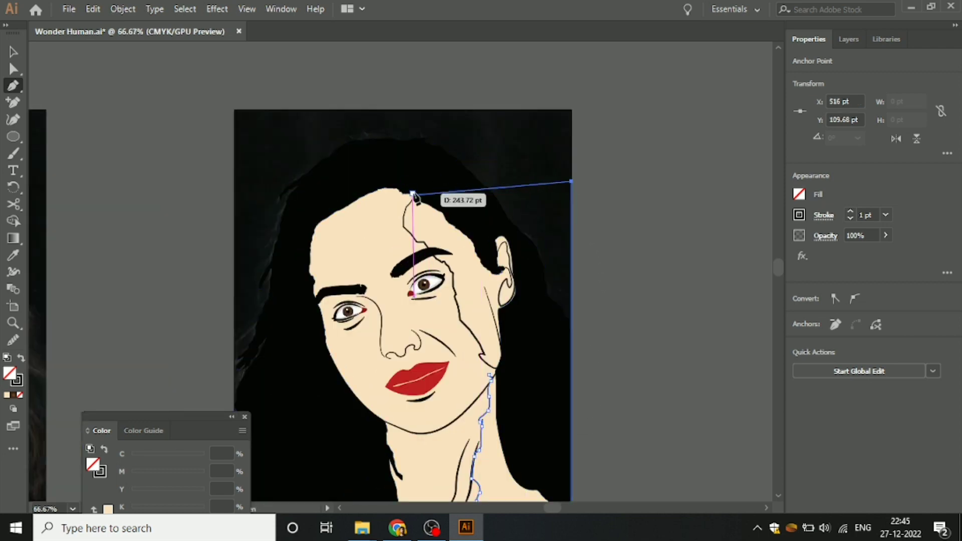
{"action": "left_click", "coordinate": [414, 196]}
{"action": "scroll", "coordinate": [440, 197], "scroll_direction": "down", "scroll_amount": 2}
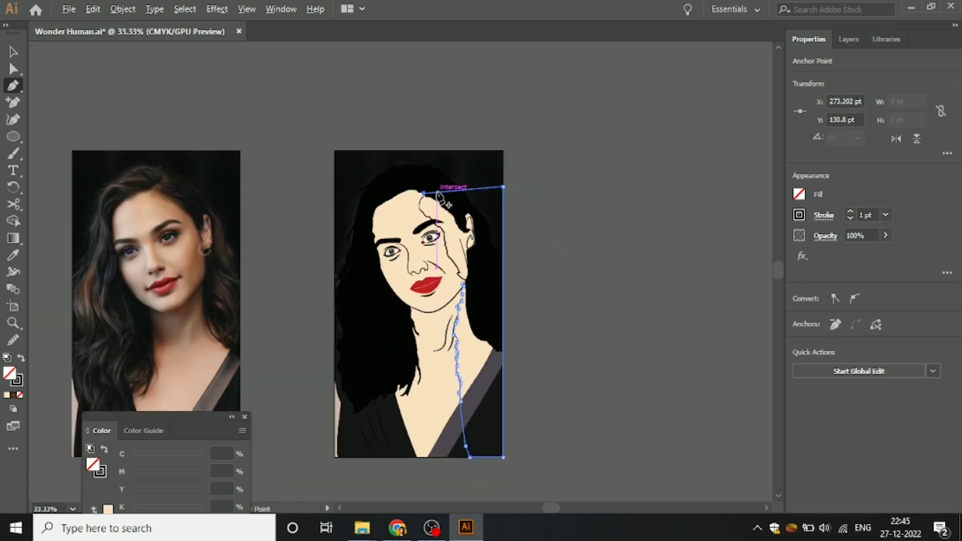
Fill the new shape with skin tone and adjust its stacking order with Arrange shortcuts
{"action": "left_click", "coordinate": [7, 395]}
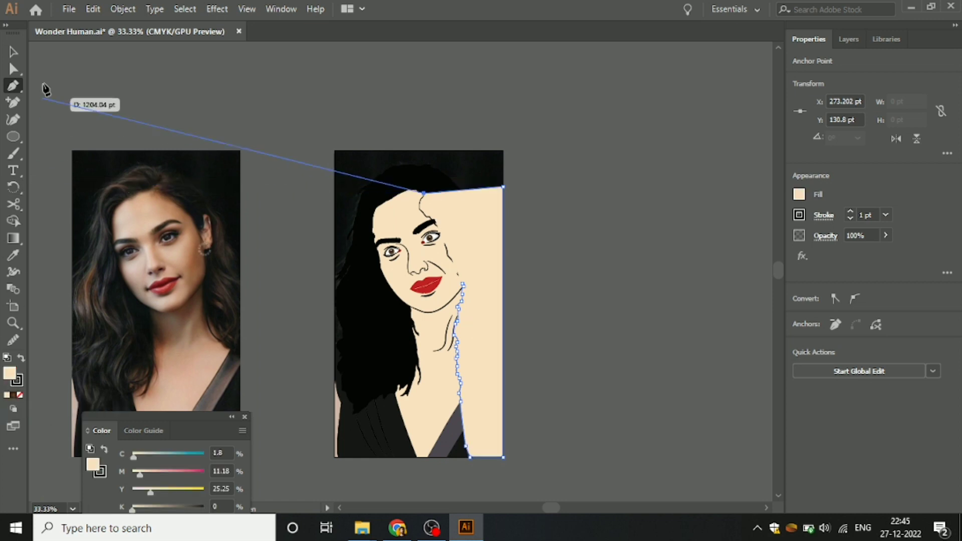
{"action": "left_click", "coordinate": [14, 52]}
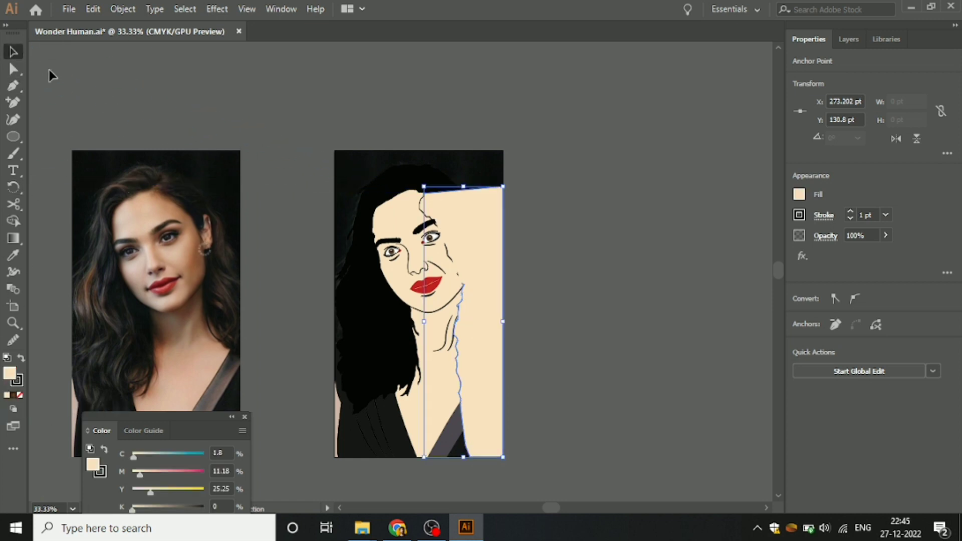
{"action": "key", "text": "ctrl+bracketleft"}
{"action": "key", "text": "ctrl+bracketleft"}
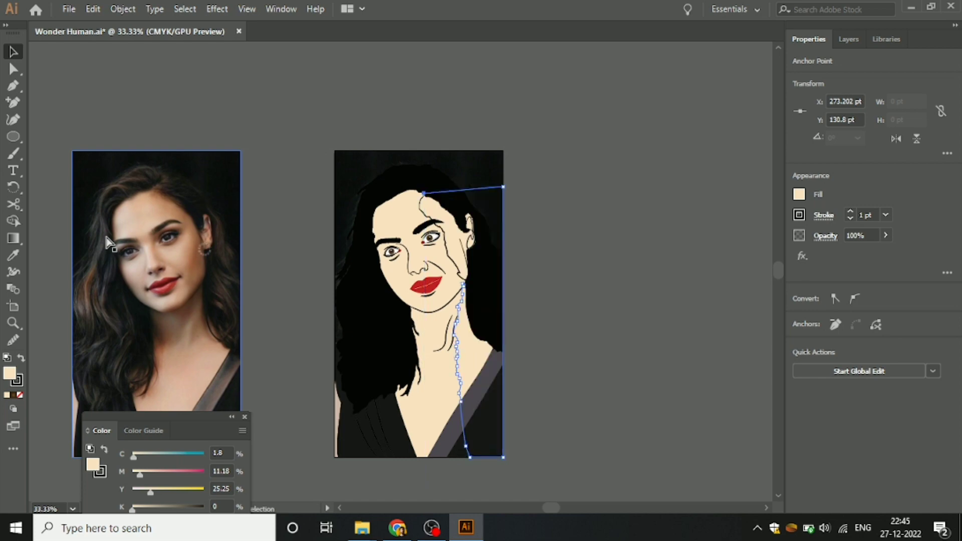
{"action": "key", "text": "ctrl+bracketright"}
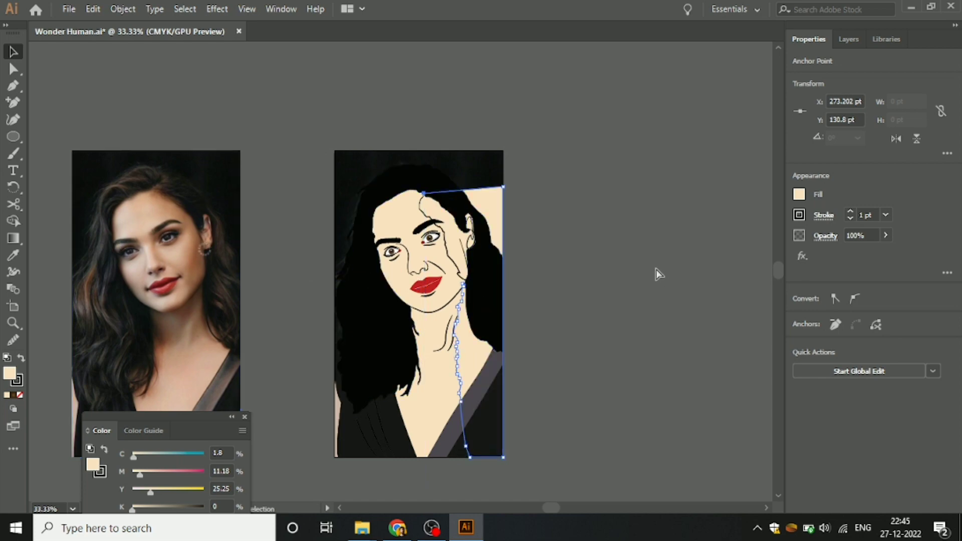
{"action": "key", "text": "ctrl+bracketright"}
{"action": "key", "text": "ctrl+bracketright"}
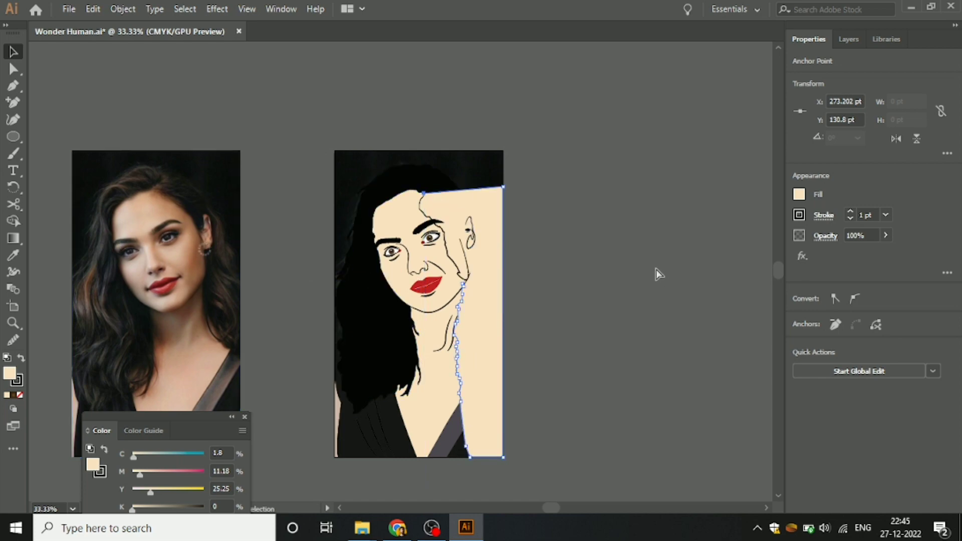
{"action": "left_click", "coordinate": [484, 267]}
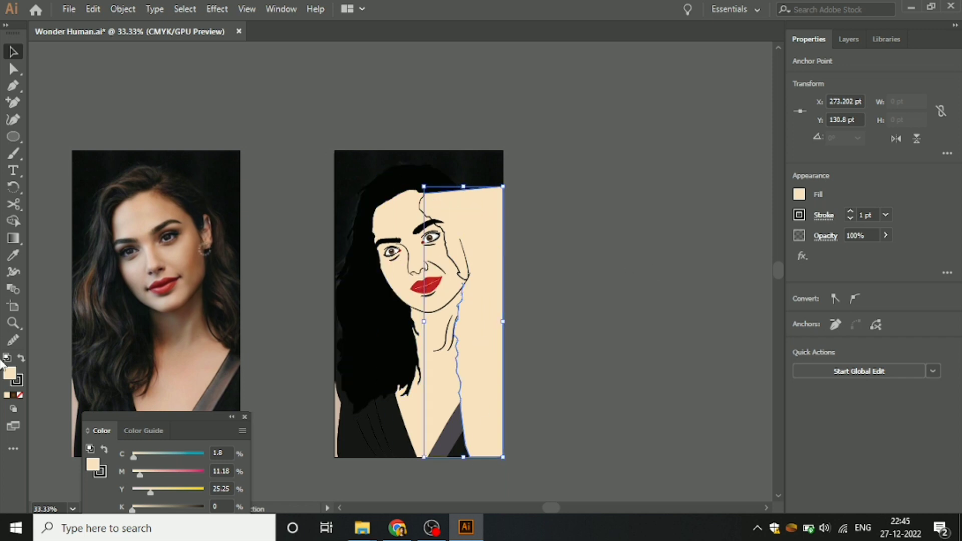
Remove the shading shape's stroke and change its fill to a darker peach F4D3AB
{"action": "left_click", "coordinate": [20, 395]}
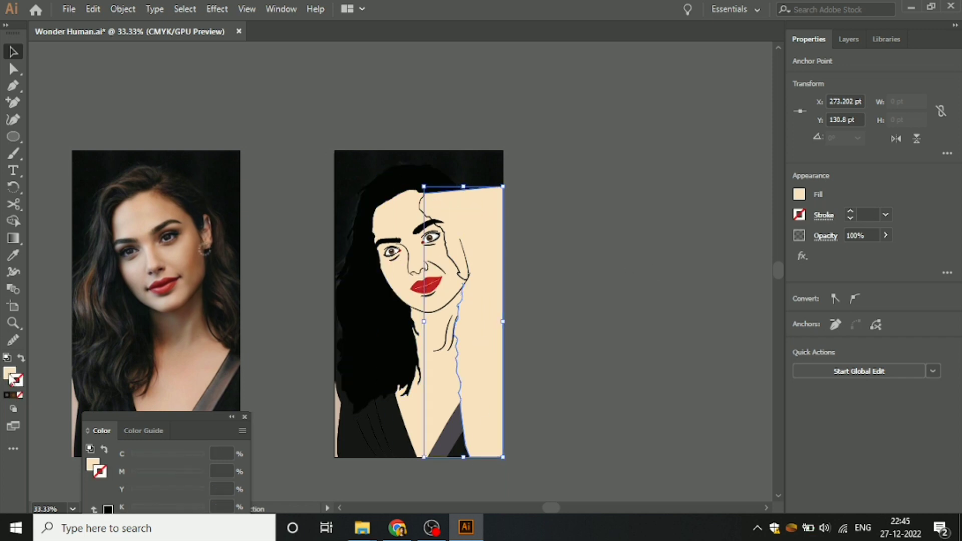
{"action": "double_click", "coordinate": [9, 373]}
{"action": "left_click_drag", "start_coordinate": [467, 200], "coordinate": [479, 201]}
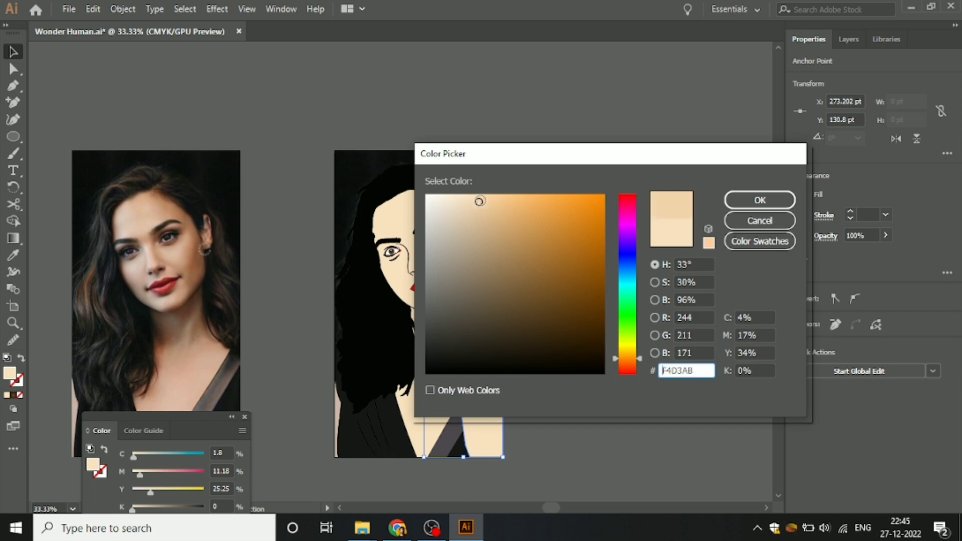
{"action": "left_click", "coordinate": [740, 199]}
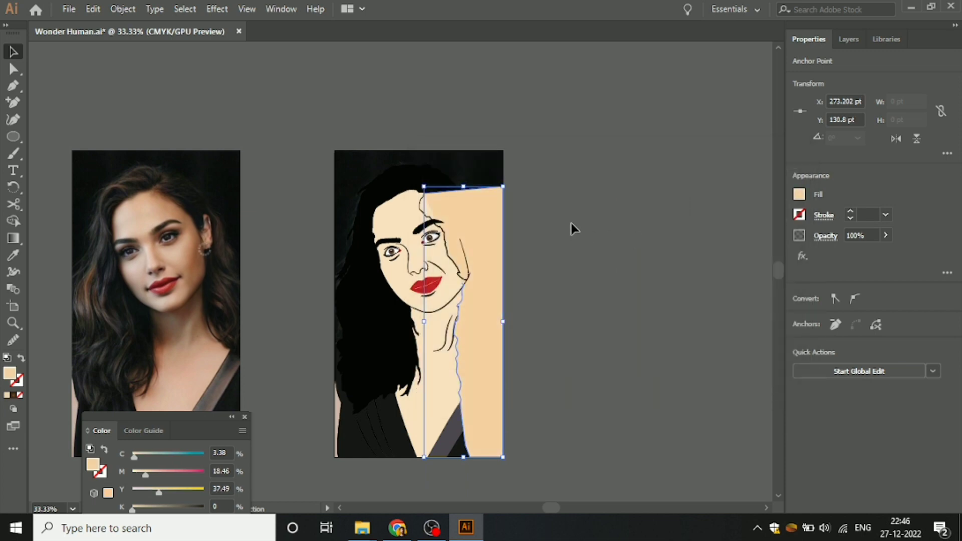
{"action": "left_click", "coordinate": [571, 228]}
Delete the wavy cheek line and test-move the peach shading shape before restoring it
{"action": "scroll", "coordinate": [433, 242], "scroll_direction": "up", "scroll_amount": 3}
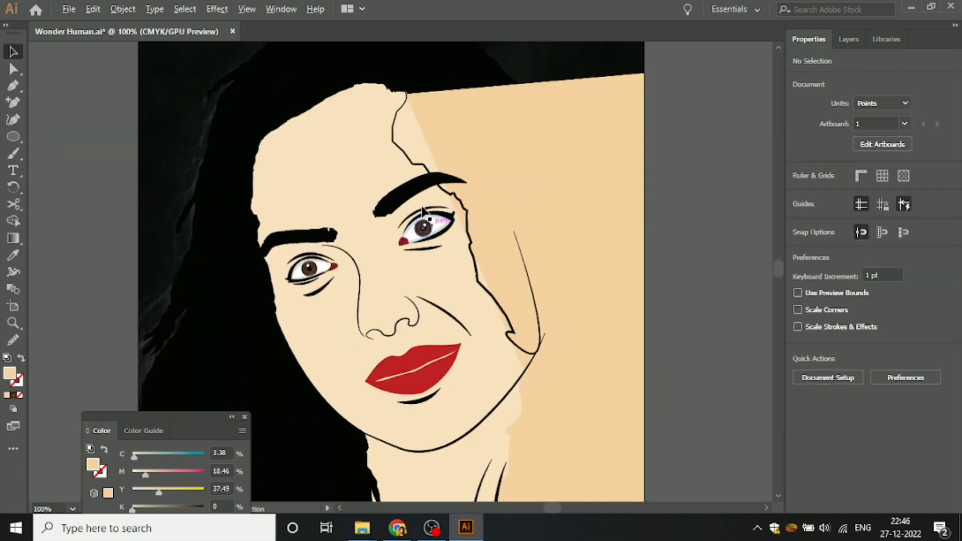
{"action": "left_click", "coordinate": [409, 156]}
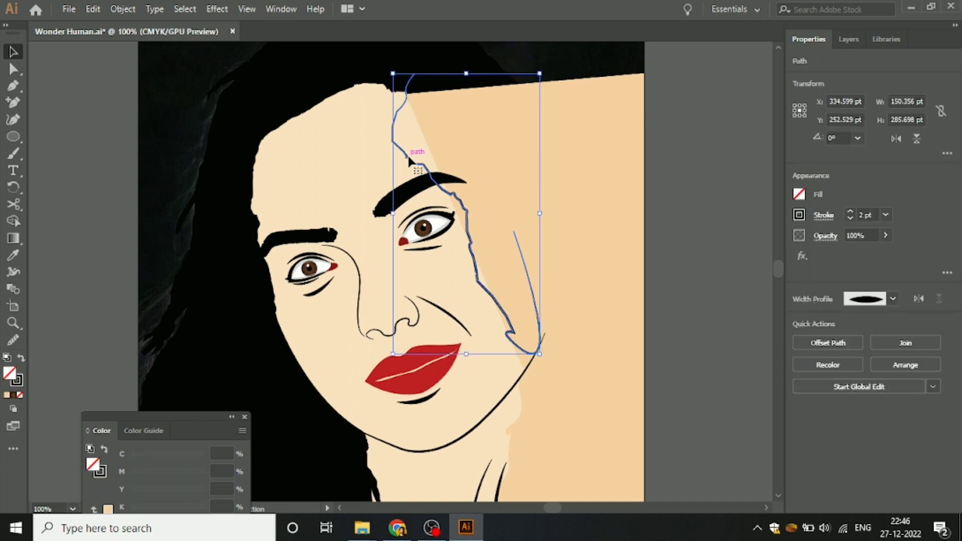
{"action": "key", "text": "Delete"}
{"action": "left_click", "coordinate": [466, 145]}
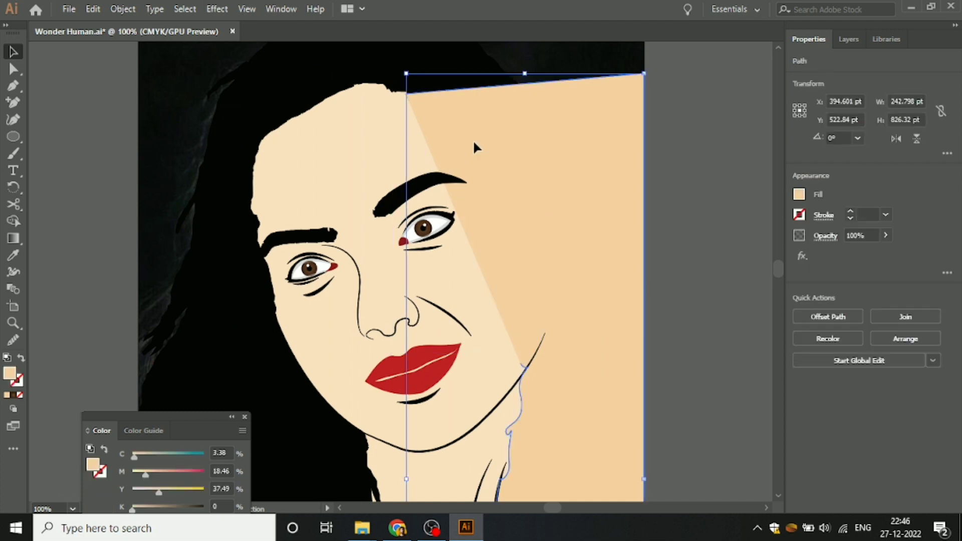
{"action": "left_click_drag", "start_coordinate": [474, 147], "coordinate": [592, 146]}
{"action": "key", "text": "ctrl+z"}
Reselect the peach shading shape and delete it, revealing the right-side hair
{"action": "key", "text": "ctrl+h"}
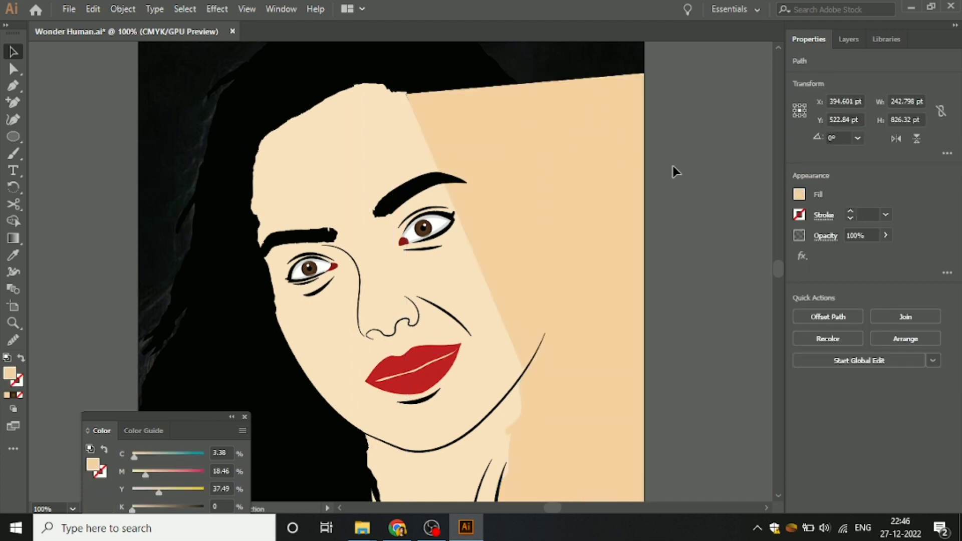
{"action": "left_click", "coordinate": [672, 168]}
{"action": "left_click", "coordinate": [551, 219]}
{"action": "key", "text": "z"}
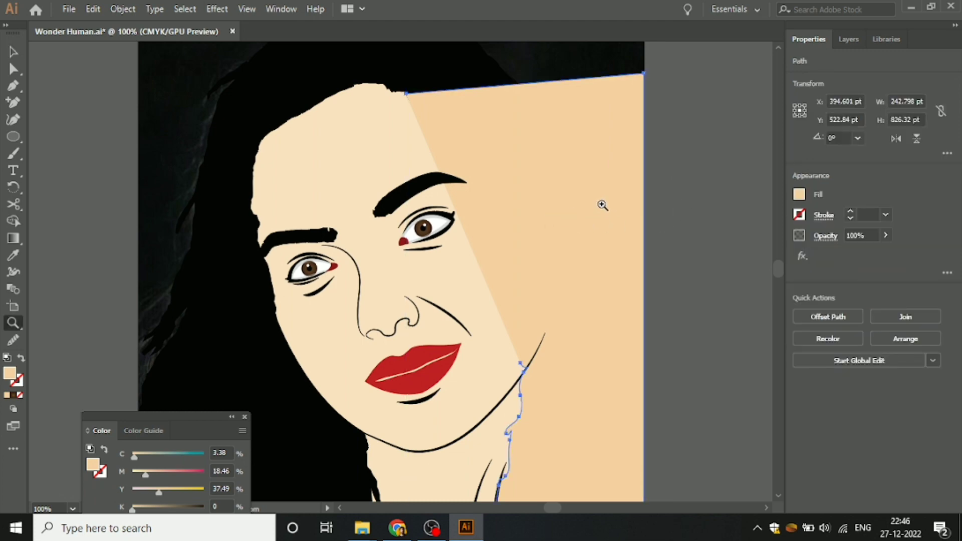
{"action": "left_click", "coordinate": [12, 52]}
{"action": "scroll", "coordinate": [388, 159], "scroll_direction": "down", "scroll_amount": 2, "text": "alt"}
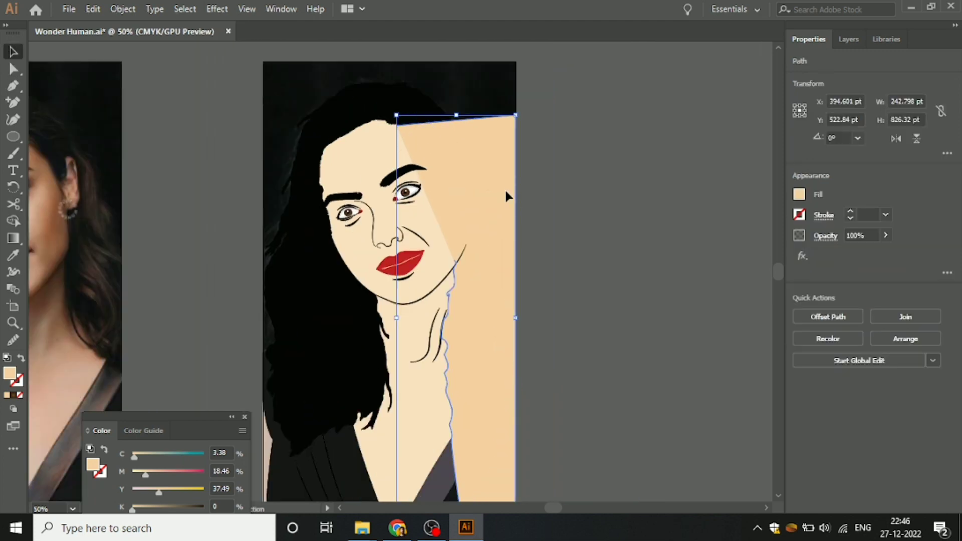
{"action": "key", "text": "Delete"}
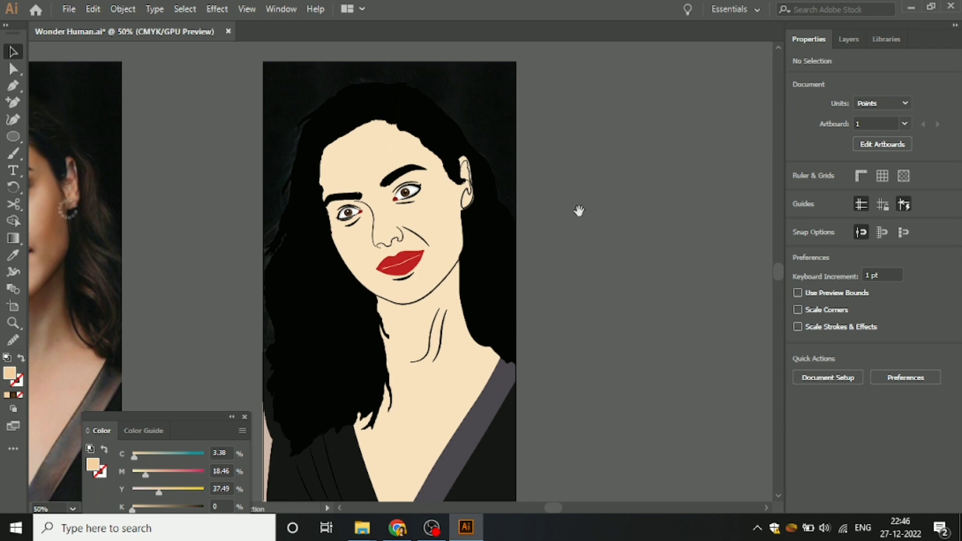
{"action": "left_click_drag", "start_coordinate": [579, 210], "coordinate": [673, 226]}
{"action": "left_click", "coordinate": [586, 128]}
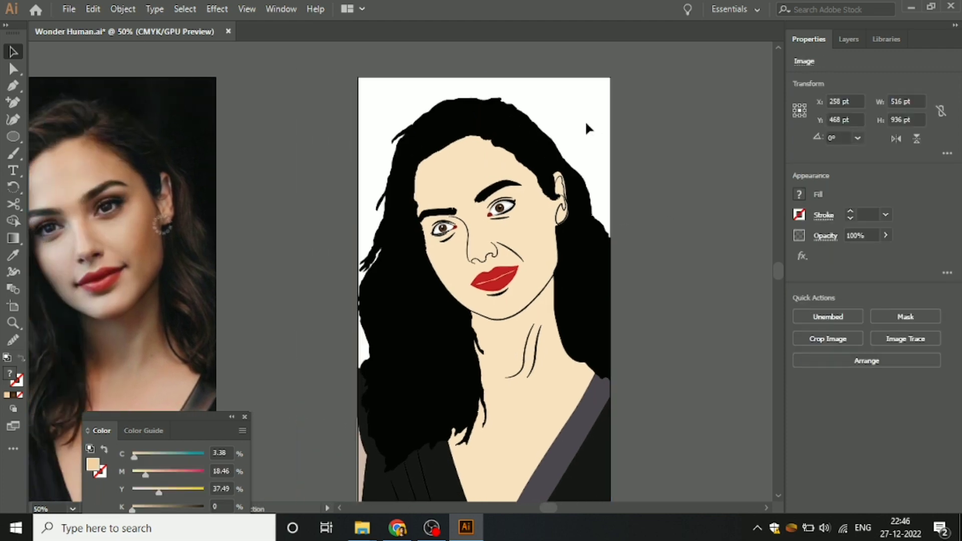
Trace a pen outline along the hairline and down the hair edge
{"action": "key", "text": "ctrl+shift+a"}
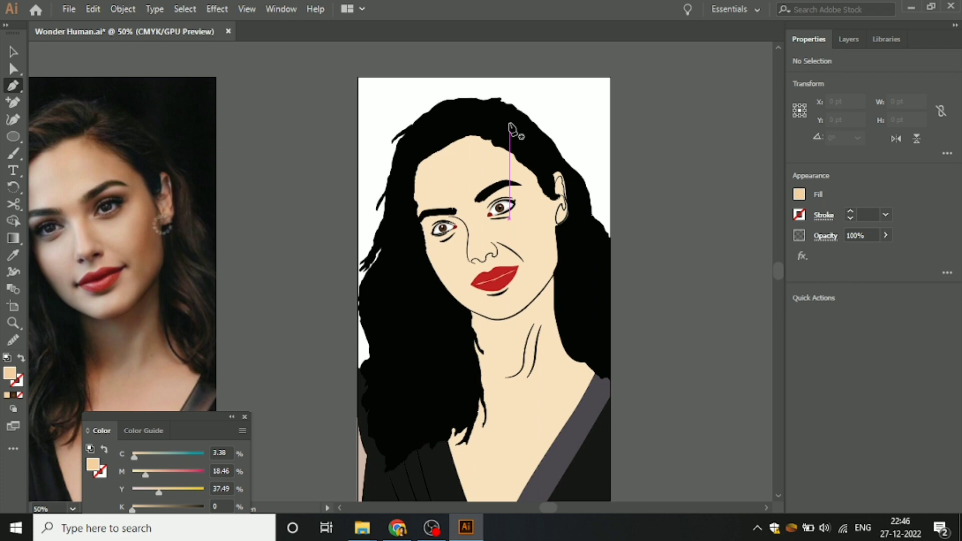
{"action": "scroll", "coordinate": [510, 125], "scroll_direction": "up", "scroll_amount": 1}
{"action": "left_click", "coordinate": [509, 126]}
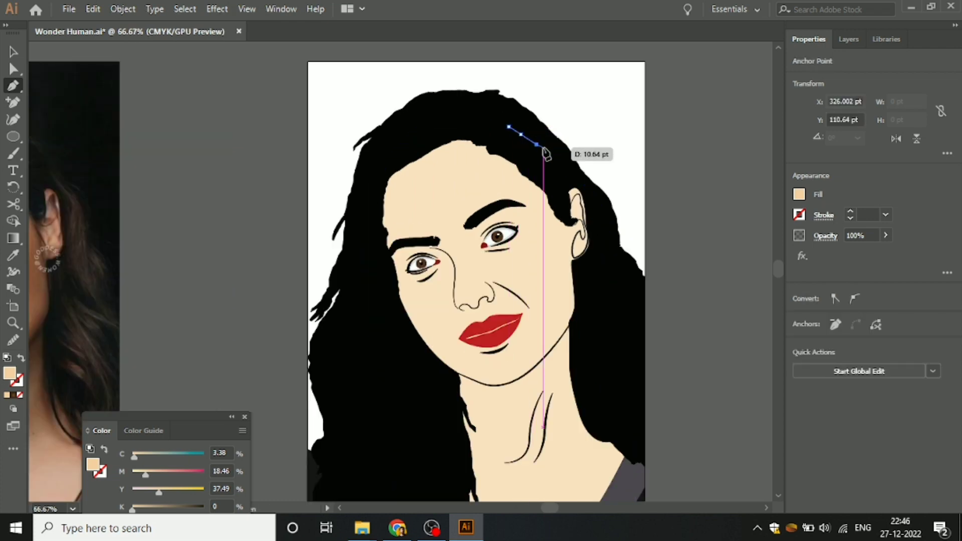
{"action": "left_click", "coordinate": [537, 145]}
{"action": "left_click", "coordinate": [554, 155]}
{"action": "left_click", "coordinate": [565, 163]}
{"action": "left_click", "coordinate": [588, 191]}
{"action": "left_click", "coordinate": [611, 243]}
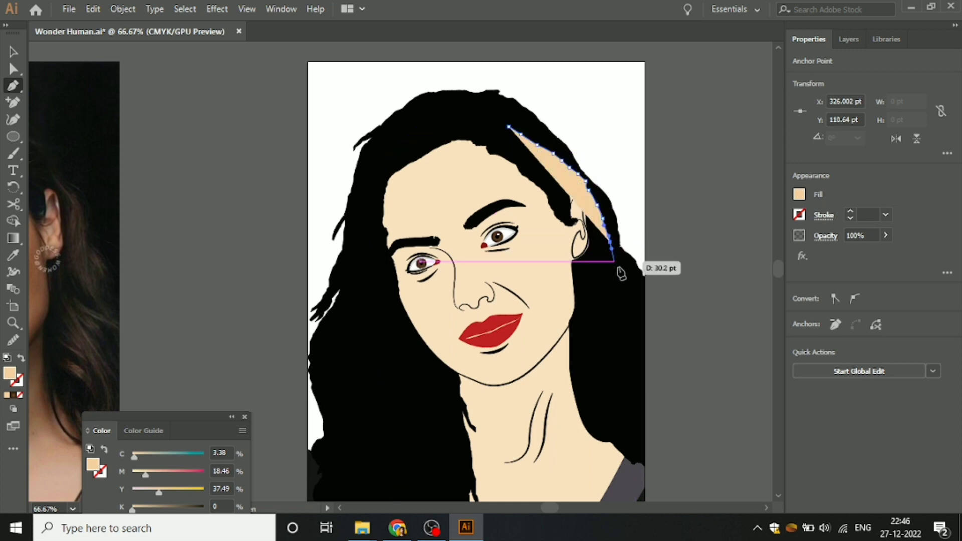
{"action": "left_click", "coordinate": [625, 290]}
{"action": "left_click", "coordinate": [631, 313]}
Extend the outline down the right hair edge and along the artboard bottom, then end it unfilled
{"action": "left_click_drag", "start_coordinate": [634, 319], "coordinate": [656, 193]}
{"action": "left_click", "coordinate": [661, 216]}
{"action": "left_click", "coordinate": [666, 244]}
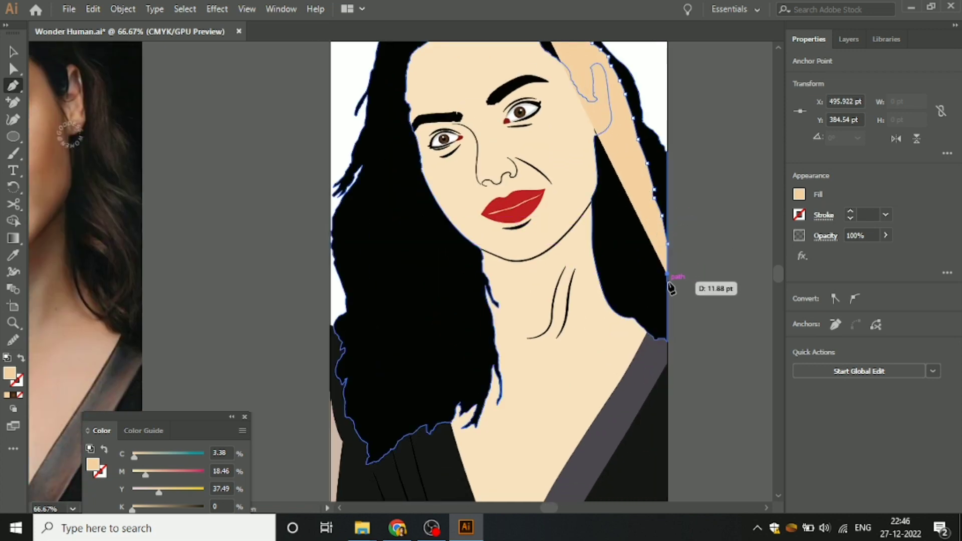
{"action": "left_click", "coordinate": [666, 275]}
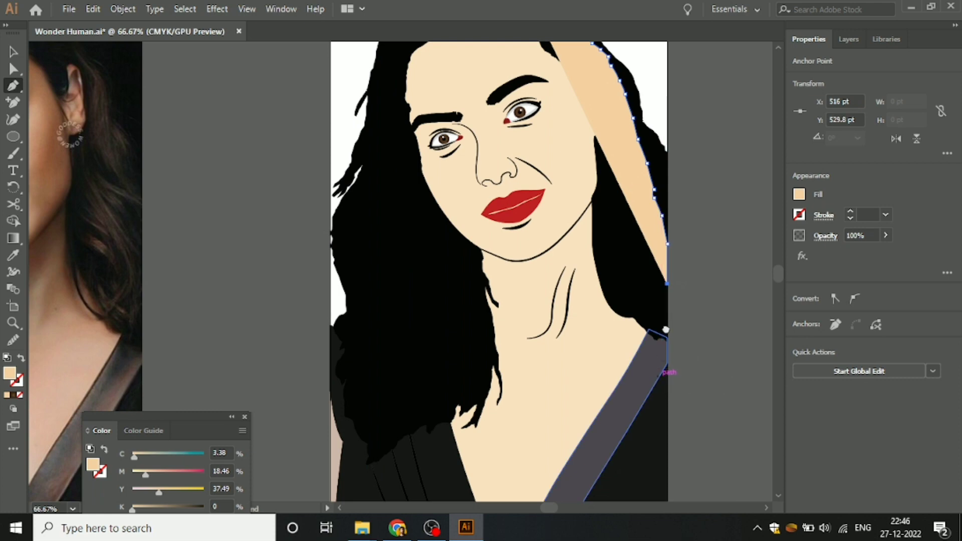
{"action": "left_click_drag", "start_coordinate": [670, 442], "coordinate": [682, 350]}
{"action": "left_click", "coordinate": [679, 347]}
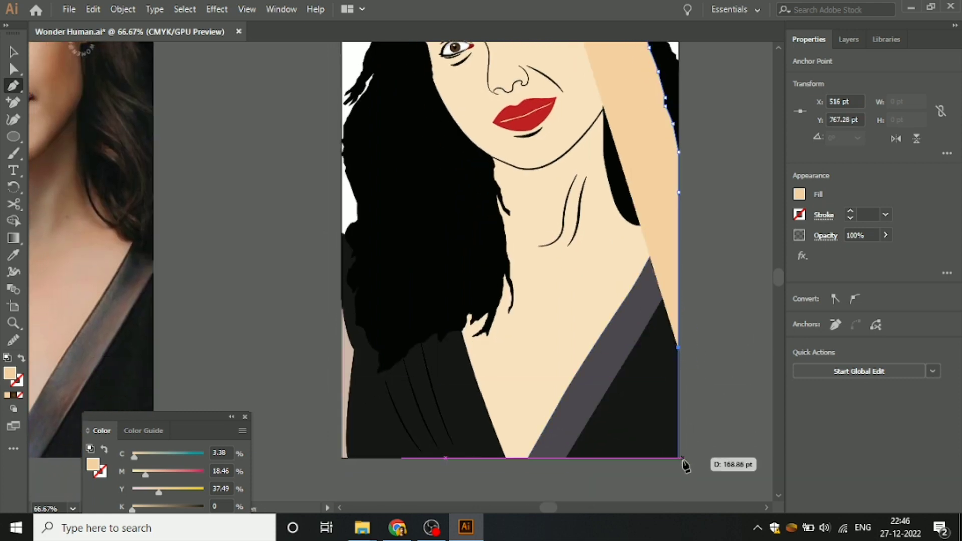
{"action": "left_click", "coordinate": [679, 458]}
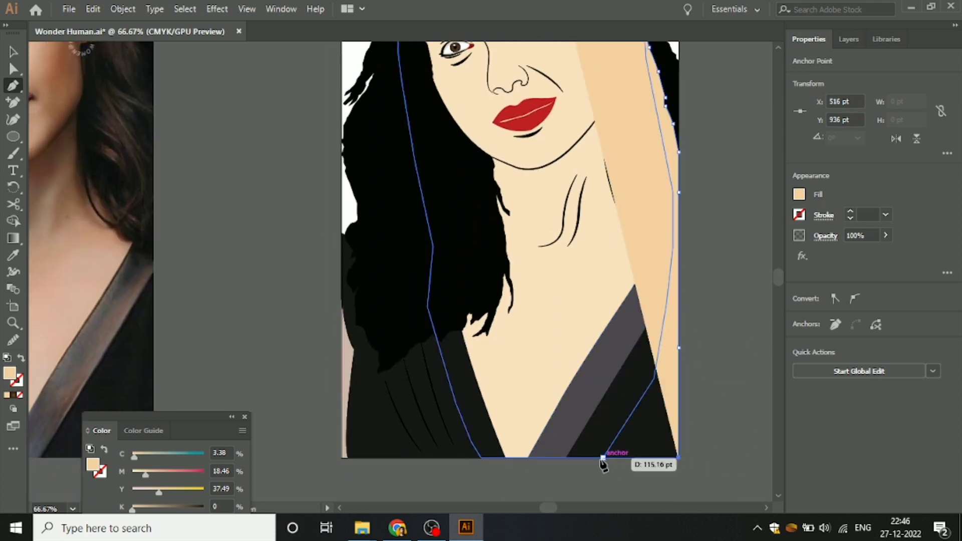
{"action": "left_click", "coordinate": [549, 457]}
{"action": "left_click", "coordinate": [20, 396]}
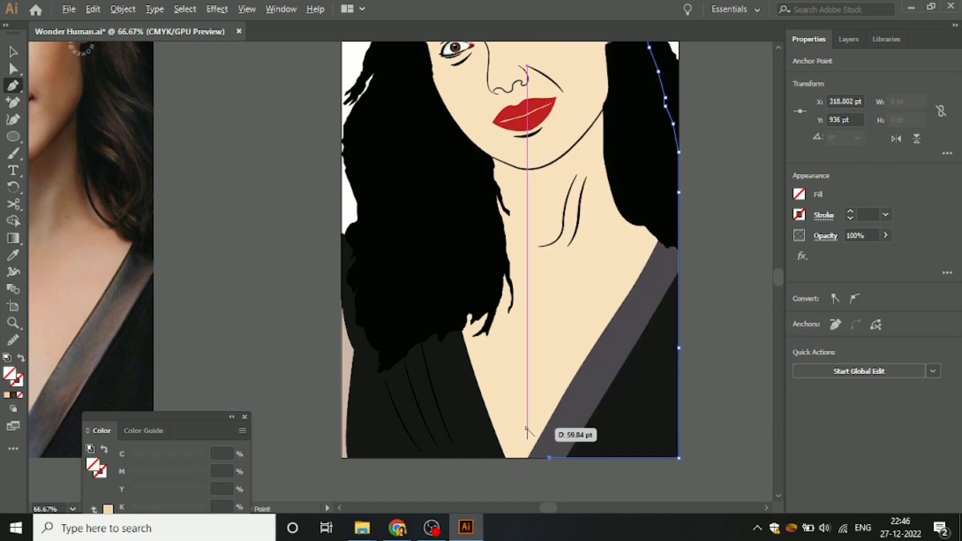
{"action": "scroll", "coordinate": [532, 428], "scroll_direction": "down", "scroll_amount": 1}
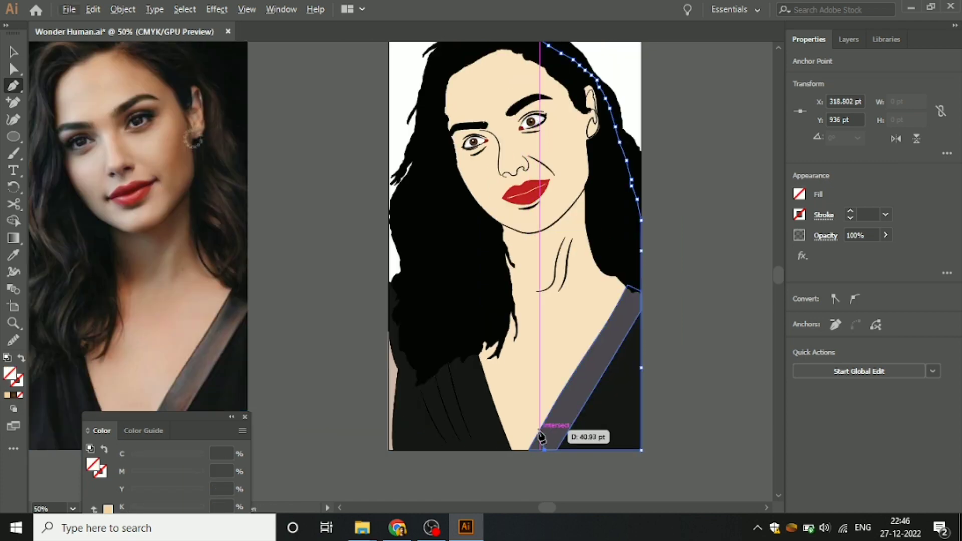
{"action": "key", "text": "Escape"}
Trace the shadow shape from the chest up the neck and cheek, closing it at the hairline
{"action": "left_click_drag", "start_coordinate": [543, 403], "coordinate": [549, 390]}
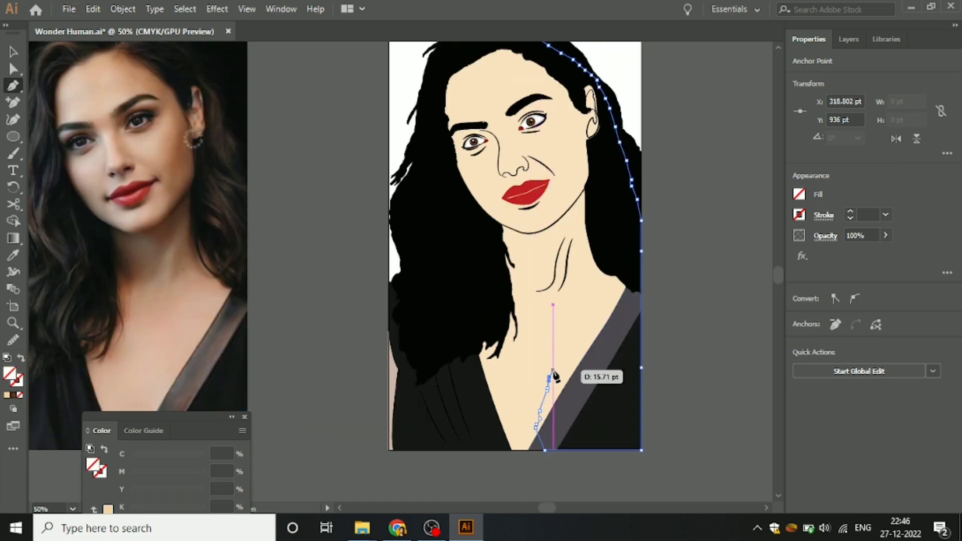
{"action": "left_click", "coordinate": [535, 429]}
{"action": "mouse_move", "coordinate": [535, 430]}
{"action": "left_mouse_down"}
{"action": "mouse_move", "coordinate": [576, 305]}
{"action": "mouse_move", "coordinate": [569, 279]}
{"action": "mouse_move", "coordinate": [580, 245]}
{"action": "left_mouse_up"}
{"action": "left_click", "coordinate": [579, 272], "text": "ctrl"}
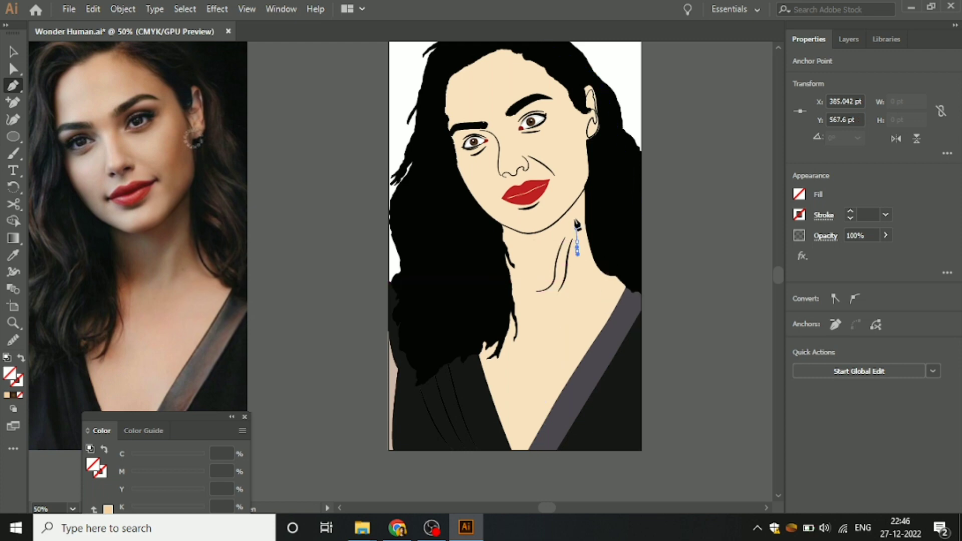
{"action": "scroll", "coordinate": [569, 200], "scroll_direction": "up", "scroll_amount": 3}
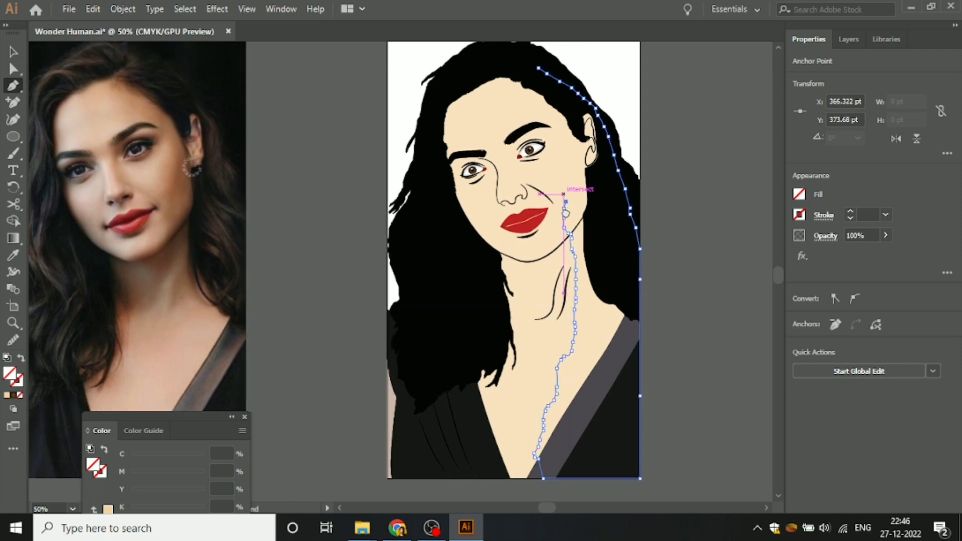
{"action": "left_click_drag", "start_coordinate": [564, 235], "coordinate": [567, 232]}
{"action": "key", "text": "ctrl+shift+a"}
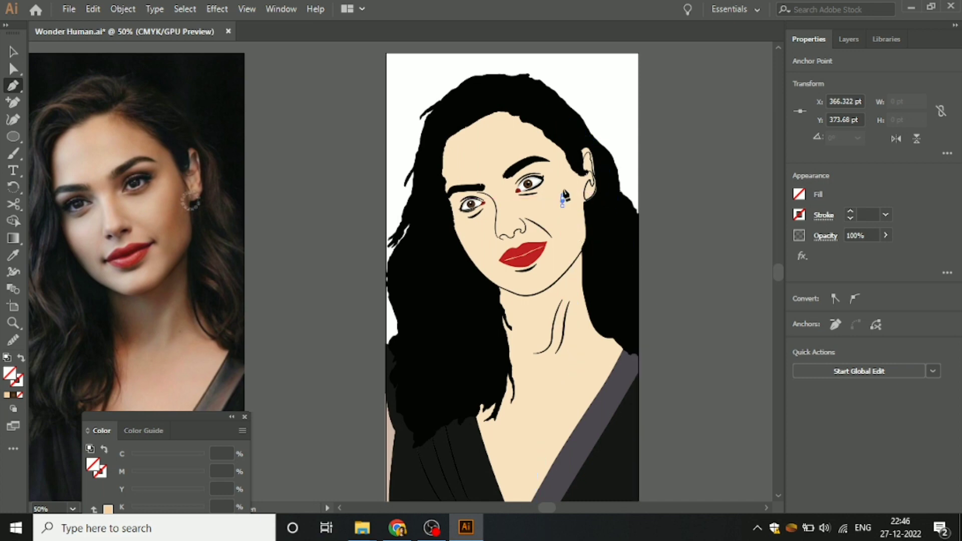
{"action": "left_click", "coordinate": [561, 173], "text": "ctrl"}
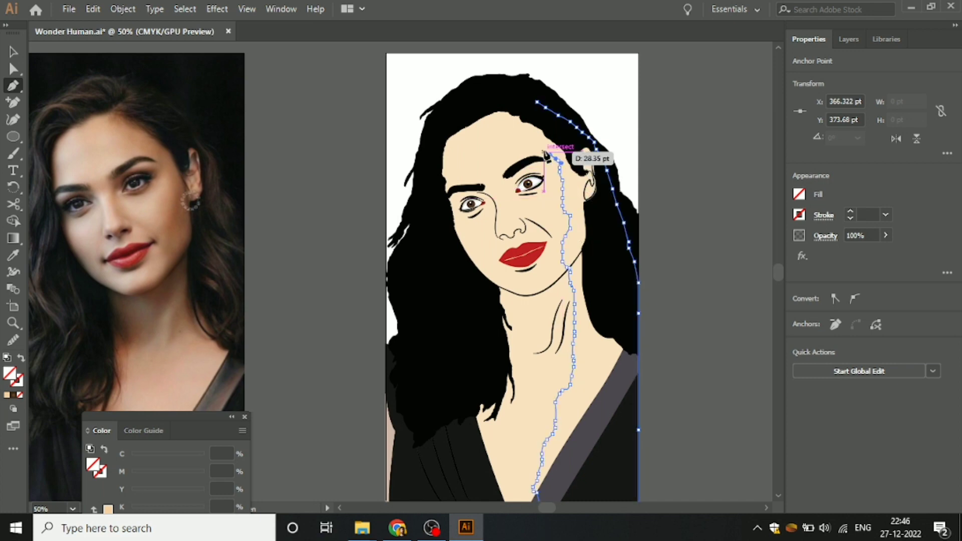
{"action": "left_click", "coordinate": [503, 127]}
{"action": "left_click", "coordinate": [506, 111]}
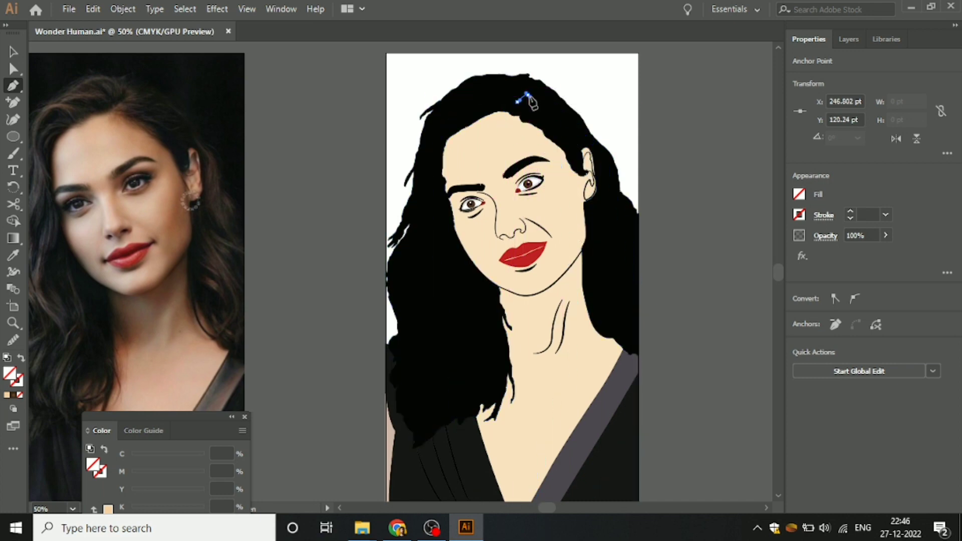
{"action": "left_click", "coordinate": [527, 93]}
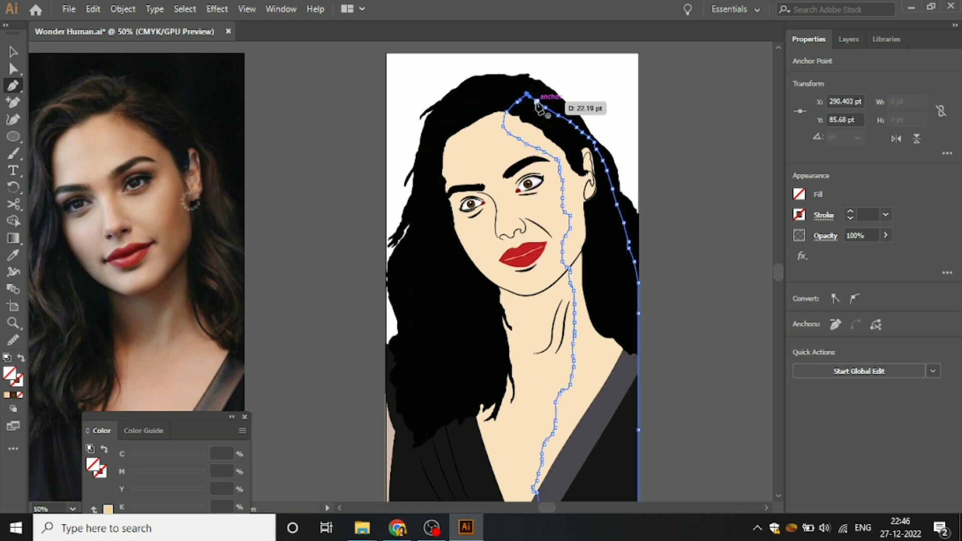
{"action": "left_click", "coordinate": [536, 101]}
Fill the shadow with a darker skin colour and bring the black hair in front of it
{"action": "left_click", "coordinate": [7, 396]}
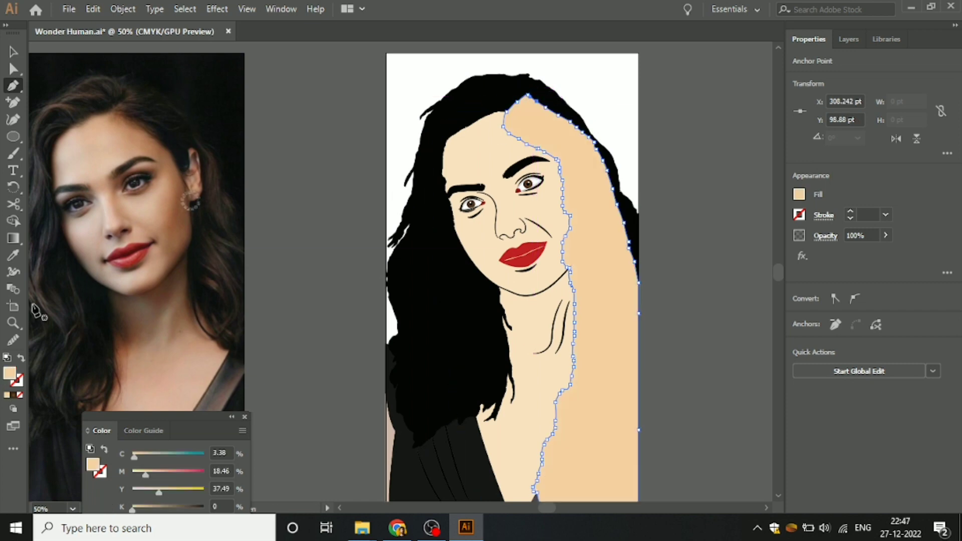
{"action": "left_click", "coordinate": [13, 52]}
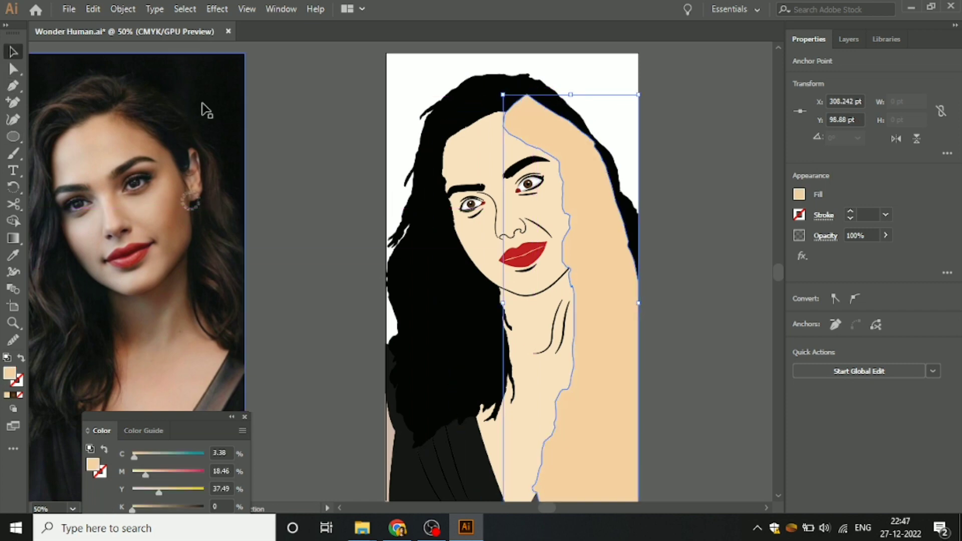
{"action": "left_click", "coordinate": [490, 94]}
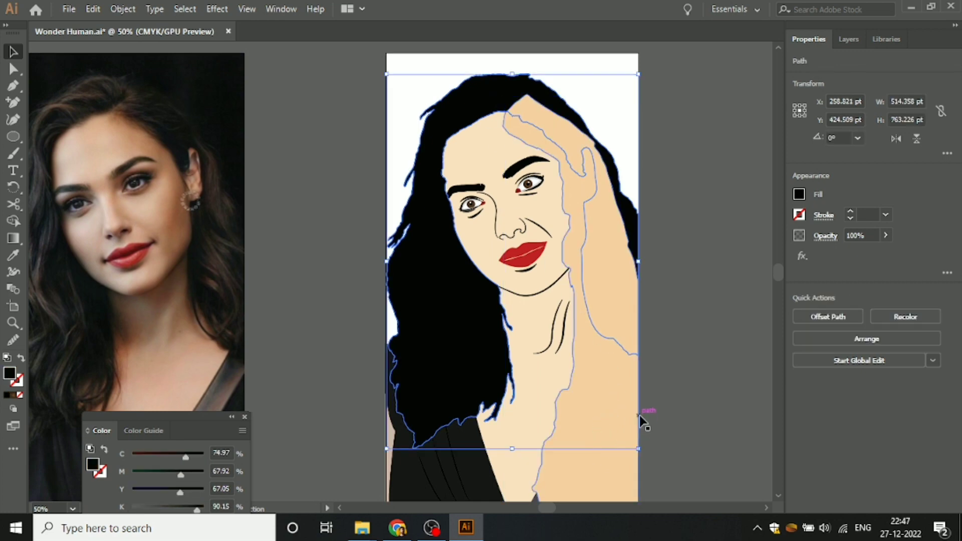
{"action": "key", "text": "ctrl+shift+]"}
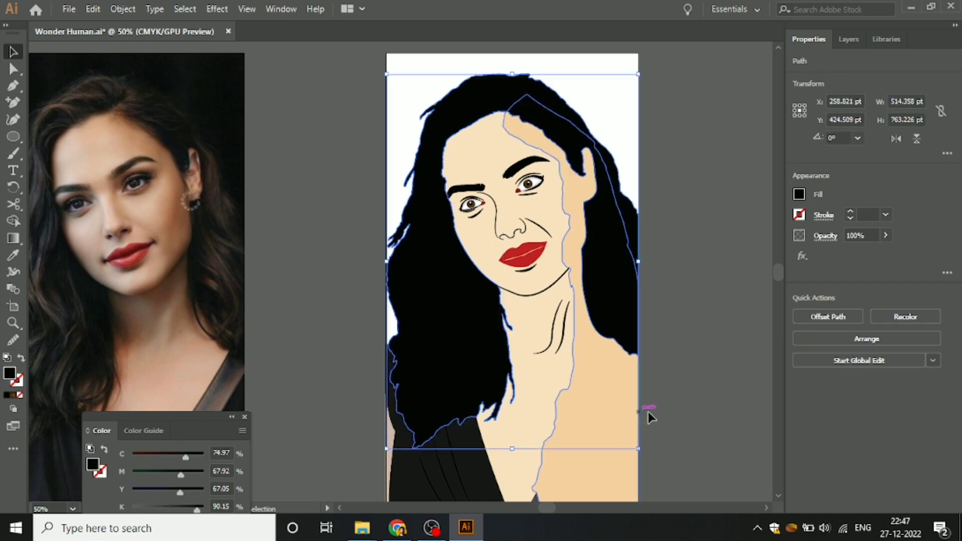
{"action": "left_click", "coordinate": [690, 299]}
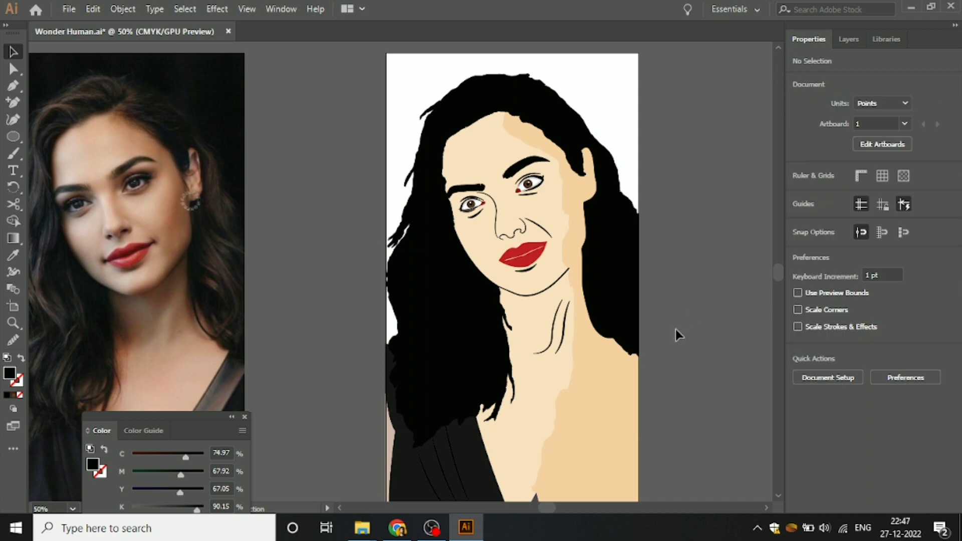
{"action": "left_click", "coordinate": [608, 418]}
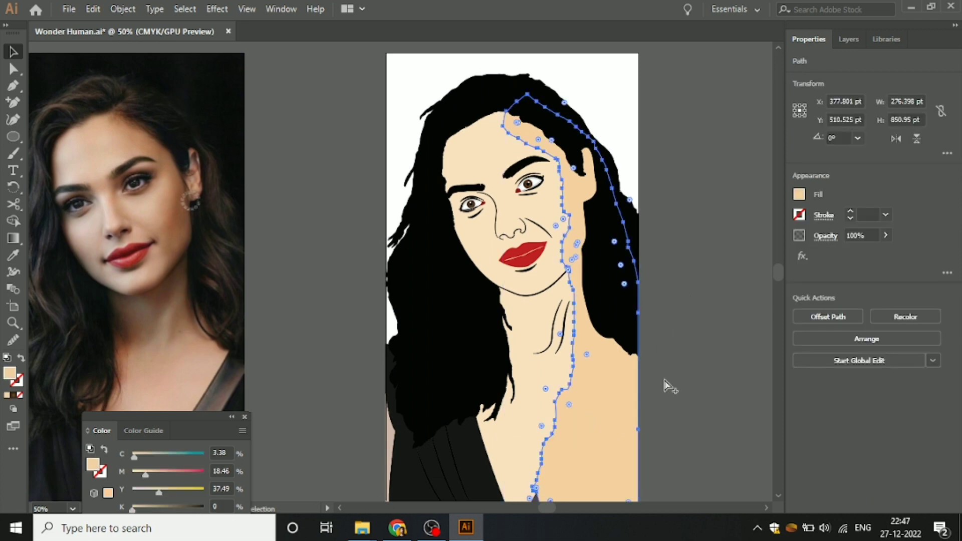
{"action": "left_click", "coordinate": [666, 376]}
Inspect the shoulder strap and rearrange the lower-right skin patch so the dress sits in front
{"action": "scroll", "coordinate": [704, 301], "scroll_direction": "down", "scroll_amount": 1}
{"action": "scroll", "coordinate": [704, 287], "scroll_direction": "down", "scroll_amount": 3}
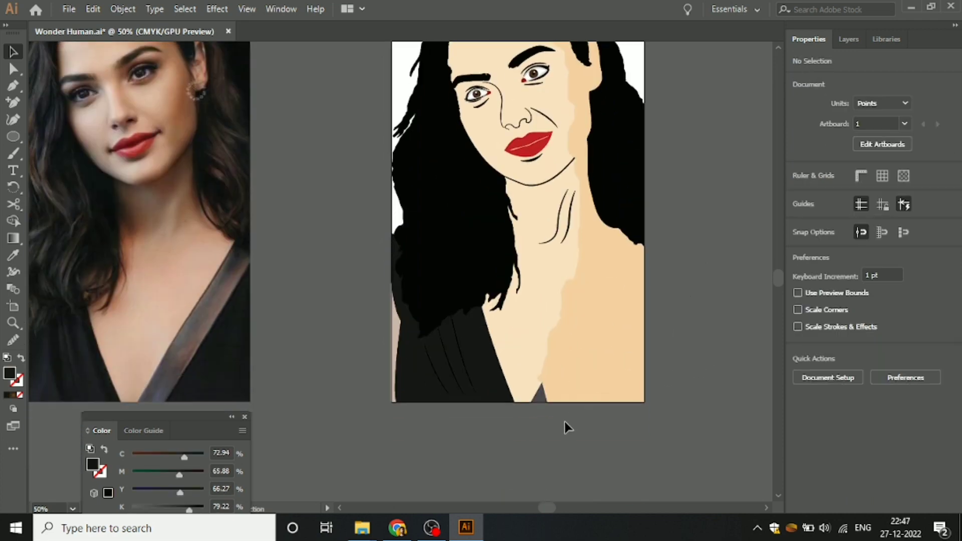
{"action": "left_click", "coordinate": [539, 402]}
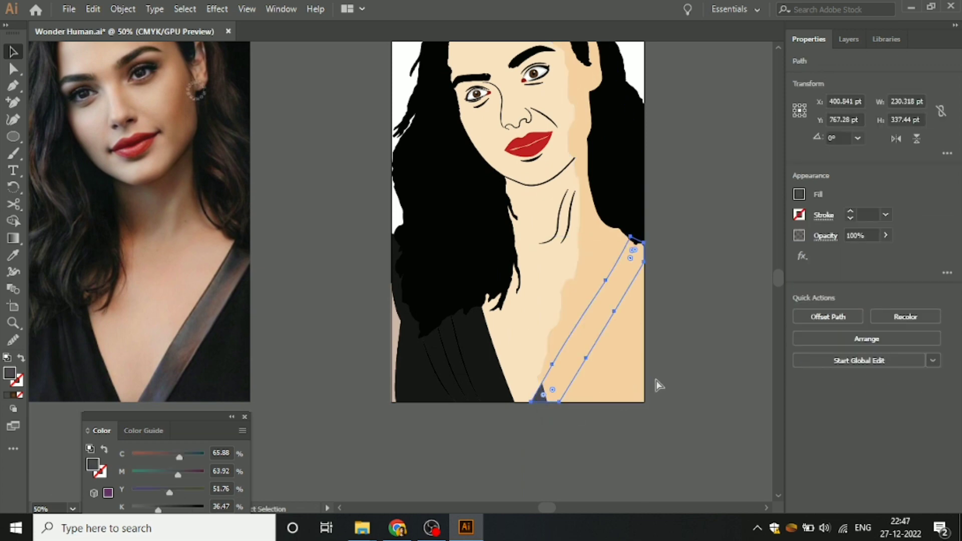
{"action": "left_click", "coordinate": [598, 410]}
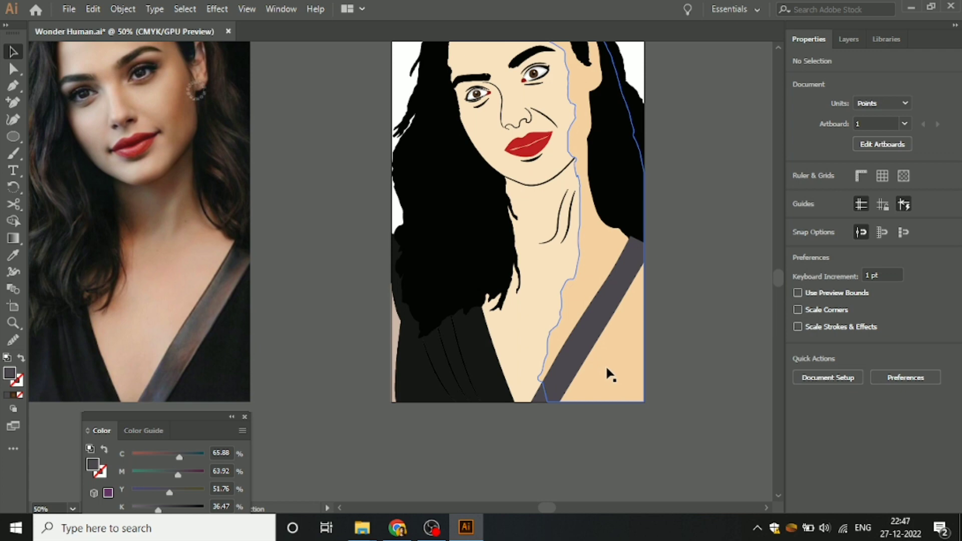
{"action": "left_click", "coordinate": [630, 364]}
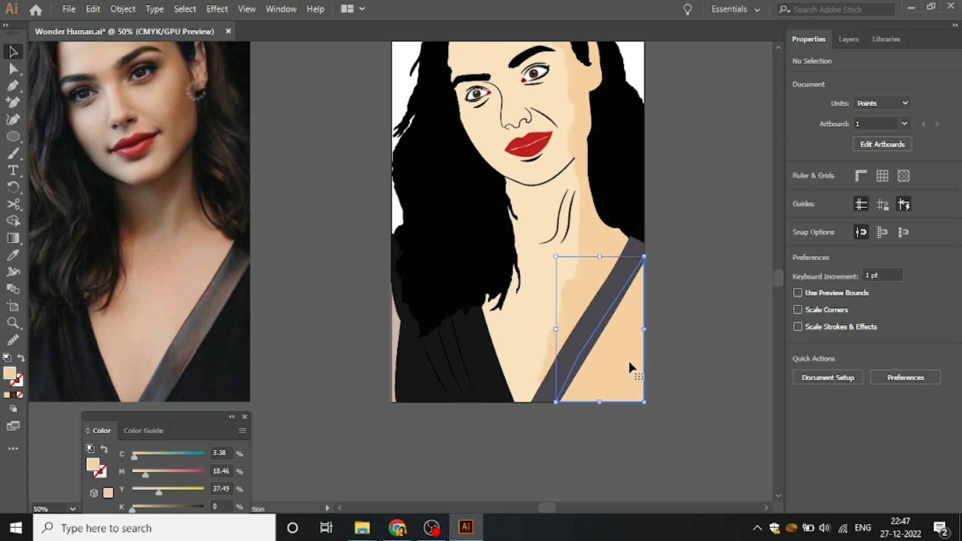
{"action": "key", "text": "ctrl+shift+bracketright"}
{"action": "left_click", "coordinate": [696, 317]}
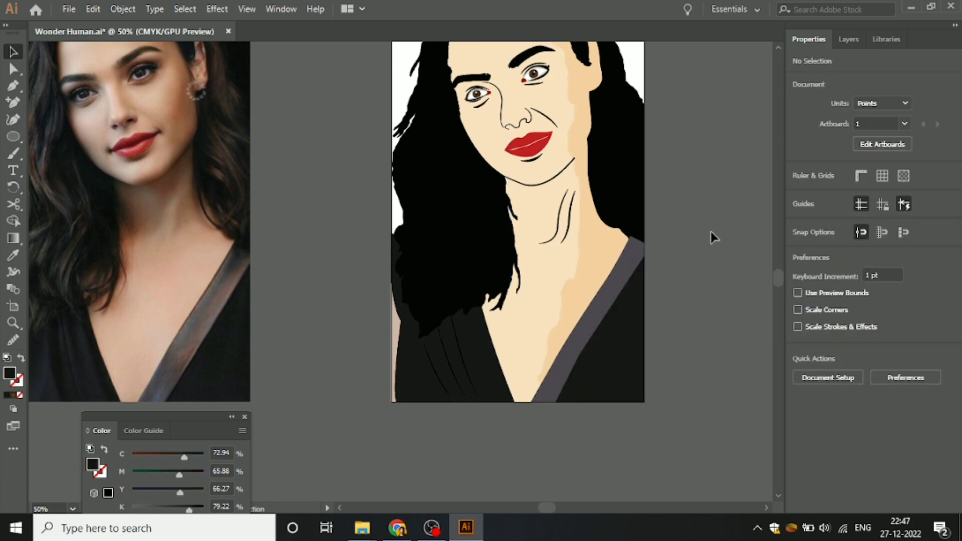
{"action": "left_click_drag", "start_coordinate": [711, 231], "coordinate": [728, 305]}
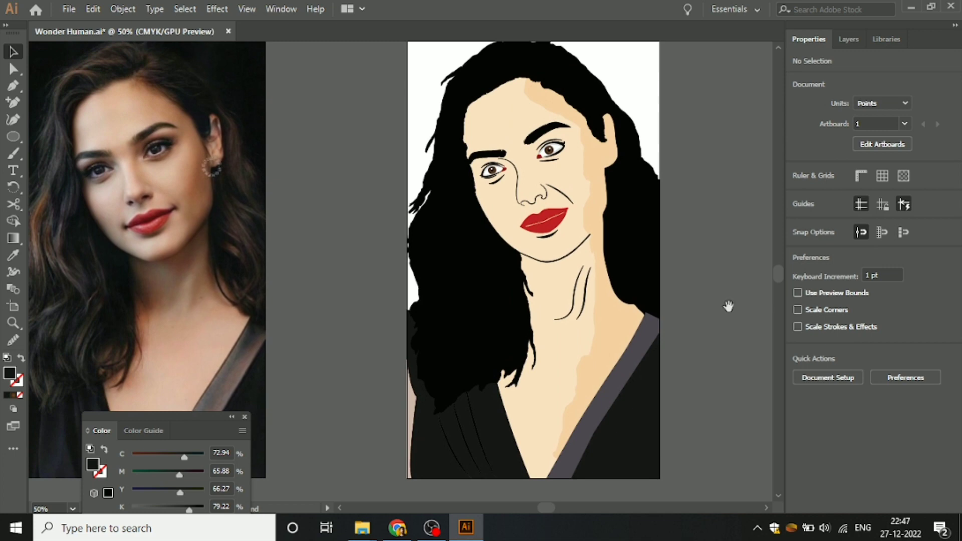
Start a Pen path over the hand at the lip corner and curve it down the neck
{"action": "left_click", "coordinate": [15, 86]}
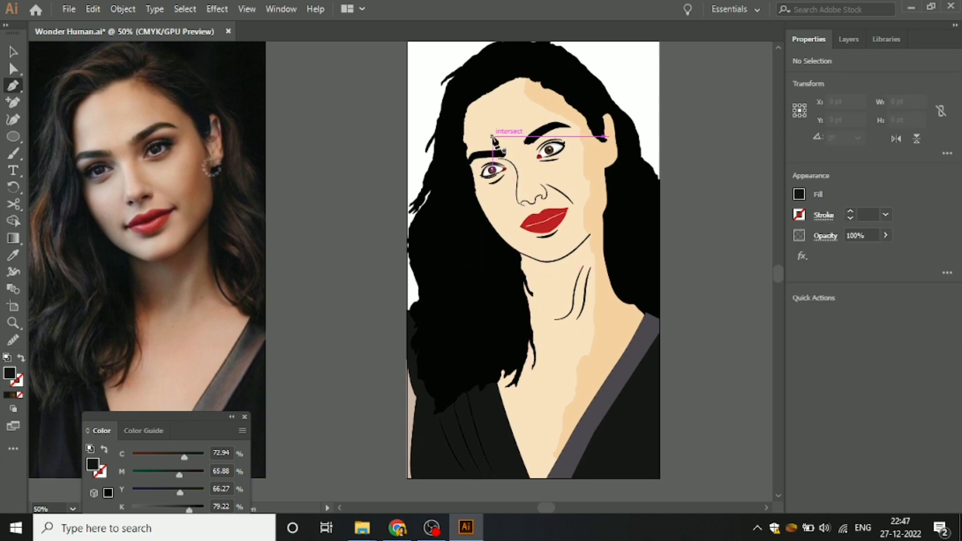
{"action": "left_click_drag", "start_coordinate": [577, 237], "coordinate": [591, 185]}
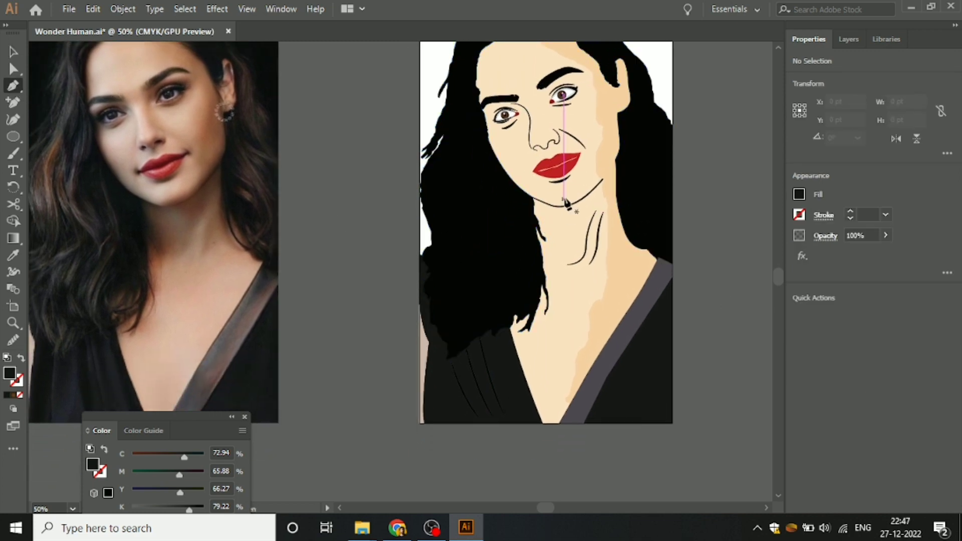
{"action": "left_click", "coordinate": [590, 173]}
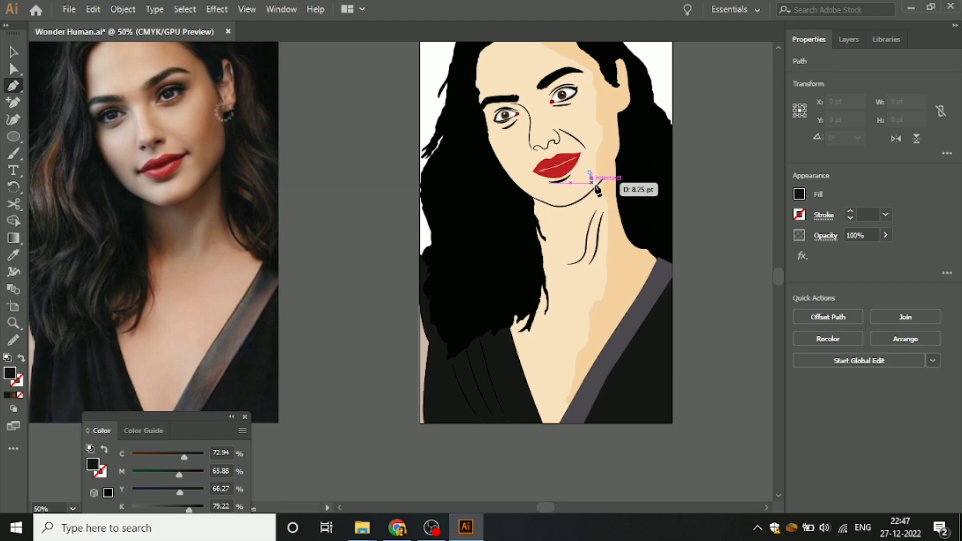
{"action": "left_click", "coordinate": [603, 200]}
{"action": "left_click_drag", "start_coordinate": [598, 243], "coordinate": [594, 260]}
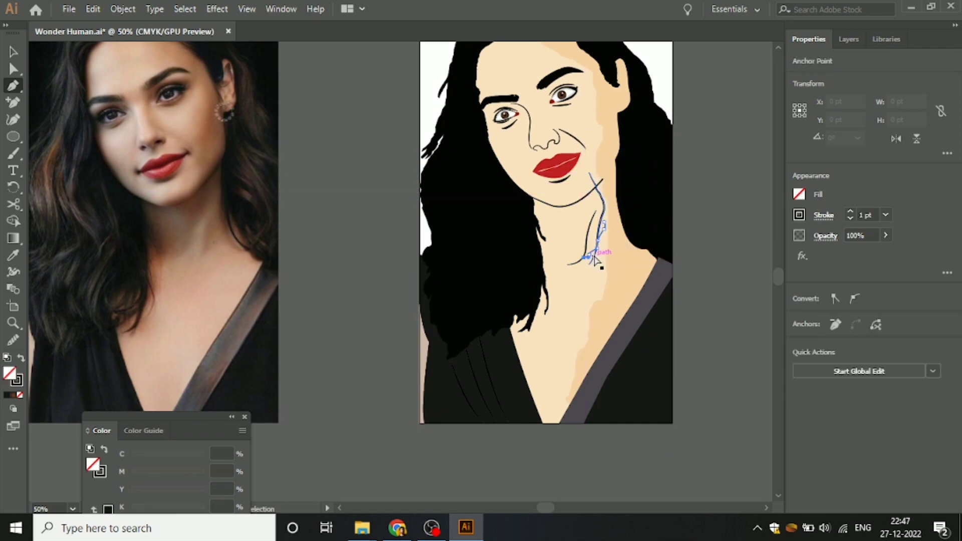
{"action": "key", "text": "ctrl+z"}
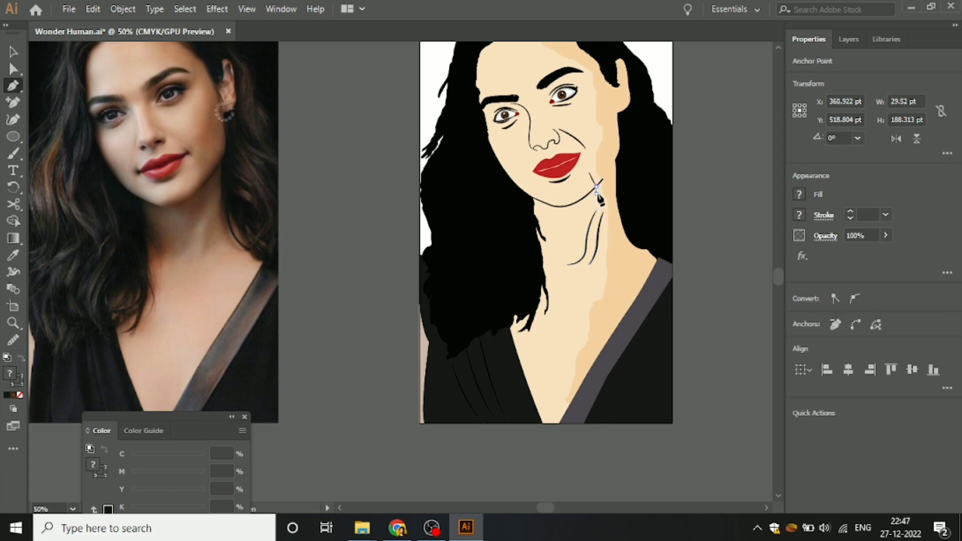
{"action": "left_click_drag", "start_coordinate": [572, 244], "coordinate": [569, 257]}
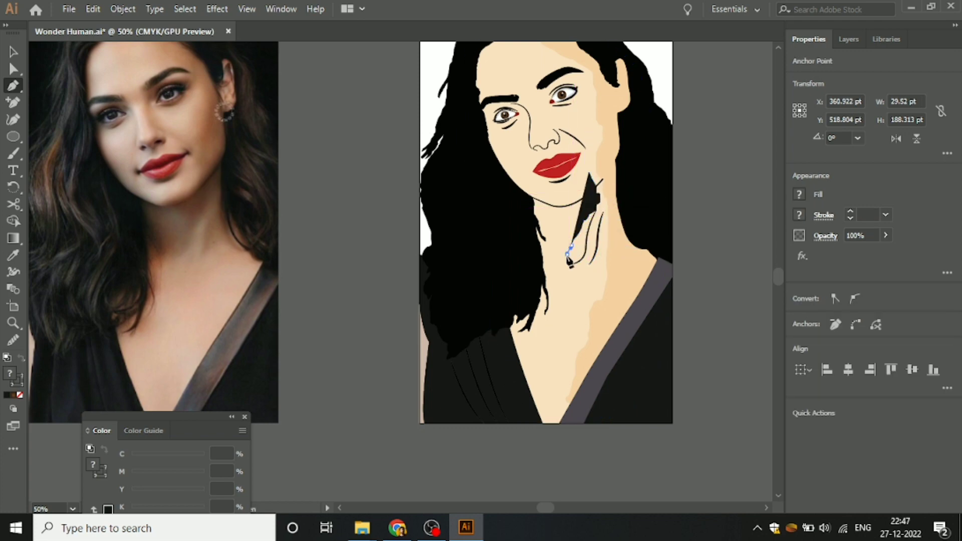
Continue the unfilled outline to the dress, up the left side and along the jawline
{"action": "left_click", "coordinate": [567, 274], "text": "ctrl"}
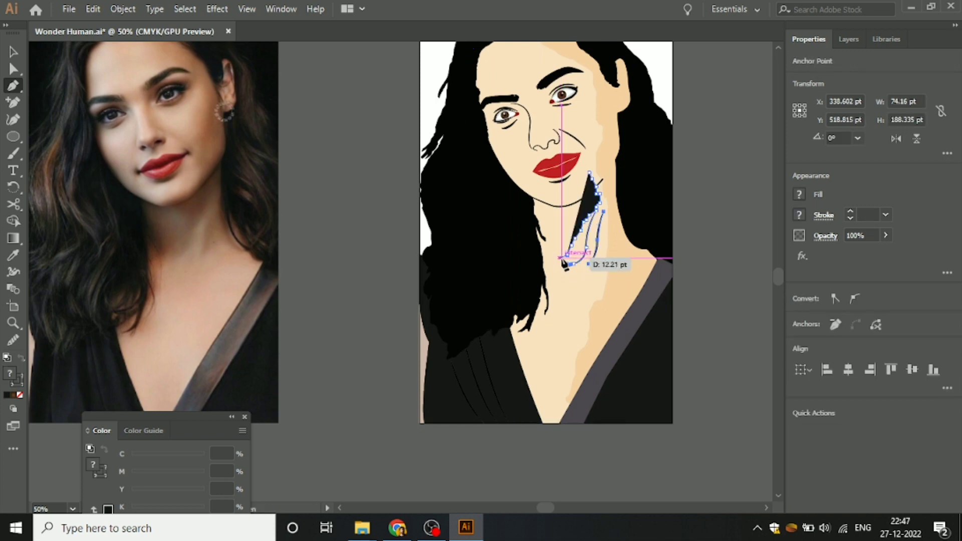
{"action": "left_click_drag", "start_coordinate": [563, 304], "coordinate": [562, 310]}
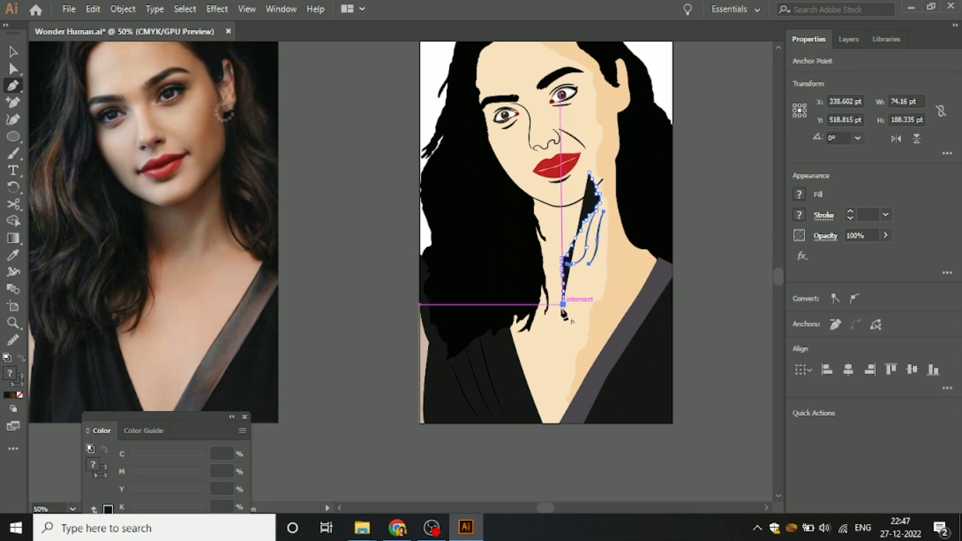
{"action": "left_click", "coordinate": [560, 325]}
{"action": "left_click", "coordinate": [546, 350]}
{"action": "left_click", "coordinate": [529, 364]}
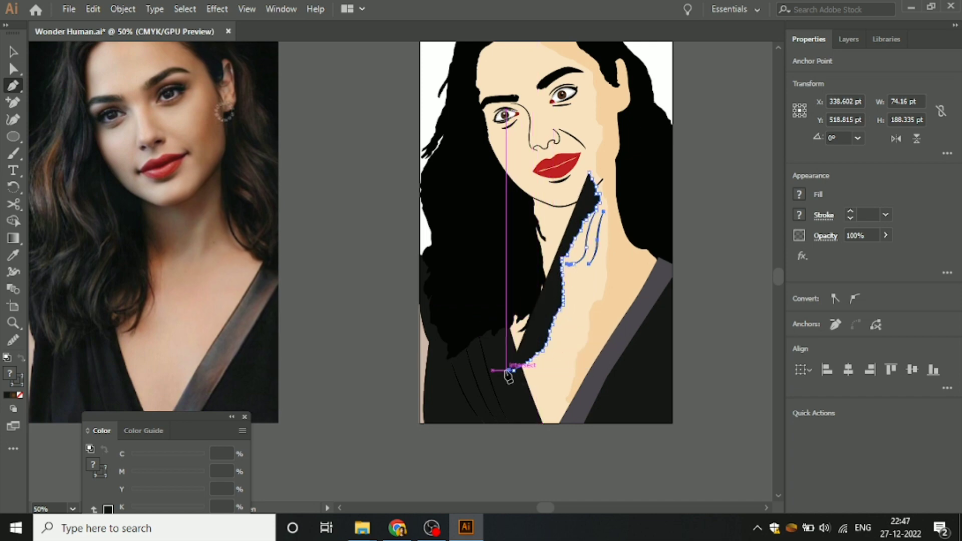
{"action": "left_click", "coordinate": [476, 370]}
{"action": "left_click", "coordinate": [477, 220]}
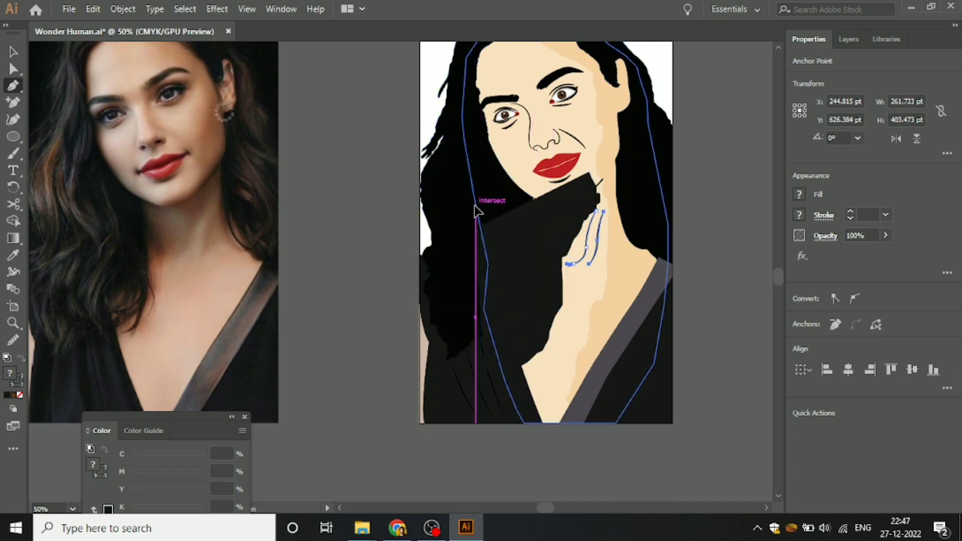
{"action": "left_click", "coordinate": [482, 172]}
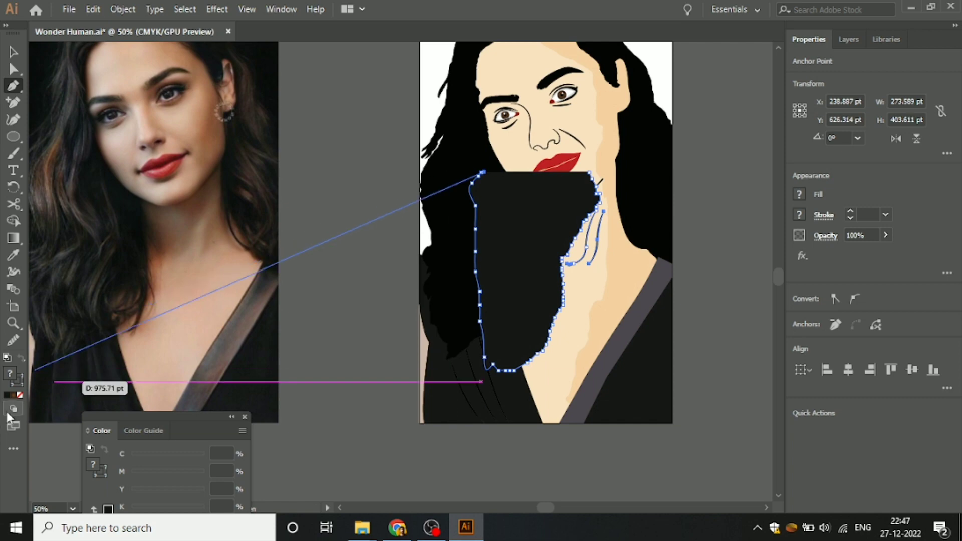
{"action": "left_click", "coordinate": [19, 395]}
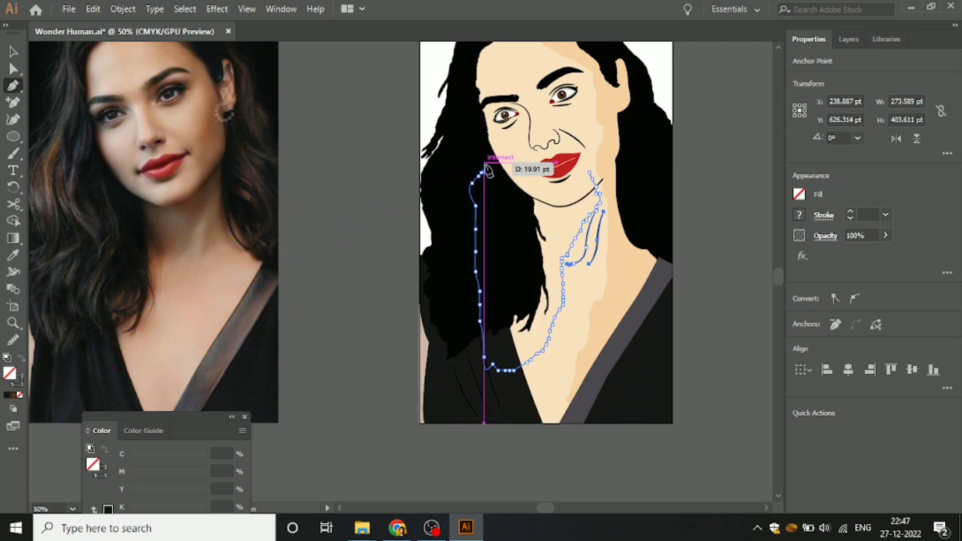
{"action": "left_click", "coordinate": [493, 164]}
{"action": "left_click", "coordinate": [521, 175], "text": "ctrl"}
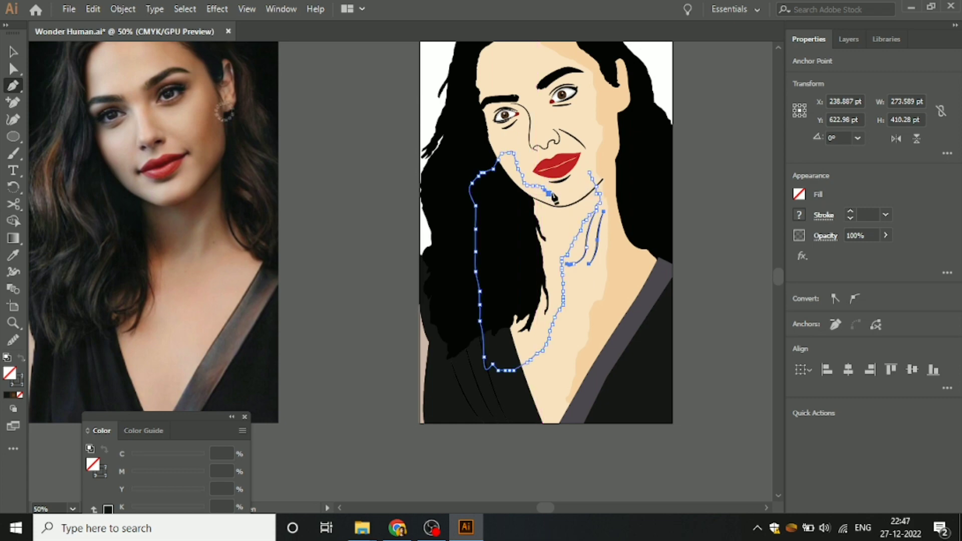
{"action": "left_click_drag", "start_coordinate": [561, 193], "coordinate": [597, 176]}
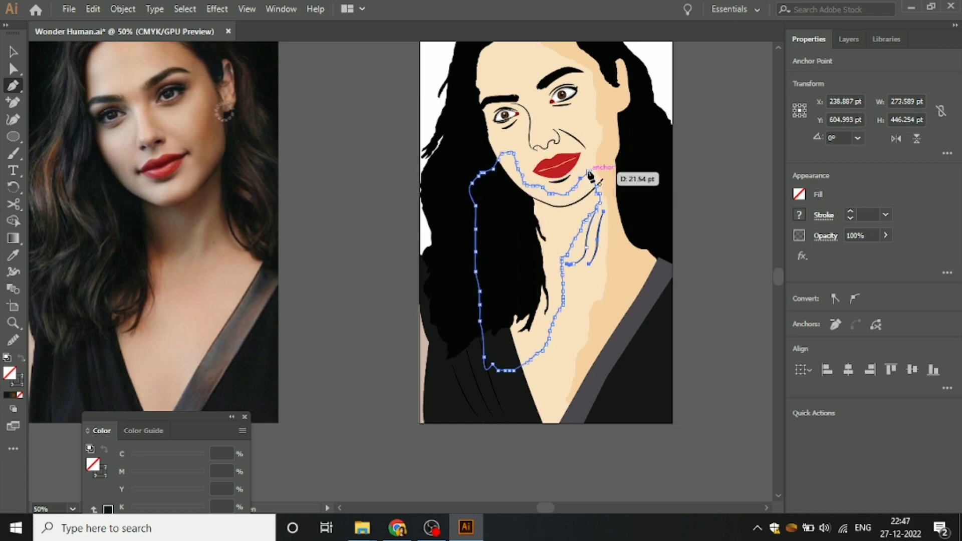
Fill the patch with the neck's skin tone and arrange it behind the black hair
{"action": "left_click", "coordinate": [13, 255]}
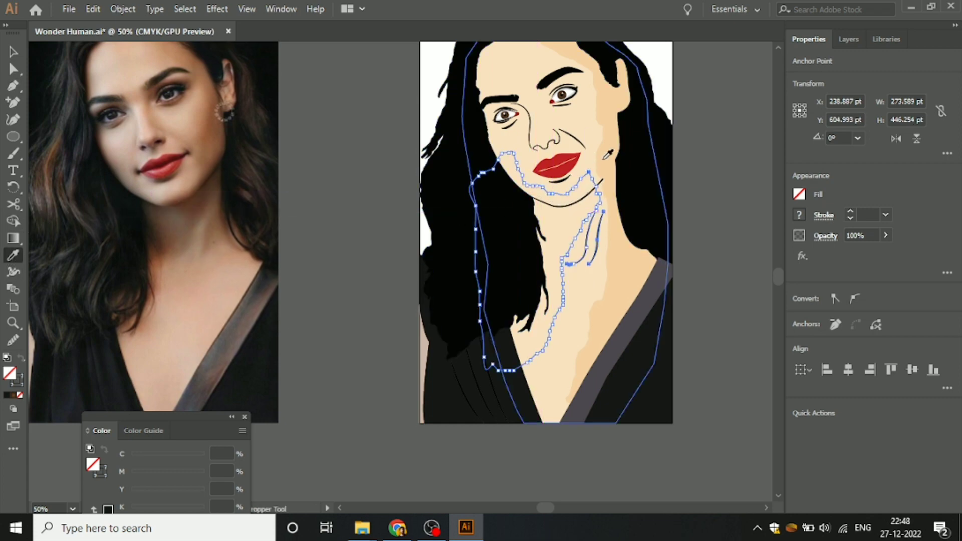
{"action": "left_click", "coordinate": [602, 159]}
{"action": "left_click", "coordinate": [13, 51]}
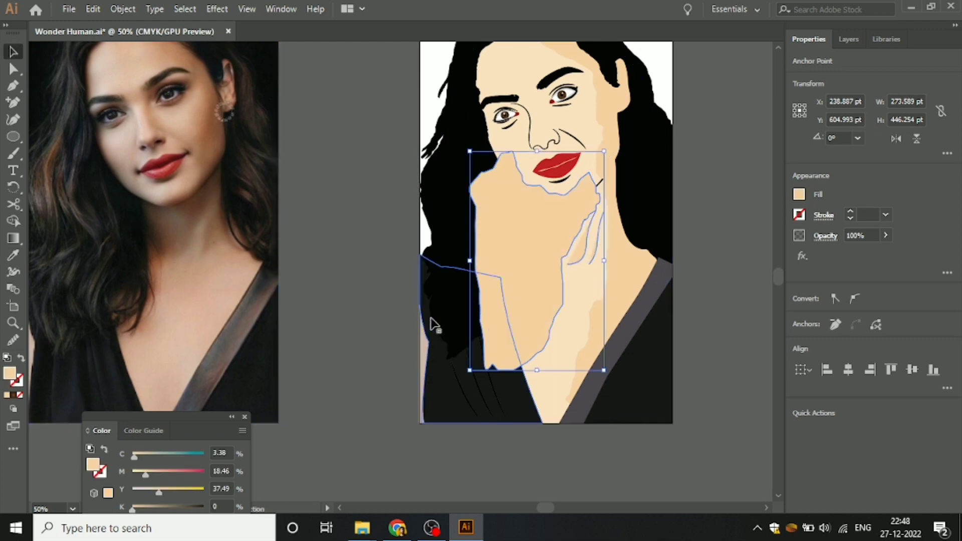
{"action": "left_click", "coordinate": [477, 369]}
{"action": "left_click", "coordinate": [487, 391], "text": "shift"}
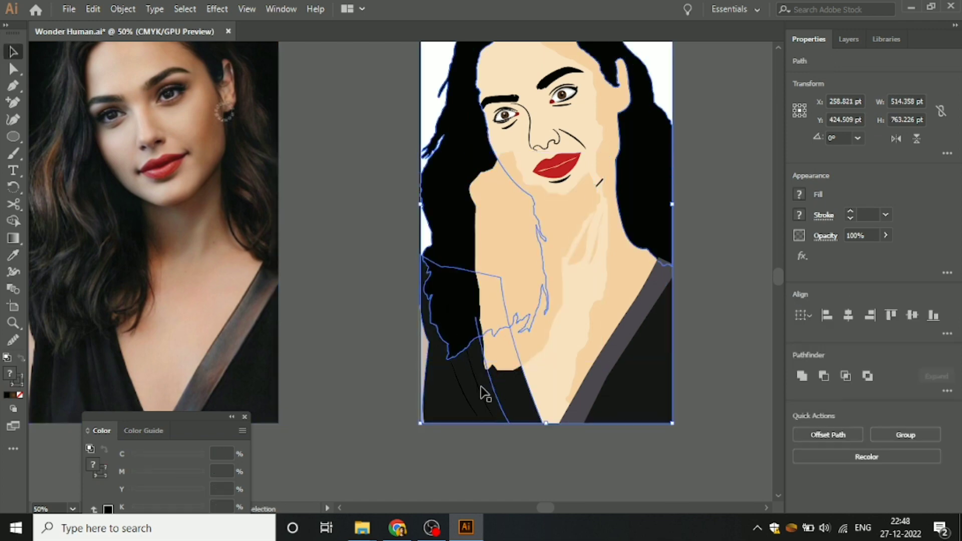
{"action": "left_click", "coordinate": [524, 405], "text": "shift"}
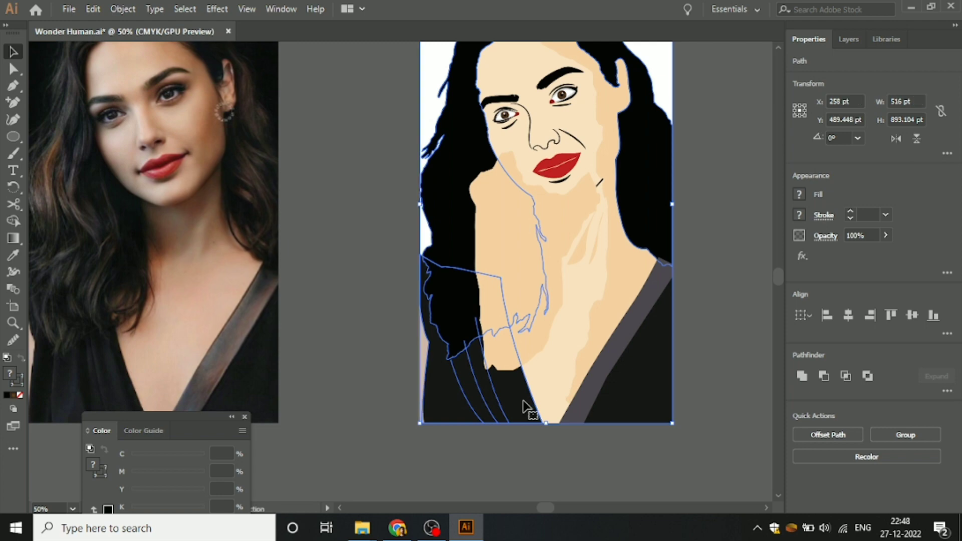
{"action": "left_click", "coordinate": [522, 400], "text": "shift"}
{"action": "key", "text": "ctrl+shift+]"}
{"action": "left_click", "coordinate": [727, 283]}
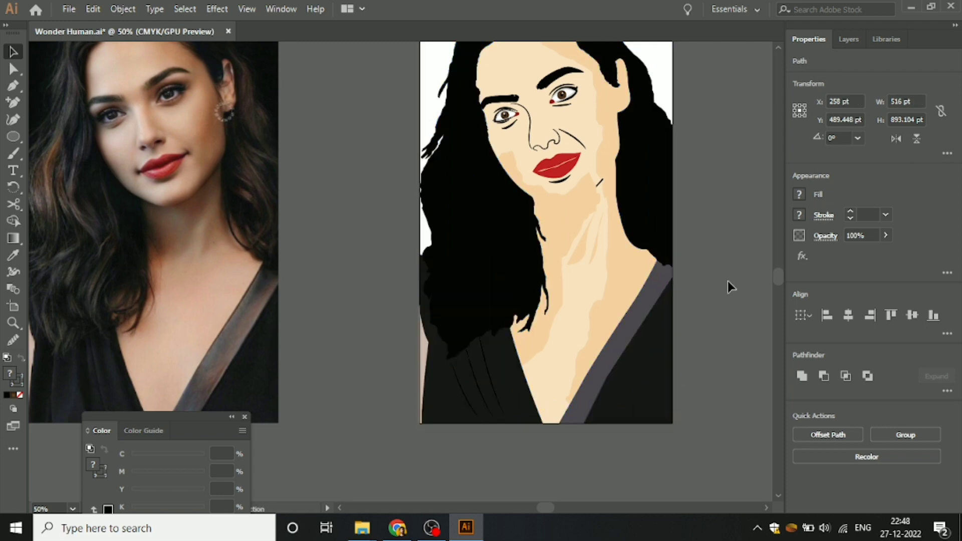
Pen-trace a shape down the nose, across the left cheek and up into the hair
{"action": "left_click_drag", "start_coordinate": [729, 264], "coordinate": [719, 296]}
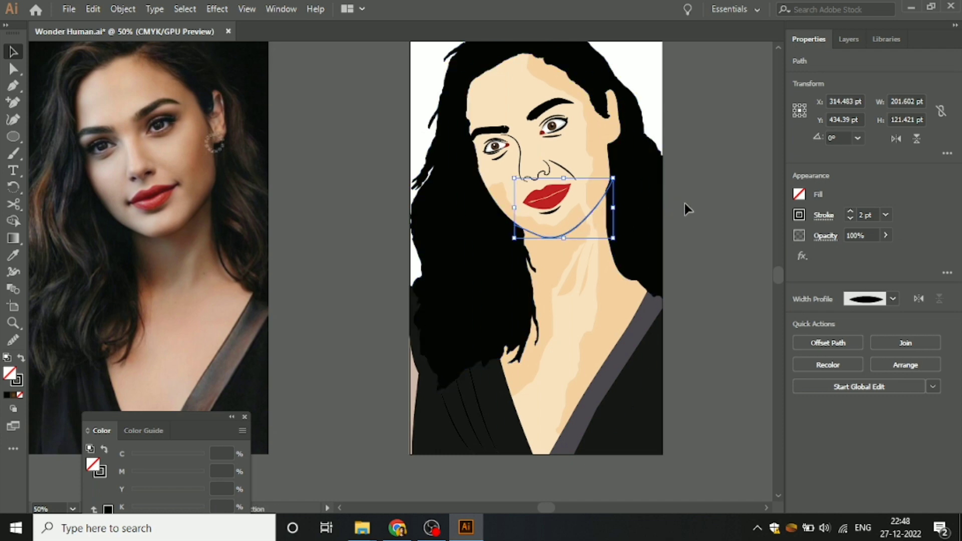
{"action": "left_click", "coordinate": [715, 207]}
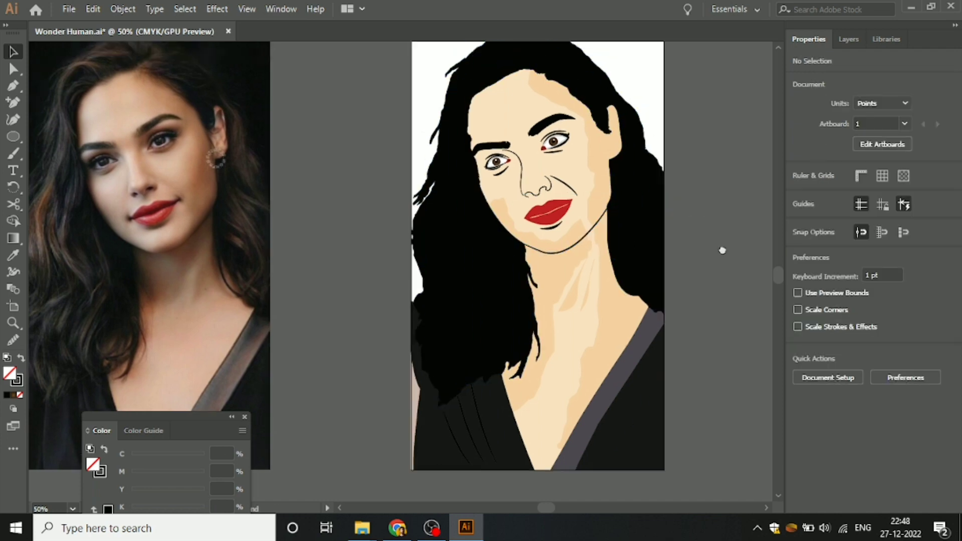
{"action": "mouse_move", "coordinate": [721, 214]}
{"action": "left_mouse_down"}
{"action": "mouse_move", "coordinate": [740, 281]}
{"action": "mouse_move", "coordinate": [745, 259]}
{"action": "left_mouse_up"}
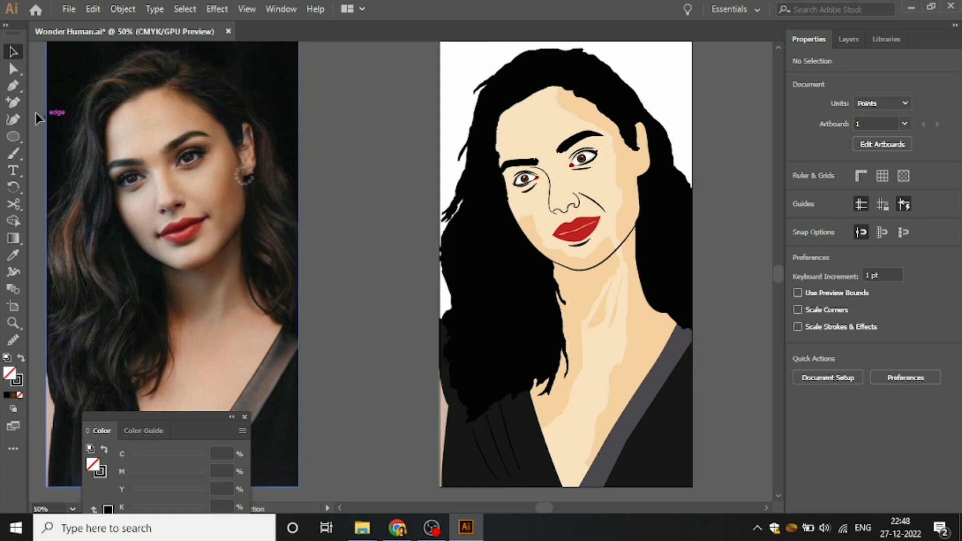
{"action": "key", "text": "p"}
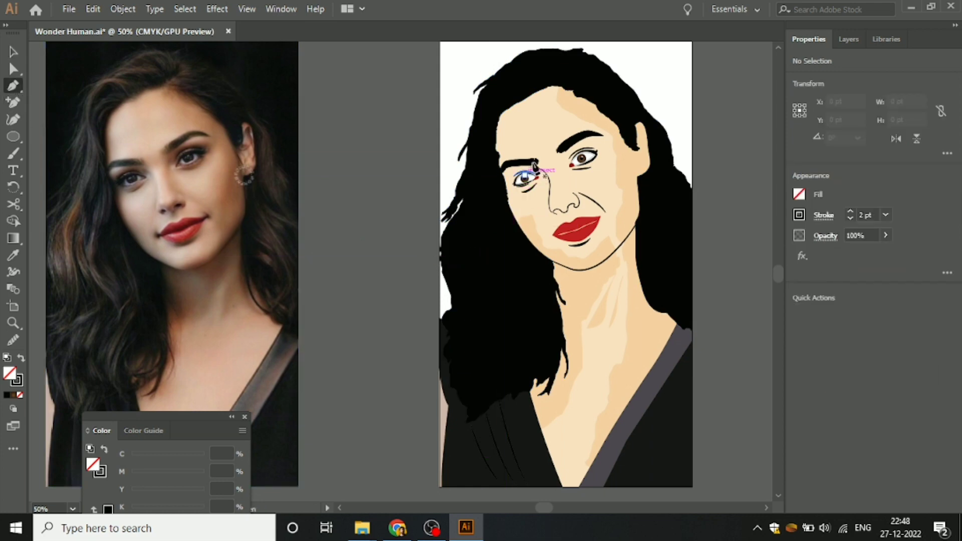
{"action": "left_click", "coordinate": [552, 116]}
{"action": "left_click", "coordinate": [552, 134]}
{"action": "left_click", "coordinate": [553, 158]}
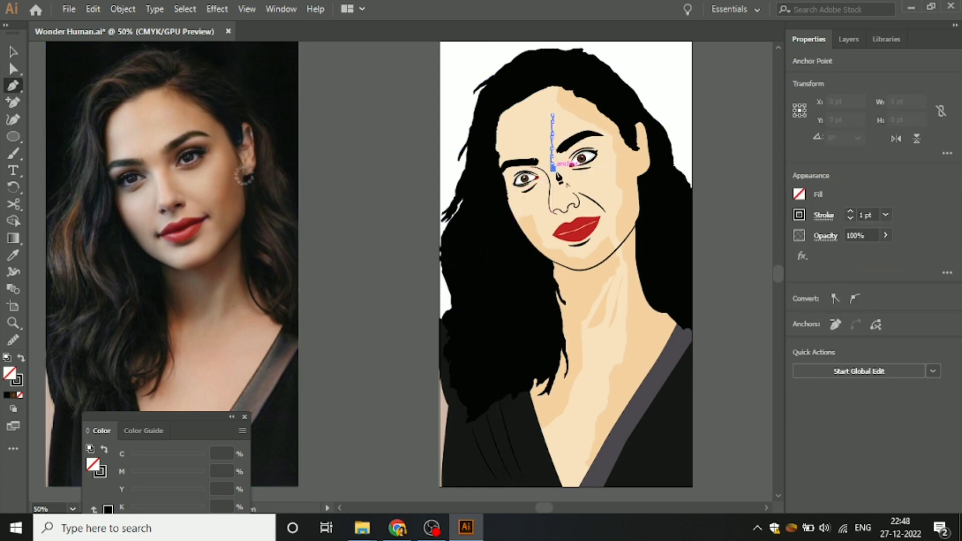
{"action": "mouse_move", "coordinate": [555, 176]}
{"action": "left_mouse_down"}
{"action": "mouse_move", "coordinate": [562, 191]}
{"action": "mouse_move", "coordinate": [513, 221]}
{"action": "left_mouse_up"}
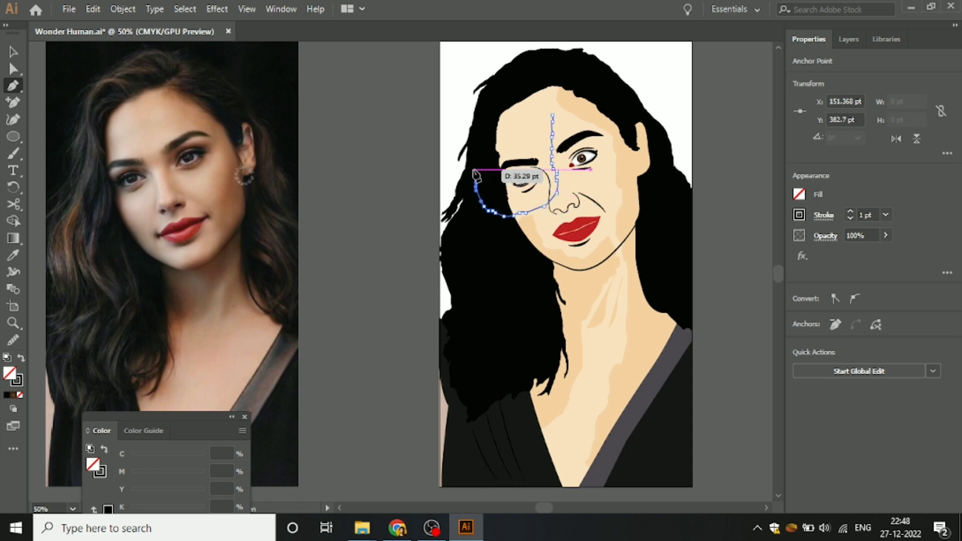
{"action": "left_click_drag", "start_coordinate": [491, 96], "coordinate": [554, 120]}
{"action": "left_click", "coordinate": [539, 67]}
Fill the forehead shape with the face's skin tone and send it to the back
{"action": "left_click", "coordinate": [13, 255]}
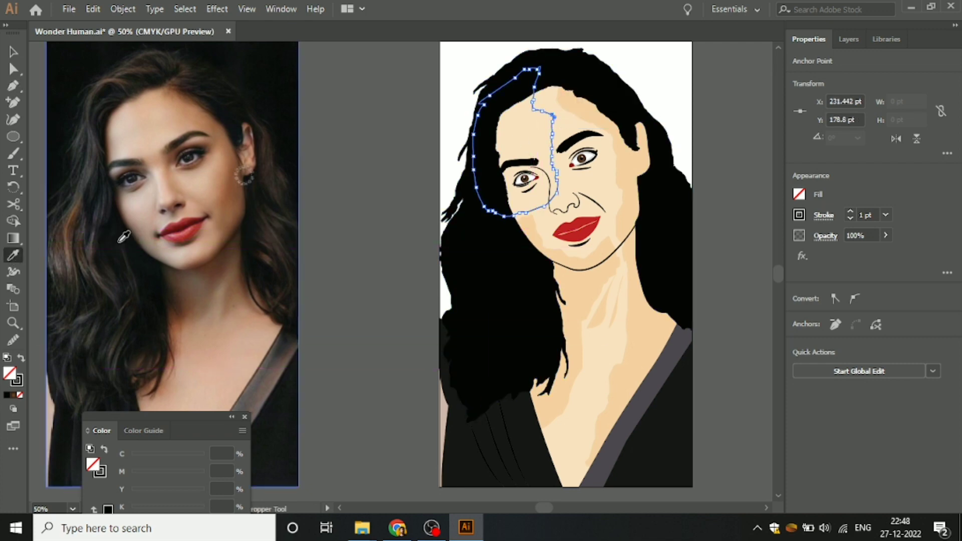
{"action": "left_click", "coordinate": [622, 168]}
{"action": "left_click", "coordinate": [13, 51]}
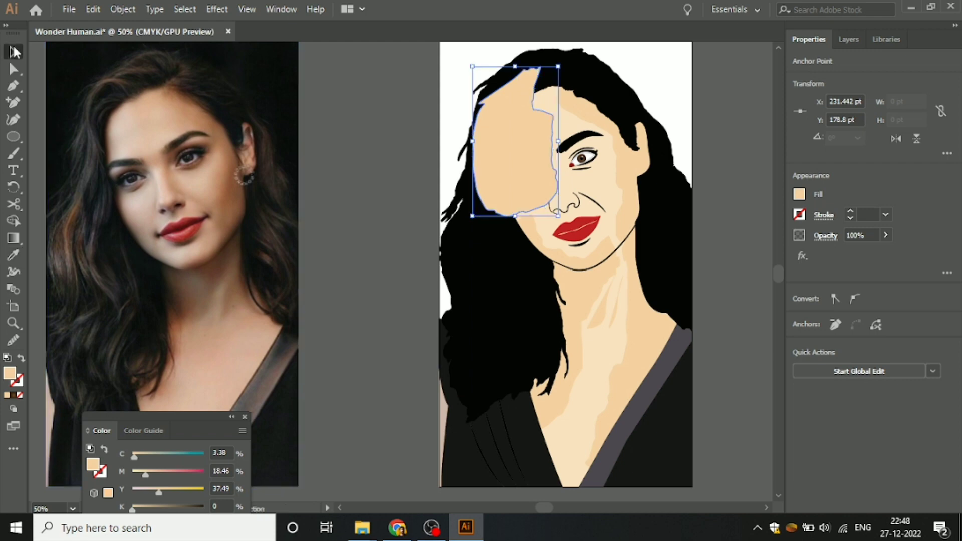
{"action": "key", "text": "ctrl+shift+bracketleft"}
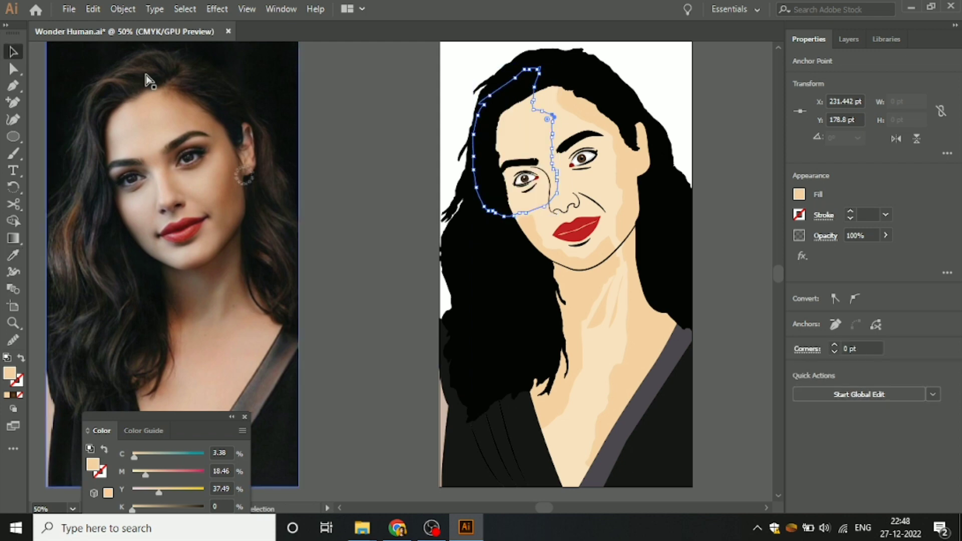
{"action": "left_click", "coordinate": [716, 138]}
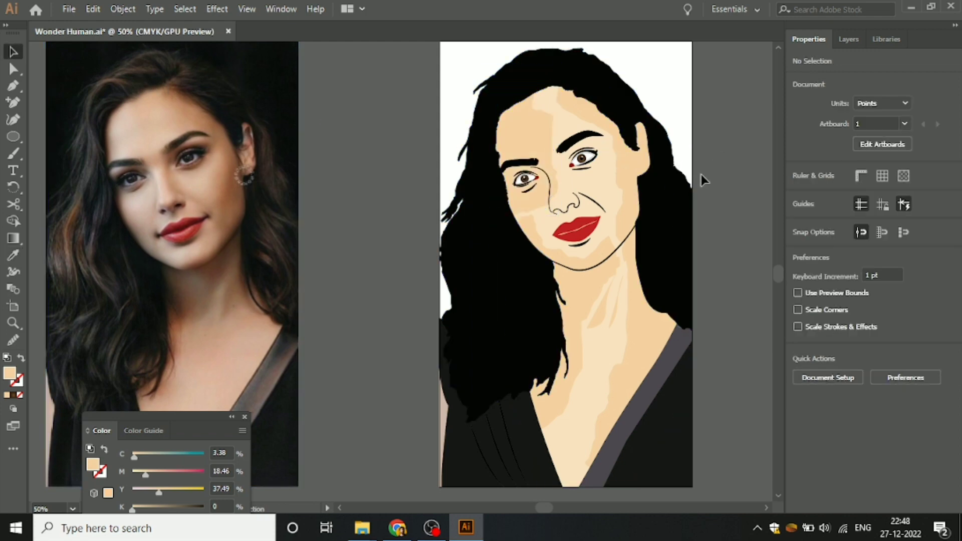
Apply a Gaussian Blur of about 68 px radius to the left forehead shadow shape
{"action": "left_click", "coordinate": [544, 137]}
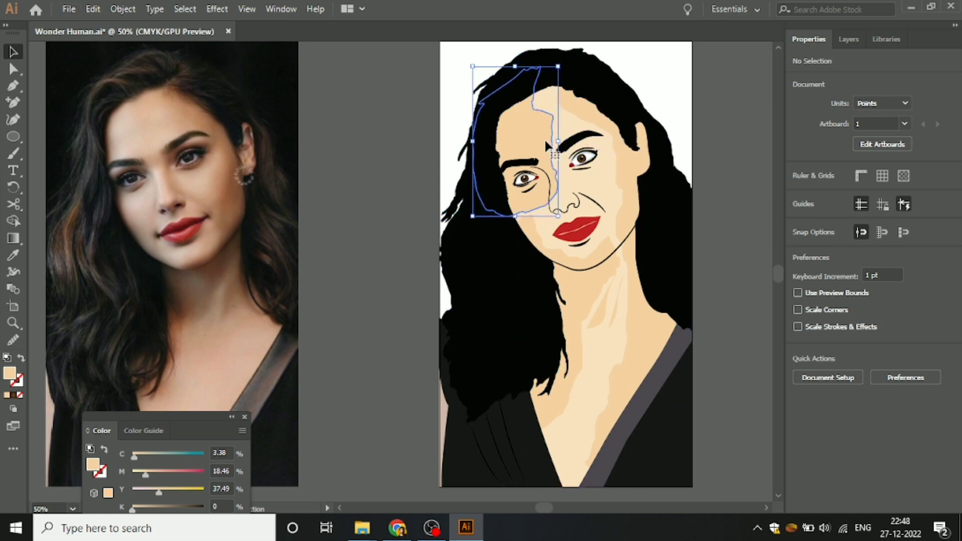
{"action": "left_click", "coordinate": [218, 9]}
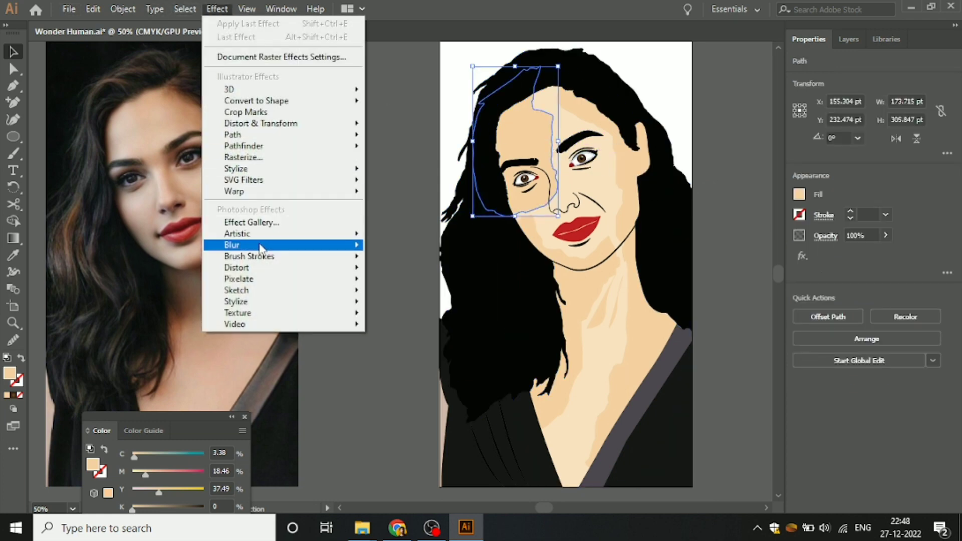
{"action": "mouse_move", "coordinate": [232, 245]}
{"action": "left_click", "coordinate": [407, 248]}
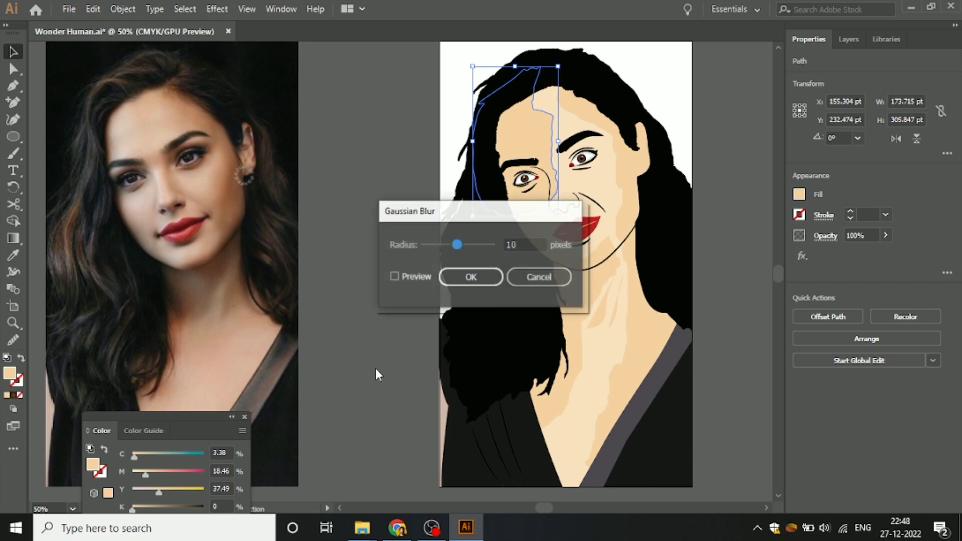
{"action": "left_click", "coordinate": [411, 277]}
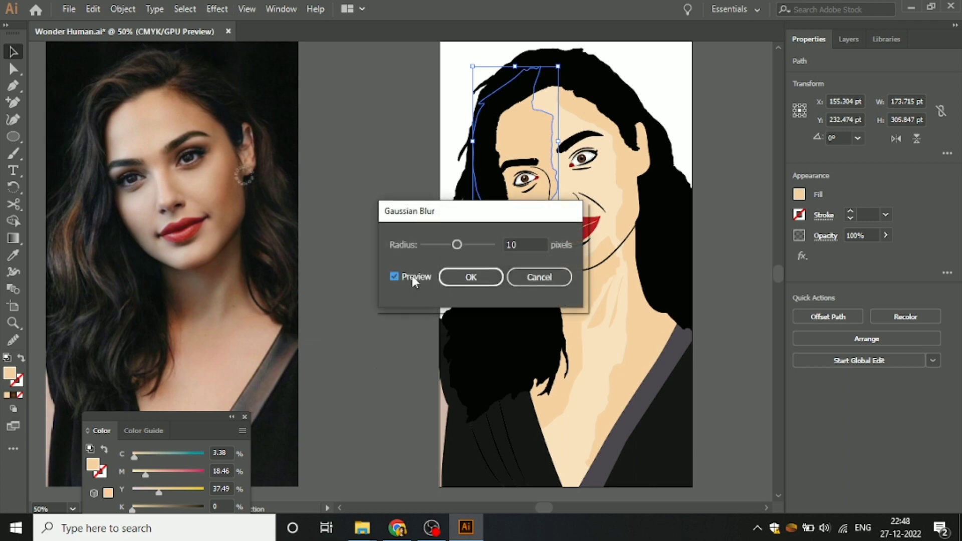
{"action": "mouse_move", "coordinate": [484, 239]}
{"action": "left_mouse_down"}
{"action": "mouse_move", "coordinate": [464, 240]}
{"action": "mouse_move", "coordinate": [383, 329]}
{"action": "left_mouse_up"}
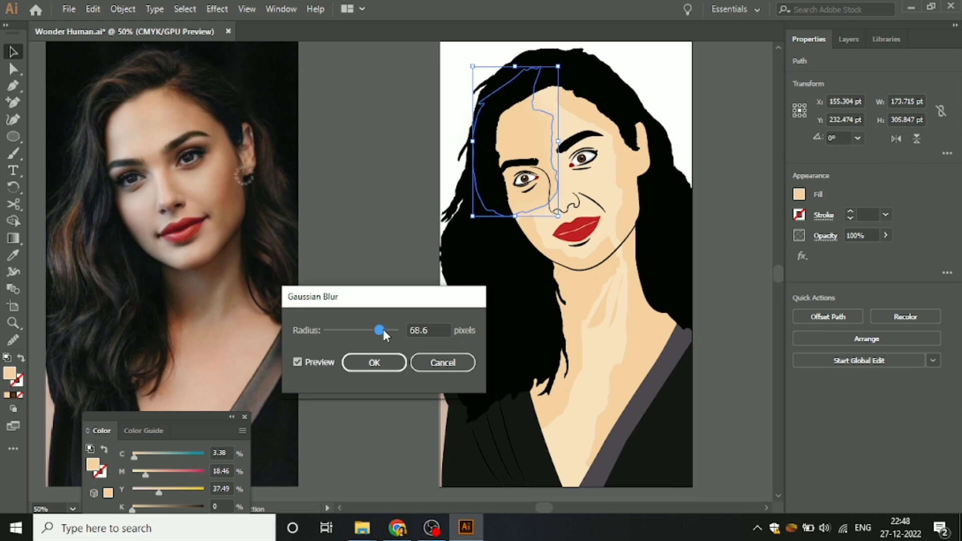
{"action": "left_click", "coordinate": [372, 362]}
{"action": "left_click", "coordinate": [381, 239]}
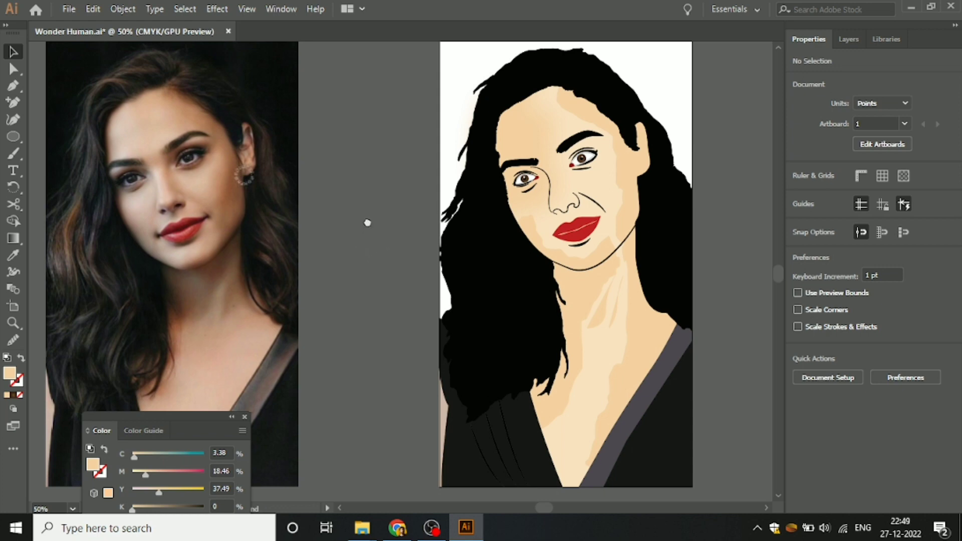
Zoom in on the eyes and ear and locate the ear outline
{"action": "scroll", "coordinate": [368, 226], "scroll_direction": "up", "scroll_amount": 2}
{"action": "scroll", "coordinate": [373, 264], "scroll_direction": "down", "scroll_amount": 1}
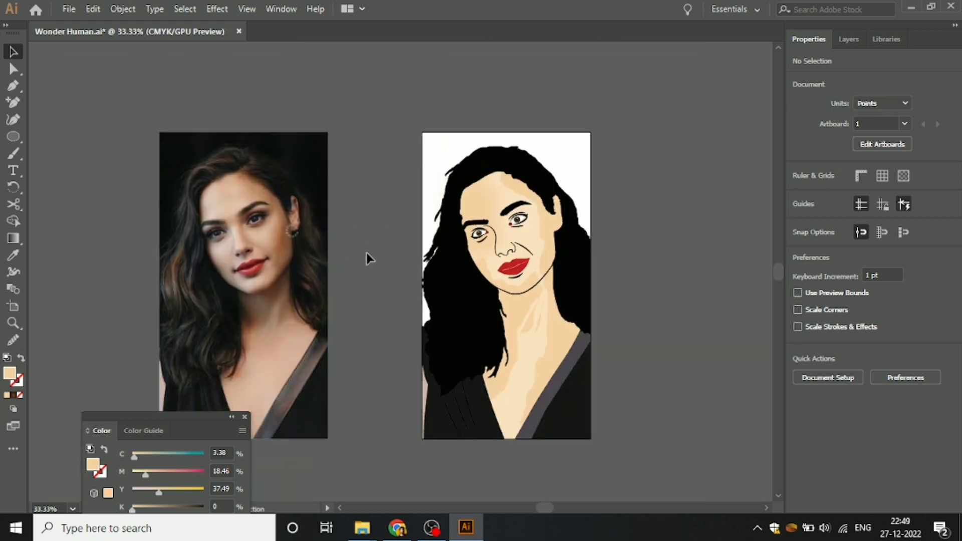
{"action": "scroll", "coordinate": [350, 248], "scroll_direction": "up", "scroll_amount": 1}
{"action": "scroll", "coordinate": [346, 246], "scroll_direction": "up", "scroll_amount": 1}
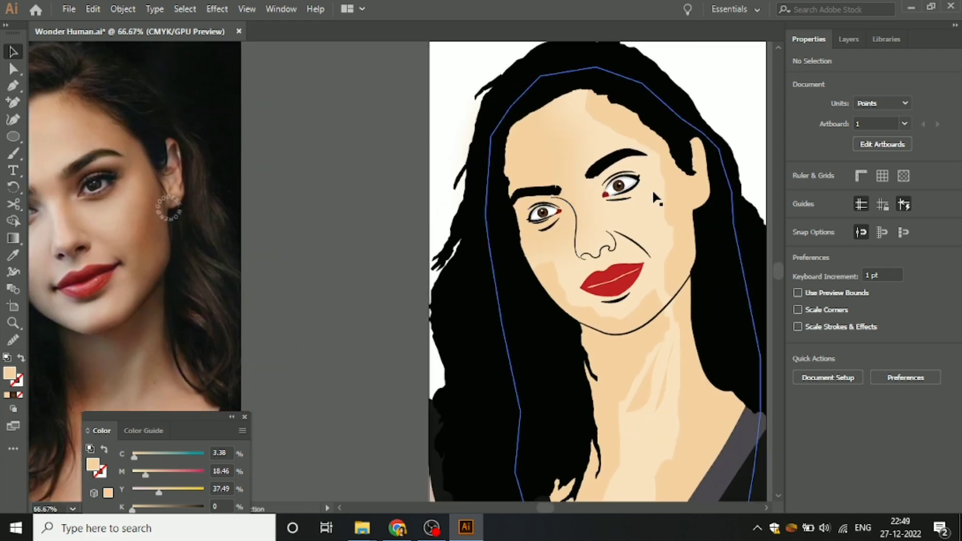
{"action": "left_click", "coordinate": [697, 196]}
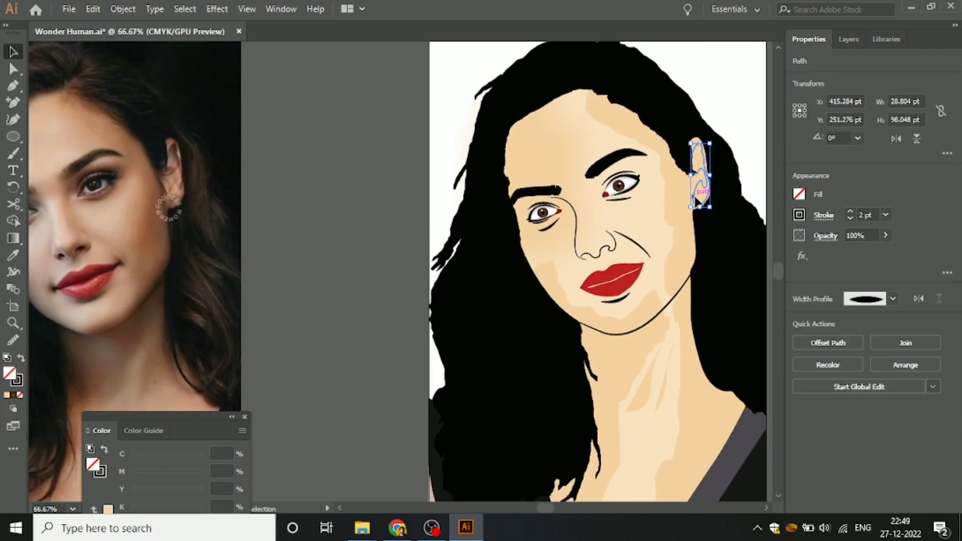
{"action": "left_click", "coordinate": [349, 263]}
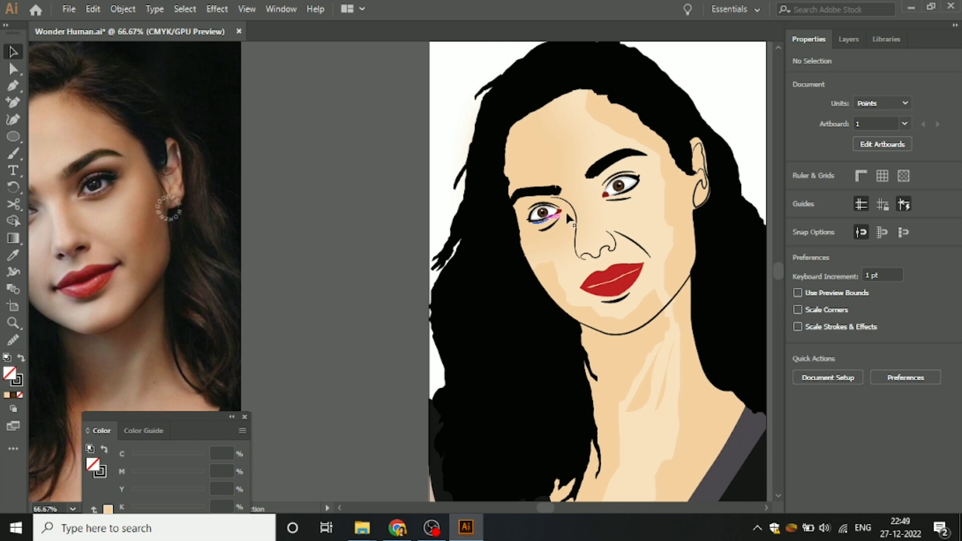
{"action": "scroll", "coordinate": [642, 179], "scroll_direction": "up", "scroll_amount": 2}
{"action": "left_click_drag", "start_coordinate": [641, 179], "coordinate": [475, 216]}
{"action": "scroll", "coordinate": [594, 194], "scroll_direction": "up", "scroll_amount": 1}
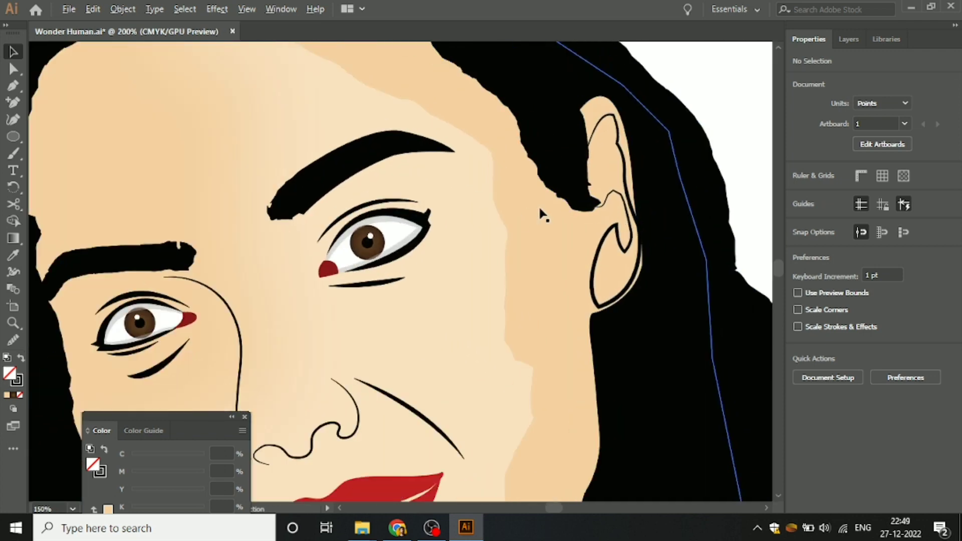
Nudge the ear detail path slightly left, then zoom out to the whole portrait
{"action": "left_click", "coordinate": [601, 250]}
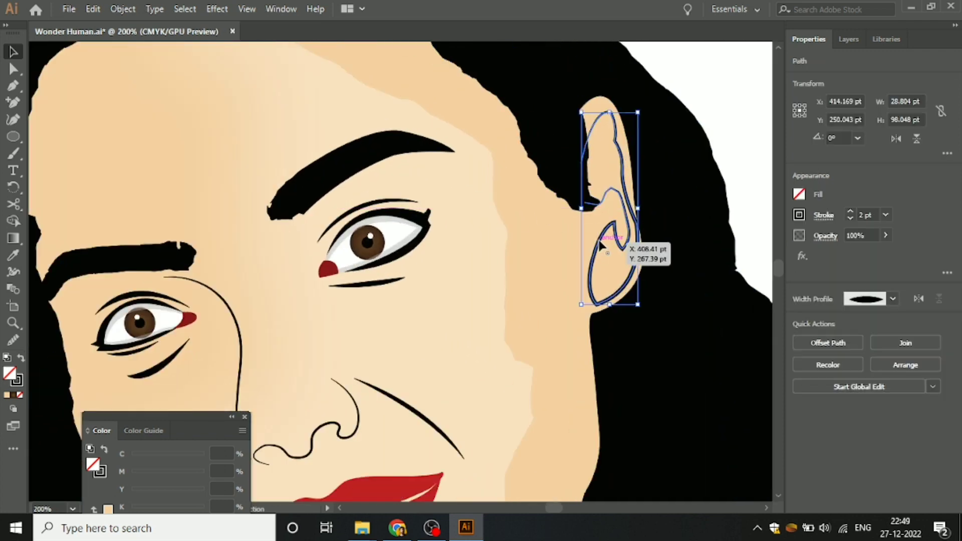
{"action": "scroll", "coordinate": [555, 246], "scroll_direction": "down", "scroll_amount": 3}
{"action": "scroll", "coordinate": [553, 236], "scroll_direction": "up", "scroll_amount": 3}
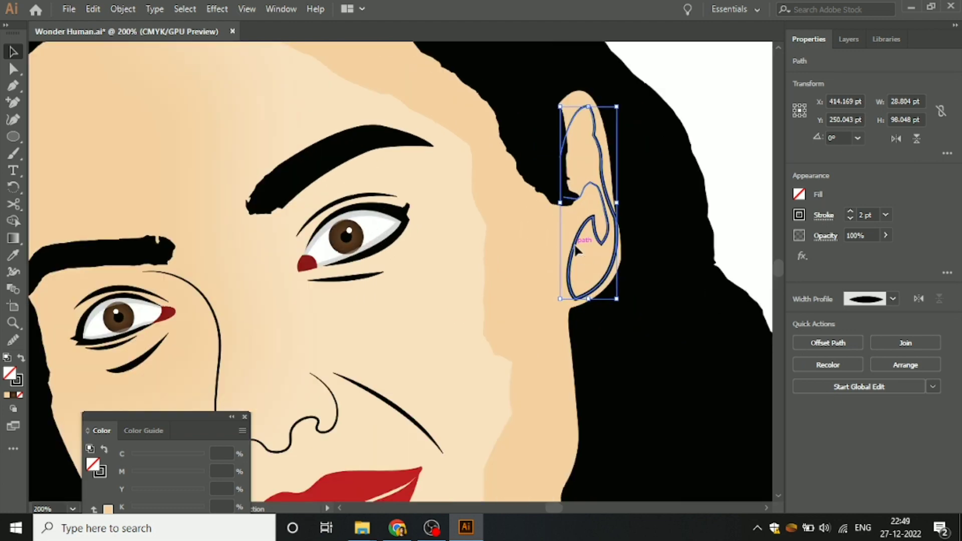
{"action": "left_click_drag", "start_coordinate": [571, 248], "coordinate": [569, 248]}
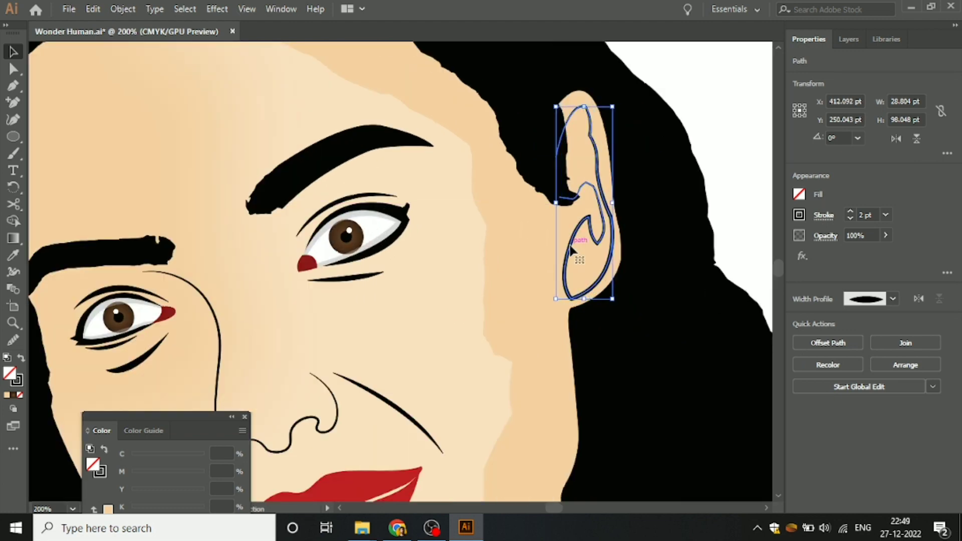
{"action": "scroll", "coordinate": [601, 251], "scroll_direction": "down", "scroll_amount": 3}
{"action": "scroll", "coordinate": [642, 247], "scroll_direction": "down", "scroll_amount": 1}
{"action": "left_click", "coordinate": [644, 248]}
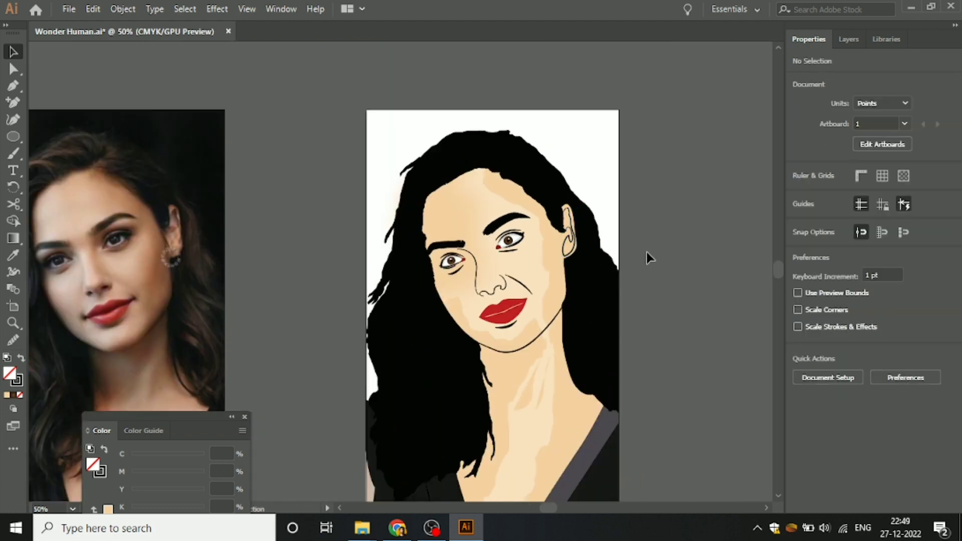
{"action": "left_click_drag", "start_coordinate": [647, 251], "coordinate": [678, 207]}
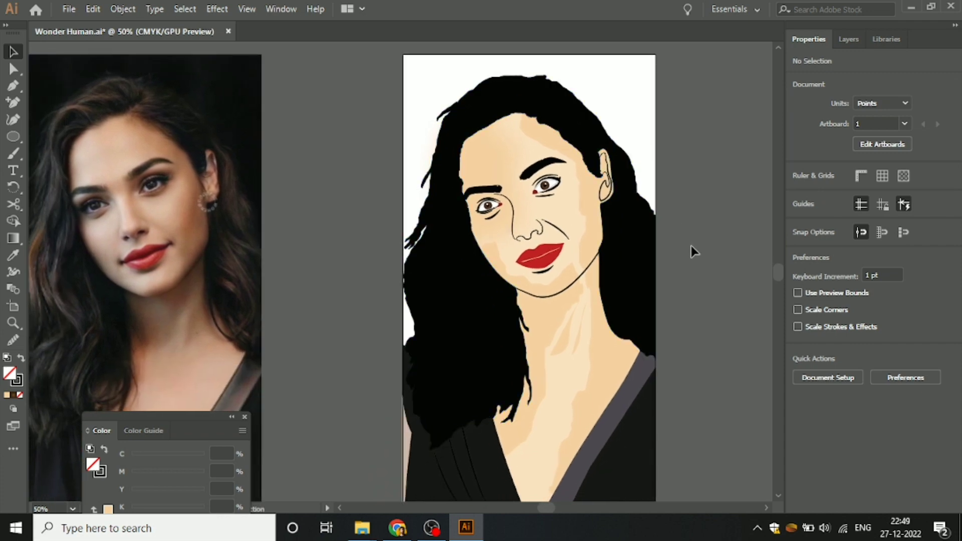
{"action": "scroll", "coordinate": [686, 323], "scroll_direction": "down", "scroll_amount": 1}
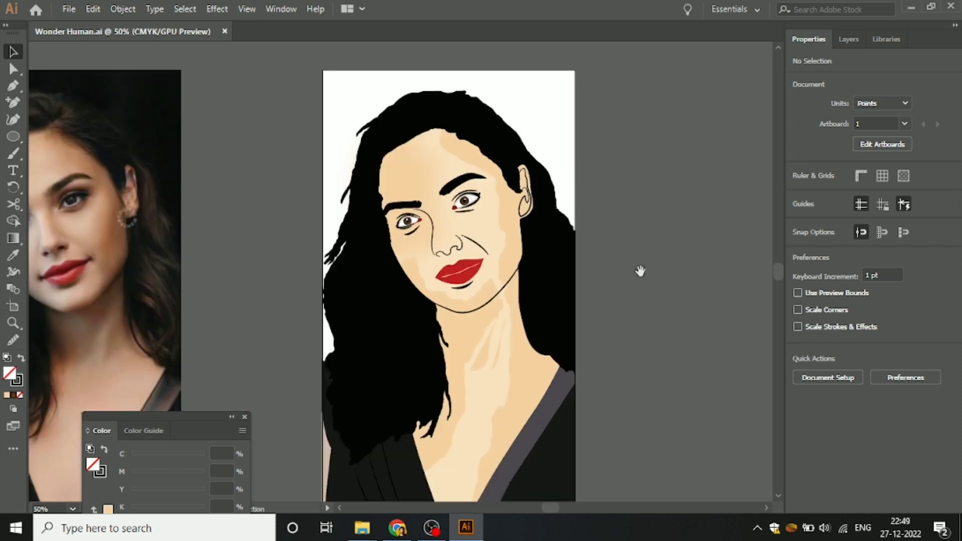
Draw an artboard-sized rectangle behind the portrait filled with orange FF8500
{"action": "left_click_drag", "start_coordinate": [640, 271], "coordinate": [664, 244]}
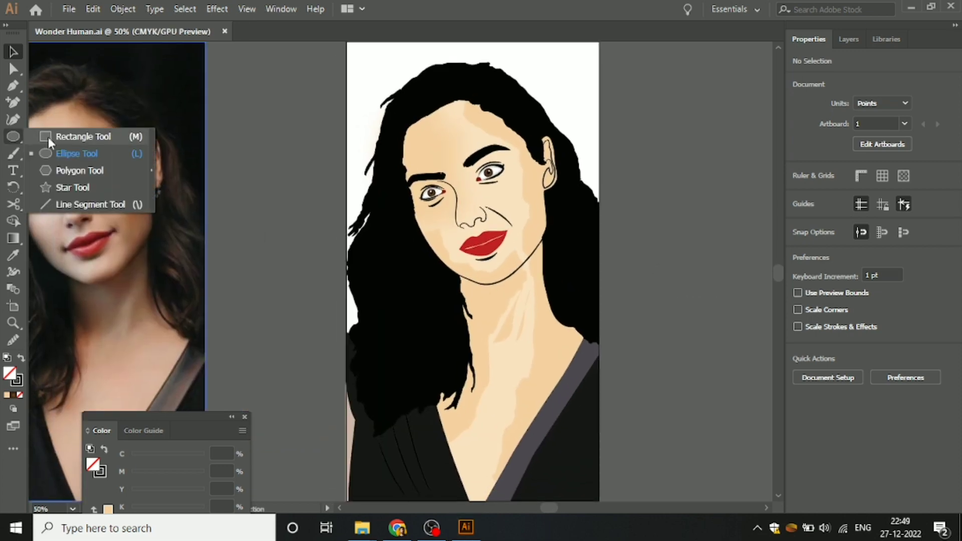
{"action": "left_click_drag", "start_coordinate": [14, 139], "coordinate": [48, 137]}
{"action": "scroll", "coordinate": [279, 95], "scroll_direction": "down", "scroll_amount": 1}
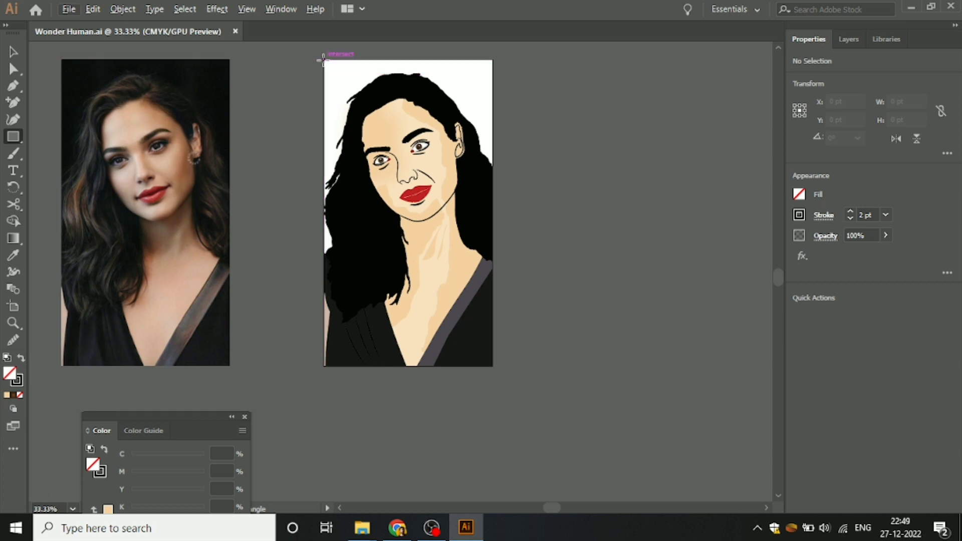
{"action": "left_click_drag", "start_coordinate": [323, 60], "coordinate": [492, 365]}
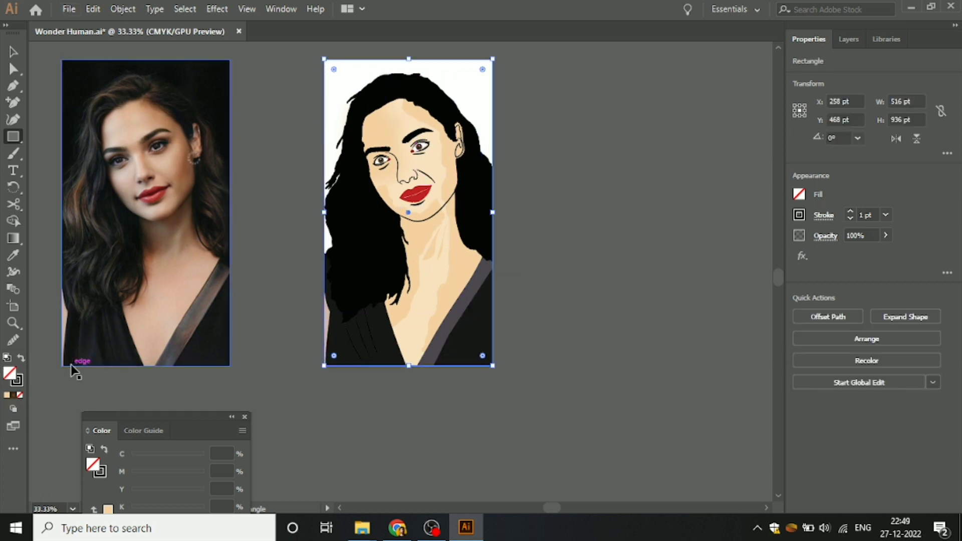
{"action": "left_click", "coordinate": [7, 395]}
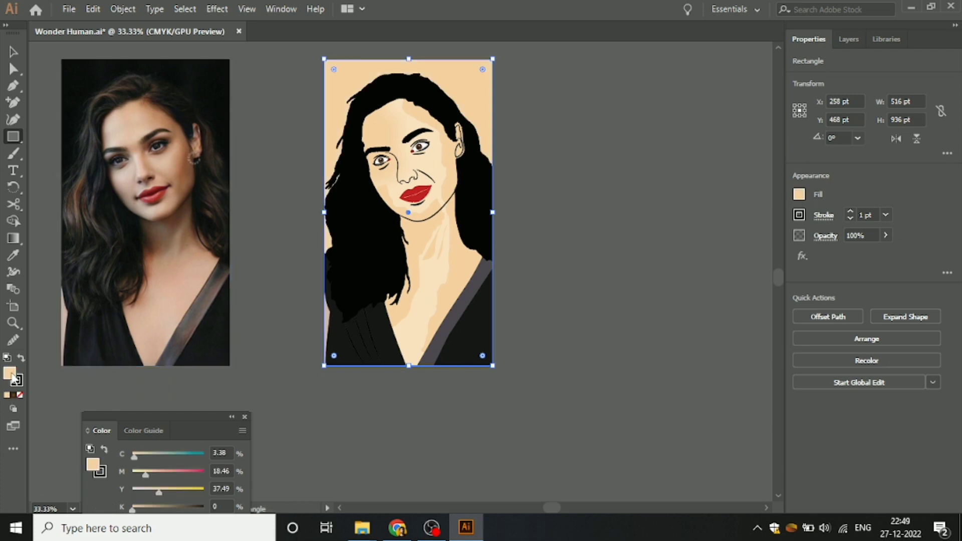
{"action": "double_click", "coordinate": [11, 374]}
{"action": "left_click", "coordinate": [604, 195]}
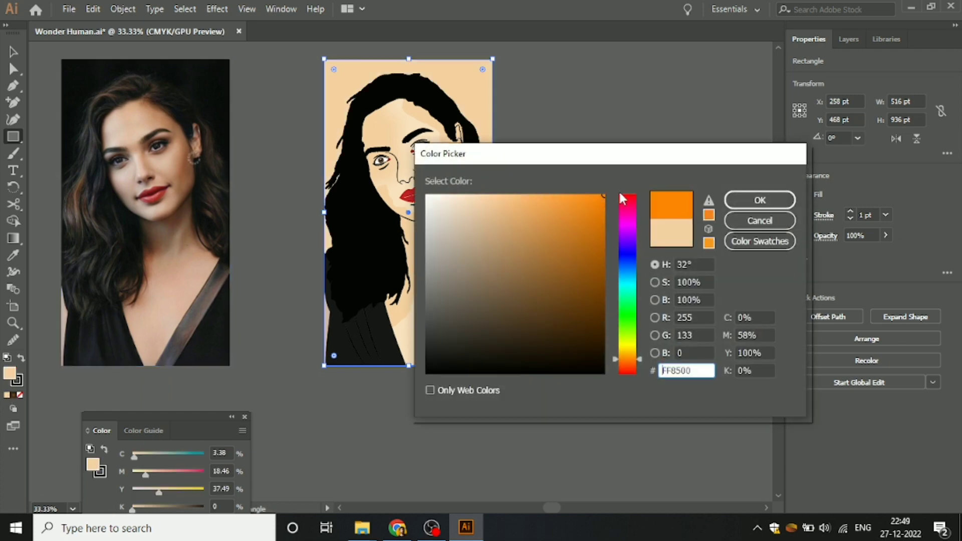
{"action": "left_click", "coordinate": [760, 200]}
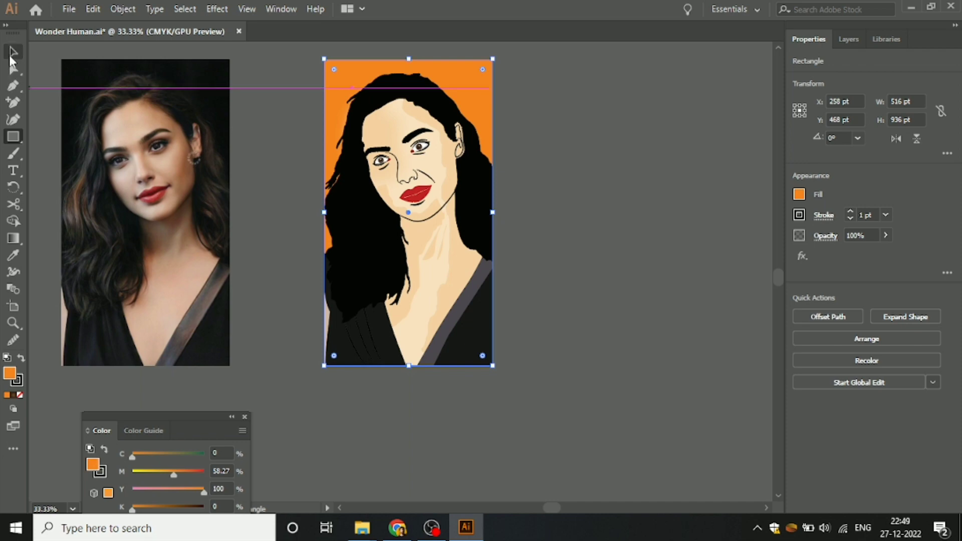
Move the reference photo beside the artboard
{"action": "left_click", "coordinate": [13, 52]}
{"action": "left_click_drag", "start_coordinate": [284, 254], "coordinate": [355, 253]}
{"action": "left_click", "coordinate": [616, 245]}
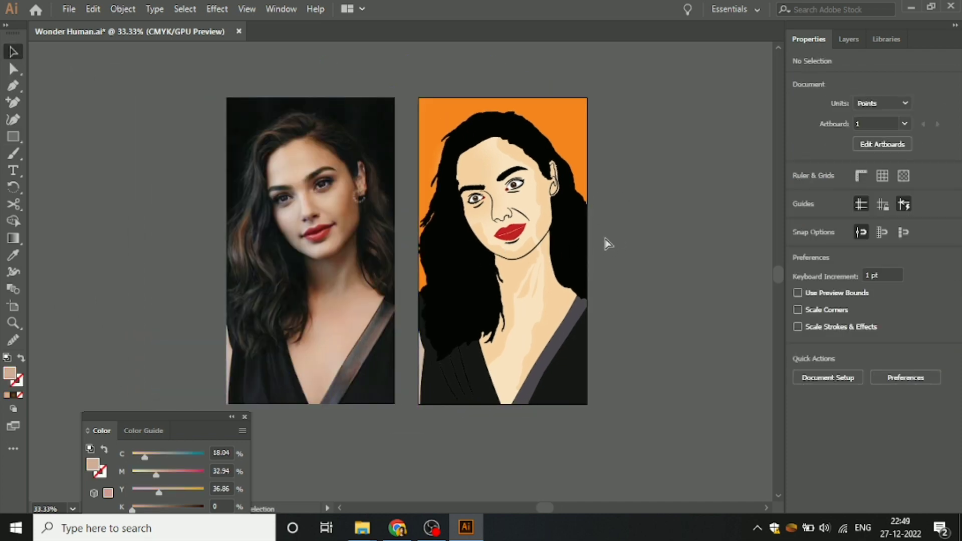
Pen-trace the mouth gap along the upper lip edge and around the right corner
{"action": "scroll", "coordinate": [516, 236], "scroll_direction": "up", "scroll_amount": 4}
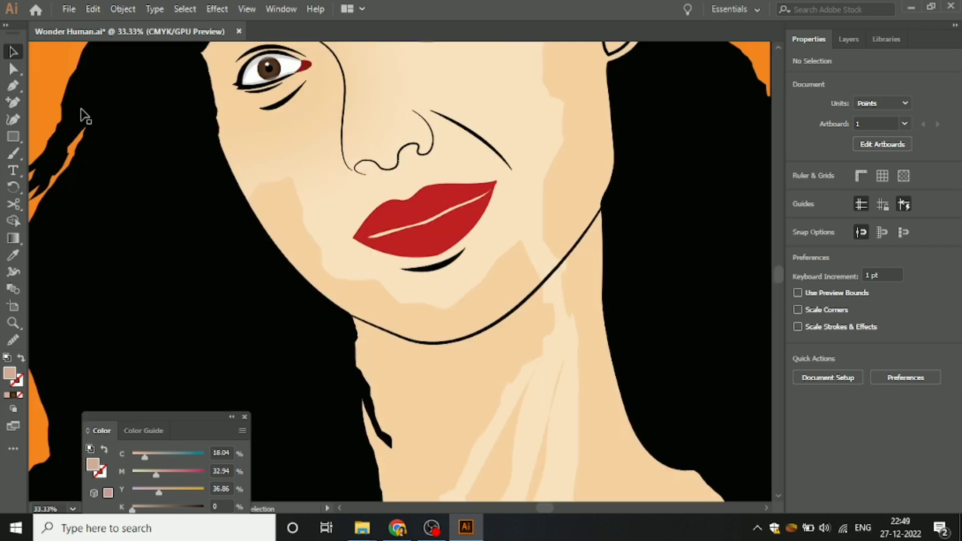
{"action": "scroll", "coordinate": [395, 238], "scroll_direction": "up", "scroll_amount": 3}
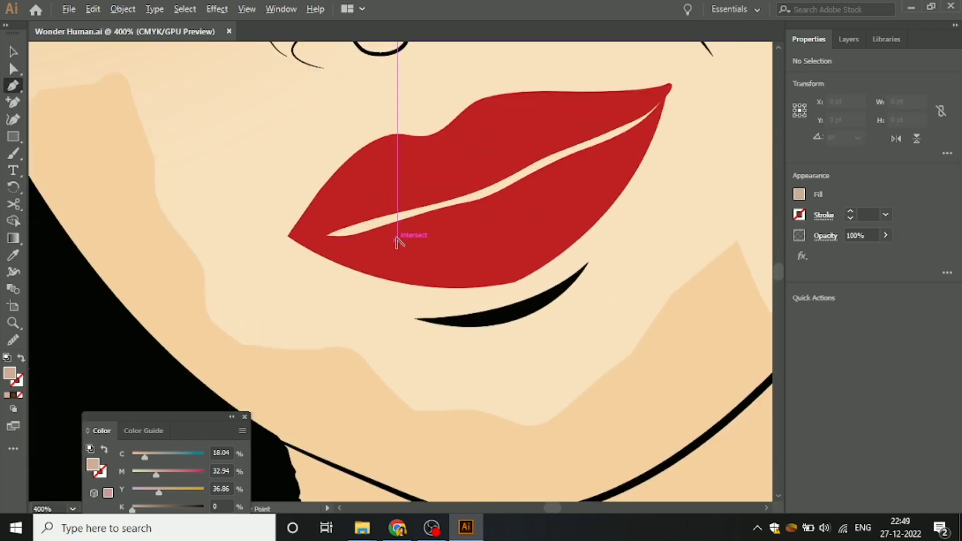
{"action": "left_click", "coordinate": [351, 207]}
{"action": "left_click", "coordinate": [430, 172]}
{"action": "left_click", "coordinate": [489, 138]}
{"action": "left_click", "coordinate": [552, 116]}
{"action": "left_click", "coordinate": [616, 109]}
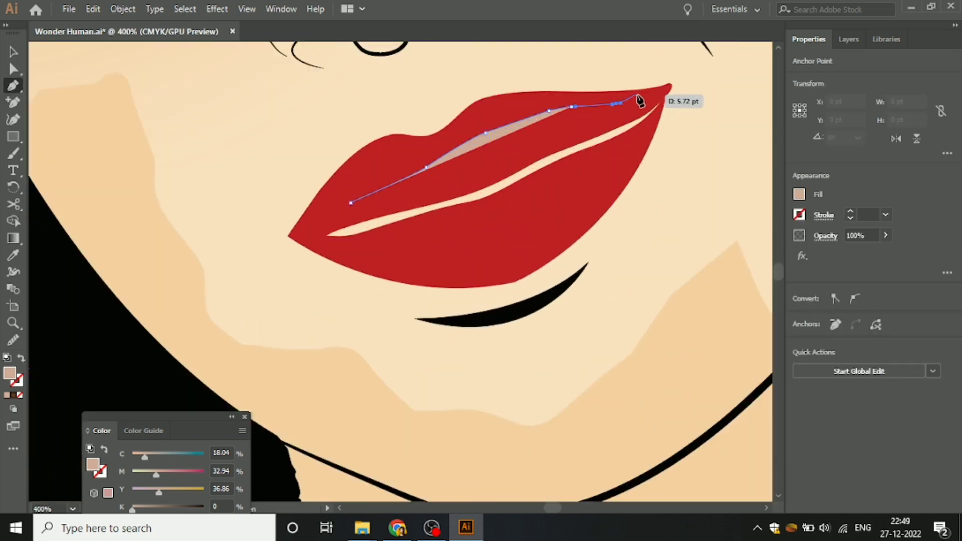
{"action": "scroll", "coordinate": [652, 97], "scroll_direction": "up", "scroll_amount": 2}
{"action": "left_click", "coordinate": [657, 97]}
{"action": "left_click", "coordinate": [685, 107]}
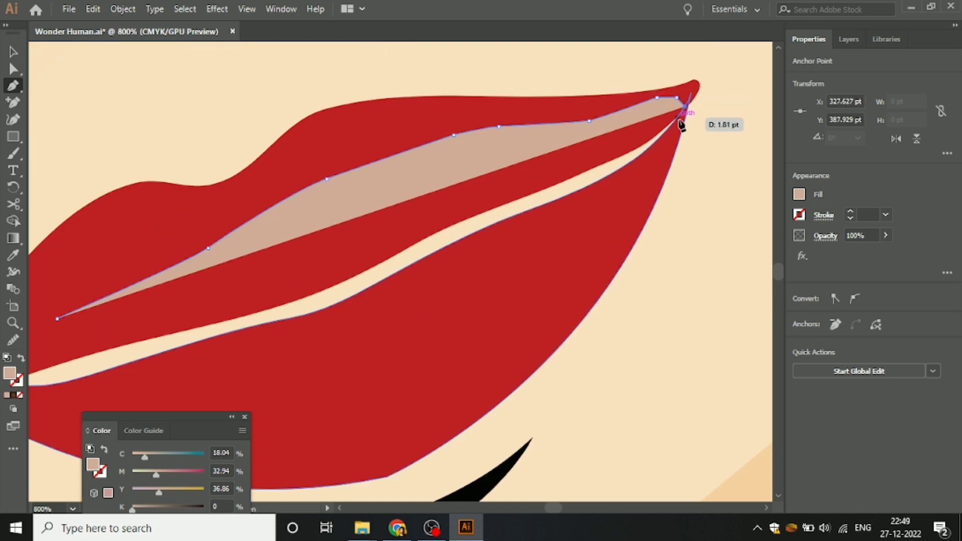
{"action": "left_click", "coordinate": [669, 155]}
{"action": "left_click", "coordinate": [606, 236]}
Trace the gap back along the lower lip and around the left corner, closing the shape
{"action": "left_click_drag", "start_coordinate": [647, 224], "coordinate": [803, 145]}
{"action": "left_click", "coordinate": [581, 276]}
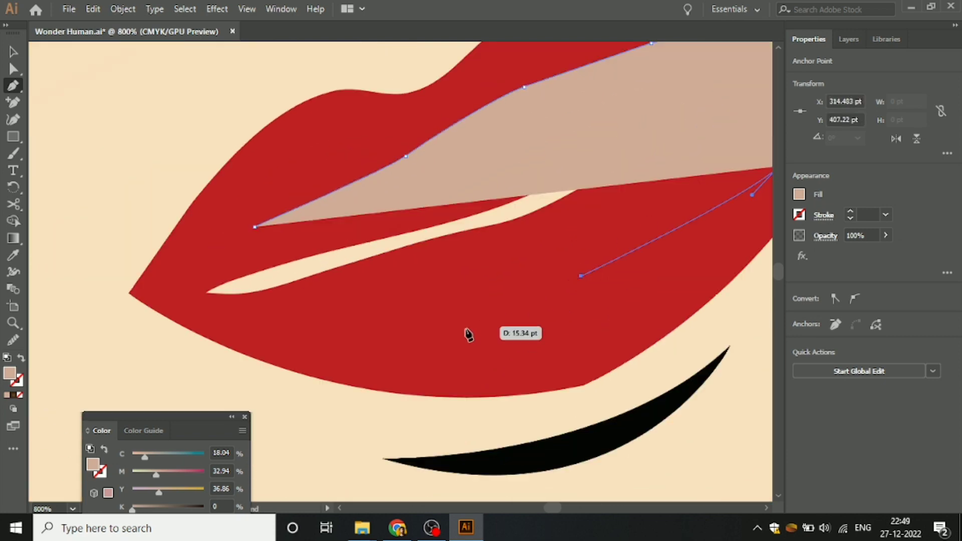
{"action": "left_click", "coordinate": [472, 327]}
{"action": "left_click_drag", "start_coordinate": [371, 338], "coordinate": [269, 330]}
{"action": "left_click", "coordinate": [261, 325]}
{"action": "left_click", "coordinate": [219, 321]}
{"action": "left_click", "coordinate": [193, 308]}
{"action": "left_click", "coordinate": [176, 275]}
{"action": "left_click", "coordinate": [189, 248]}
{"action": "left_click", "coordinate": [255, 226]}
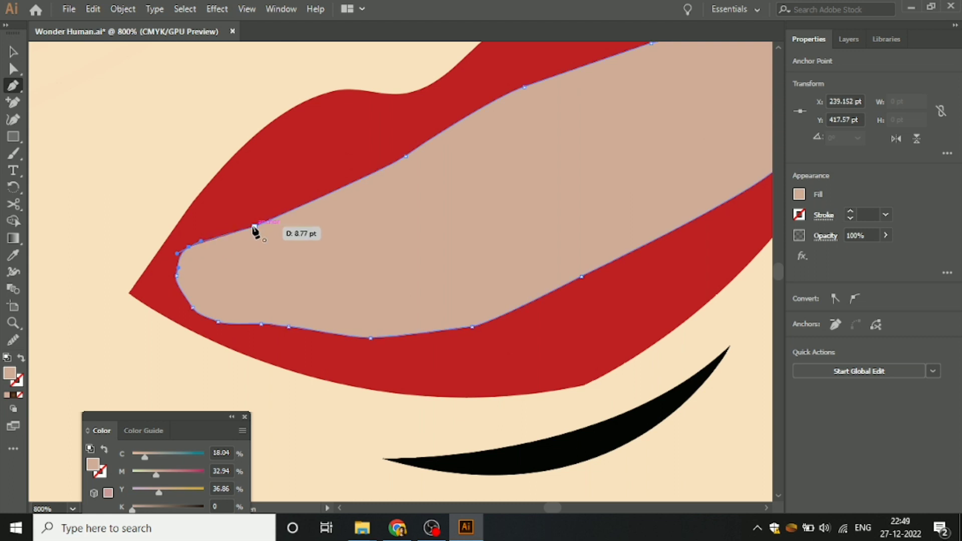
Fill the mouth gap shape with black
{"action": "double_click", "coordinate": [9, 375]}
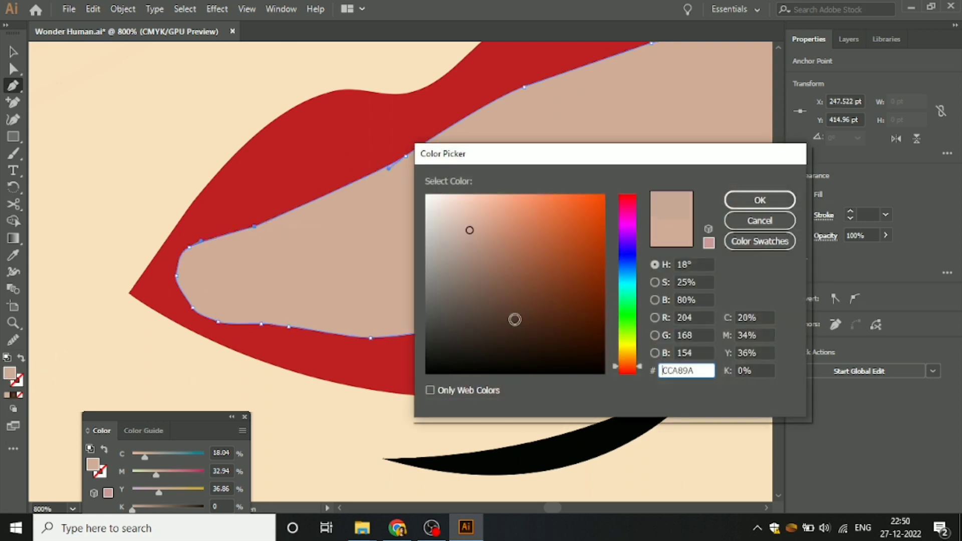
{"action": "left_click_drag", "start_coordinate": [460, 367], "coordinate": [422, 384]}
{"action": "left_click", "coordinate": [760, 200]}
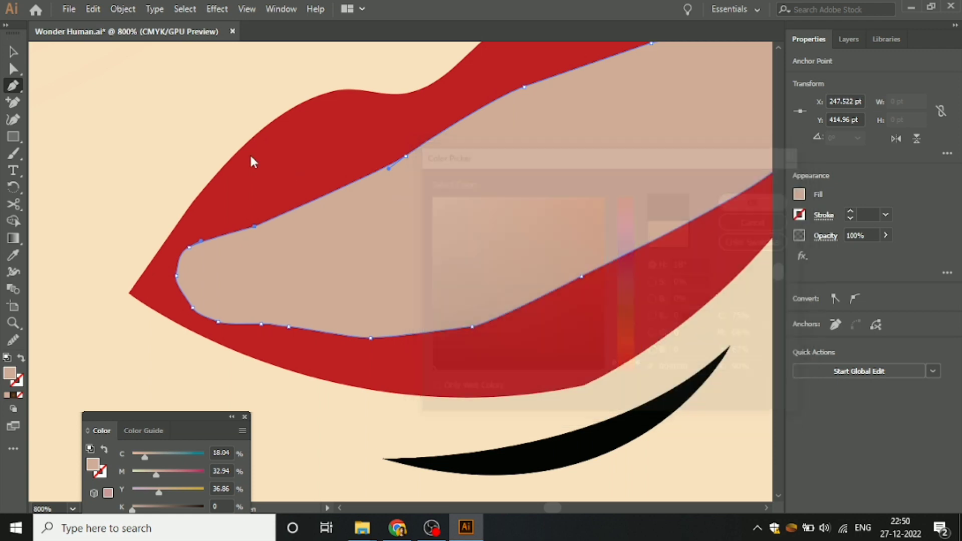
Select the upper and lower lip shapes with Direct Selection, then deselect
{"action": "left_click", "coordinate": [14, 69]}
{"action": "scroll", "coordinate": [338, 147], "scroll_direction": "down", "scroll_amount": 2}
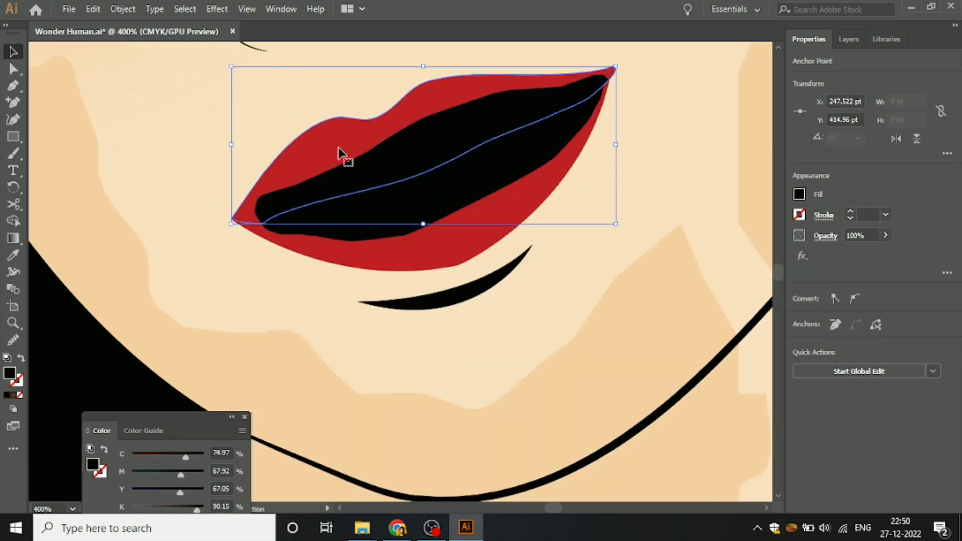
{"action": "left_click", "coordinate": [338, 148]}
{"action": "left_click", "coordinate": [384, 248], "text": "shift"}
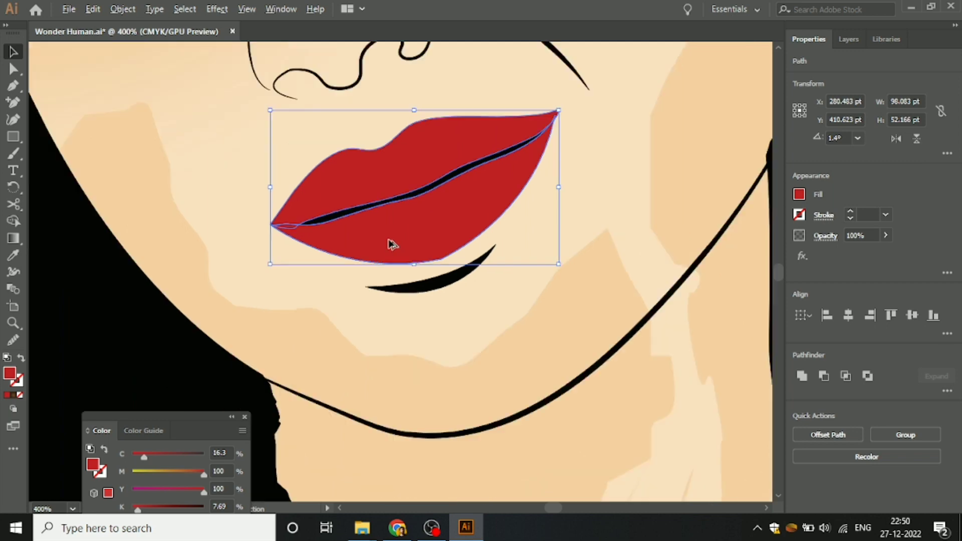
{"action": "scroll", "coordinate": [392, 244], "scroll_direction": "down", "scroll_amount": 5}
{"action": "left_click", "coordinate": [642, 209]}
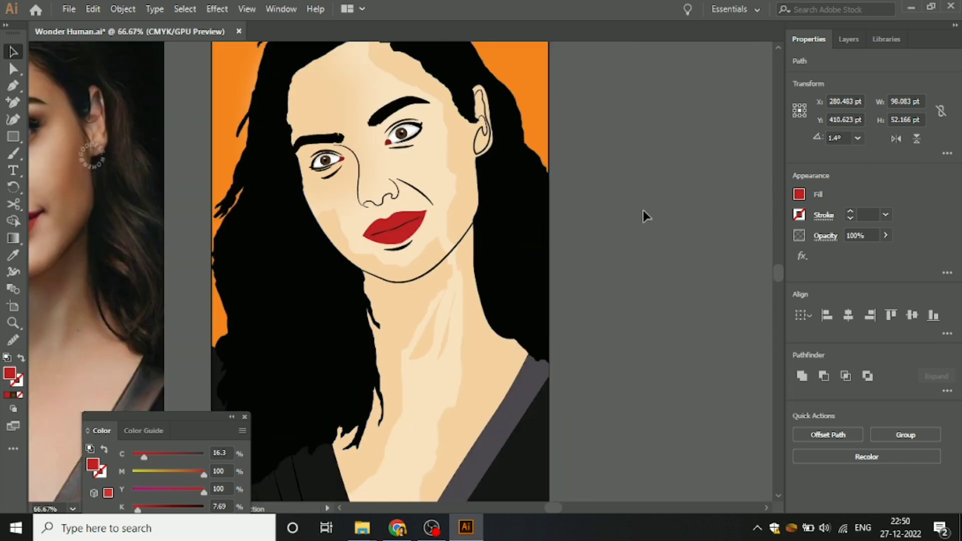
{"action": "scroll", "coordinate": [642, 210], "scroll_direction": "down", "scroll_amount": 2}
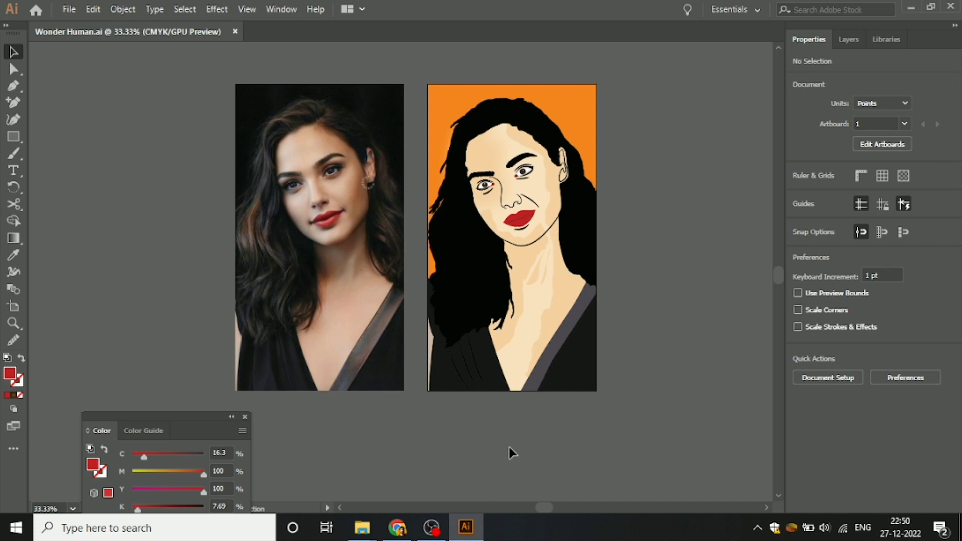
Move the Color panel off the canvas so the portrait and photo are unobstructed
{"action": "scroll", "coordinate": [602, 255], "scroll_direction": "up", "scroll_amount": 1}
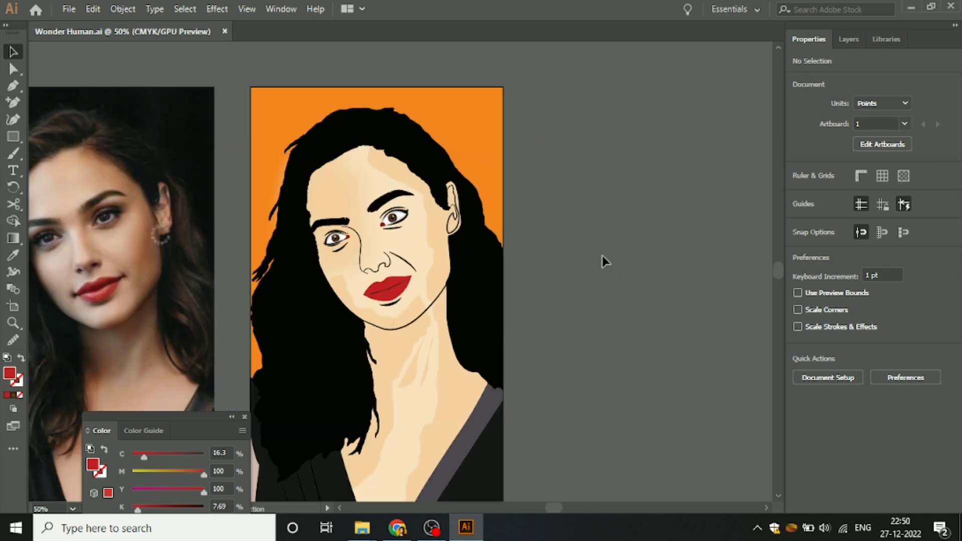
{"action": "left_click_drag", "start_coordinate": [603, 255], "coordinate": [711, 212]}
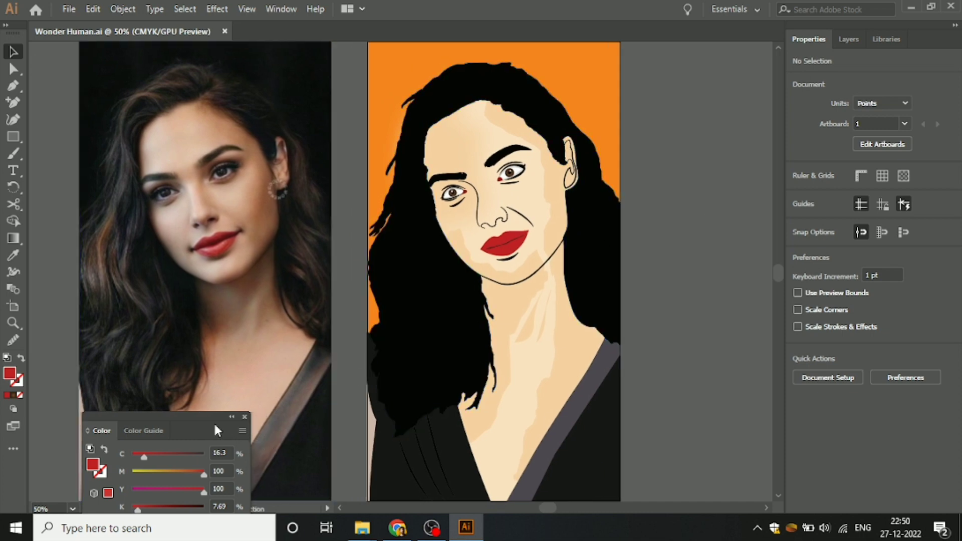
{"action": "mouse_move", "coordinate": [213, 421]}
{"action": "left_mouse_down"}
{"action": "mouse_move", "coordinate": [173, 492]}
{"action": "mouse_move", "coordinate": [646, 517]}
{"action": "left_mouse_up"}
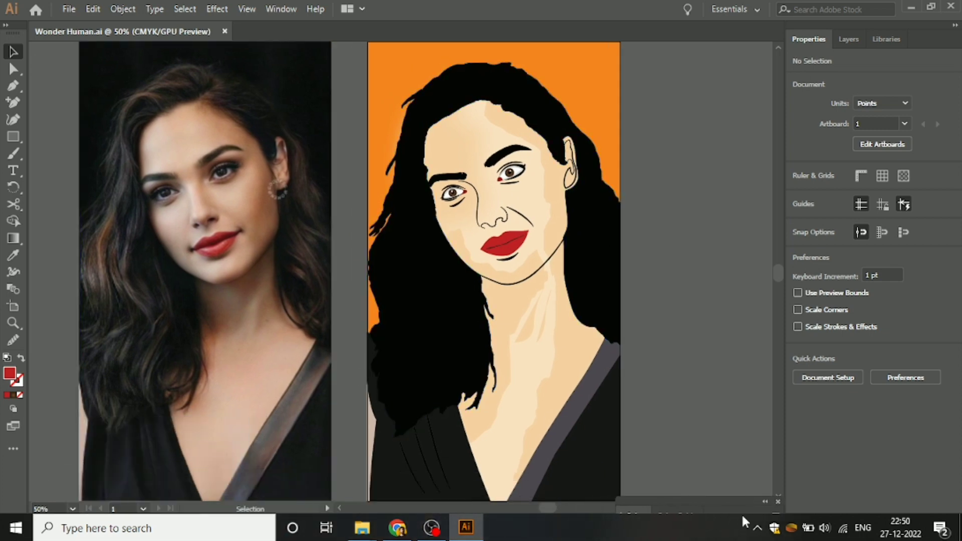
{"action": "left_click_drag", "start_coordinate": [690, 398], "coordinate": [702, 395]}
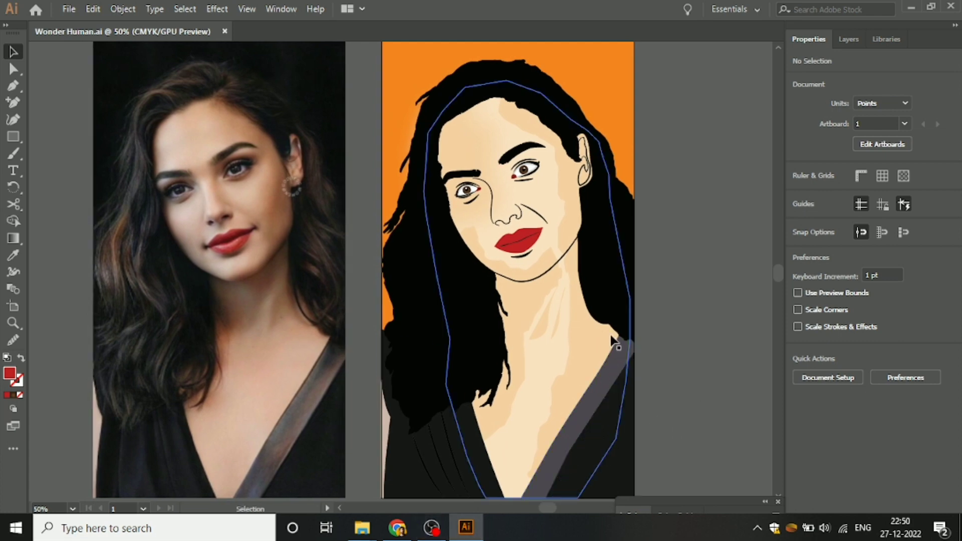
Send the large skin shape backward behind the face details
{"action": "left_click_drag", "start_coordinate": [611, 336], "coordinate": [717, 317]}
{"action": "key", "text": "ctrl+shift+["}
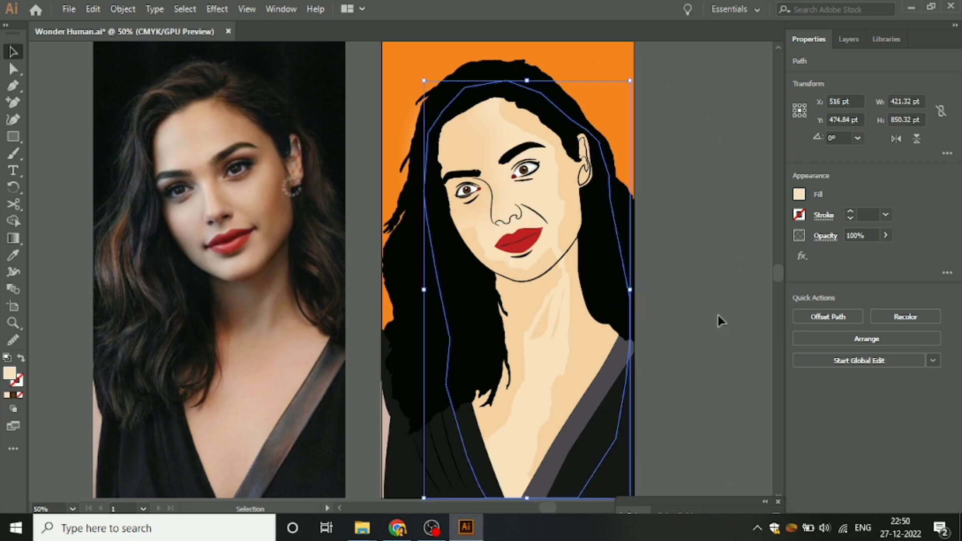
{"action": "left_click", "coordinate": [724, 293]}
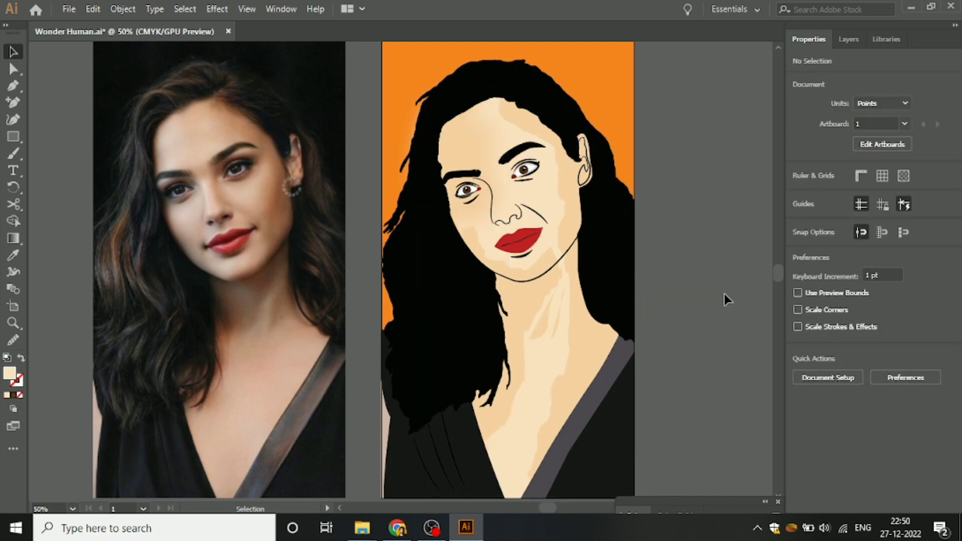
{"action": "key", "text": "a"}
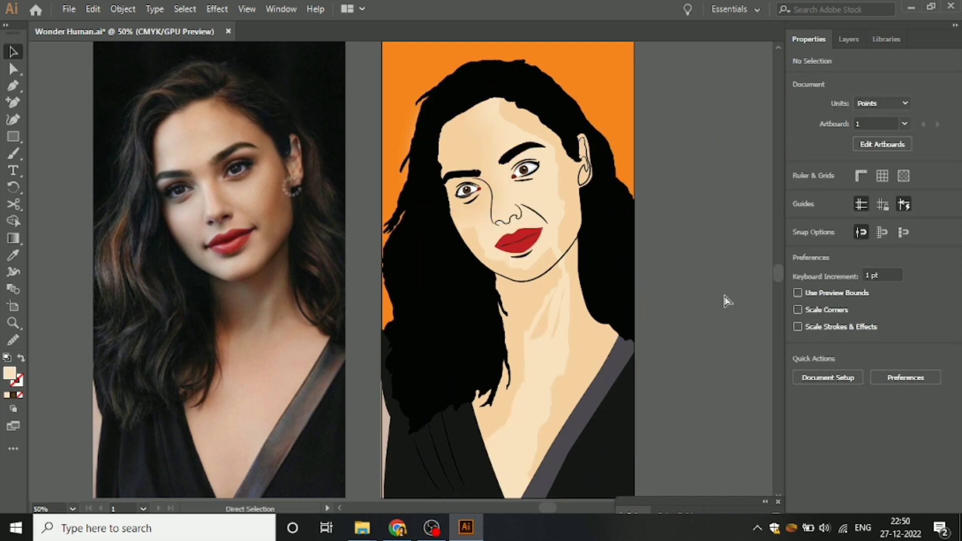